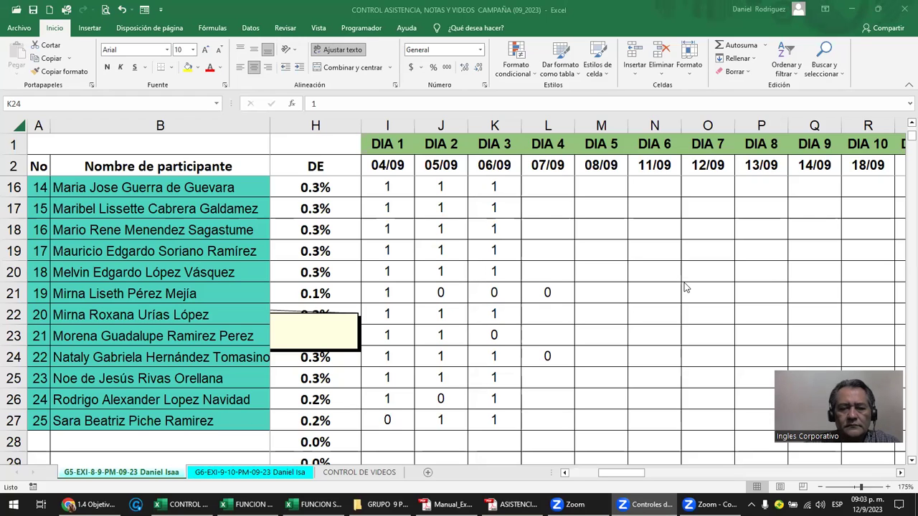
click(110, 499)
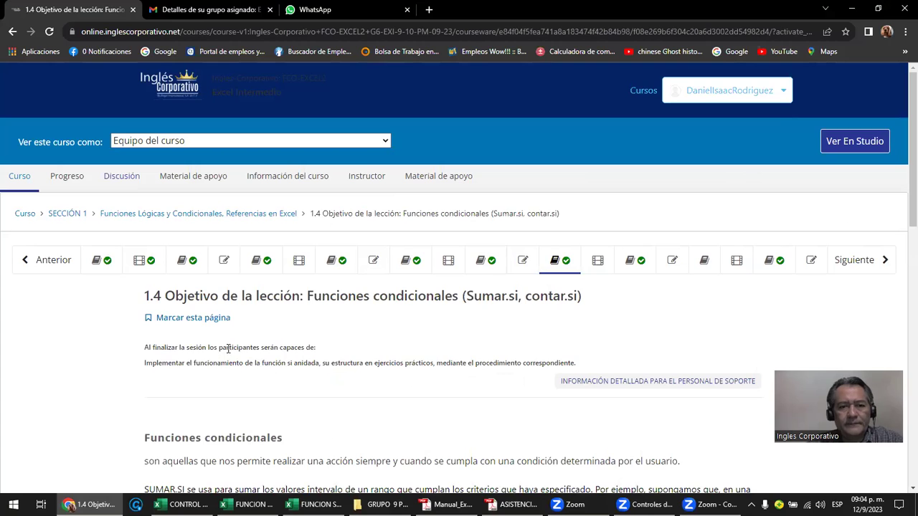
scroll(231, 348, down, 2)
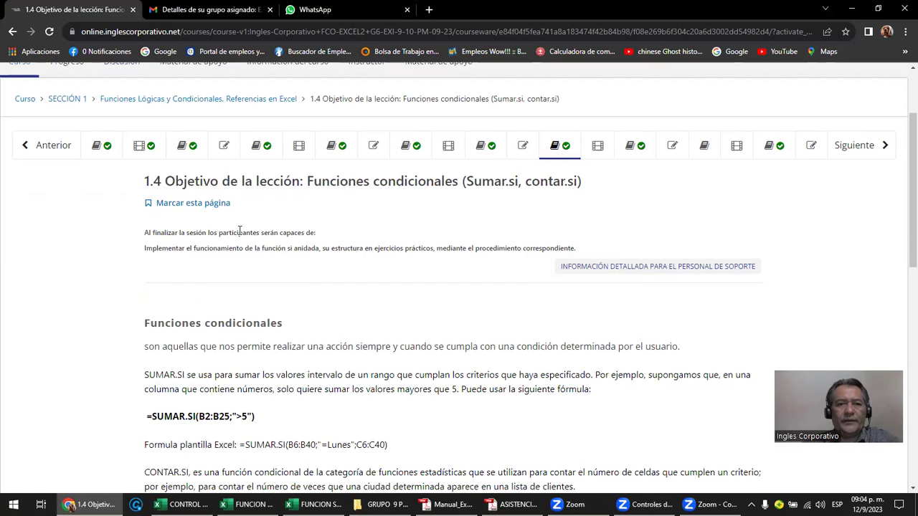
scroll(240, 229, up, 1)
scroll(239, 229, up, 1)
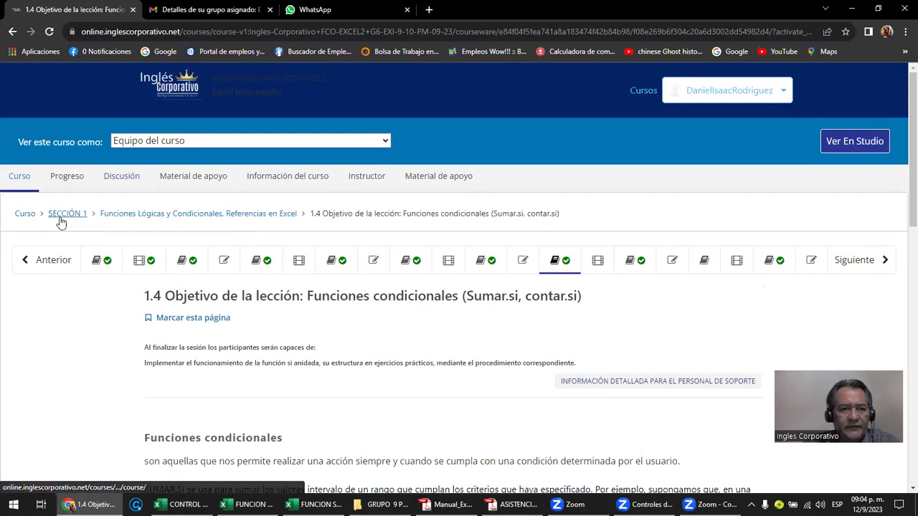
scroll(104, 222, down, 1)
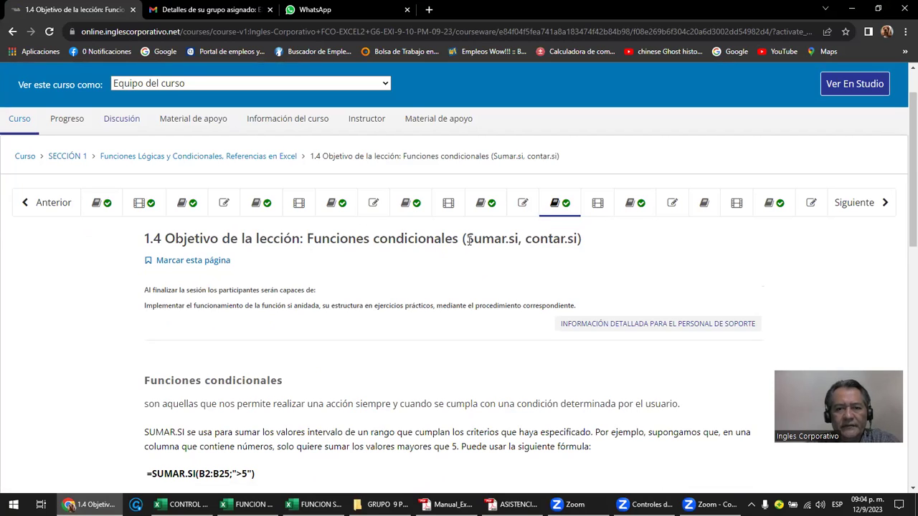
drag(466, 239, 578, 239)
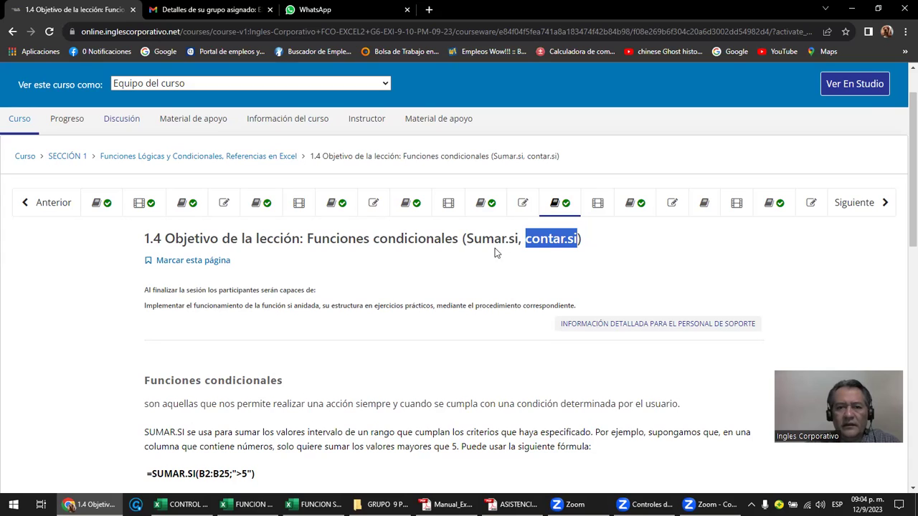
drag(466, 238, 518, 240)
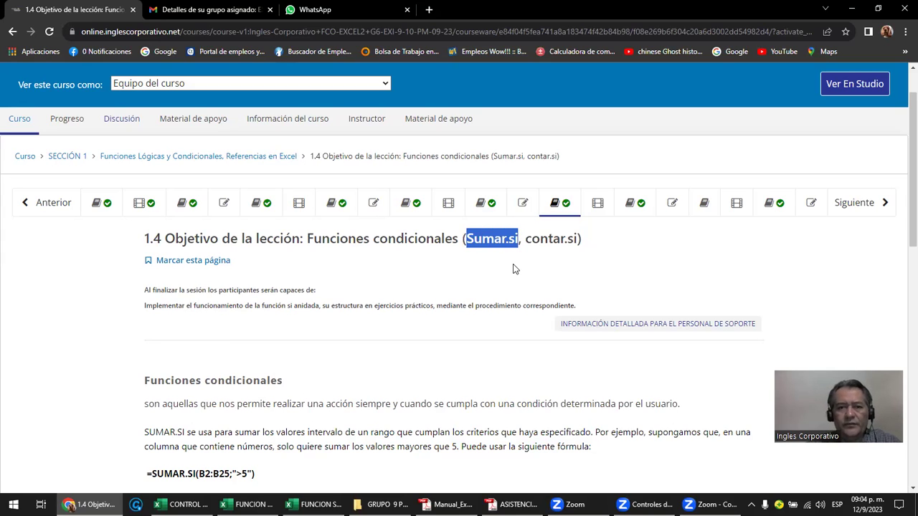
- Highlight Sumar.si and contar.si in the lesson 1.4 title
click(513, 269)
drag(464, 238, 508, 239)
click(521, 247)
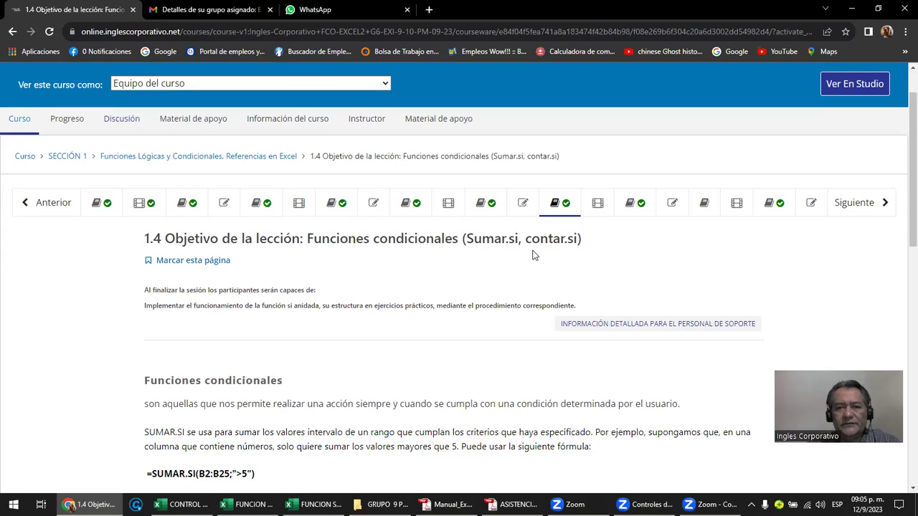
drag(526, 239, 581, 238)
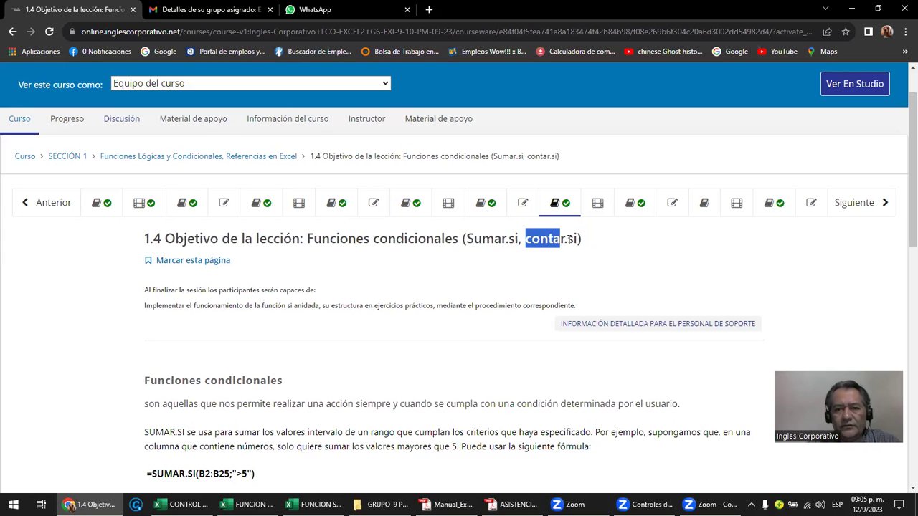
click(593, 269)
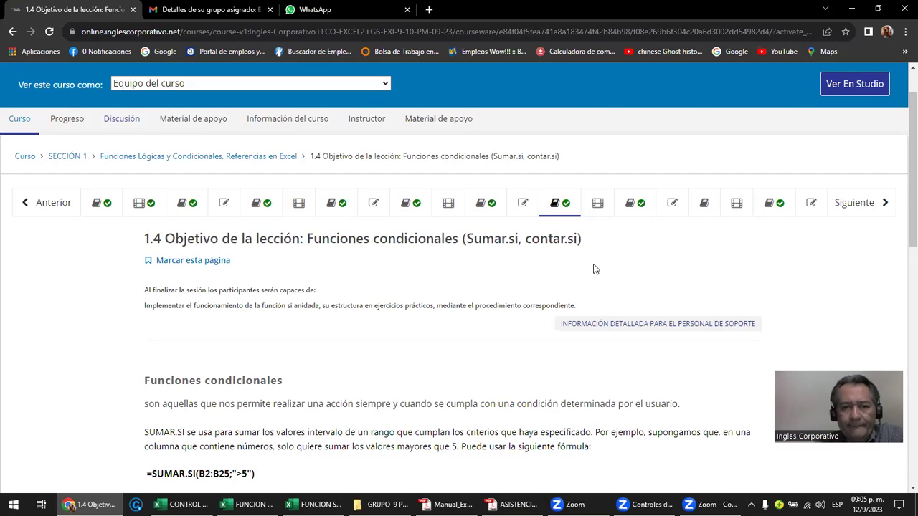
- Scroll through the lesson's SUMAR.SI examples, then switch to the Manual_Excel_Intermedio PDF
scroll(594, 269, down, 3)
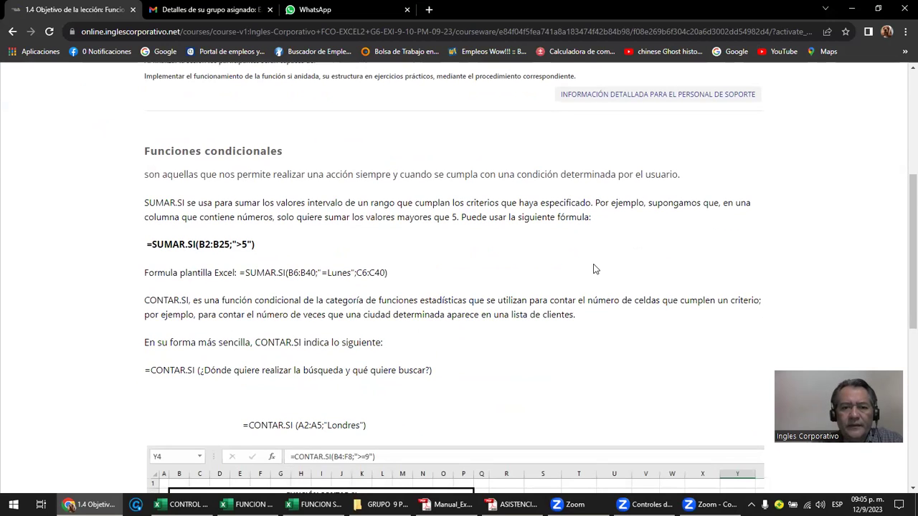
scroll(594, 267, down, 1)
scroll(594, 269, down, 3)
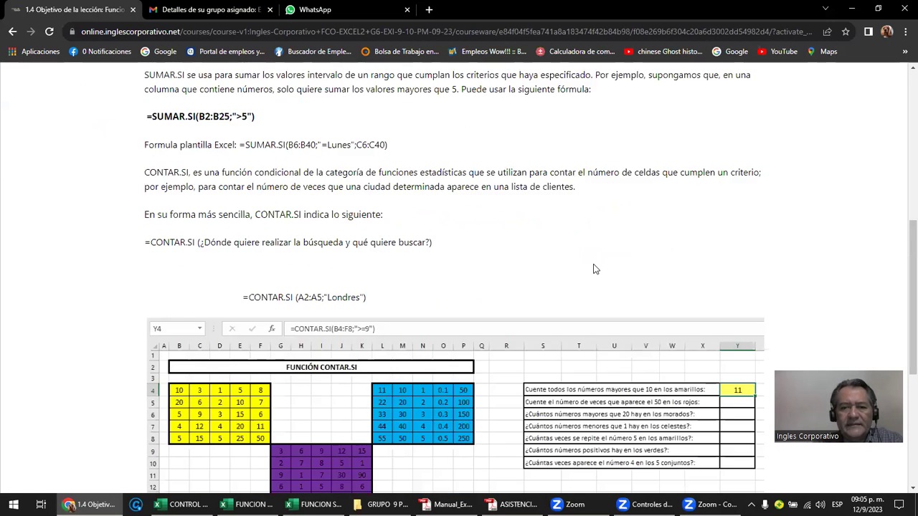
scroll(594, 269, up, 3)
scroll(593, 269, up, 2)
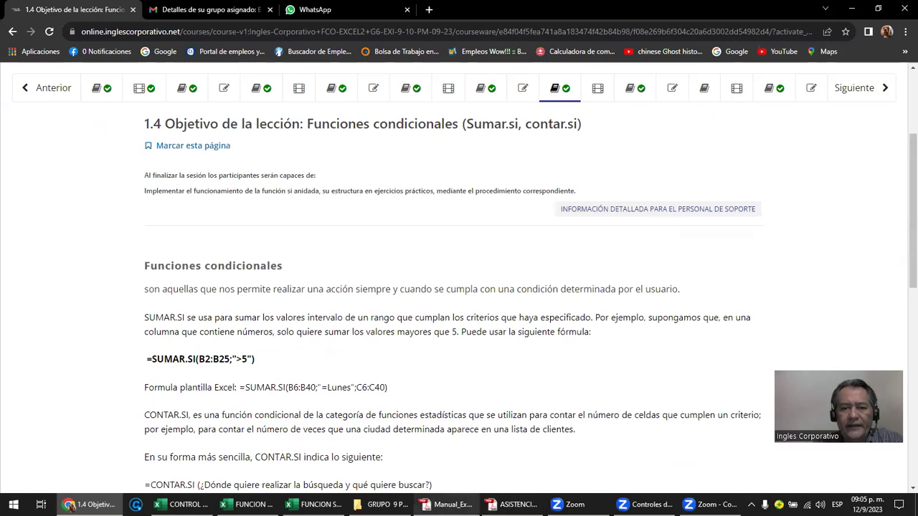
click(448, 504)
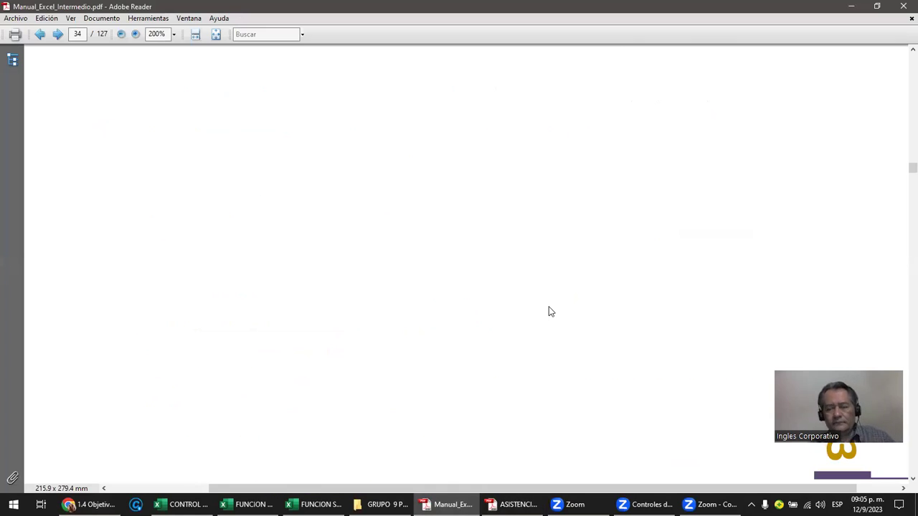
- Go from the manual's first page through the contents to the Funciones Condicionales chapter
key(Home)
scroll(549, 306, down, 5)
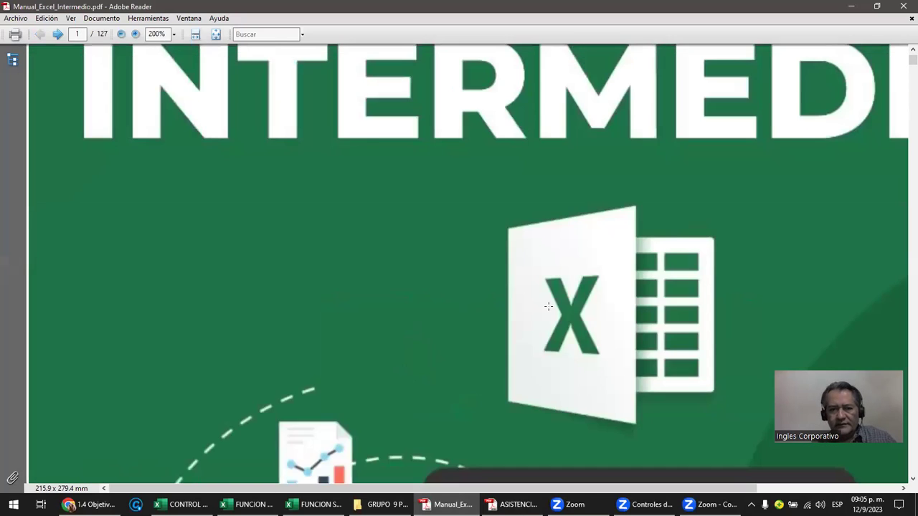
scroll(549, 306, down, 5)
scroll(549, 306, down, 5)
scroll(549, 308, down, 5)
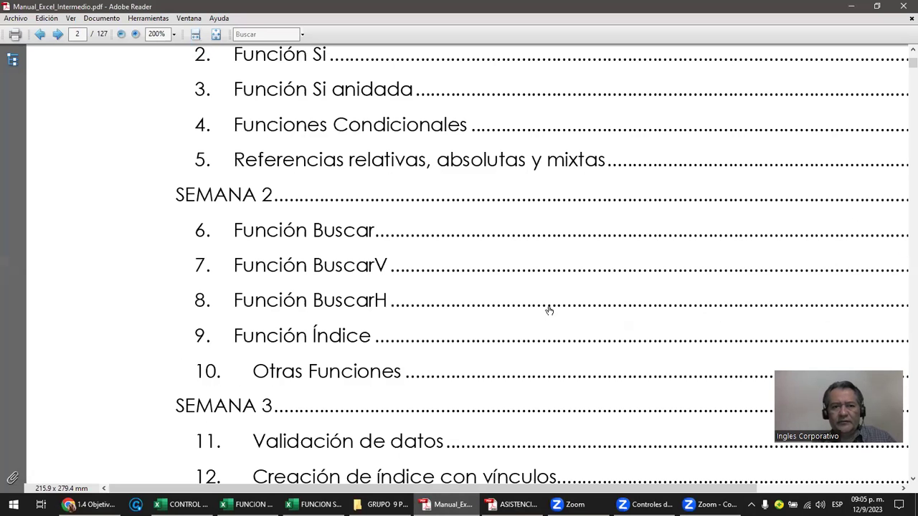
scroll(548, 310, up, 2)
scroll(549, 310, up, 1)
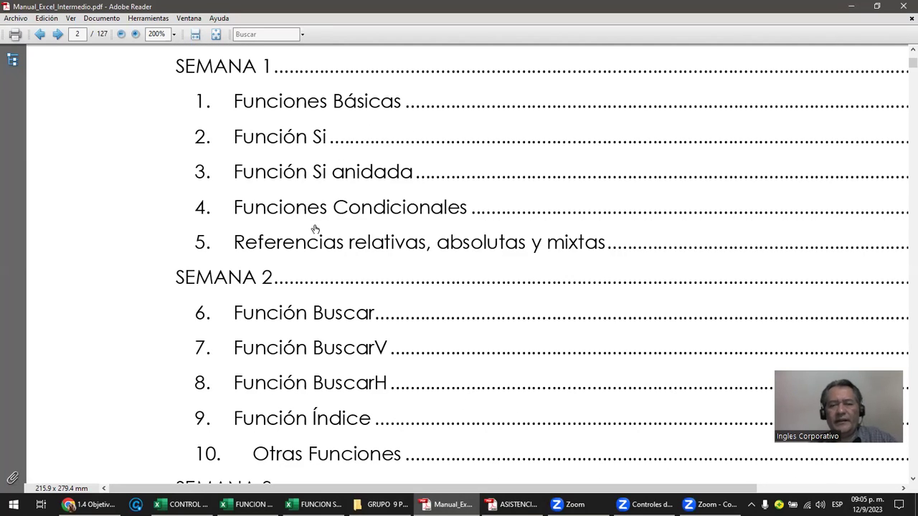
ctrl+scroll(265, 233, down, 2)
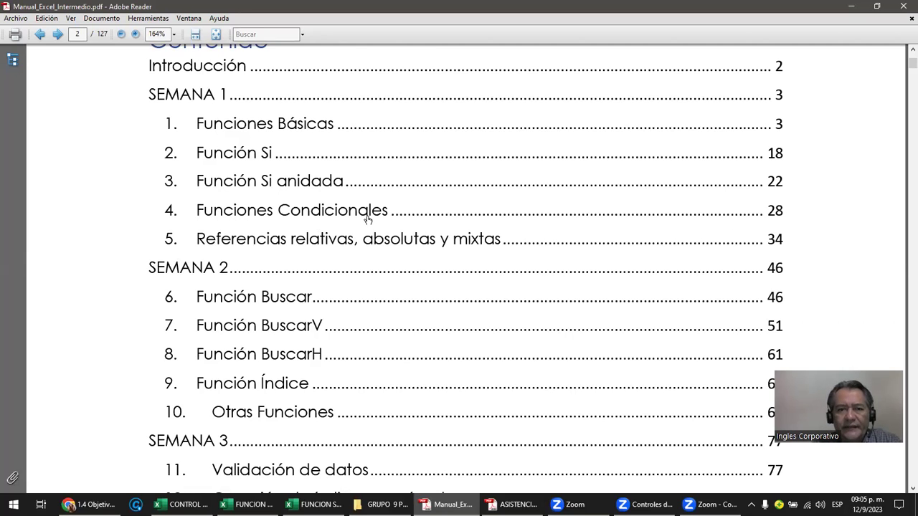
click(368, 211)
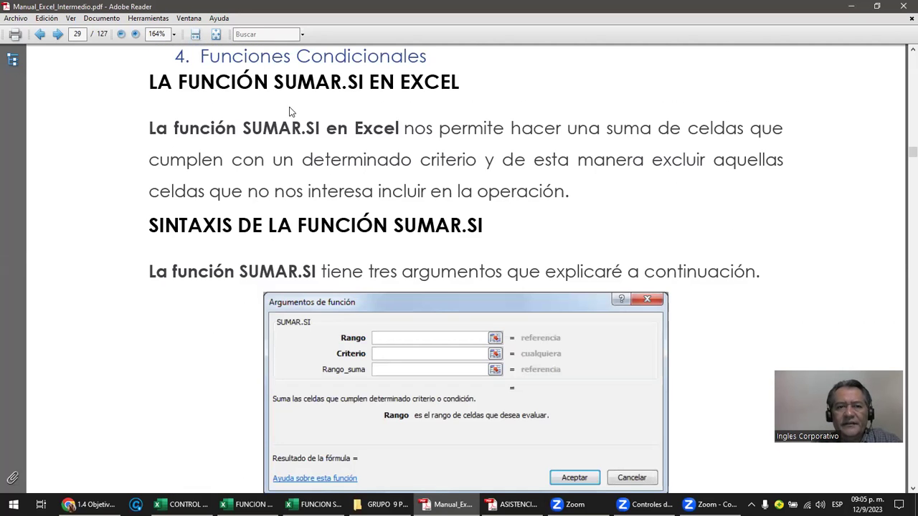
- Mark the Criterio, Rango and Rango_suma fields in the SUMAR.SI arguments illustration
scroll(290, 109, down, 3)
scroll(322, 160, down, 1)
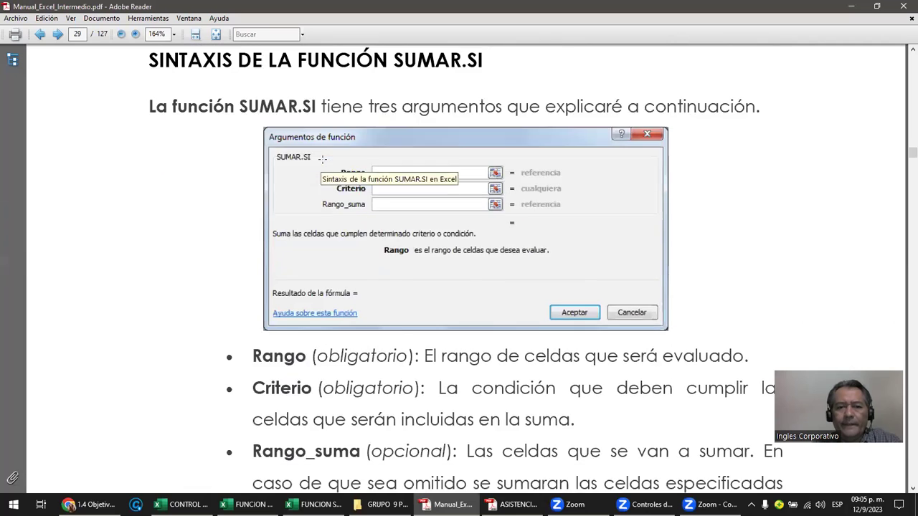
scroll(322, 161, down, 1)
scroll(322, 160, down, 1)
scroll(322, 160, up, 2)
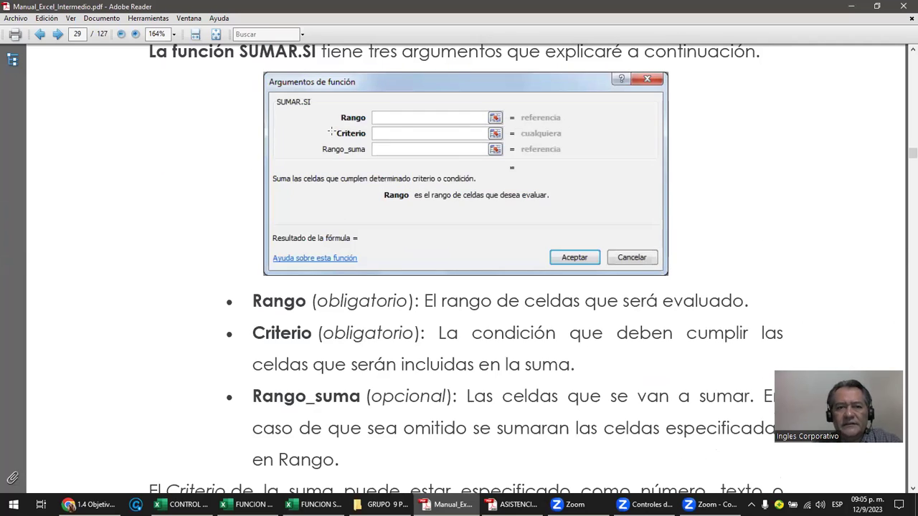
drag(315, 106, 588, 181)
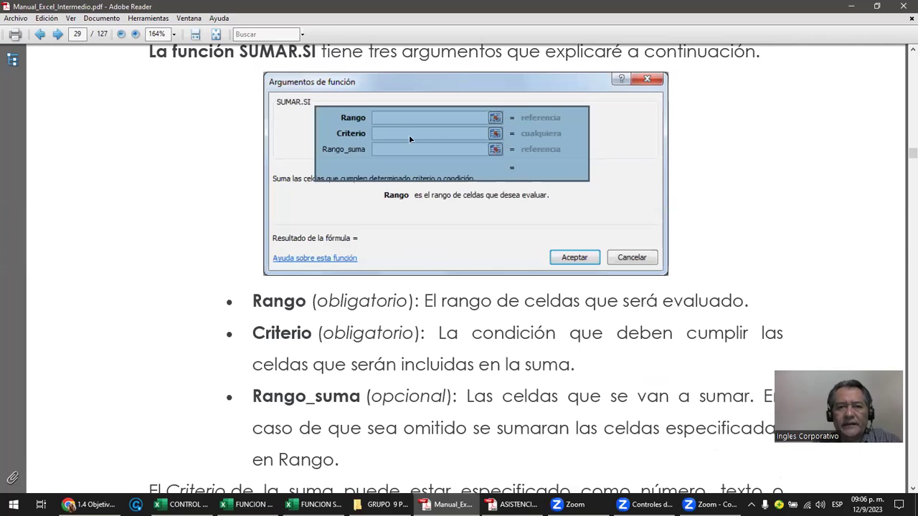
click(385, 119)
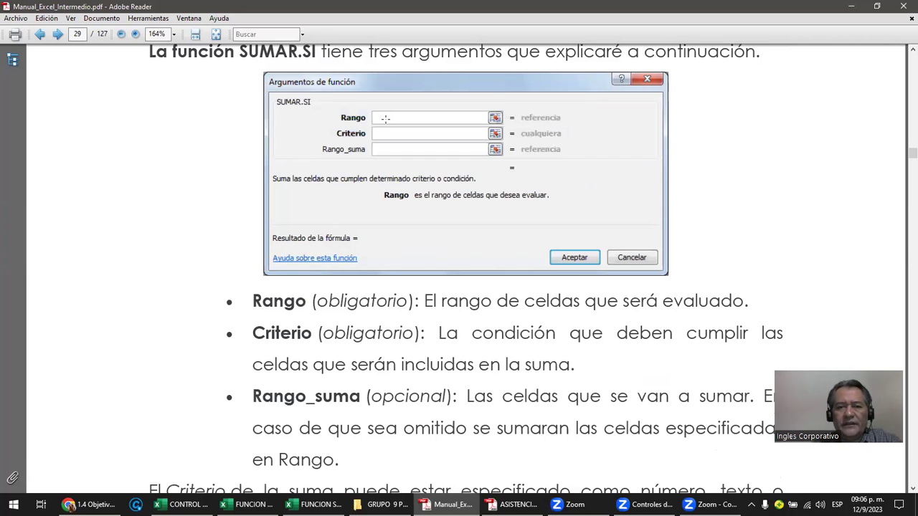
mouse_move(375, 130)
mouse_down()
mouse_move(413, 136)
mouse_move(426, 120)
mouse_move(429, 138)
mouse_move(466, 116)
mouse_move(461, 139)
mouse_up()
drag(410, 114, 434, 121)
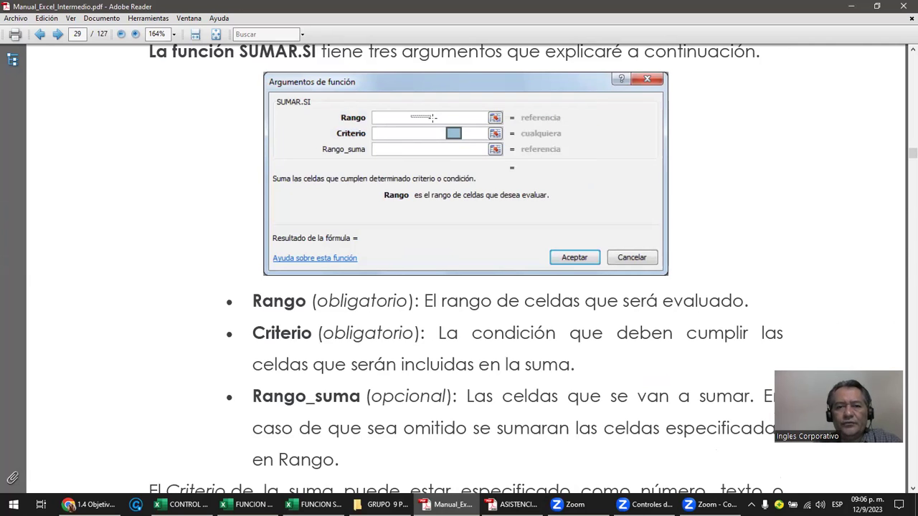
drag(386, 146, 423, 155)
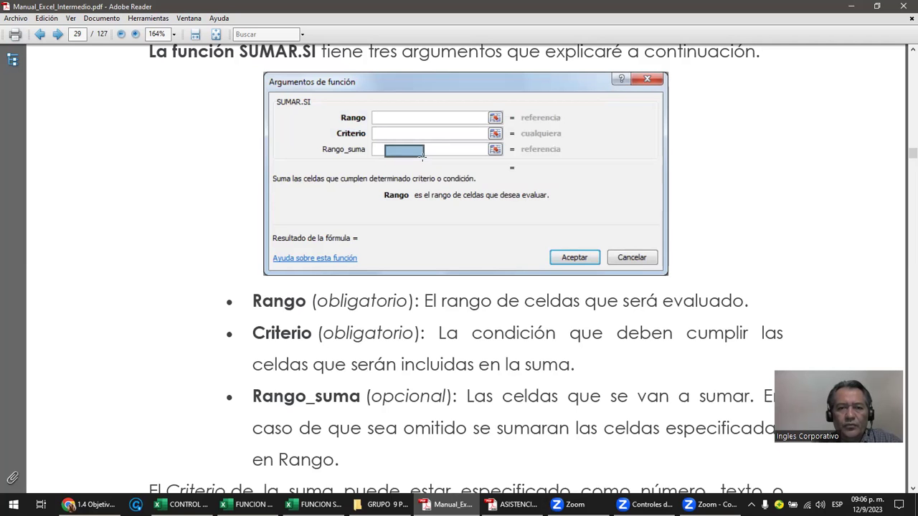
- Scroll down to the page 30 example =SUMAR.SI(A1:A10, 5) returning 10
scroll(422, 158, down, 1)
scroll(422, 158, down, 3)
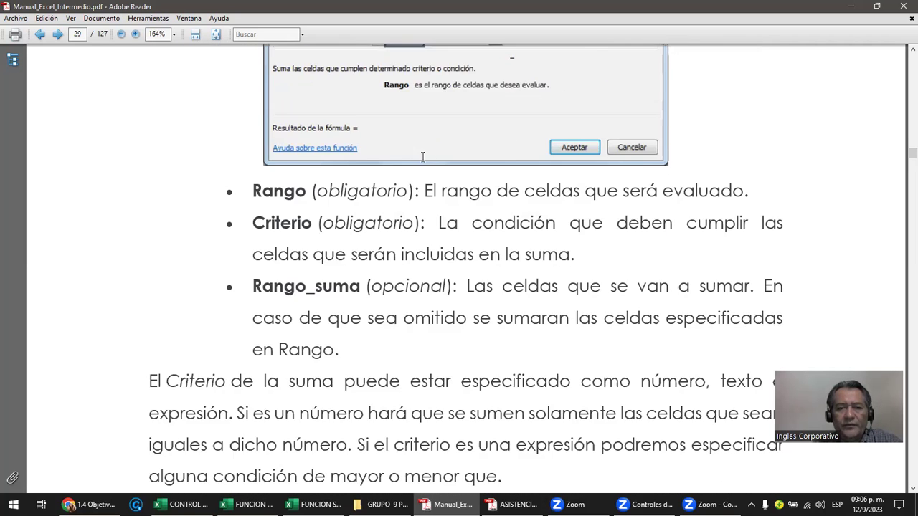
scroll(423, 158, down, 3)
scroll(422, 162, down, 2)
scroll(422, 159, down, 3)
scroll(422, 159, down, 6)
scroll(423, 159, down, 1)
scroll(422, 159, down, 3)
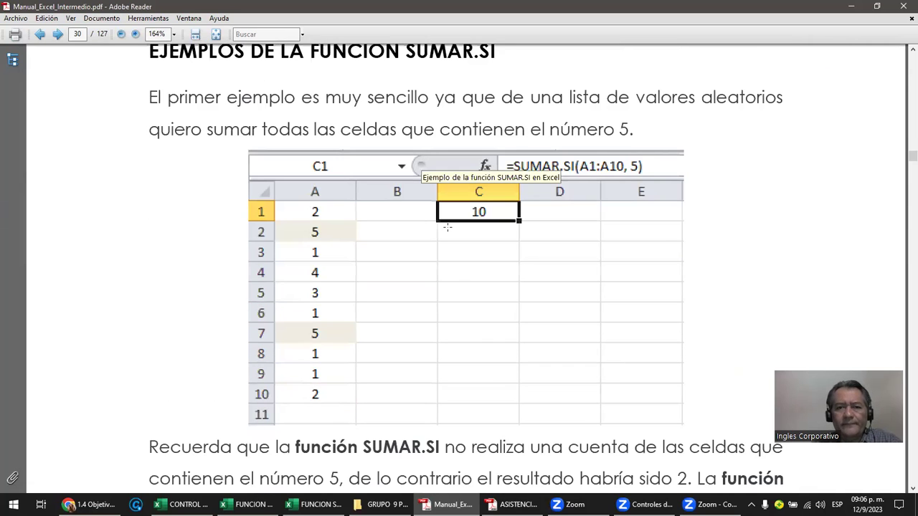
- Select the SUMAR.SI example spreadsheet image, then scroll further down page 31
click(564, 231)
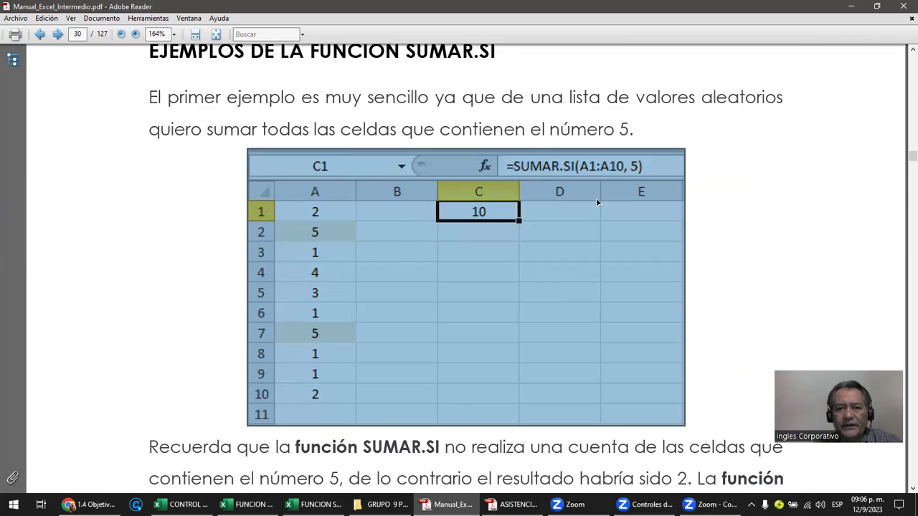
click(628, 167)
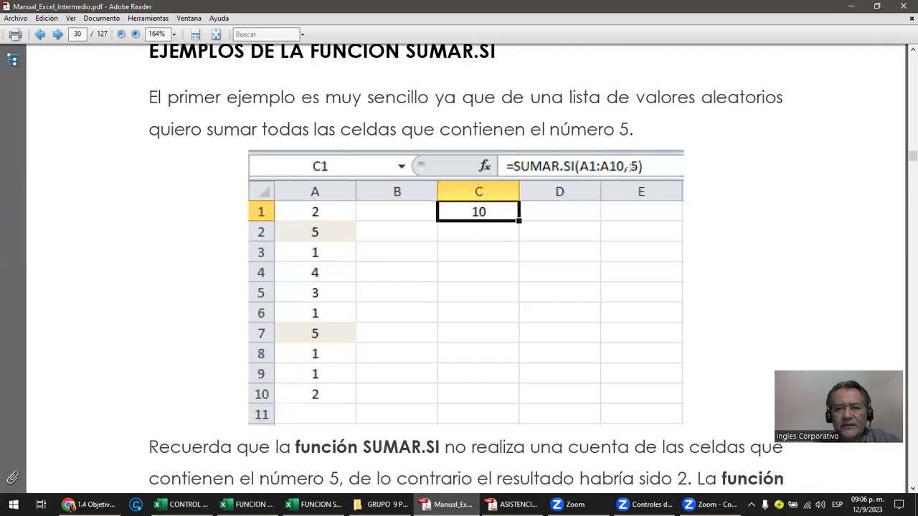
click(640, 166)
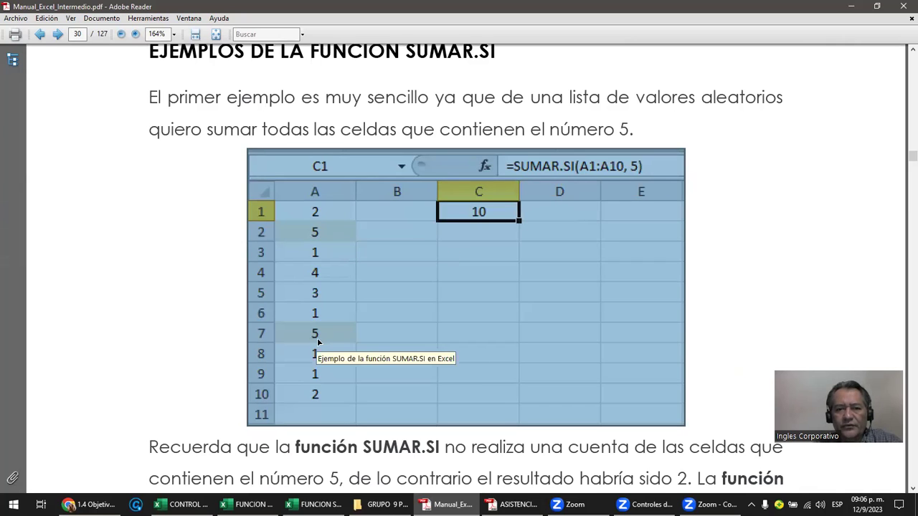
click(392, 331)
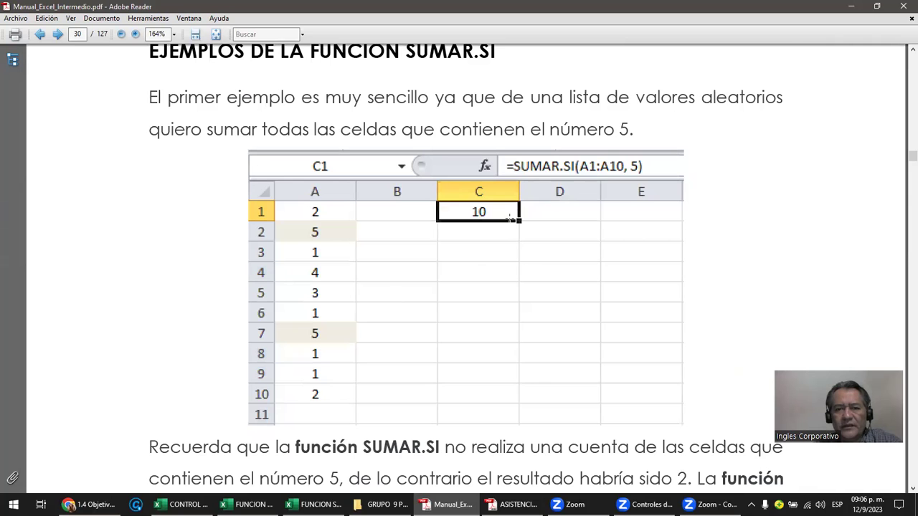
scroll(421, 291, down, 5)
scroll(428, 291, down, 5)
scroll(428, 291, down, 4)
scroll(430, 287, down, 2)
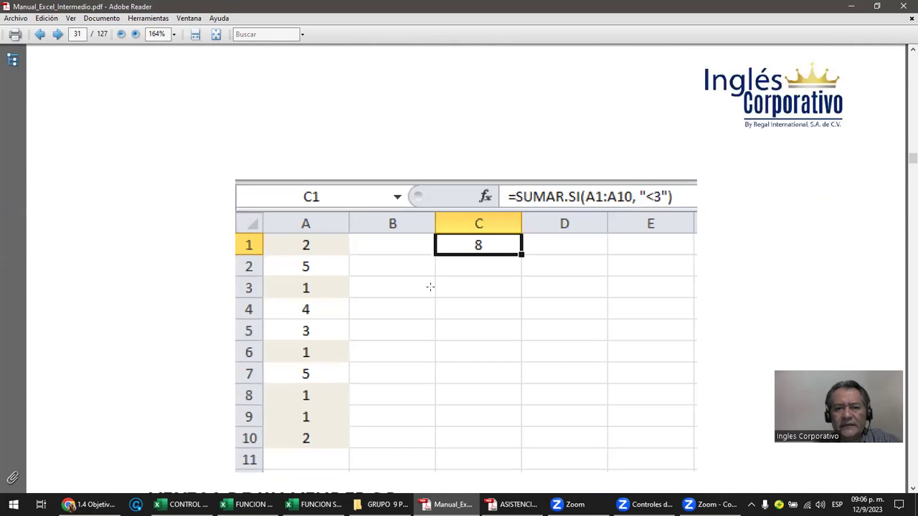
- Highlight the <3 criterion and select the example spreadsheet picture
drag(639, 185, 670, 210)
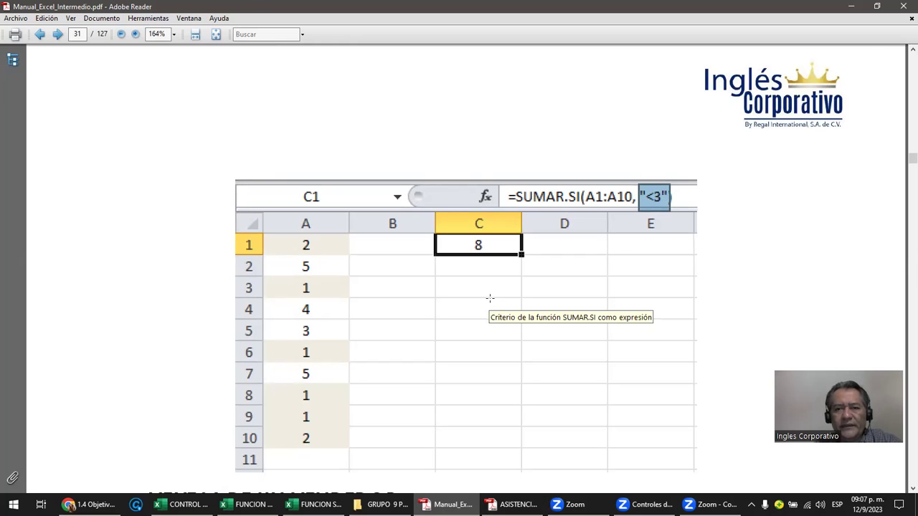
click(309, 246)
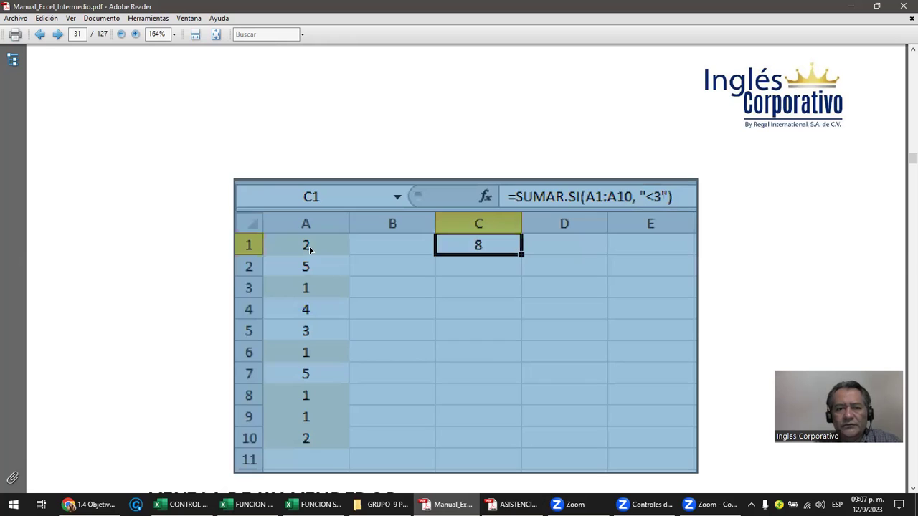
click(342, 330)
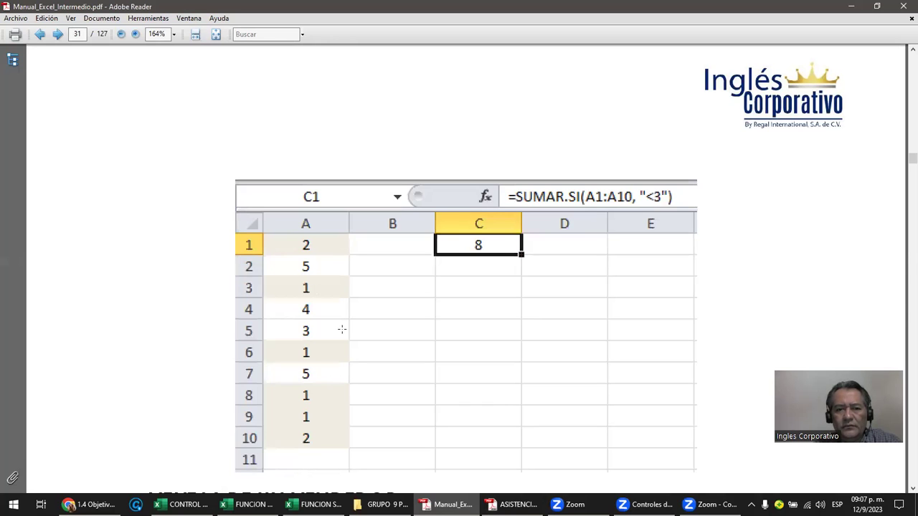
click(316, 350)
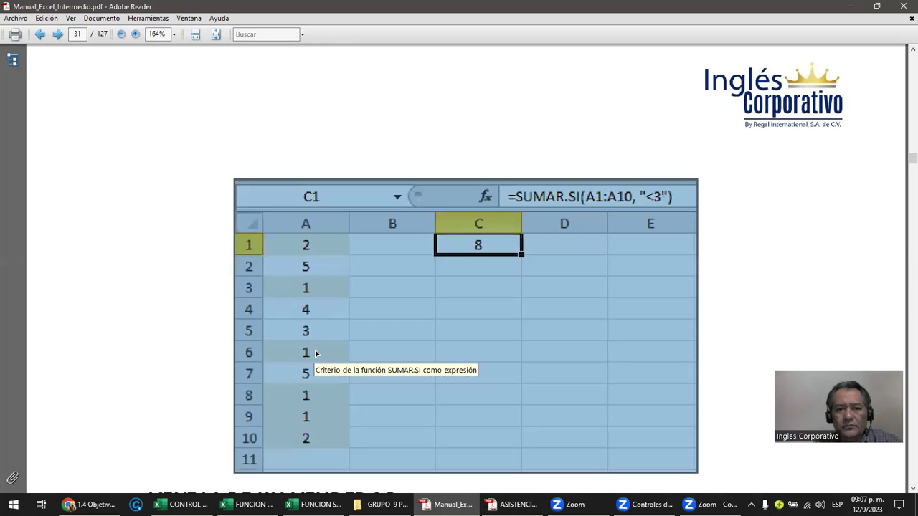
click(317, 409)
click(314, 427)
click(311, 435)
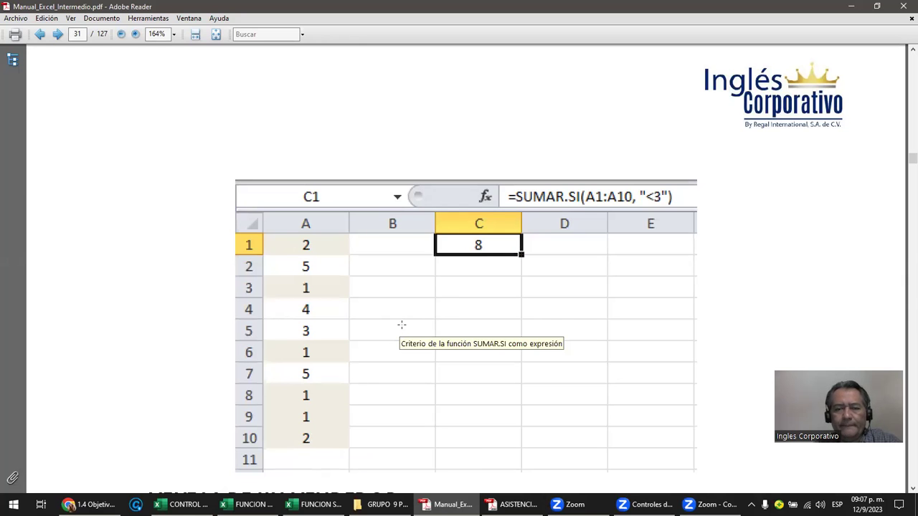
- Highlight values A1:A10 and the <3 criterion, then scroll to VENTAS DE UN VENDEDOR
click(498, 242)
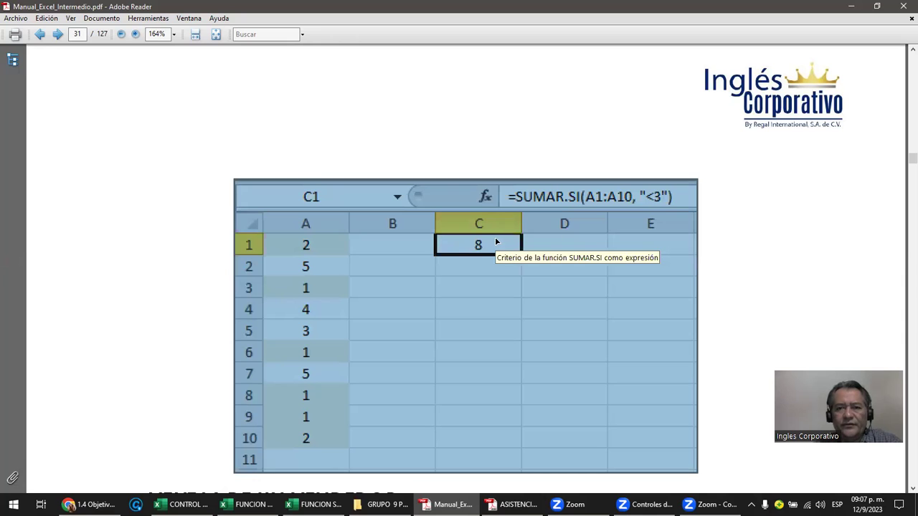
click(281, 244)
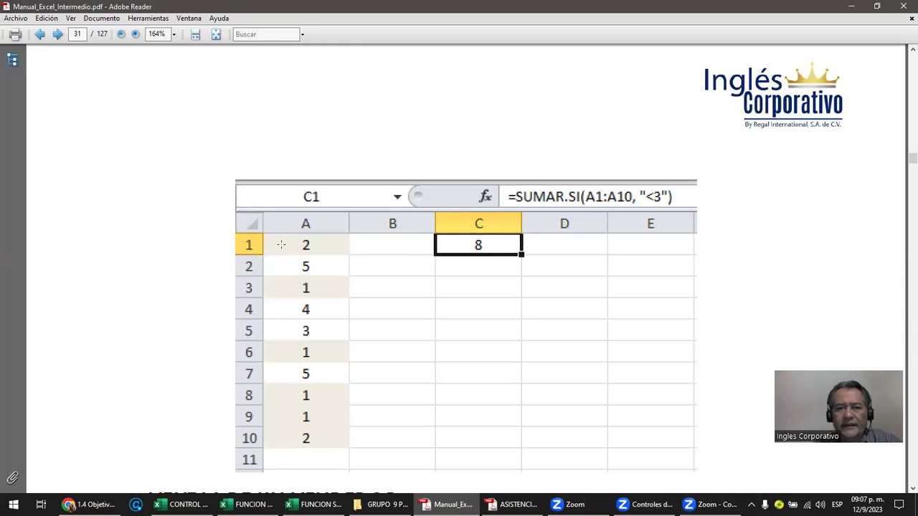
drag(281, 244, 340, 449)
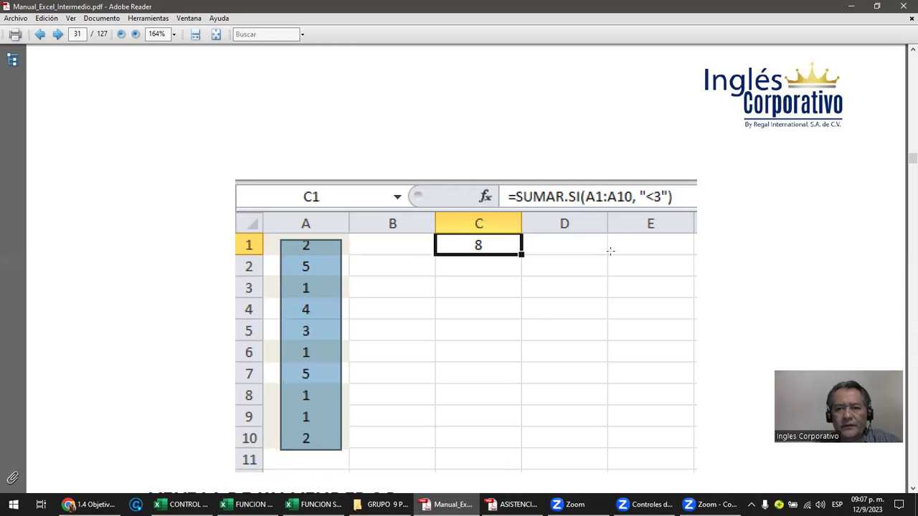
drag(637, 193, 681, 196)
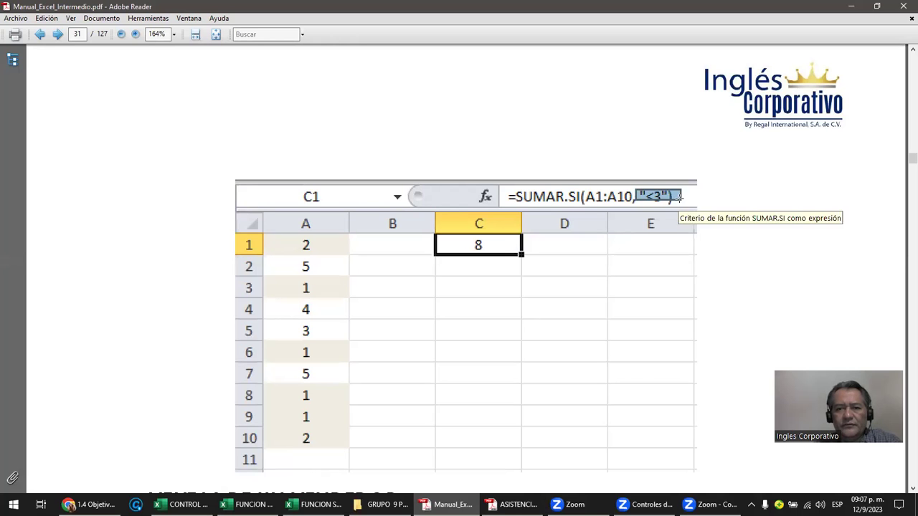
click(496, 320)
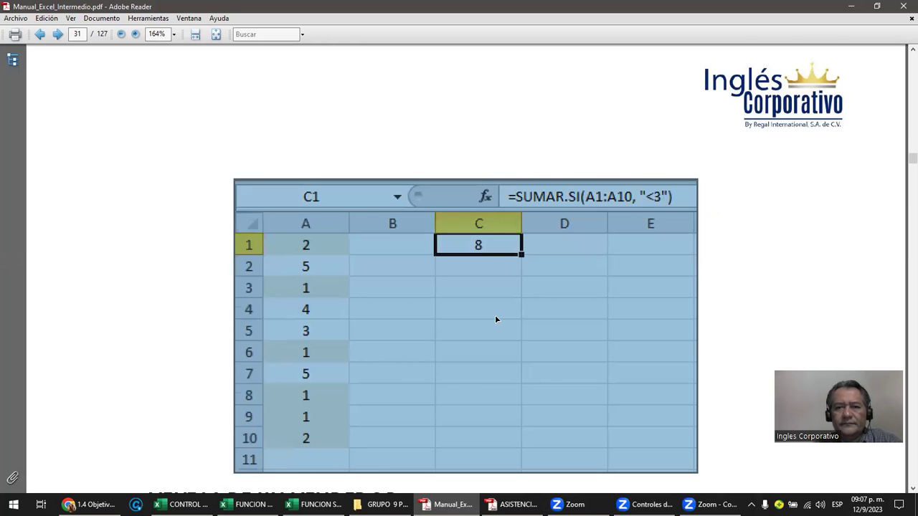
scroll(496, 319, down, 3)
scroll(497, 317, down, 2)
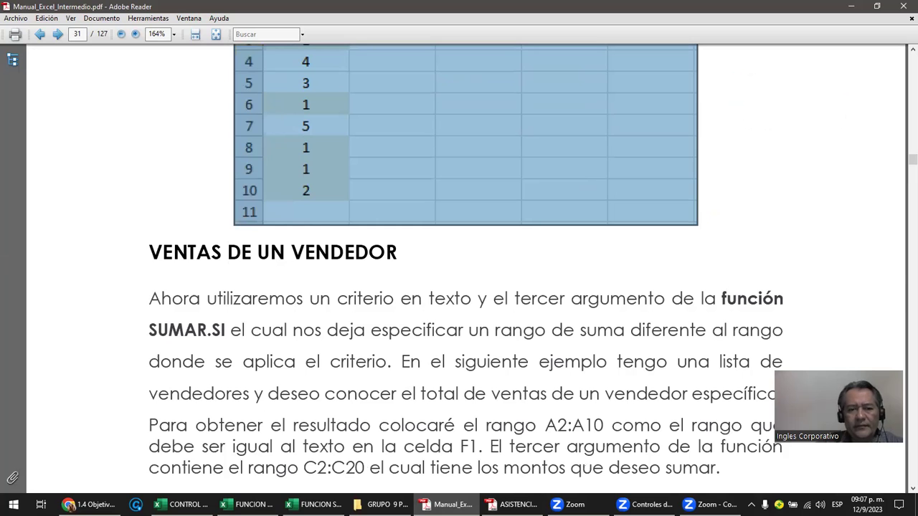
- Switch to the FUNCION SUMAR.SI workbook in Excel and open its VISITAS sheet
mouse_move(247, 504)
click(248, 458)
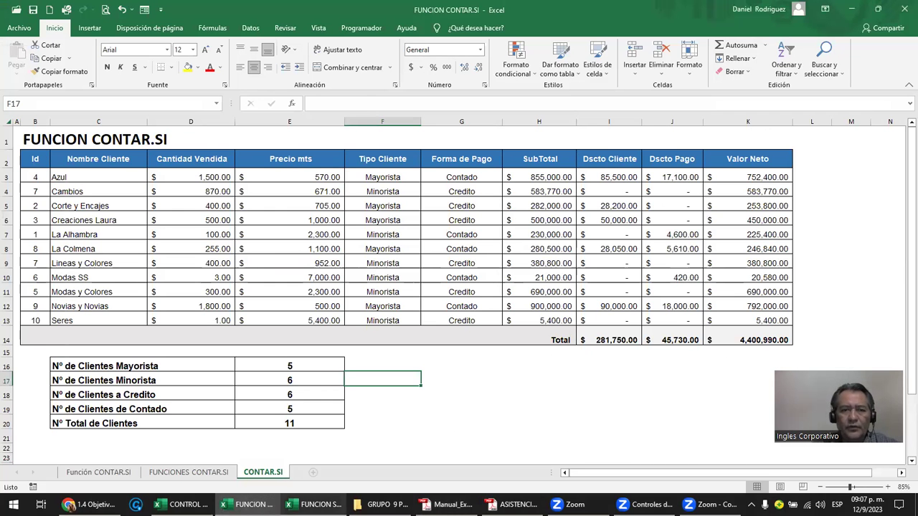
click(316, 504)
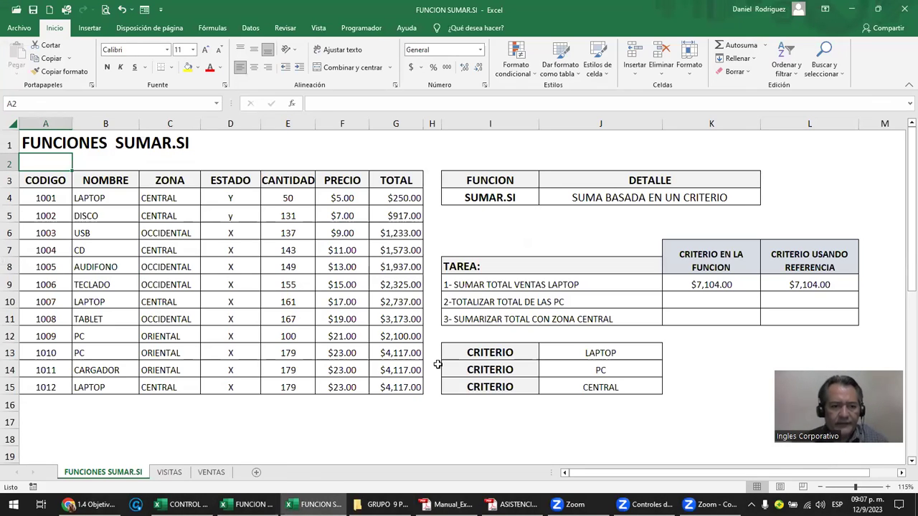
click(173, 476)
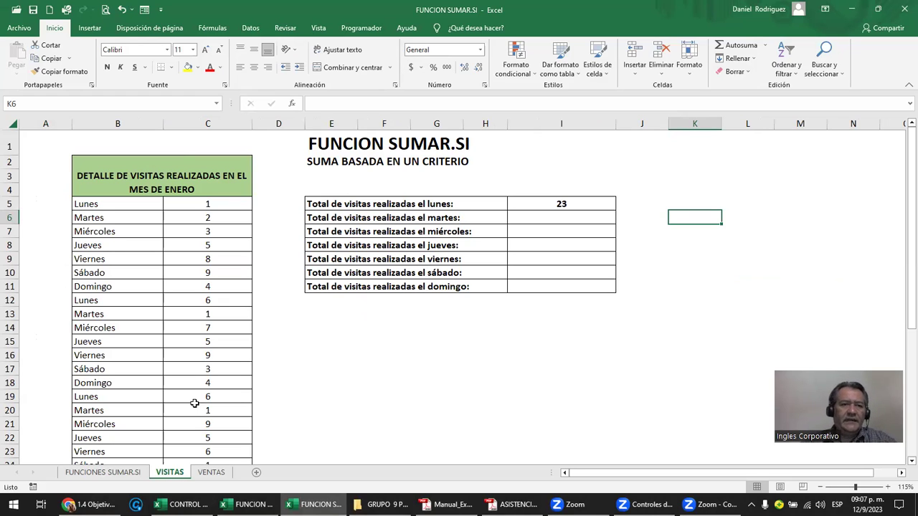
- Point out the January visits table, Lunes entries, week B12:C18 and Monday total label
click(125, 187)
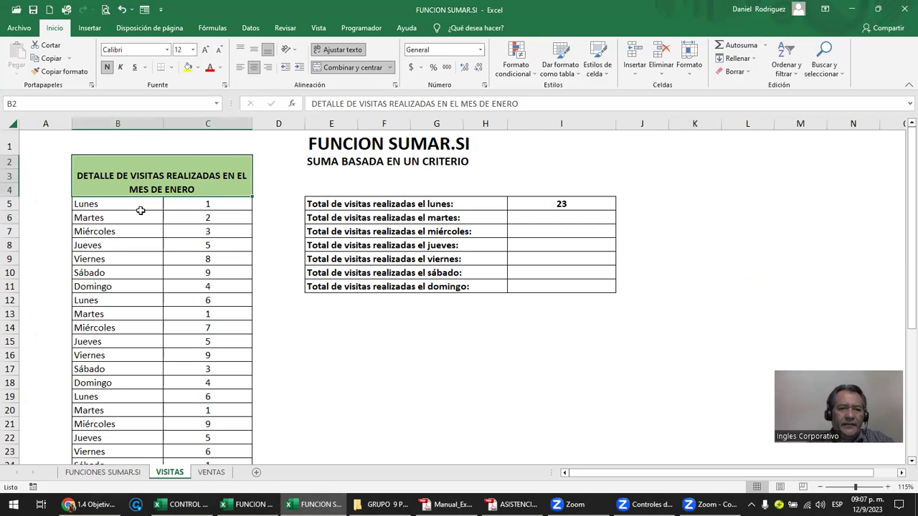
click(125, 206)
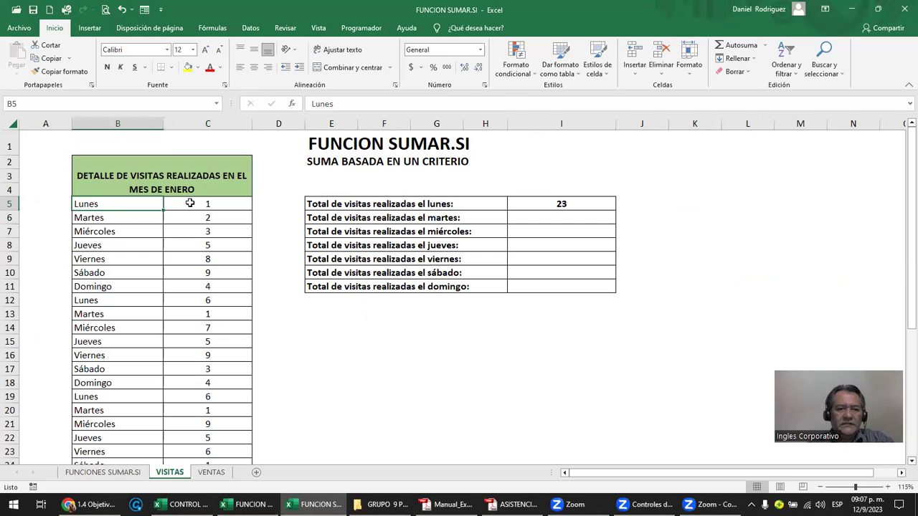
click(190, 204)
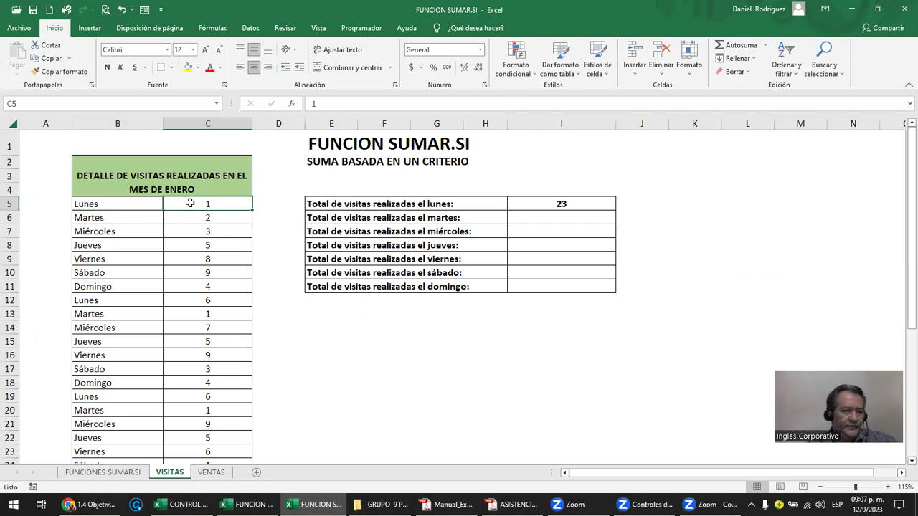
key(Down)
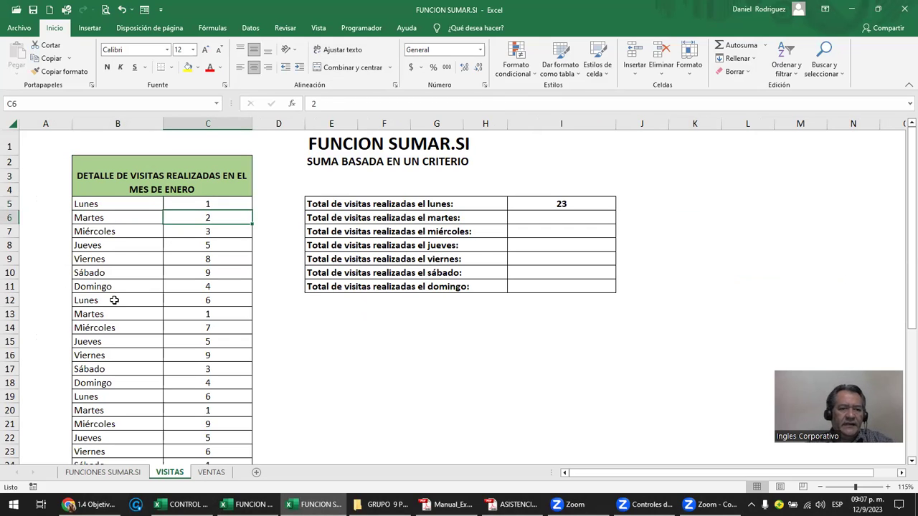
drag(114, 301, 210, 384)
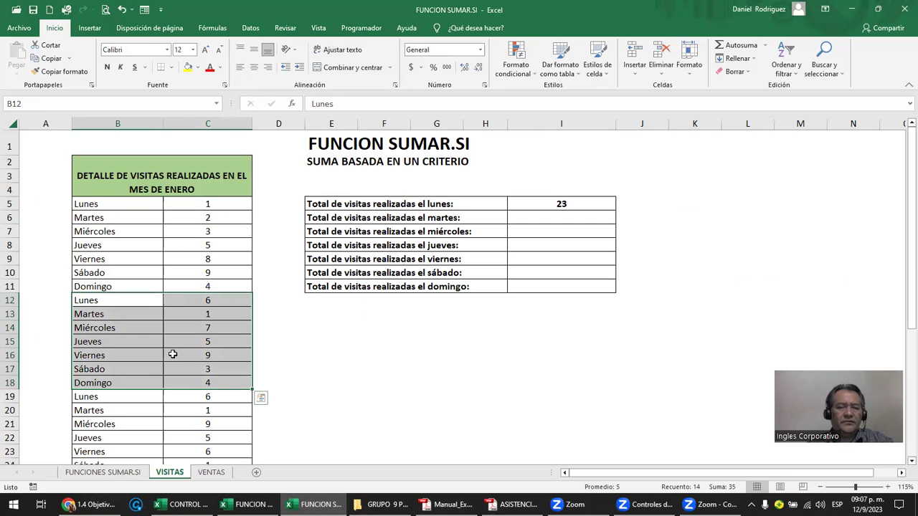
click(100, 209)
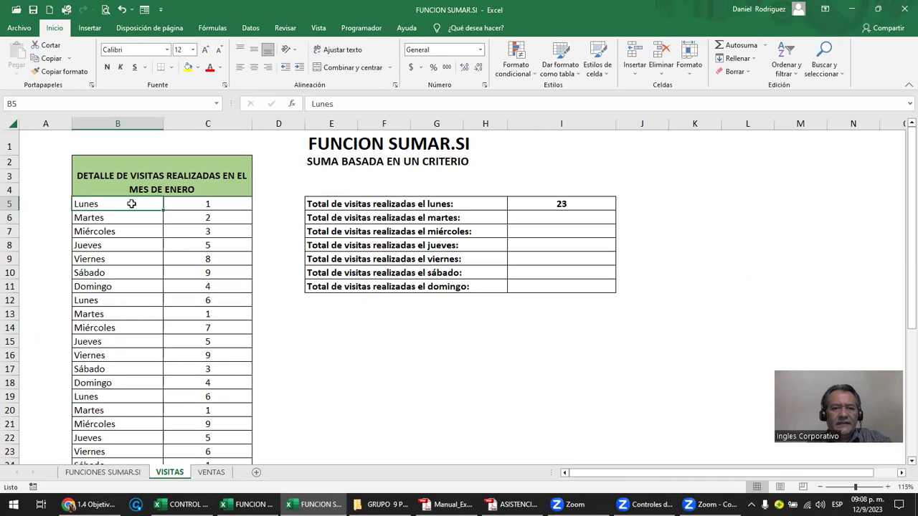
click(223, 206)
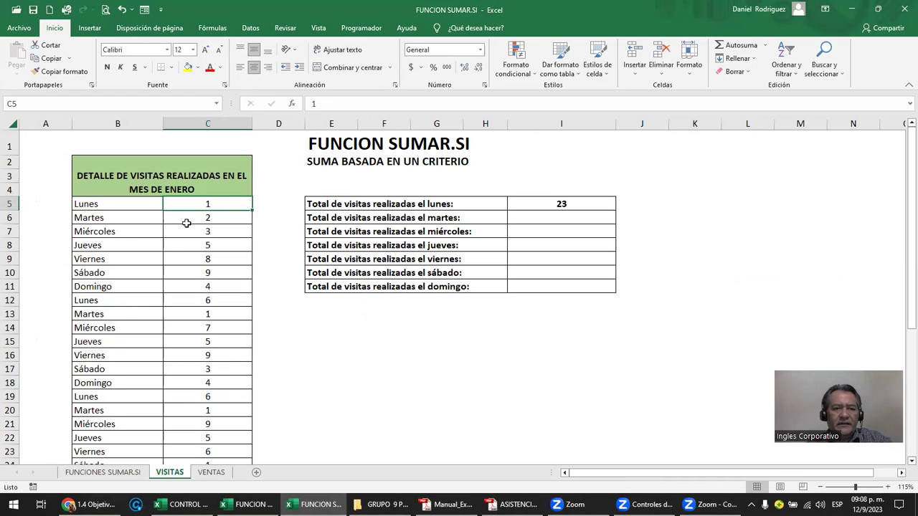
click(228, 220)
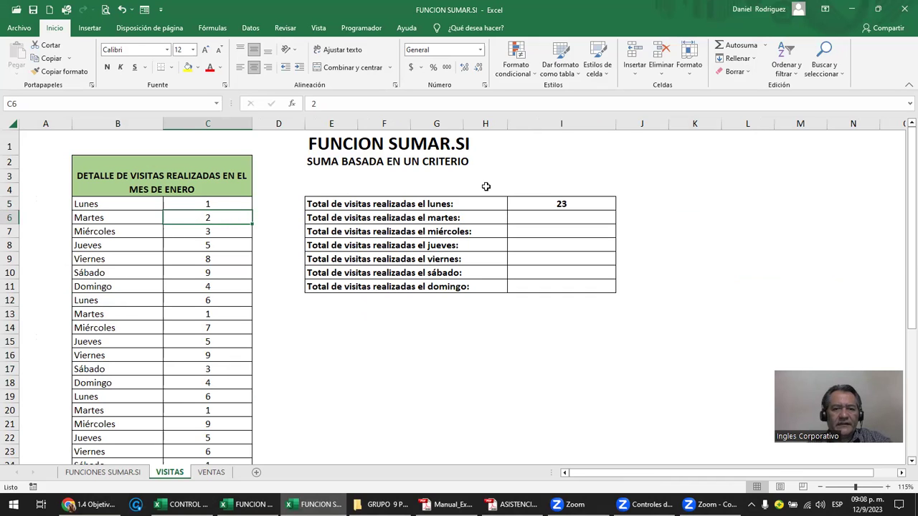
click(460, 207)
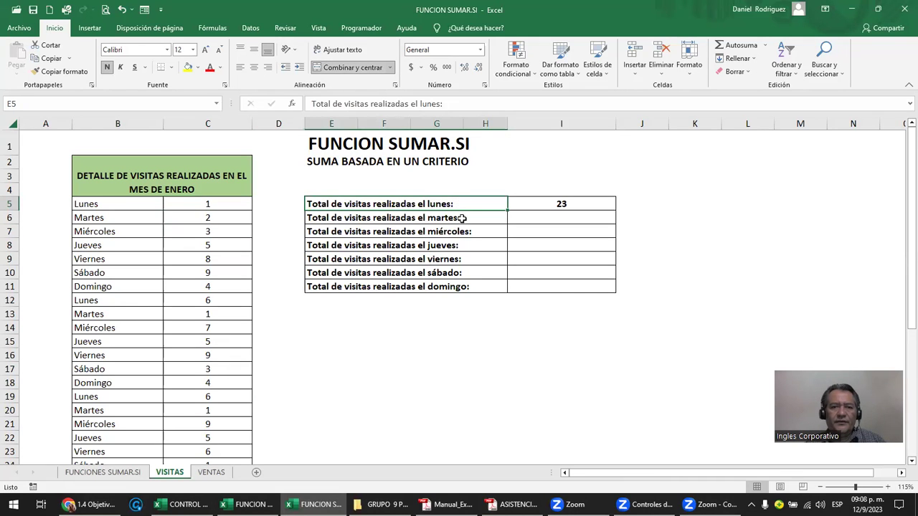
ctrl+scroll(463, 219, up, 2)
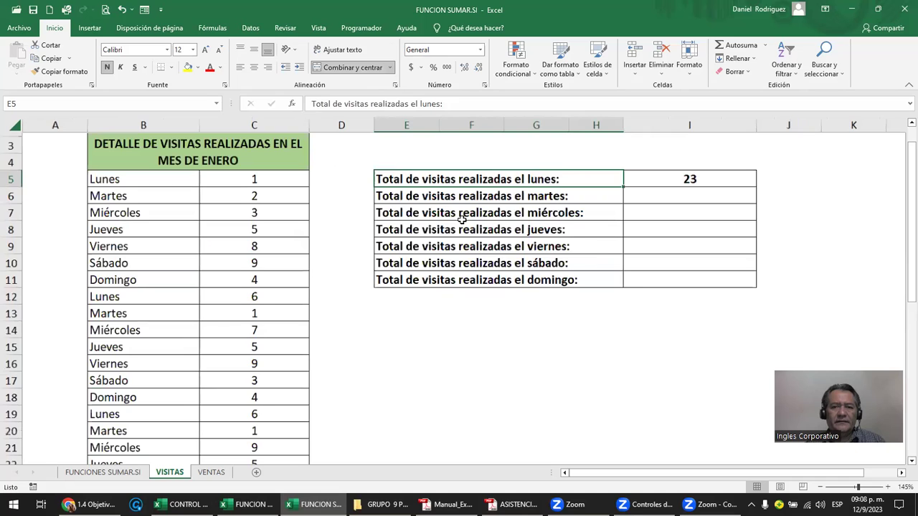
scroll(462, 219, up, 1)
click(706, 228)
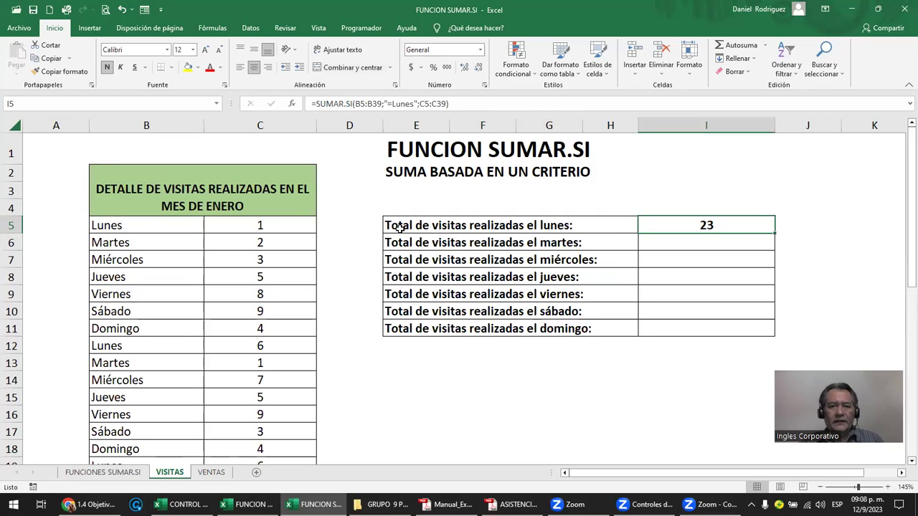
click(474, 231)
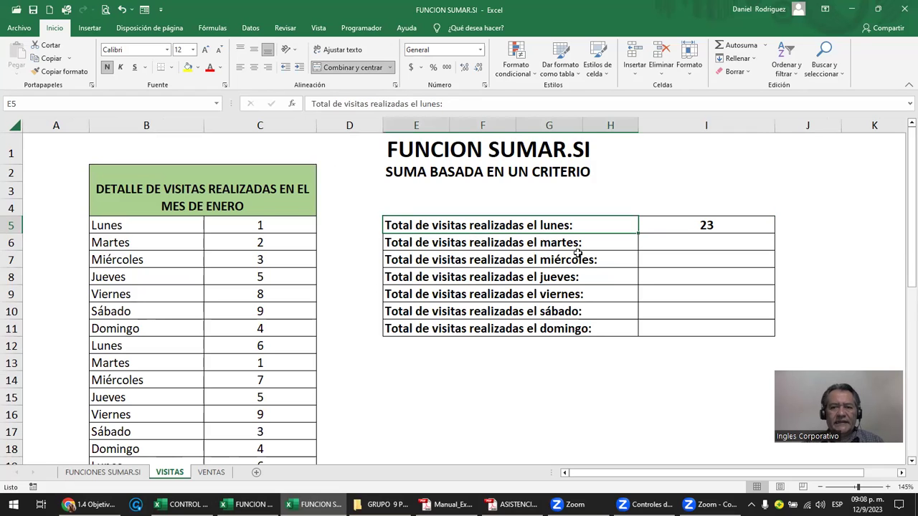
click(693, 228)
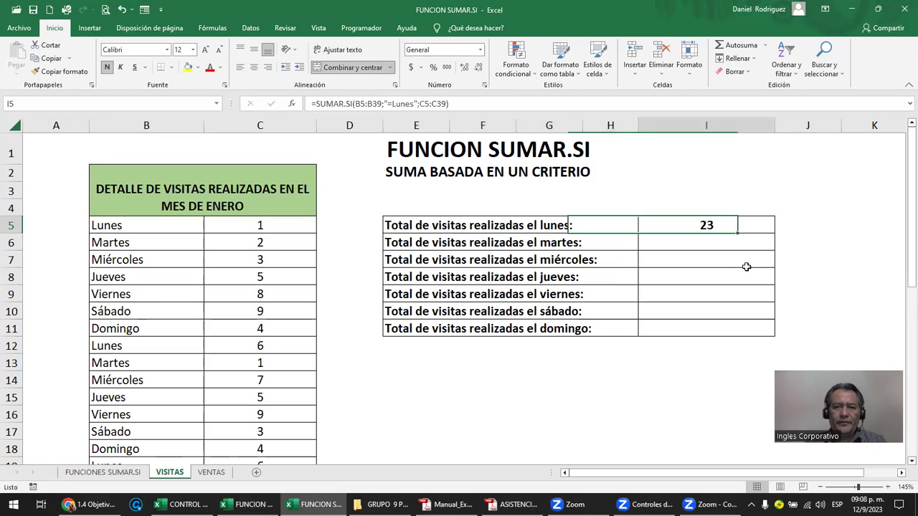
key(F2)
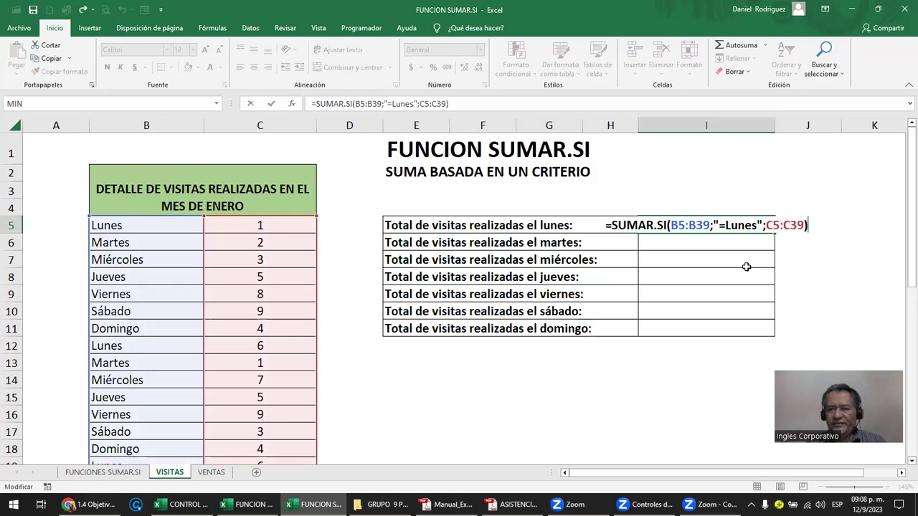
click(728, 225)
key(Left)
key(Left)
key(shift+Right)
key(shift+Right)
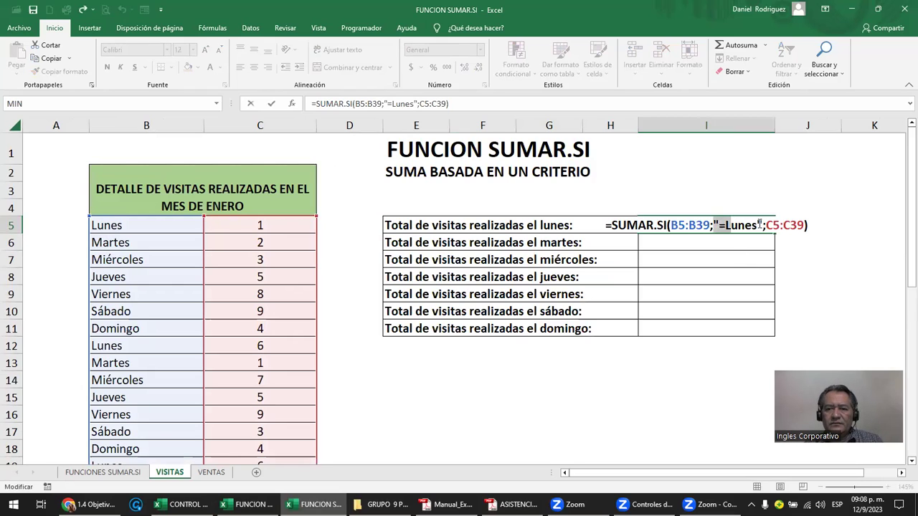
shift+click(766, 224)
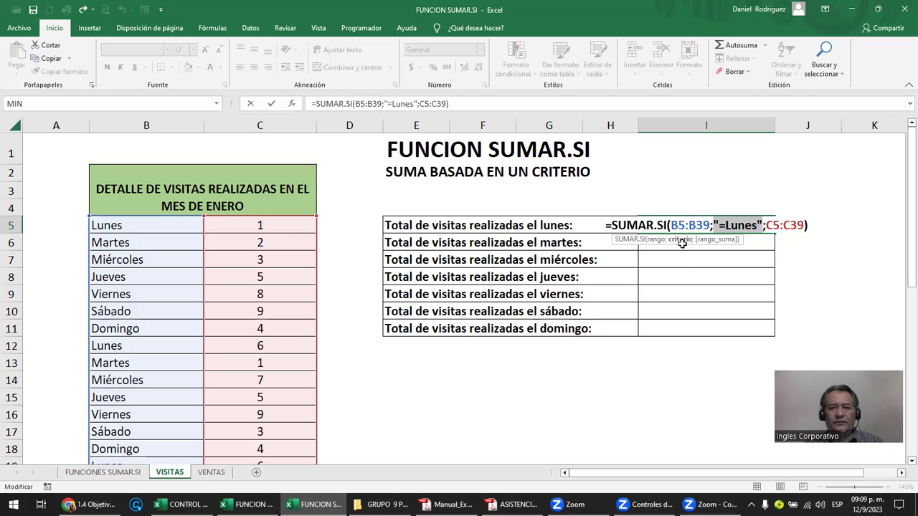
key(Return)
click(475, 245)
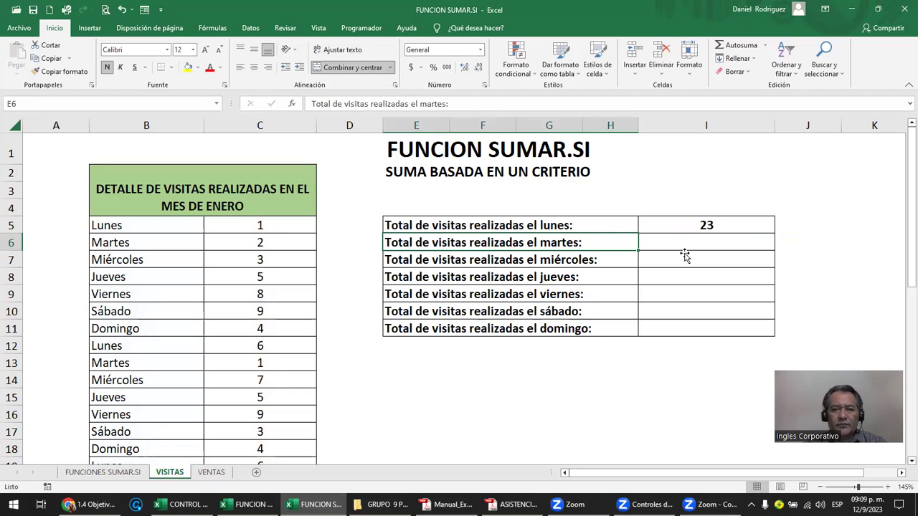
- Start a SUMAR.SI formula in the Tuesday total with criteria range B5:B39
key(Tab)
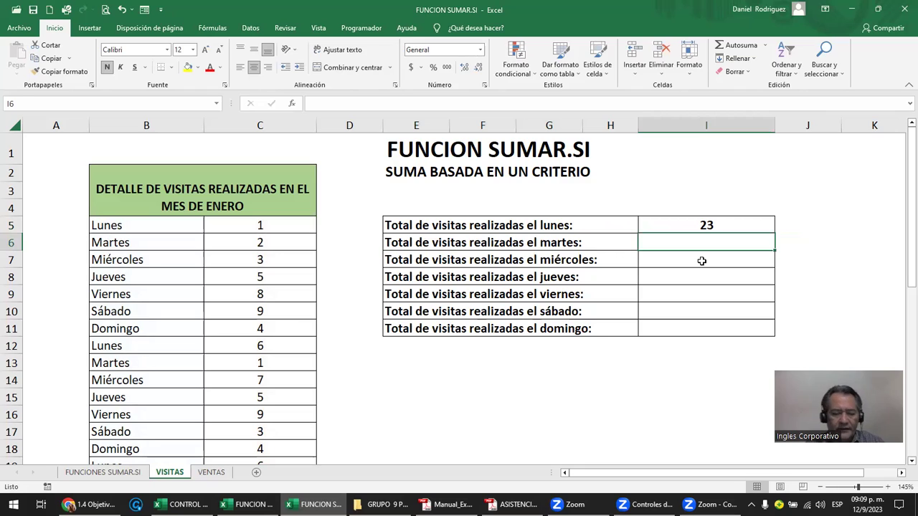
text(=SU)
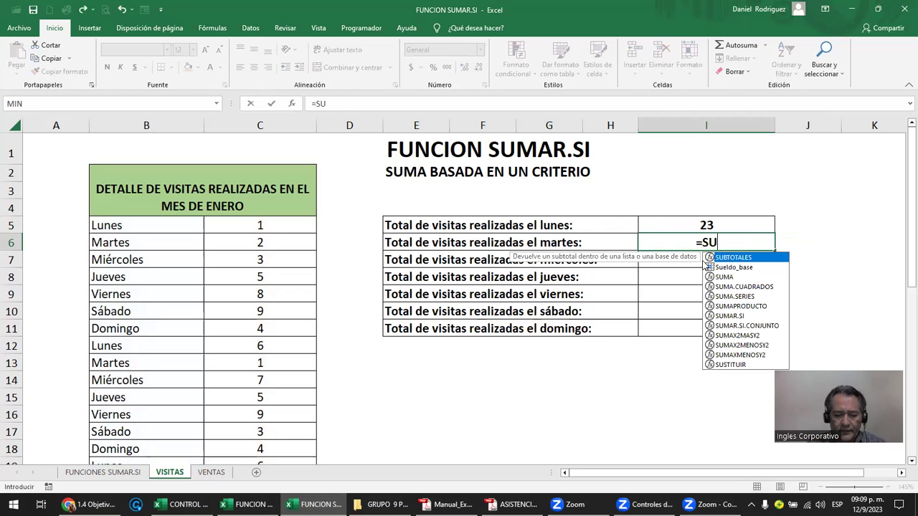
text(MAR.SI)
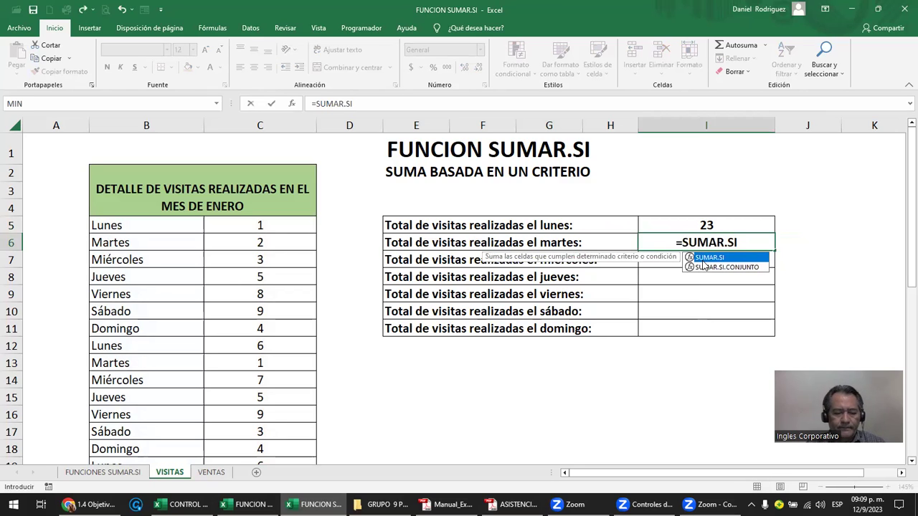
double_click(703, 260)
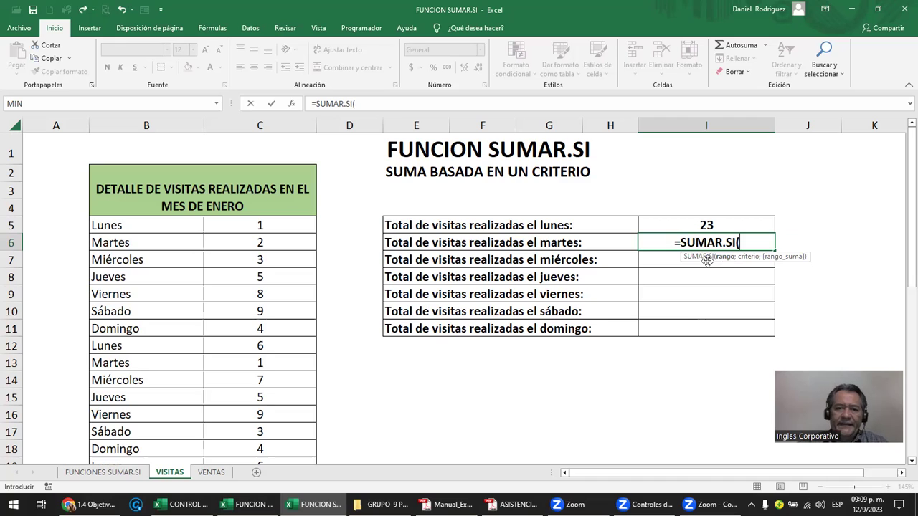
click(135, 225)
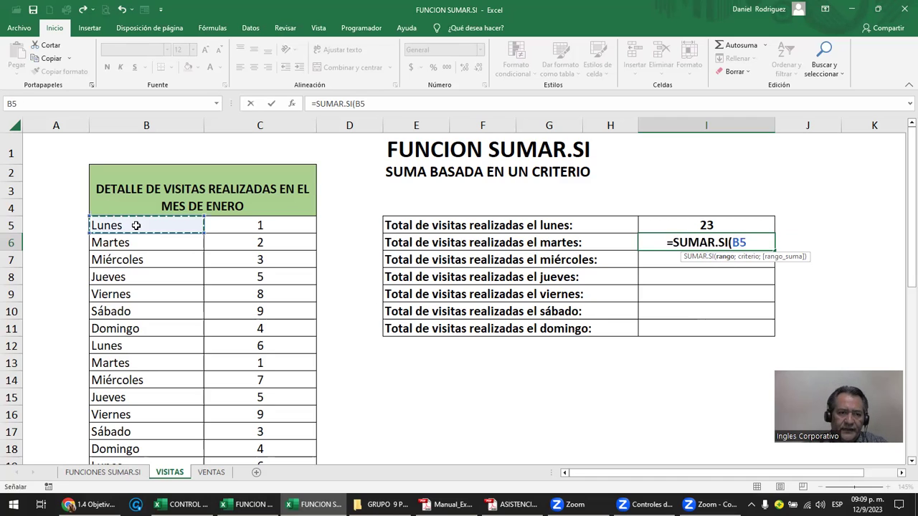
drag(135, 225, 134, 500)
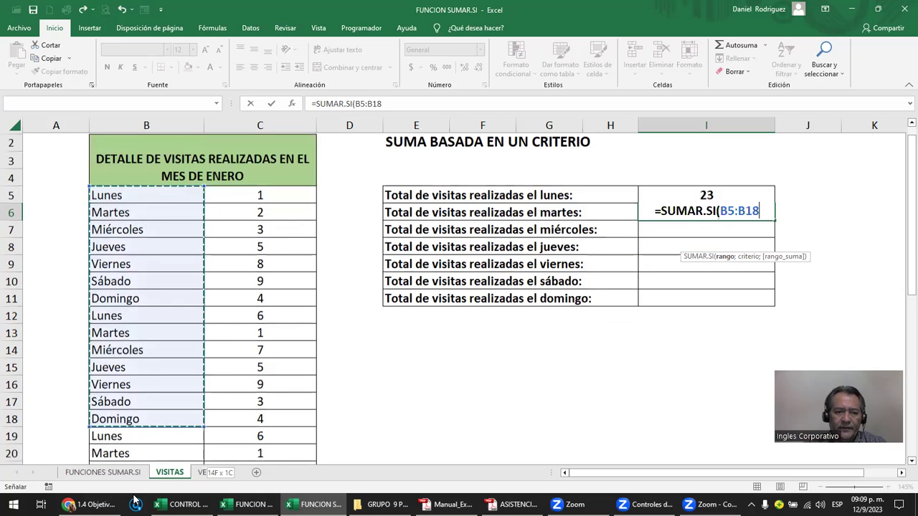
drag(134, 500, 180, 297)
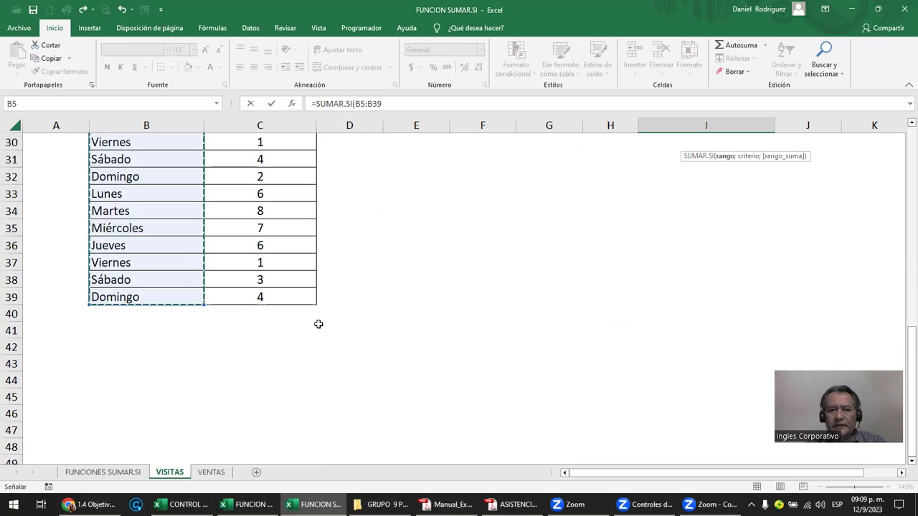
scroll(319, 325, up, 10)
- Complete it with criterion "=MARTES" and sum range C5:C39, giving 13
text(;)
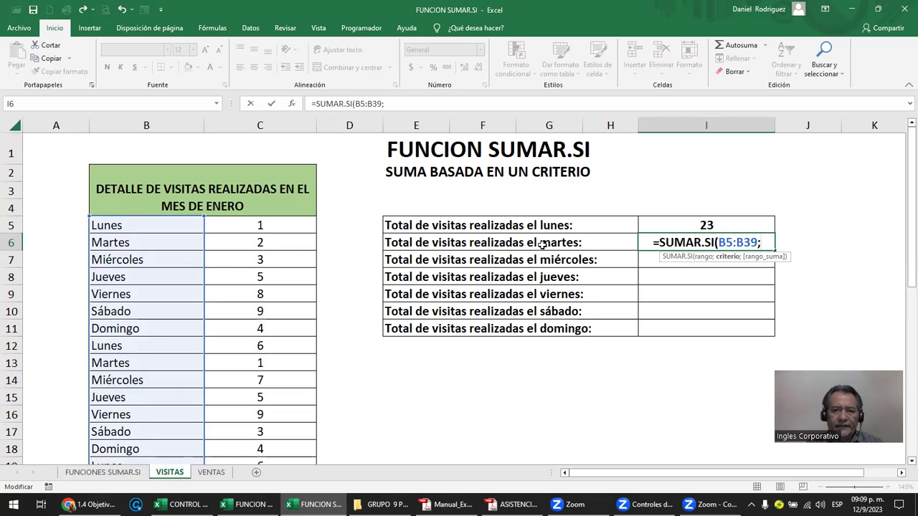
text(")
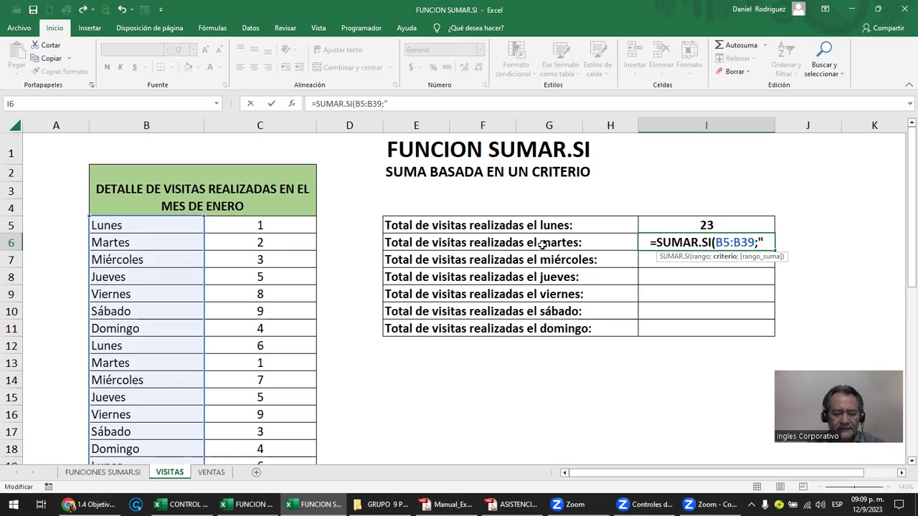
text(MAR)
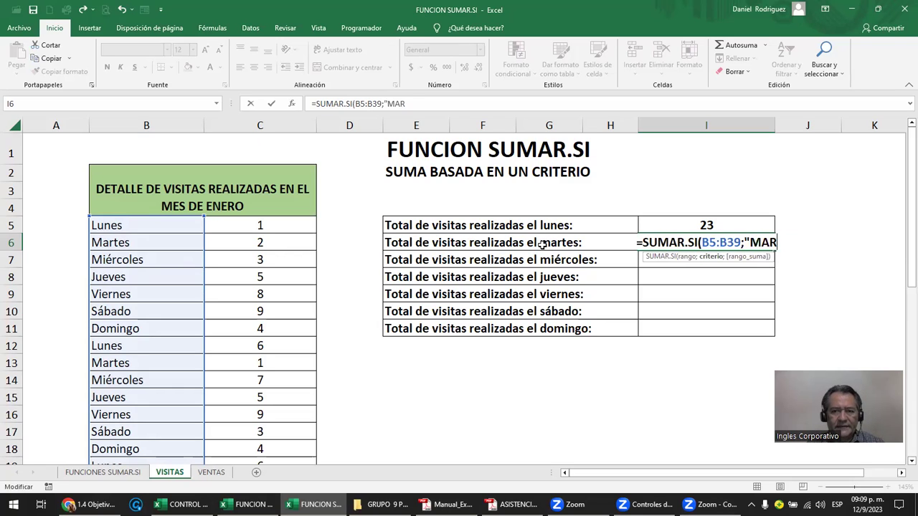
text(TES")
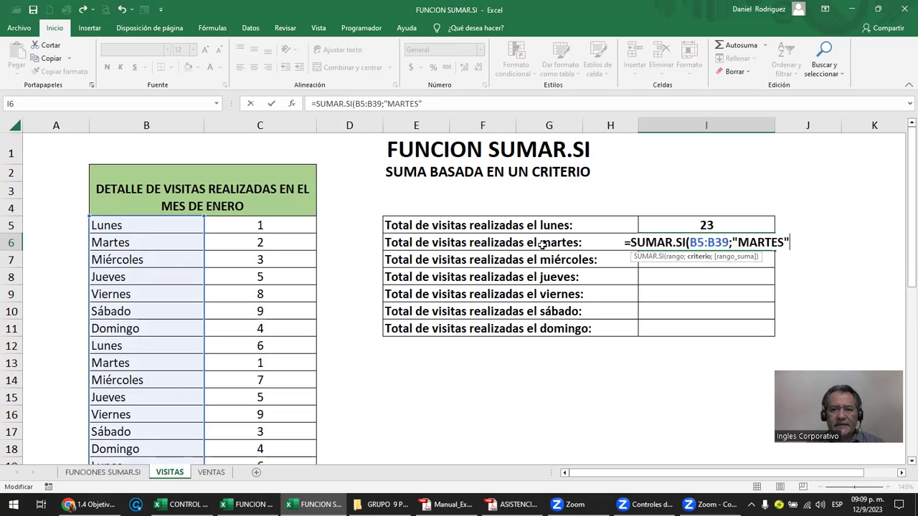
click(737, 244)
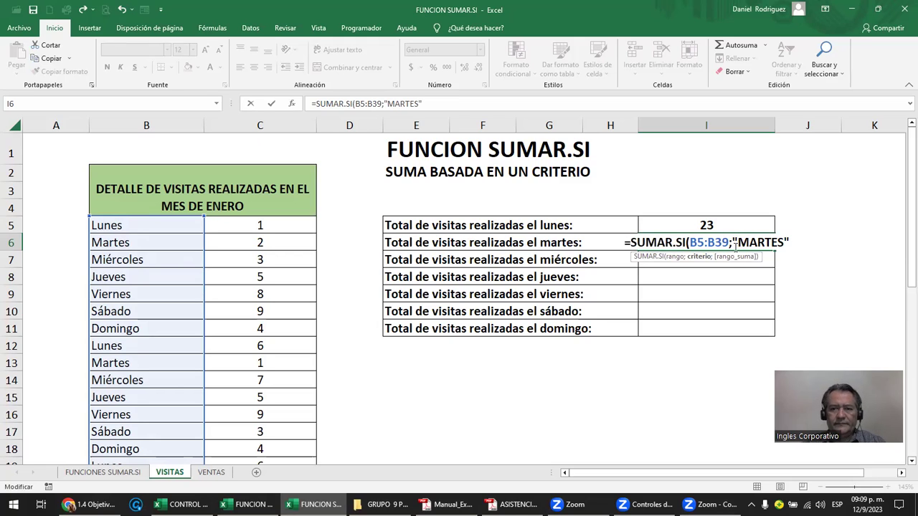
text(=)
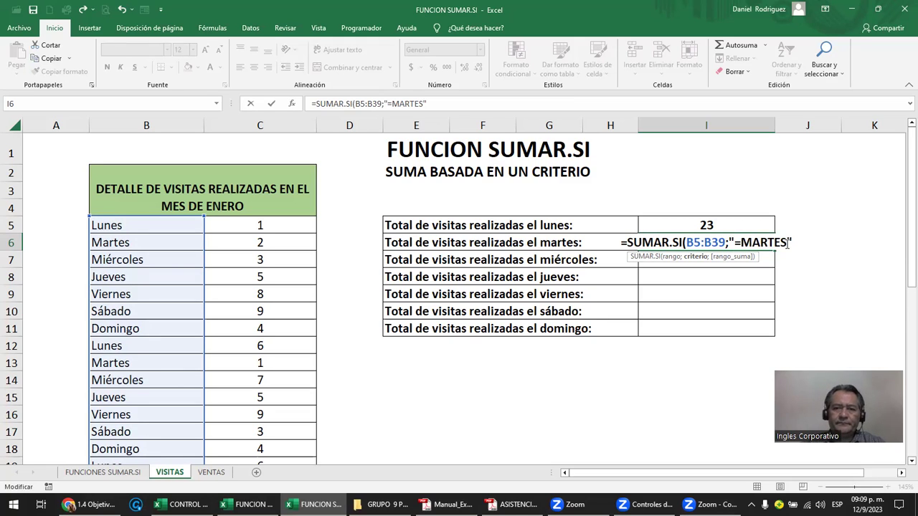
click(796, 243)
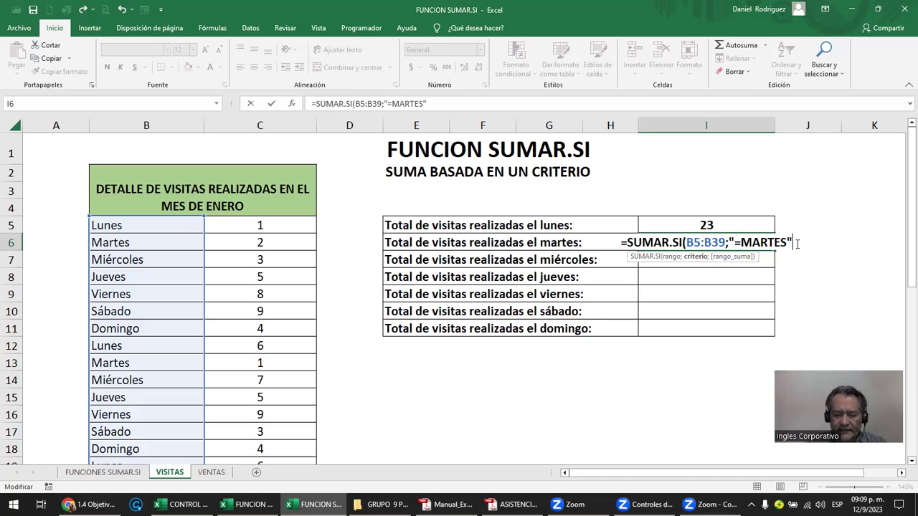
text(;)
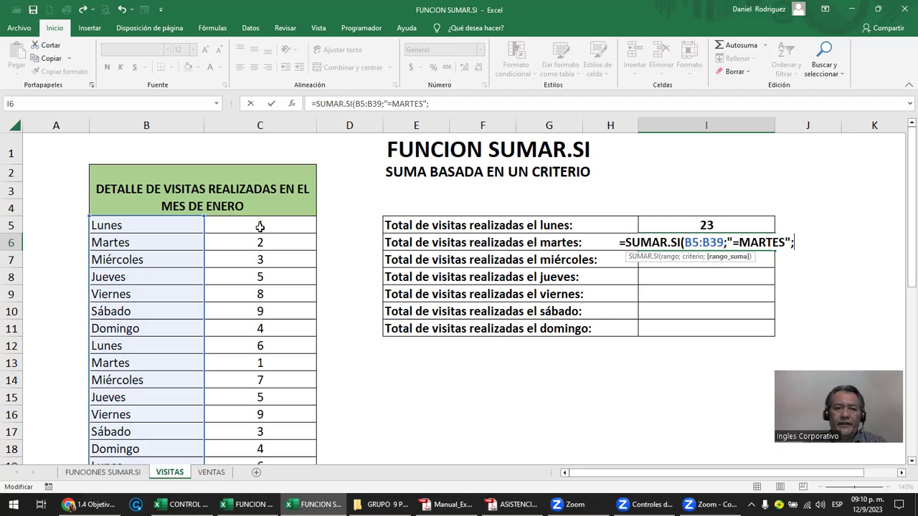
mouse_move(257, 226)
mouse_down()
mouse_move(260, 459)
mouse_move(292, 443)
mouse_up()
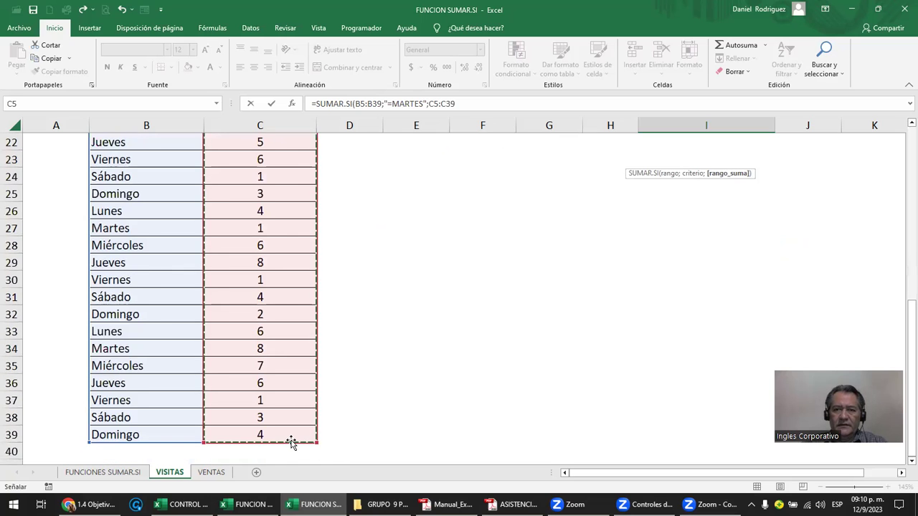
scroll(291, 441, up, 7)
text())
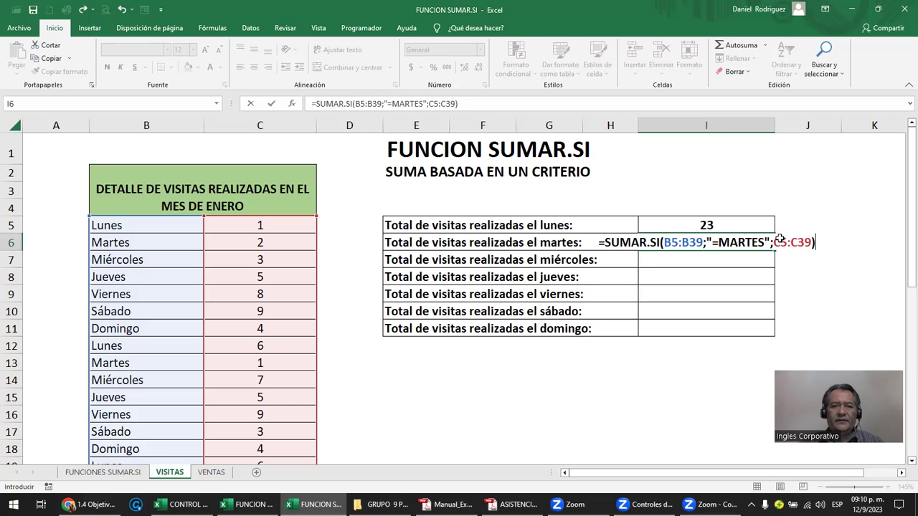
key(Return)
click(723, 244)
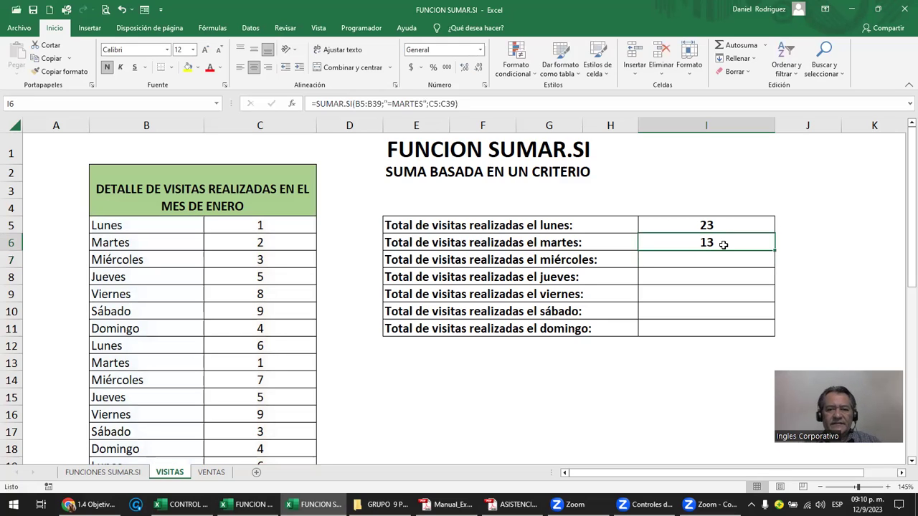
- Check cells E7 and I7, then reopen I6's =SUMAR.SI(B5:B39;"=MARTES";C5:C39) for editing
click(578, 263)
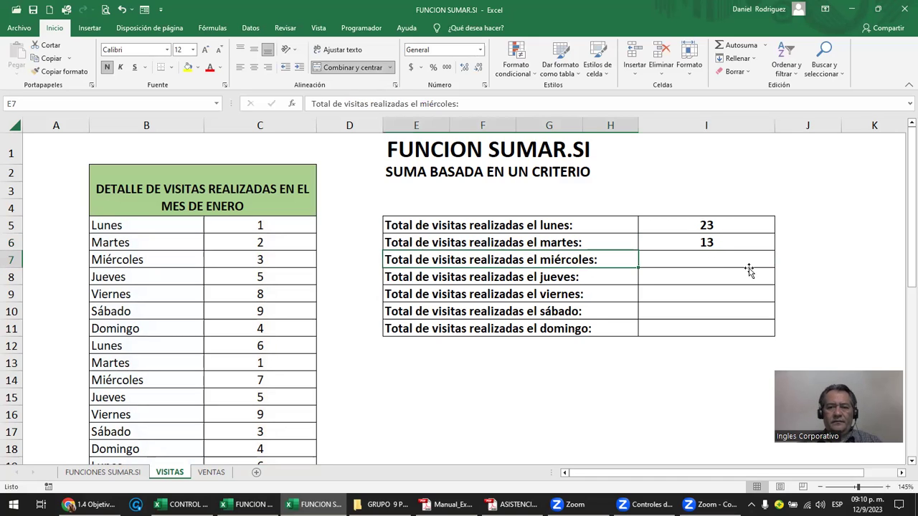
click(719, 255)
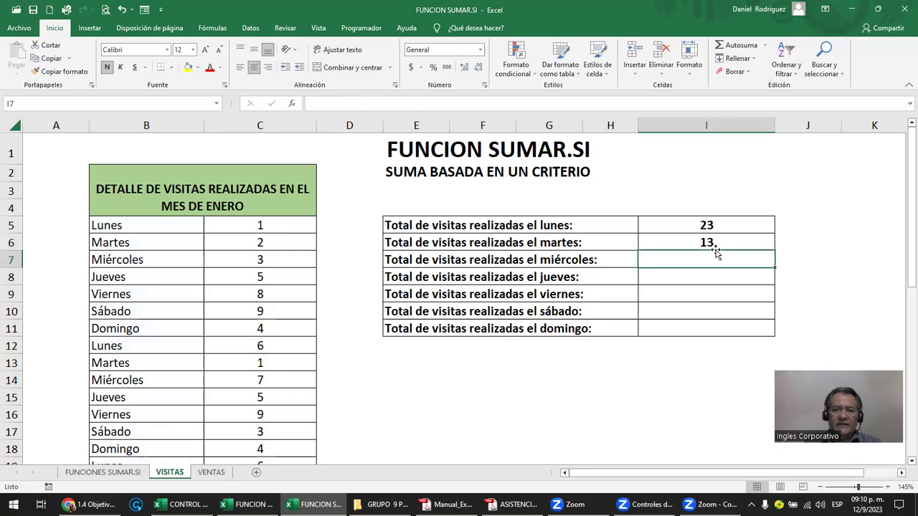
key(Up)
double_click(715, 251)
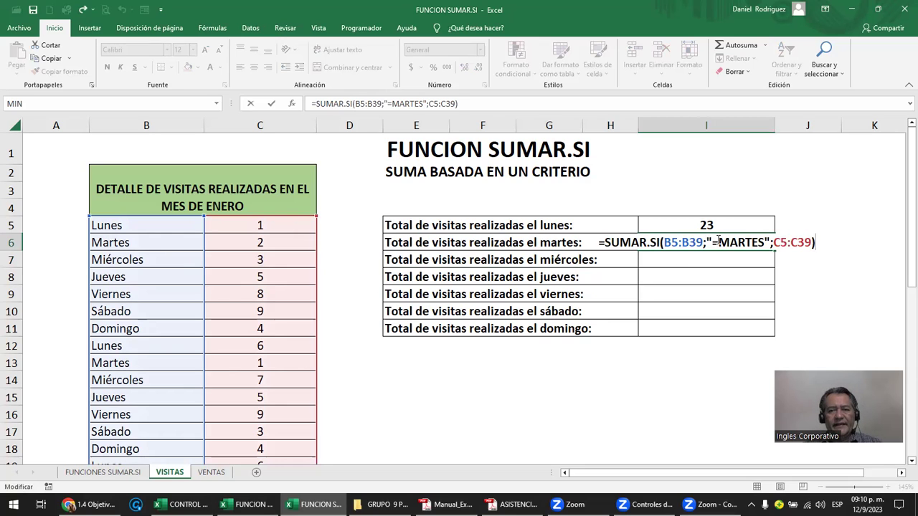
- Make the Tuesday formula's ranges absolute: $B$5:$B$39 and $C$5:$C$39
drag(718, 242, 769, 243)
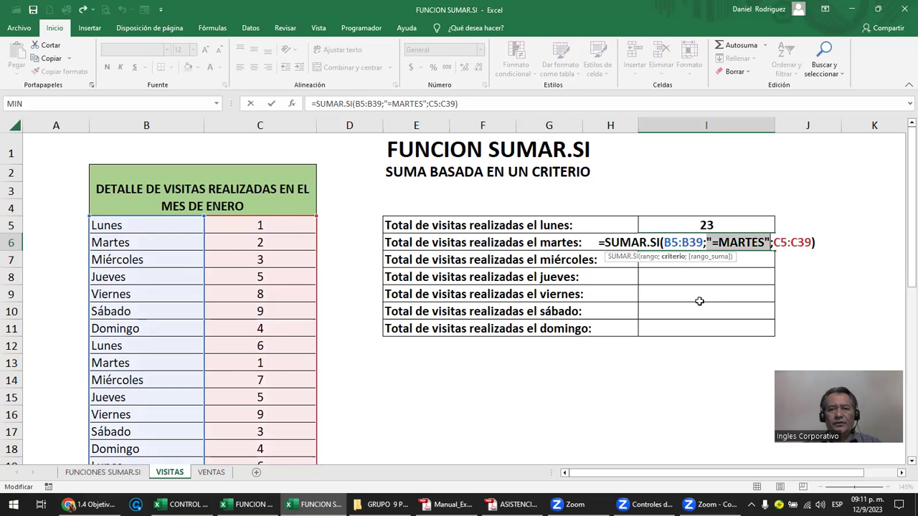
key(Return)
double_click(706, 245)
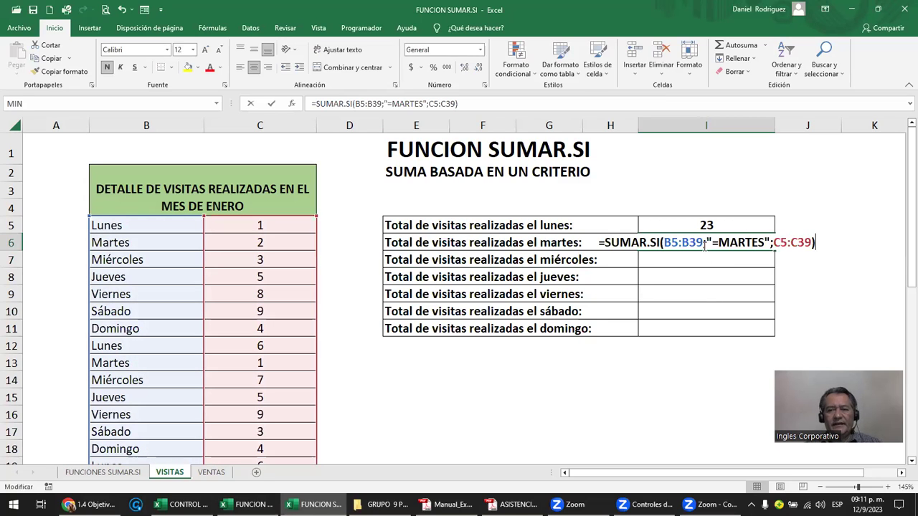
click(690, 243)
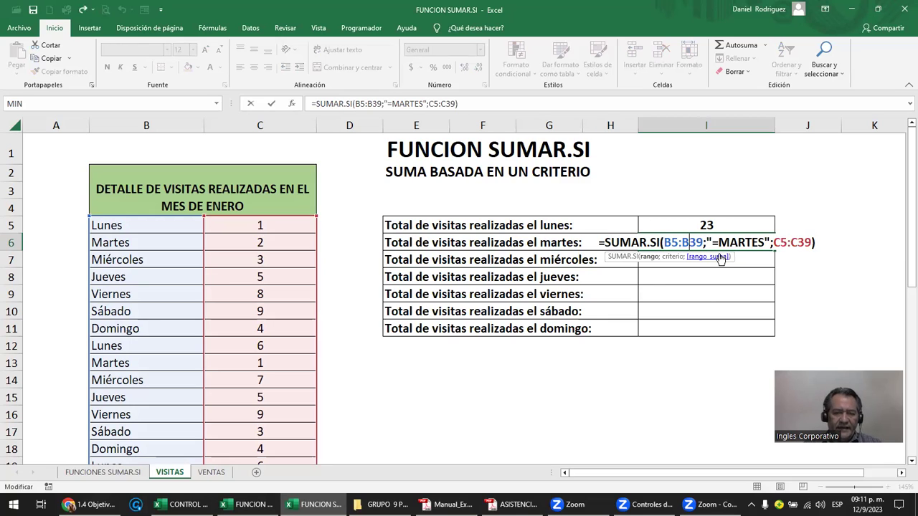
key(Left)
key(Left)
key(Left)
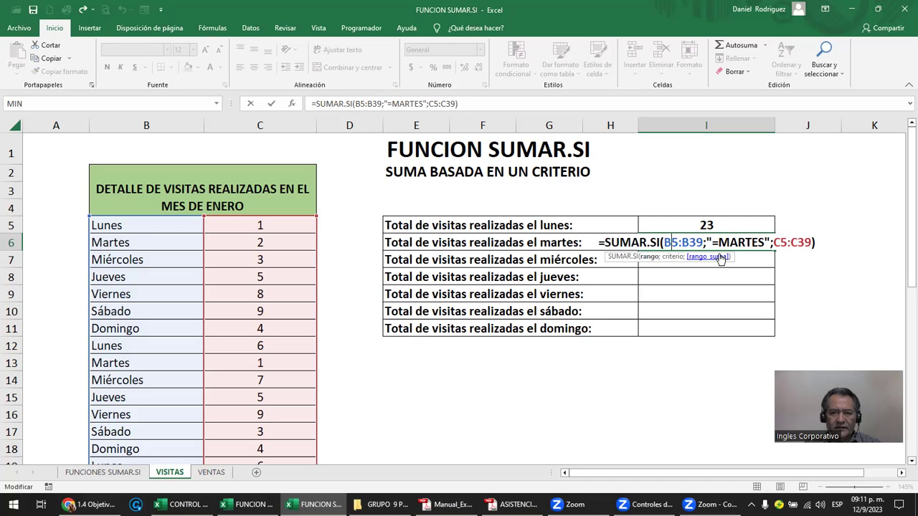
key(F4)
key(Right)
key(Right)
key(F4)
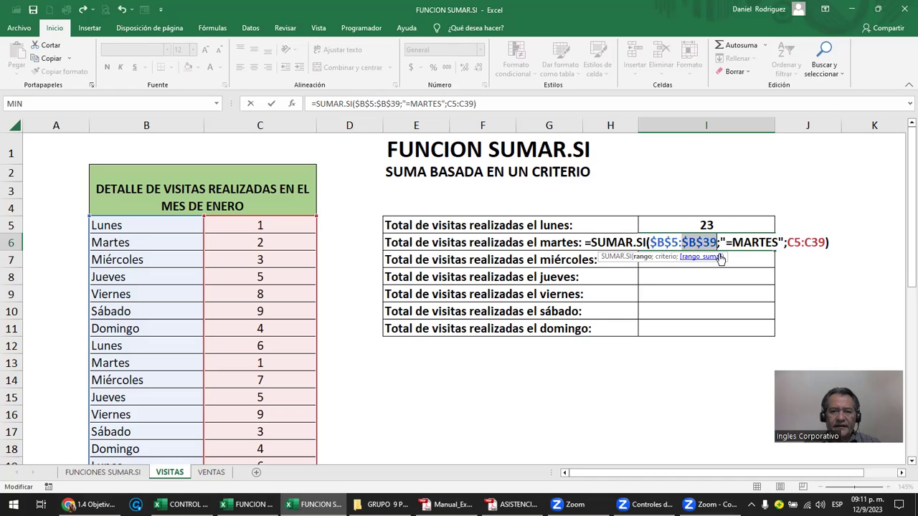
key(Right)
key(Right)
key(Right)
key(Right)
key(Right)
key(Right)
key(Right)
key(Right)
key(Right)
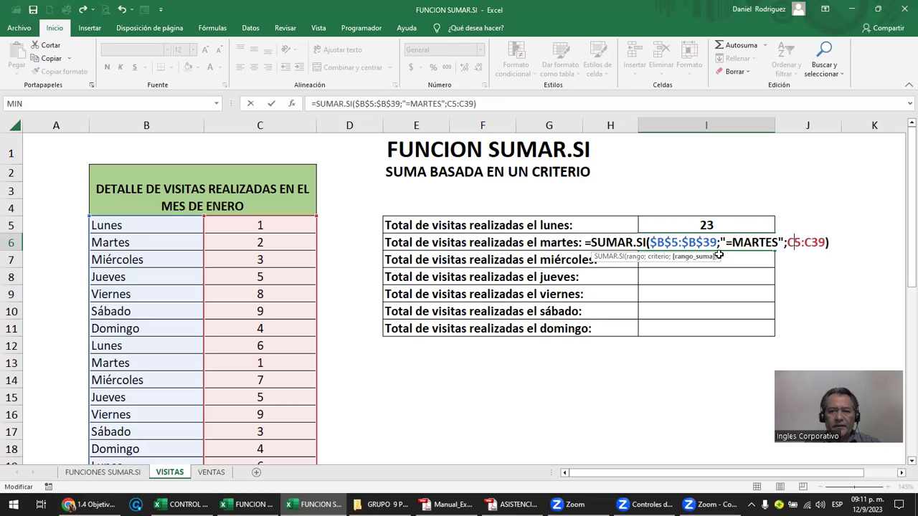
key(F4)
key(F4)
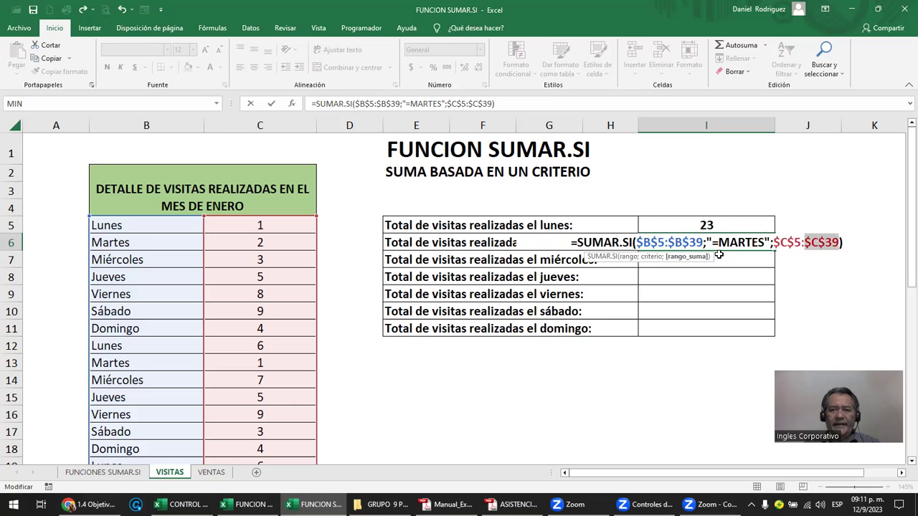
key(ctrl+Return)
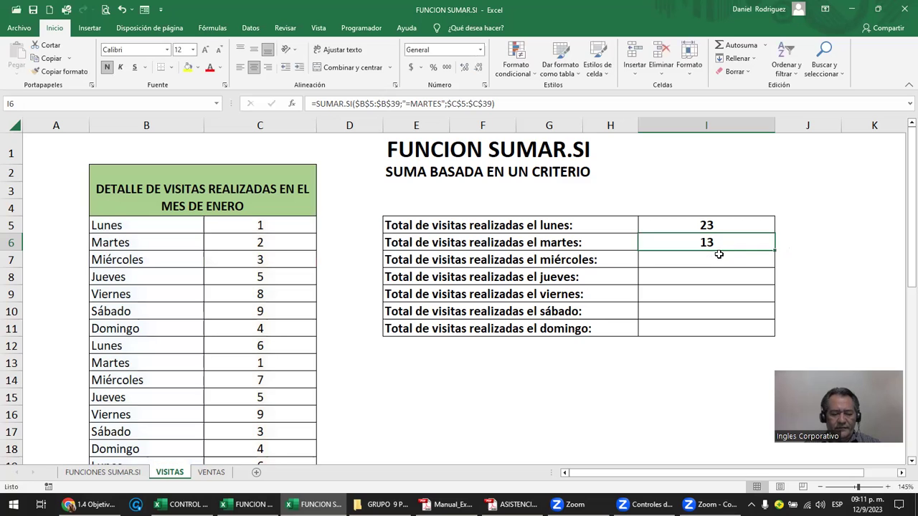
- Copy the Tuesday formula into the Wednesday total cell I7
key(ctrl+c)
double_click(718, 256)
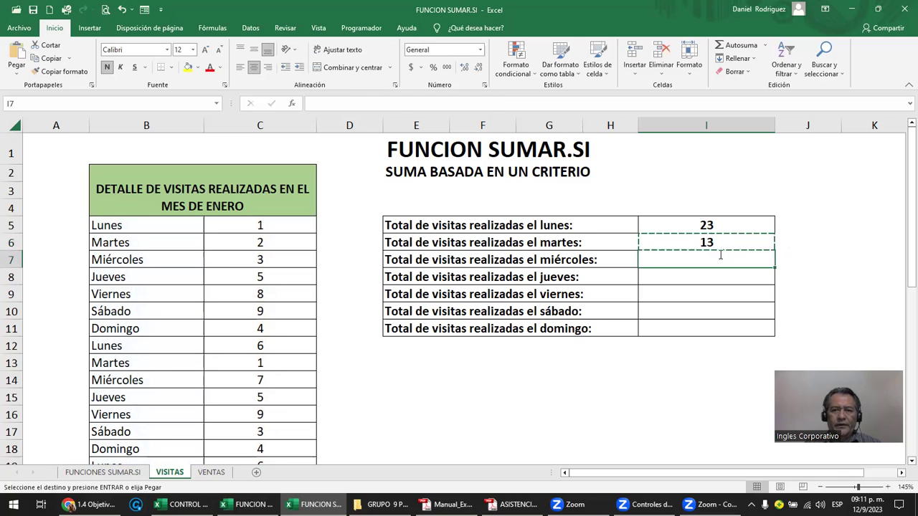
key(ctrl+v)
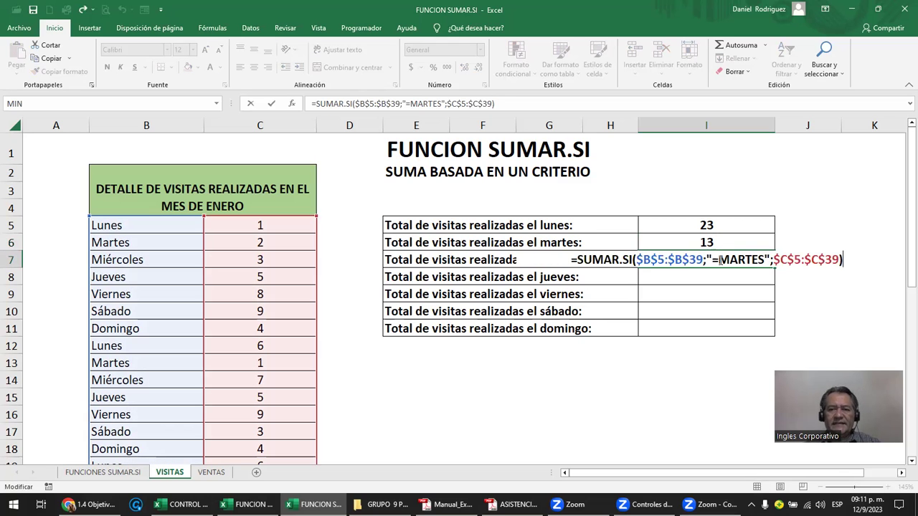
click(720, 260)
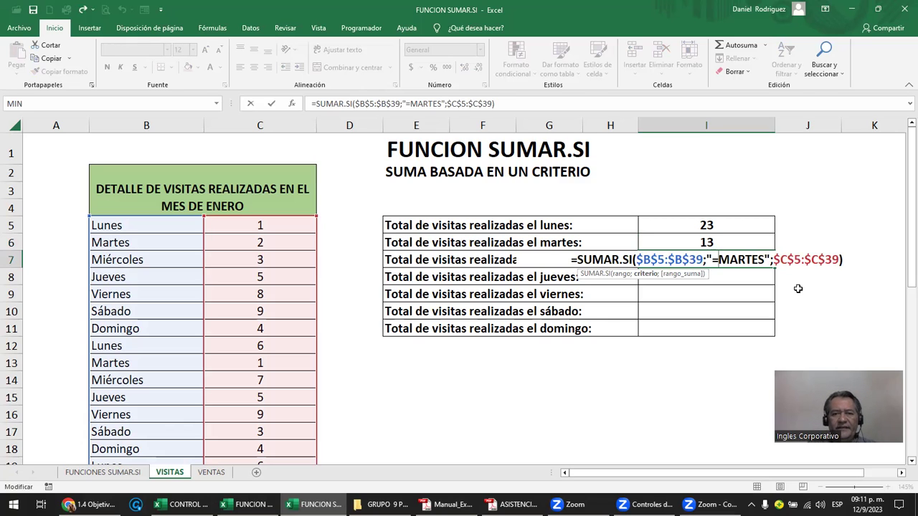
- Change I7's criterion to MIERCOLES, then check how Miércoles is spelled in column B
key(Delete)
key(Delete)
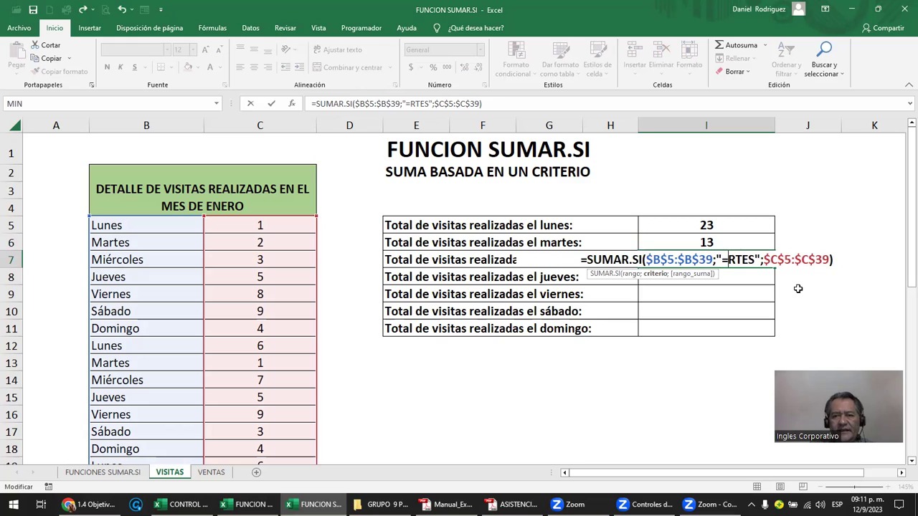
key(Delete)
key(Delete)
key(Delete)
key(Delete)
text(MI)
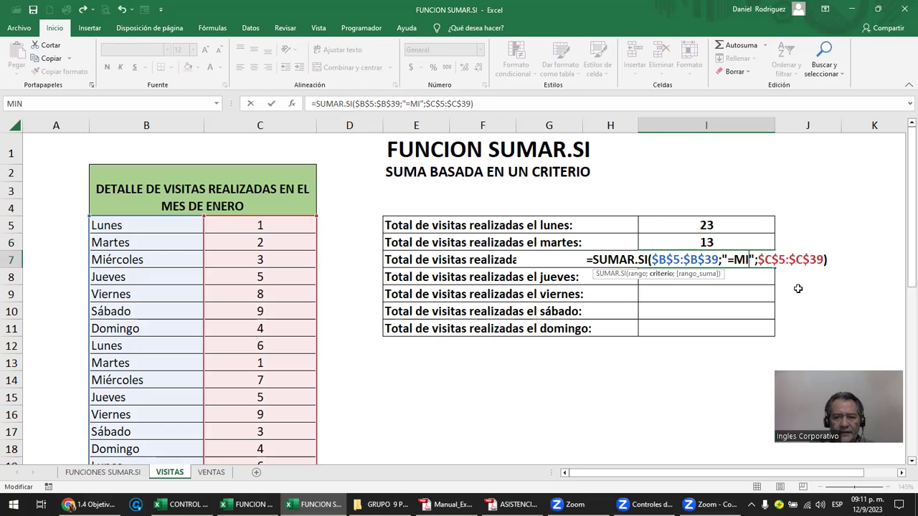
text(ERCOLES)
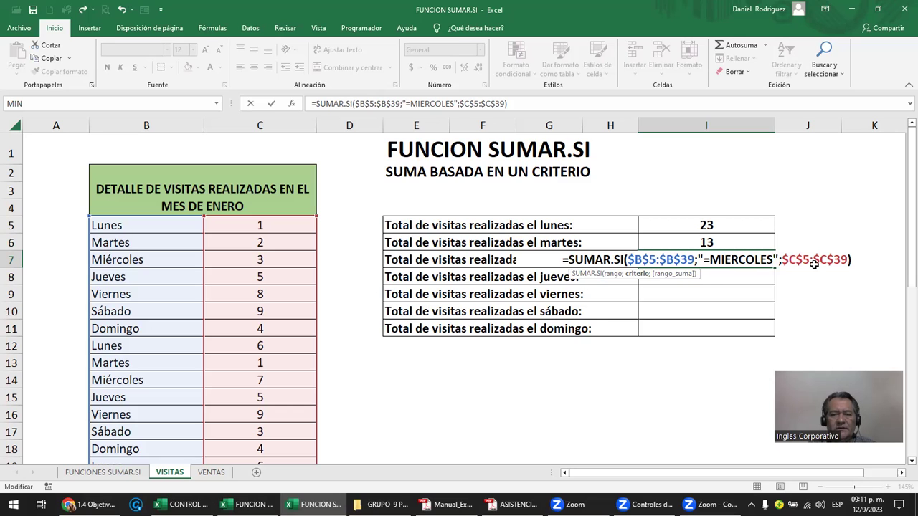
key(ctrl+Return)
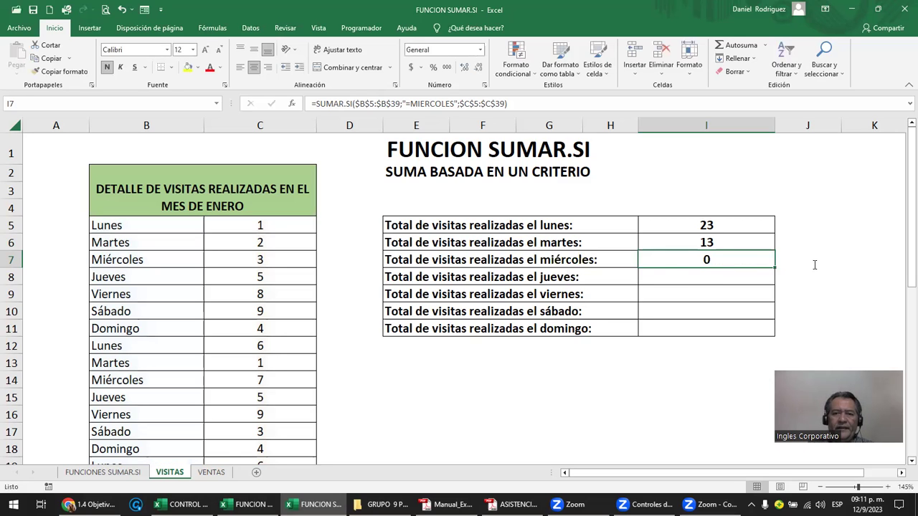
key(F2)
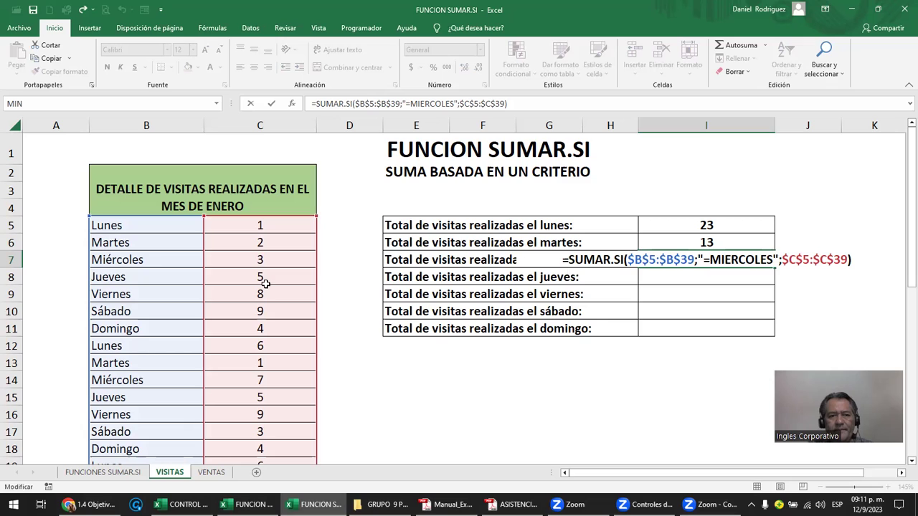
click(154, 261)
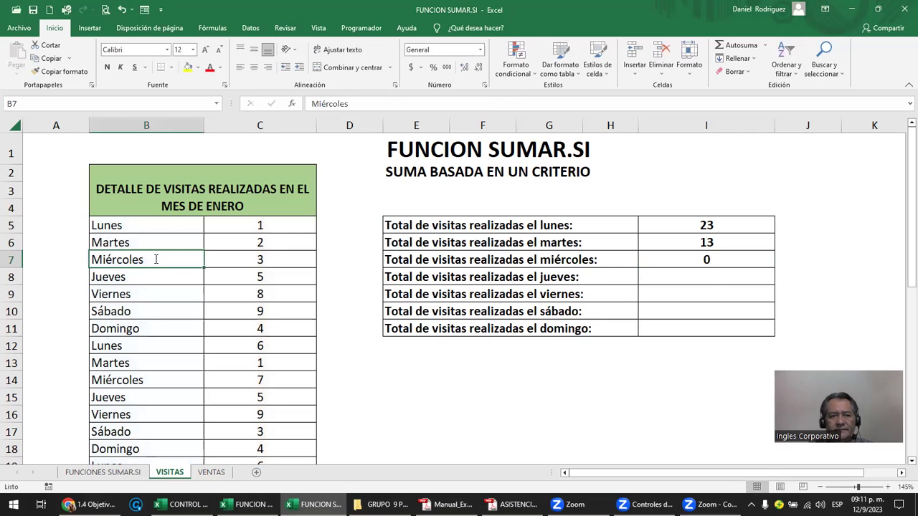
double_click(154, 261)
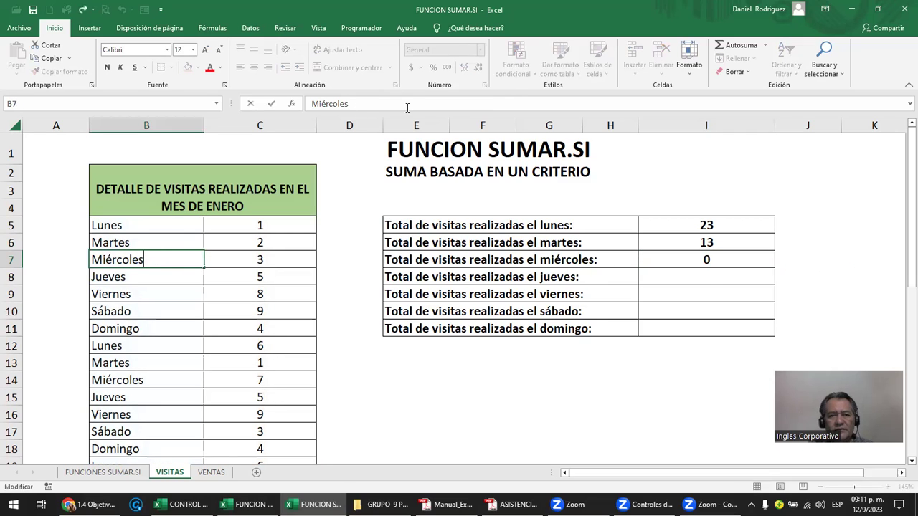
drag(360, 104, 292, 104)
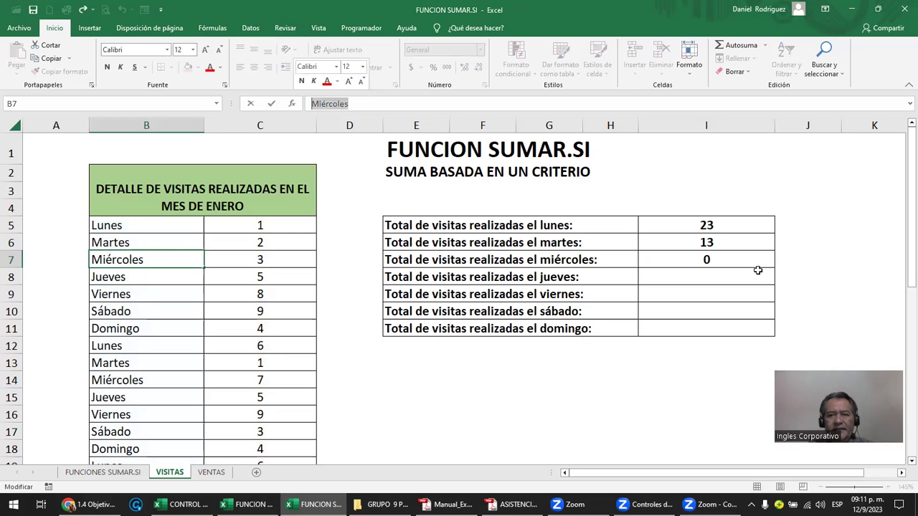
- Correct the criterion to "=Miércoles" so Wednesday's total shows 32
click(727, 256)
double_click(710, 263)
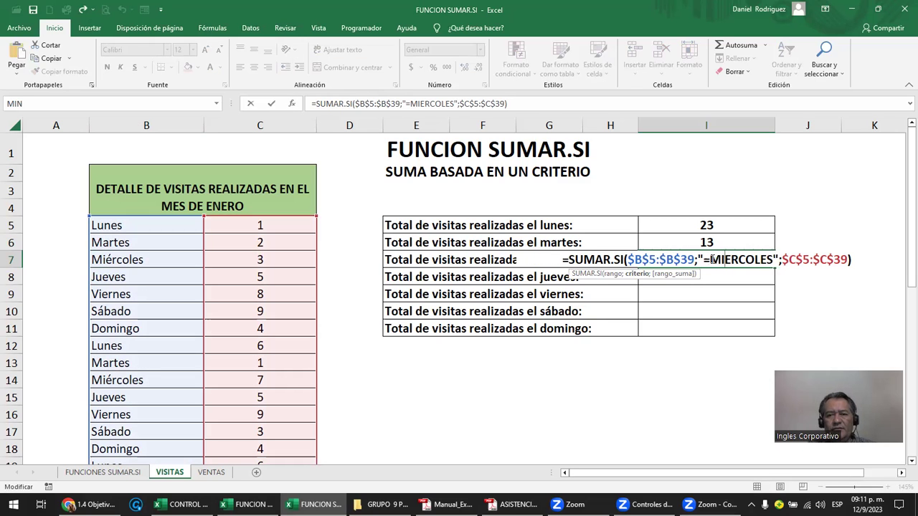
key(Delete)
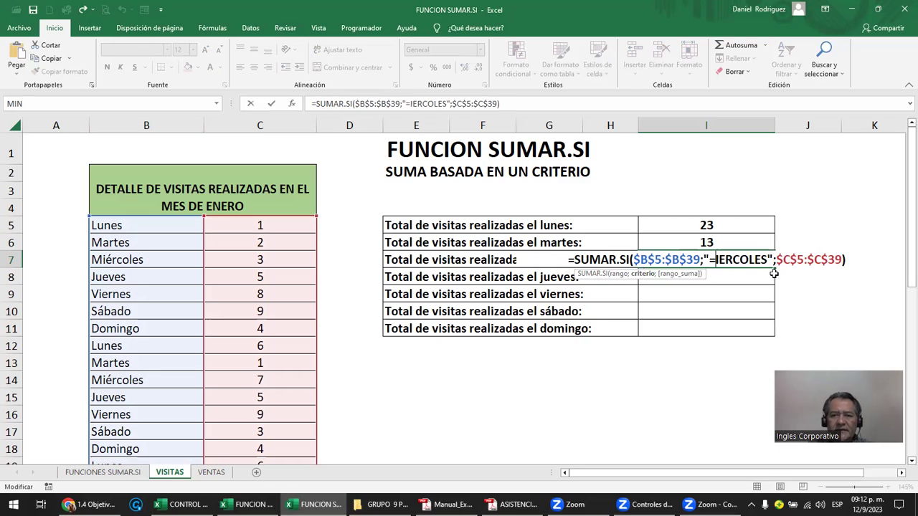
key(Delete)
key(Delete)
key(Delete)
key(Delete)
key(Delete)
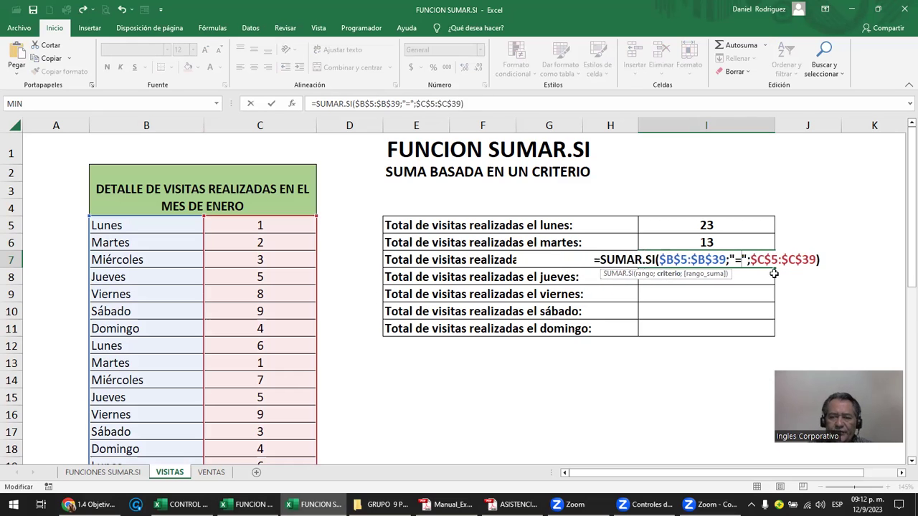
text(Miércoles)
key(ctrl+Return)
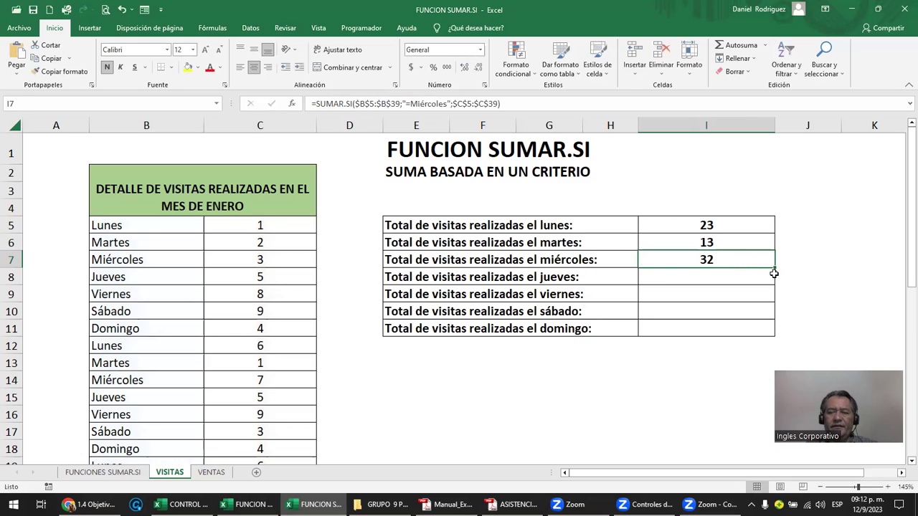
key(F2)
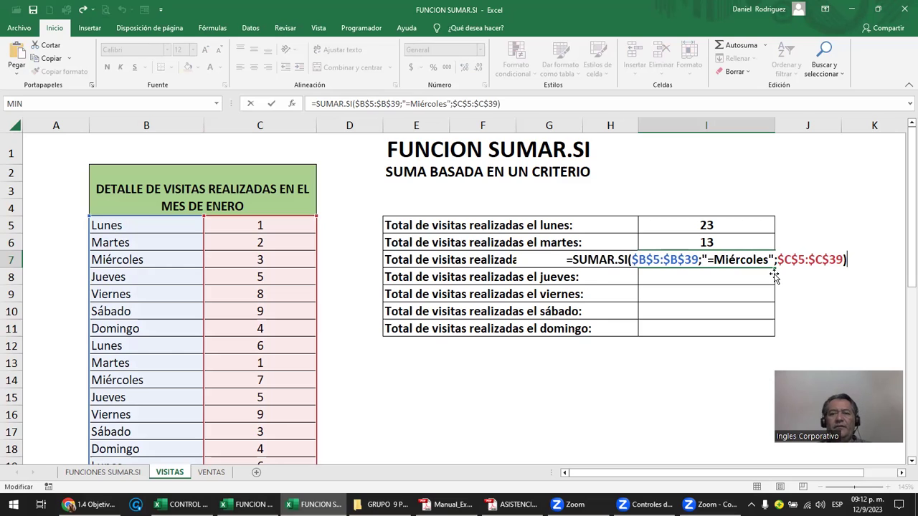
- Copy the Miércoles formula from I7 into the jueves-to-domingo totals I8:I11
key(Return)
key(Up)
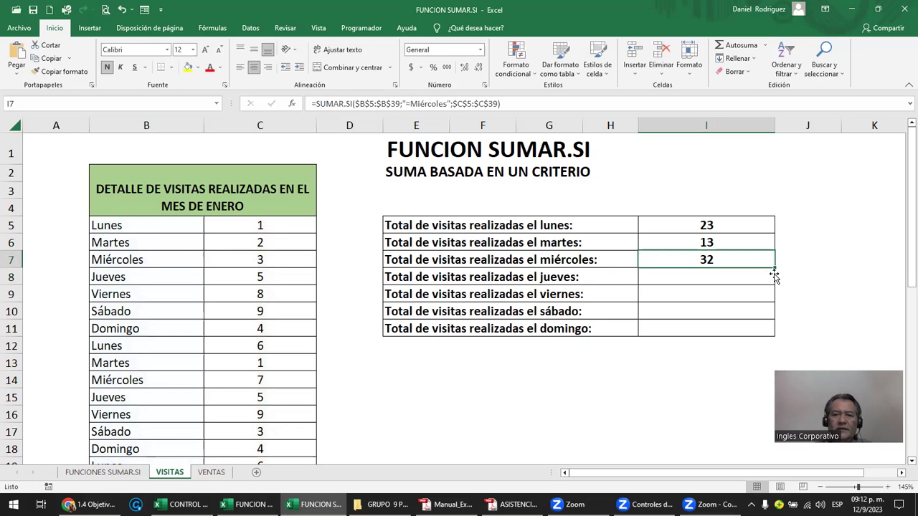
key(ctrl+c)
key(Down)
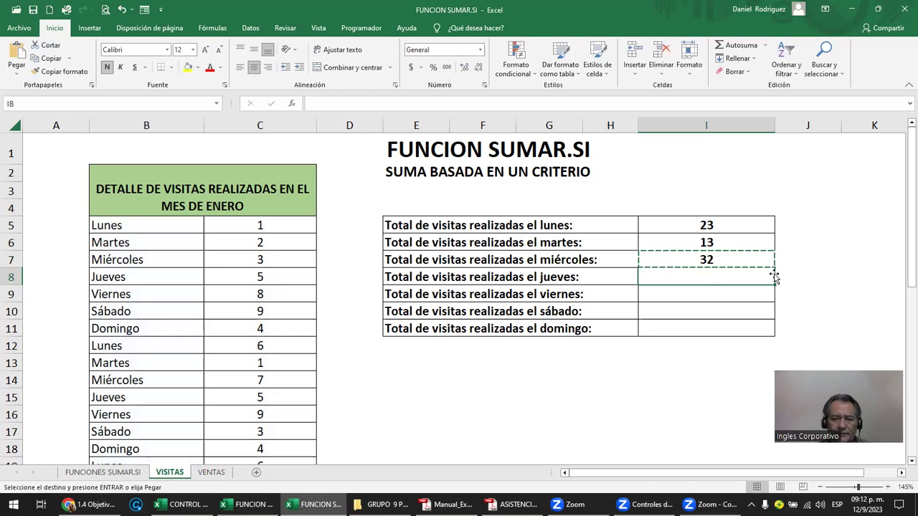
key(shift+Down)
key(shift+Down)
key(shift+Down)
key(ctrl+v)
key(Escape)
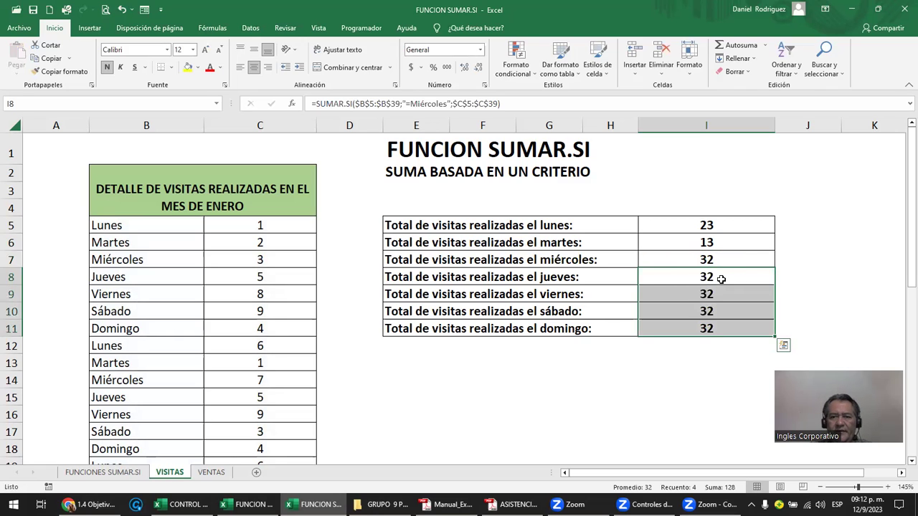
double_click(721, 279)
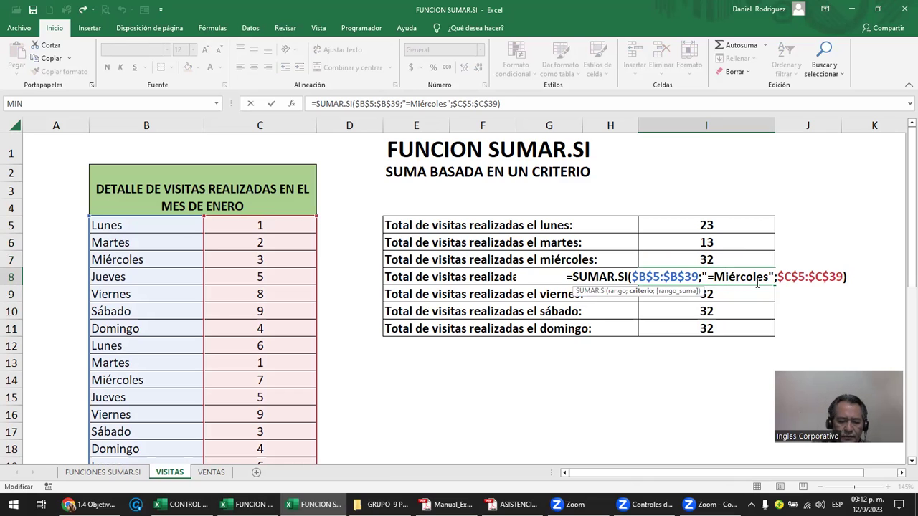
- Change the jueves total's criterion from Miércoles to JUEVES, giving 29
text(JUEVES)
key(Delete)
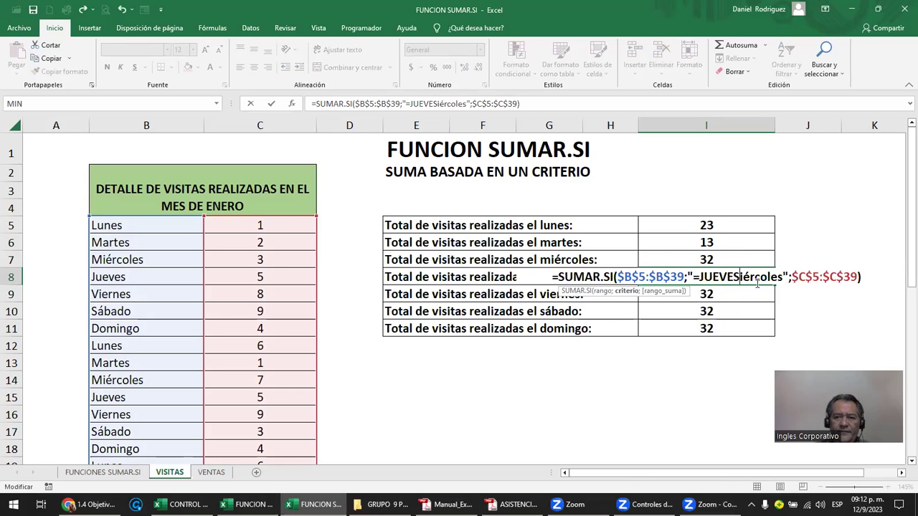
key(Delete)
key(Delete)
key(Delete)
key(Delete)
key(Delete)
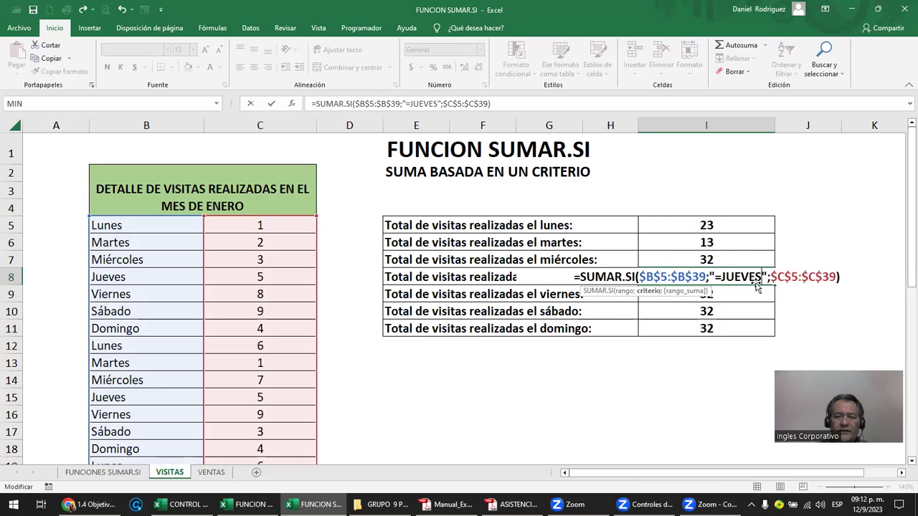
key(ctrl+Return)
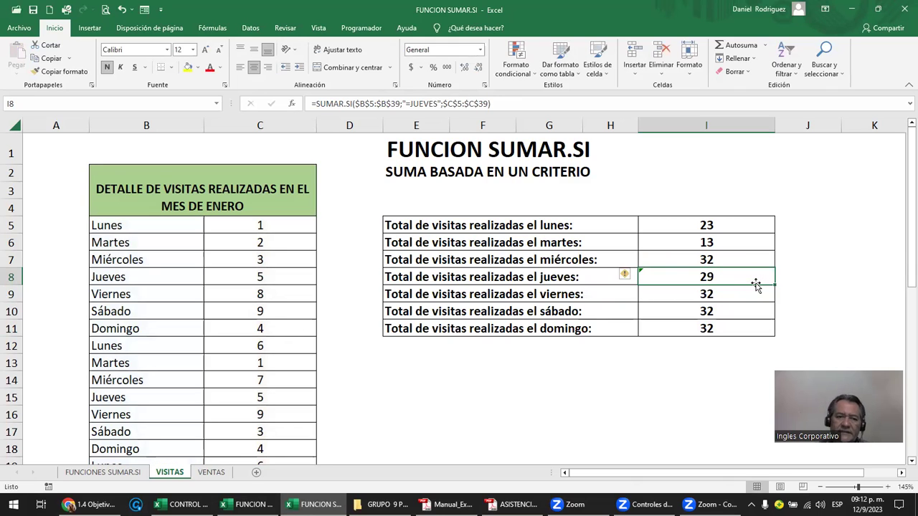
double_click(757, 285)
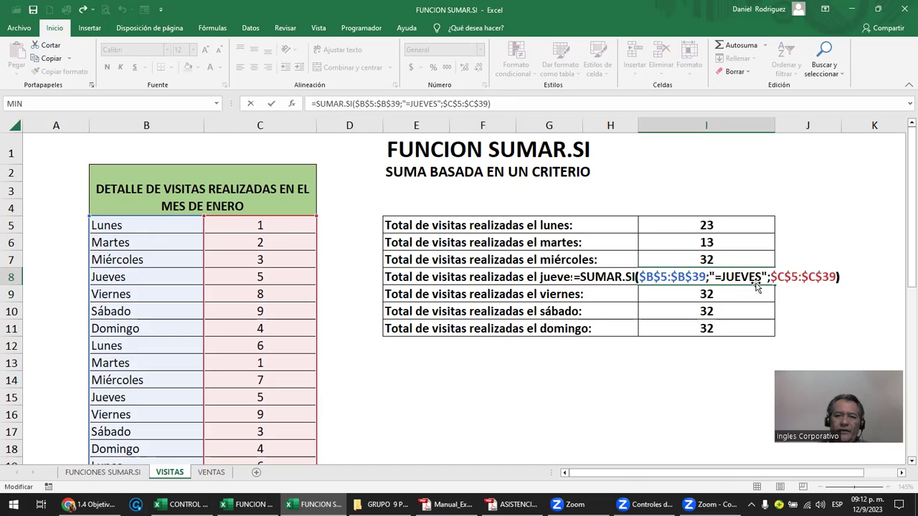
key(Escape)
- Change the viernes total's criterion to VIERNES, giving 25
key(Down)
key(F2)
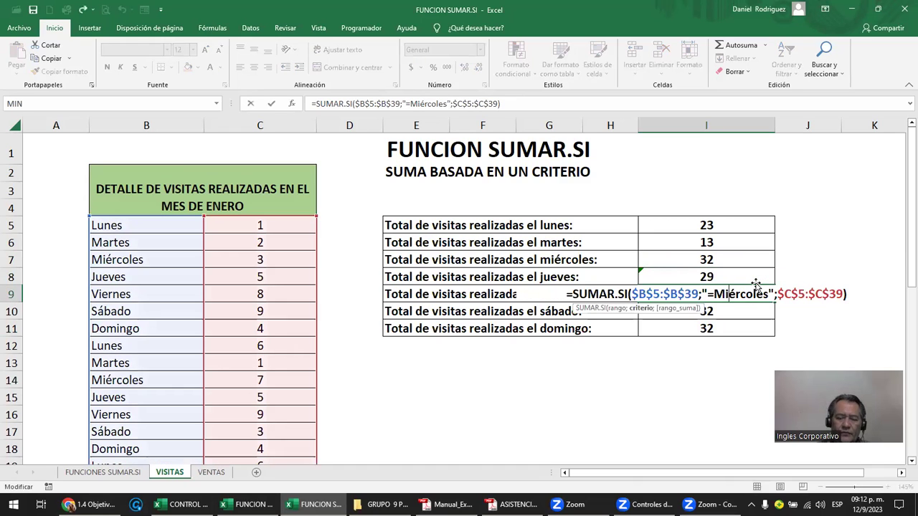
text(VI)
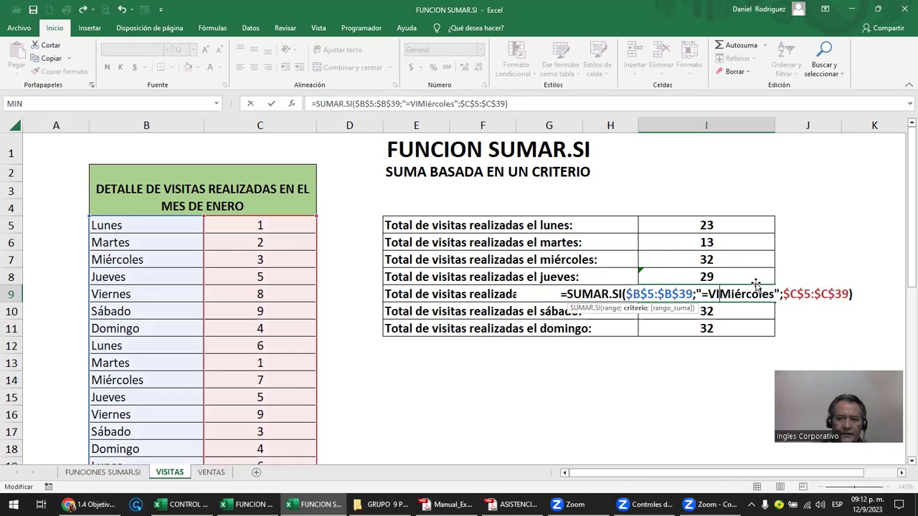
text(ERNES)
key(Delete)
key(Delete)
key(Delete)
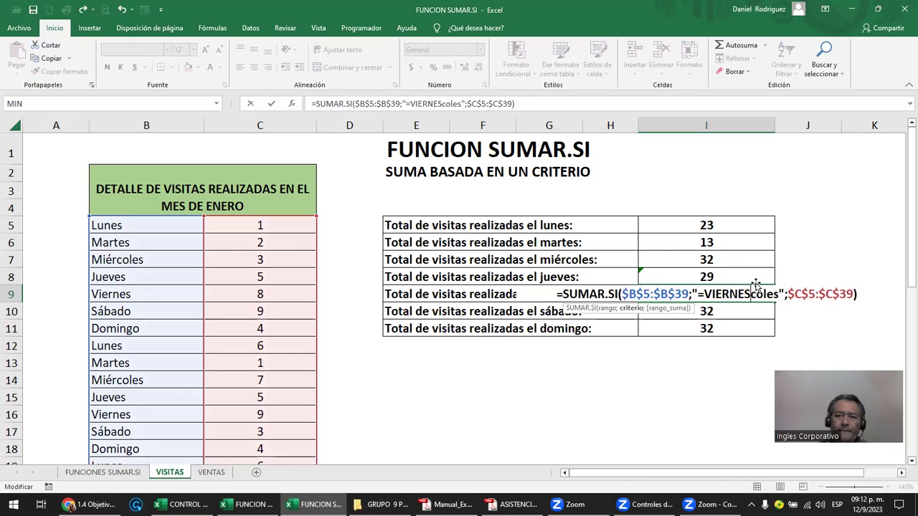
key(Delete)
key(Delete)
key(Delete)
key(Return)
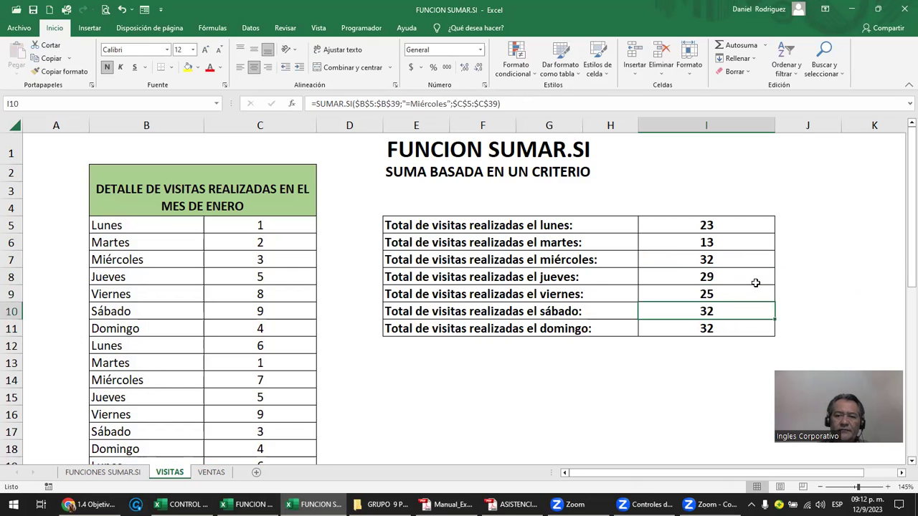
key(F2)
key(Left)
key(Left)
key(Left)
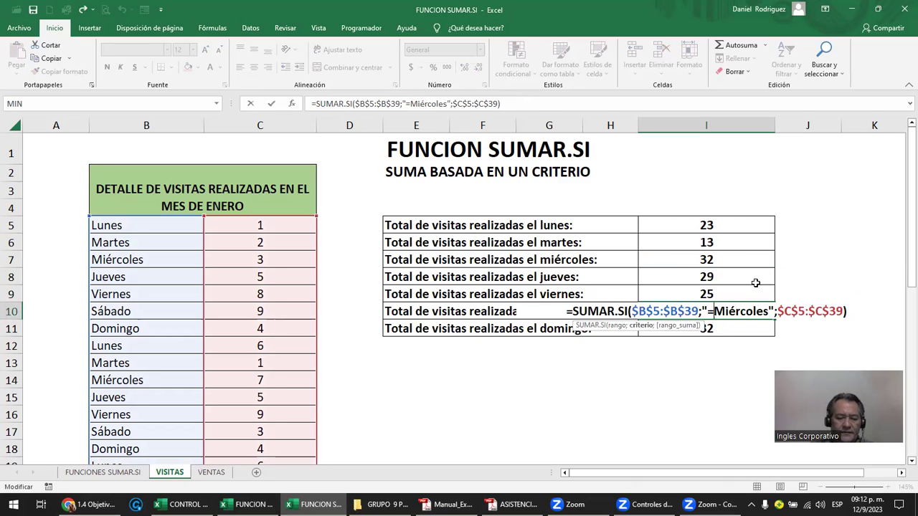
- Replace the Saturday total's criterion with SABADO and adjust its letters
text(SABA)
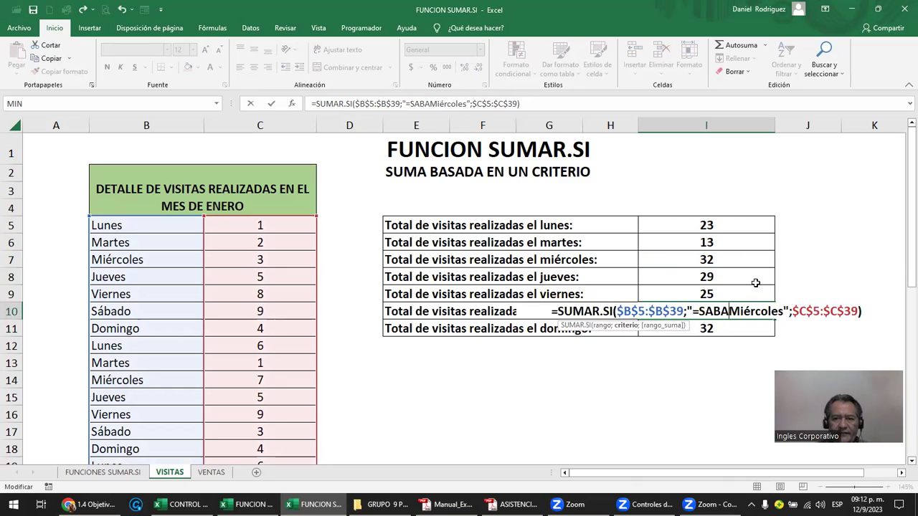
text(DO)
key(Delete)
key(Delete)
key(Delete)
key(Delete)
key(Delete)
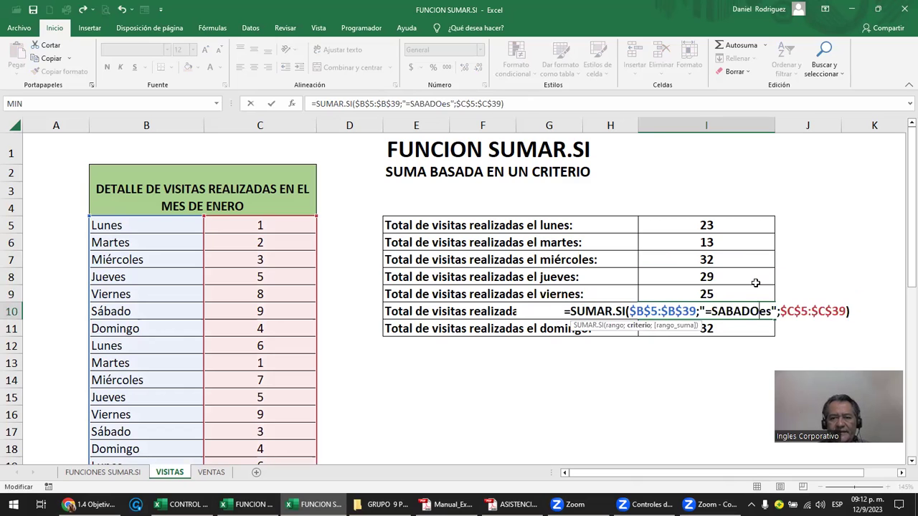
key(Return)
key(Up)
key(F2)
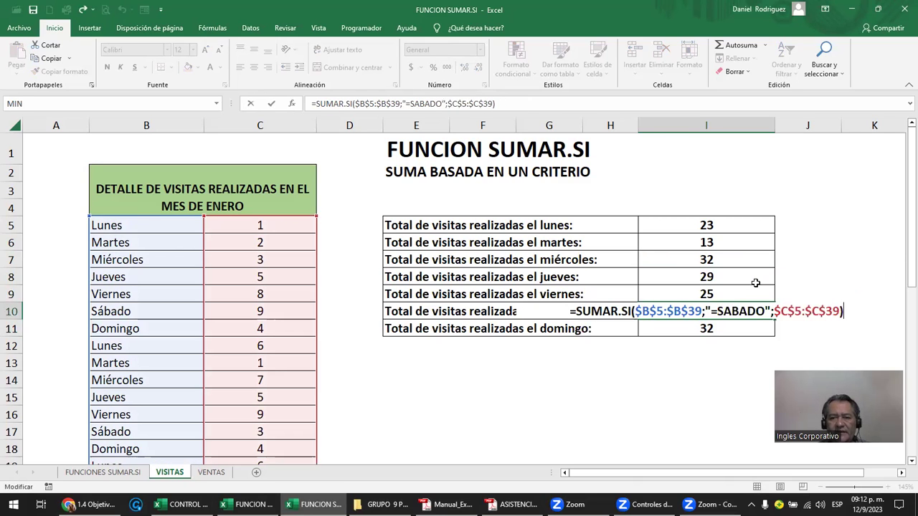
key(Left)
key(Left)
key(Left)
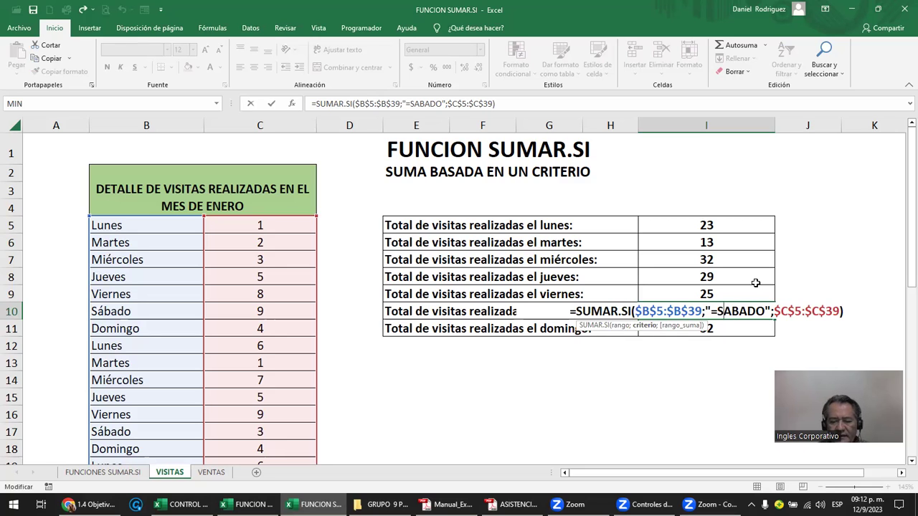
text(A)
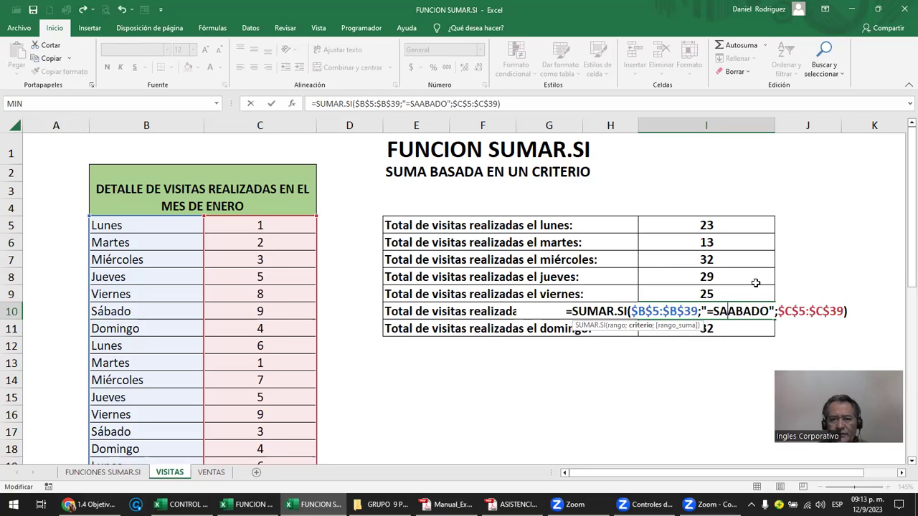
key(BackSpace)
key(ctrl+Return)
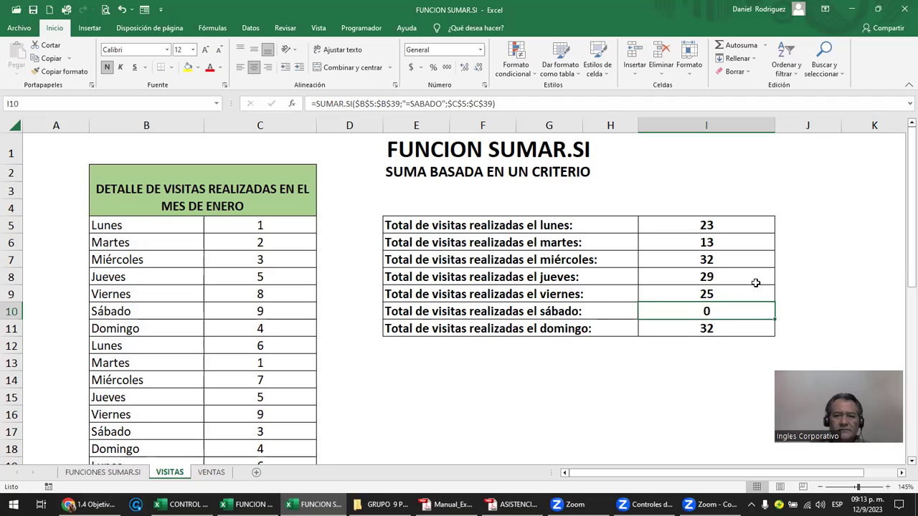
- Check how Sábado is spelled in the data and retype the criterion as Sábado
key(F2)
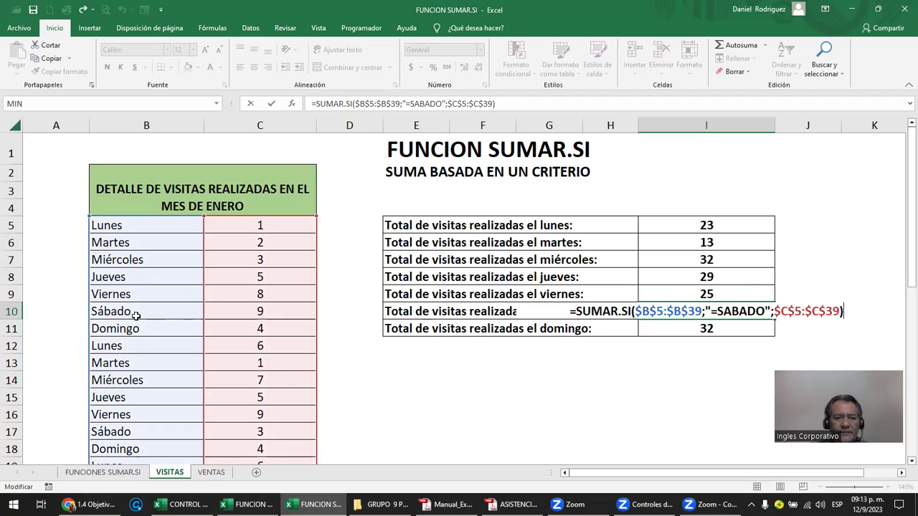
click(136, 315)
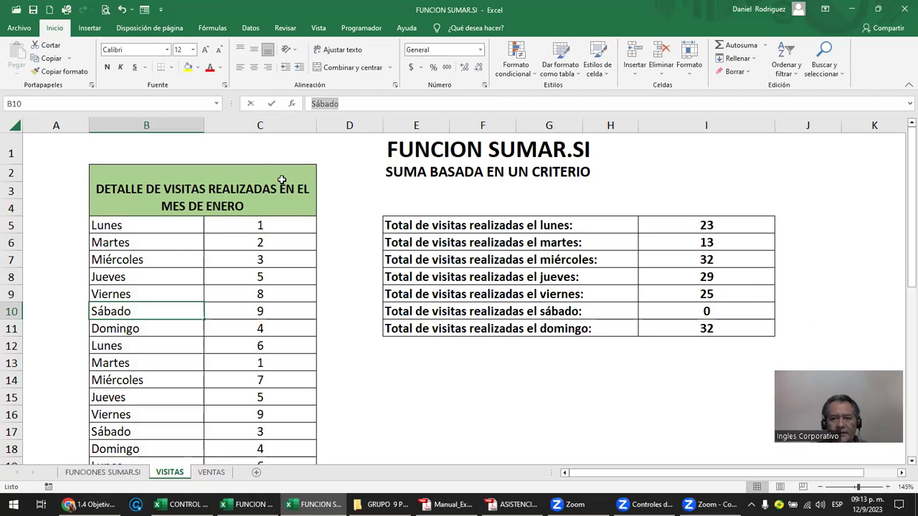
click(738, 307)
double_click(717, 314)
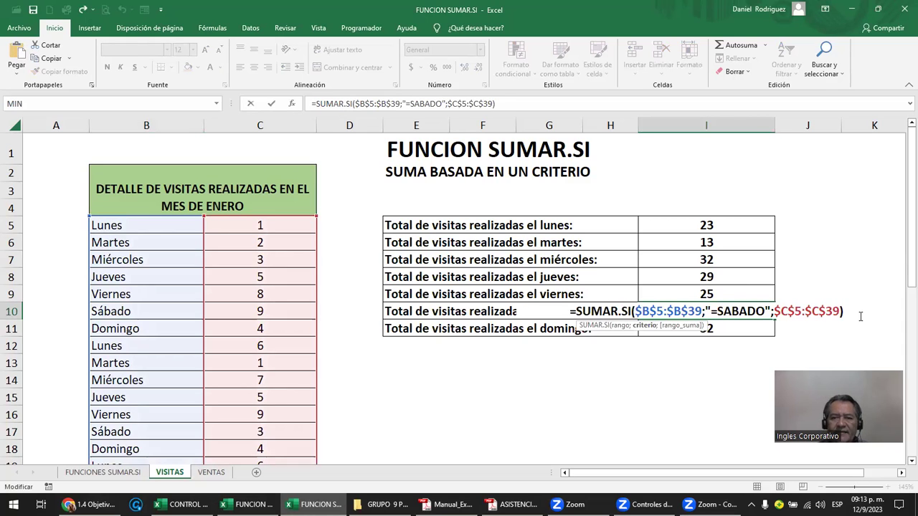
text(Sábado)
key(Delete)
key(Delete)
key(Delete)
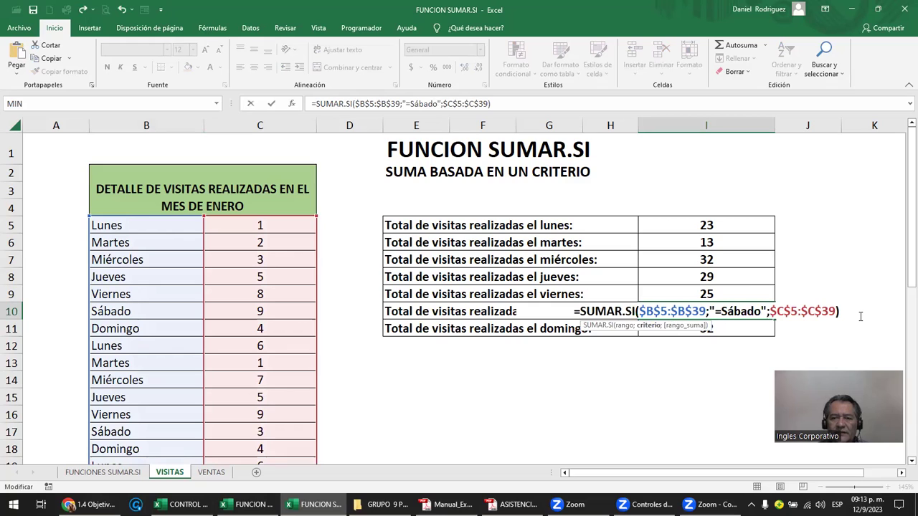
key(Return)
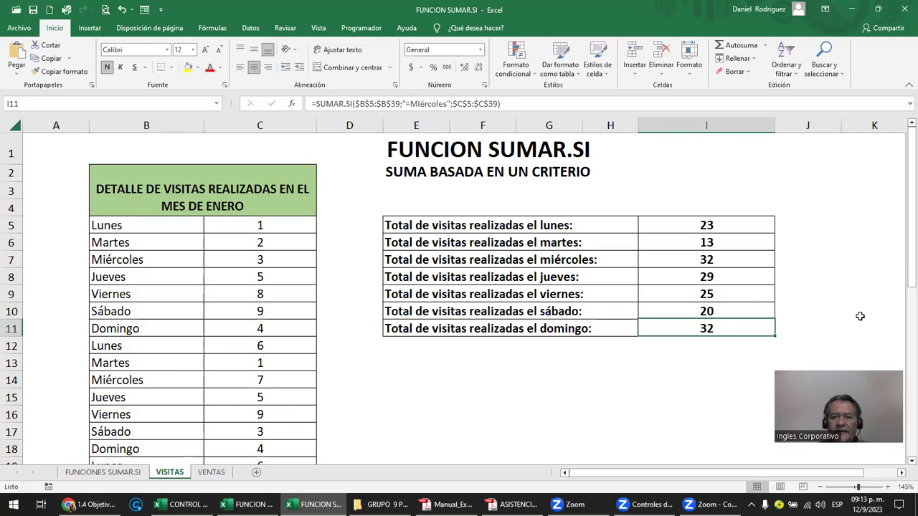
- Restore the equals sign so the criterion reads "=Sábado", showing 20
key(Up)
key(F2)
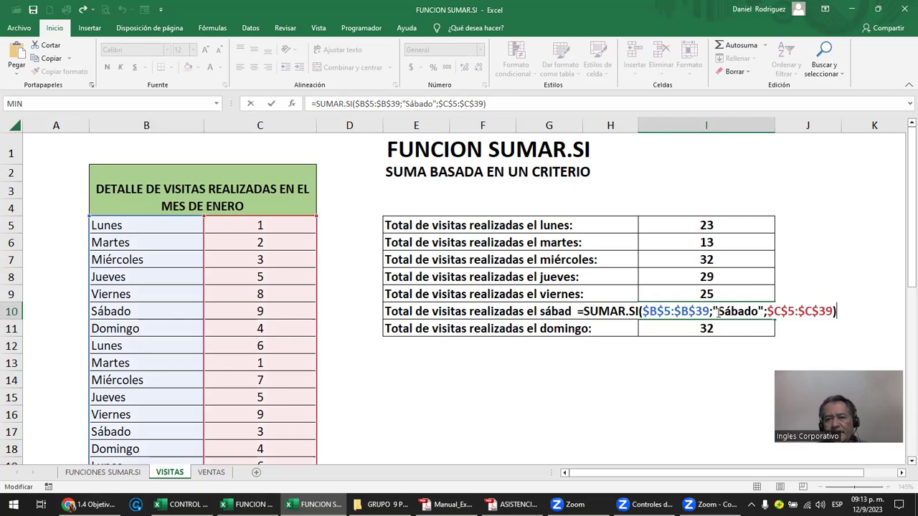
key(Left)
key(Left)
key(Left)
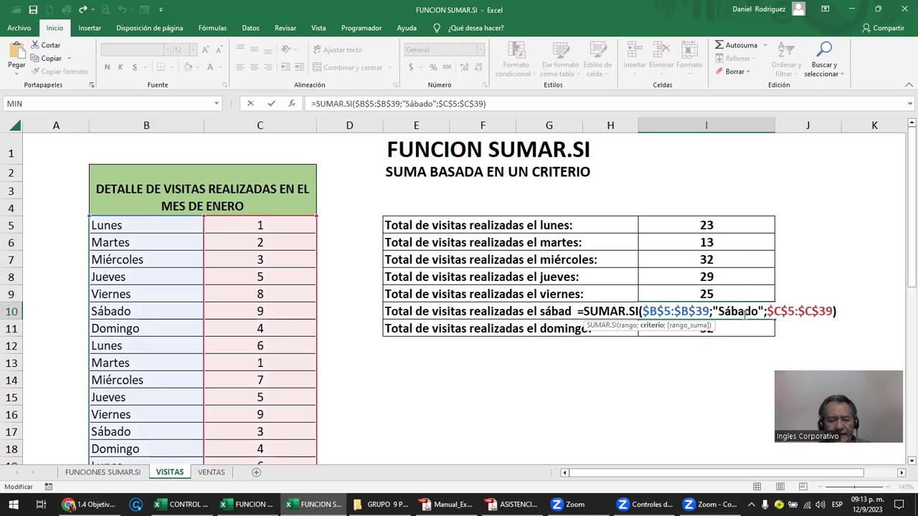
text(=)
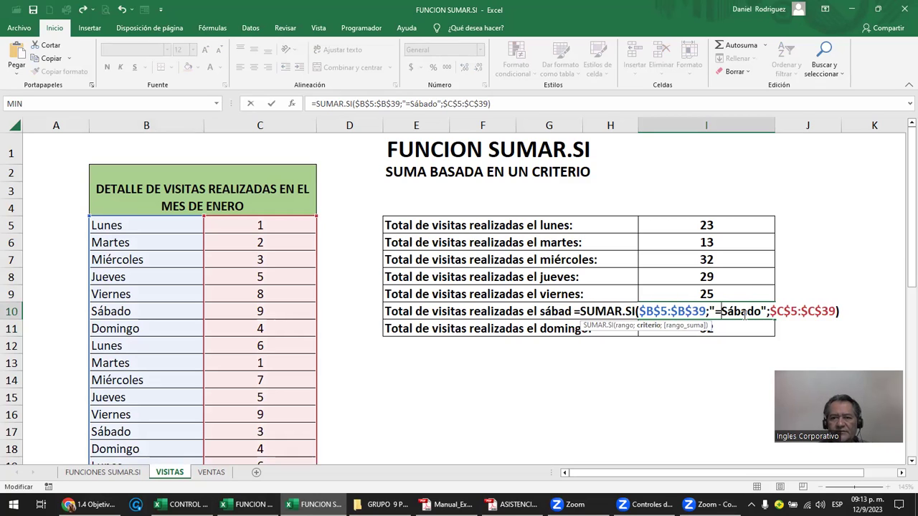
key(BackSpace)
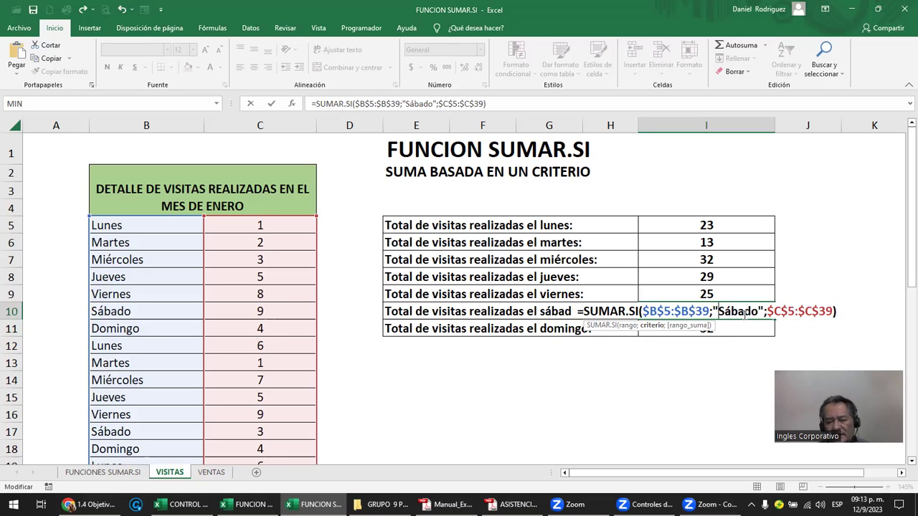
text(=)
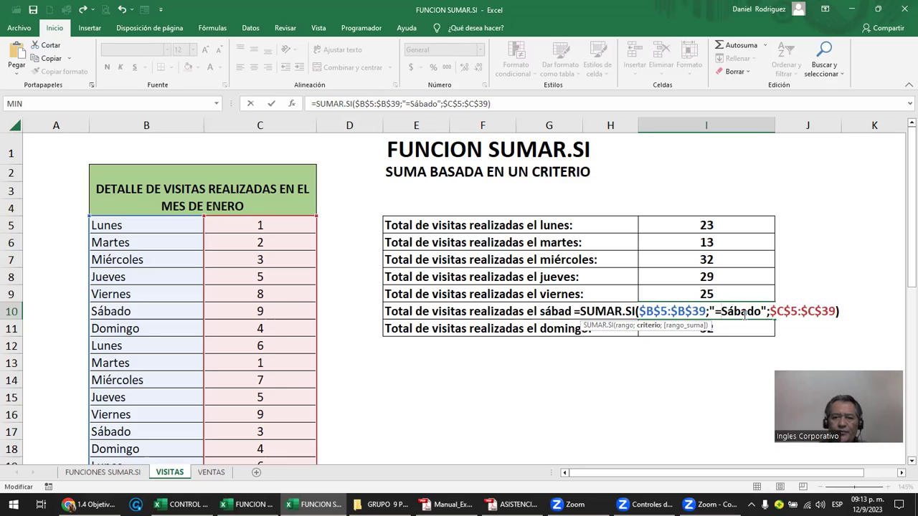
key(Return)
key(F2)
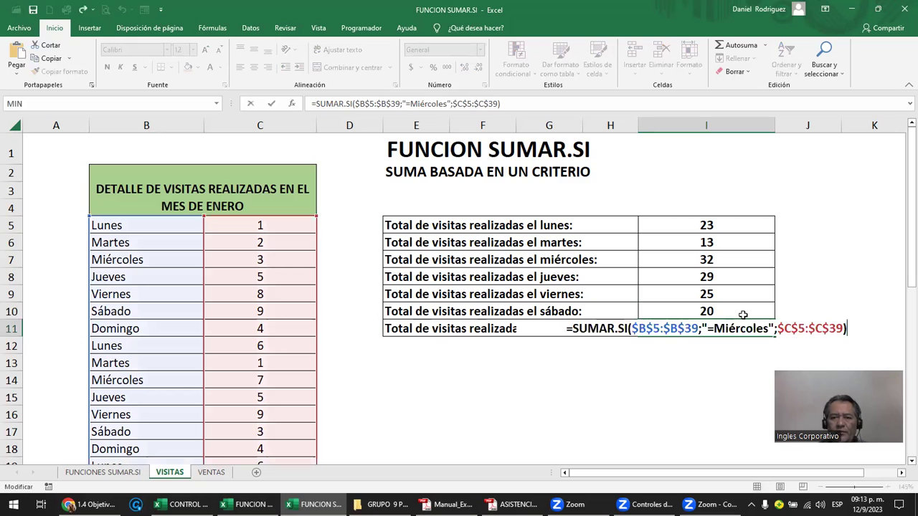
- Change the domingo total's criterion to DOMINGO, giving 17
key(Left)
key(Left)
key(Left)
key(Left)
key(Left)
key(Left)
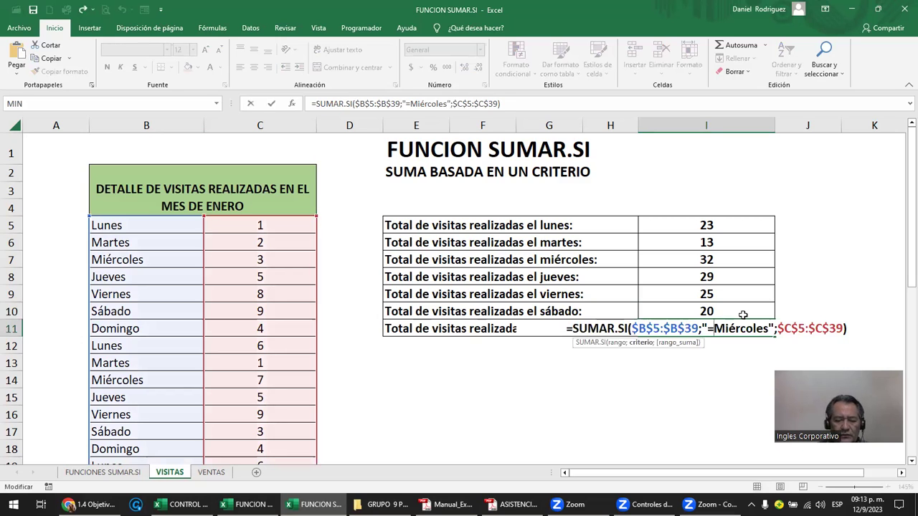
text(DOMINGO)
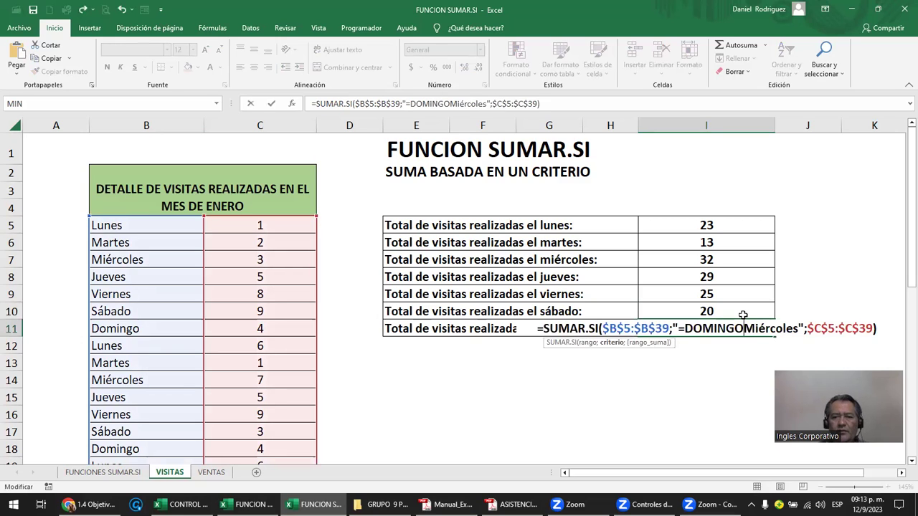
key(Delete)
key(Delete)
key(Delete)
key(Delete)
key(Delete)
key(Delete)
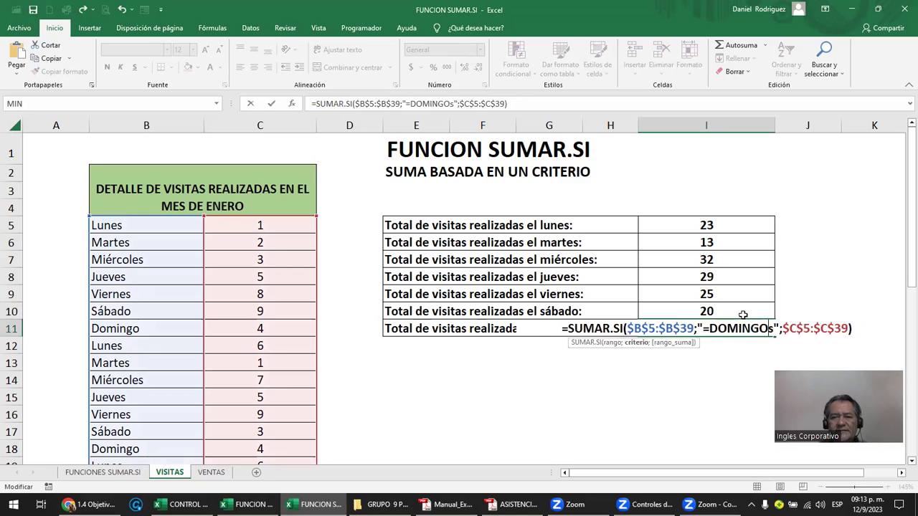
key(Delete)
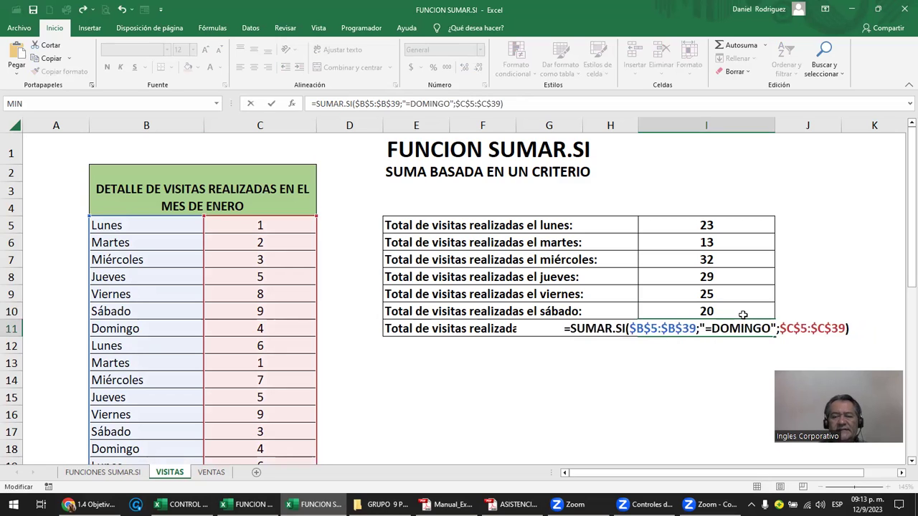
key(ctrl+Return)
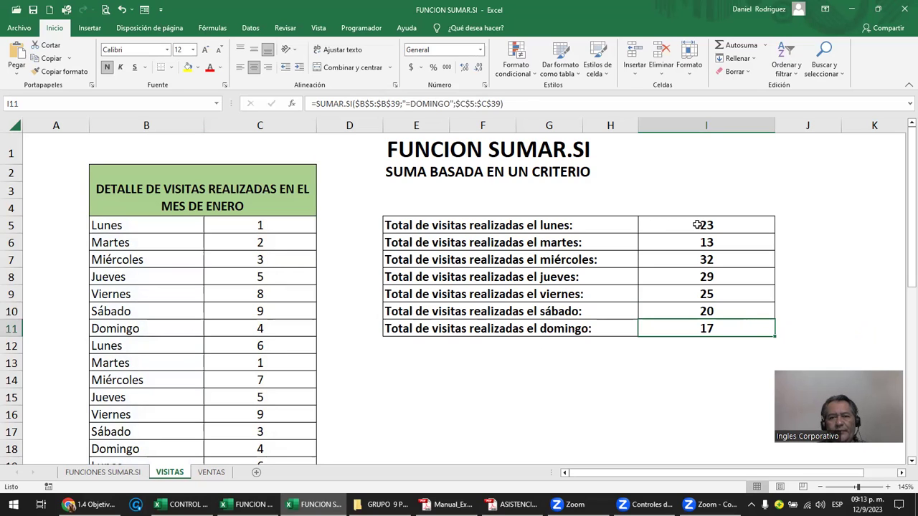
- Clear the first Lunes visit count in C5, dropping Monday's total to 22
click(114, 226)
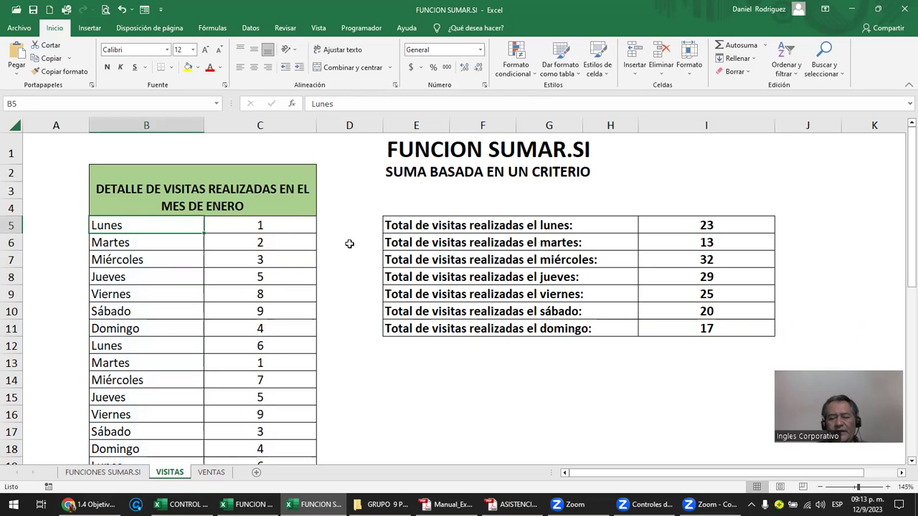
key(Right)
key(Delete)
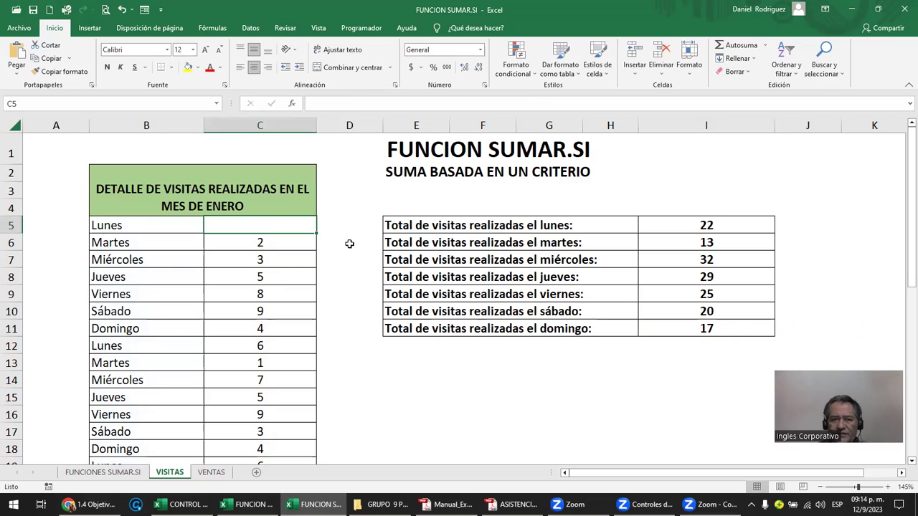
- Enter 5 as the first Lunes visit count and start adjusting the martes sum range
text(5)
key(Return)
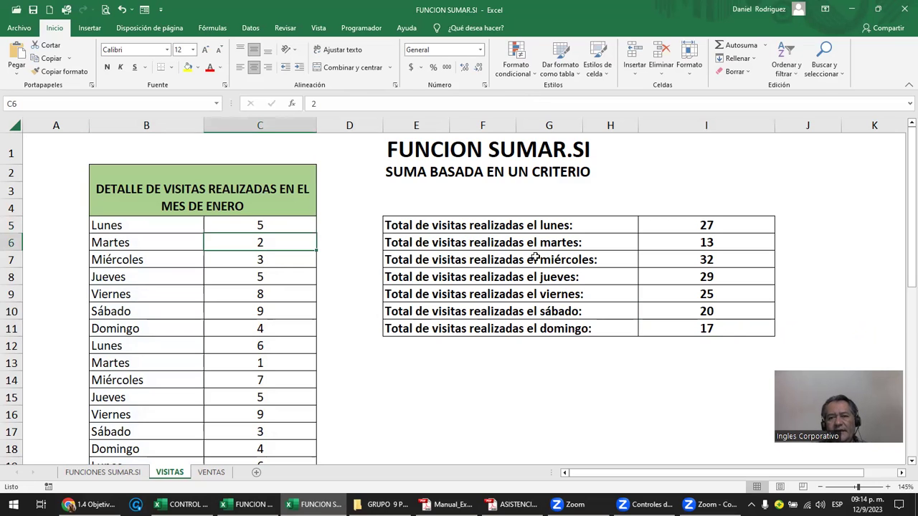
double_click(707, 243)
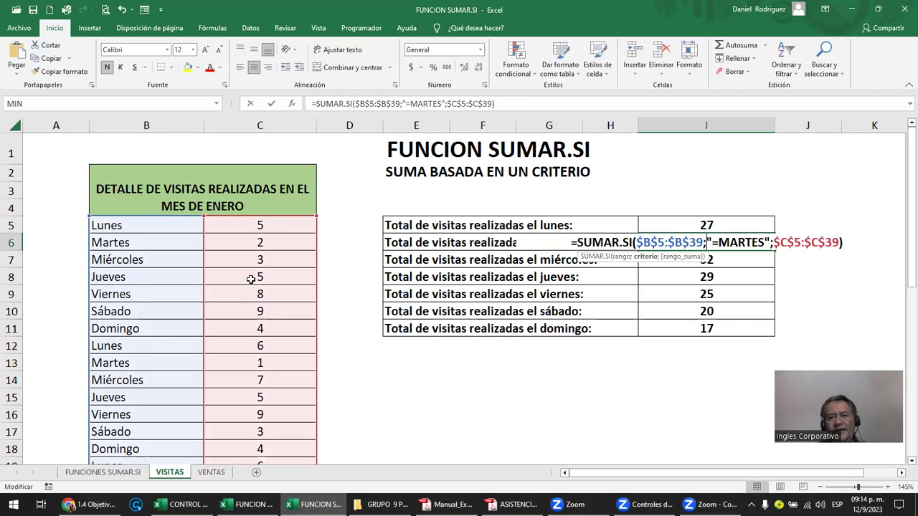
scroll(233, 294, down, 5)
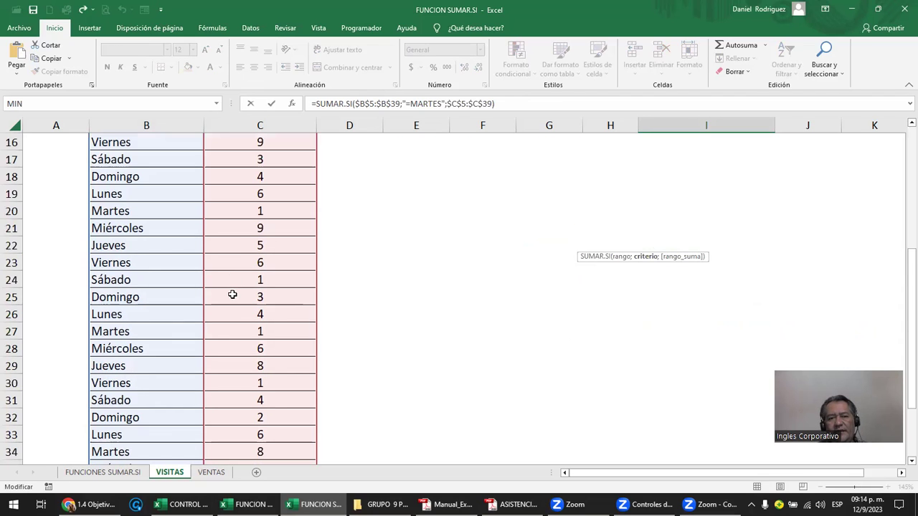
scroll(232, 294, down, 4)
scroll(232, 294, up, 5)
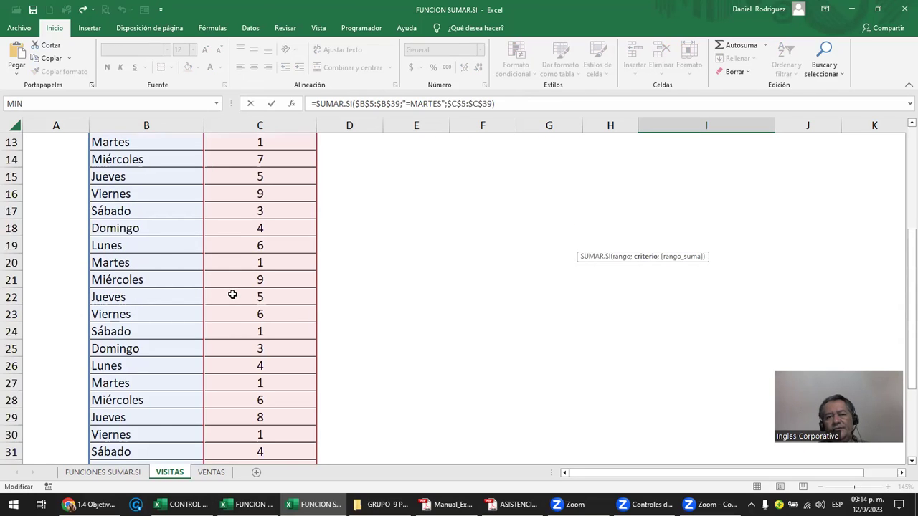
scroll(232, 294, up, 3)
scroll(235, 287, up, 2)
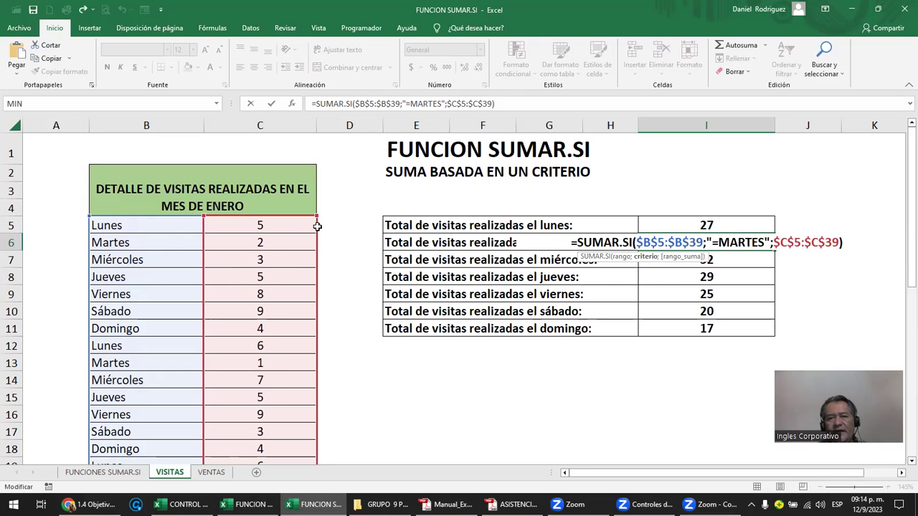
drag(317, 217, 317, 236)
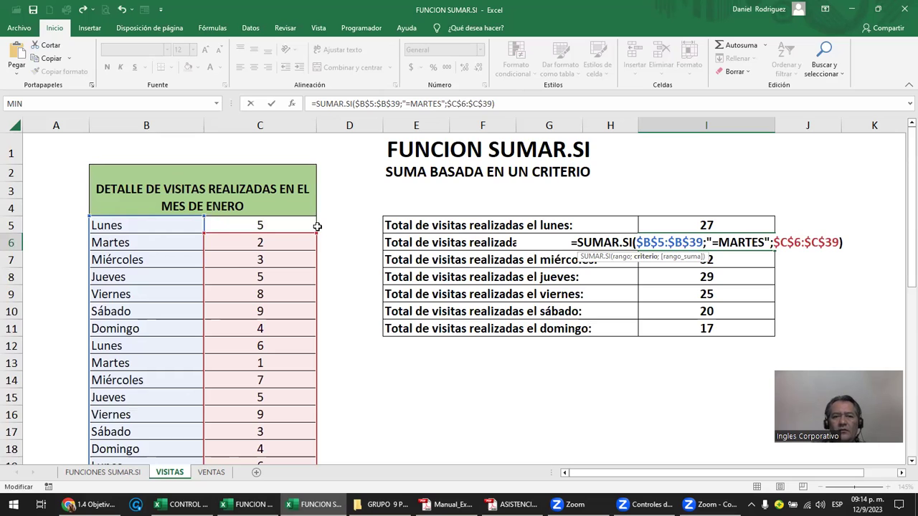
click(312, 228)
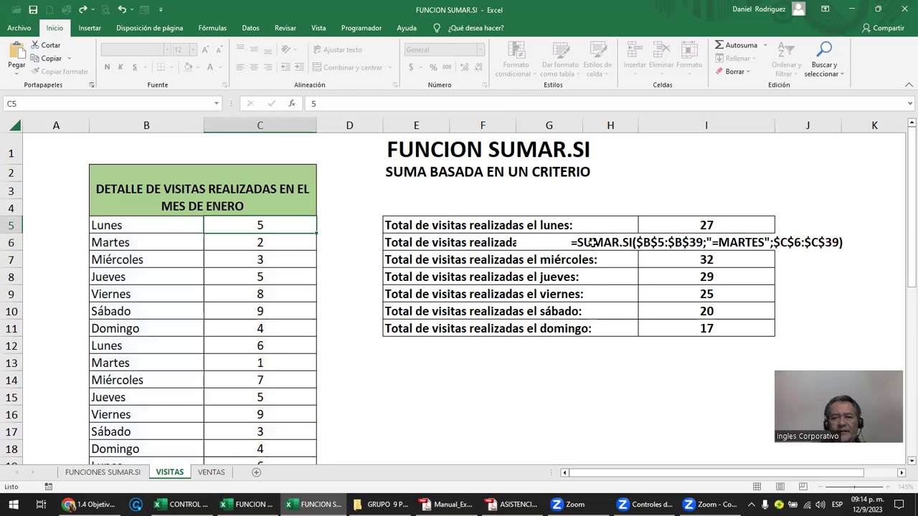
- Extend the martes sum range to $C$5:$C$39, giving a total of 13
click(705, 241)
key(F2)
drag(319, 233, 309, 261)
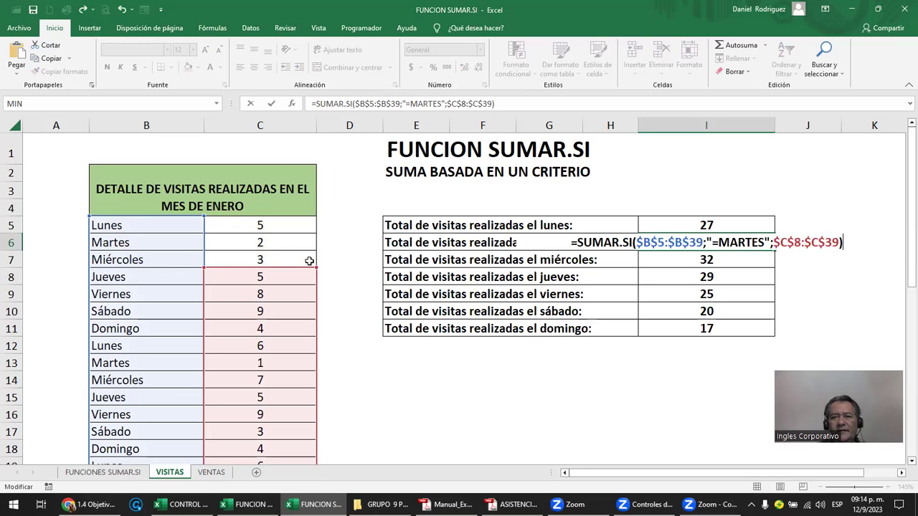
key(Return)
key(Up)
key(ctrl+z)
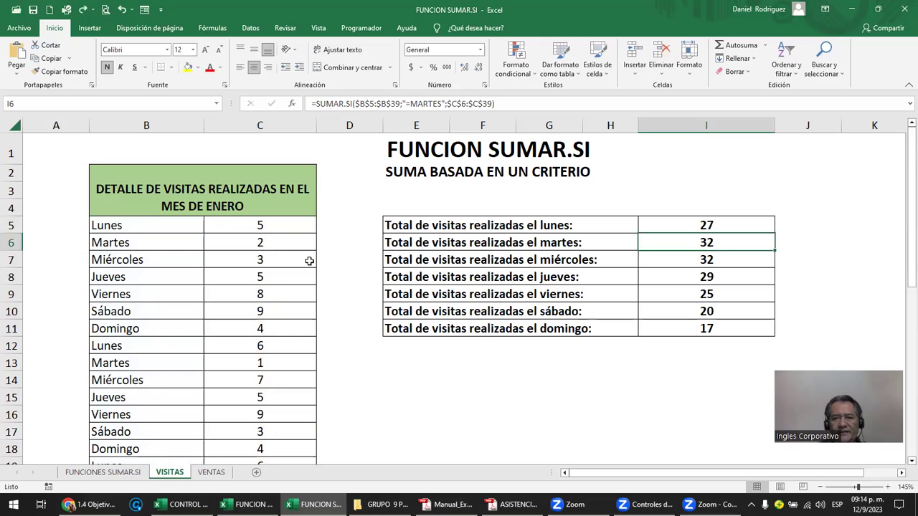
key(ctrl+y)
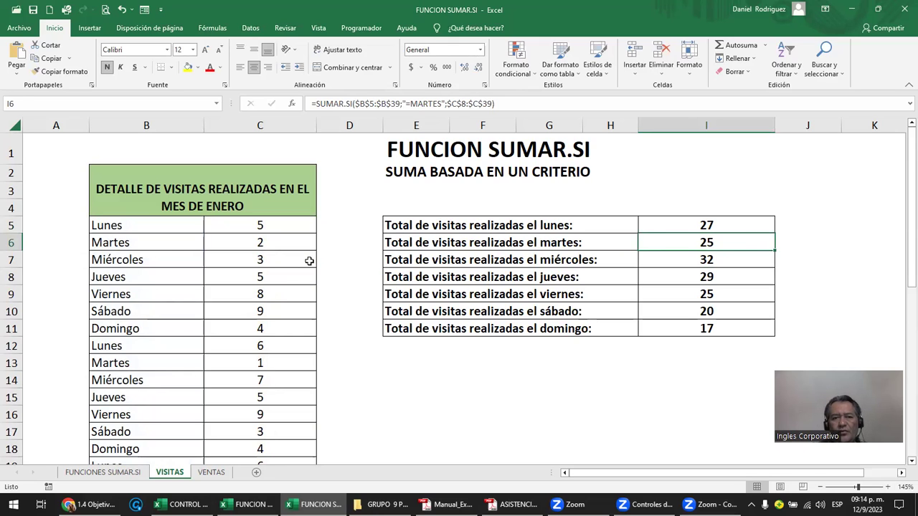
key(F2)
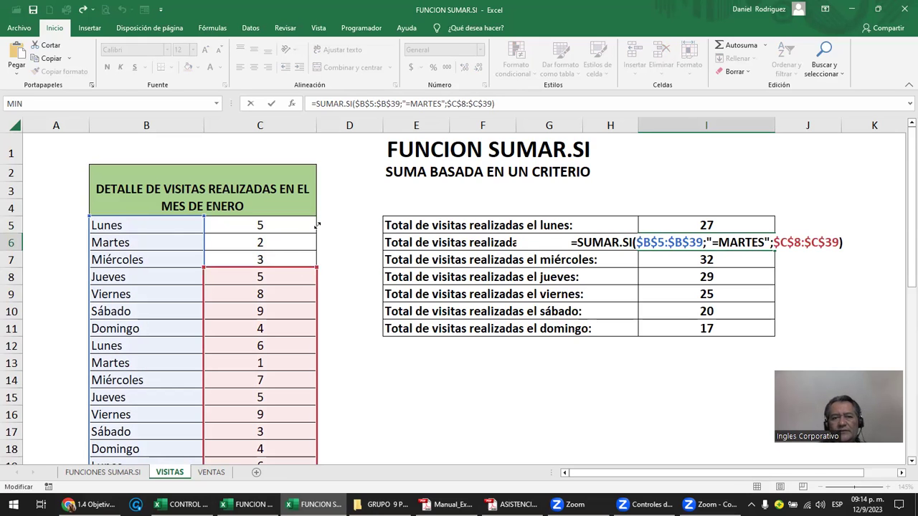
drag(317, 225, 317, 222)
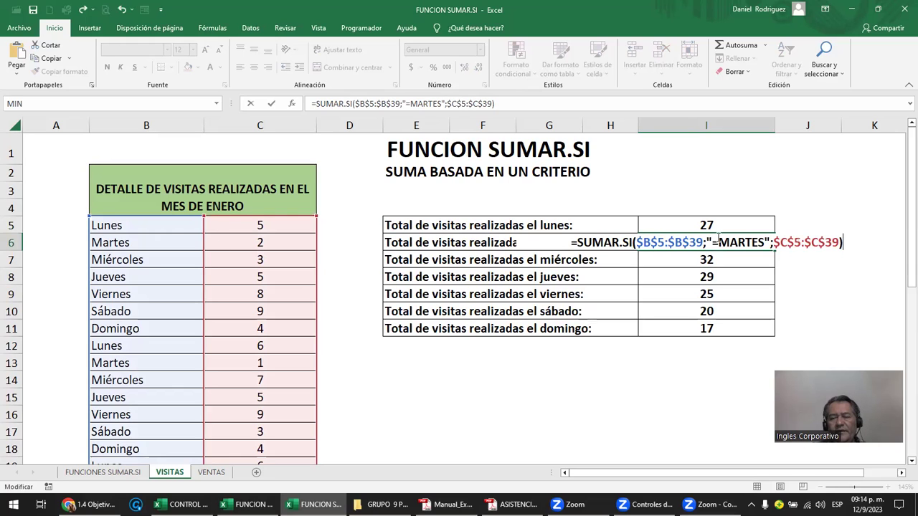
key(Return)
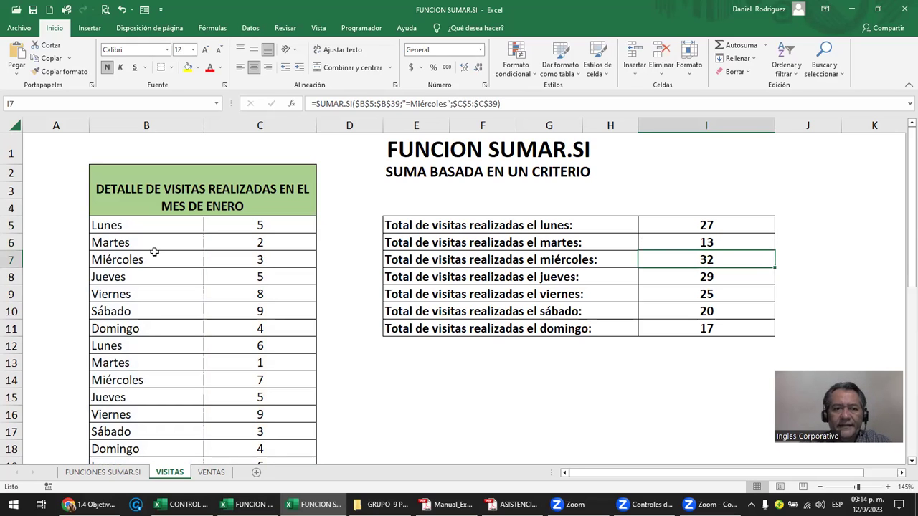
click(120, 227)
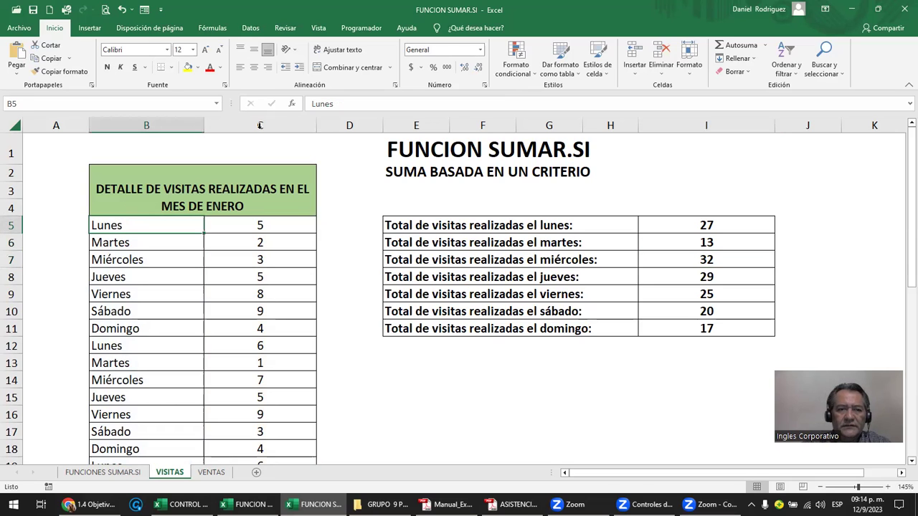
click(259, 125)
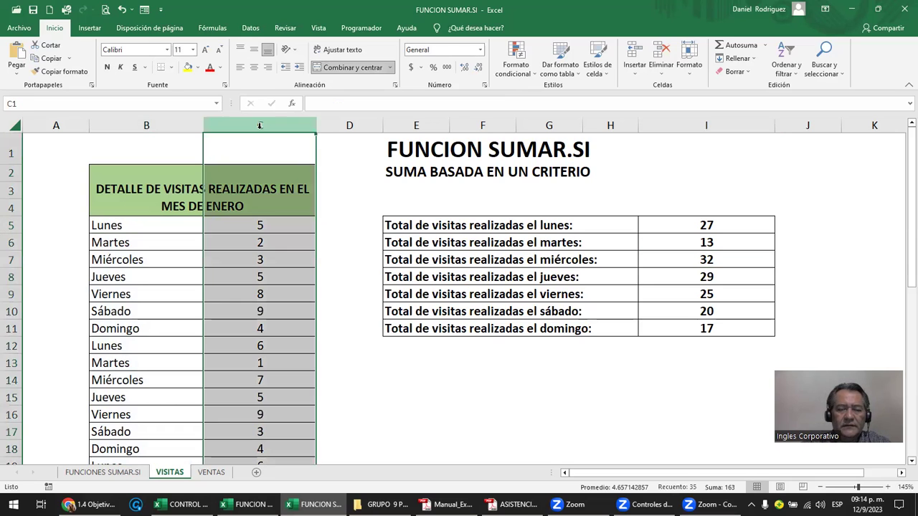
click(694, 237)
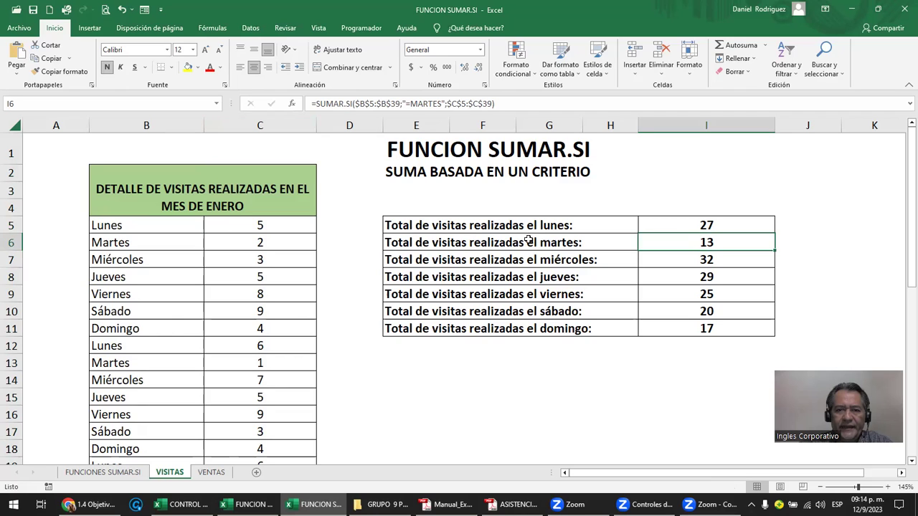
click(552, 226)
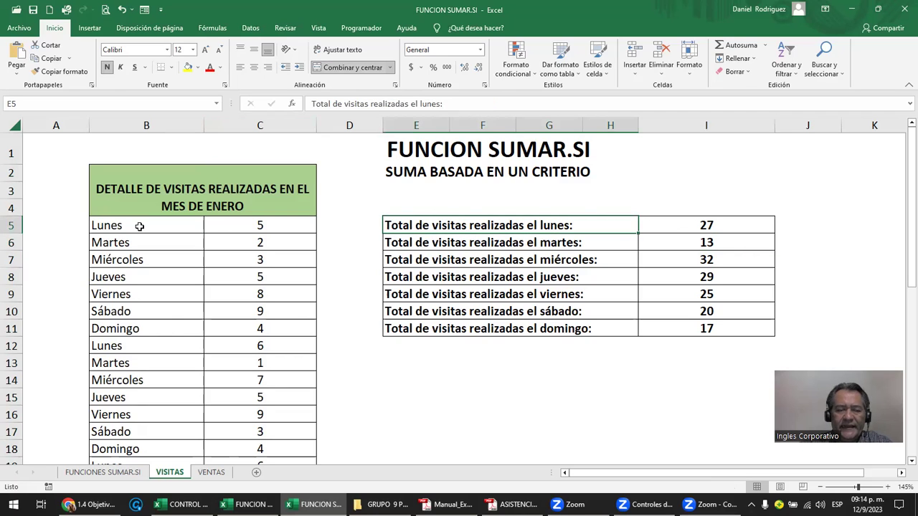
mouse_move(140, 232)
mouse_down()
mouse_move(141, 434)
mouse_move(143, 263)
mouse_up()
click(143, 262)
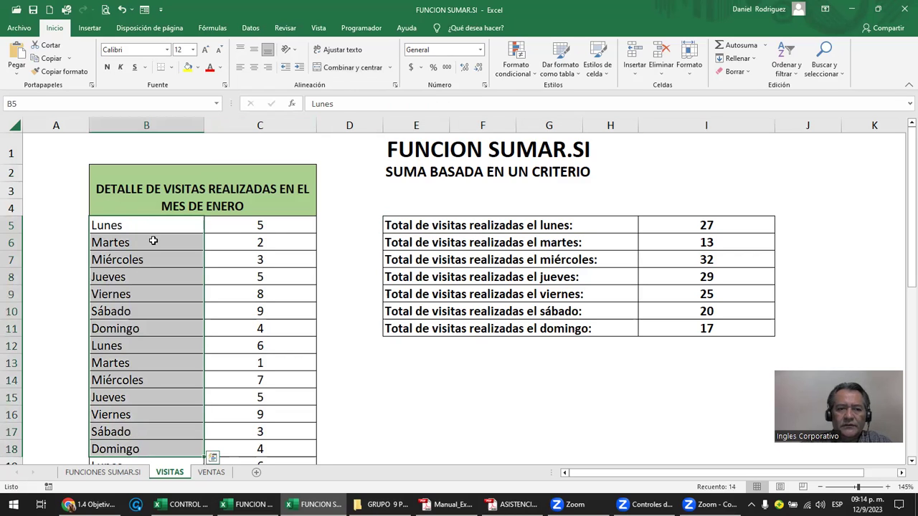
click(151, 225)
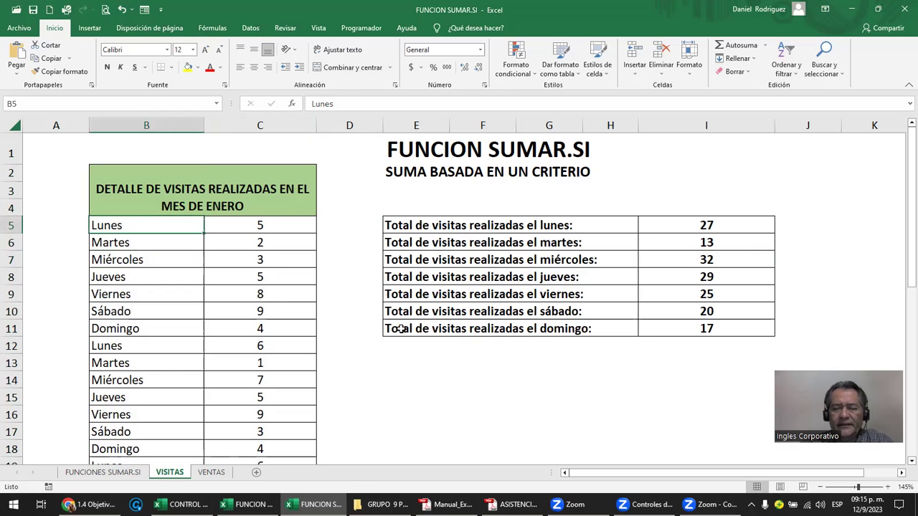
click(103, 473)
- Switch to the VENTAS sheet and highlight the seller, month and branch columns
click(212, 473)
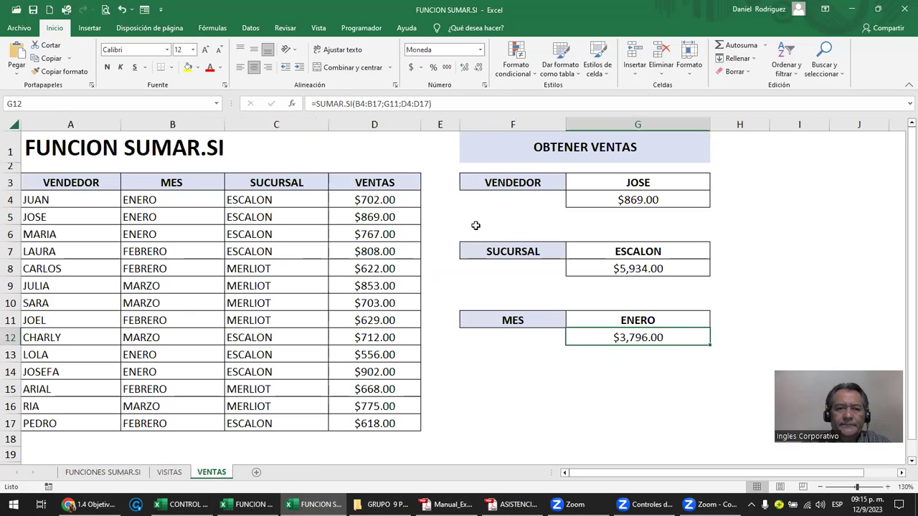
click(375, 182)
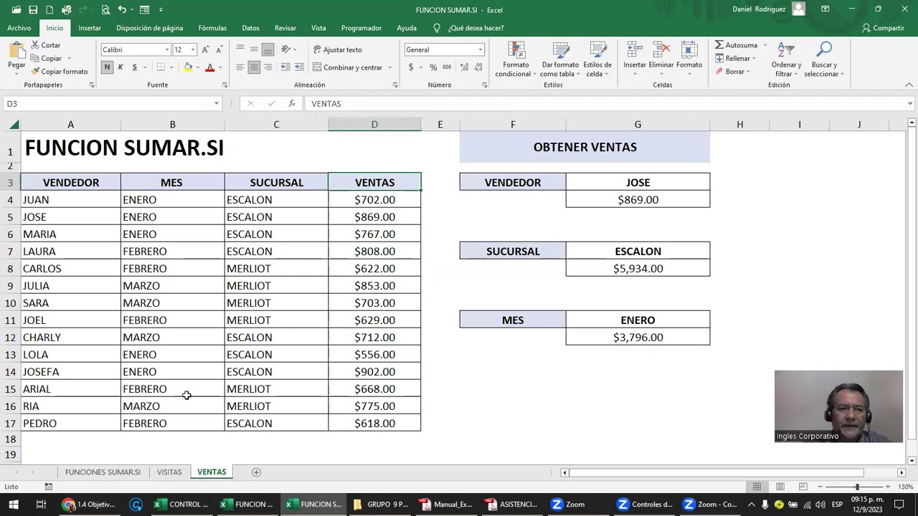
click(71, 186)
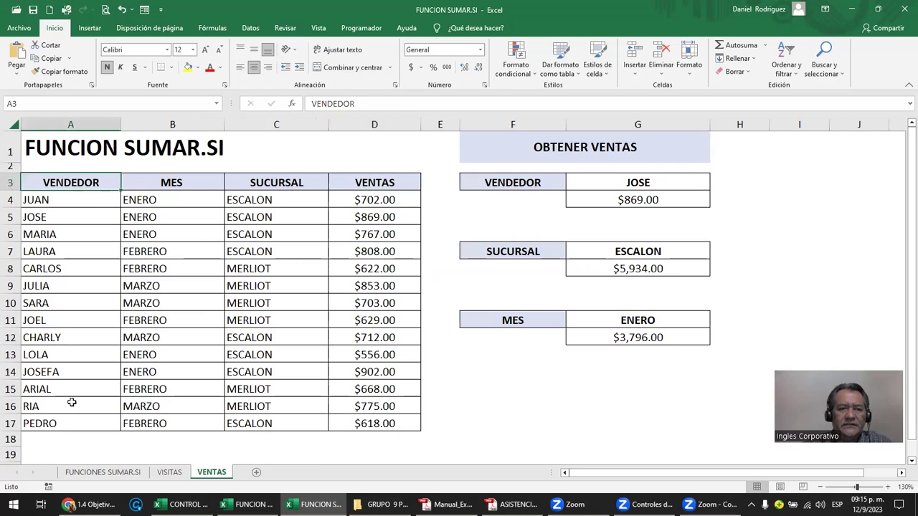
drag(76, 203, 72, 401)
drag(194, 199, 194, 406)
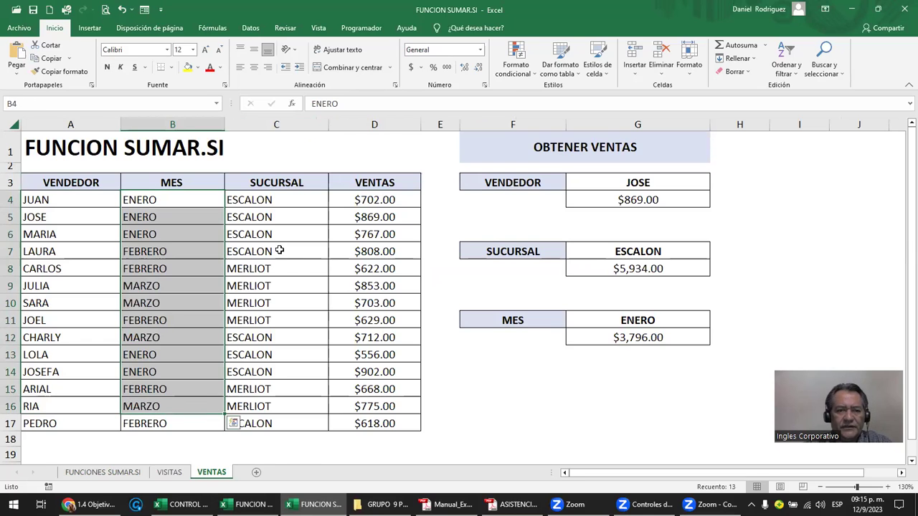
click(281, 183)
drag(270, 200, 270, 320)
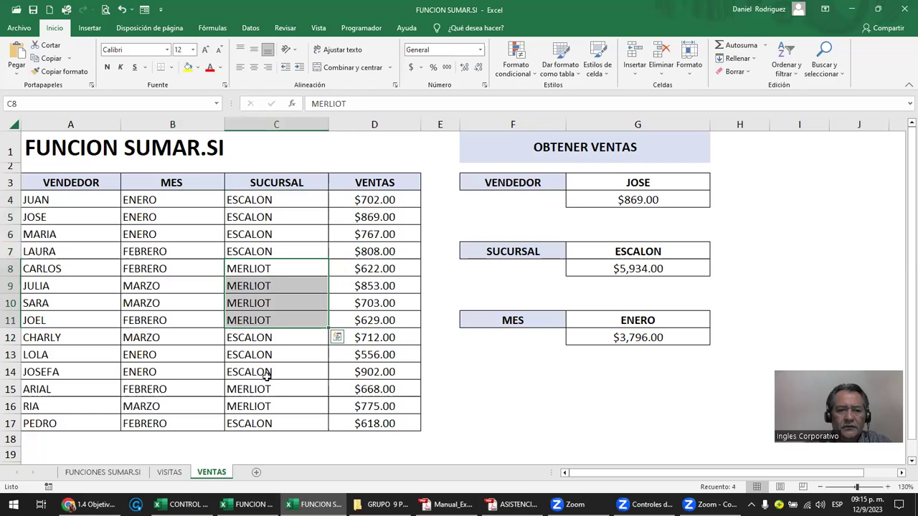
- Review the VENTAS amounts and the OBTENER VENTAS criteria, selecting the seller criterion JOSE
click(372, 188)
key(Down)
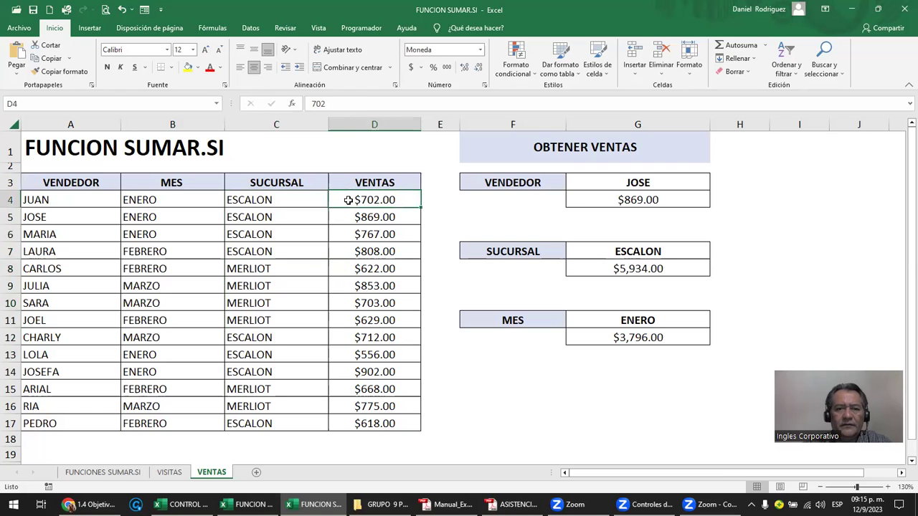
click(570, 151)
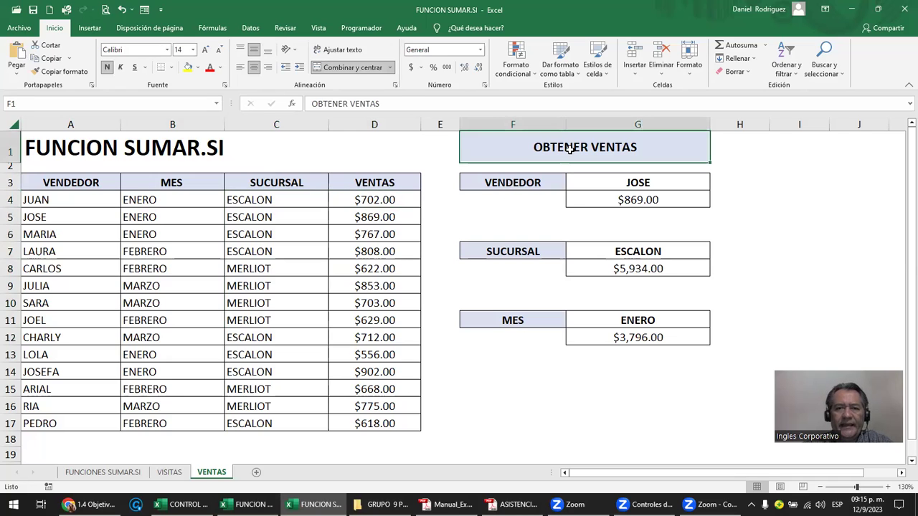
click(521, 184)
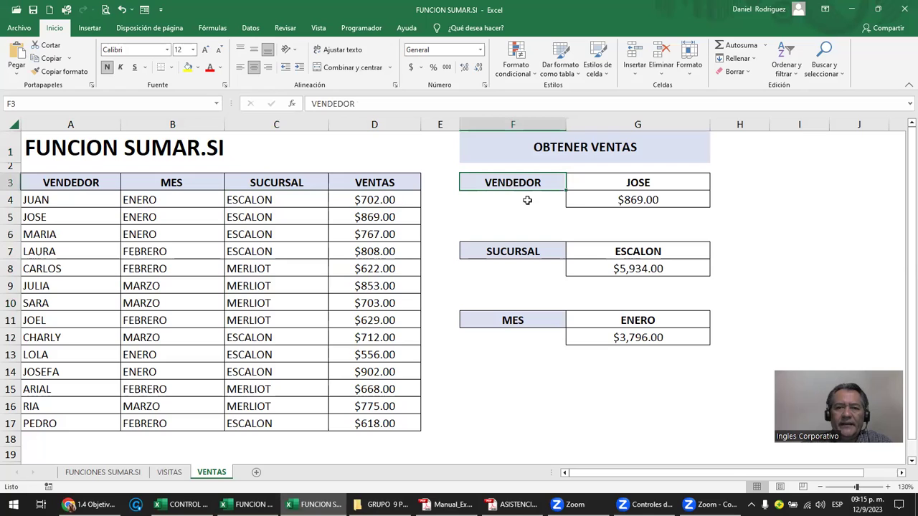
click(635, 185)
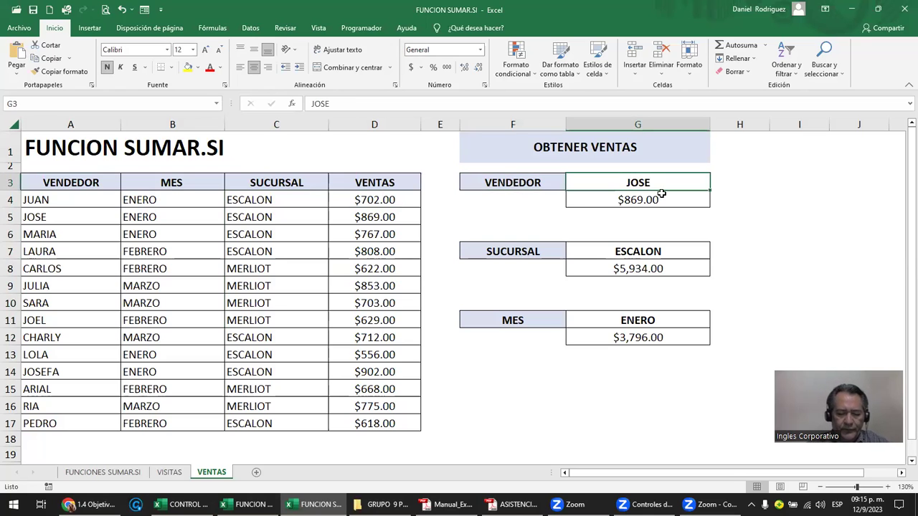
- Enter MARIA as the seller criterion in G3, updating the total to $767.00
text(MARIA)
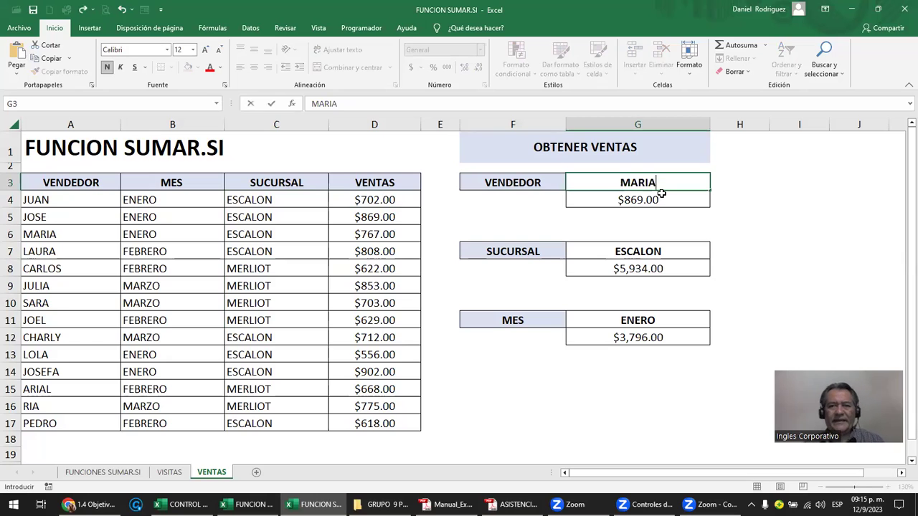
key(Return)
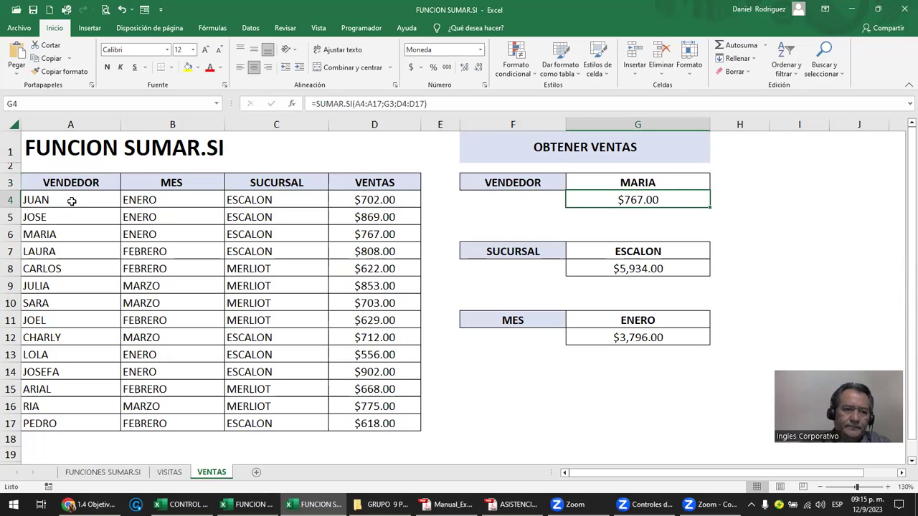
drag(72, 201, 85, 422)
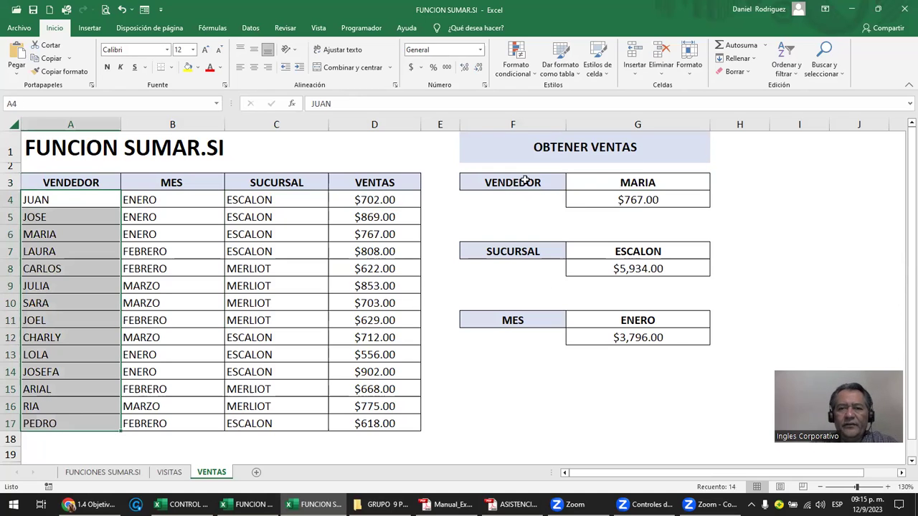
- Inspect the SUMAR.SI formulas for the seller, ESCALON branch and ENERO month totals
click(606, 181)
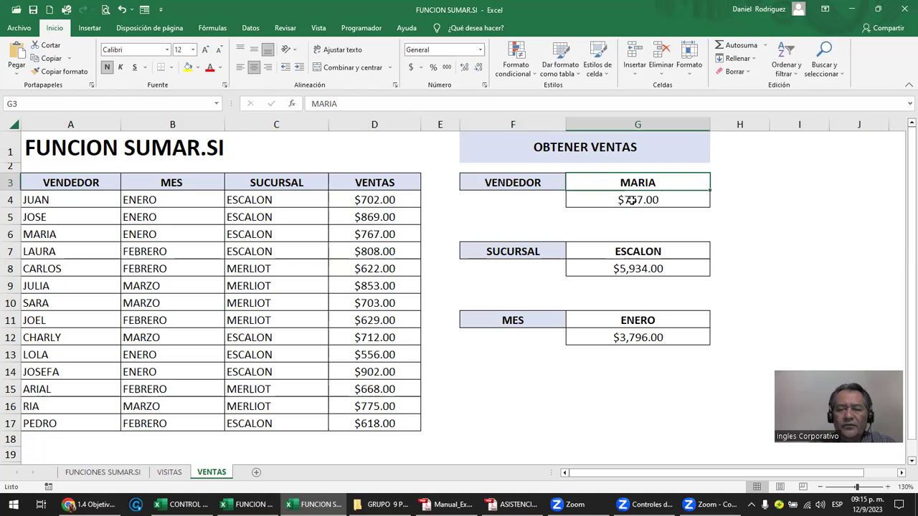
click(631, 201)
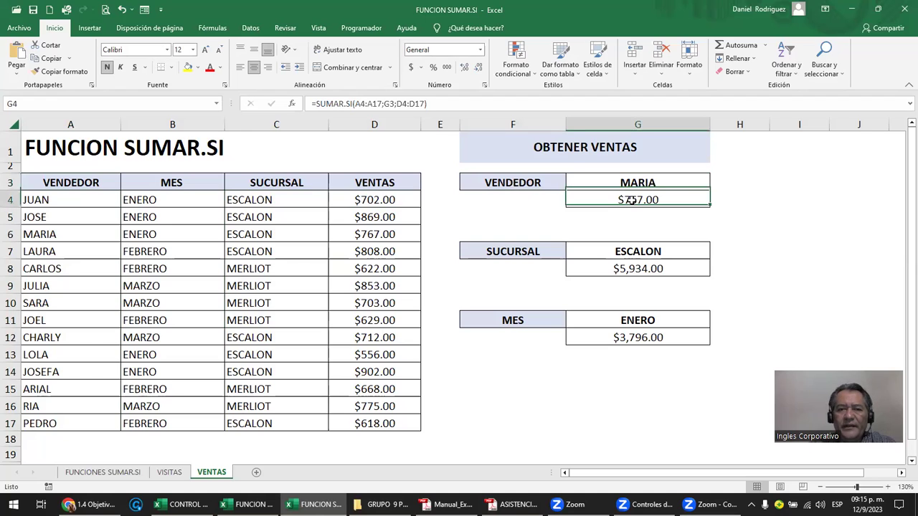
click(606, 252)
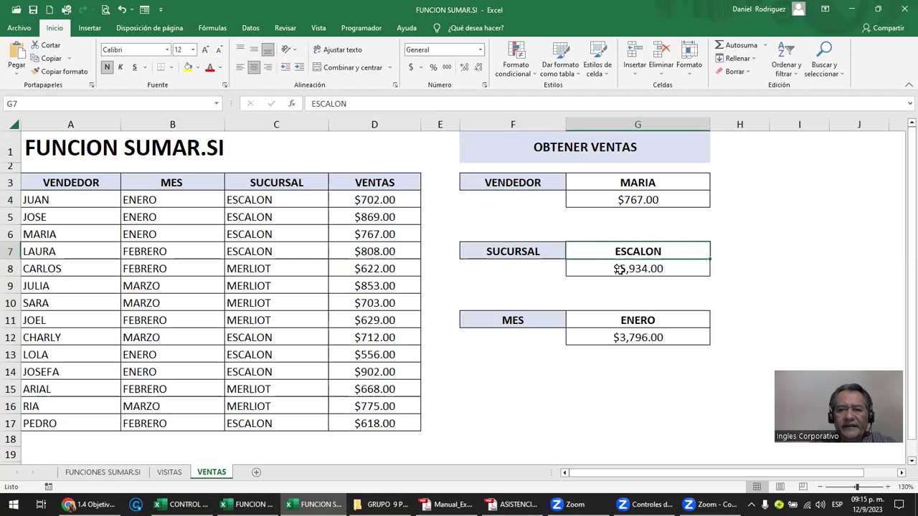
click(629, 269)
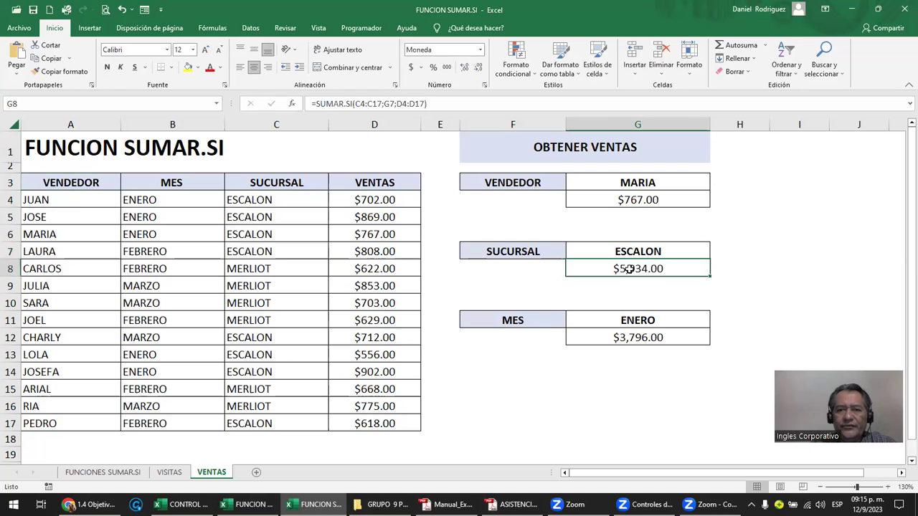
click(541, 321)
click(642, 323)
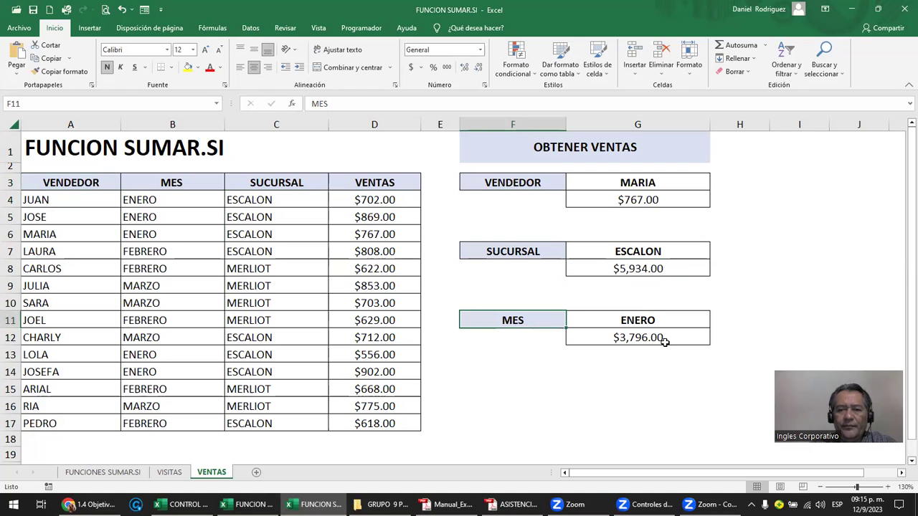
click(659, 339)
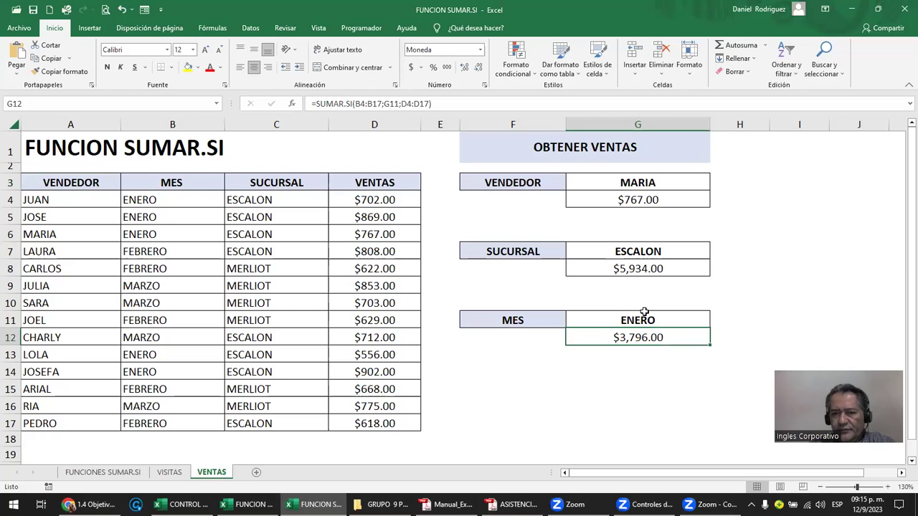
- Clear the month, branch and seller sales totals
key(Delete)
key(Up)
key(Up)
key(Up)
key(Delete)
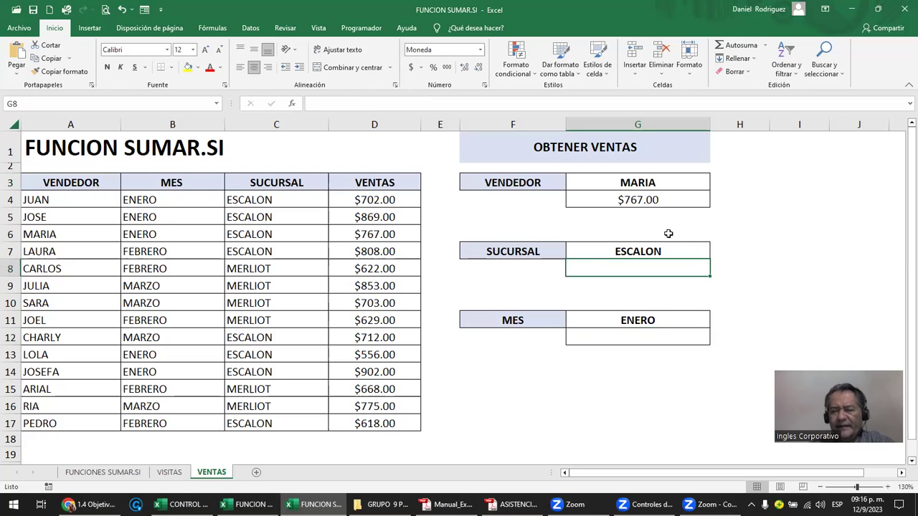
key(Up)
key(Up)
key(Up)
key(Delete)
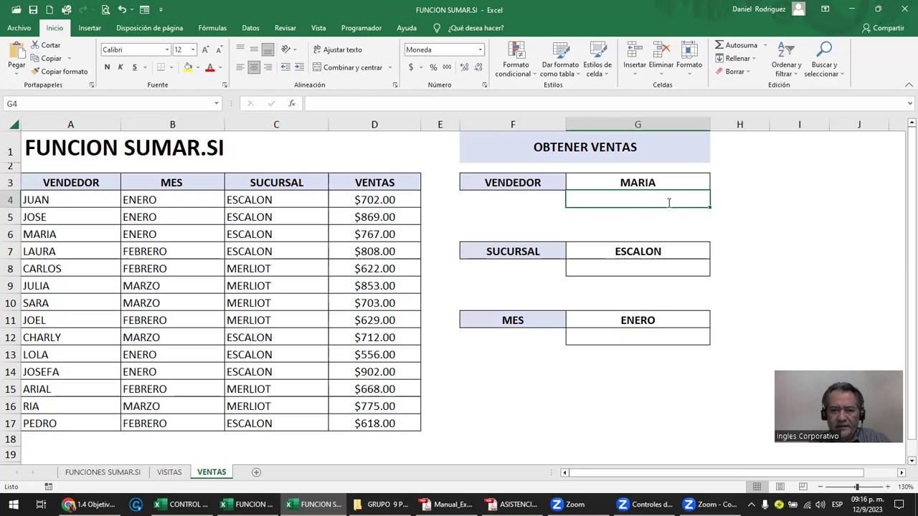
- Enter =SUMAR.SI(A4:A17;G3;D4:D17) in G4, returning $767.00 for MARIA
text(=S)
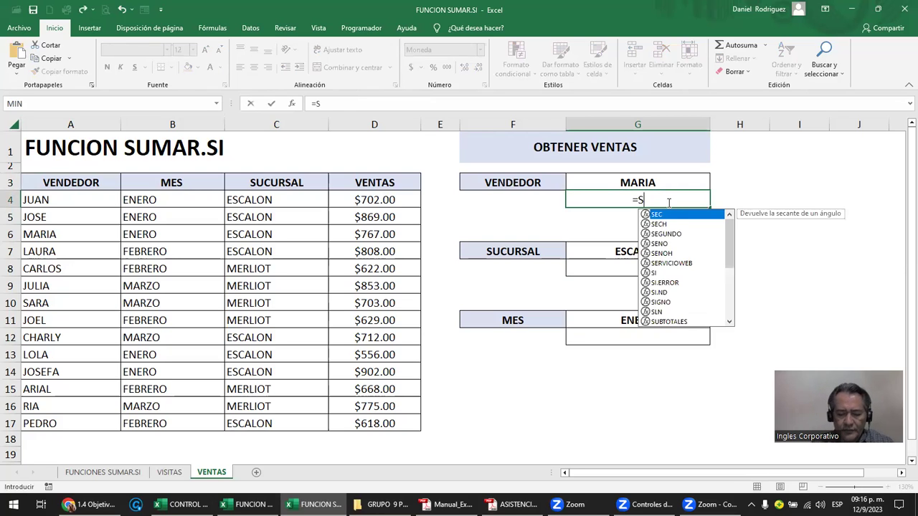
text(UMAR.SI)
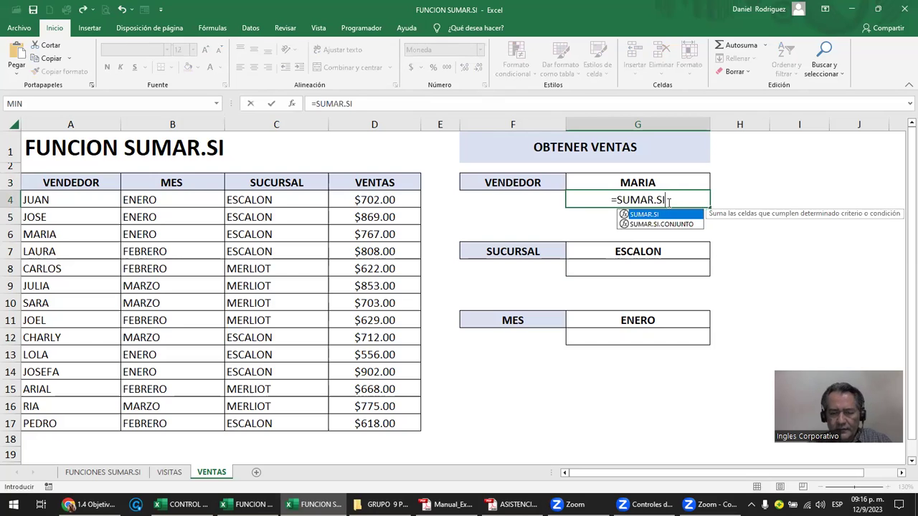
text(()
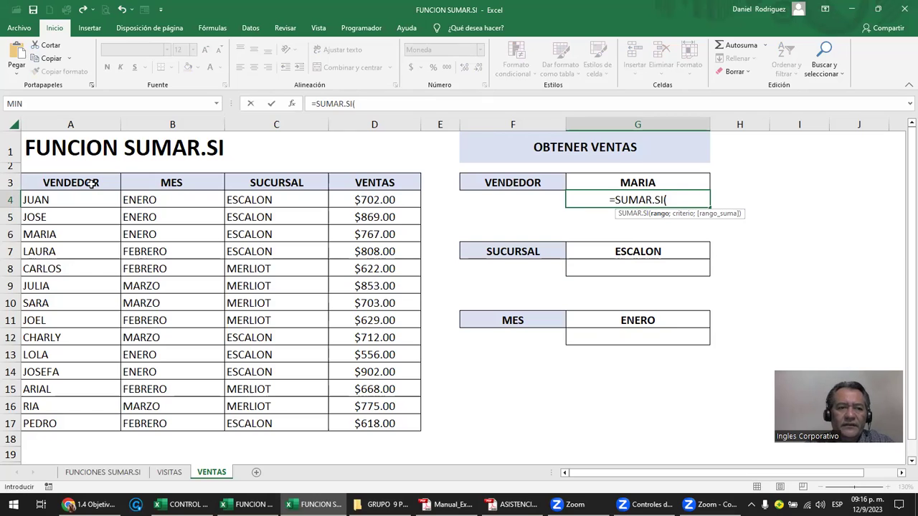
mouse_move(68, 196)
mouse_down()
mouse_move(55, 414)
mouse_move(43, 386)
mouse_up()
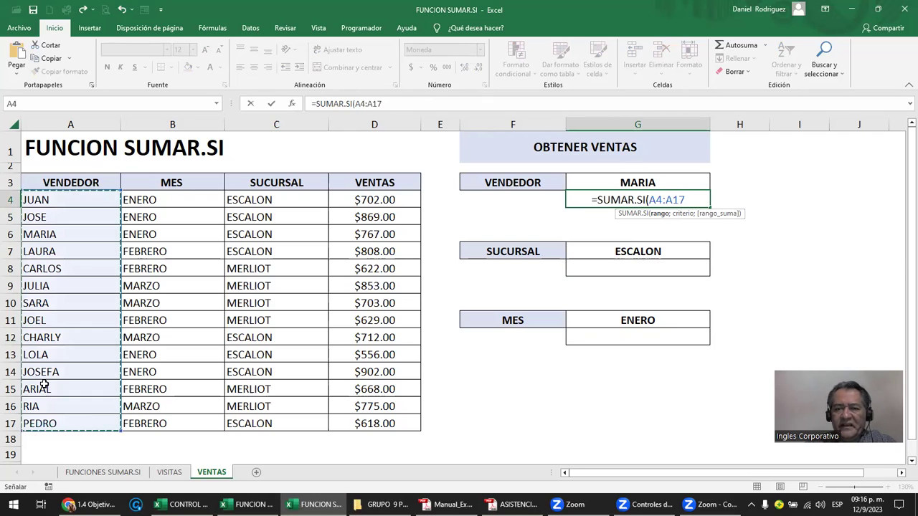
text(;)
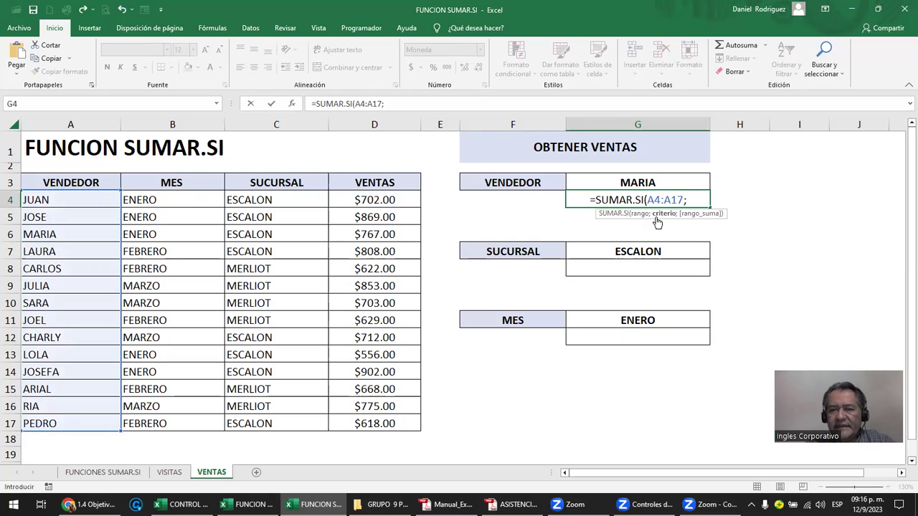
click(642, 182)
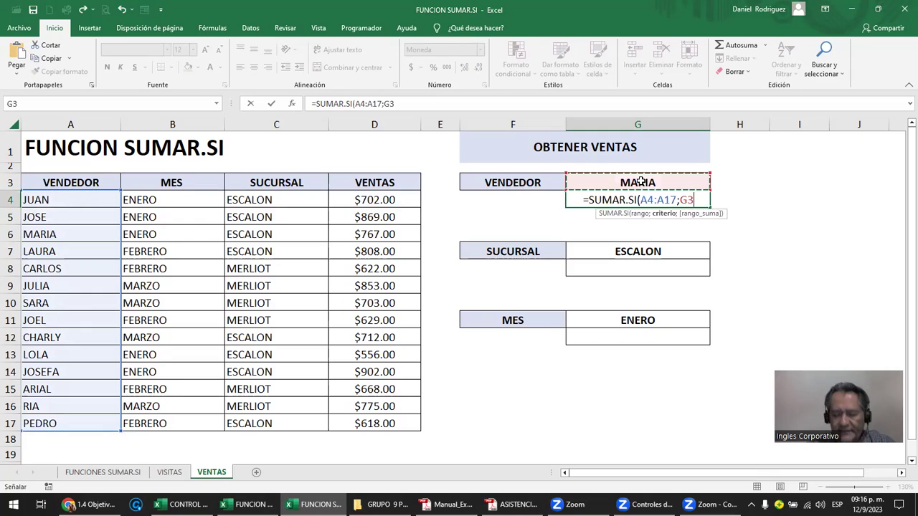
text(;)
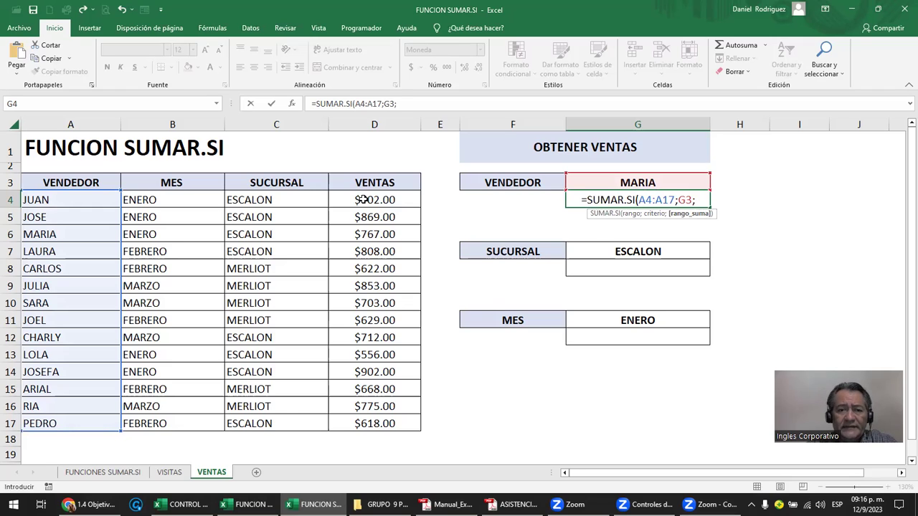
click(363, 200)
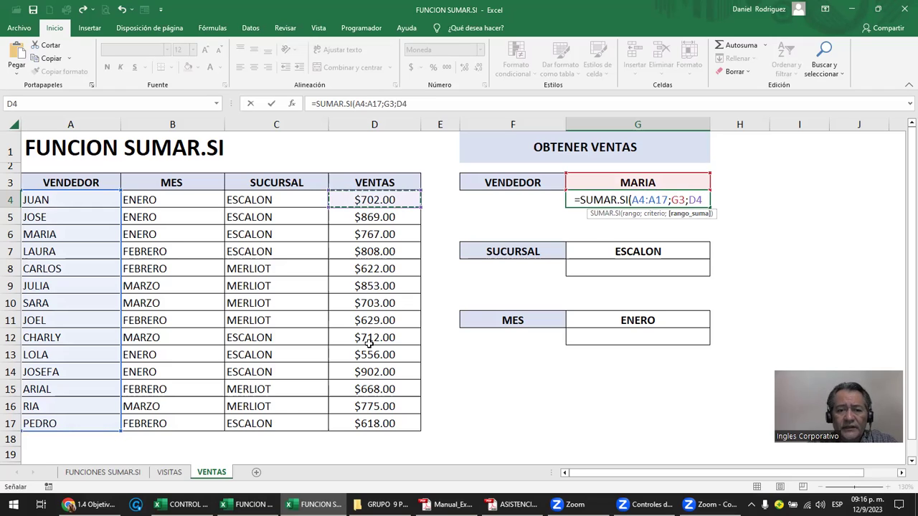
mouse_move(363, 200)
mouse_down()
mouse_move(380, 416)
mouse_move(389, 416)
mouse_up()
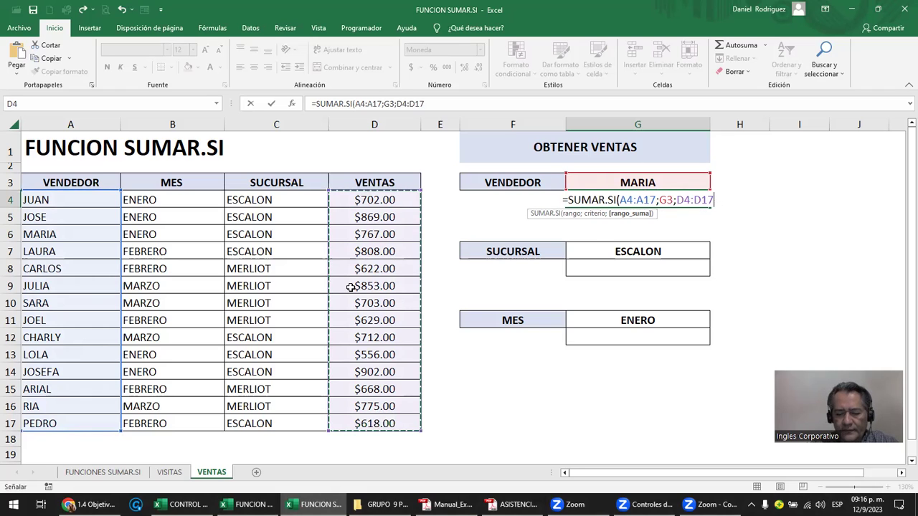
text())
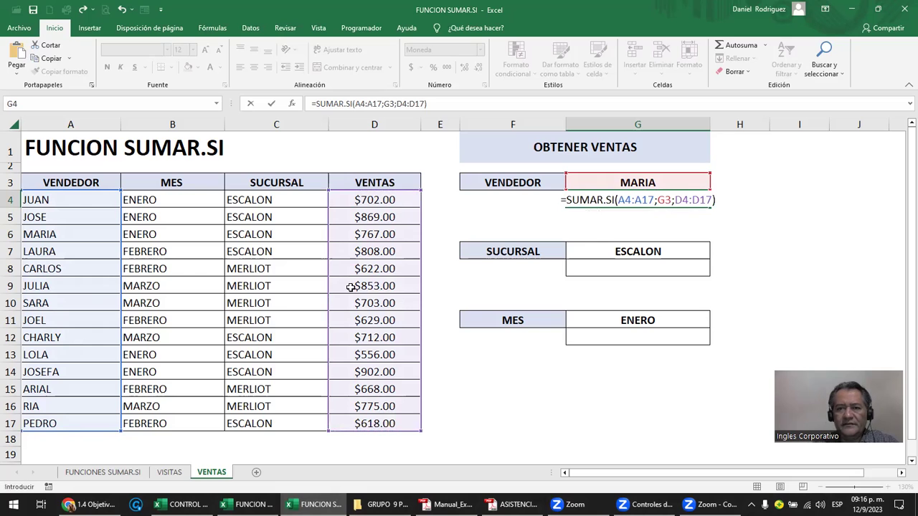
key(Return)
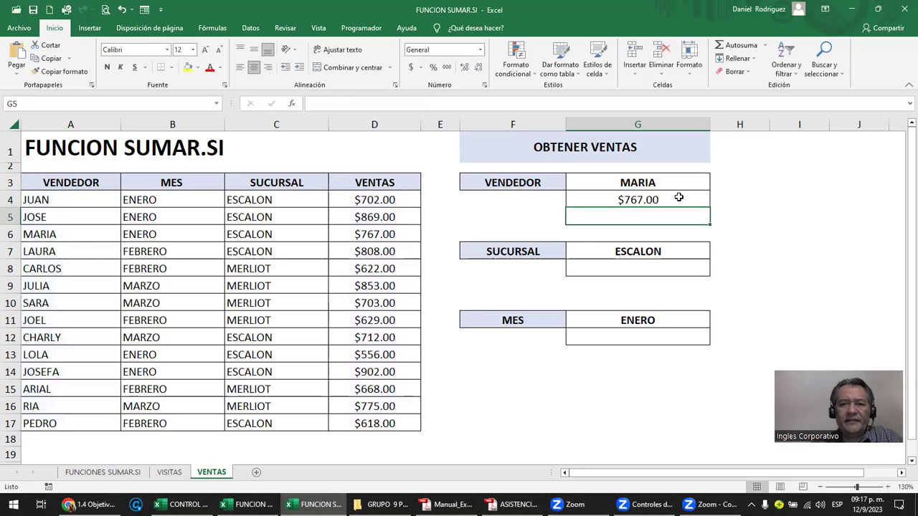
- Change the seller criterion in G3 to RIA
click(655, 200)
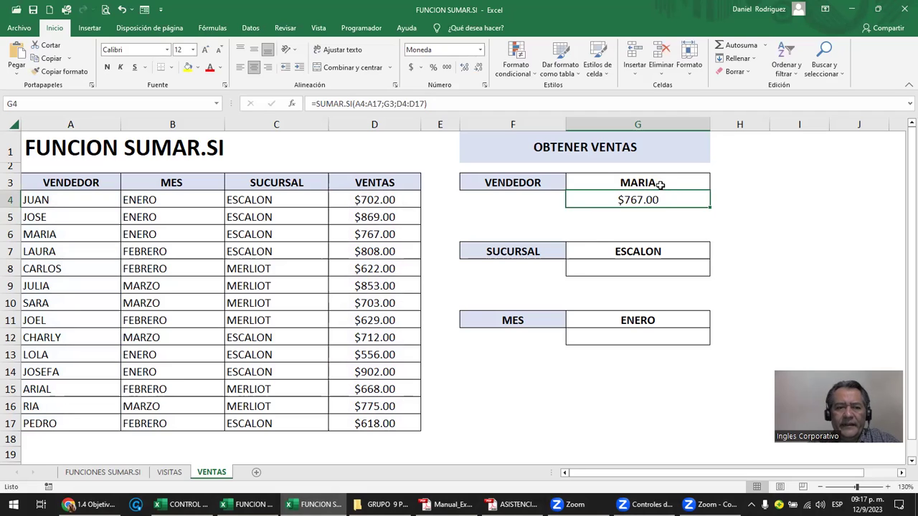
click(660, 183)
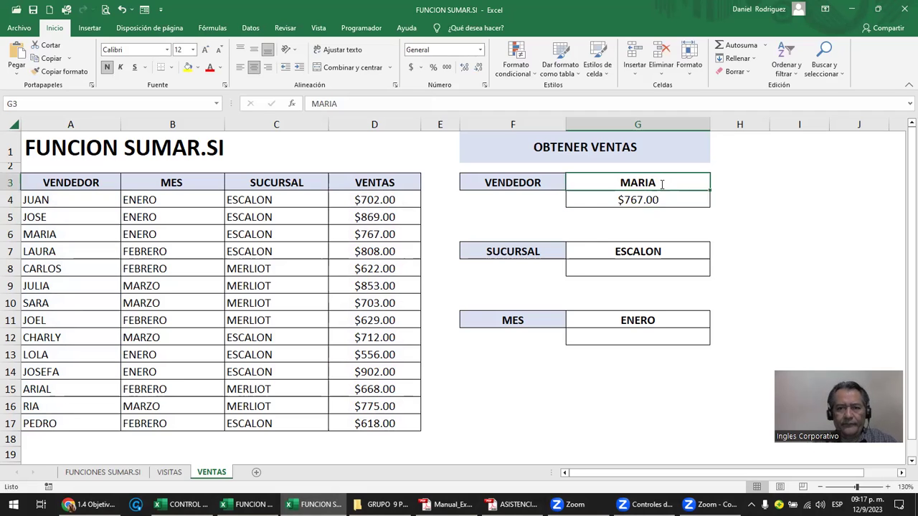
text(RIA)
key(Return)
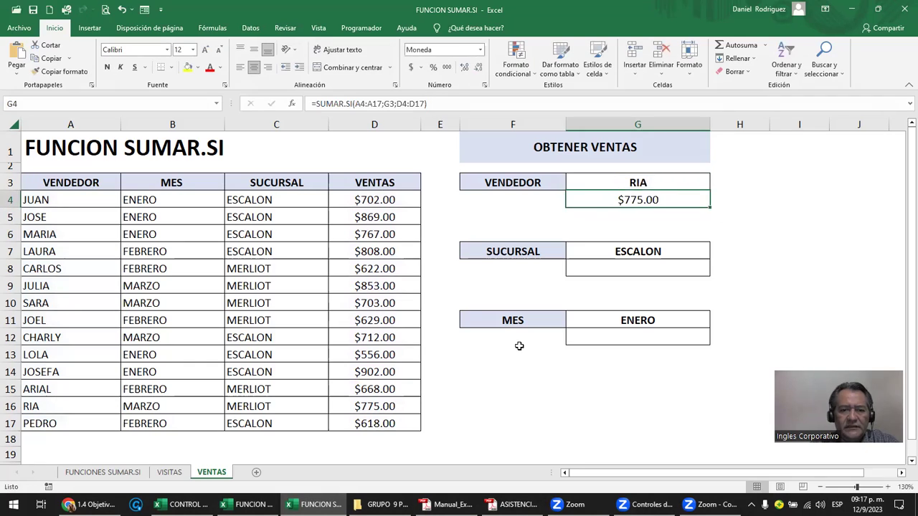
- Copy RIA from A16 over JOSEFA in A14, so G4 totals $1,677.00
click(376, 409)
click(76, 406)
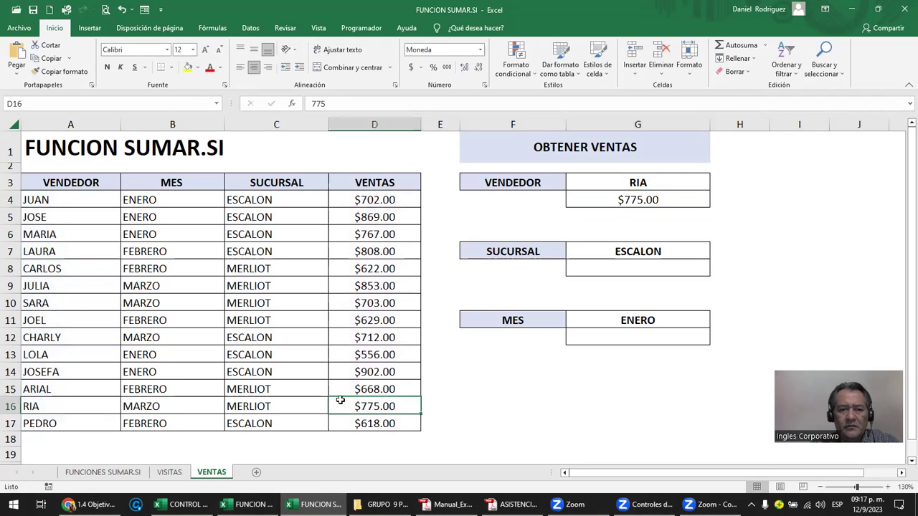
click(376, 403)
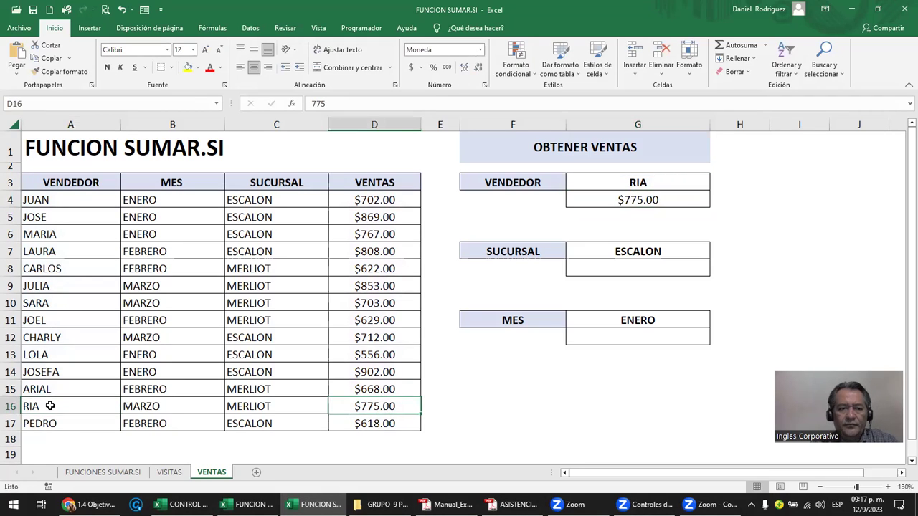
click(111, 409)
key(ctrl+c)
key(Up)
key(Up)
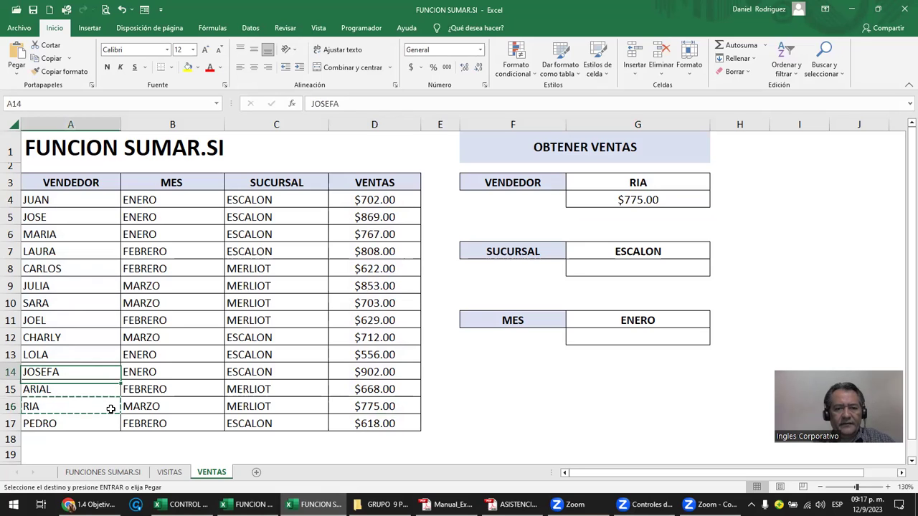
key(Return)
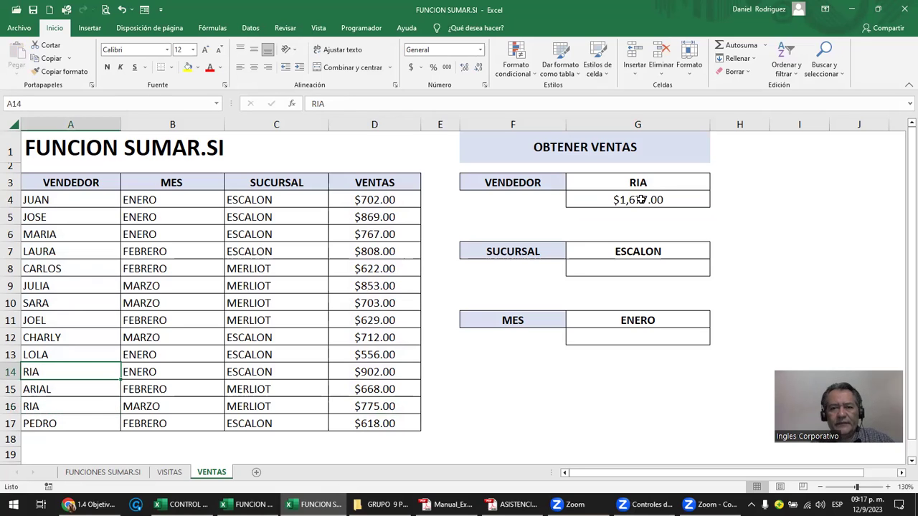
double_click(642, 200)
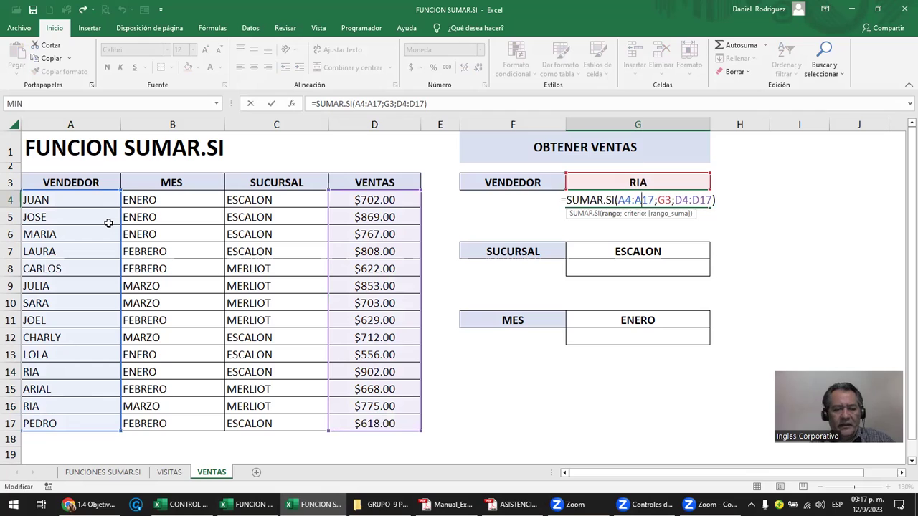
key(Escape)
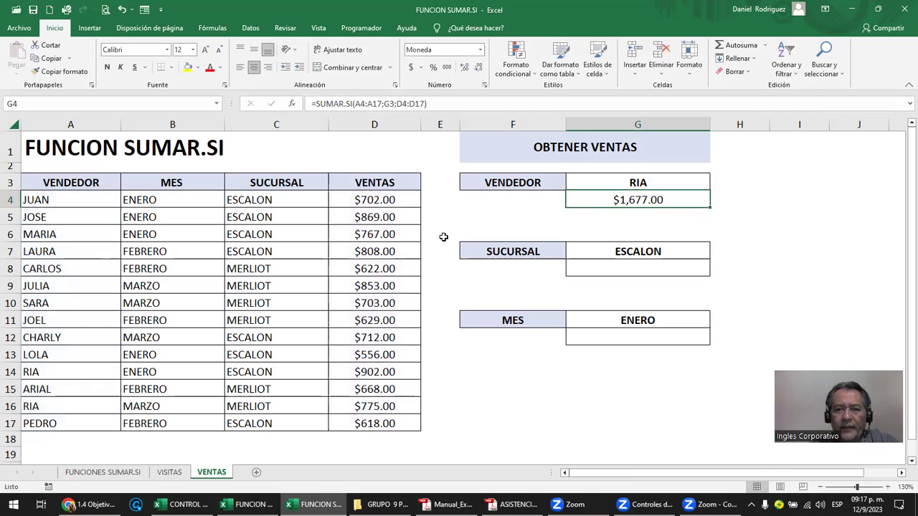
click(537, 252)
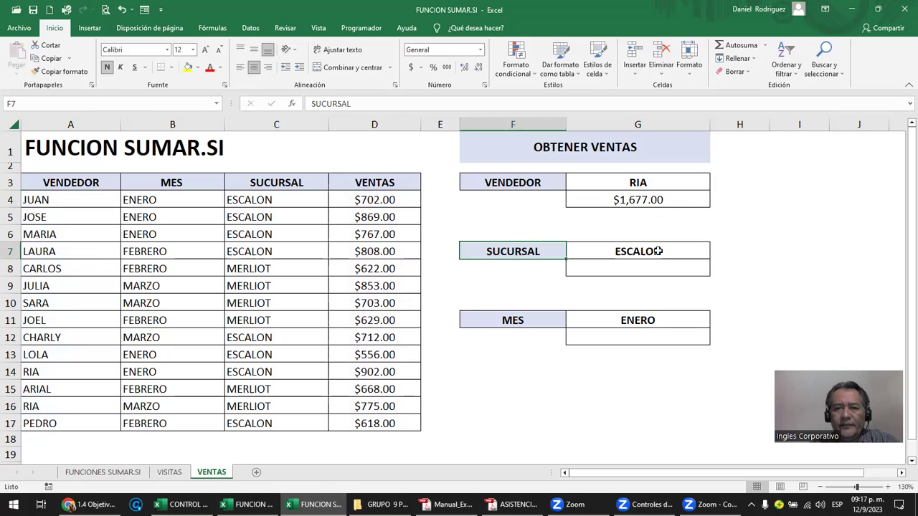
click(615, 253)
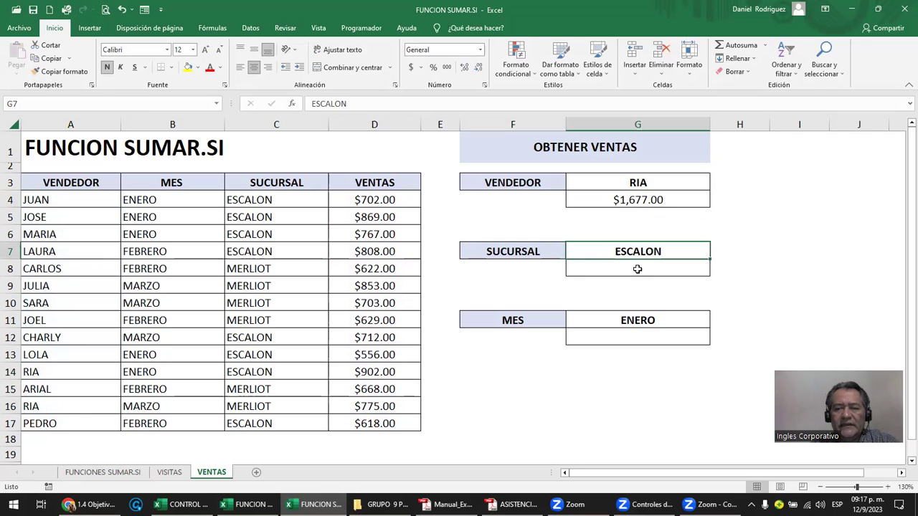
click(638, 269)
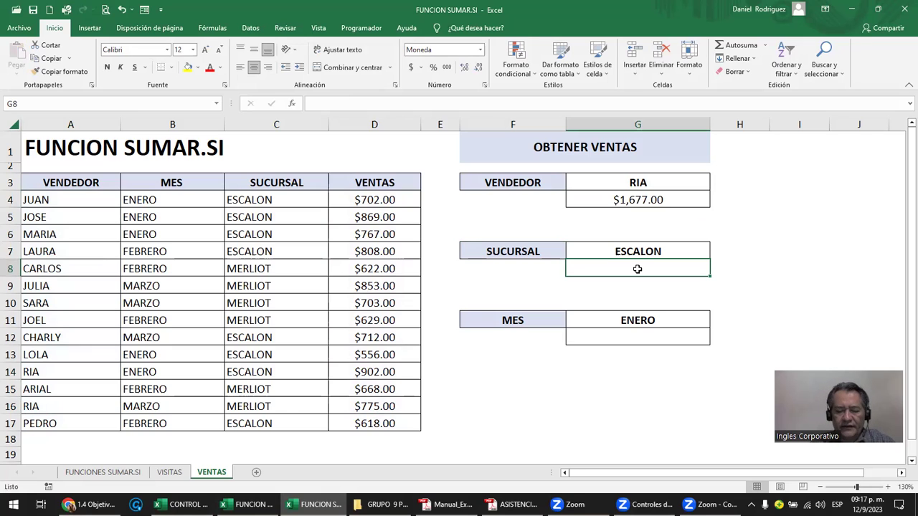
- Enter =SUMAR.SI(C4:C17;G7;D4:D17) in G8, giving $5,934.00 for ESCALON
double_click(637, 269)
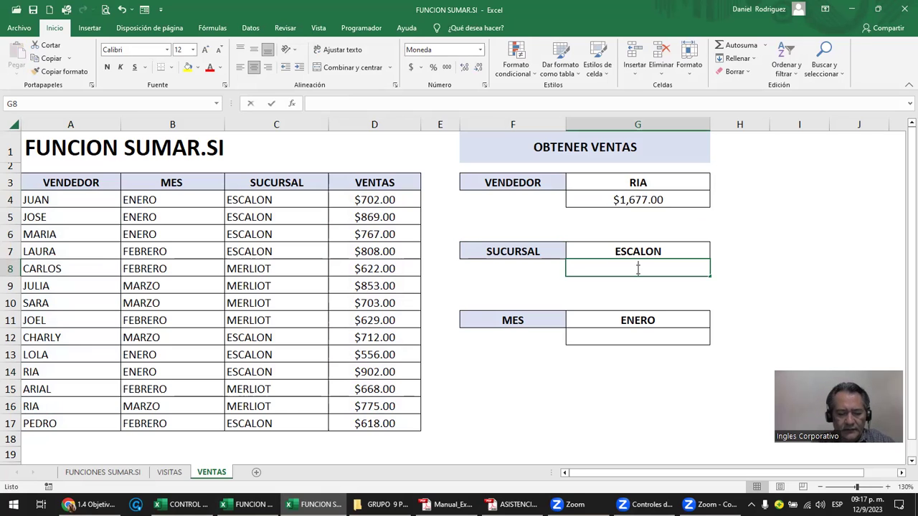
text(=)
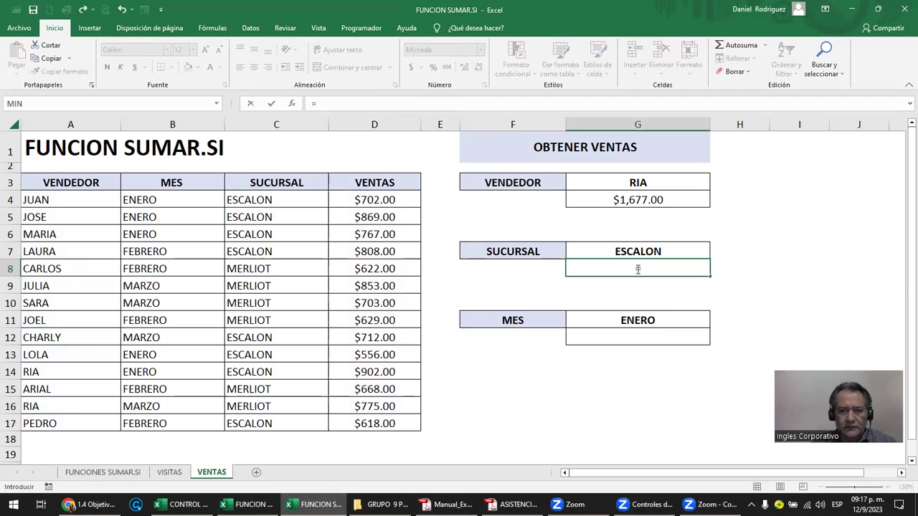
text(SUMAR.)
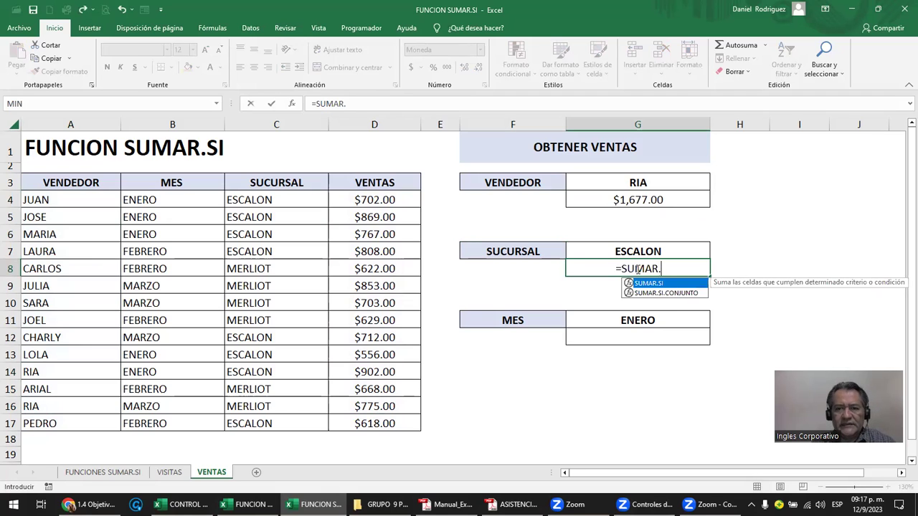
text(SI)
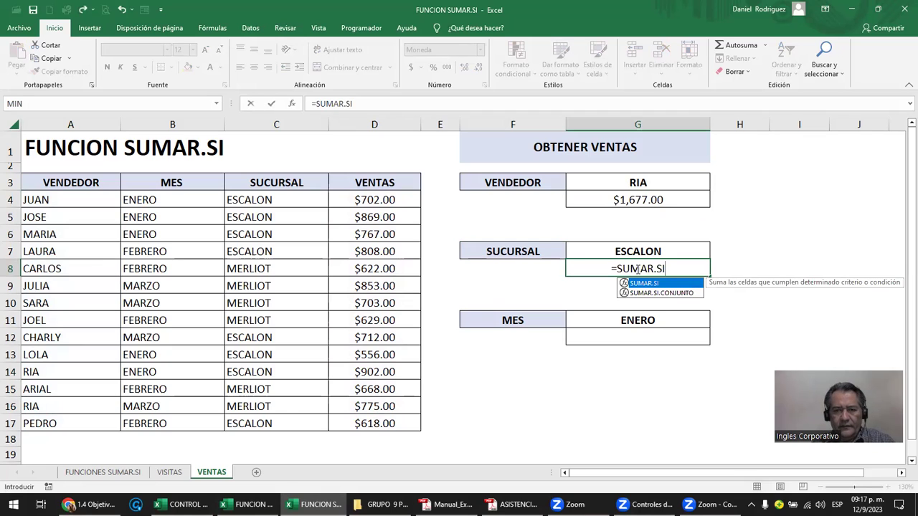
text(()
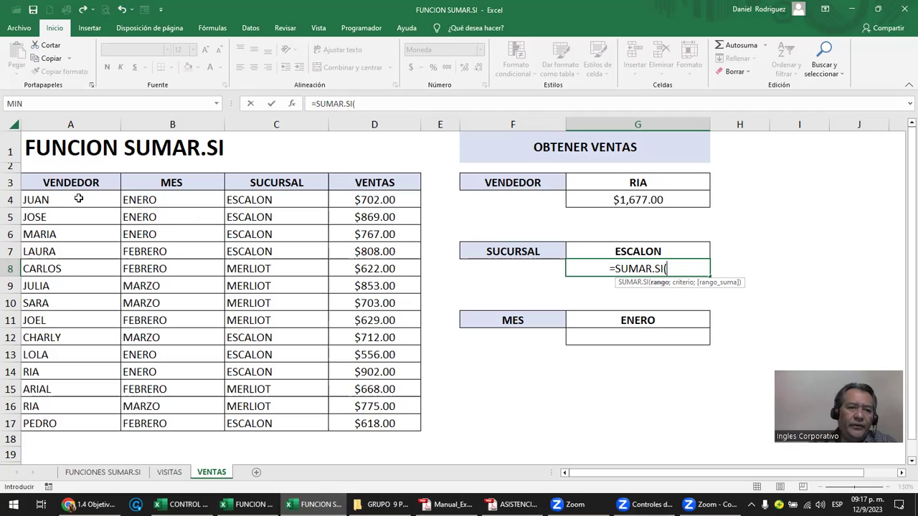
drag(284, 198, 287, 423)
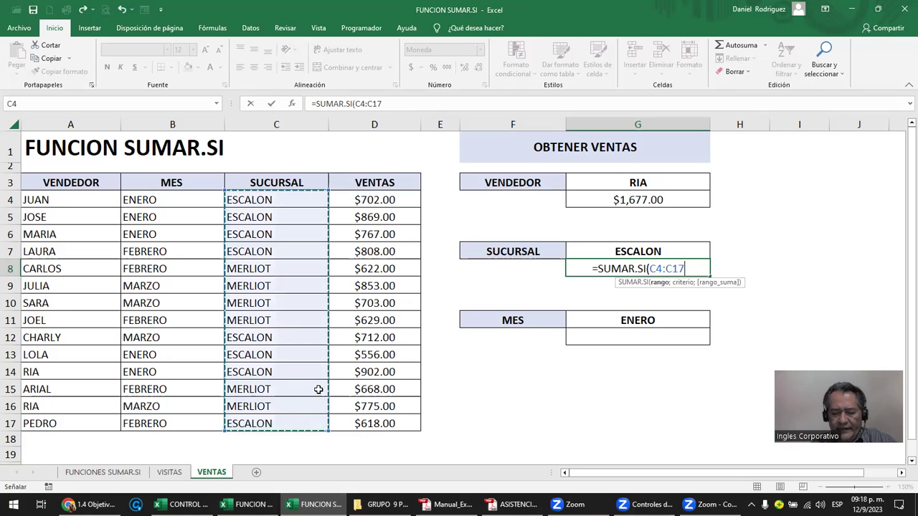
text(;)
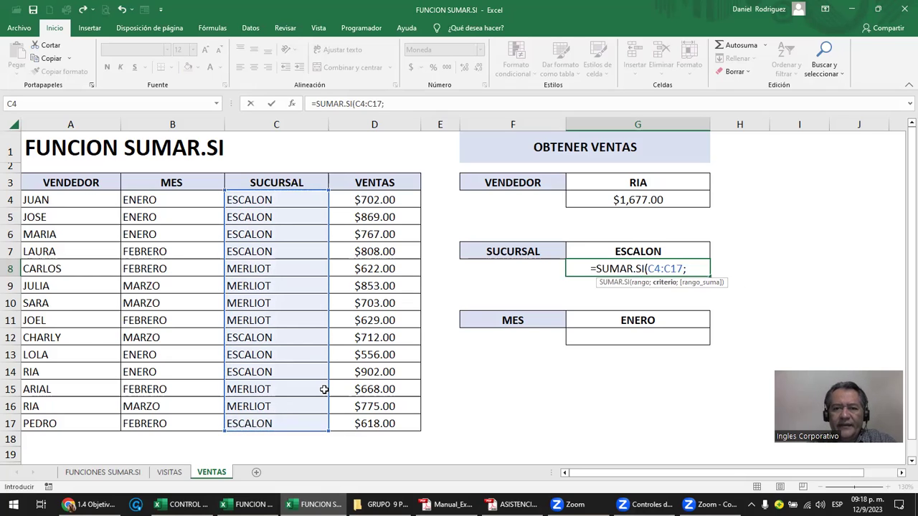
click(628, 251)
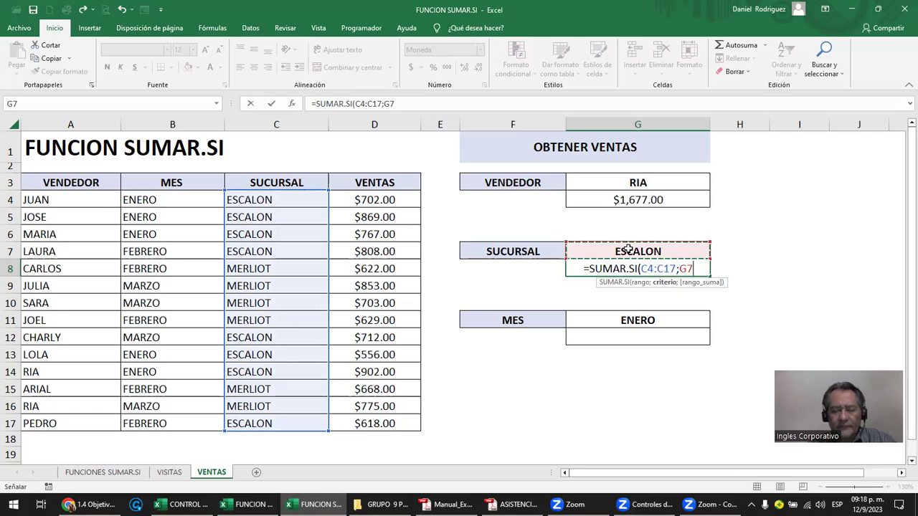
text(;)
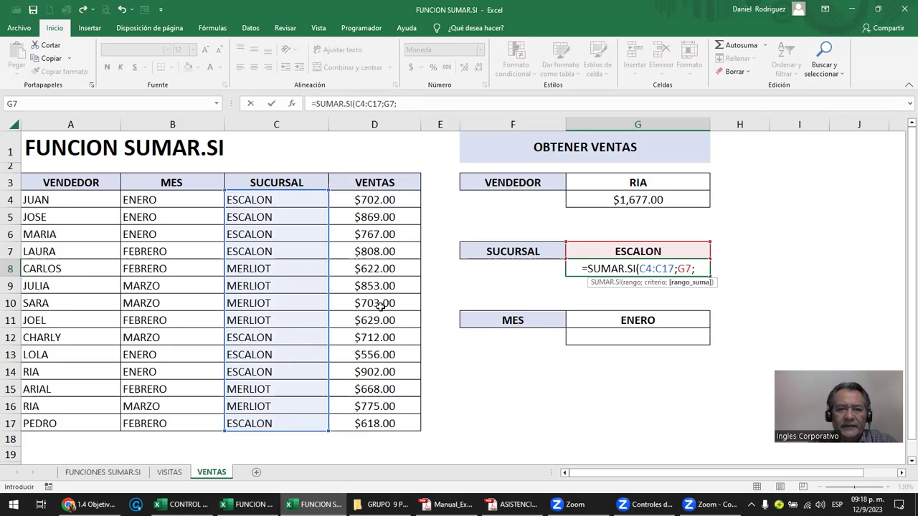
drag(374, 200, 376, 423)
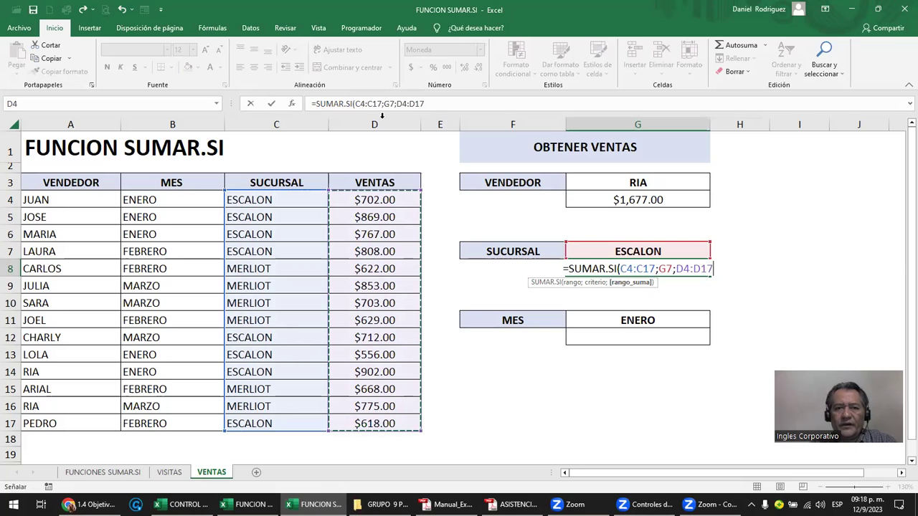
text())
key(Return)
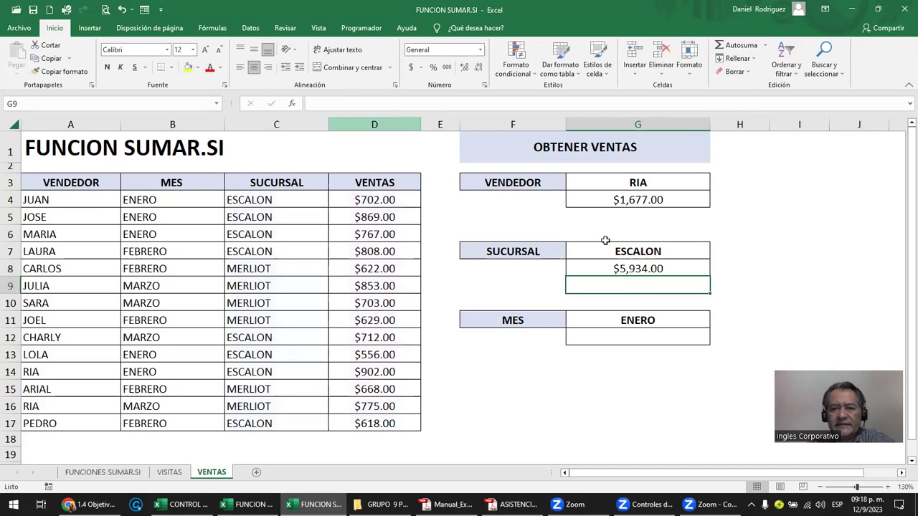
- Type MARLIOT as the branch criterion in G7 and check the G8 formula
key(Up)
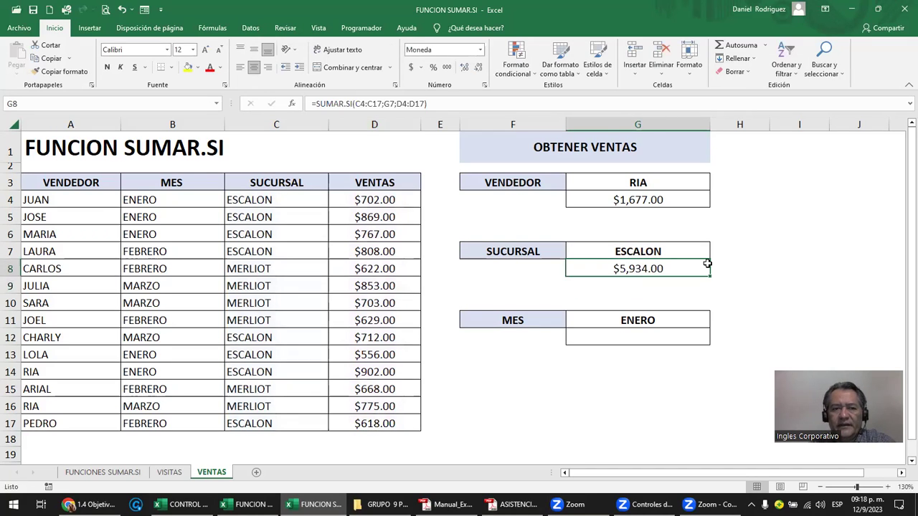
key(Up)
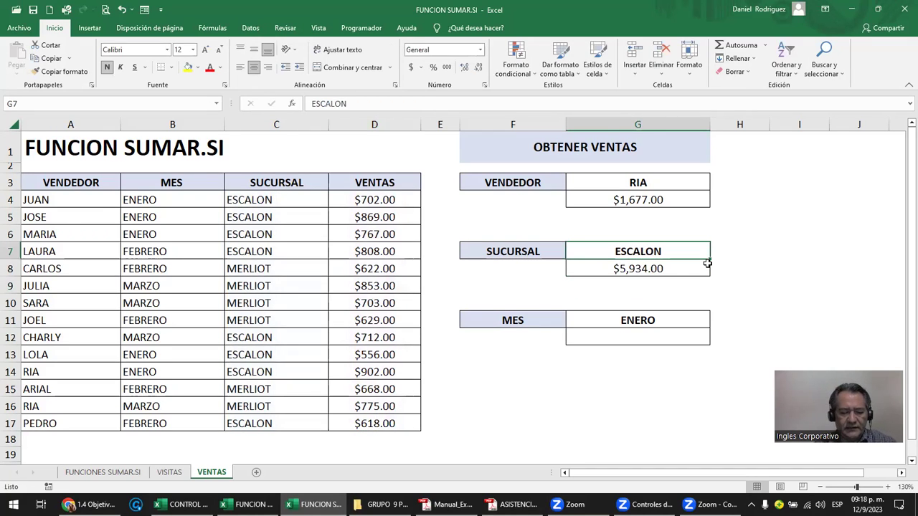
text(MARLIO)
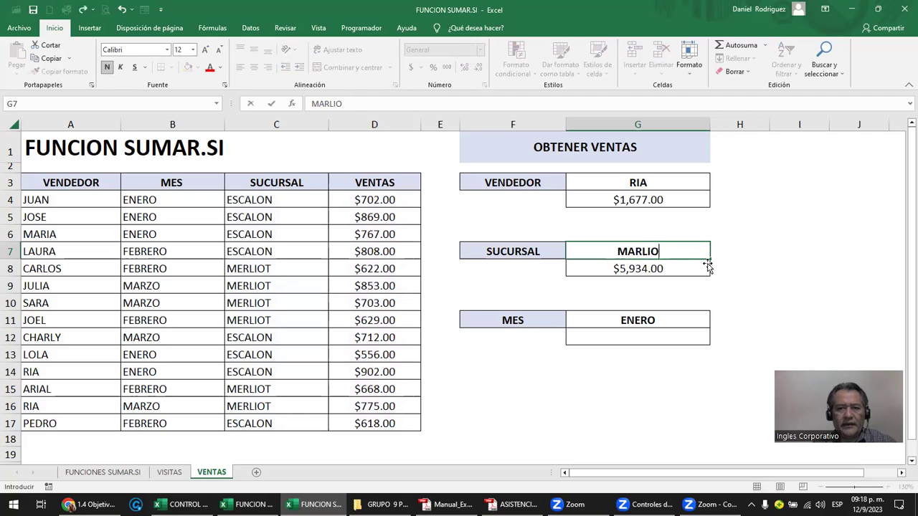
text(T)
key(Return)
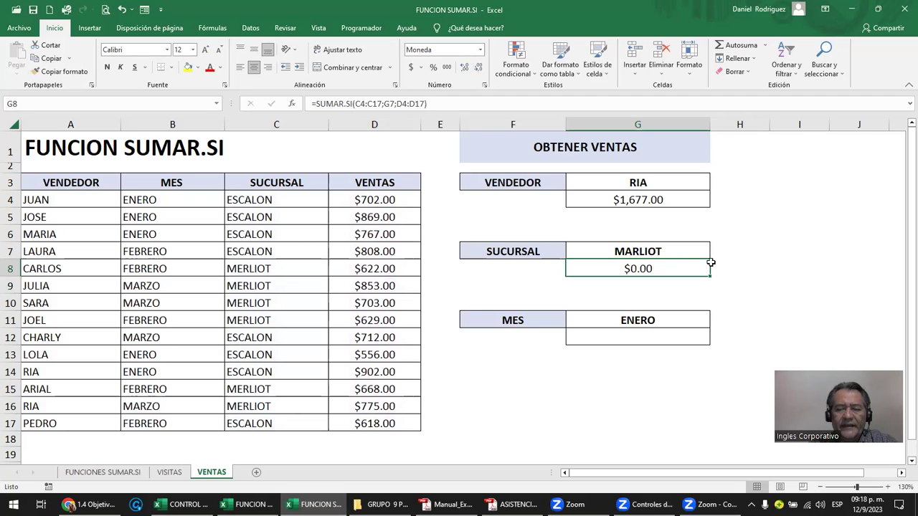
key(Up)
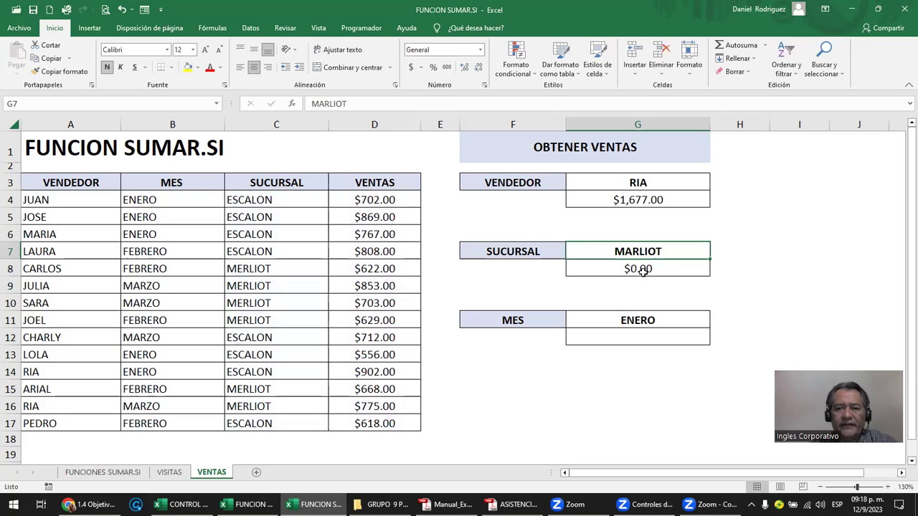
click(643, 271)
key(F2)
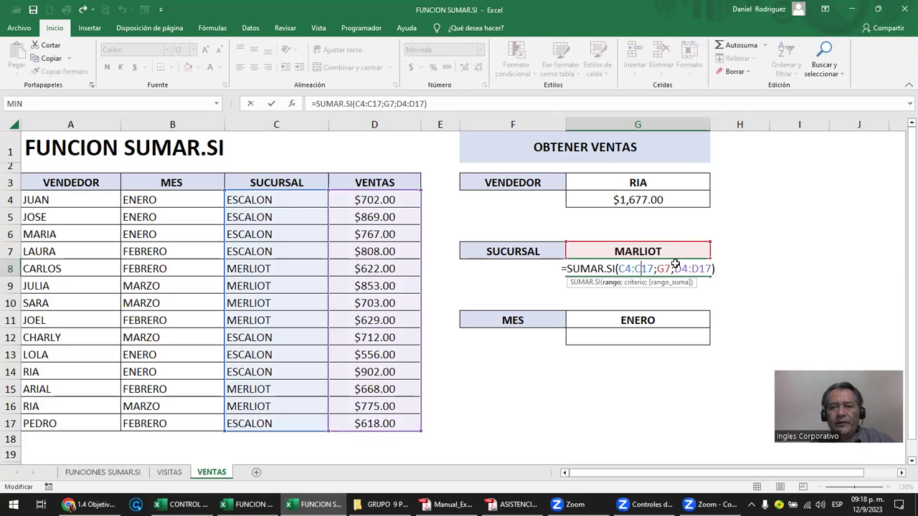
- Correct the branch criterion to MERLIOT, recalculating the branch total to $4,250.00
click(651, 252)
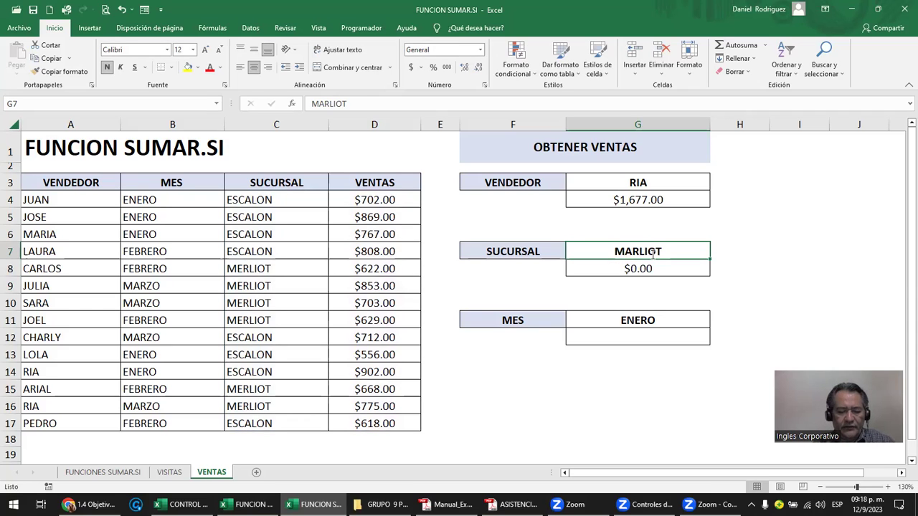
text(MERL)
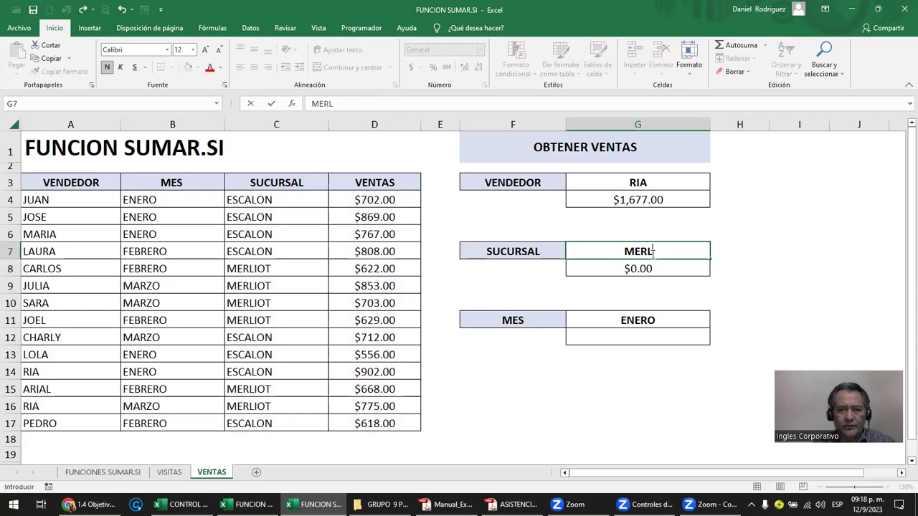
text(IOT)
key(Return)
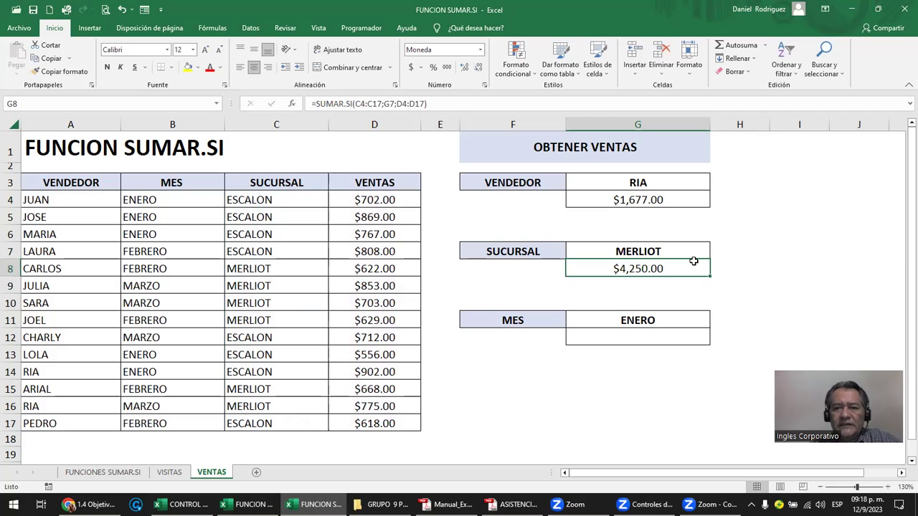
key(Up)
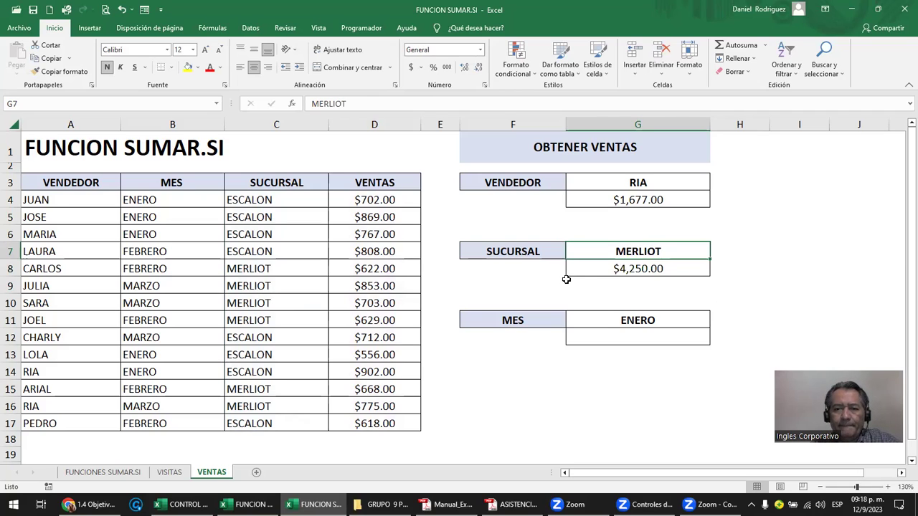
click(634, 322)
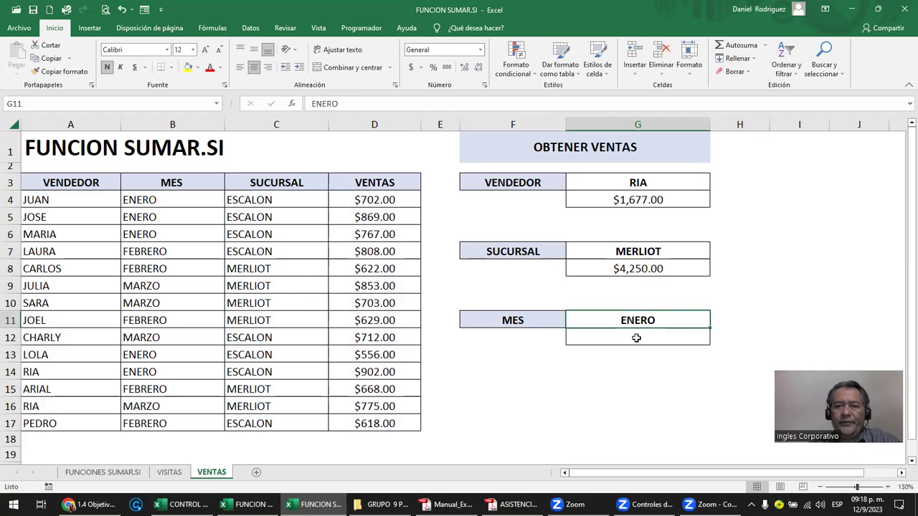
click(636, 337)
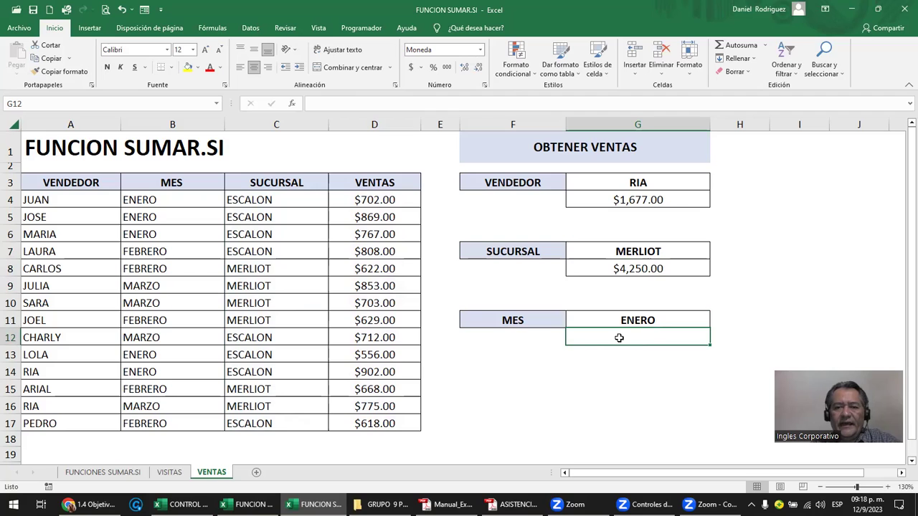
- Search the function list for SUMAR and choose SUMAR.SI for G12
click(291, 105)
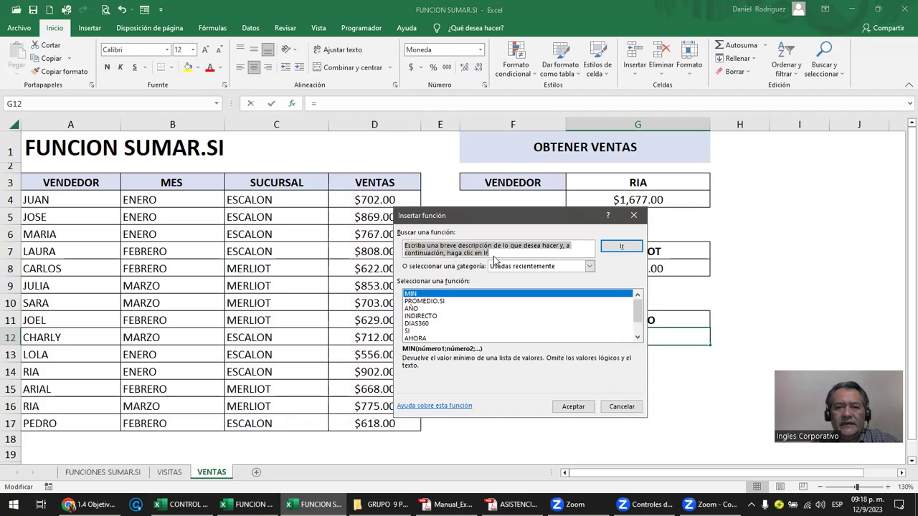
click(476, 253)
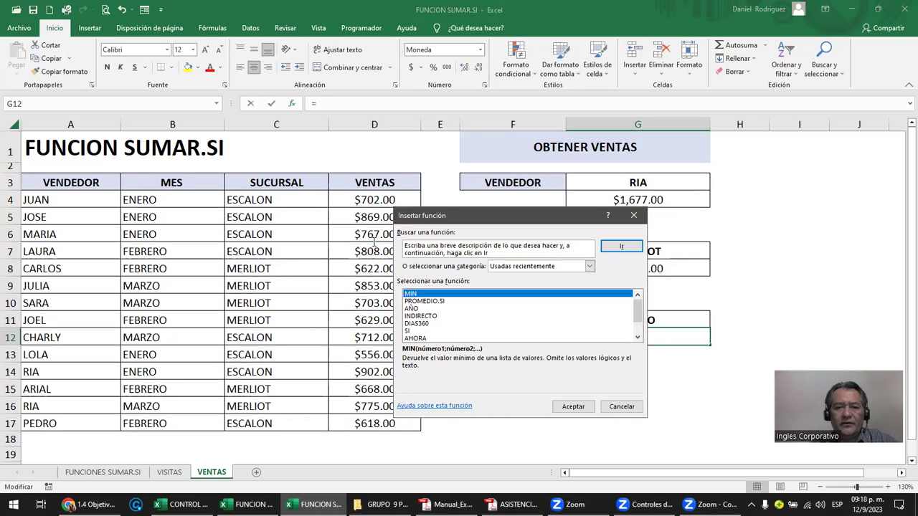
key(ctrl+a)
text(SUMAR)
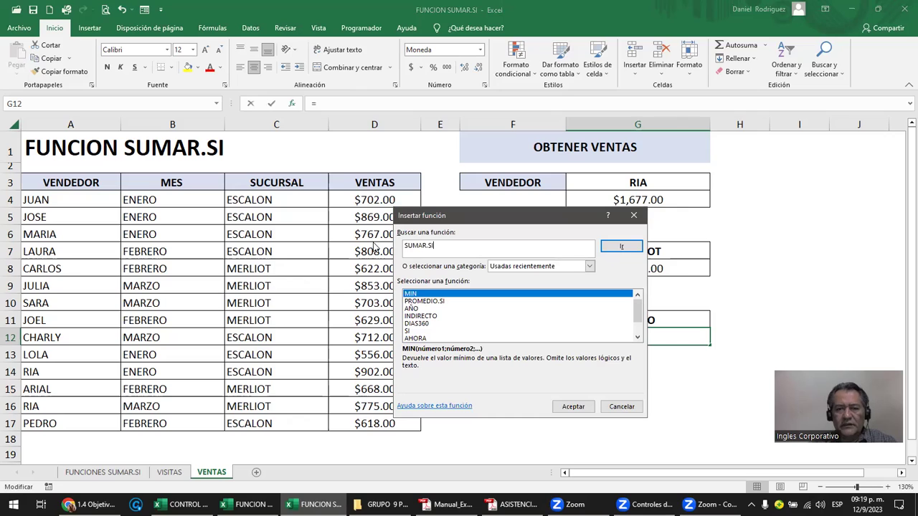
click(620, 247)
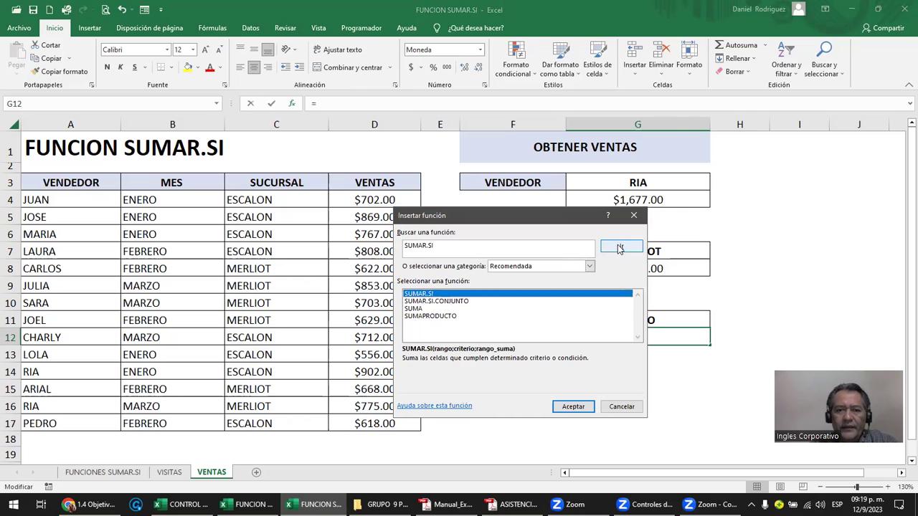
double_click(420, 295)
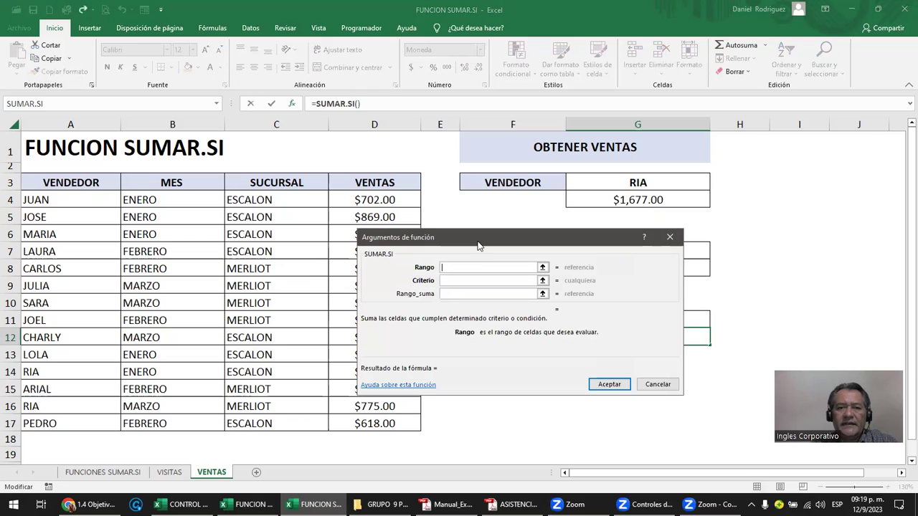
- Set range B4:B17, criterion G11 and sum range D4:D17, giving $3,796.00 for ENERO
drag(479, 245, 238, 277)
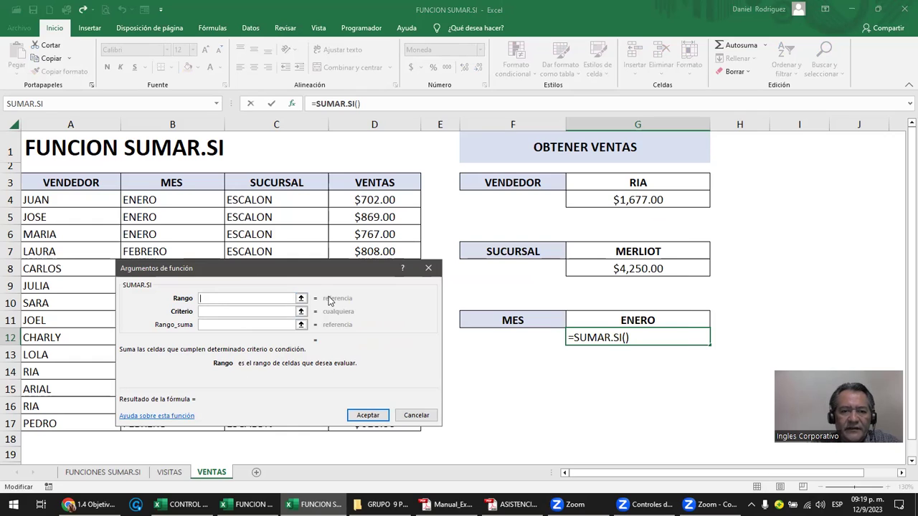
drag(322, 277, 595, 376)
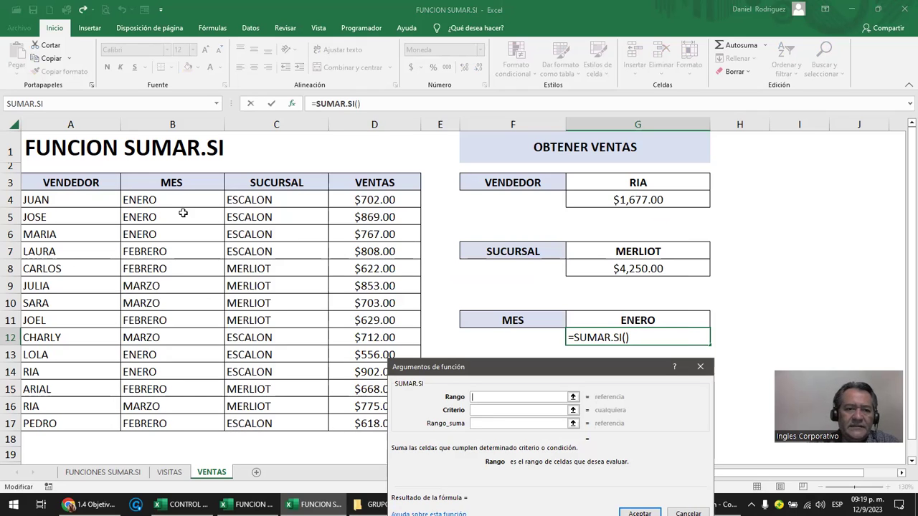
drag(164, 197, 170, 423)
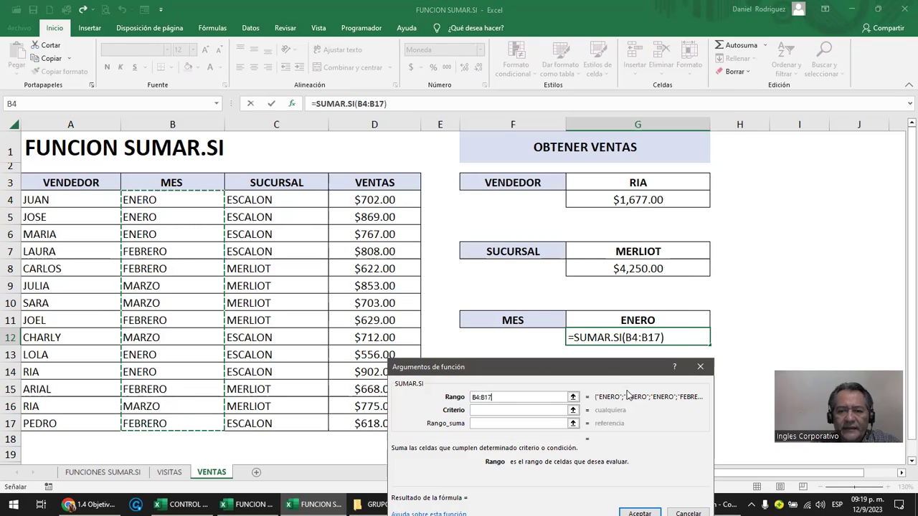
click(492, 411)
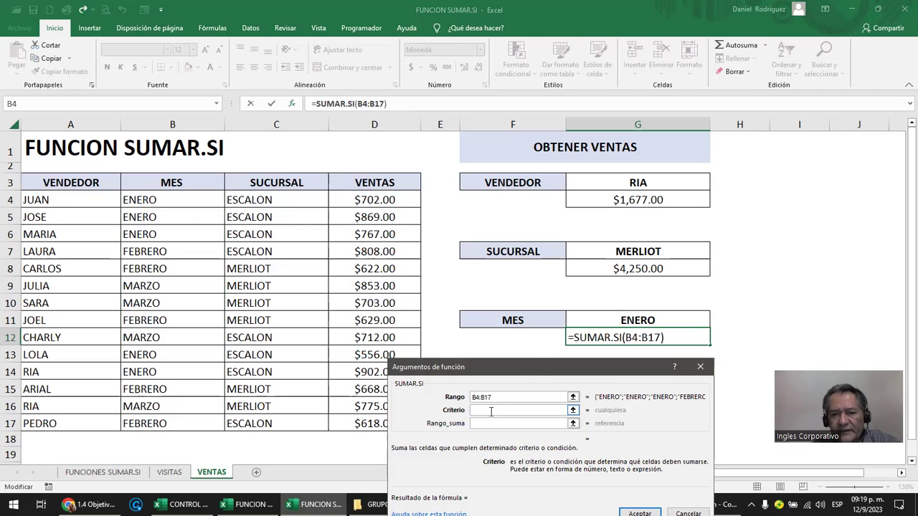
click(628, 319)
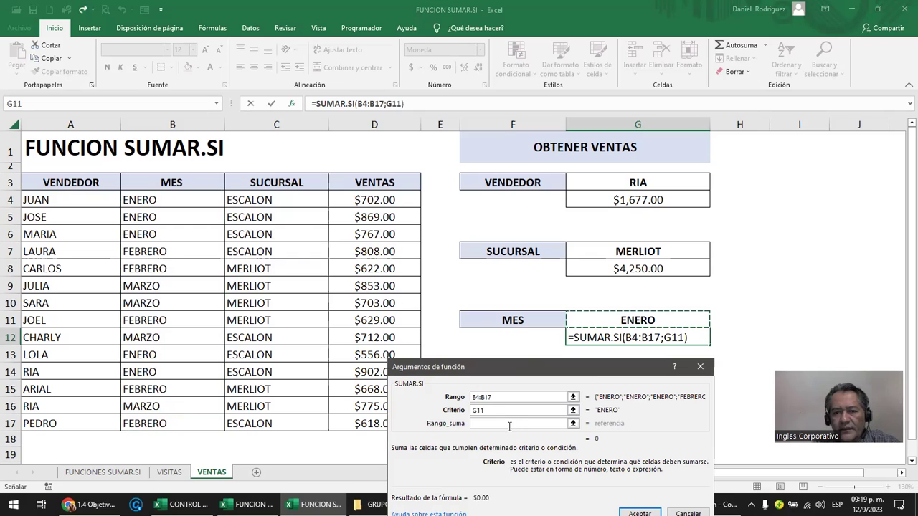
click(508, 426)
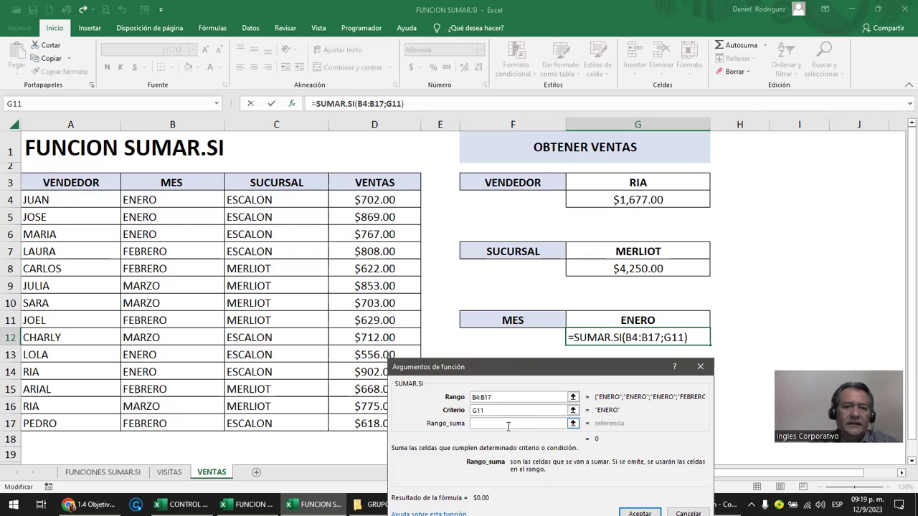
drag(501, 368, 89, 252)
drag(375, 201, 393, 416)
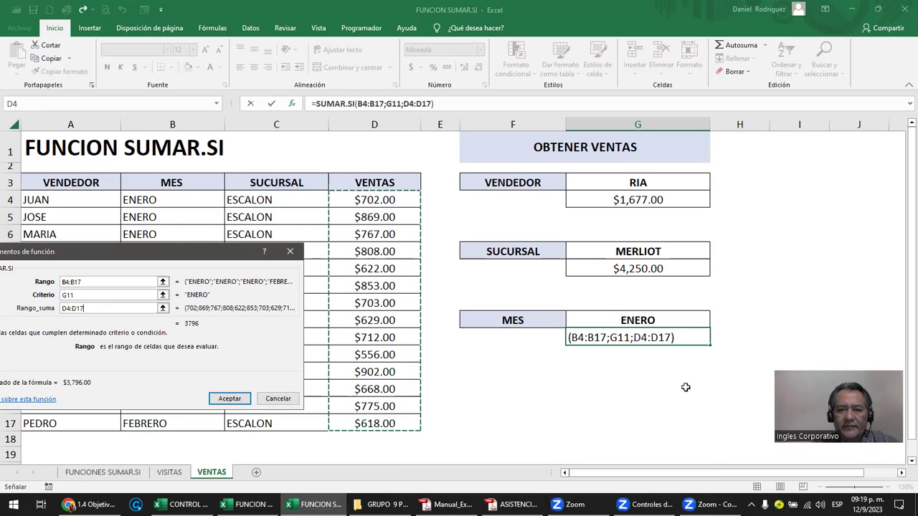
click(231, 398)
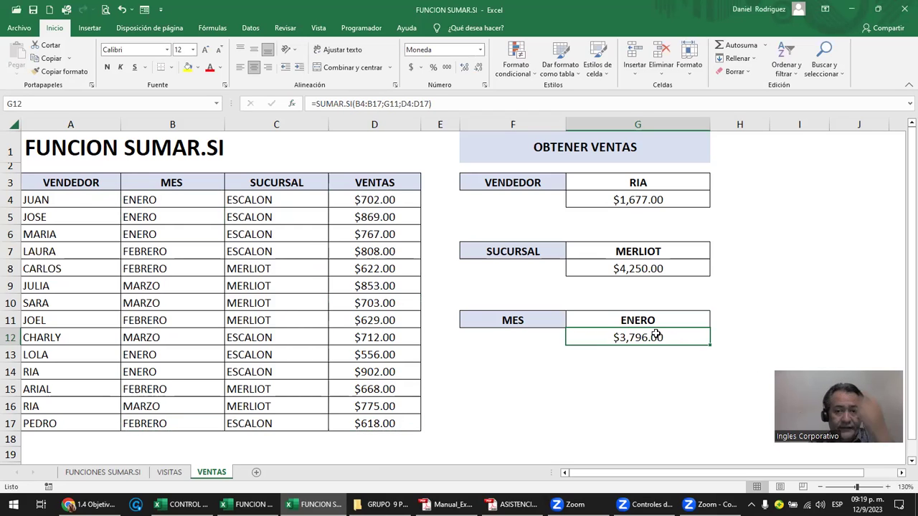
- Change the month criterion in G11 to FEBRERO, then to MARZO, recalculating the total to $3,043.00
click(664, 322)
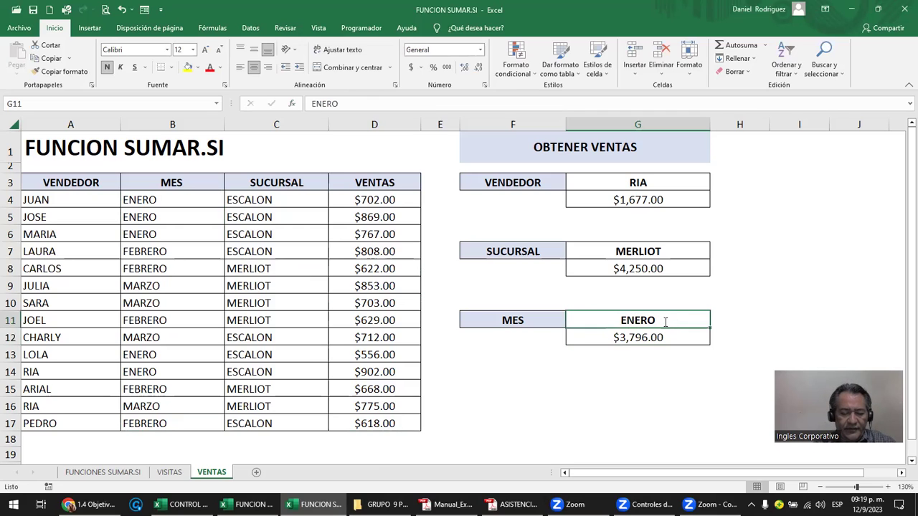
text(FEBRERO)
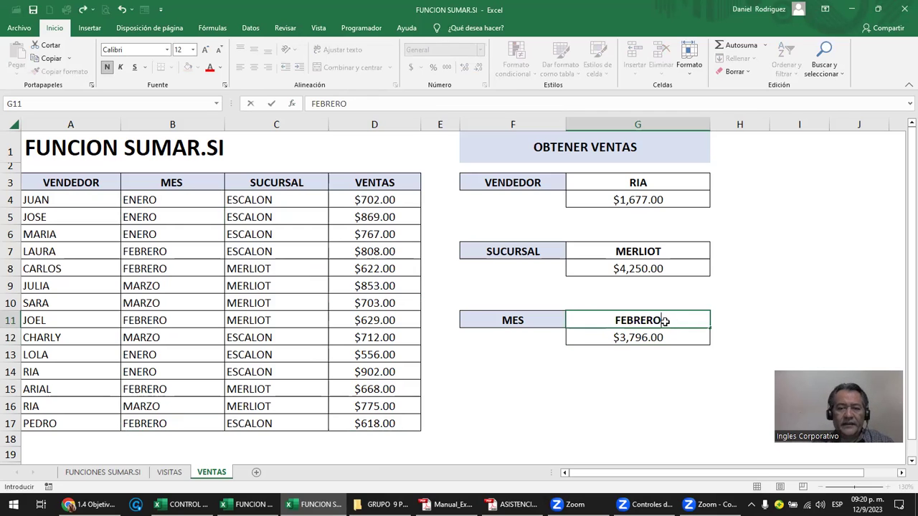
key(Return)
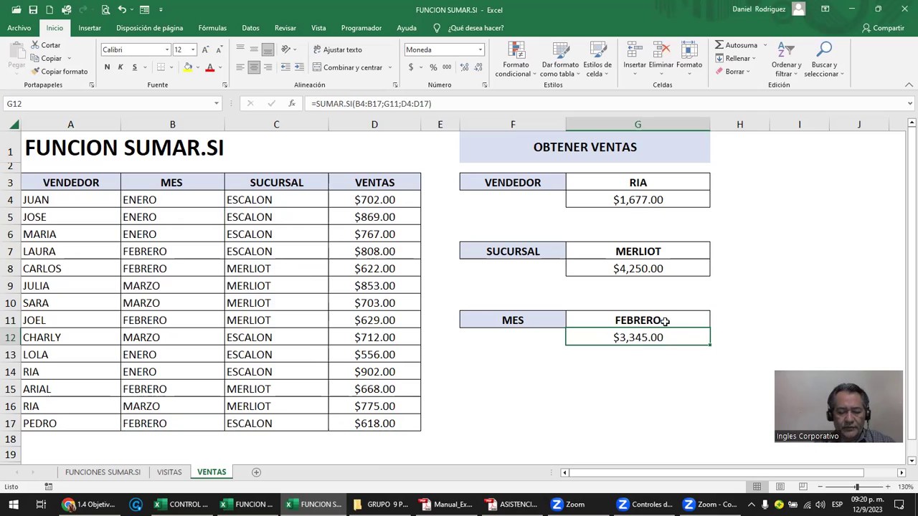
click(664, 321)
text(MARZO)
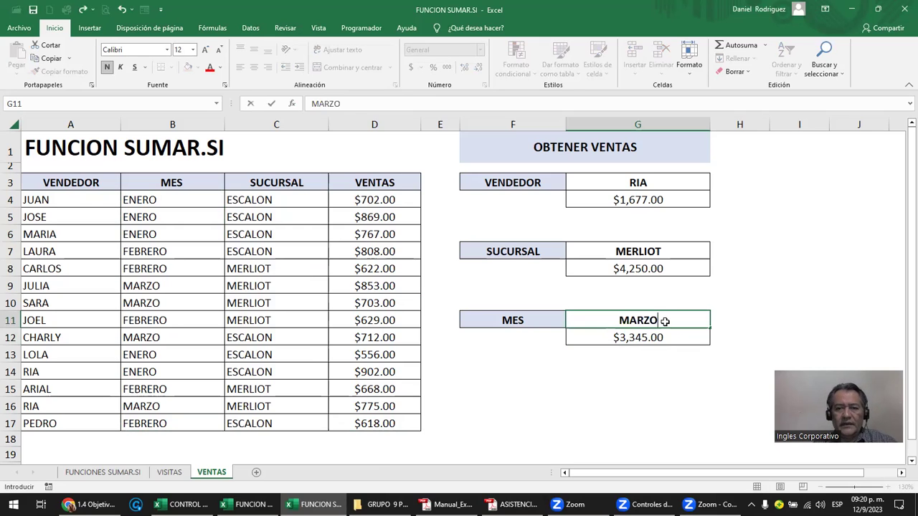
key(Return)
click(657, 323)
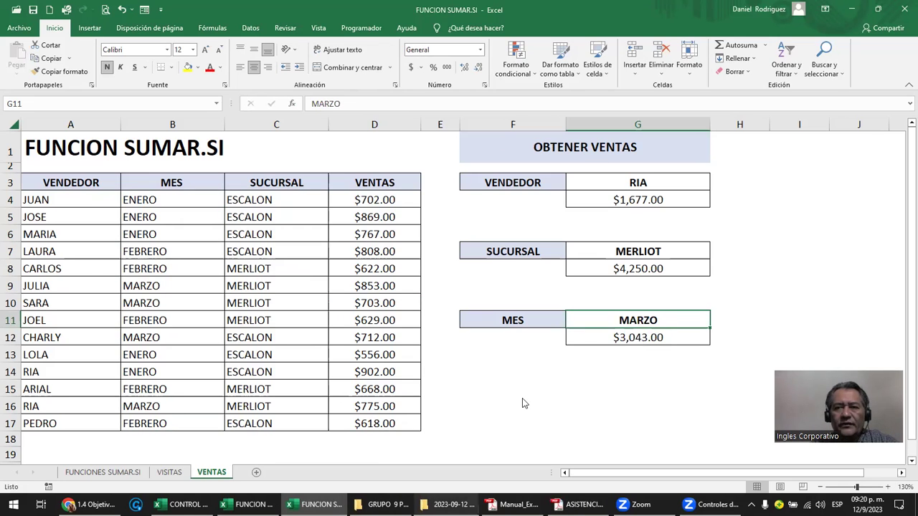
- Close the Zoom recordings folder window and return to the sales workbook
click(849, 11)
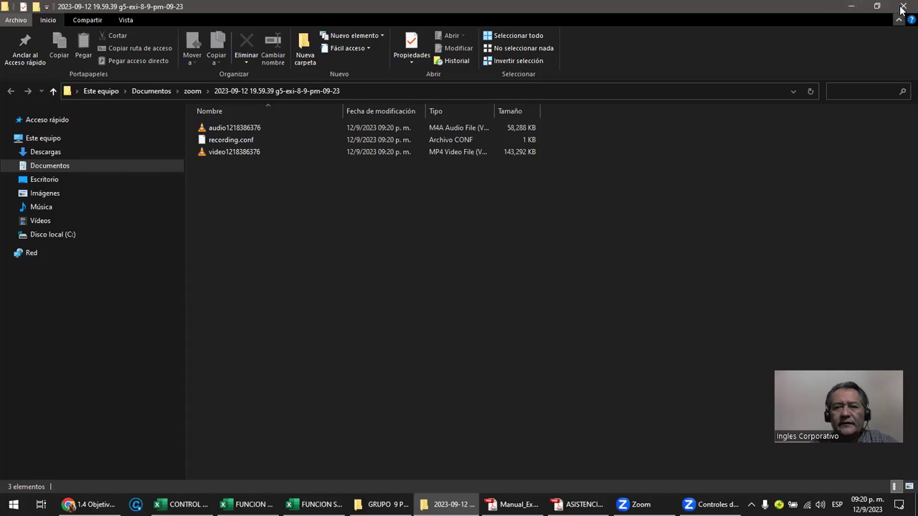
click(902, 9)
click(511, 335)
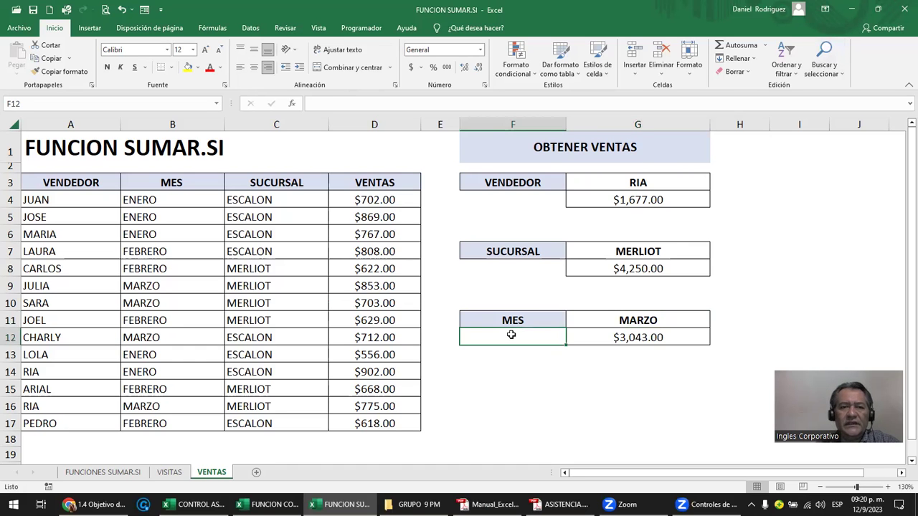
- Review the MES column, the VENDEDOR, SUCURSAL and MES summaries, and their RIA, MERLIOT and MARZO totals
click(147, 185)
click(506, 181)
click(666, 185)
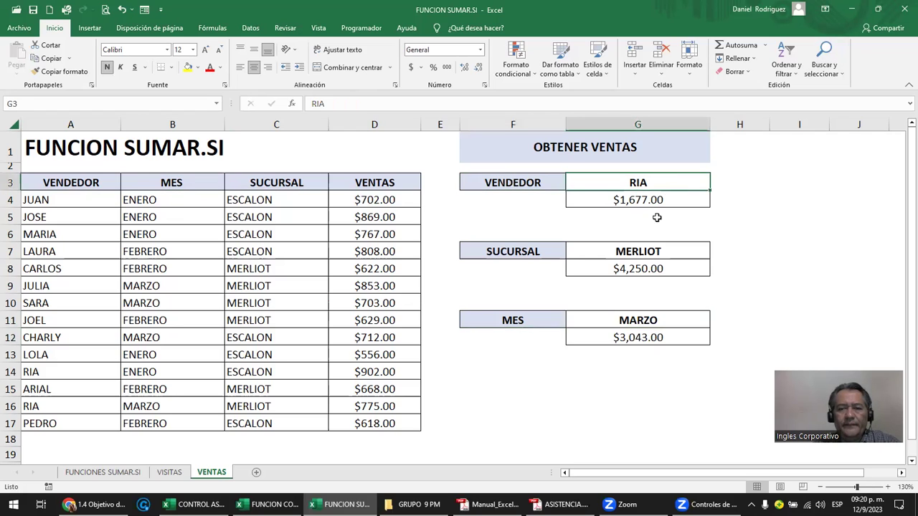
click(542, 184)
click(534, 253)
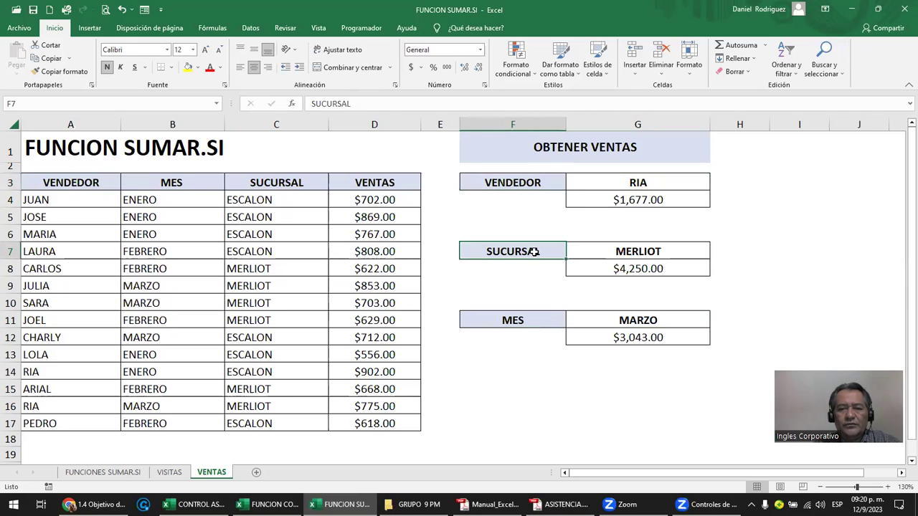
click(532, 319)
click(618, 338)
click(617, 269)
click(637, 197)
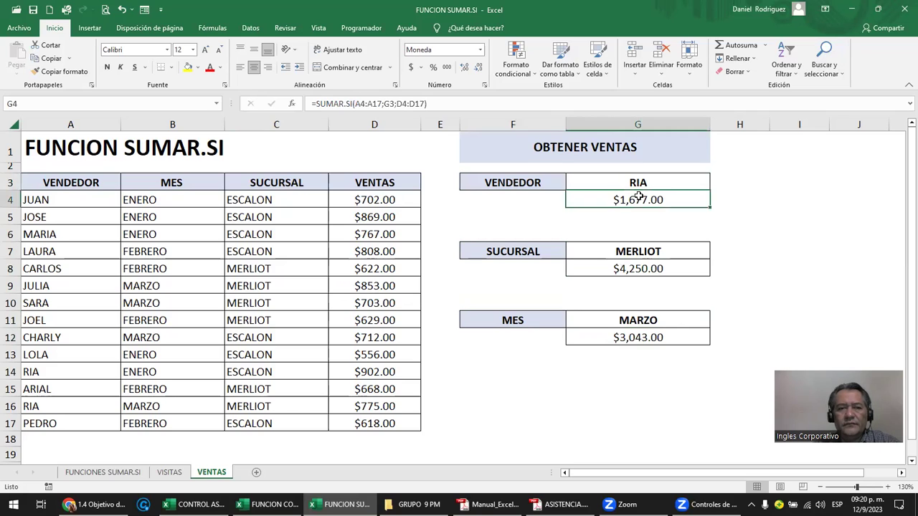
click(495, 353)
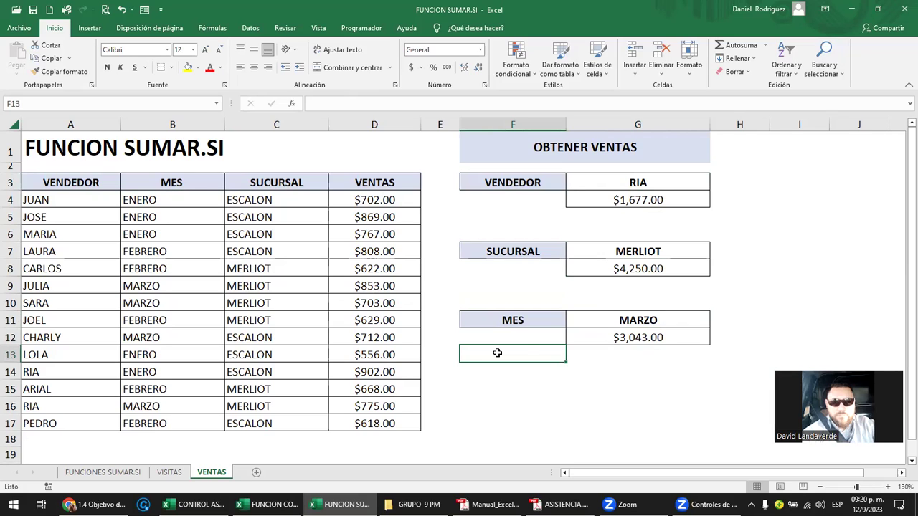
- Inspect the ranges in RIA's total formula in G4, then delete it
double_click(643, 200)
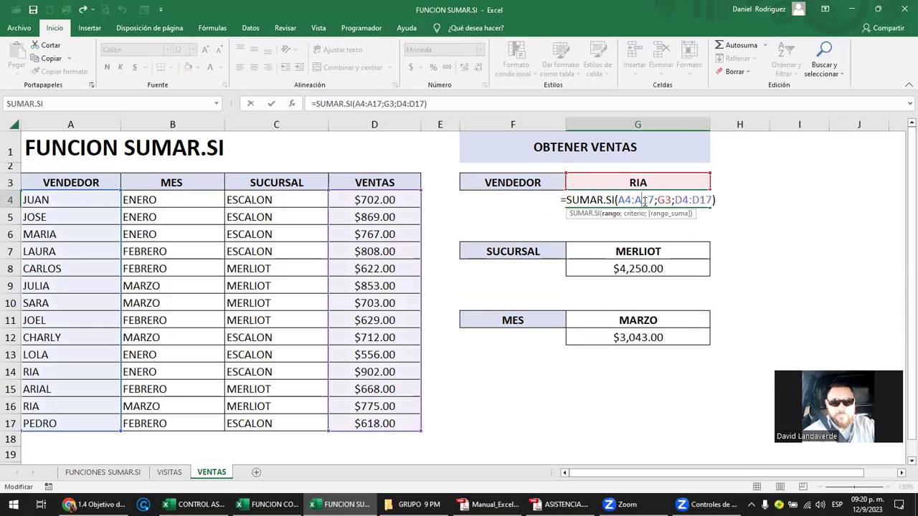
click(524, 215)
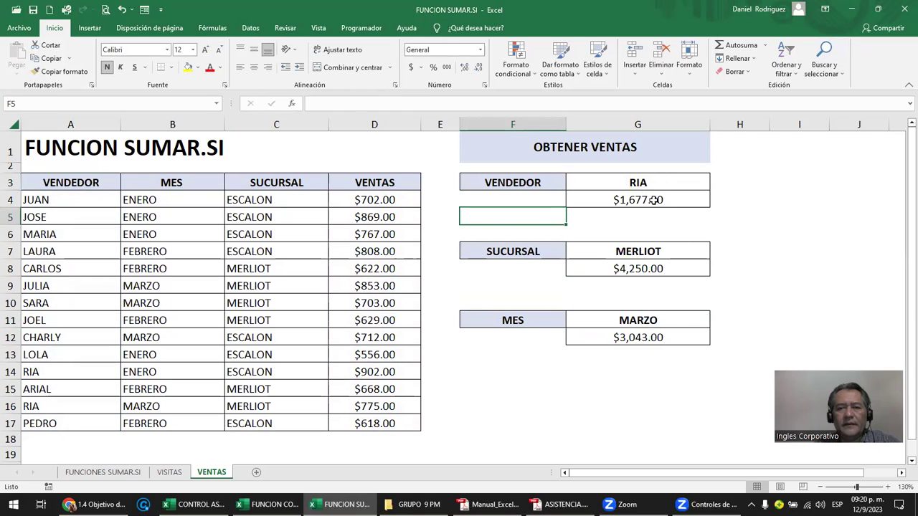
double_click(654, 200)
key(Escape)
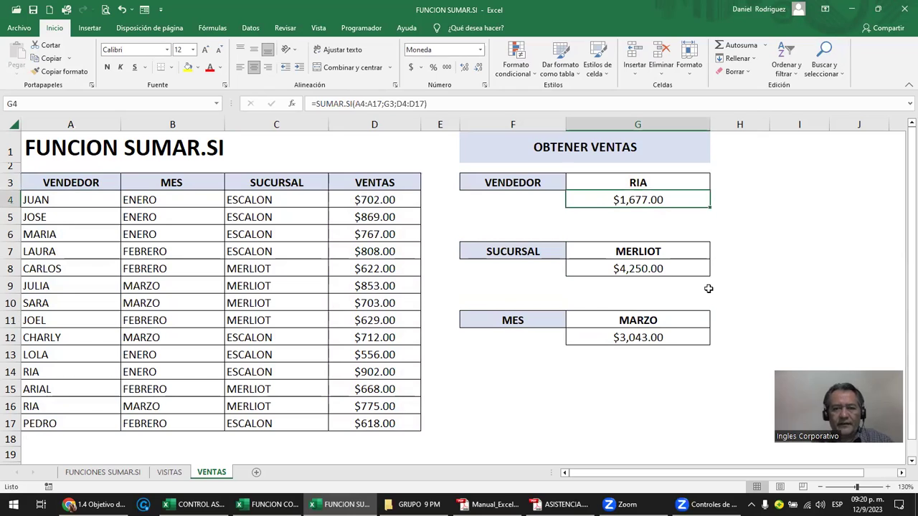
key(Delete)
key(Up)
key(Down)
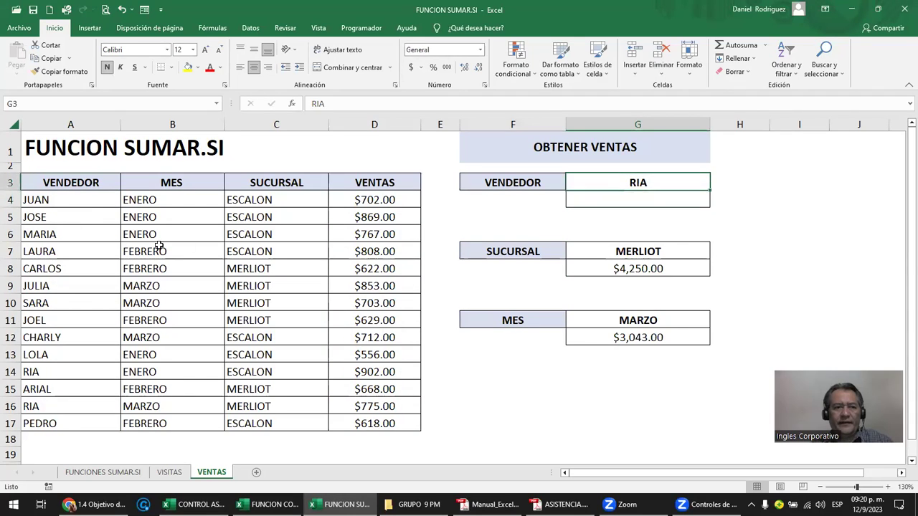
- Point out the seller names A4:A17 and the RIA criterion in G3, then select G4
click(37, 198)
drag(50, 218, 52, 423)
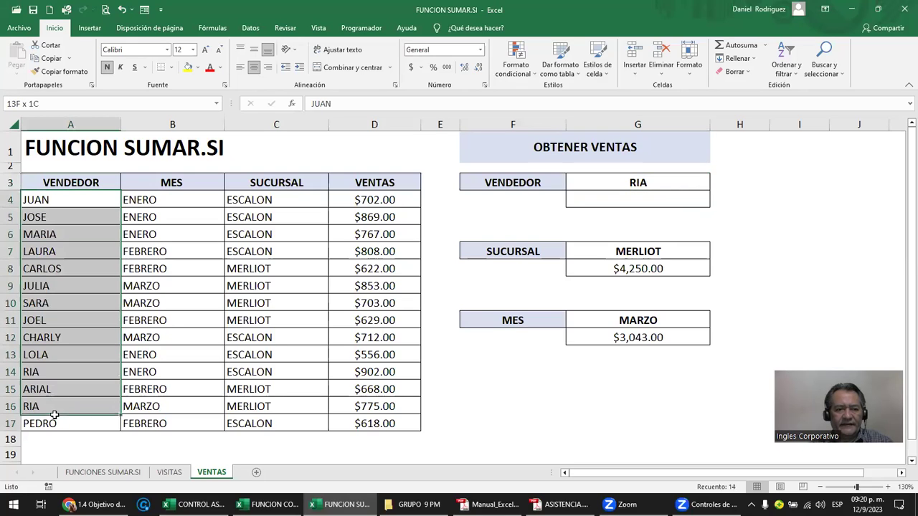
click(55, 214)
click(72, 404)
click(637, 185)
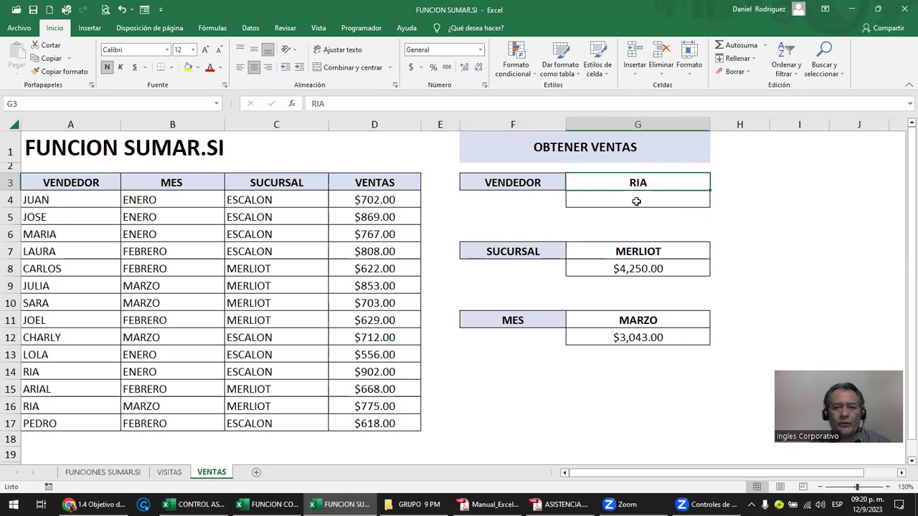
click(637, 201)
- Enter =SUMAR.SI(A4:A17;G3;D4:D17) in G4, giving RIA's total of $1,677.00
text(=)
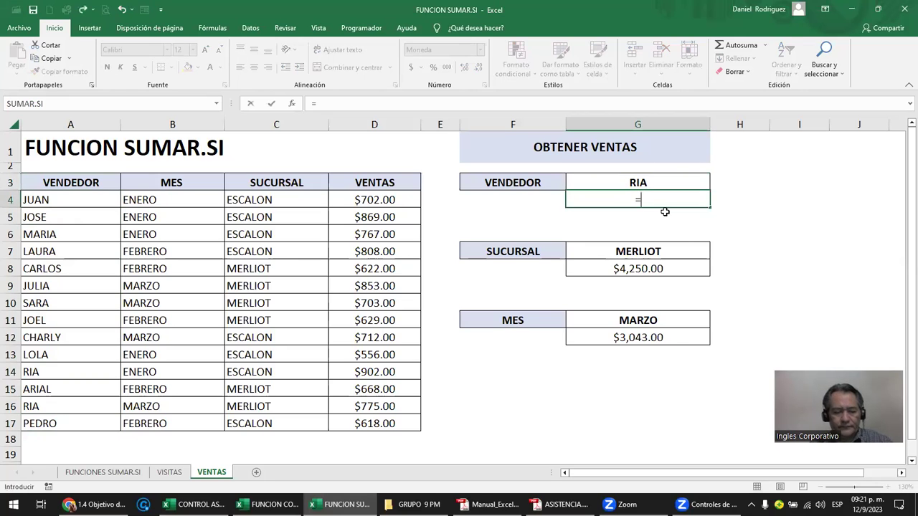
text(SUMAR.SI)
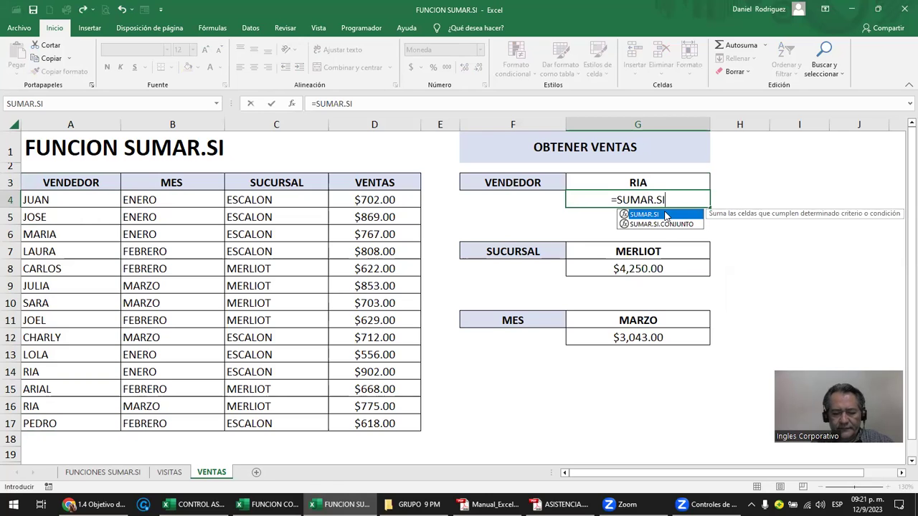
text(()
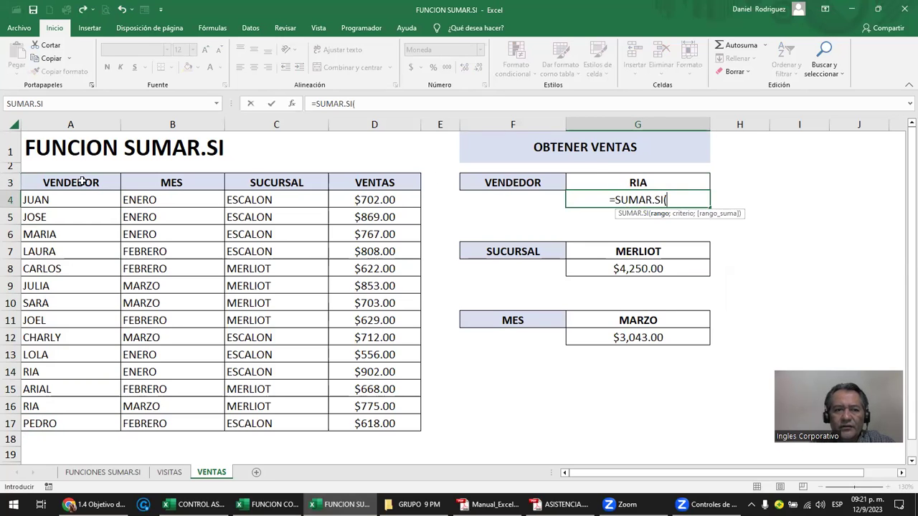
drag(64, 199, 65, 425)
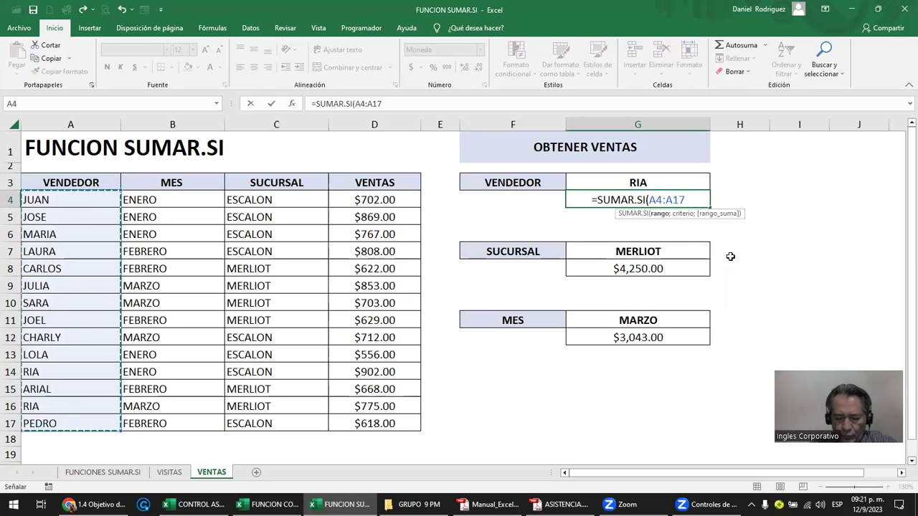
text(;)
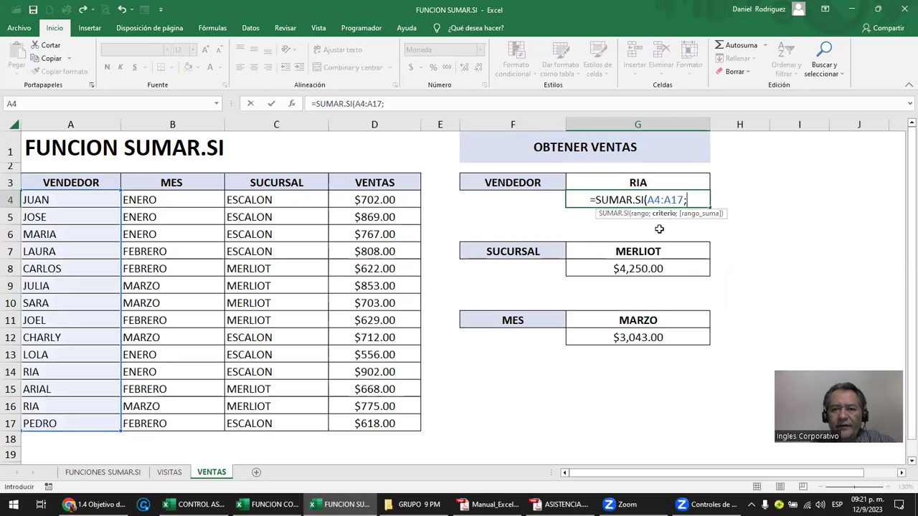
click(621, 183)
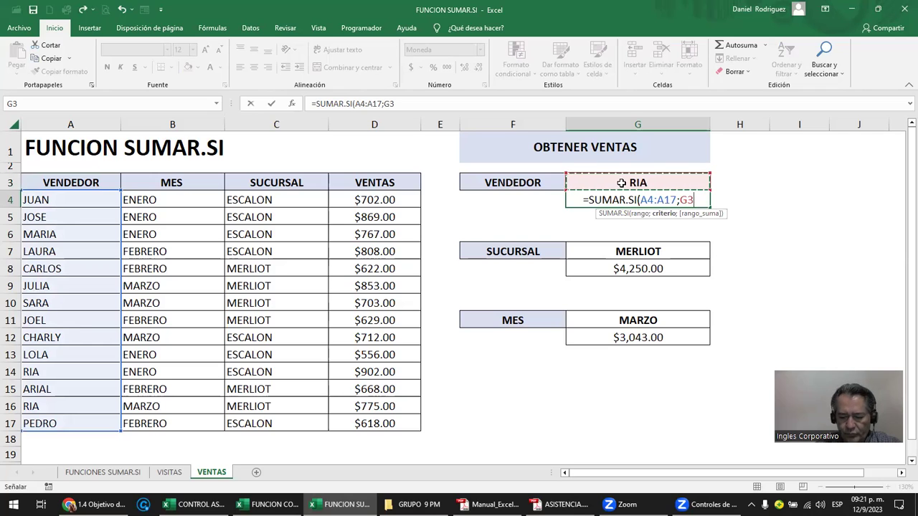
text(;)
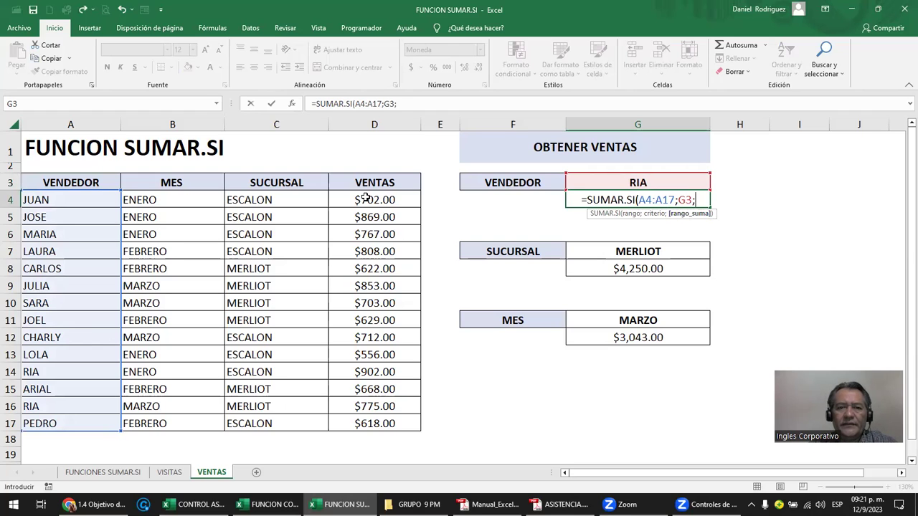
drag(365, 199, 364, 415)
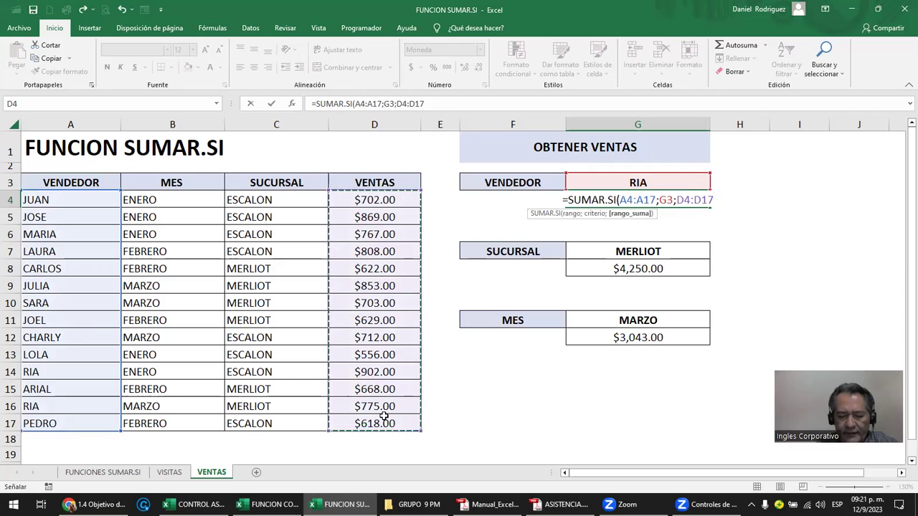
text())
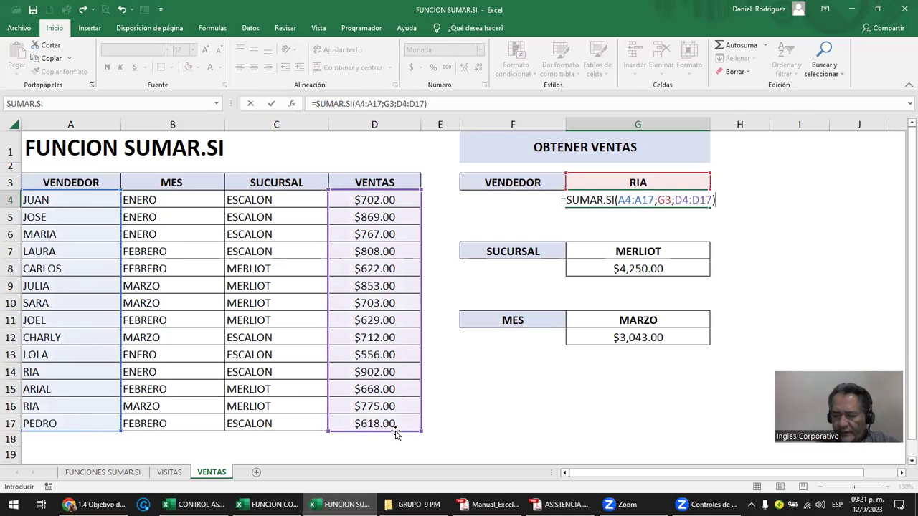
key(Return)
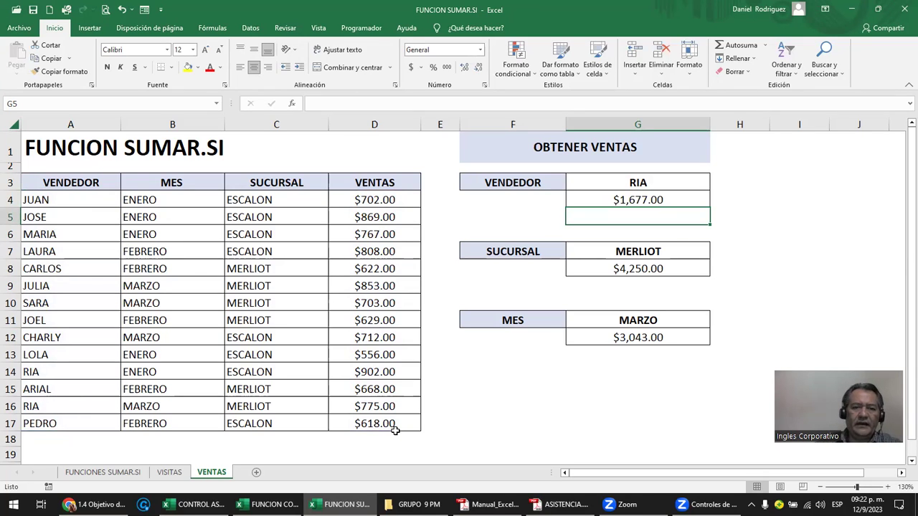
- Change the A14 seller from RIA to JOEL, dropping RIA's total to $775.00
click(373, 369)
click(84, 372)
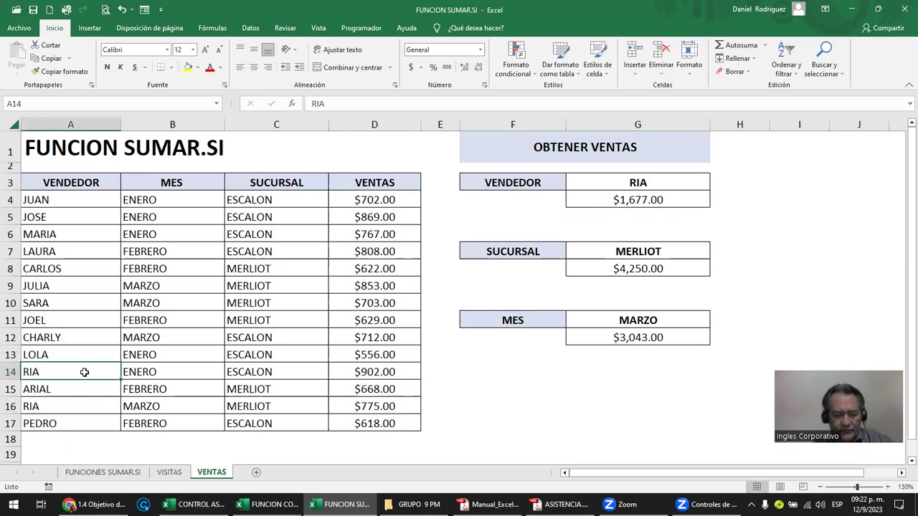
text(JOEL)
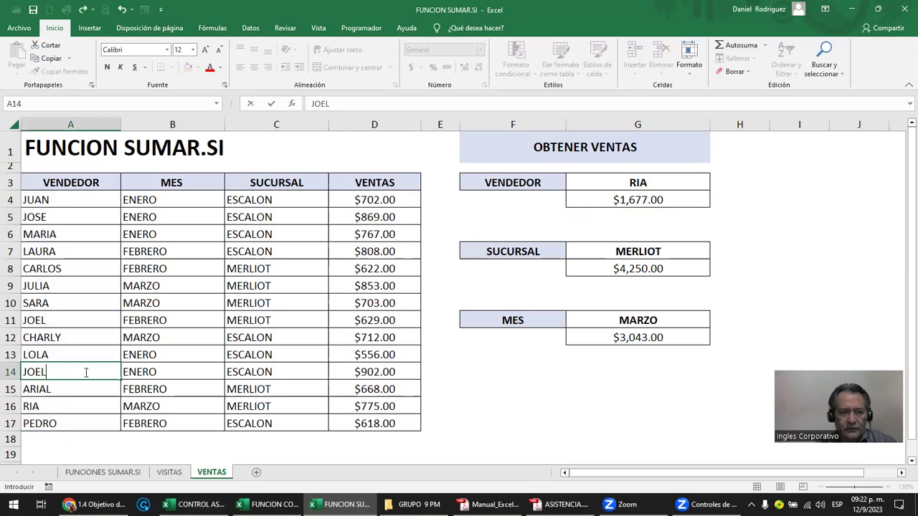
key(Return)
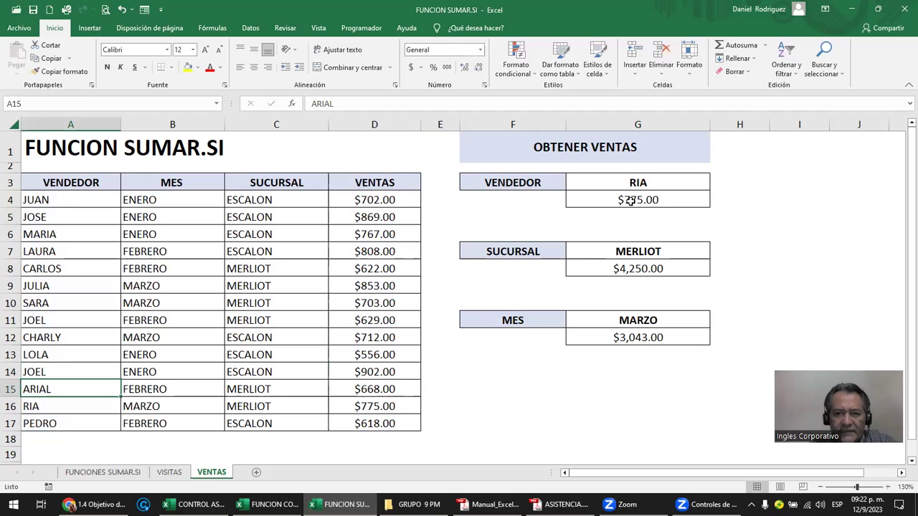
click(651, 200)
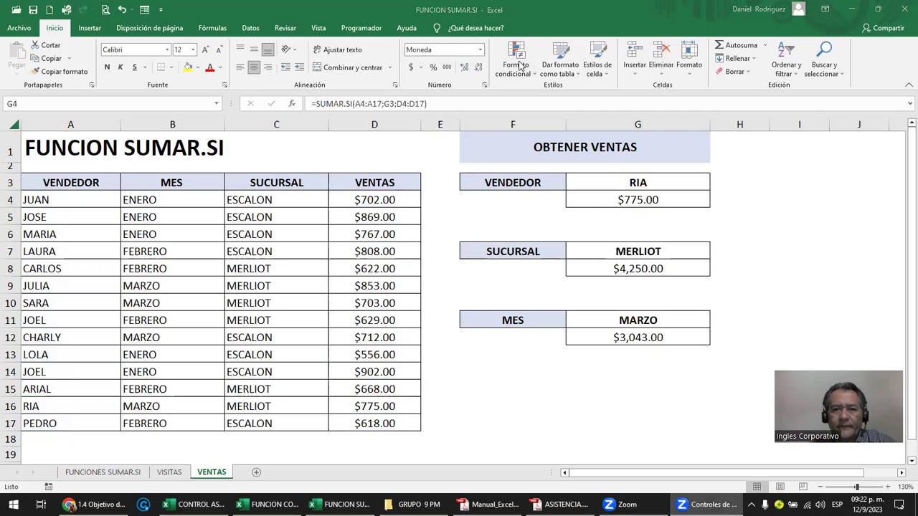
click(626, 204)
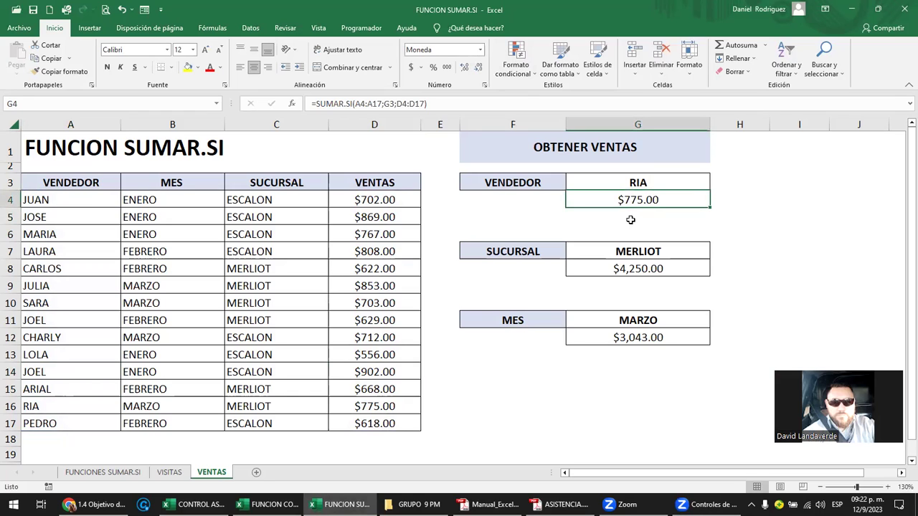
click(630, 219)
- Change the sum range in RIA's total formula from D4:D17 to C4:C17, now returning $0.00
double_click(637, 200)
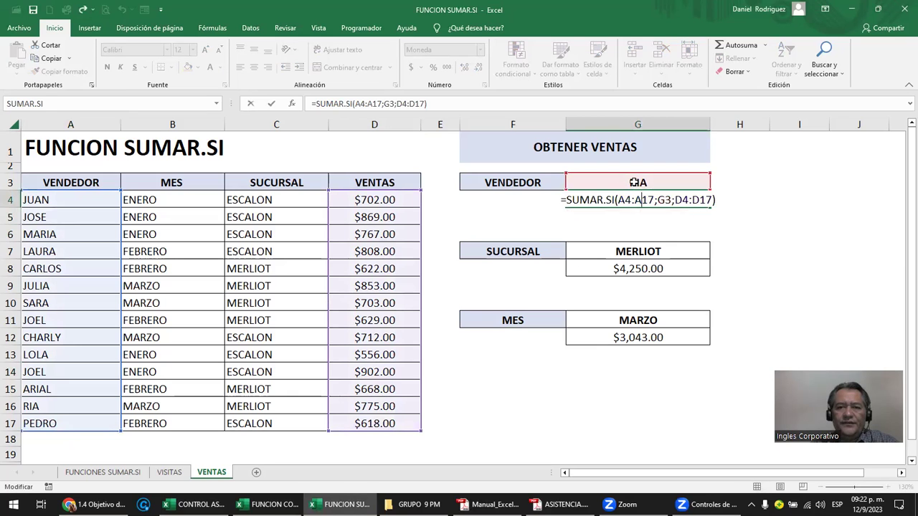
key(Return)
click(637, 201)
double_click(637, 201)
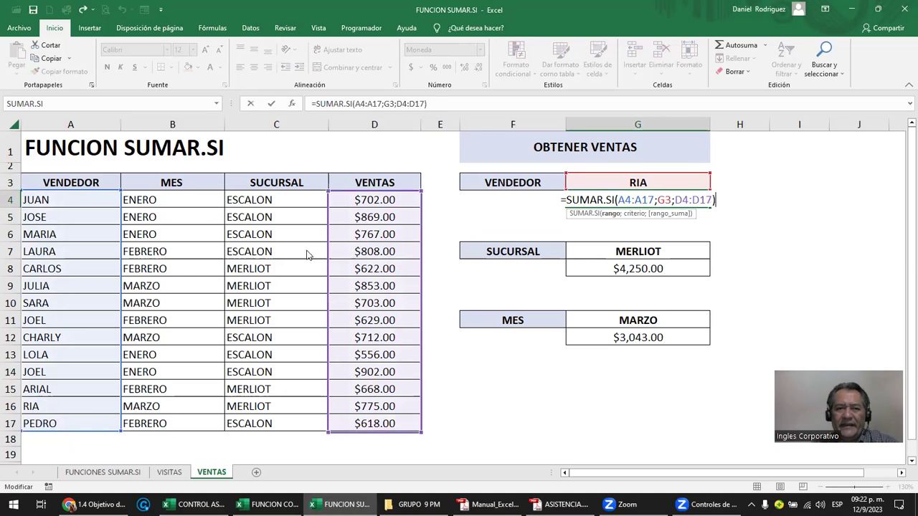
drag(420, 260, 287, 245)
key(Return)
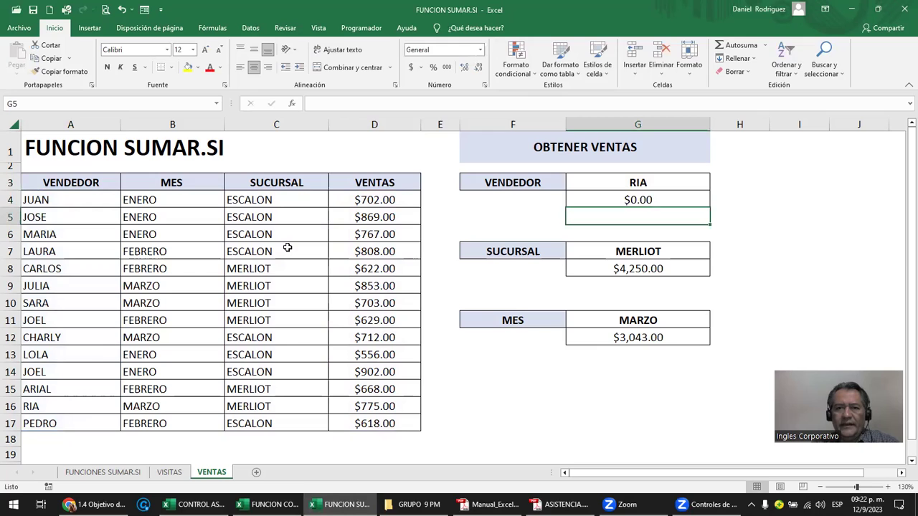
double_click(648, 200)
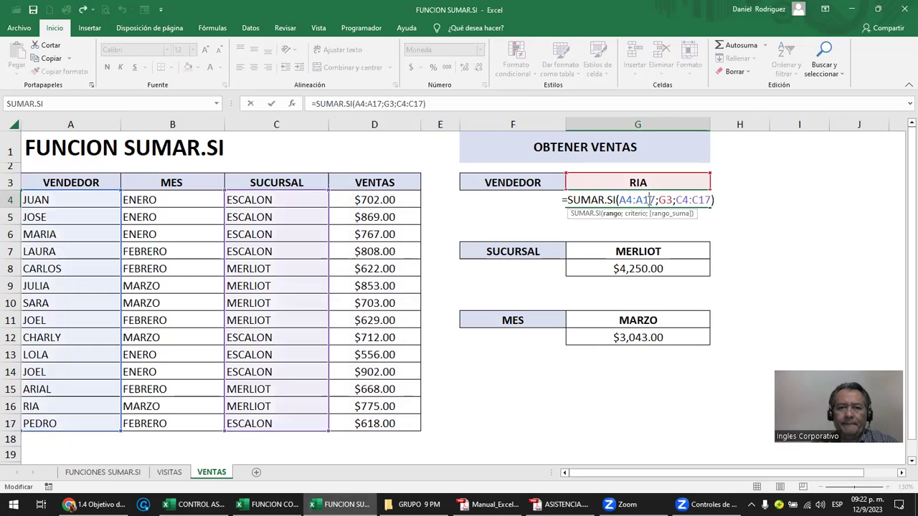
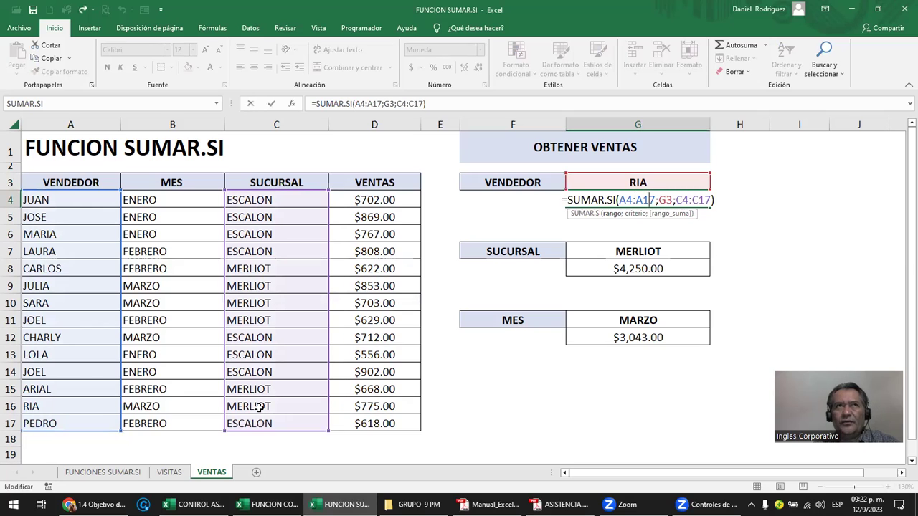
- Enter the sample value A in scratch cells G16 and F16
click(600, 401)
text(A)
key(Return)
click(598, 400)
key(Left)
text(A)
key(Return)
- Enter =SUMA(F16:G16) in H16 and review its range
click(598, 400)
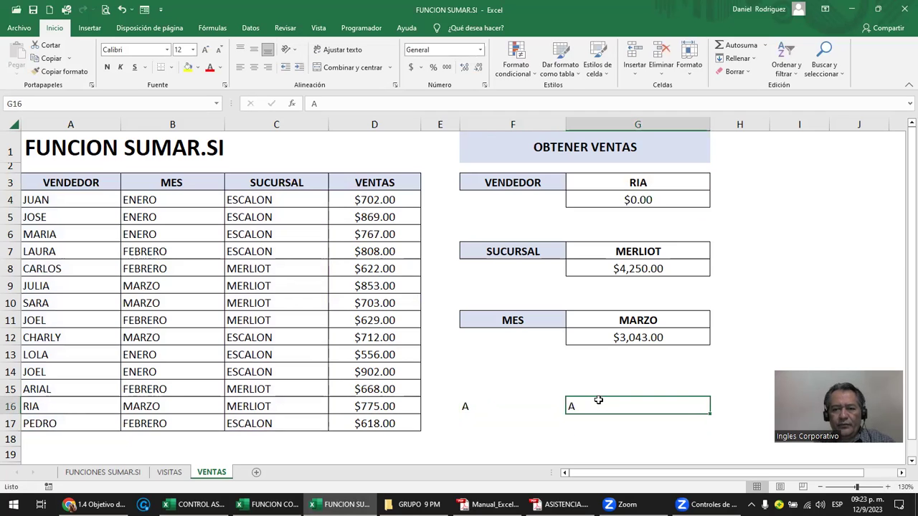
key(Right)
text(=)
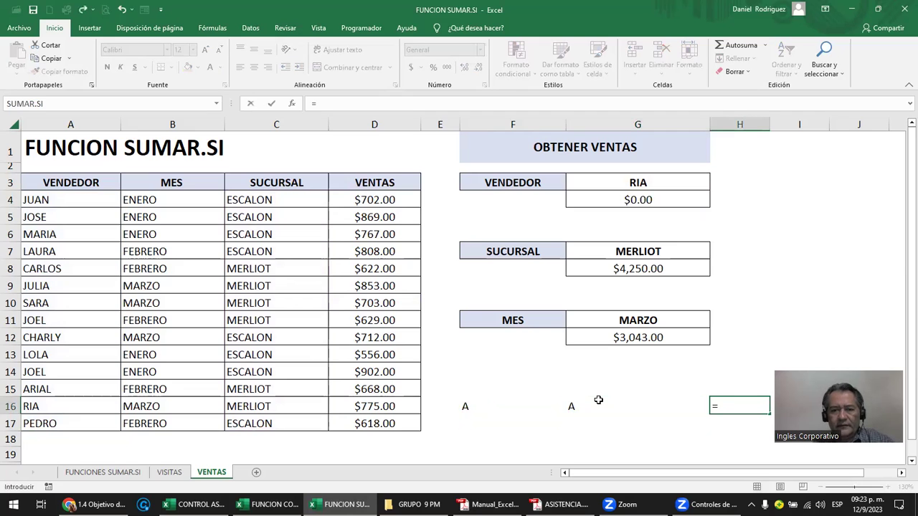
text(SUMA)
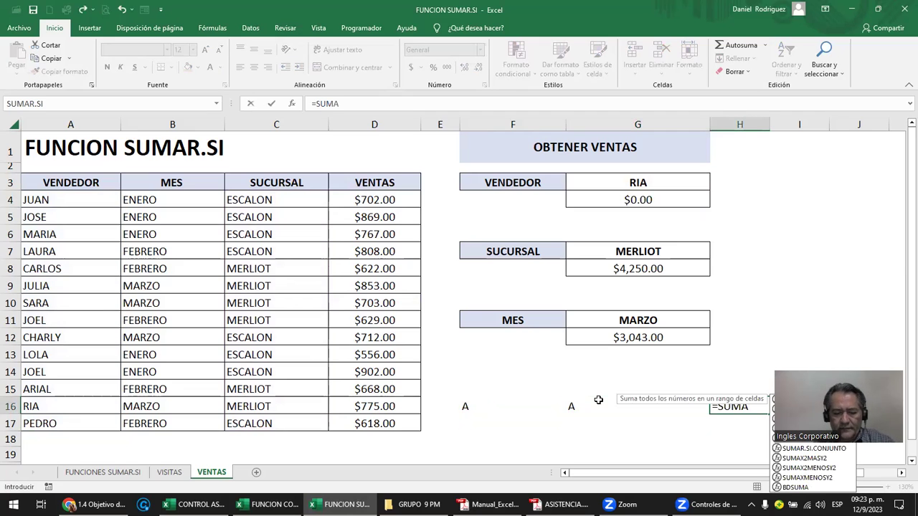
text(()
drag(463, 410, 572, 401)
key(Return)
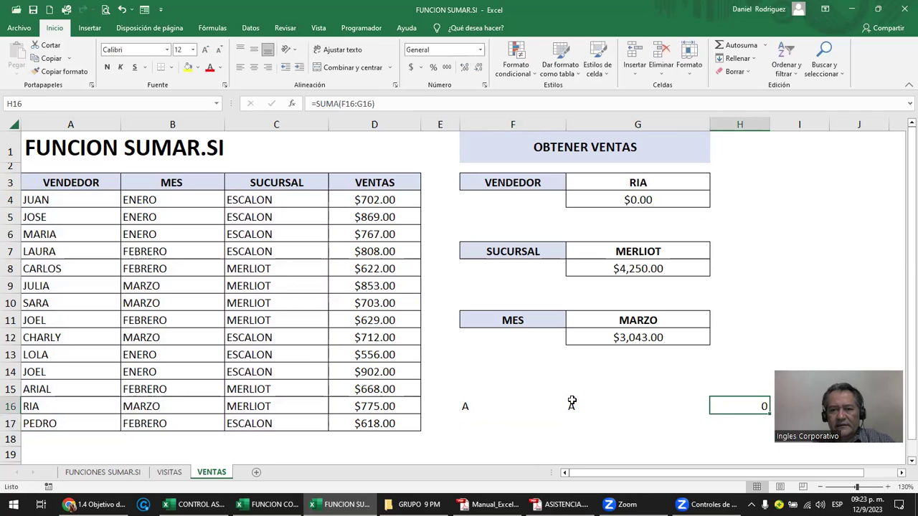
key(F2)
key(Return)
key(Escape)
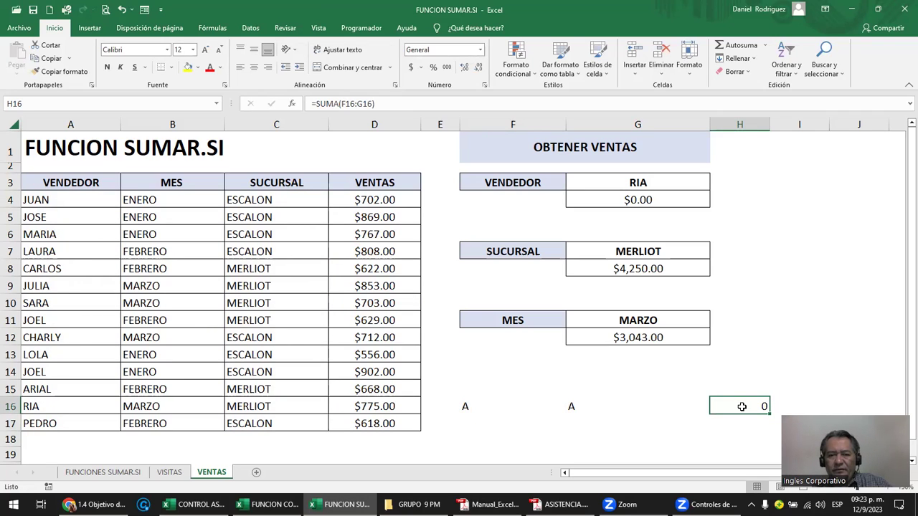
- Clear the scratch cells F16:H16
drag(465, 406, 574, 407)
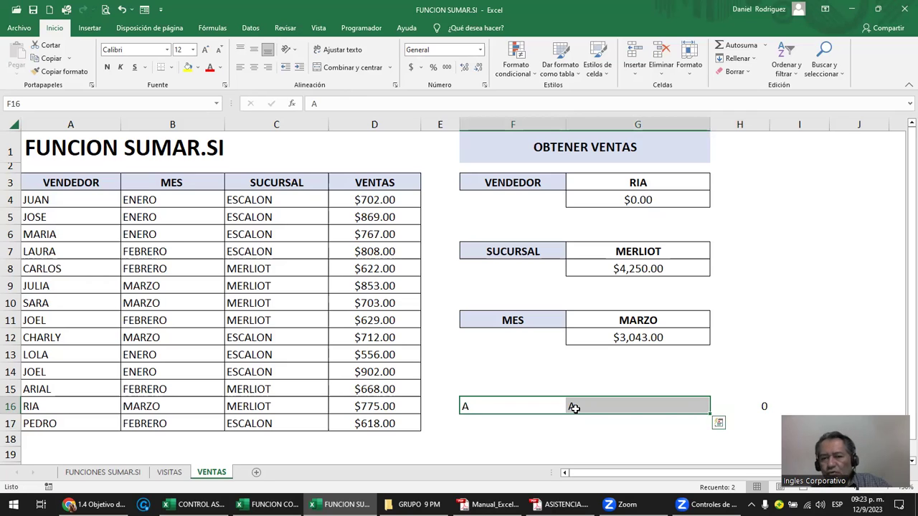
drag(478, 404, 748, 410)
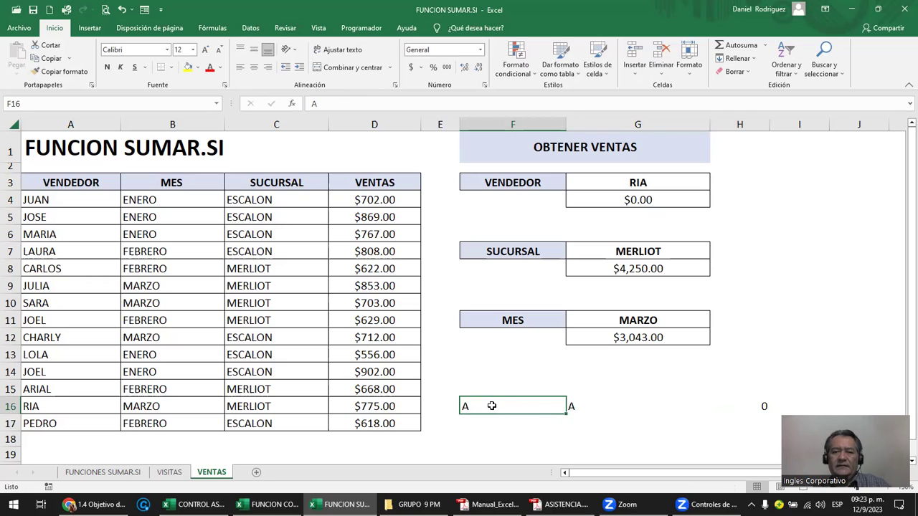
key(Delete)
- Shift G4's SUMAR.SI sum range from C4:C17 to D4:D17 so RIA shows $775.00
click(655, 199)
double_click(655, 199)
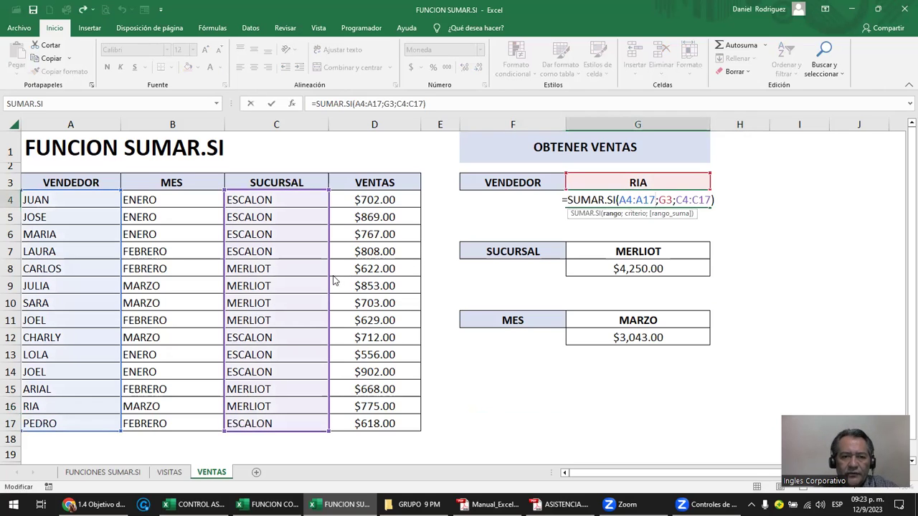
drag(330, 278, 373, 279)
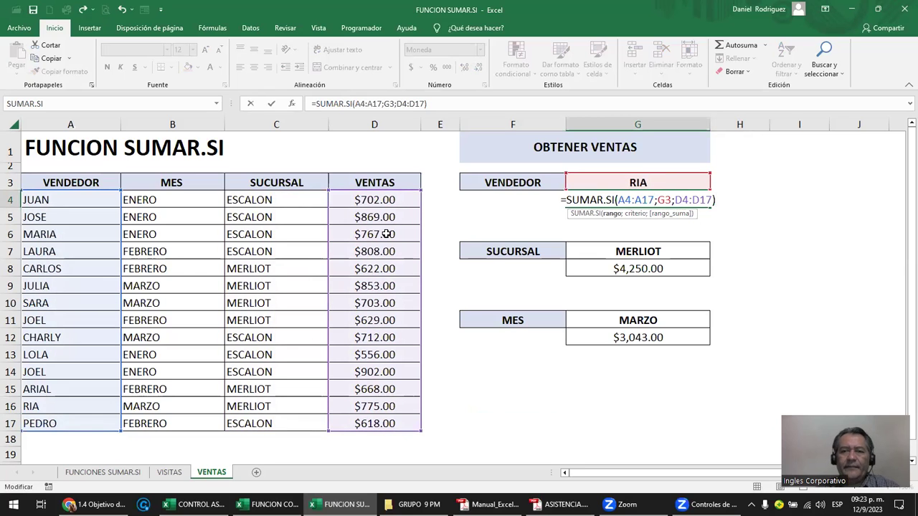
key(Return)
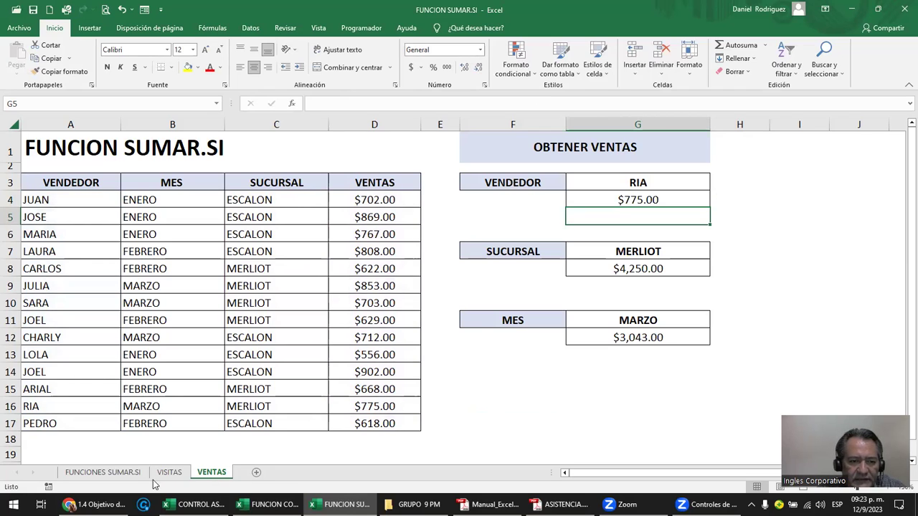
- Go to the FUNCIONES SUMAR.SI sheet and review the product table A3:G15 and its TOTAL formula
click(111, 474)
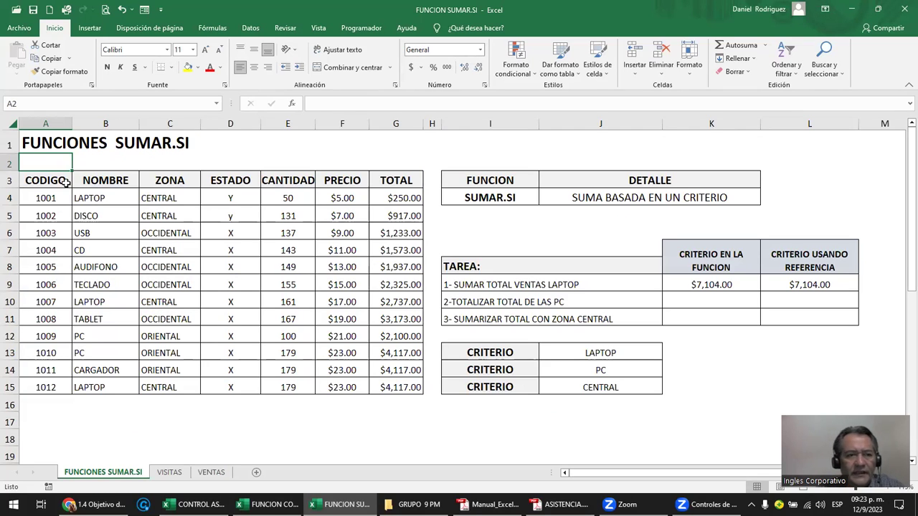
drag(52, 183, 380, 387)
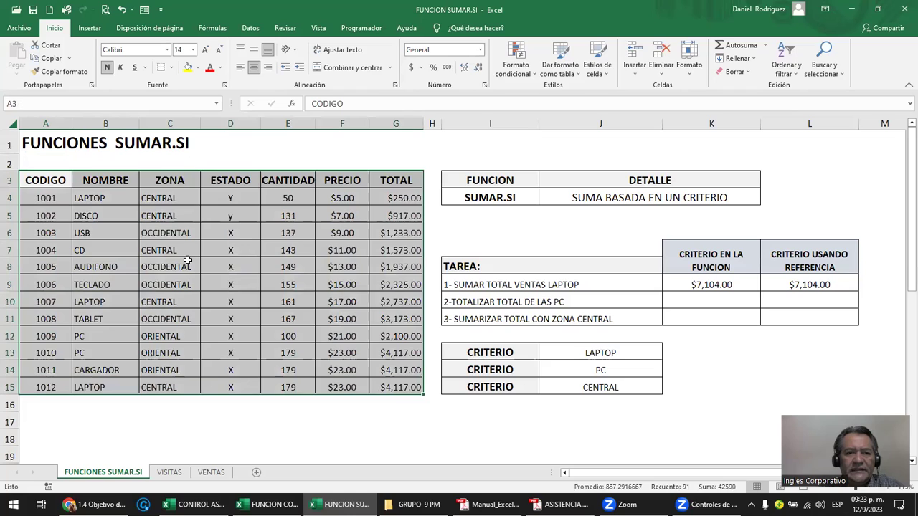
click(55, 185)
click(106, 183)
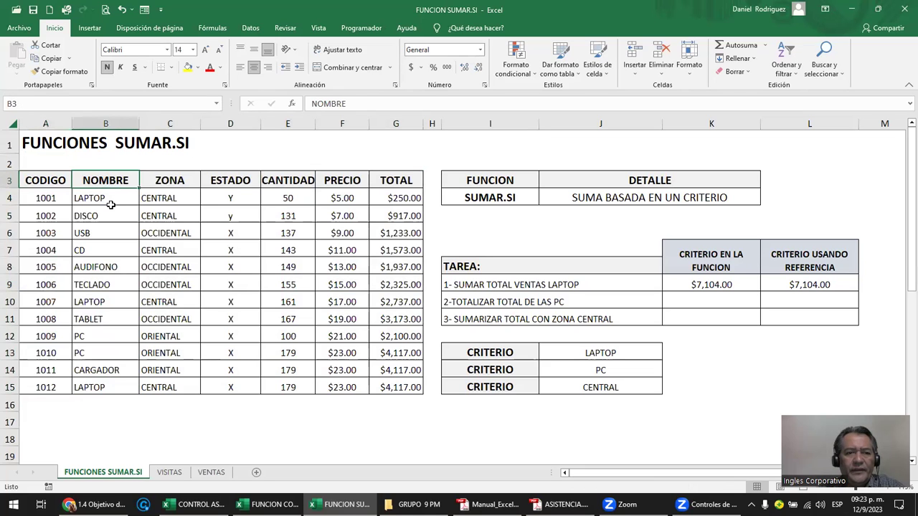
click(170, 187)
click(173, 204)
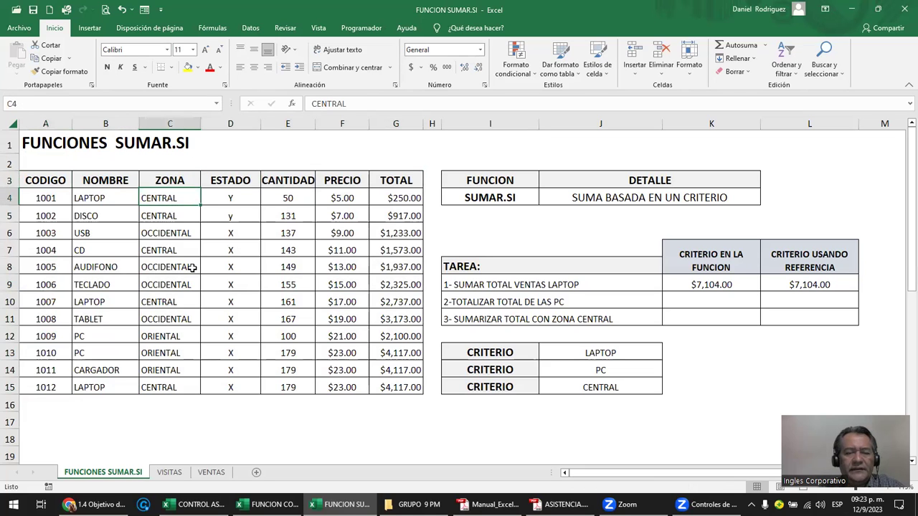
click(240, 178)
click(239, 214)
click(294, 182)
click(294, 197)
click(343, 194)
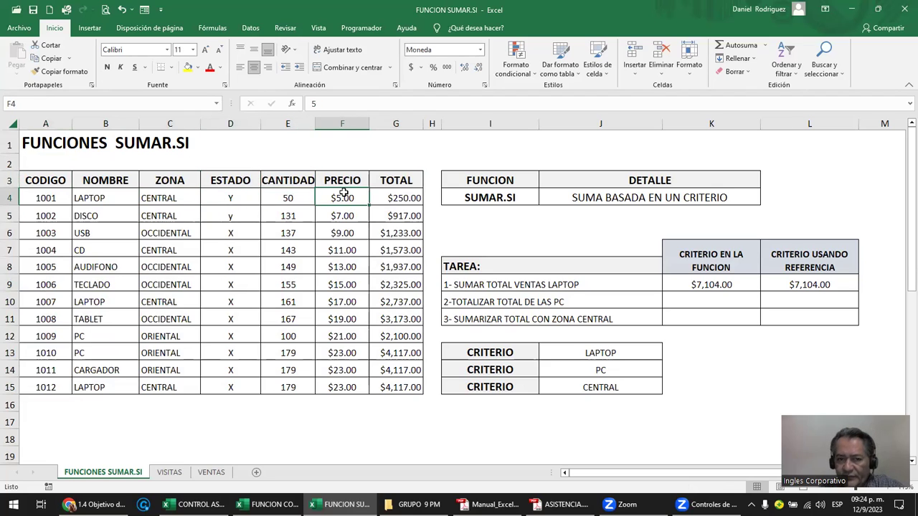
click(405, 198)
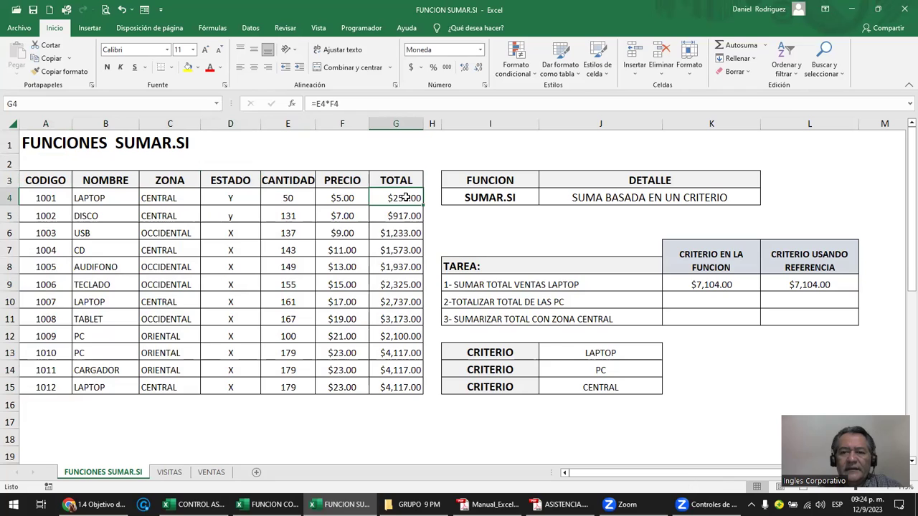
- Review the three SUMAR.SI task descriptions and the LAPTOP formula in K9
click(480, 288)
drag(484, 299, 493, 316)
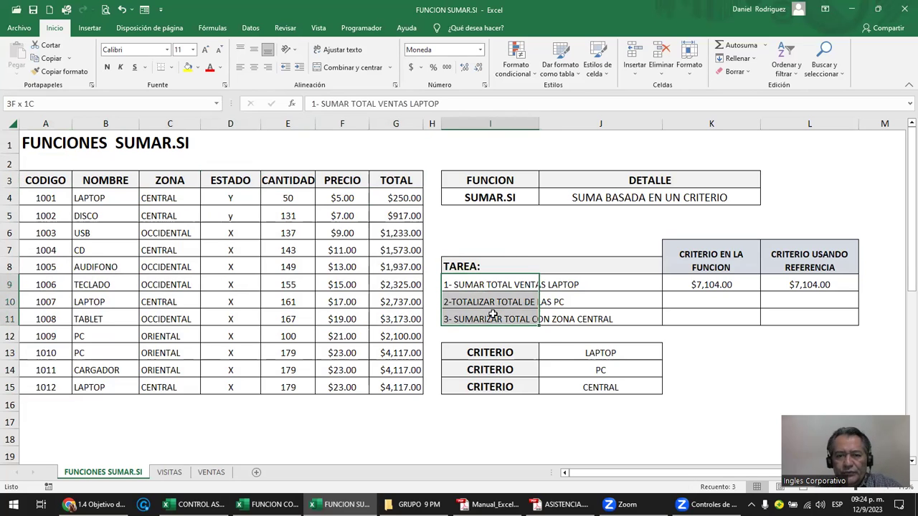
drag(600, 285, 606, 311)
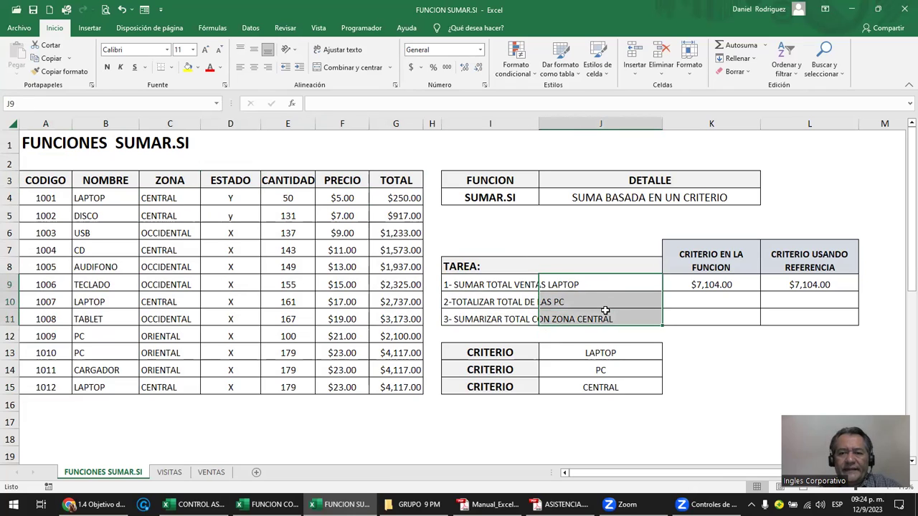
click(706, 284)
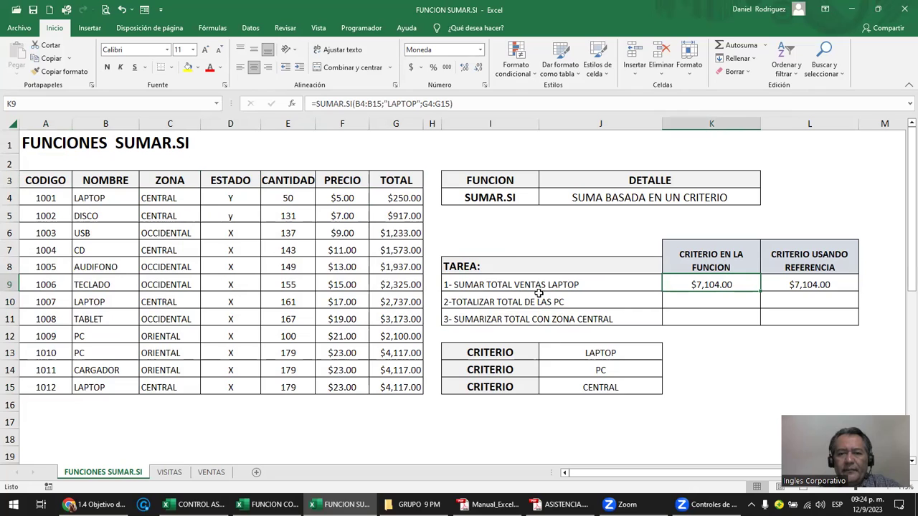
click(83, 200)
ctrl+click(112, 284)
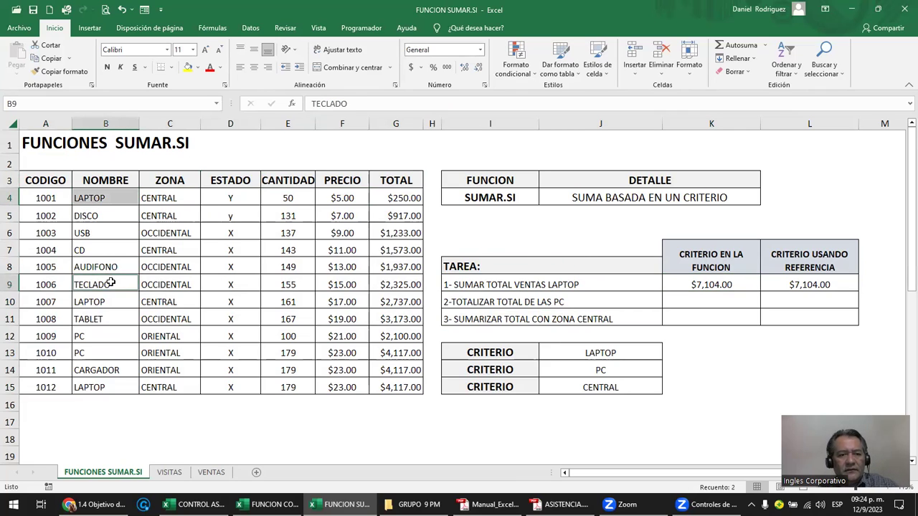
ctrl+click(405, 198)
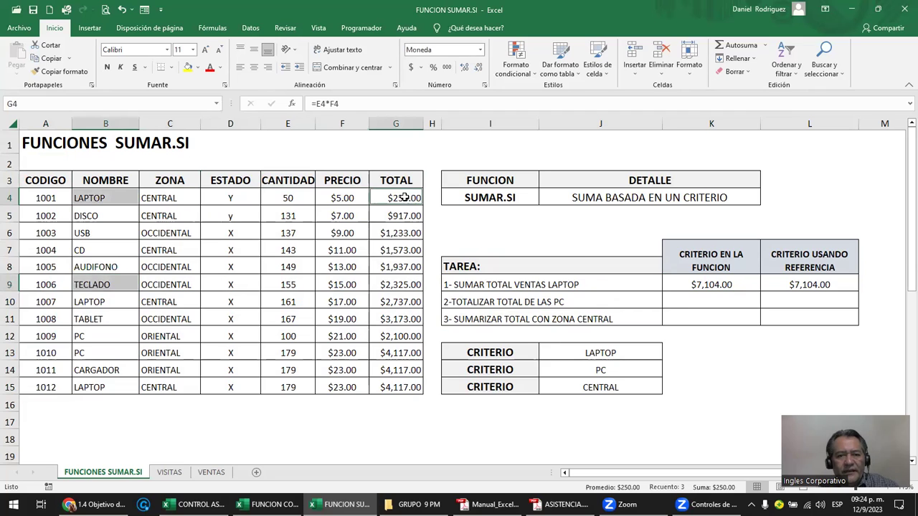
ctrl+click(405, 284)
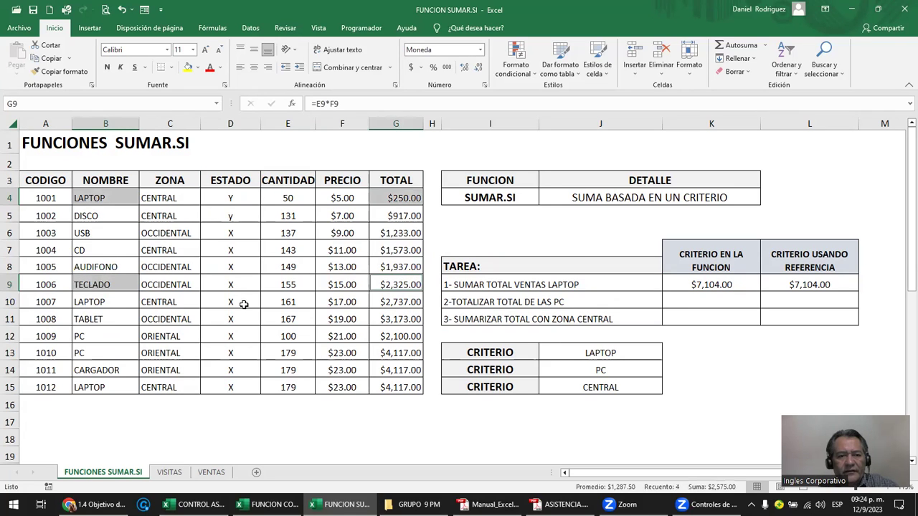
click(101, 302)
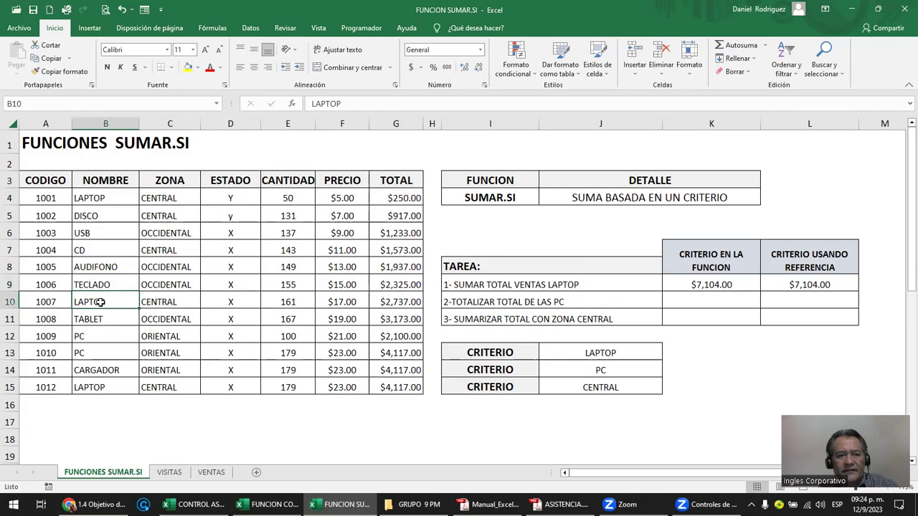
ctrl+click(402, 302)
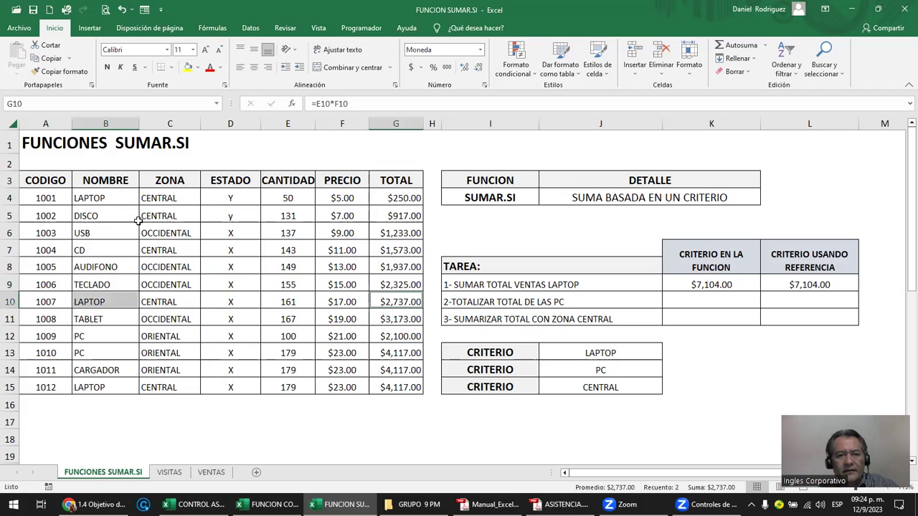
double_click(704, 284)
click(720, 284)
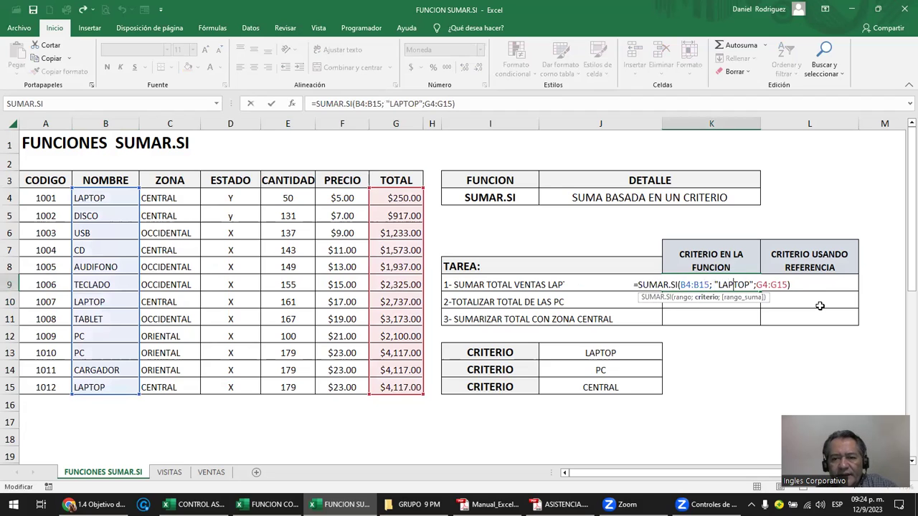
key(Right)
key(Right)
key(Right)
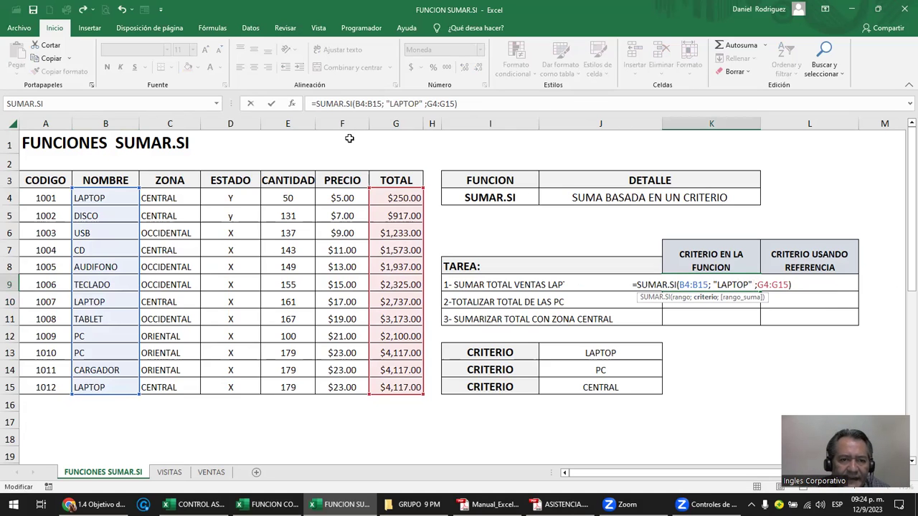
drag(290, 123, 387, 132)
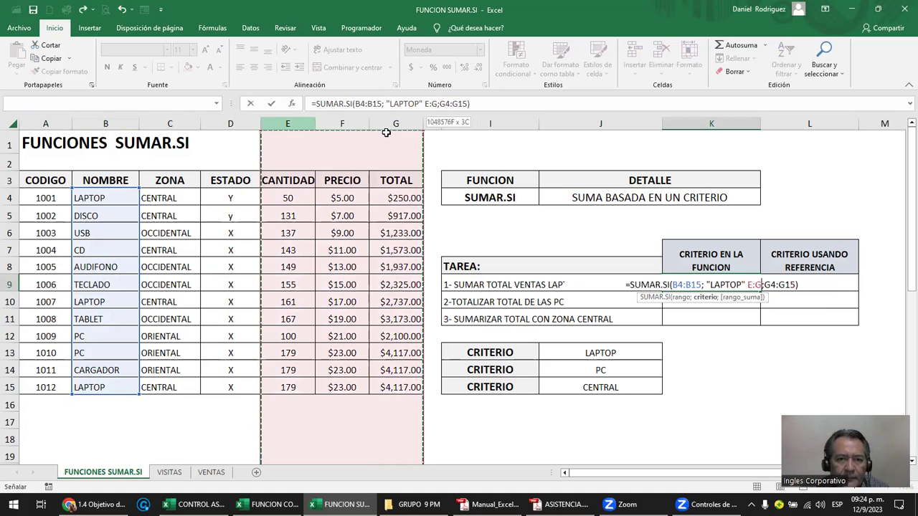
click(399, 198)
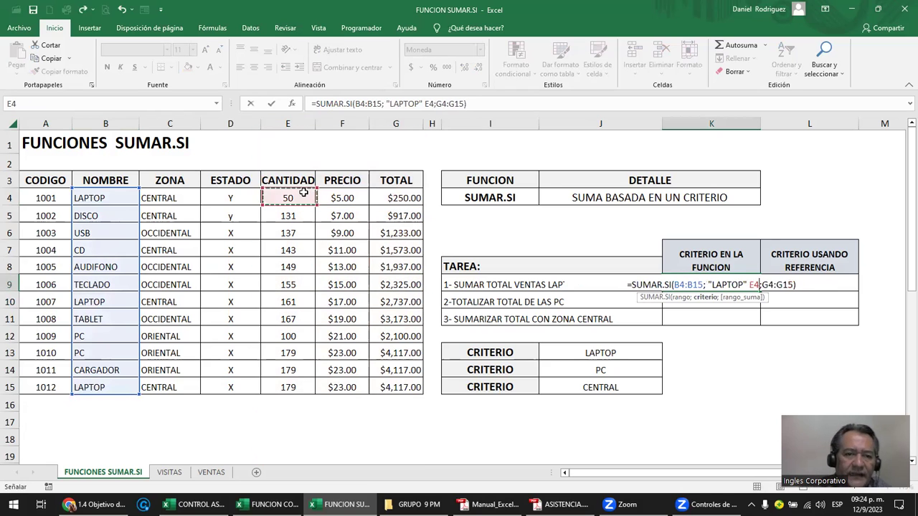
key(Return)
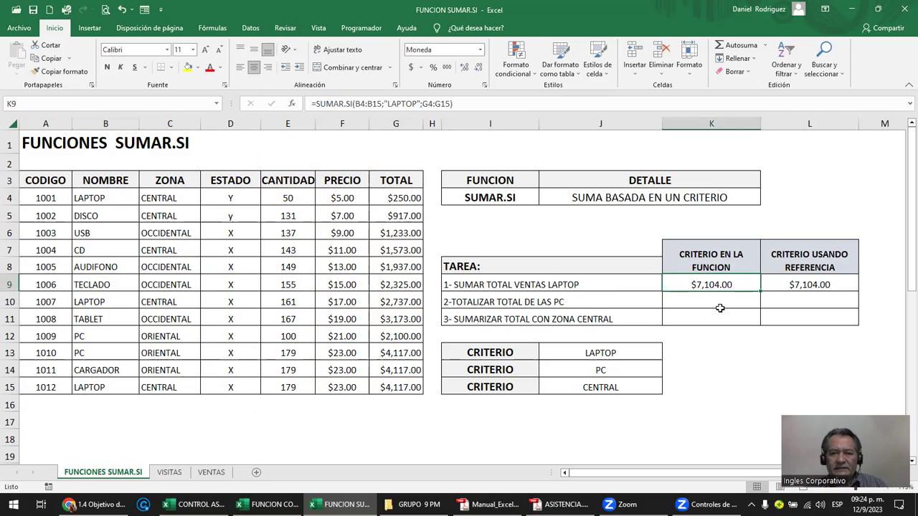
- Enter =SUMAR.SI(B4:B15;"PC";G4:G15) in K10 to total PC sales at $6,217.00
click(709, 303)
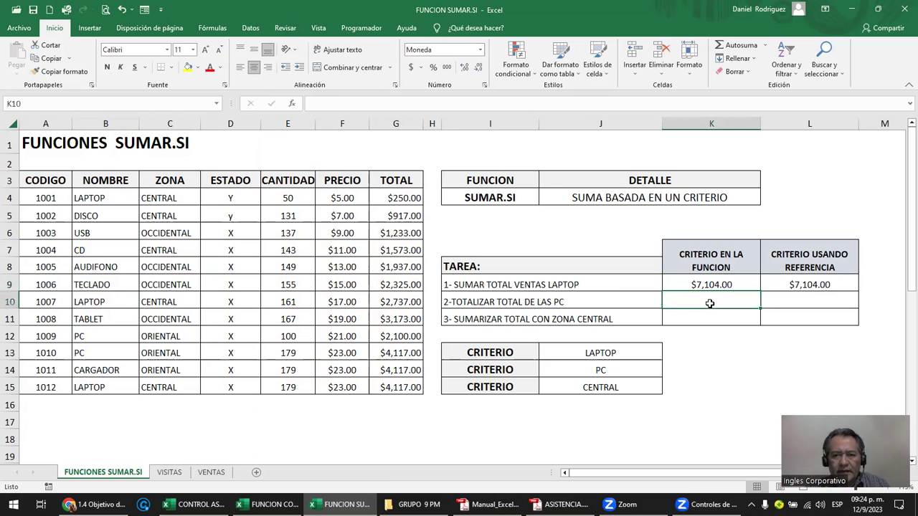
text(=SUMAR.SI()
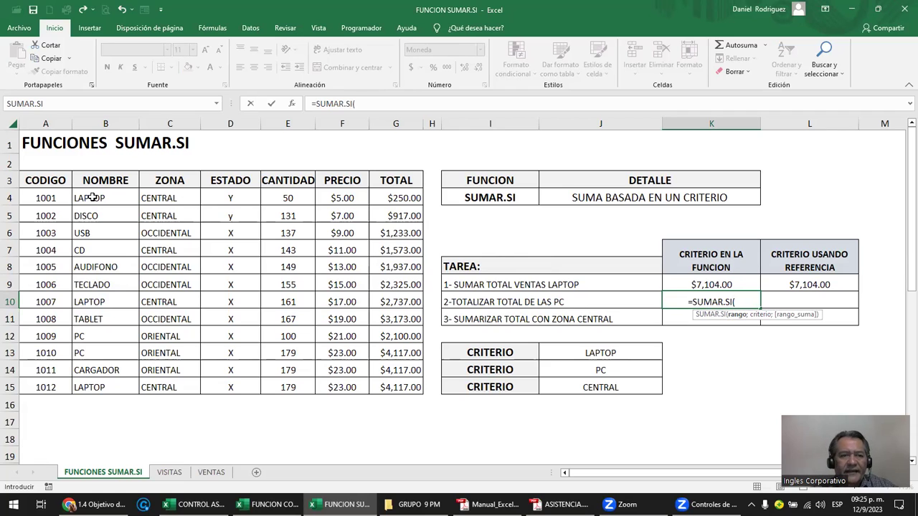
drag(93, 198, 98, 381)
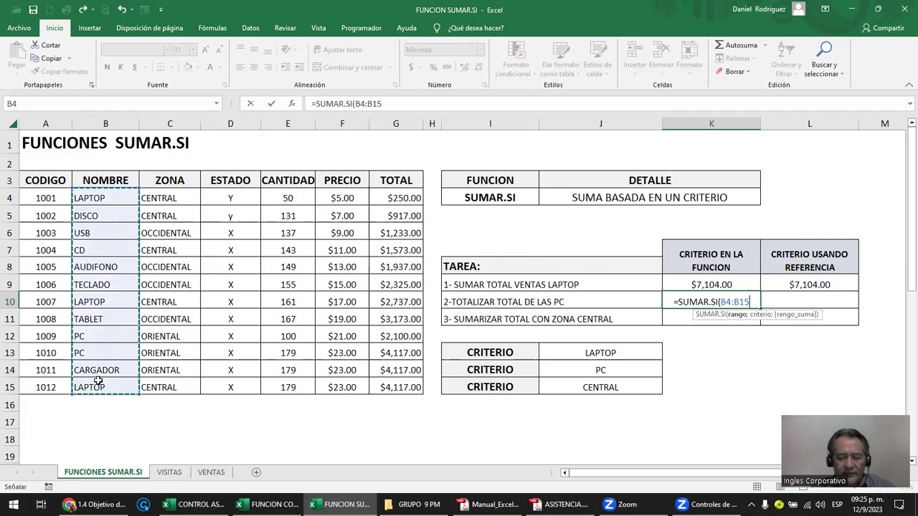
text(;)
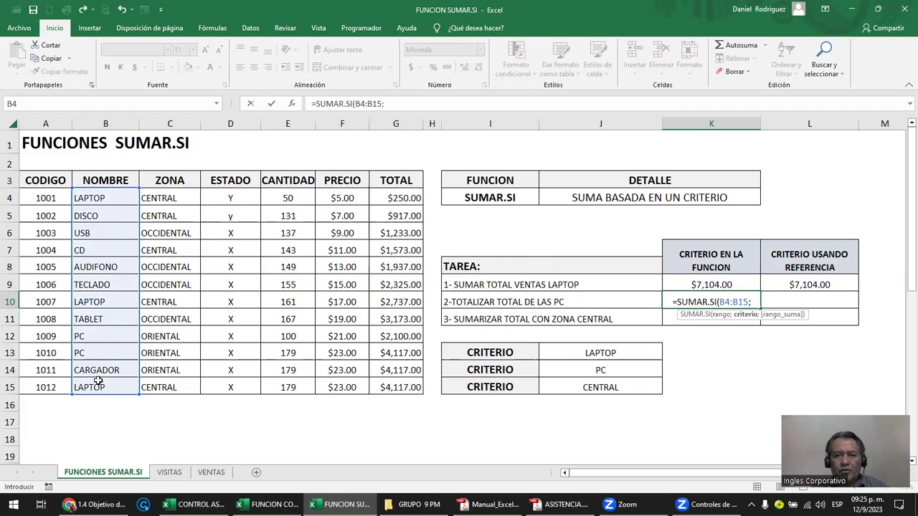
text("PC)
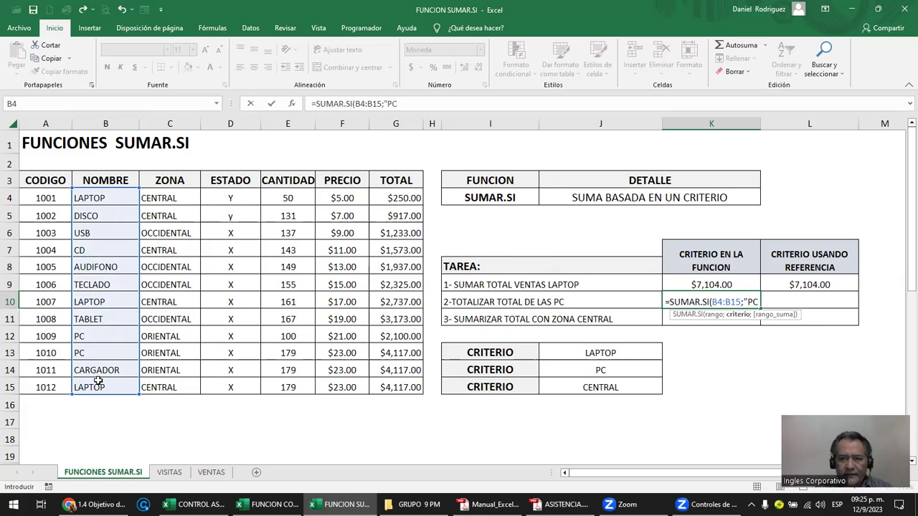
text(";)
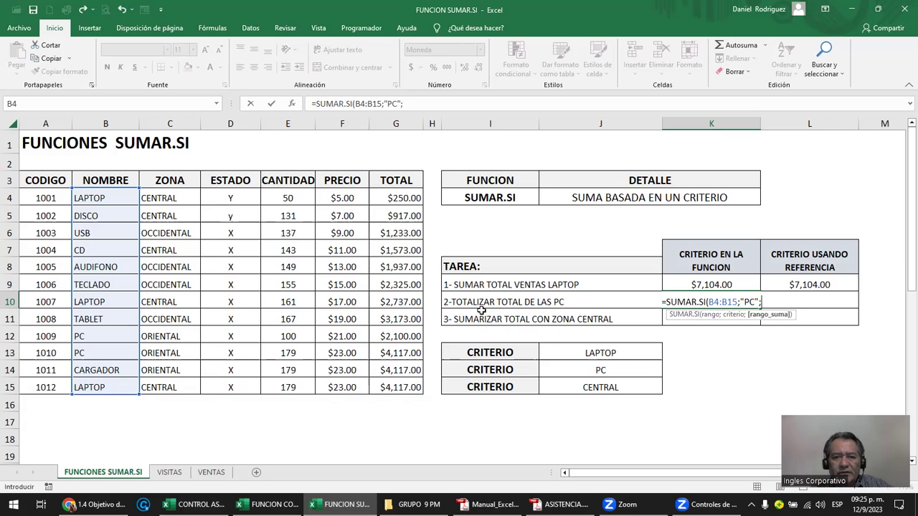
mouse_move(396, 198)
mouse_down()
mouse_move(396, 398)
mouse_move(398, 387)
mouse_up()
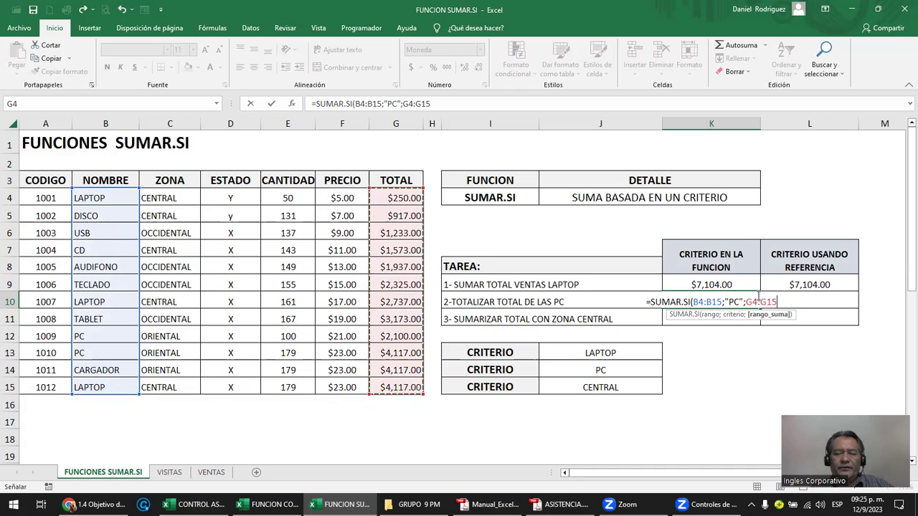
key(Return)
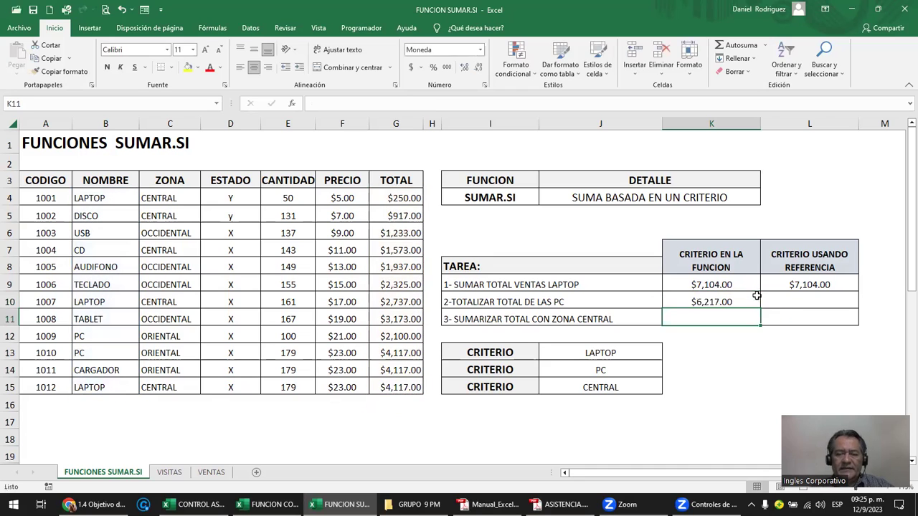
click(718, 303)
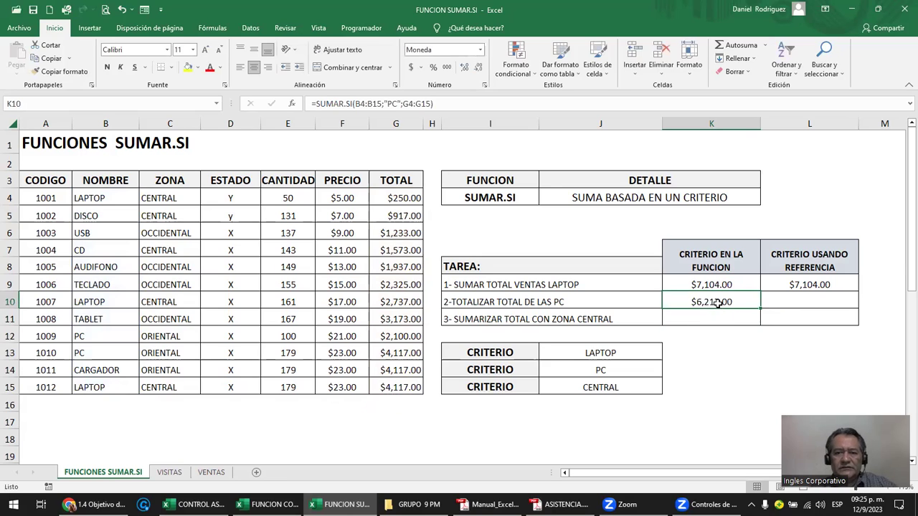
click(584, 320)
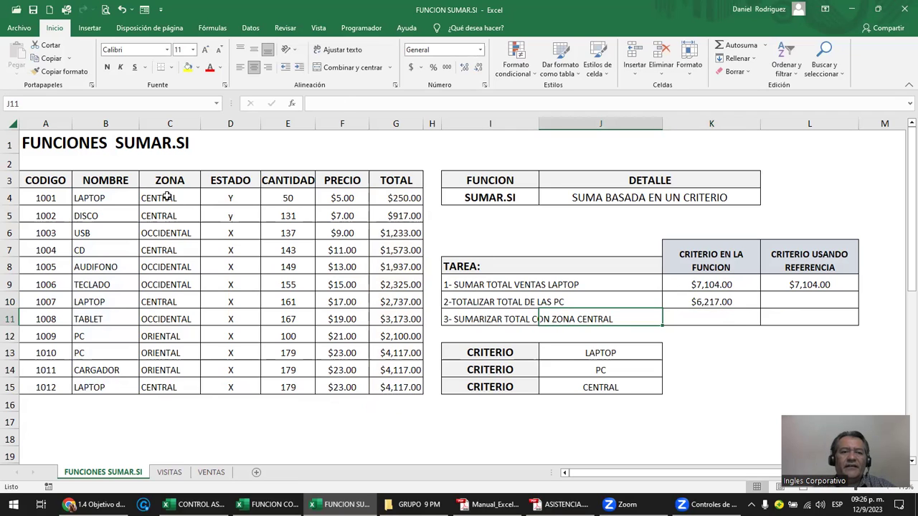
drag(167, 198, 167, 385)
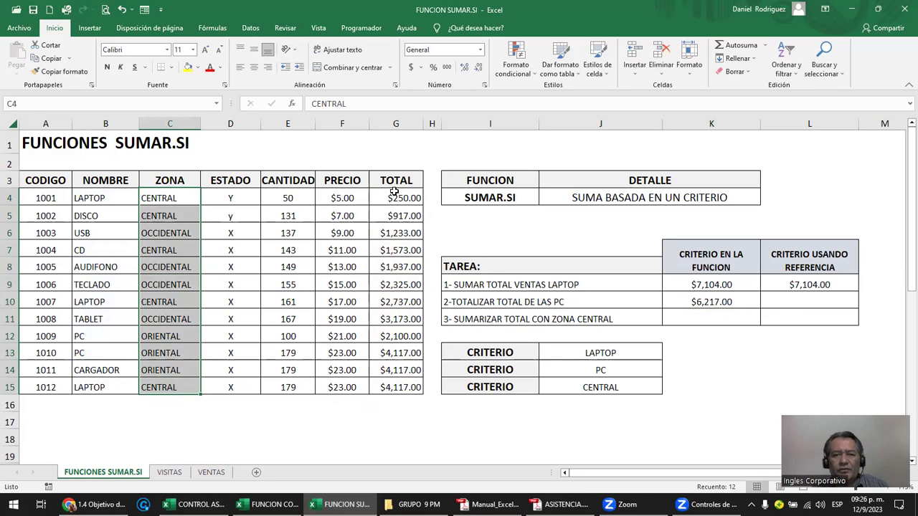
drag(394, 192, 390, 387)
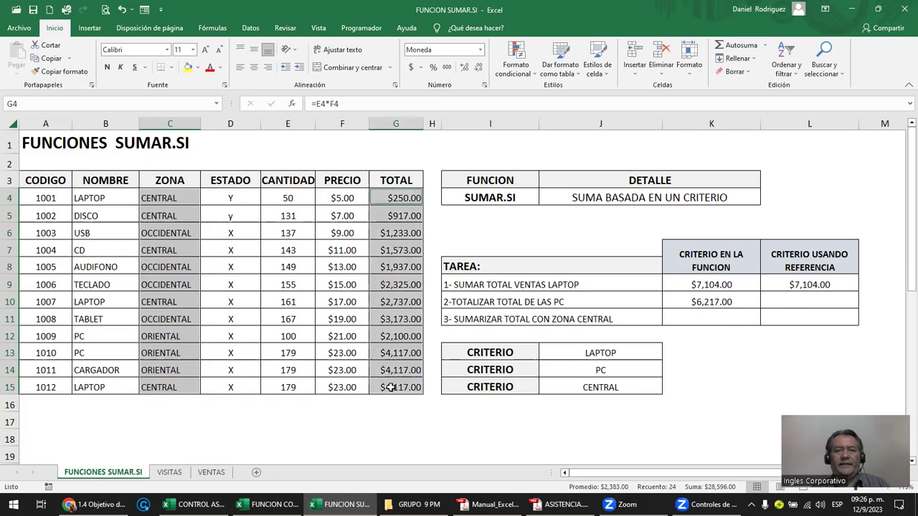
- Enter =SUMAR.SI(C4:C15;"CENTRAL";G4:G15) in K11 to total CENTRAL zone sales at $9,594.00
click(707, 320)
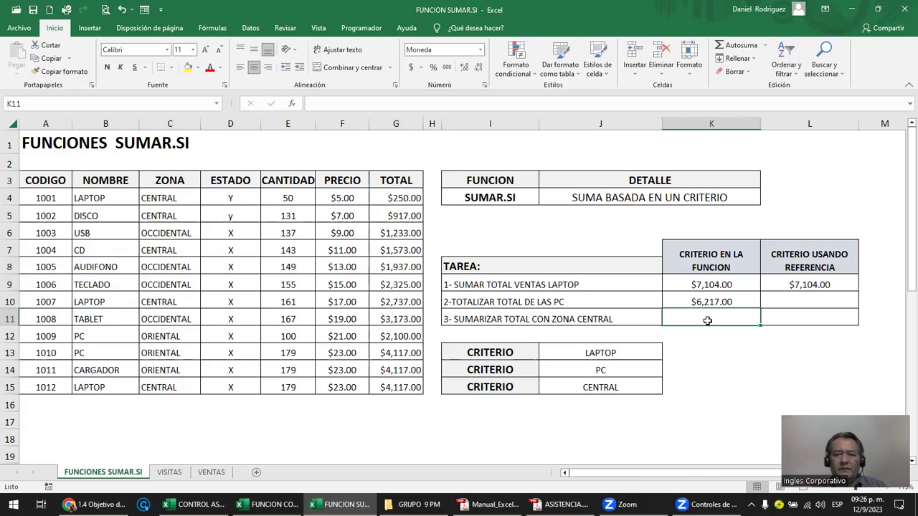
text(=SUMAR.SI)
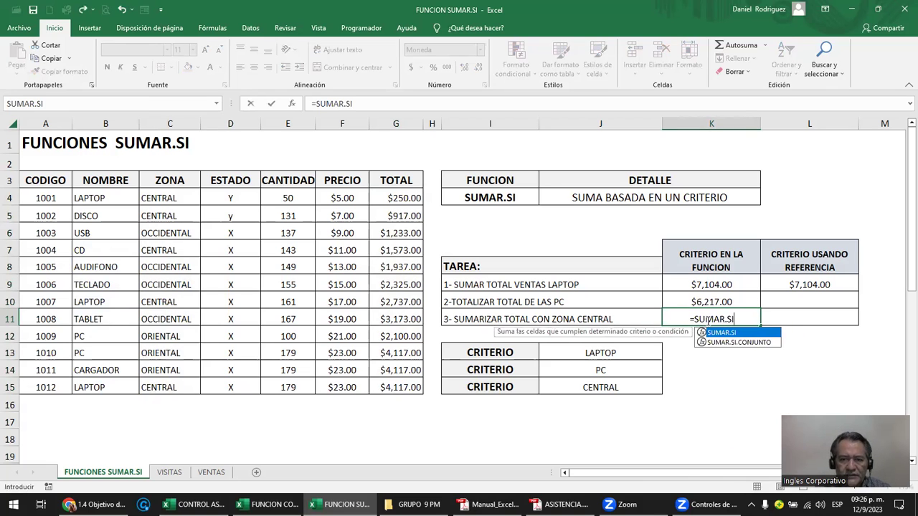
text(()
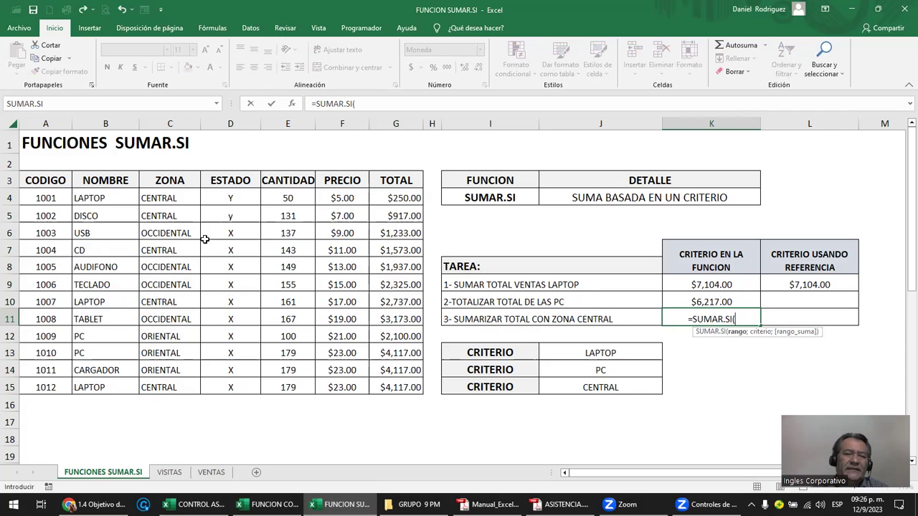
drag(166, 197, 176, 382)
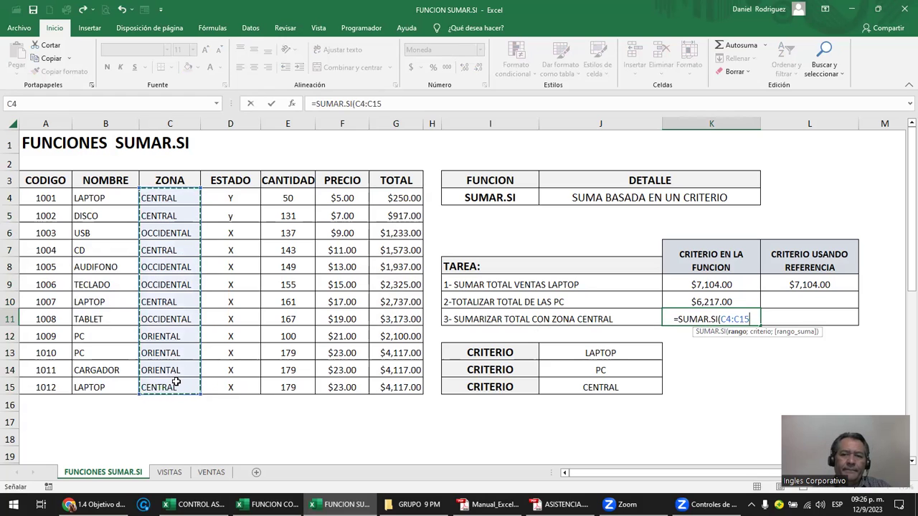
text(;)
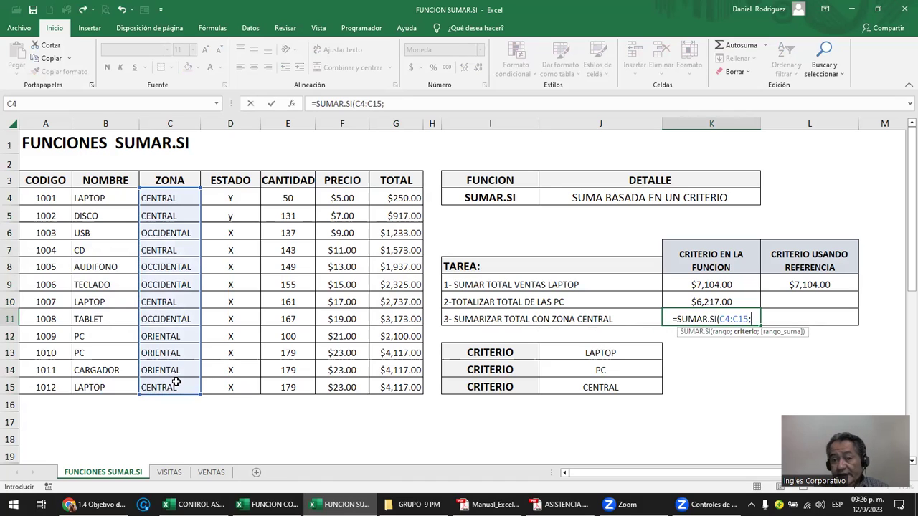
text("CENTRAL)
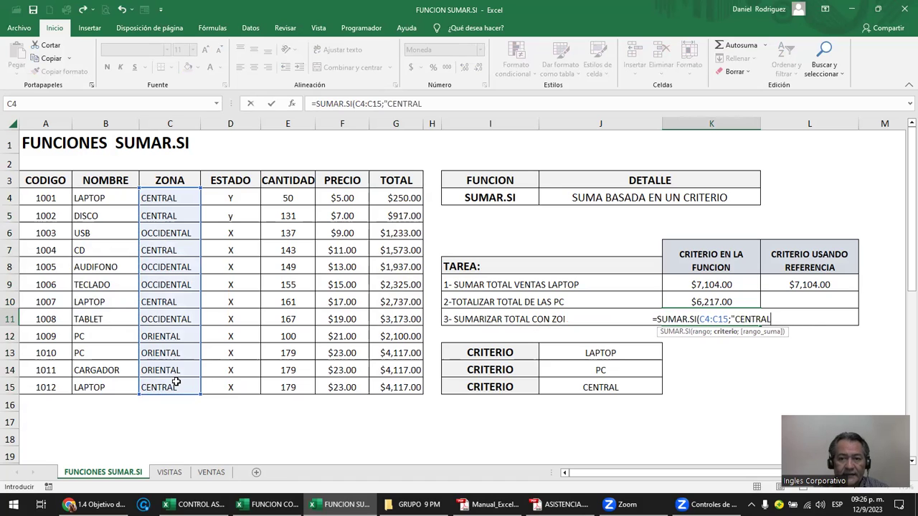
text(")
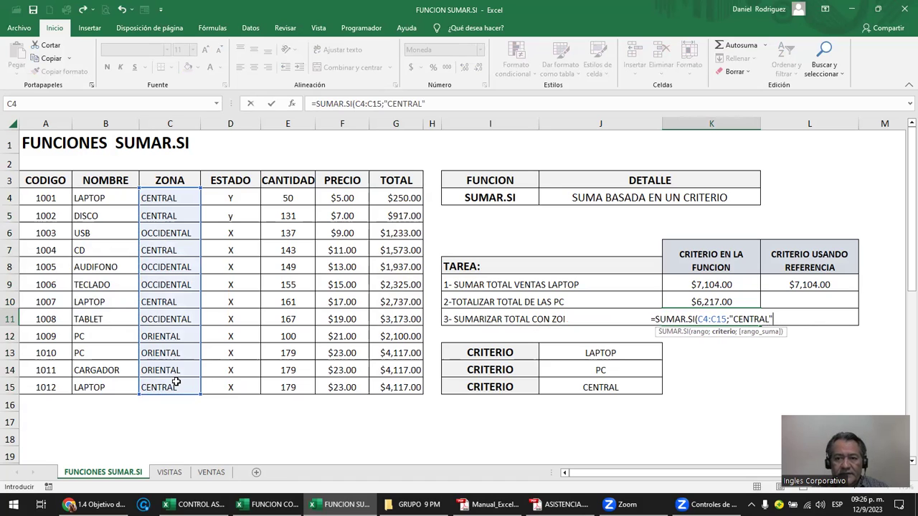
text(;)
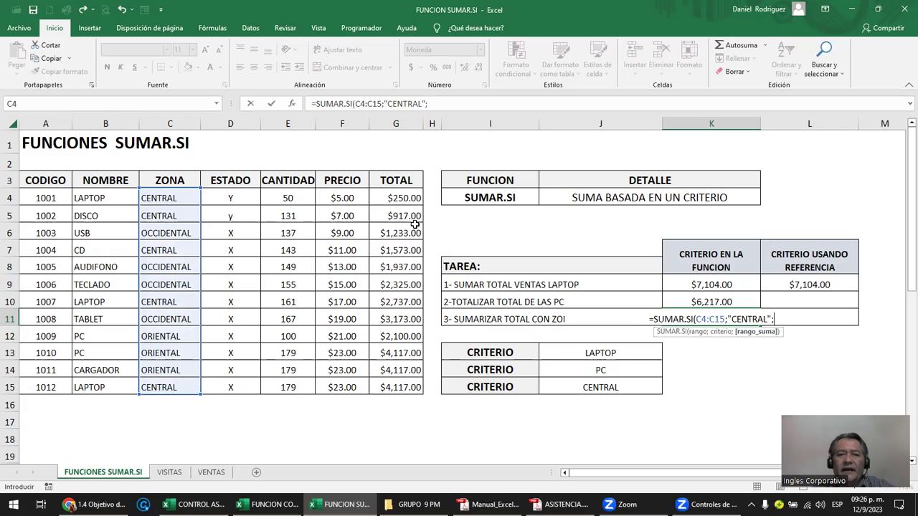
drag(393, 196, 397, 387)
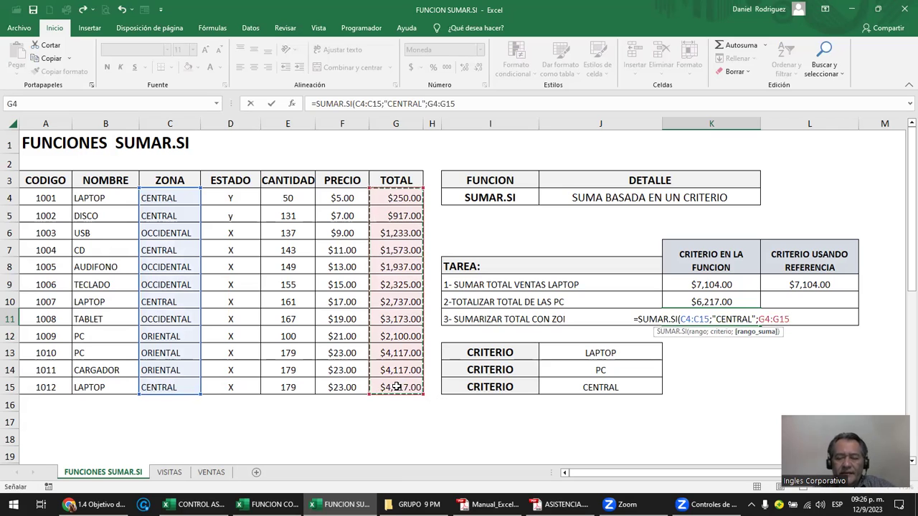
text())
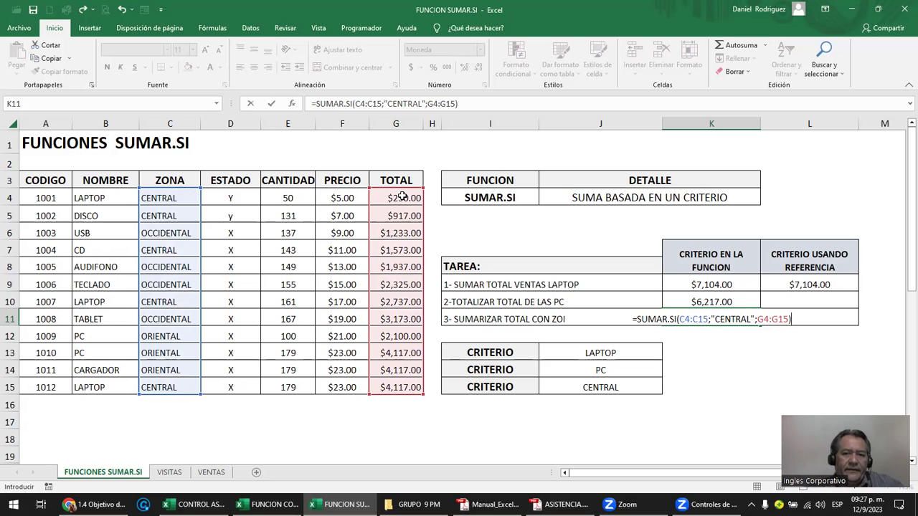
key(Return)
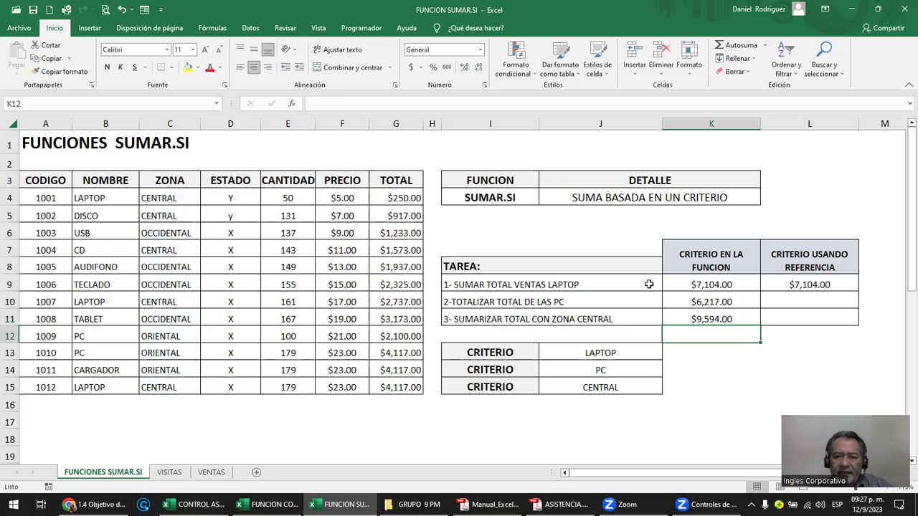
click(733, 313)
click(724, 286)
click(728, 317)
click(720, 285)
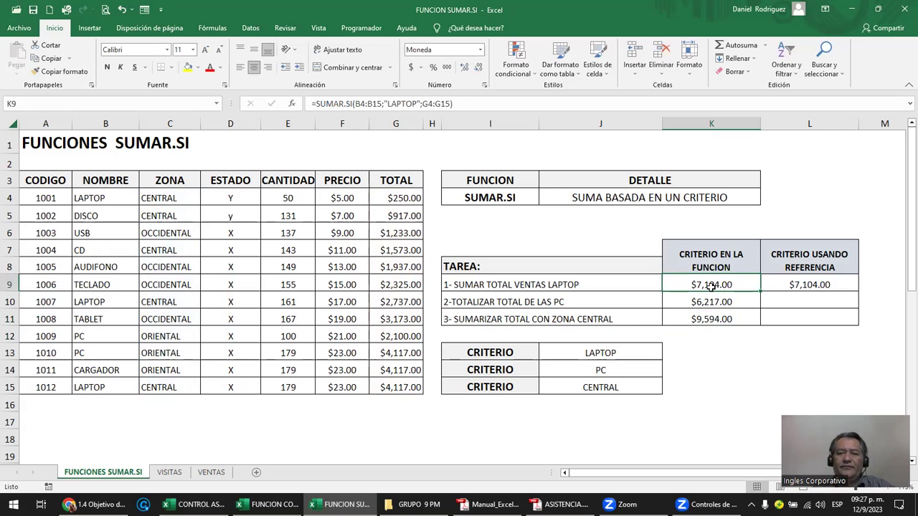
double_click(713, 285)
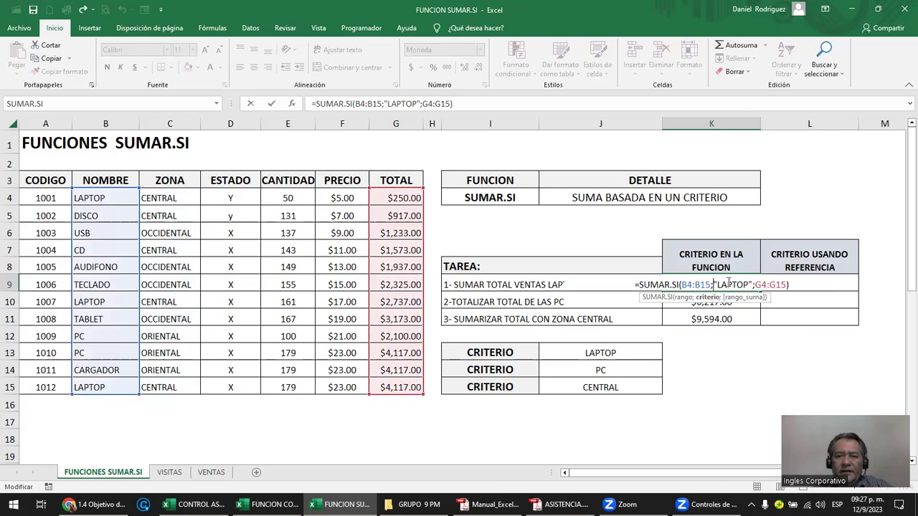
key(Escape)
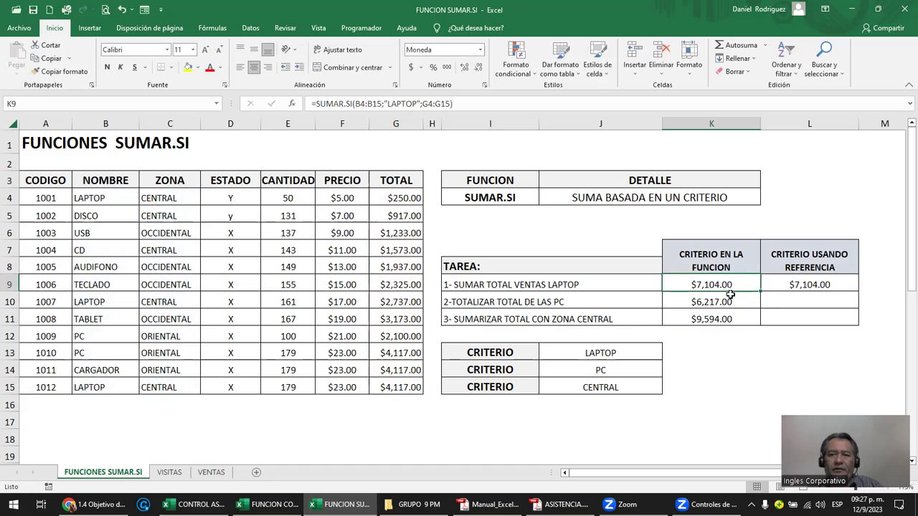
double_click(804, 287)
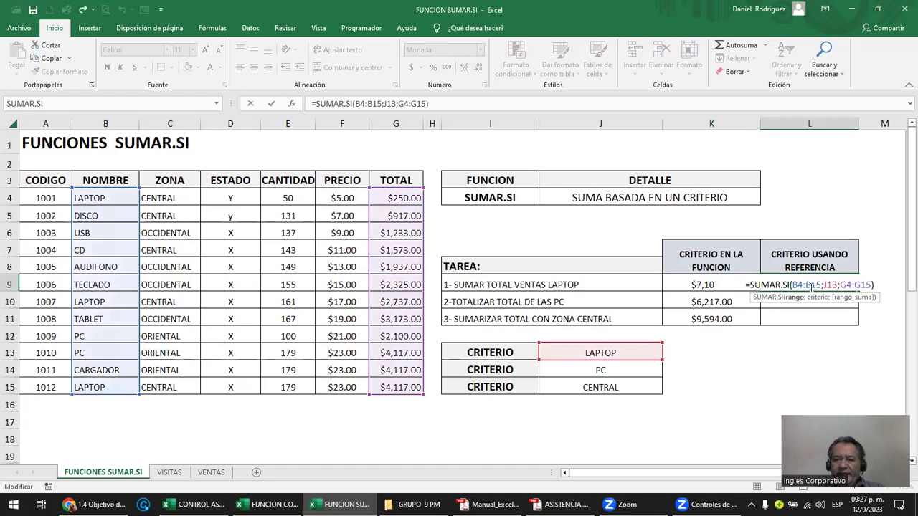
key(Escape)
click(509, 352)
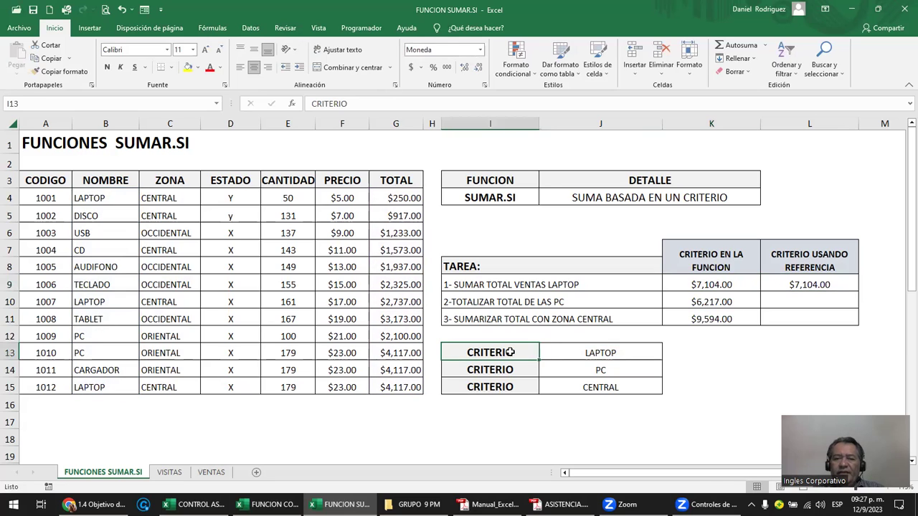
drag(510, 352, 602, 380)
click(571, 353)
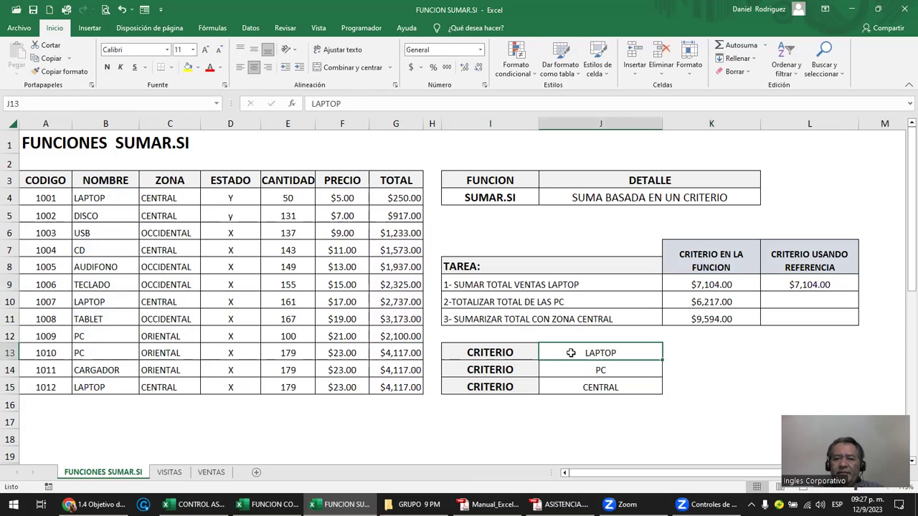
click(566, 301)
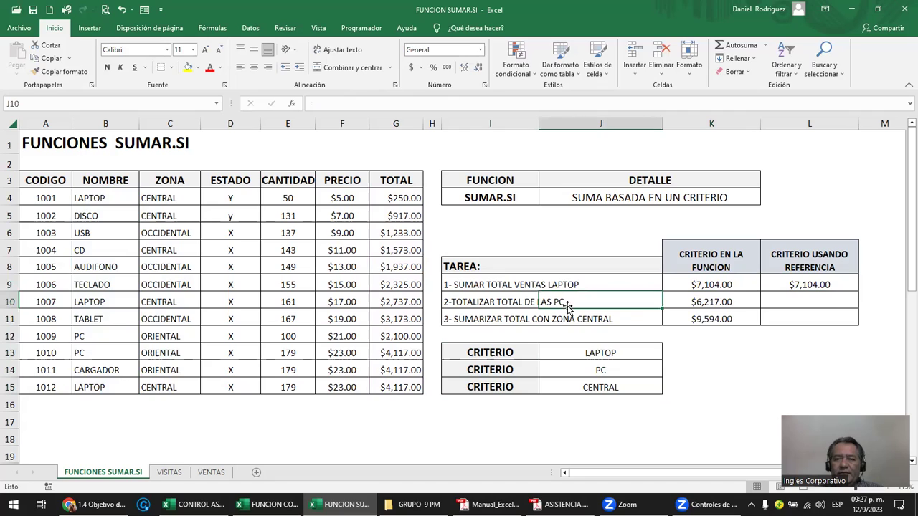
click(592, 352)
click(575, 302)
click(604, 368)
click(581, 319)
click(608, 385)
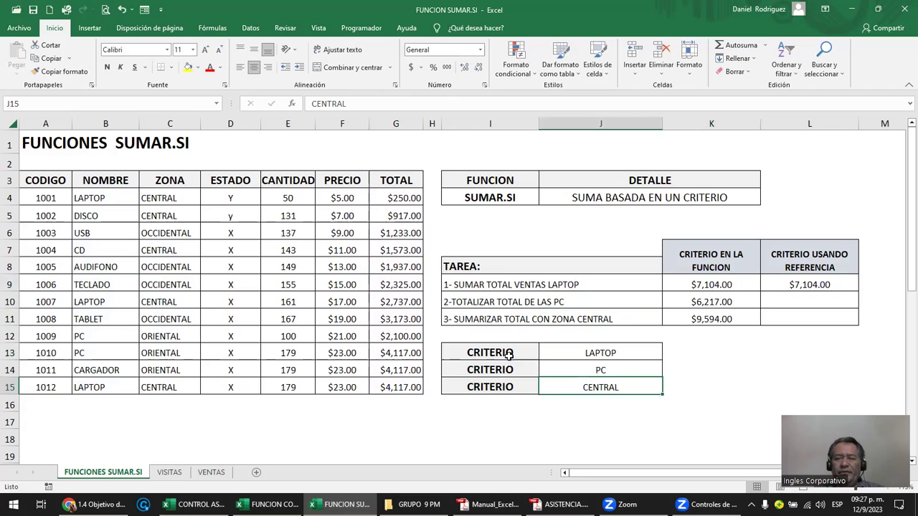
drag(494, 353, 560, 380)
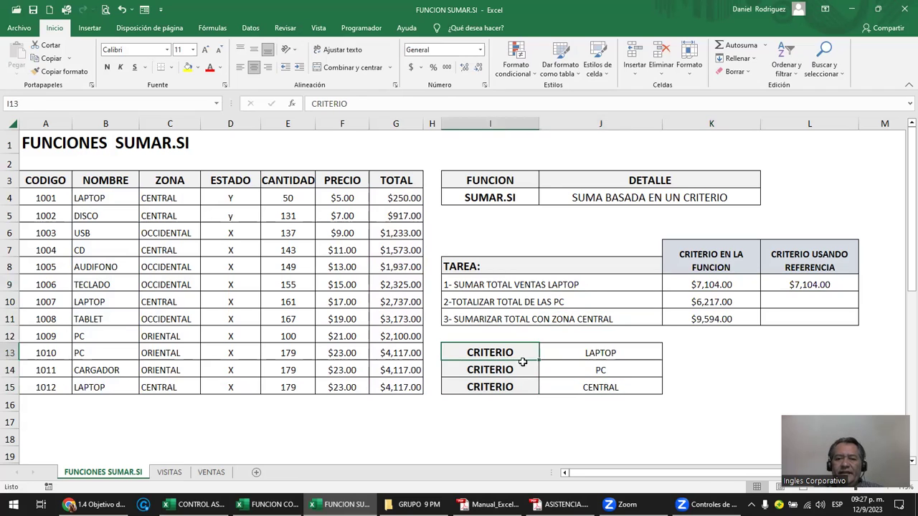
click(461, 286)
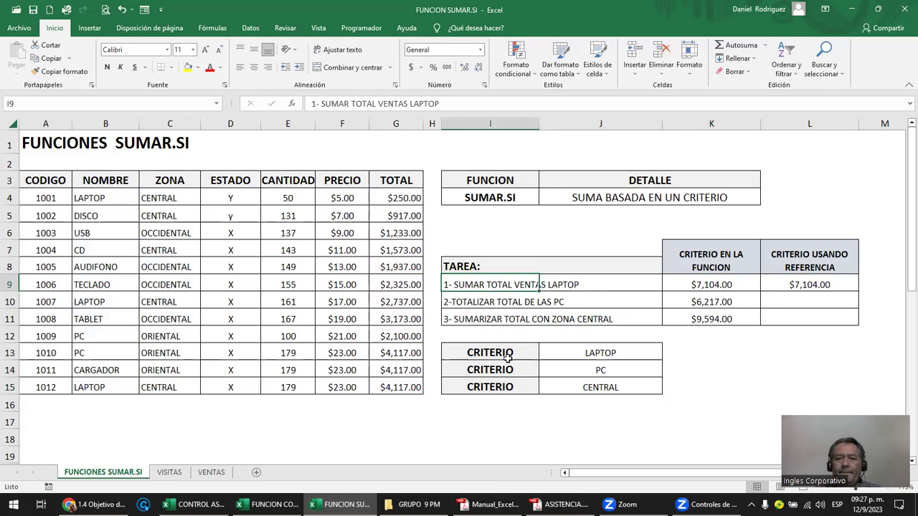
- Renumber the criterion labels to CRITERIO 1, CRITERIO 2 and CRITERIO 3
click(509, 358)
key(F2)
text(1)
key(Return)
key(F2)
text(12)
key(Return)
key(F2)
text(3)
key(Return)
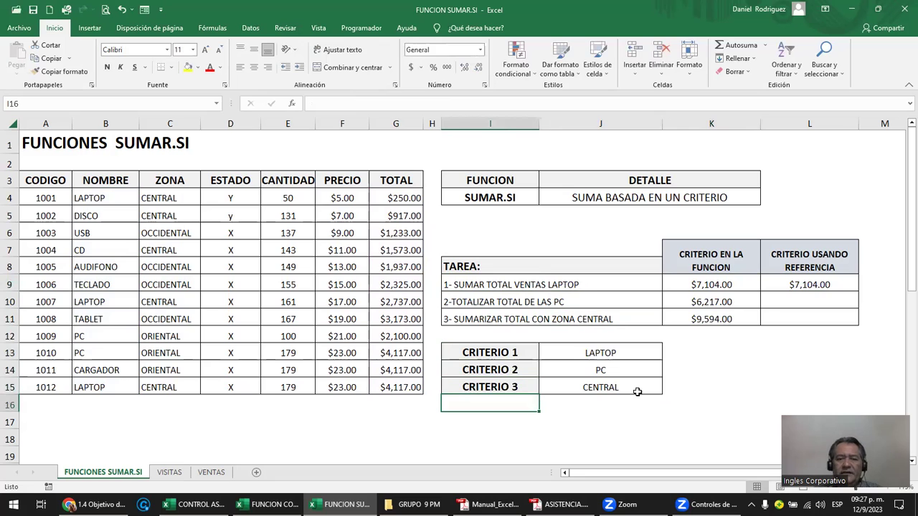
- Inspect L9's formula =SUMAR.SI(B4:B15;J13;G4:G15) and its J13 LAPTOP criterion reference
drag(519, 285, 525, 317)
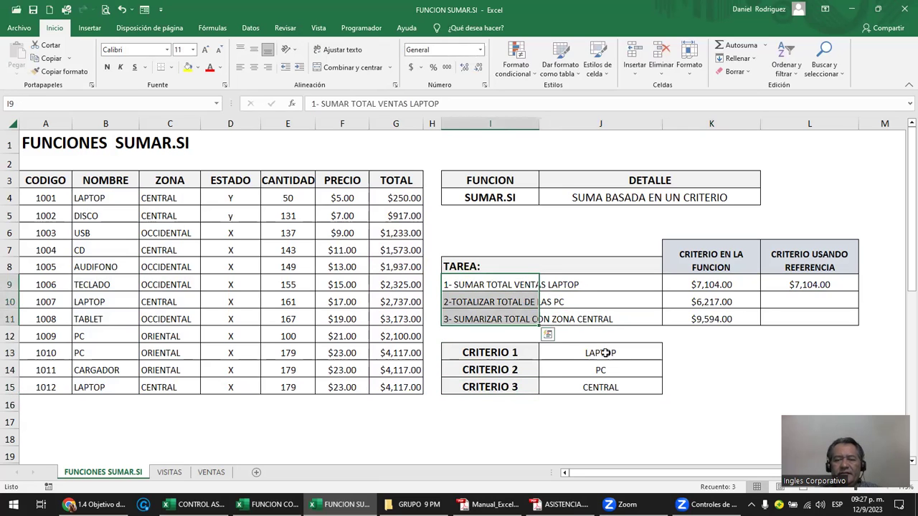
click(617, 349)
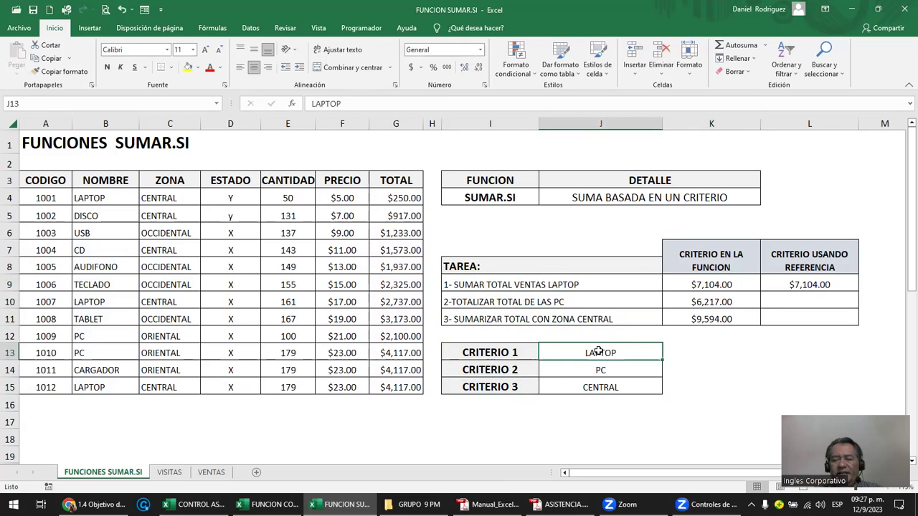
click(793, 284)
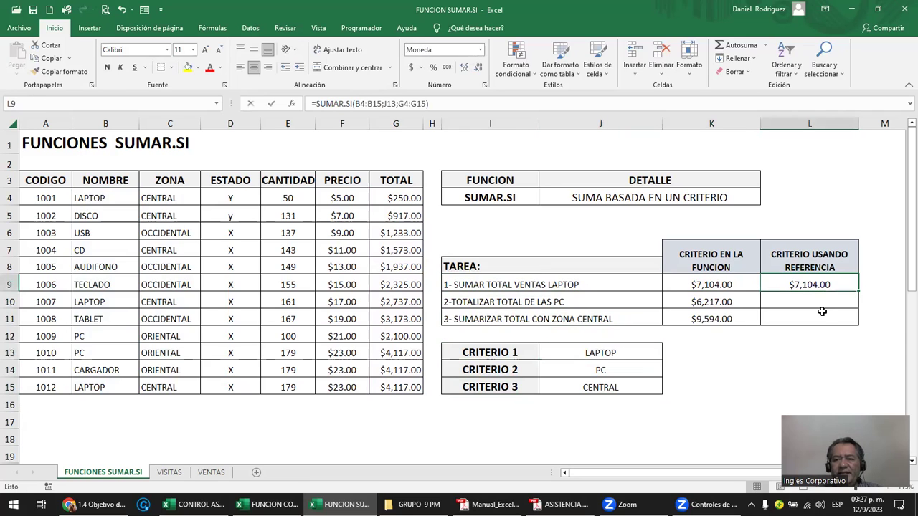
double_click(824, 290)
double_click(832, 285)
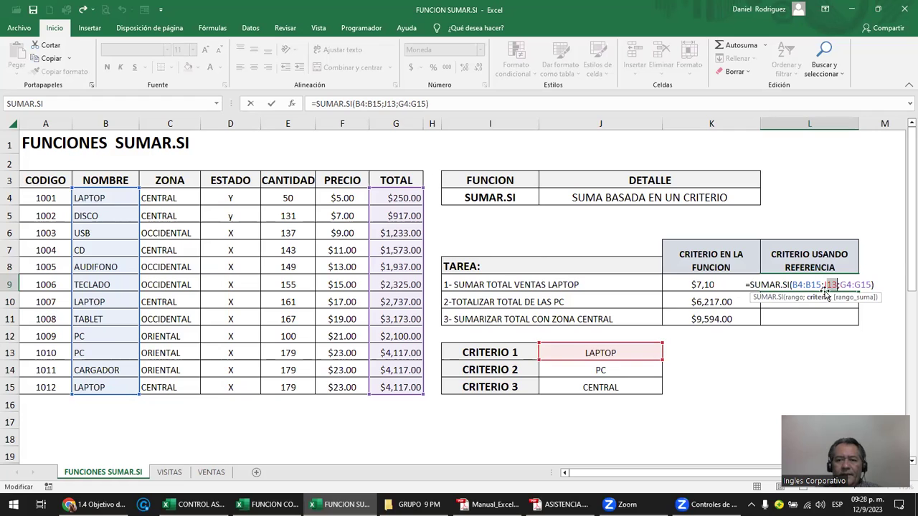
click(846, 286)
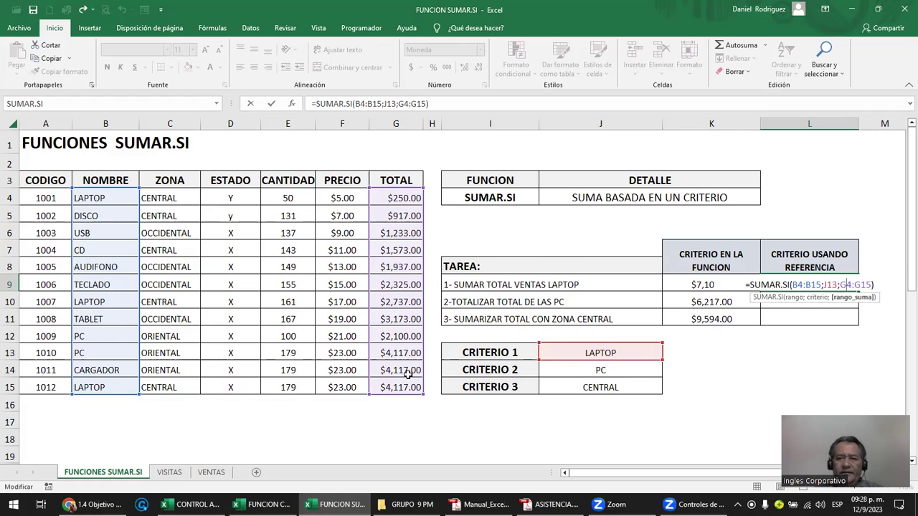
key(Return)
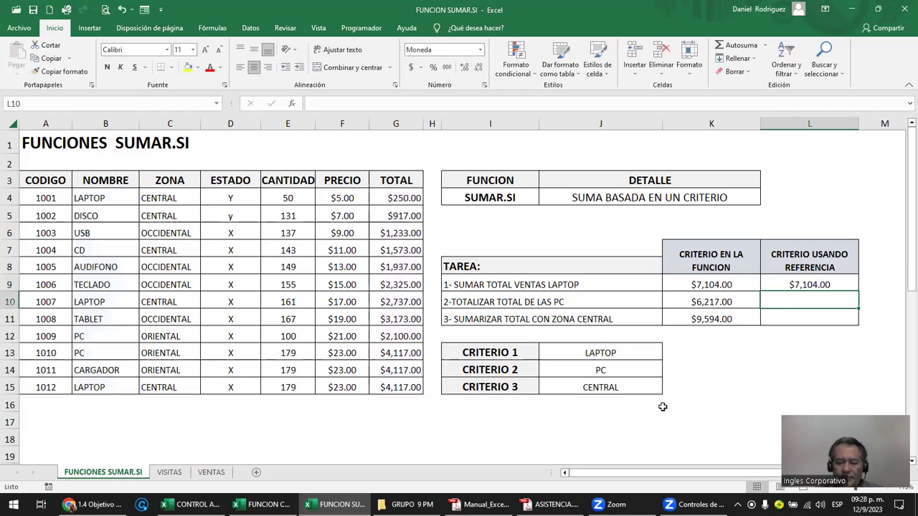
- Enter =SUMAR.SI(B4:B15;J14;G4:G15) in L10 to total PC sales at $6,217.00
text(=)
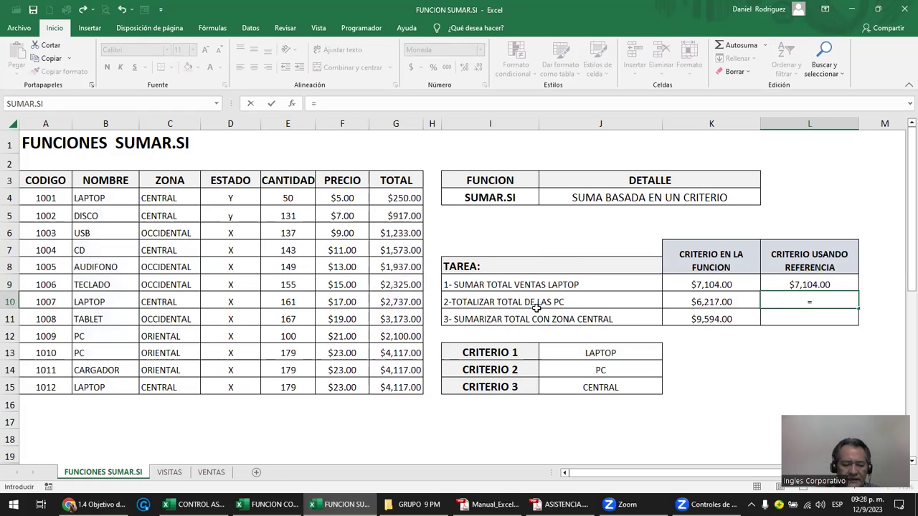
text(SUMAR.SI)
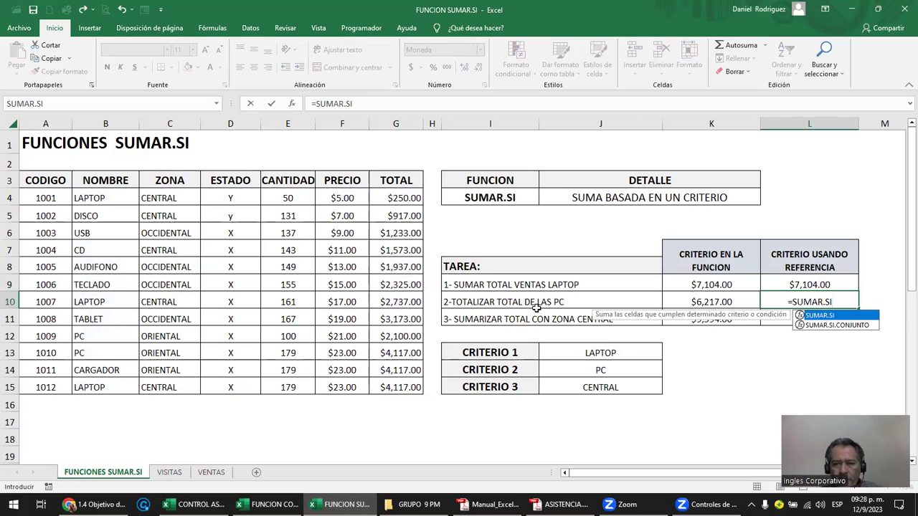
text(()
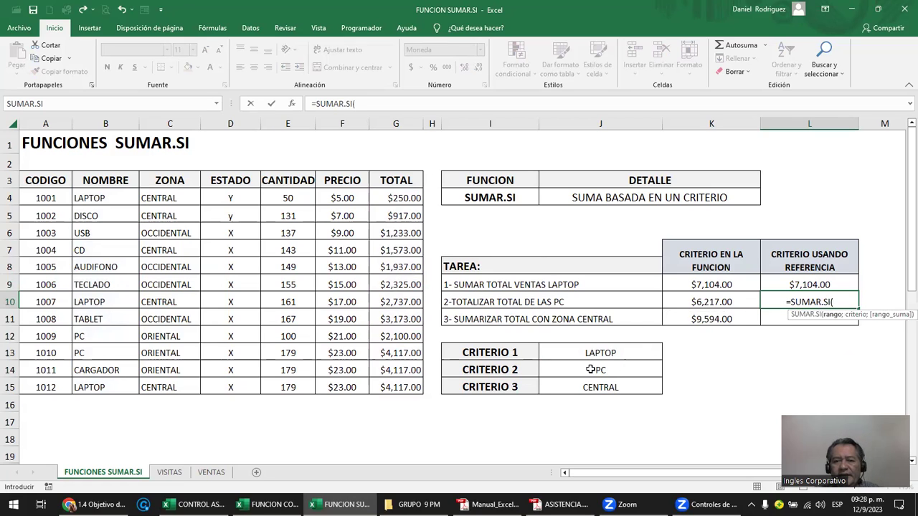
mouse_move(104, 197)
mouse_down()
mouse_move(99, 330)
mouse_move(113, 380)
mouse_up()
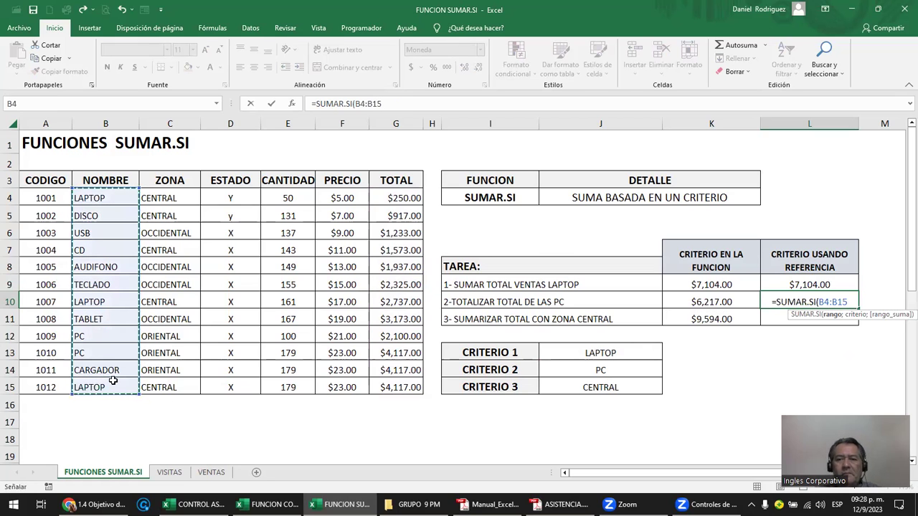
text(;)
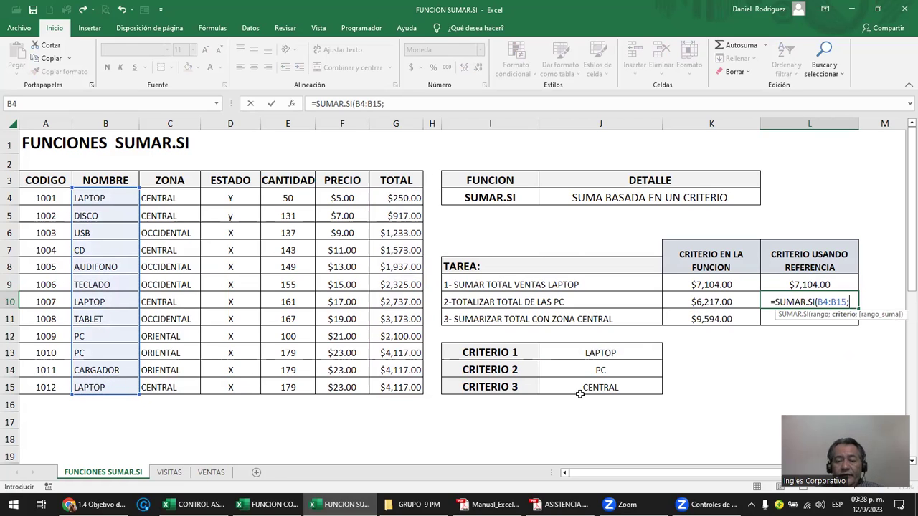
click(607, 368)
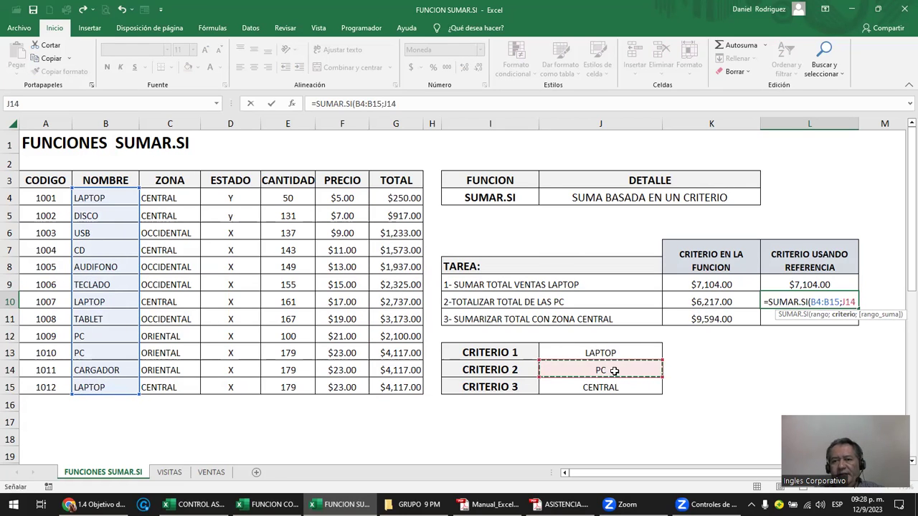
text(;)
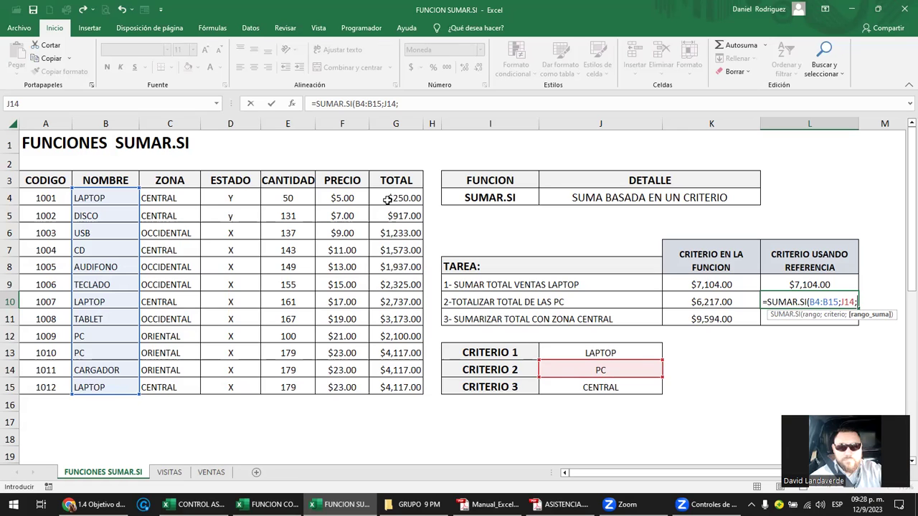
drag(398, 195, 413, 378)
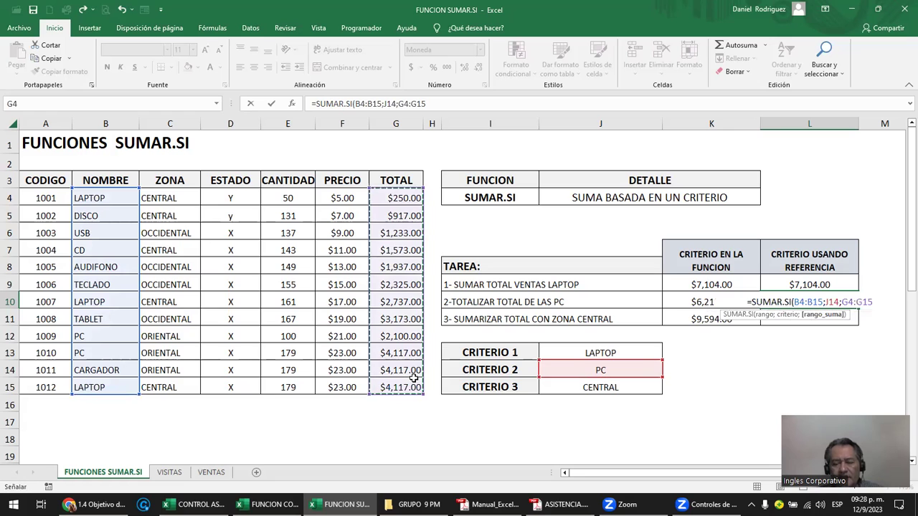
text())
key(Return)
key(Up)
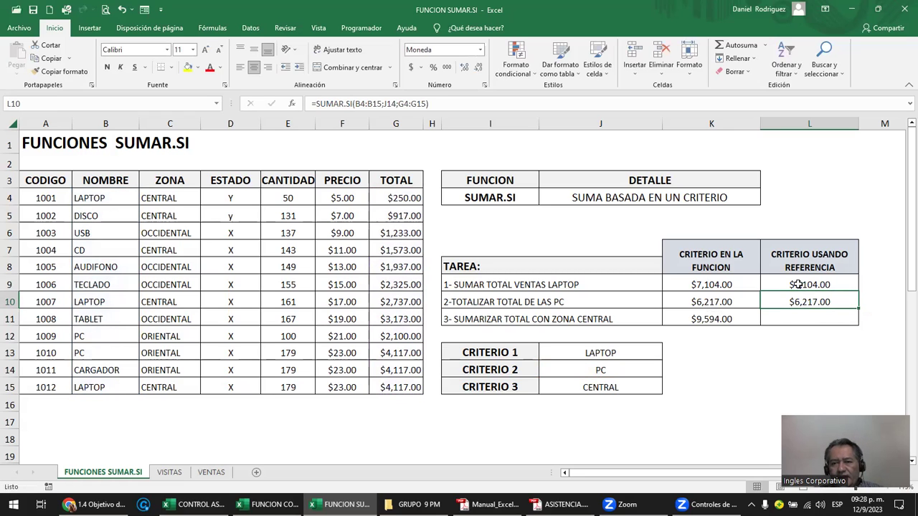
drag(798, 285, 807, 320)
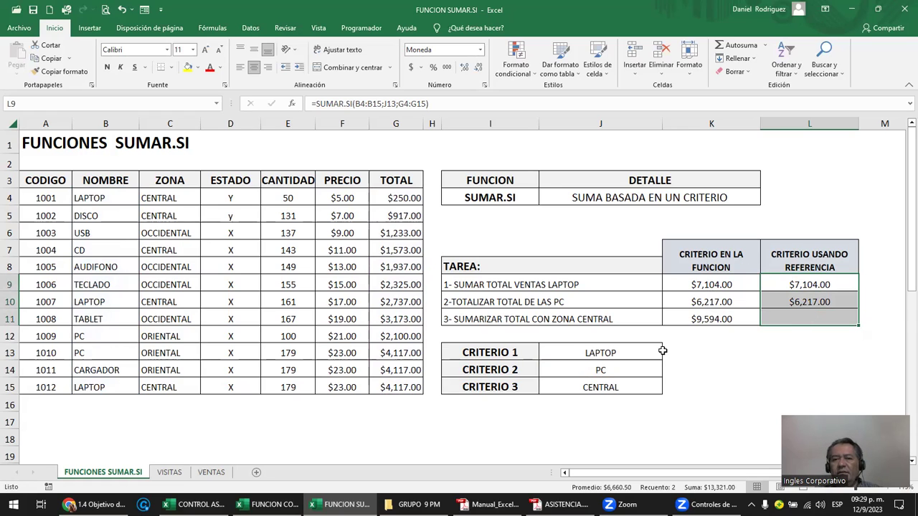
click(811, 319)
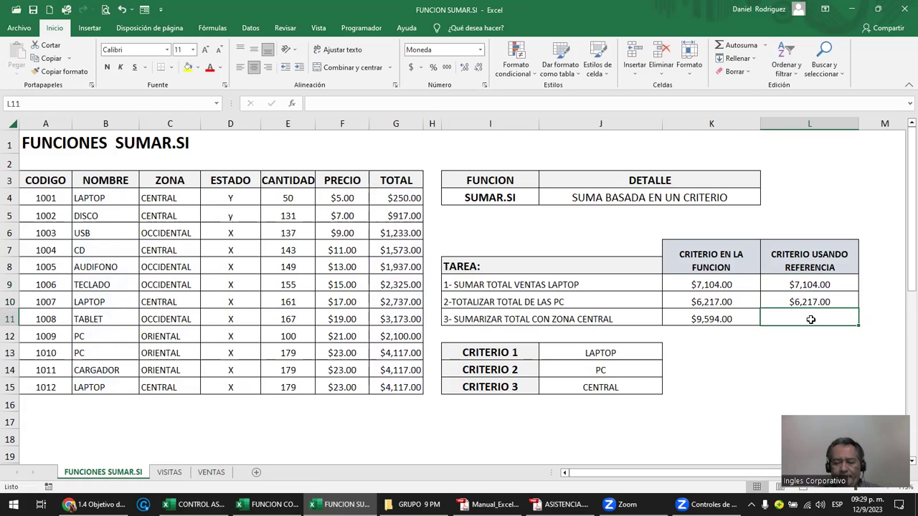
- Type =SUMAR.SI(C4:C15;J15;G4:G15) in L11, taking the CENTRAL criterion from J15
text(=)
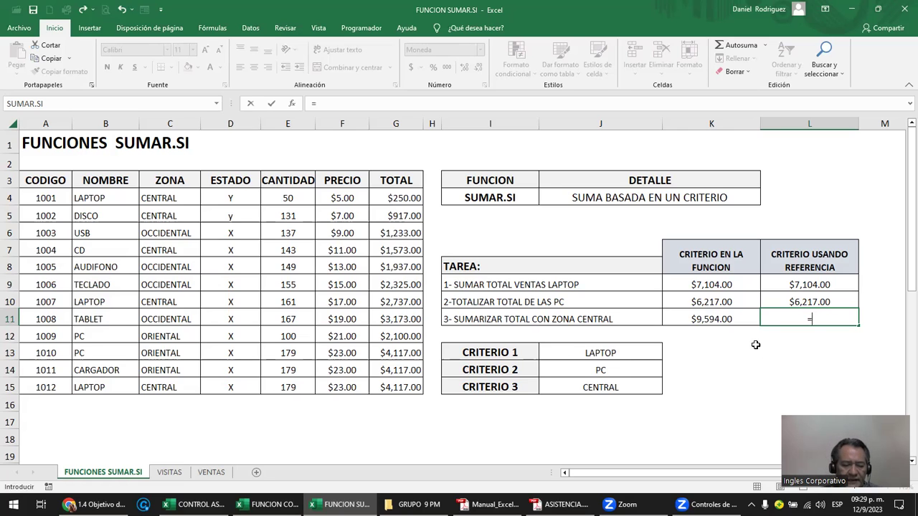
text(SUMAR.SI)
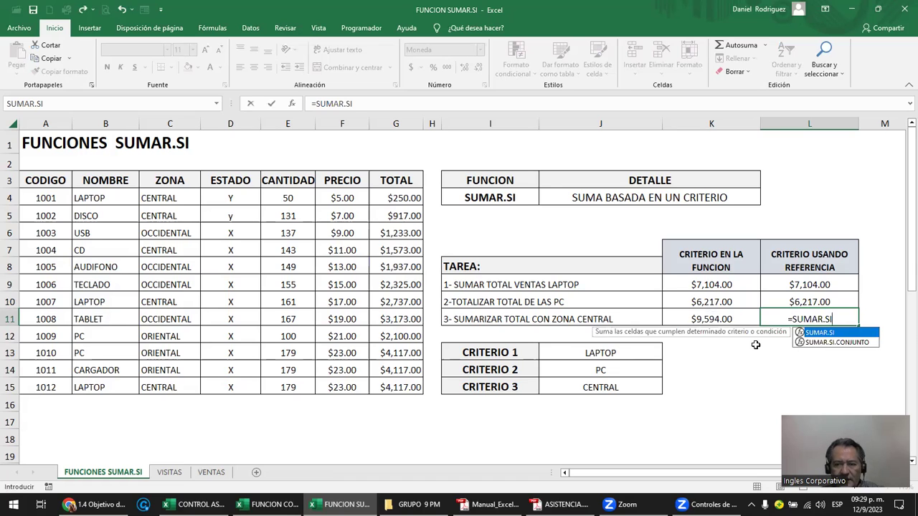
text(()
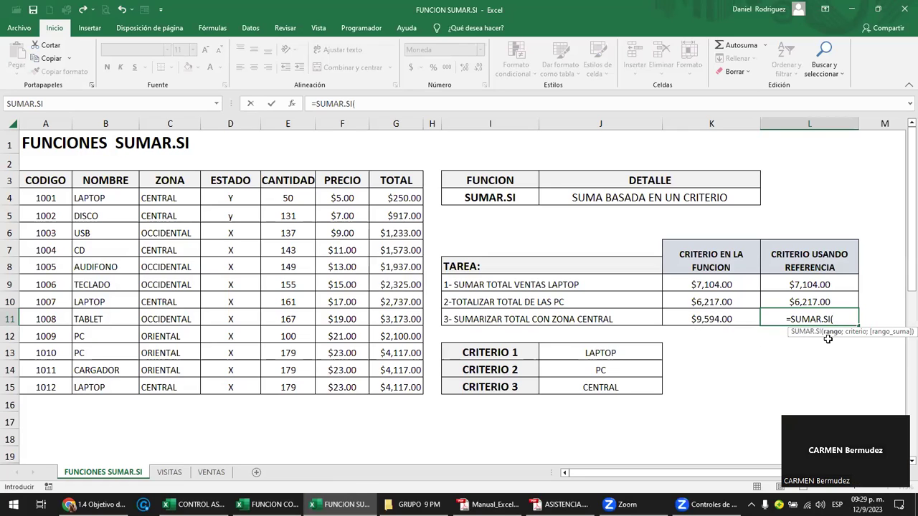
click(159, 198)
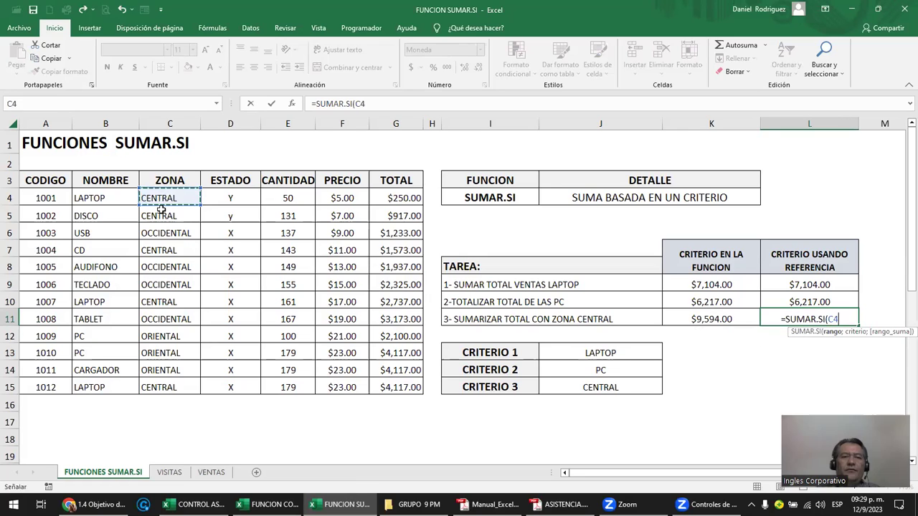
drag(161, 208, 176, 383)
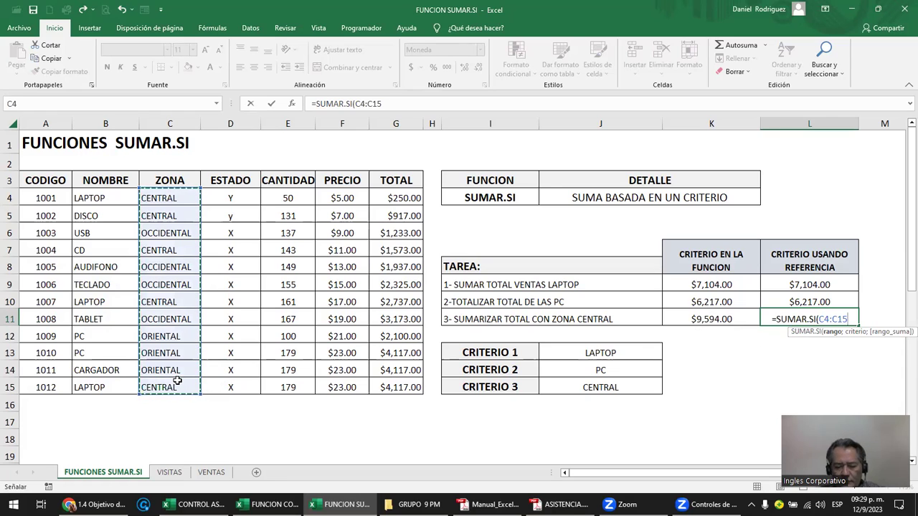
text(;)
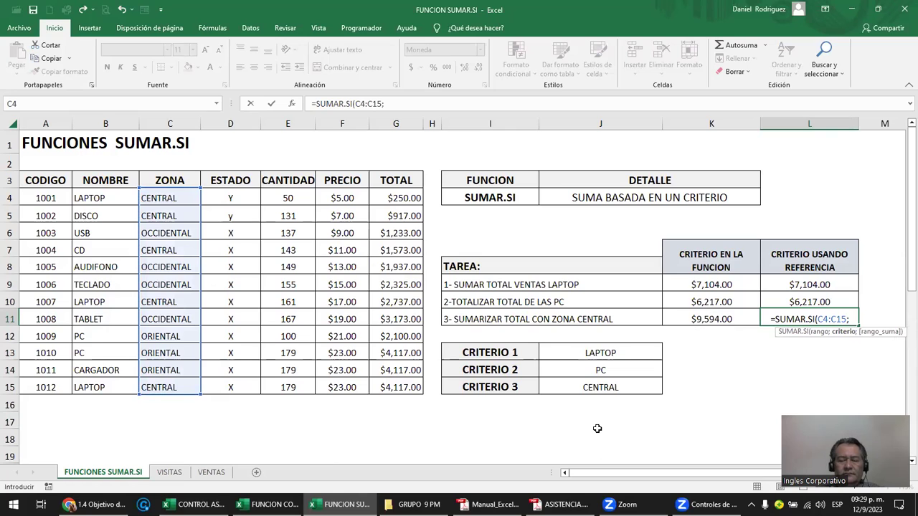
click(589, 384)
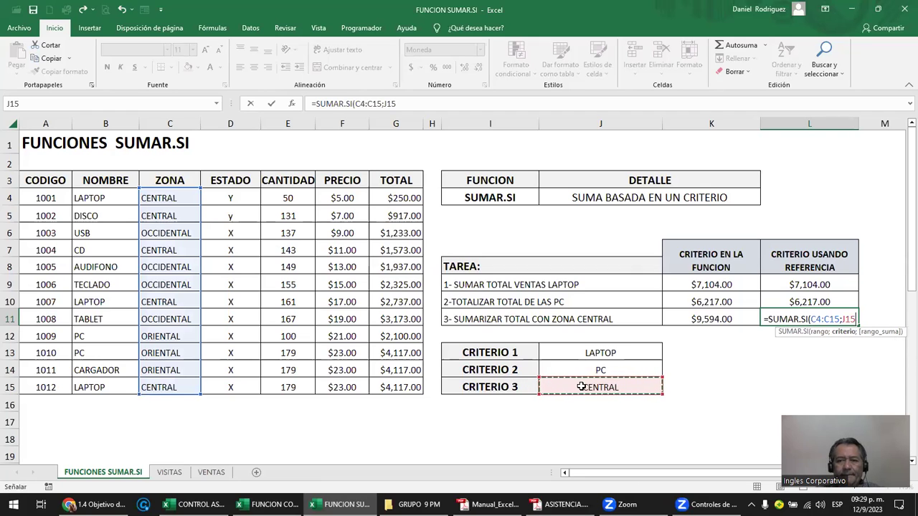
text(;)
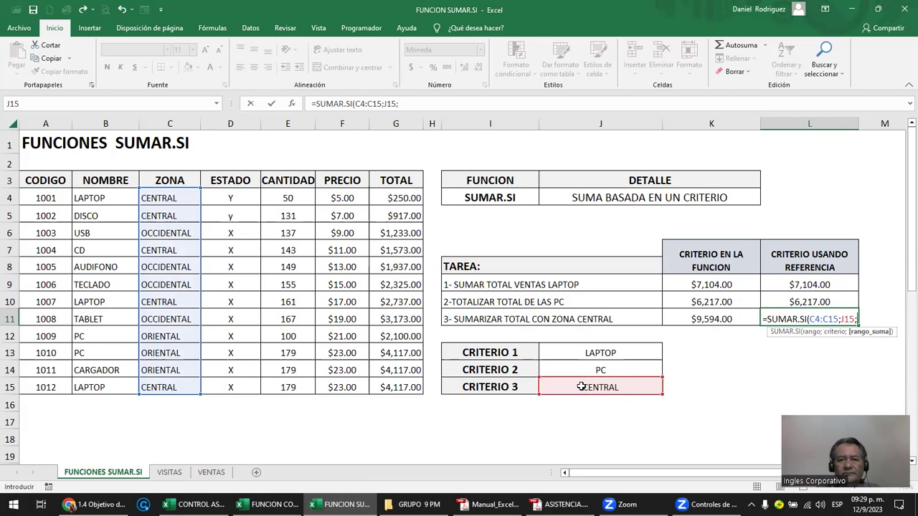
drag(395, 198, 402, 382)
text())
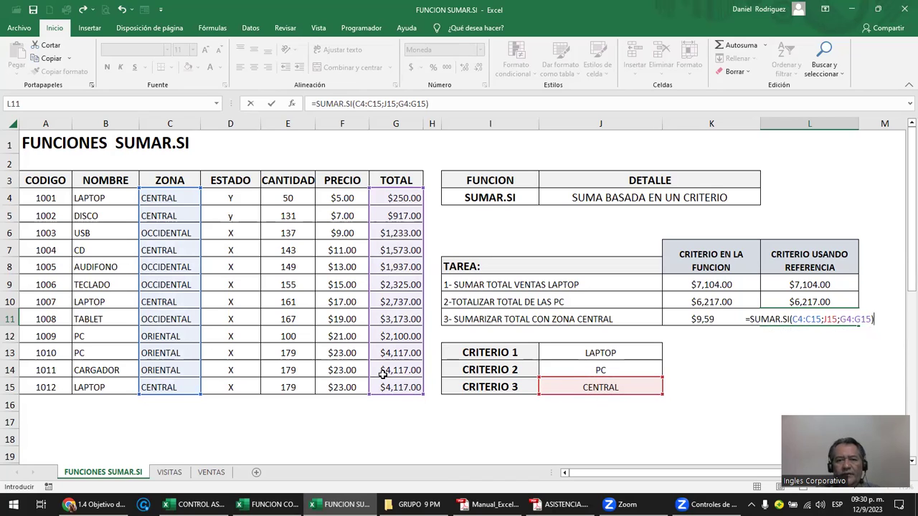
- Confirm the L11 formula and compare the LAPTOP formulas in K9 and L9
key(Return)
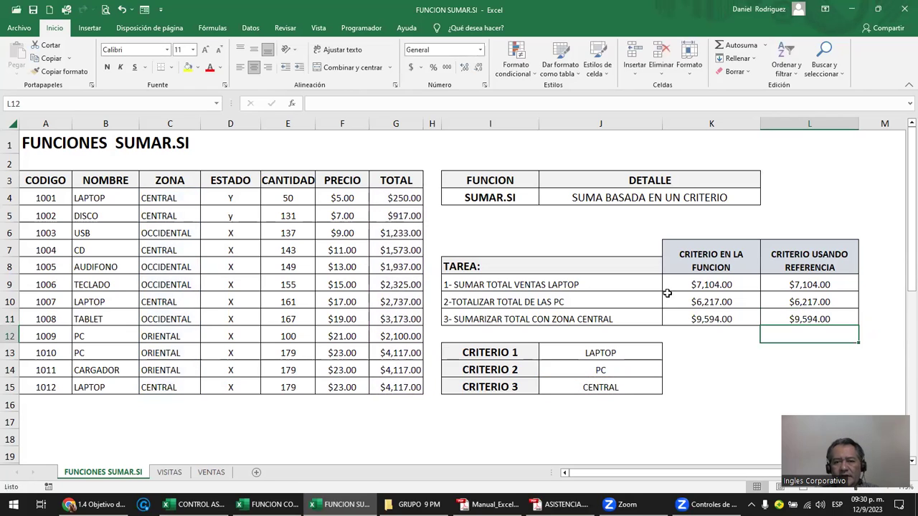
click(719, 289)
click(789, 287)
click(737, 283)
click(802, 287)
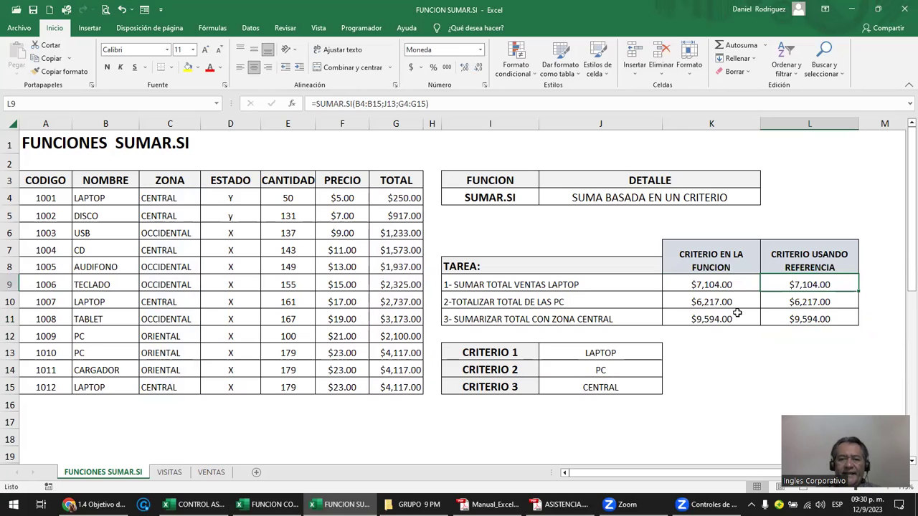
- Change Criterio 3 in J15 to ORIENTAL and compare the L11 and K11 zone formulas
click(588, 387)
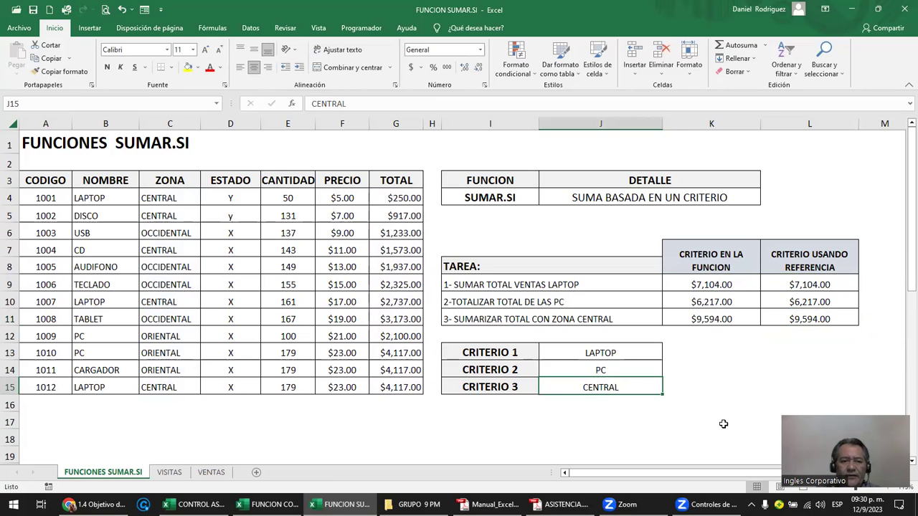
text(ORIENTAL)
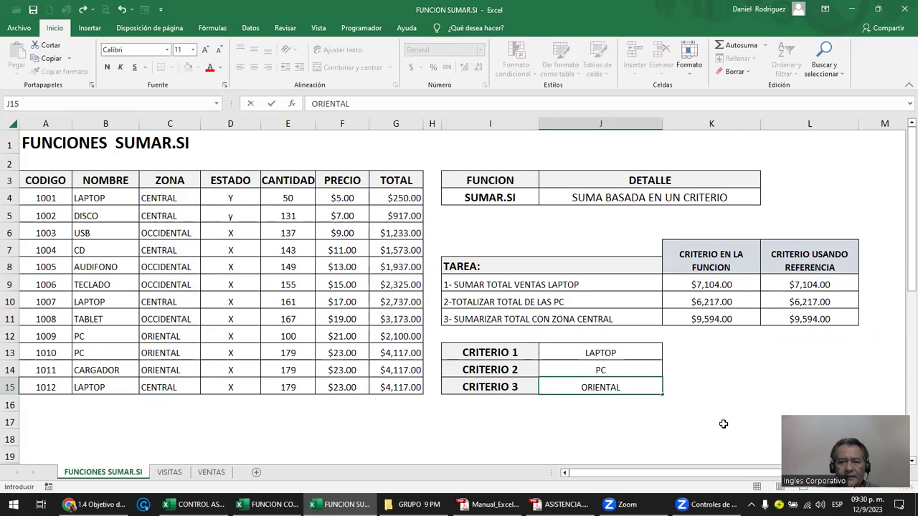
key(Return)
click(811, 321)
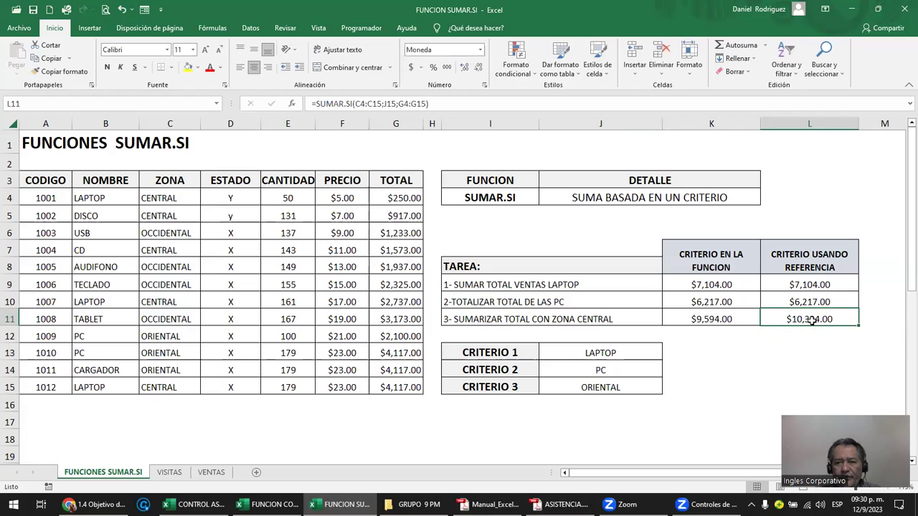
double_click(811, 321)
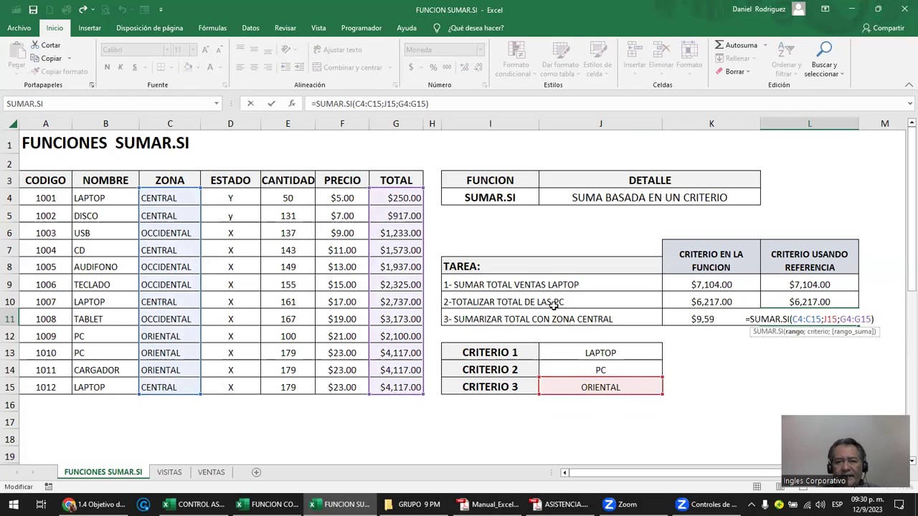
key(Escape)
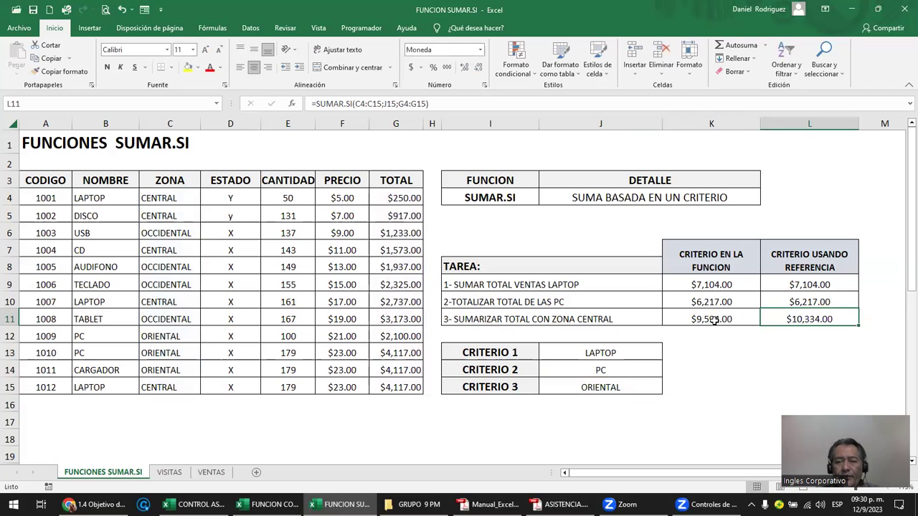
double_click(713, 320)
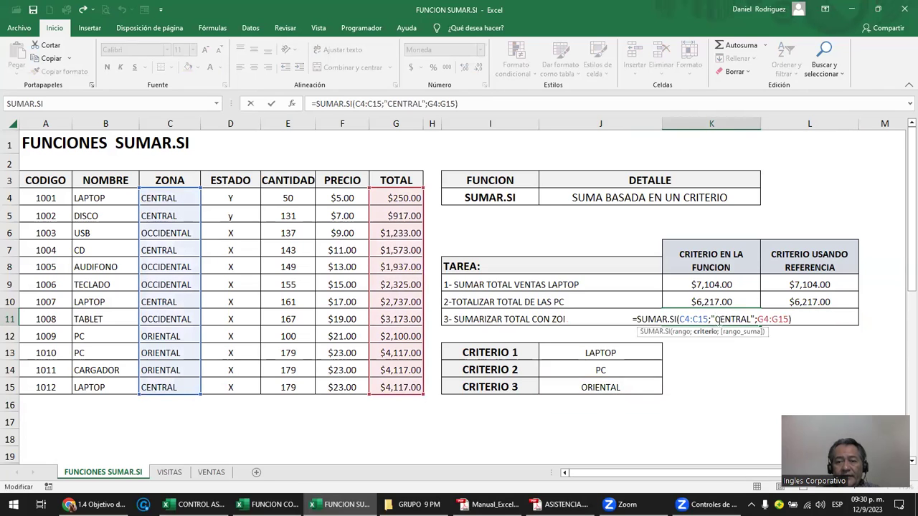
drag(712, 320, 751, 319)
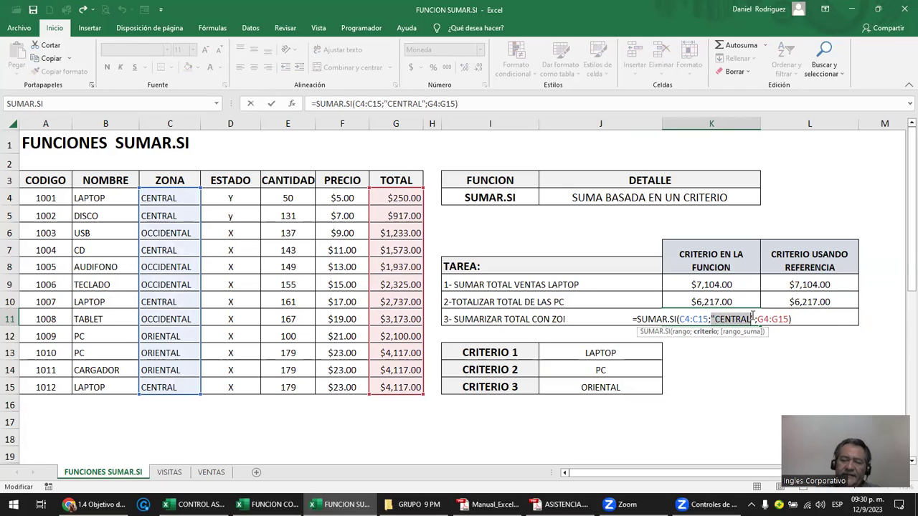
key(Escape)
- Undo back to CENTRAL in J15 and recheck the L11 and K11 formulas
click(728, 378)
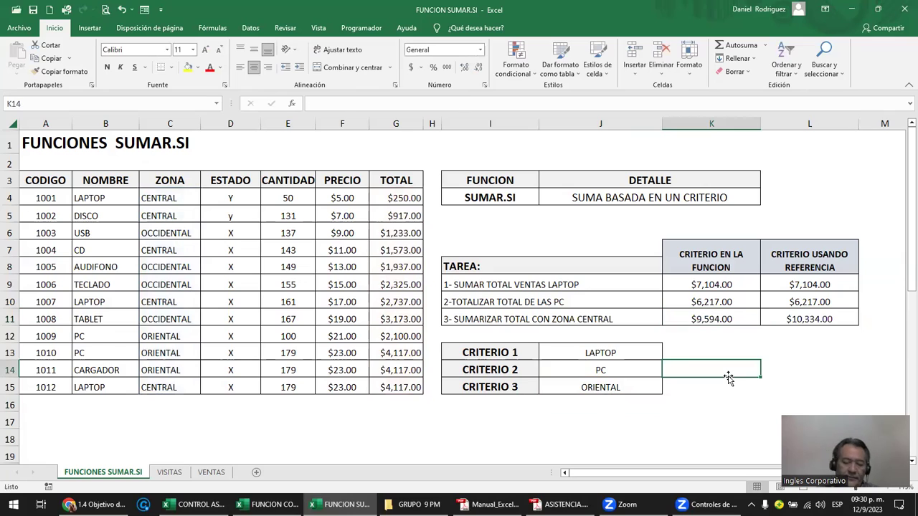
key(ctrl+z)
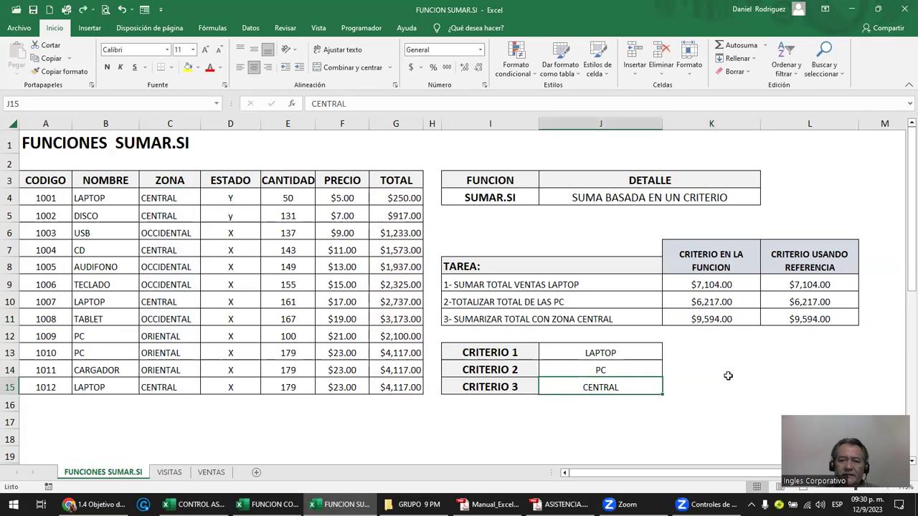
click(500, 419)
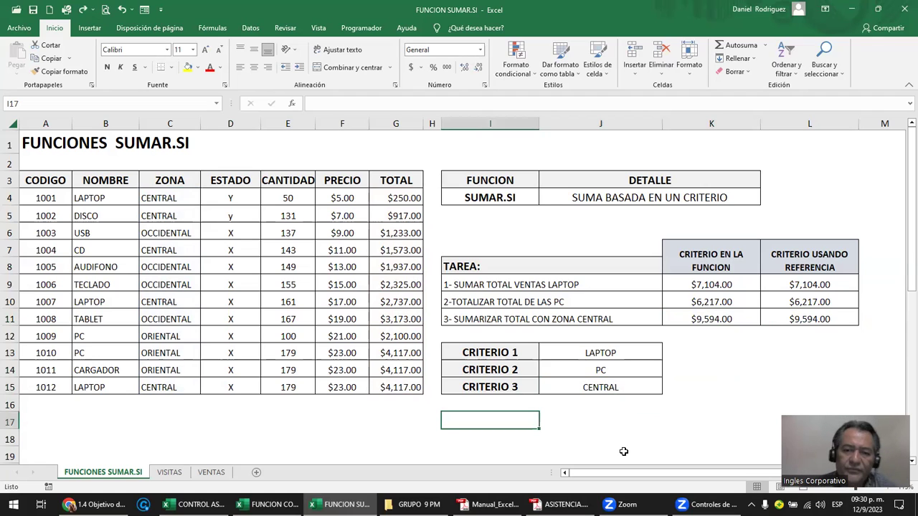
click(613, 386)
double_click(816, 320)
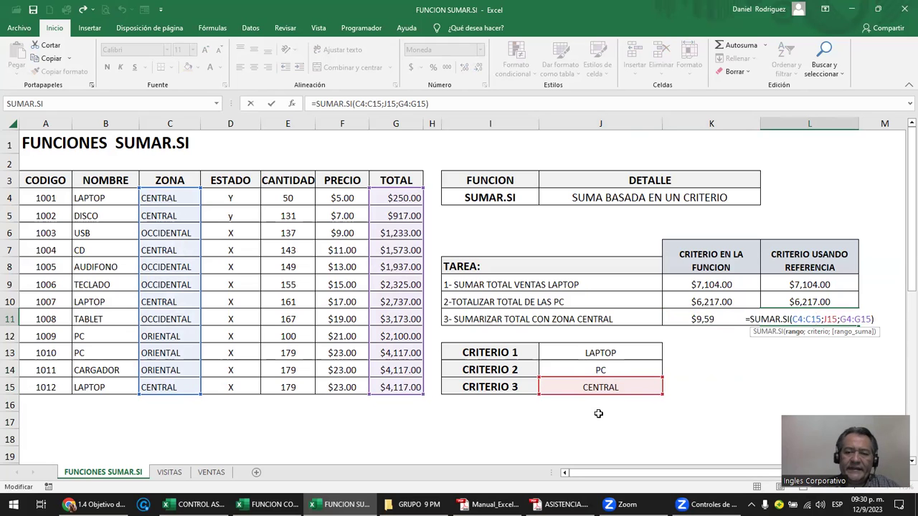
key(Escape)
double_click(706, 319)
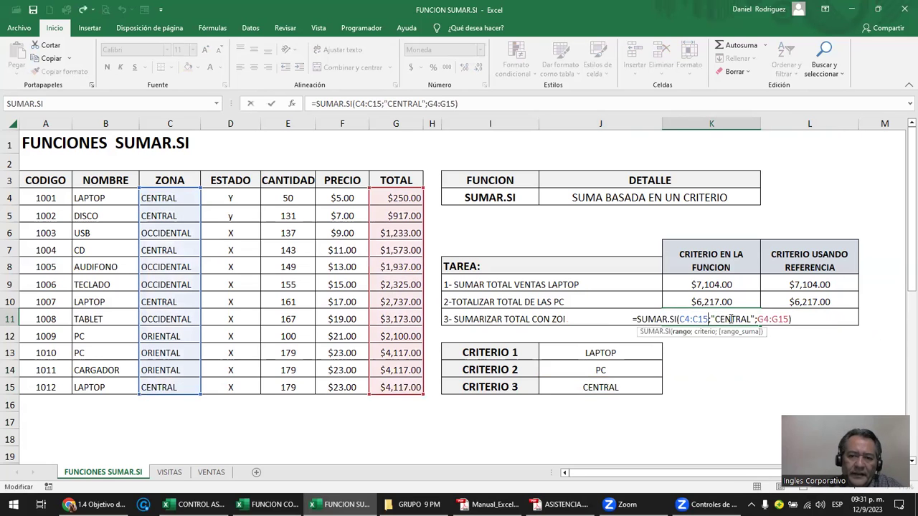
key(Return)
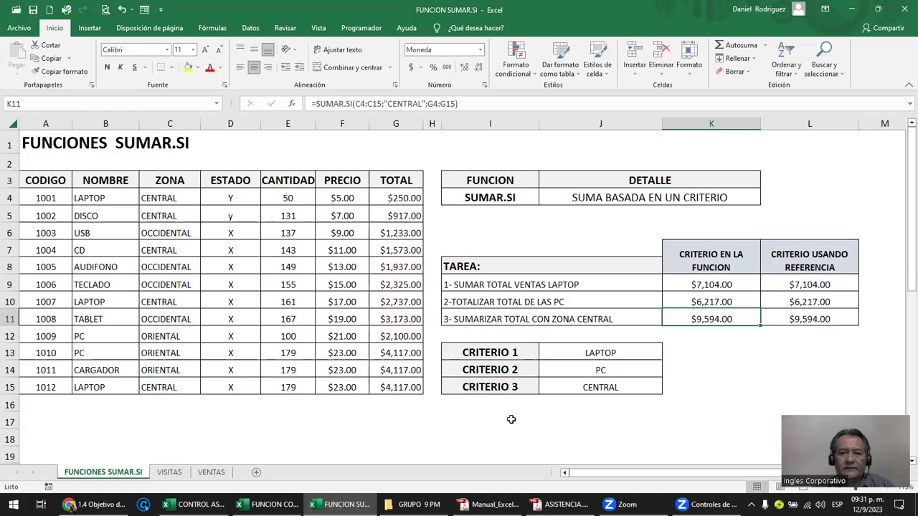
click(517, 422)
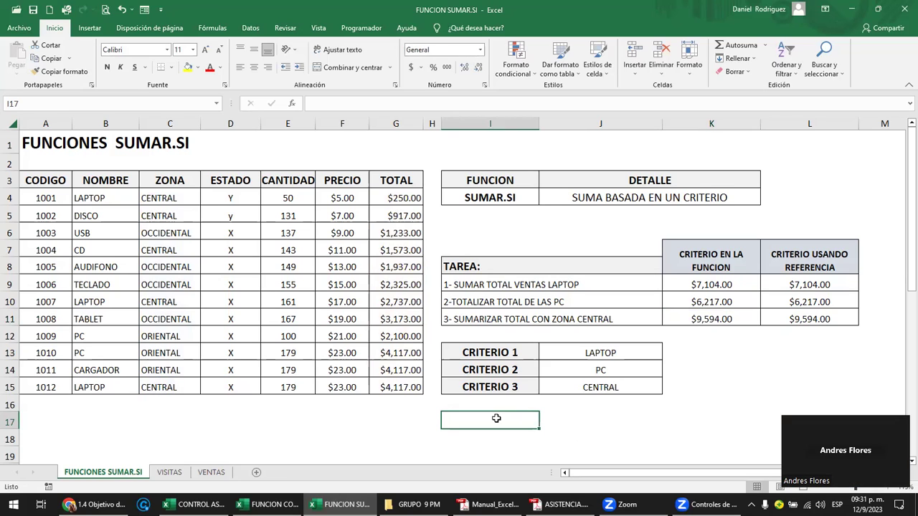
- Change Criterio 1 to CD and compare the L9 reference formula with K9's fixed LAPTOP
key(Up)
key(Up)
key(Up)
key(Up)
key(Right)
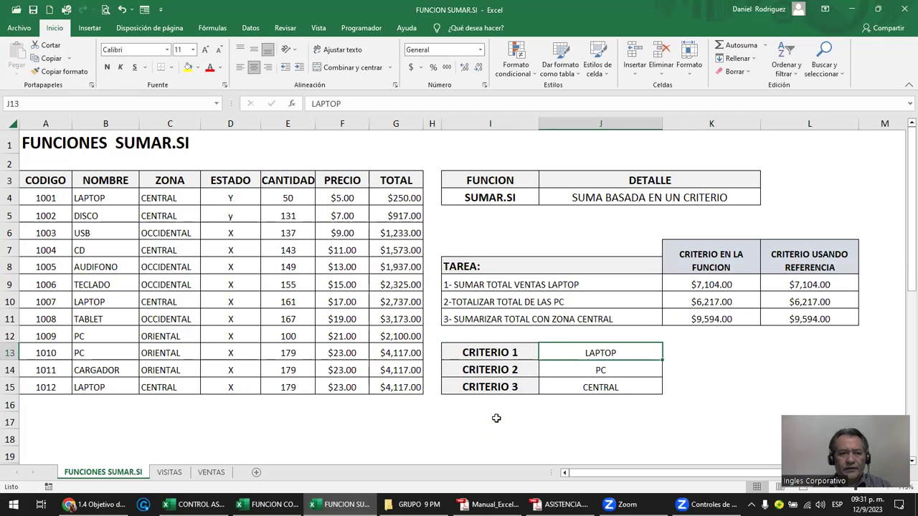
text(CD)
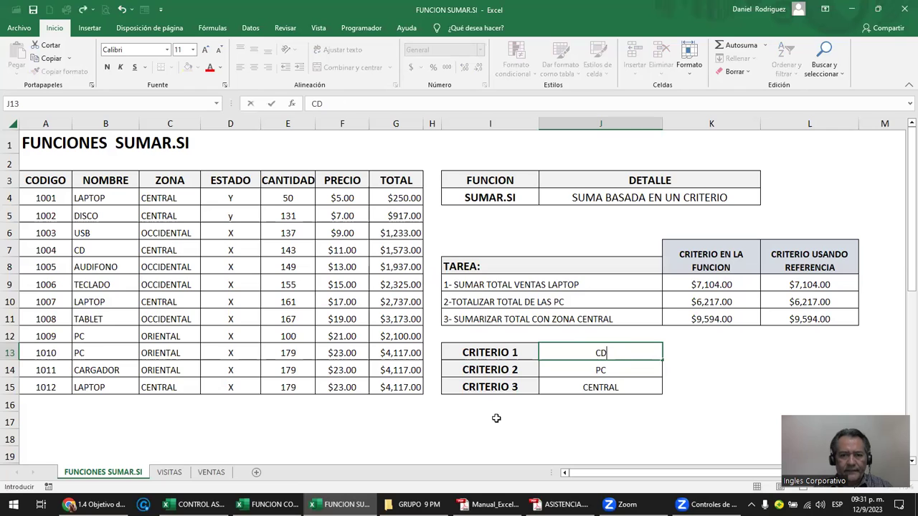
key(Return)
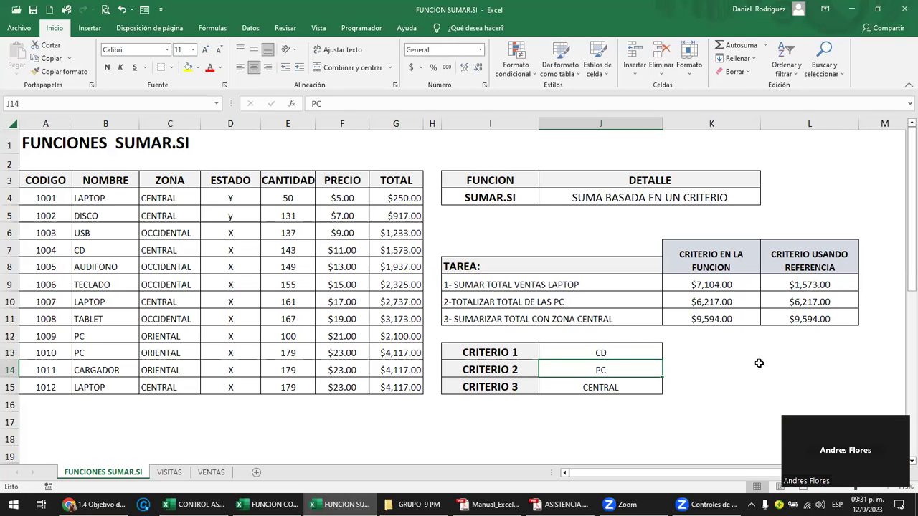
double_click(801, 285)
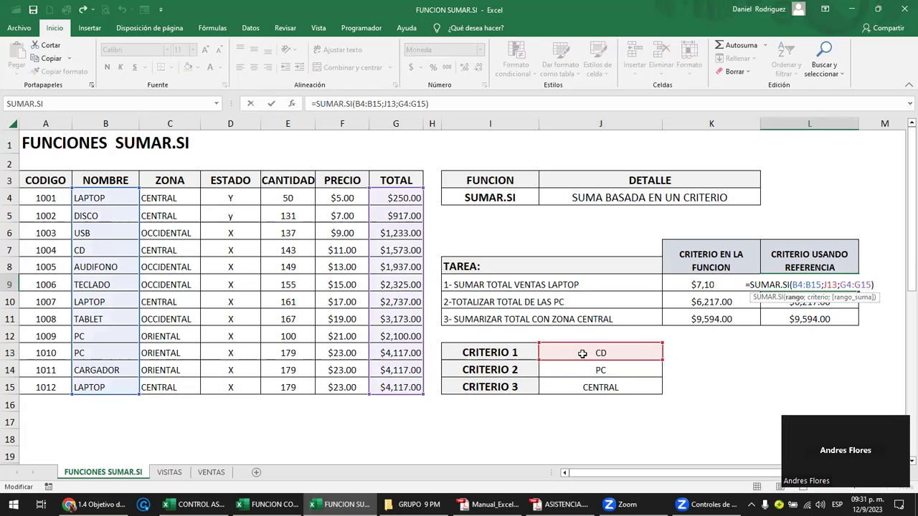
key(Escape)
click(588, 353)
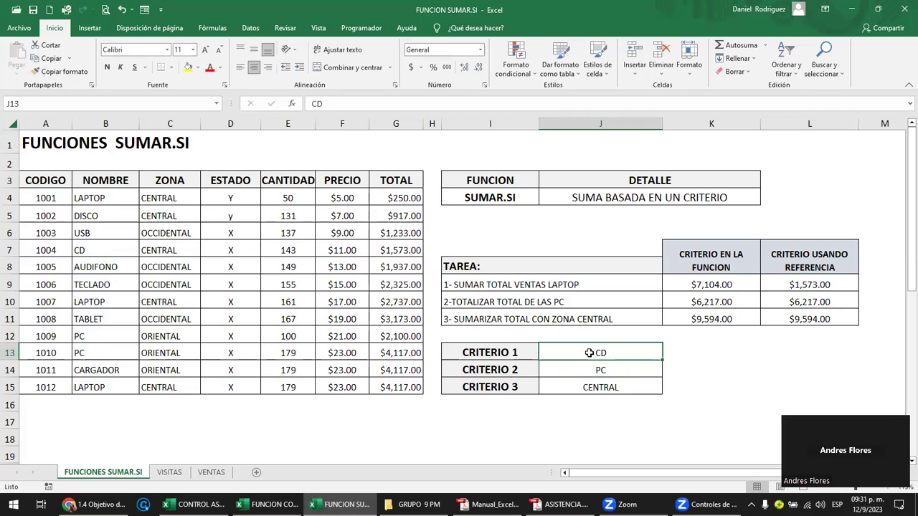
double_click(708, 284)
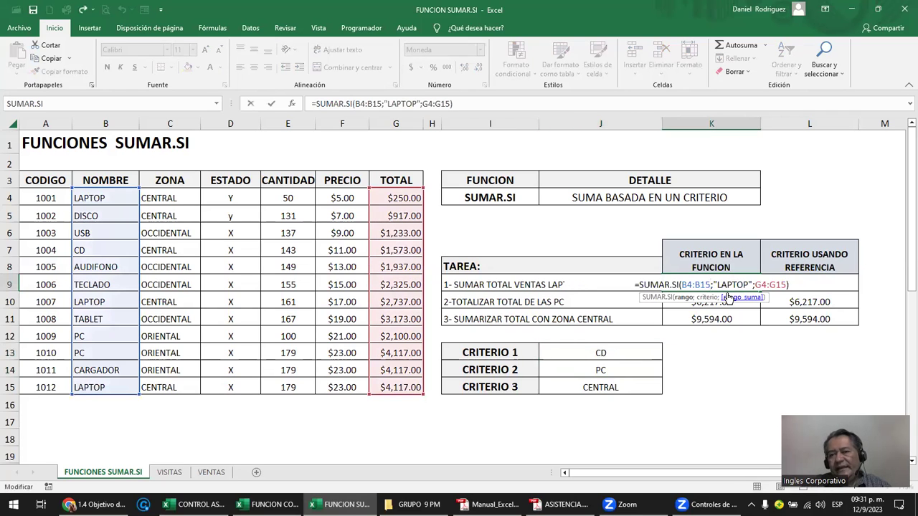
key(Escape)
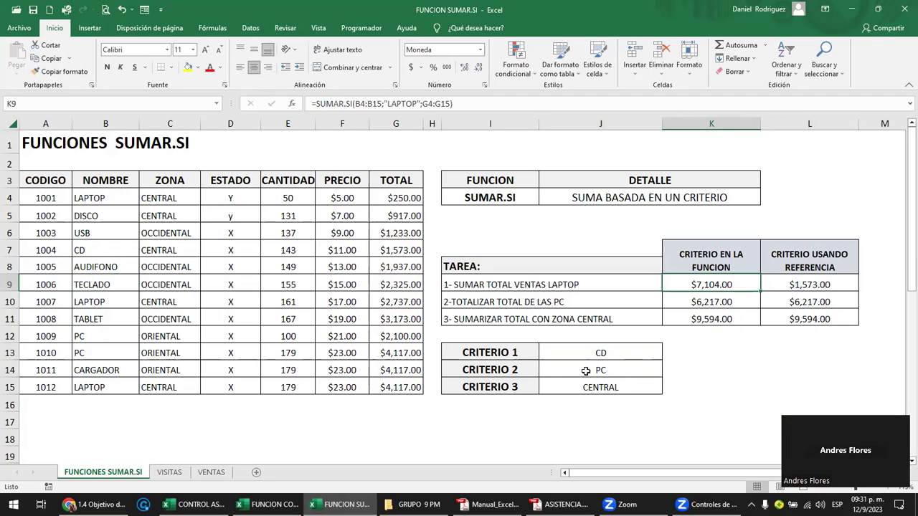
- Change Criterio 2 from PC to TABLET and check the L10 and K10 totals
click(586, 371)
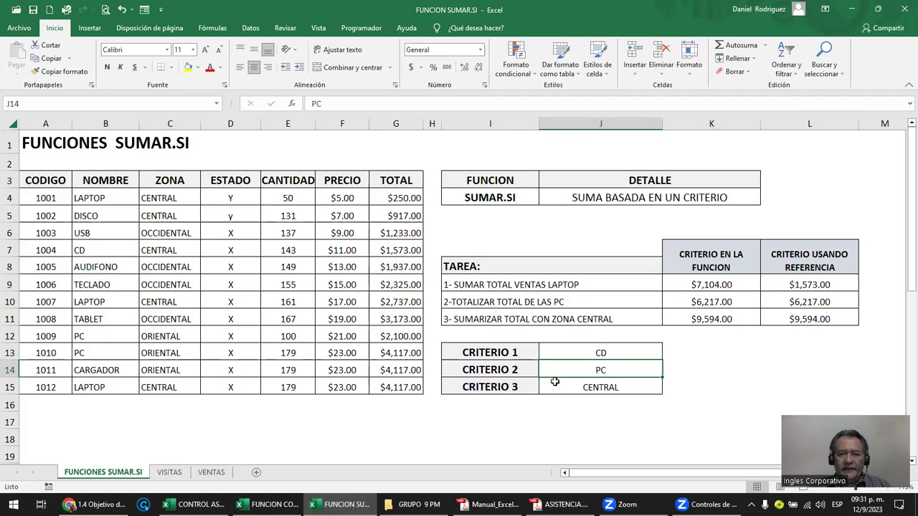
drag(566, 352, 573, 384)
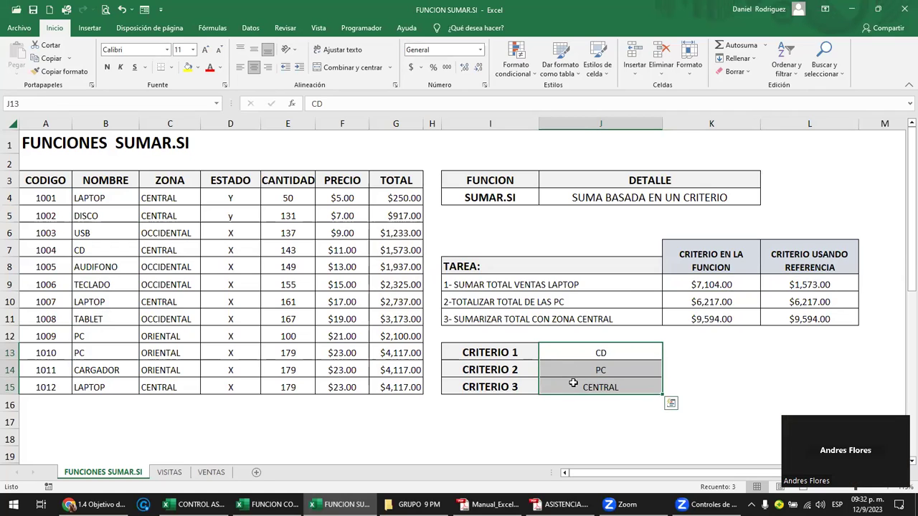
click(580, 373)
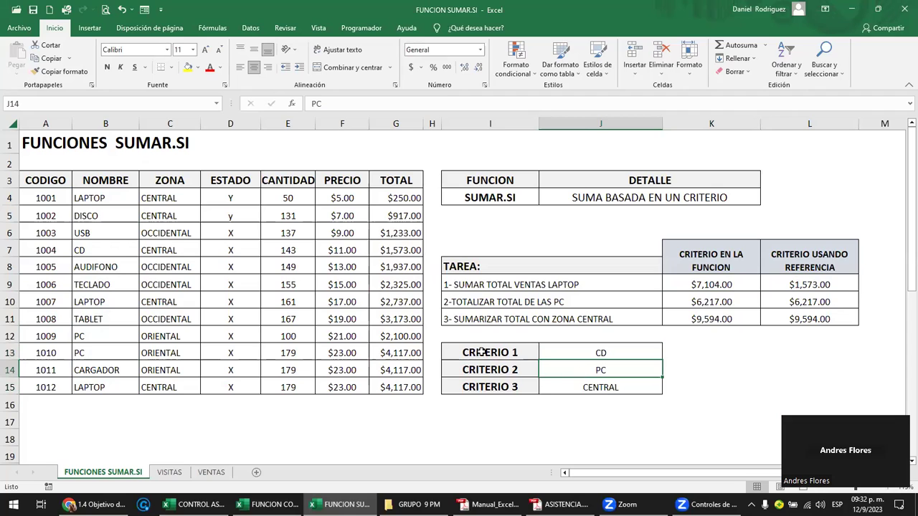
drag(479, 351, 584, 382)
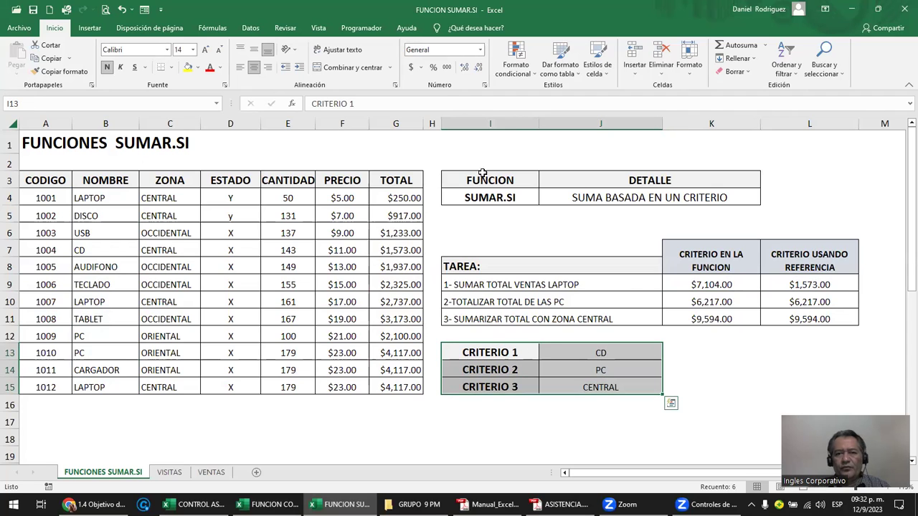
click(595, 371)
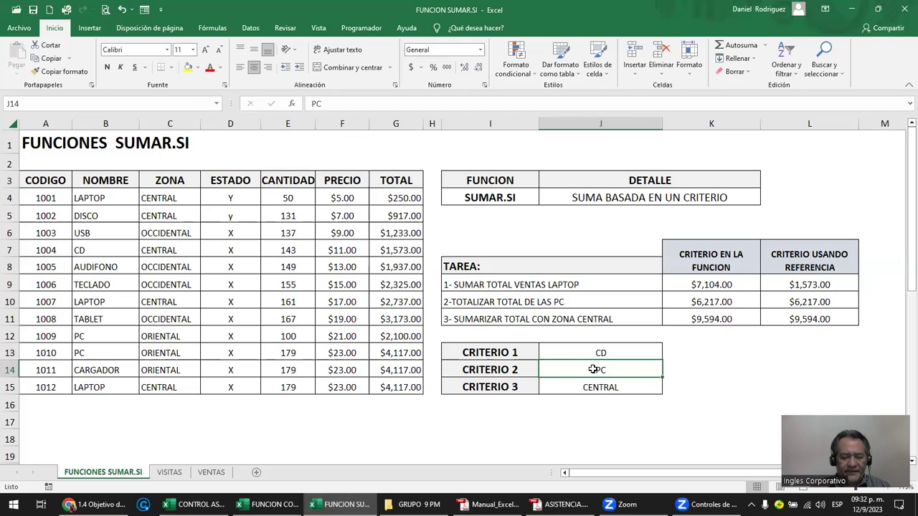
text(TABLE)
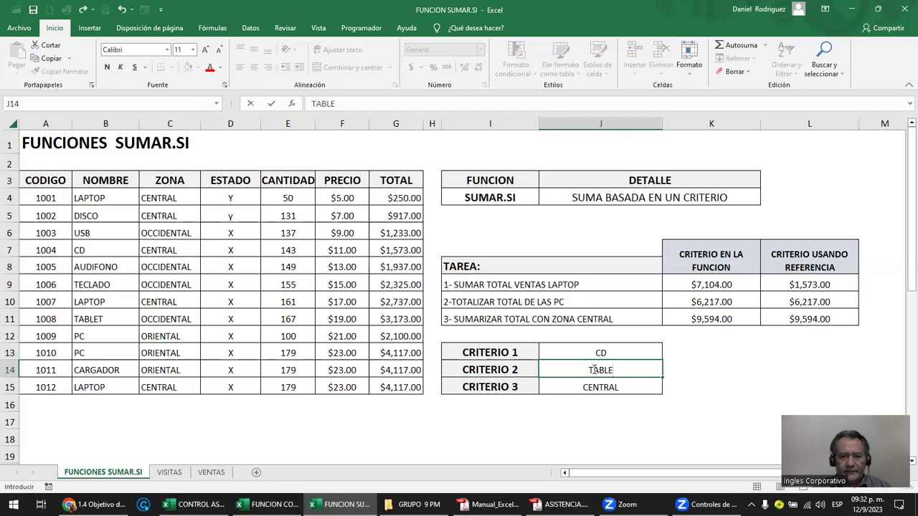
text(T)
key(Return)
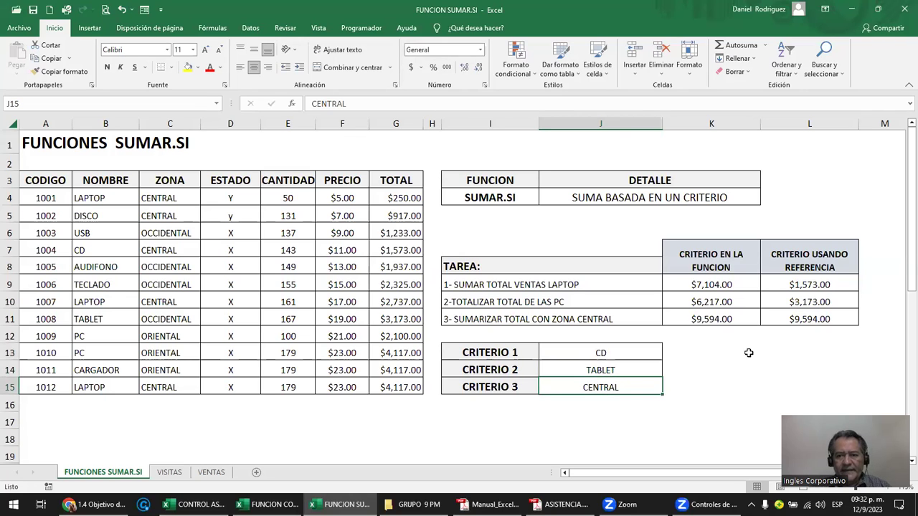
click(830, 301)
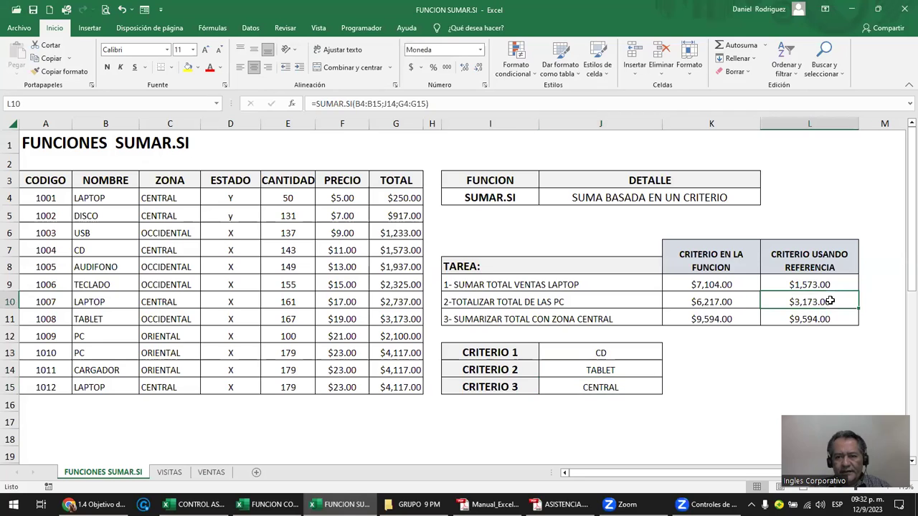
double_click(723, 302)
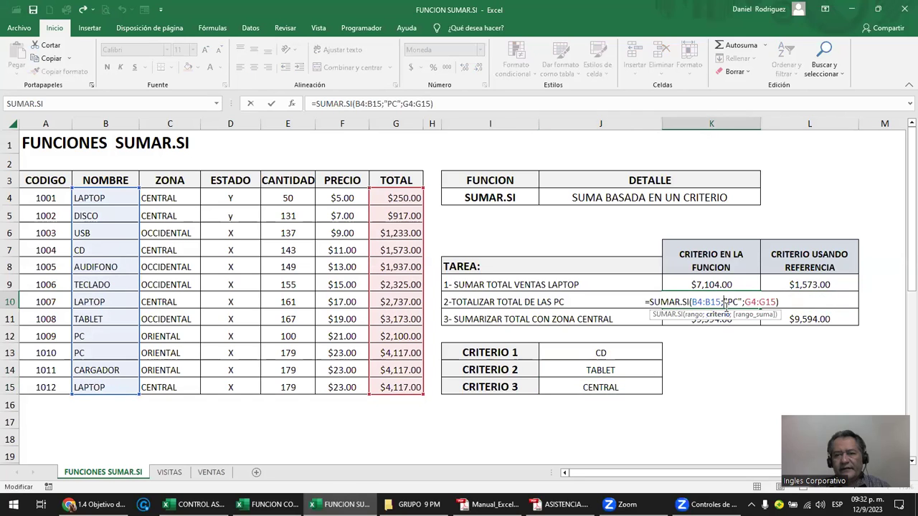
key(Return)
click(502, 421)
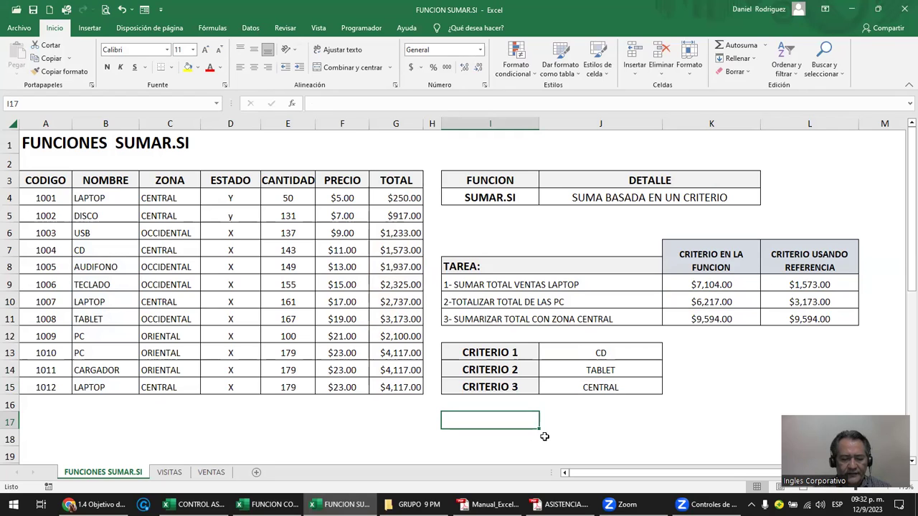
- Enter the heading 'CUANTOS PRODUCTOS VENDIDOS EN CENTRAL' in cell I17
text(CANT)
key(BackSpace)
key(BackSpace)
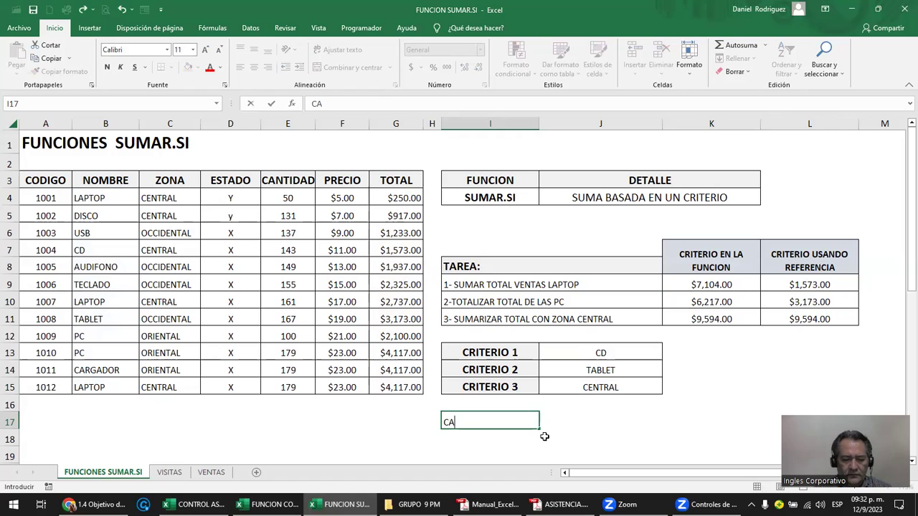
key(BackSpace)
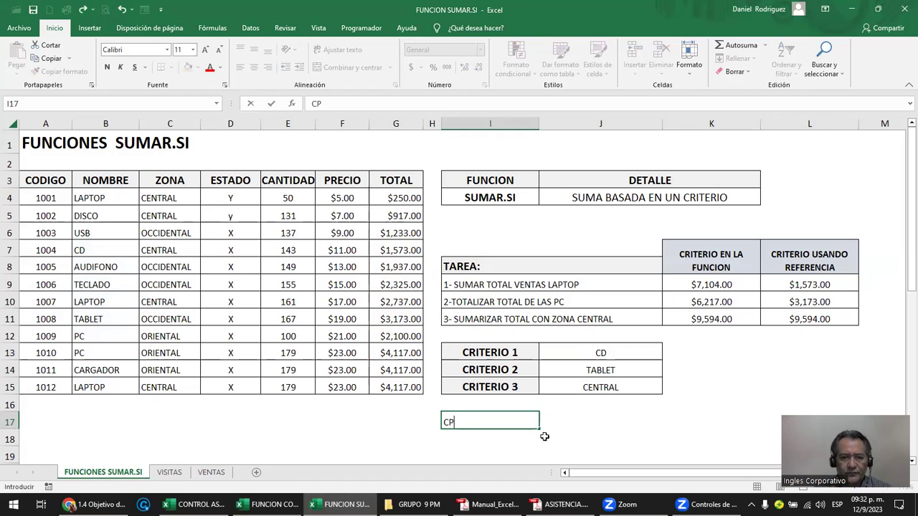
key(BackSpace)
text(CUANTOS PRODUCTOS )
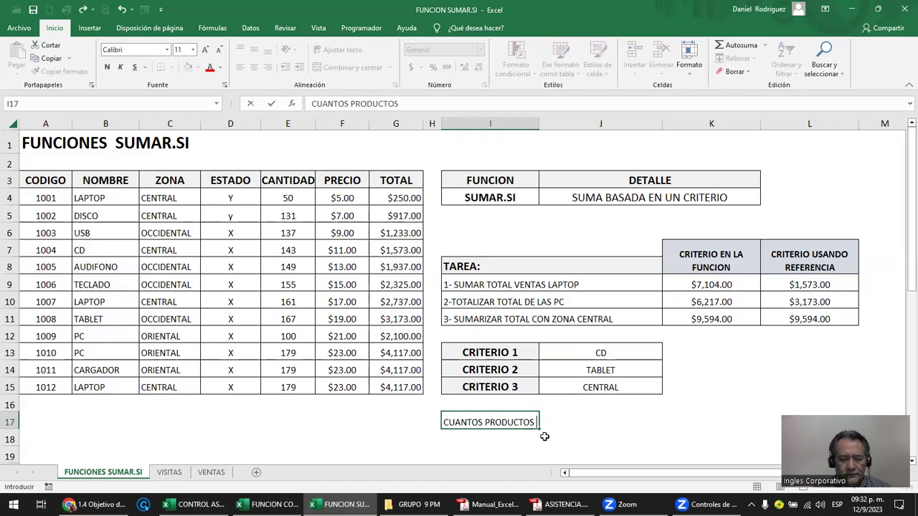
text(VENDIDOS EN C)
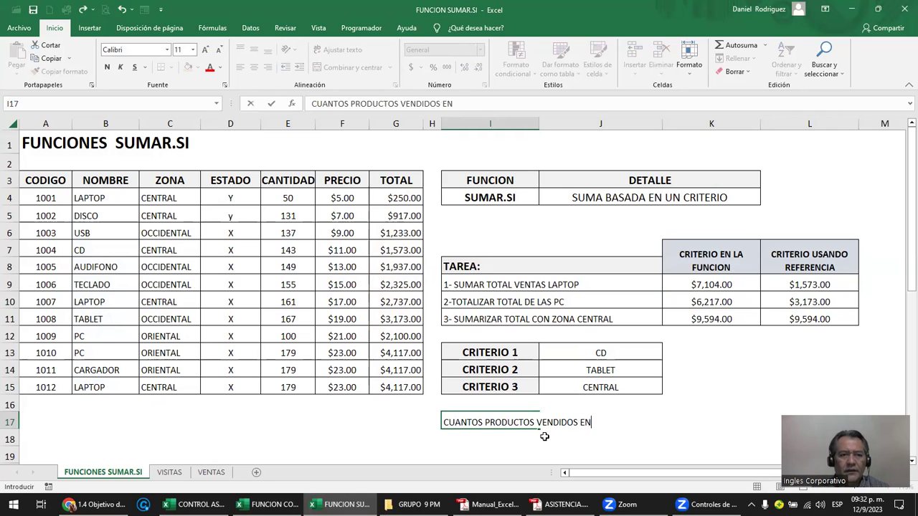
text(ENTRAL)
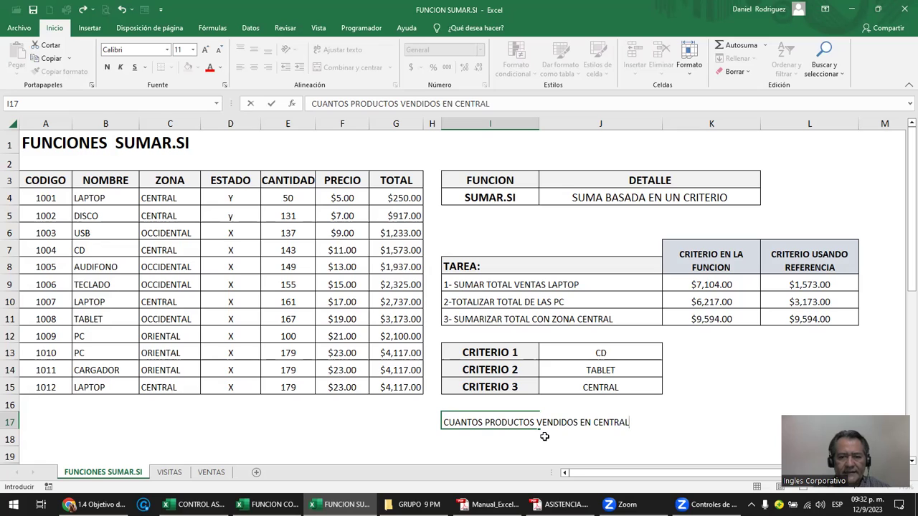
key(Return)
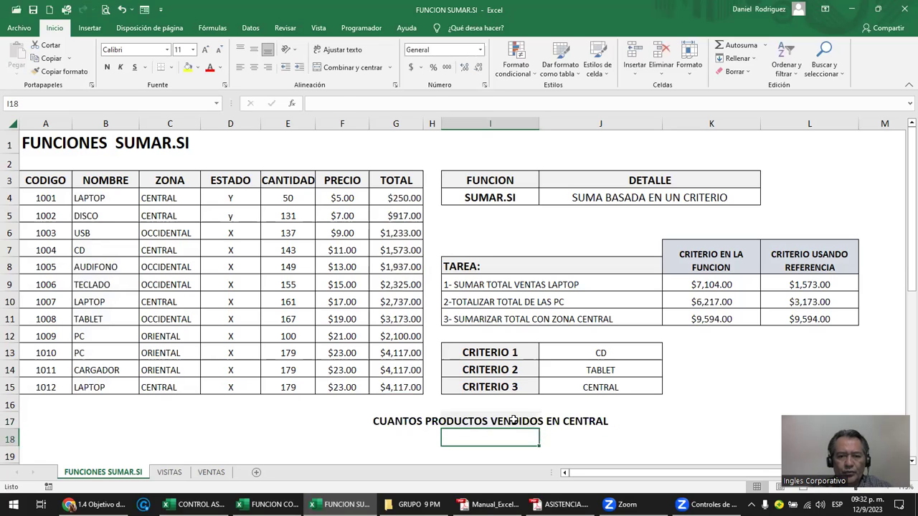
- Left-align the I17 heading, ending on the answer cell I18 below it
click(513, 422)
click(240, 67)
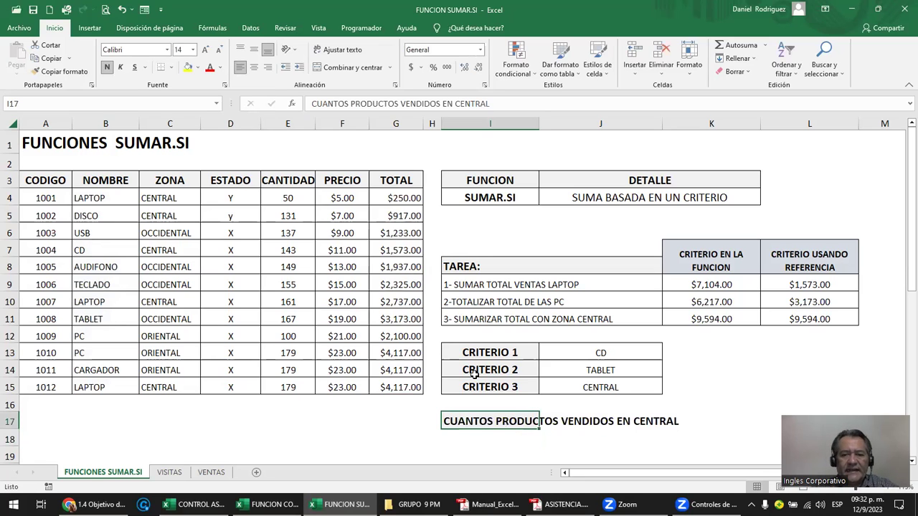
click(495, 446)
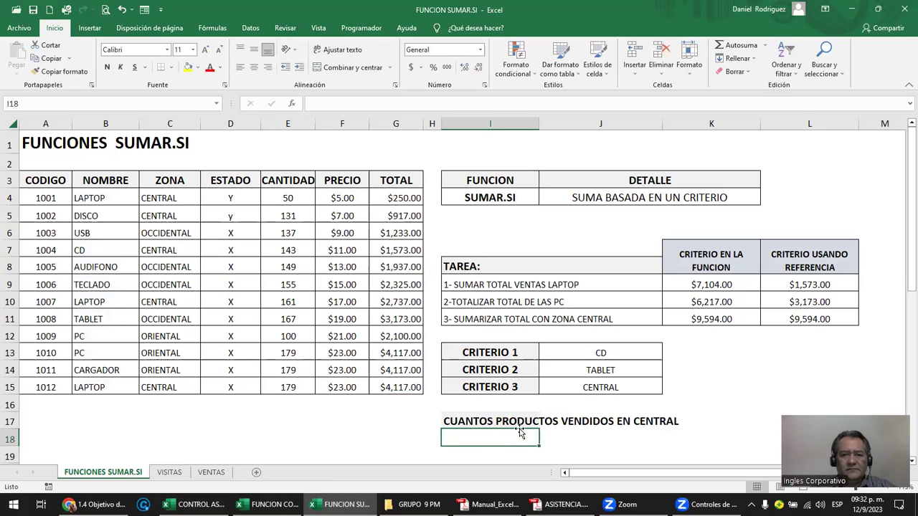
click(566, 439)
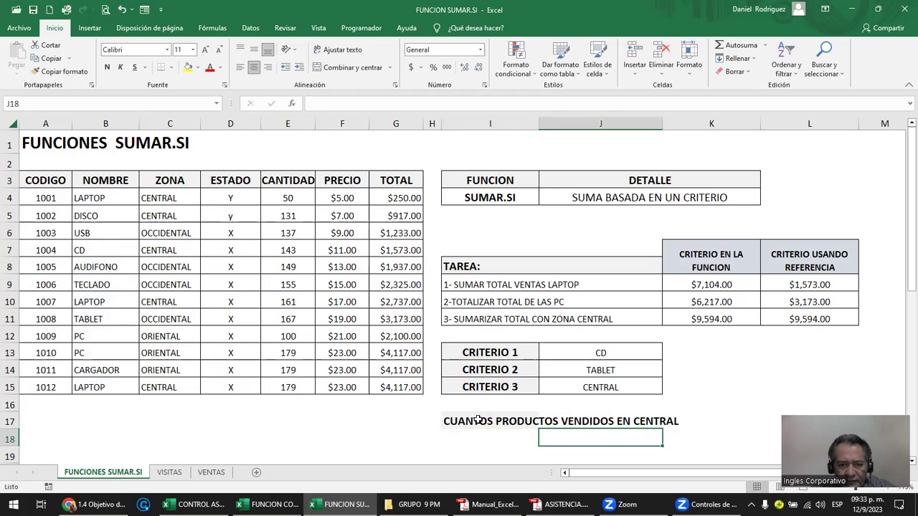
click(477, 421)
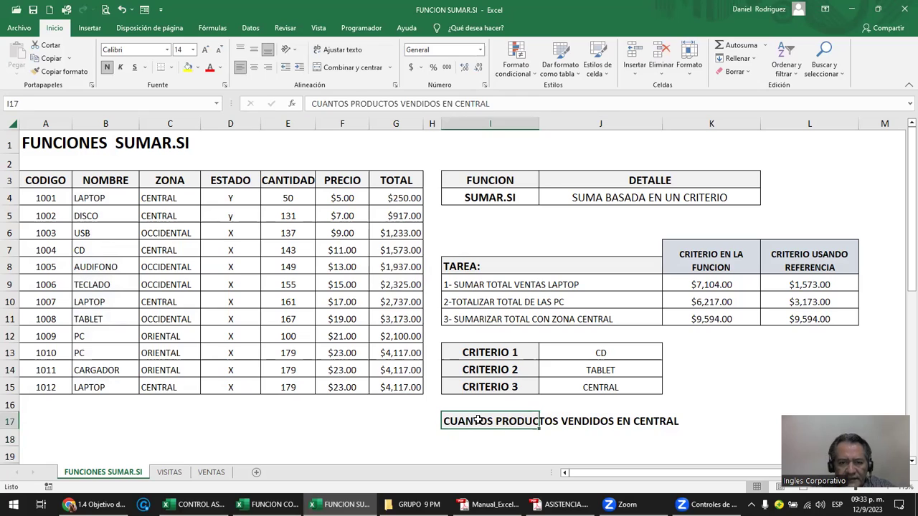
click(199, 69)
key(Escape)
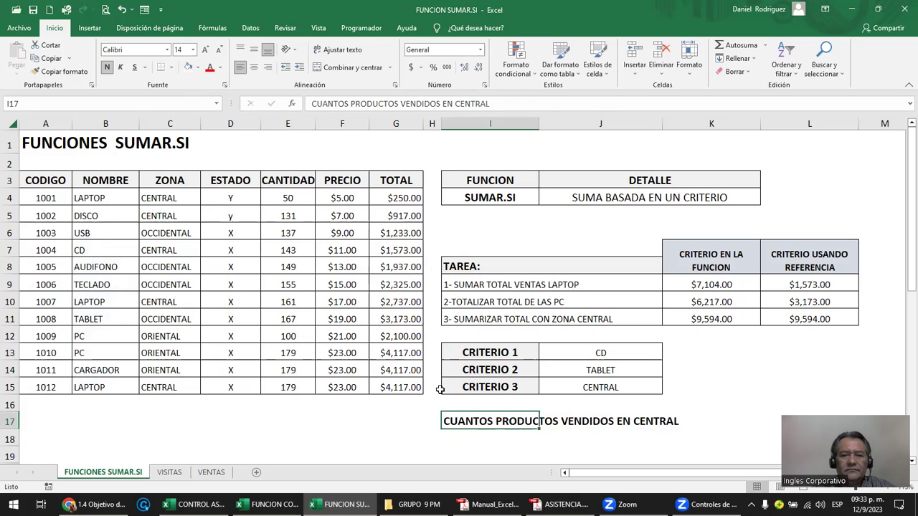
click(477, 439)
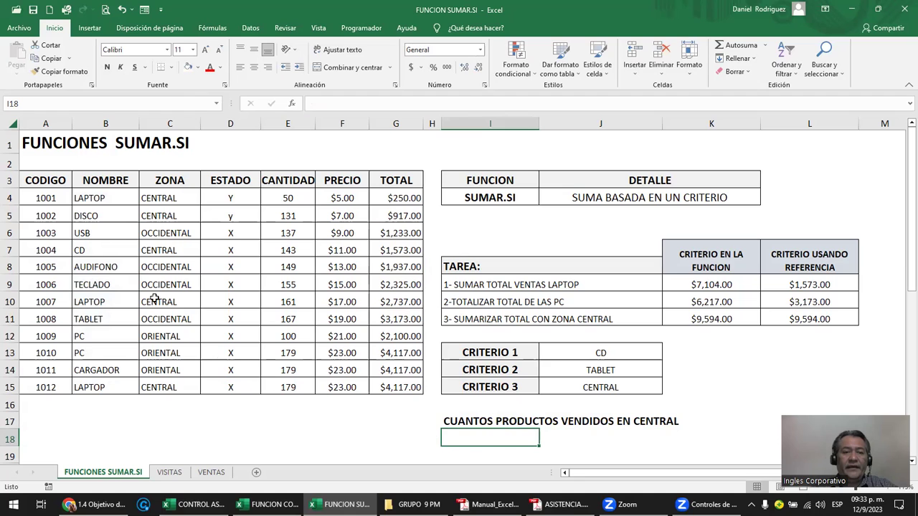
- Review the ZONA range C4:C15 and widen the CANTIDAD column E slightly
drag(154, 201, 182, 387)
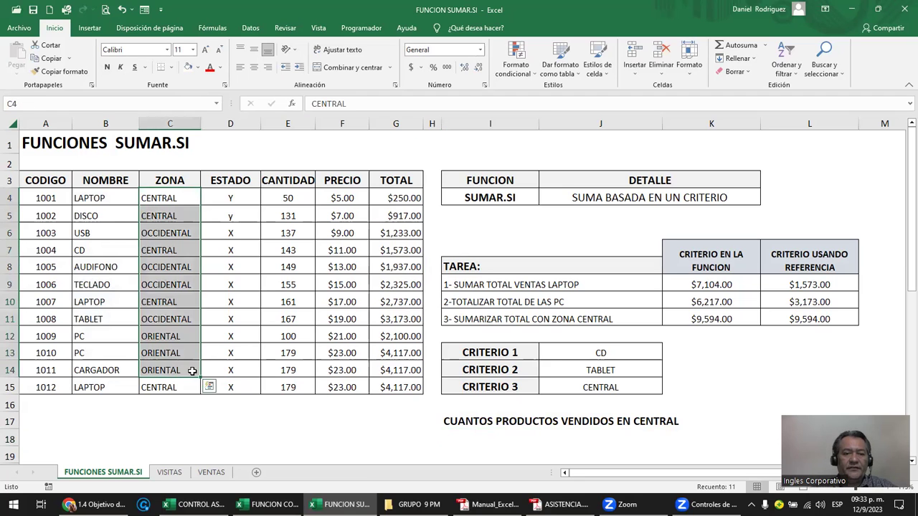
click(227, 307)
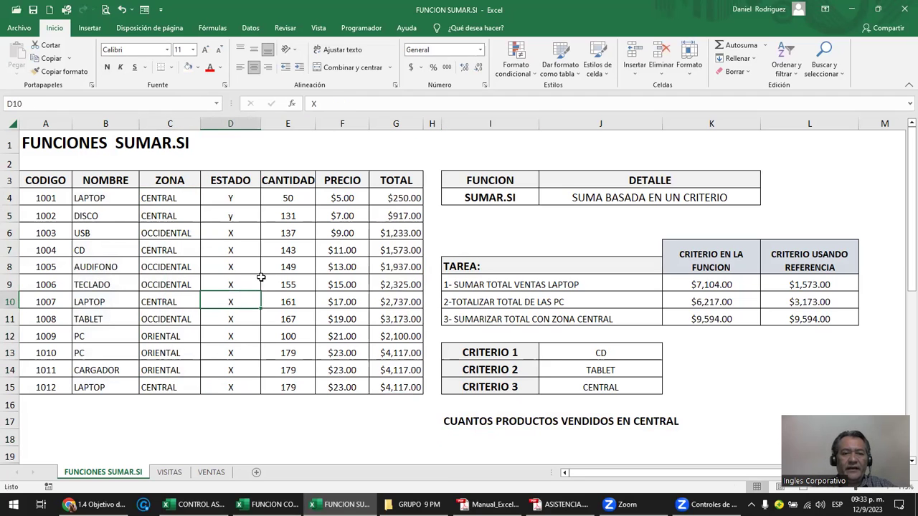
click(289, 122)
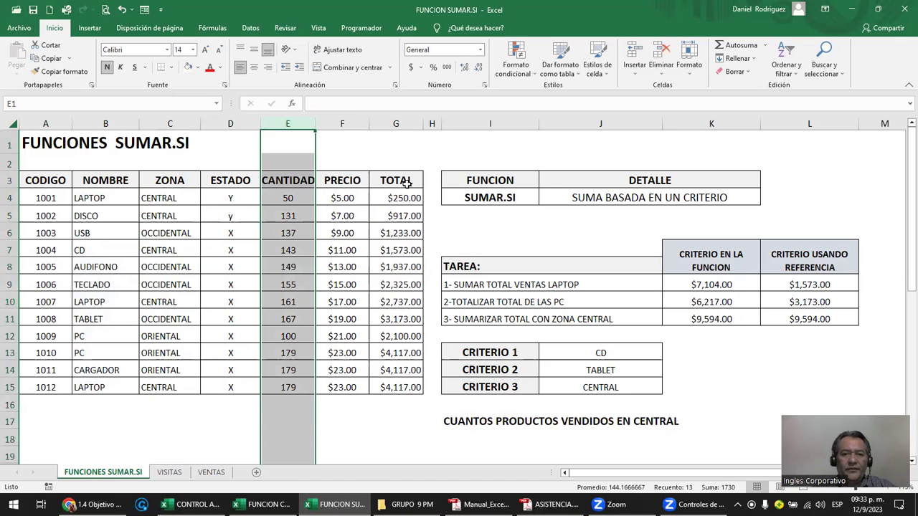
click(280, 125)
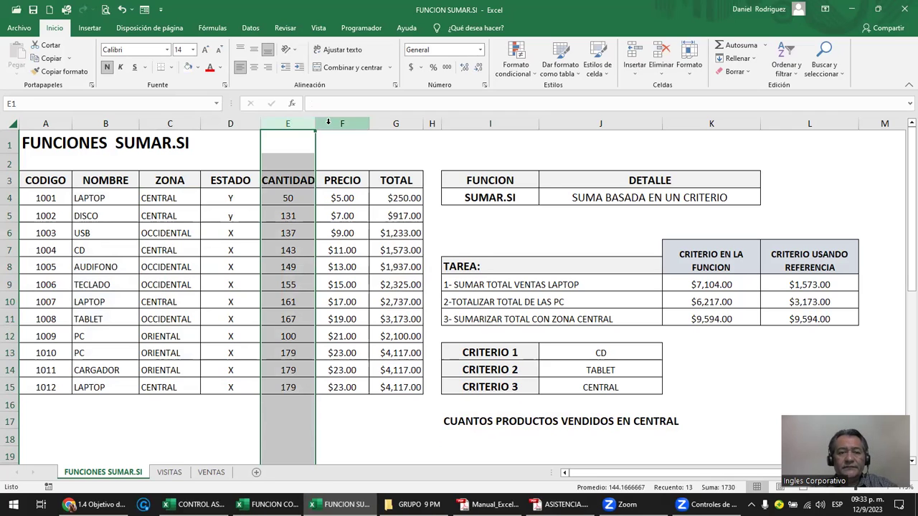
click(288, 183)
drag(315, 123, 327, 123)
- Review the zone range C4:C15 and quantities E4:E15, ending on answer cell I18
click(300, 200)
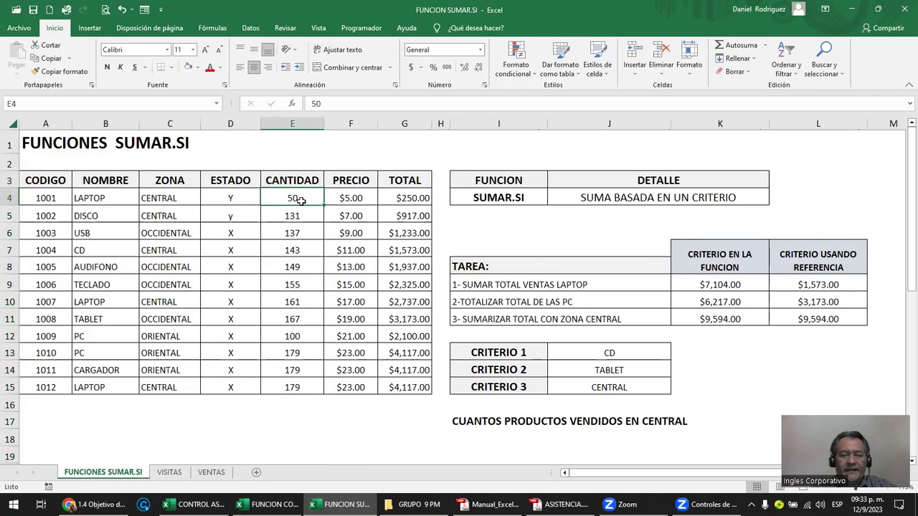
drag(172, 198, 172, 387)
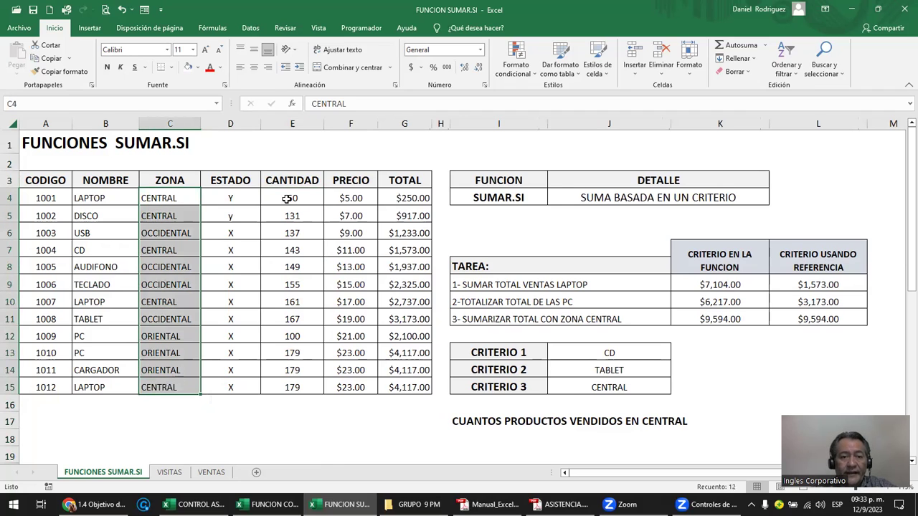
drag(286, 197, 292, 387)
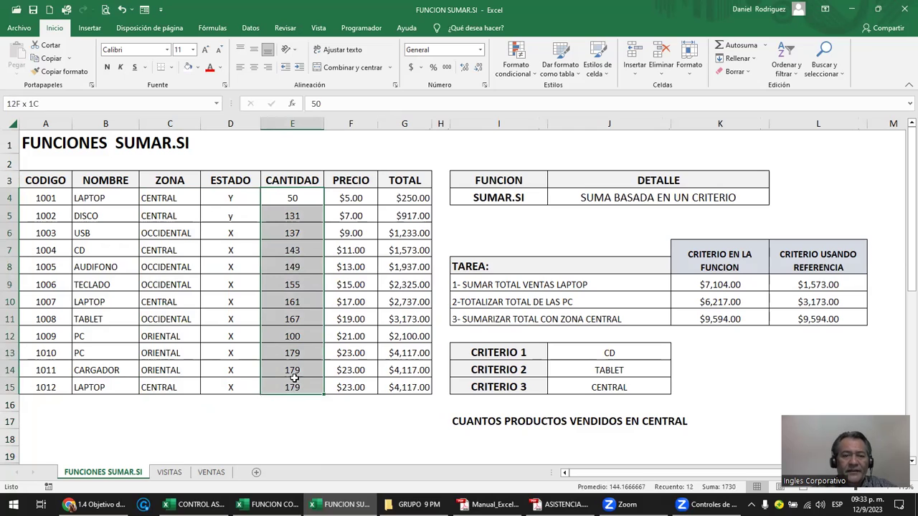
click(511, 438)
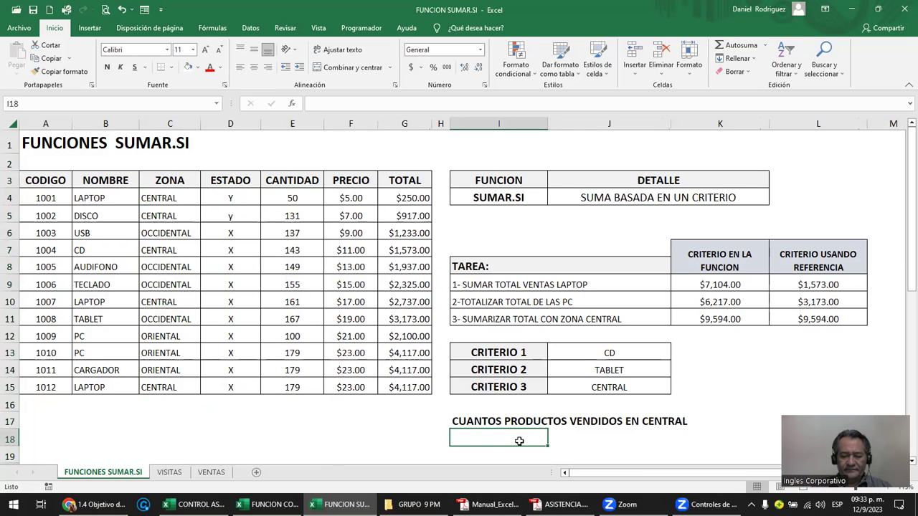
- Enter =SUMAR.SI(C4:C15;"CENTRAL";E4:E15) in I18 so it returns 664
text(=SUMAR.SI)
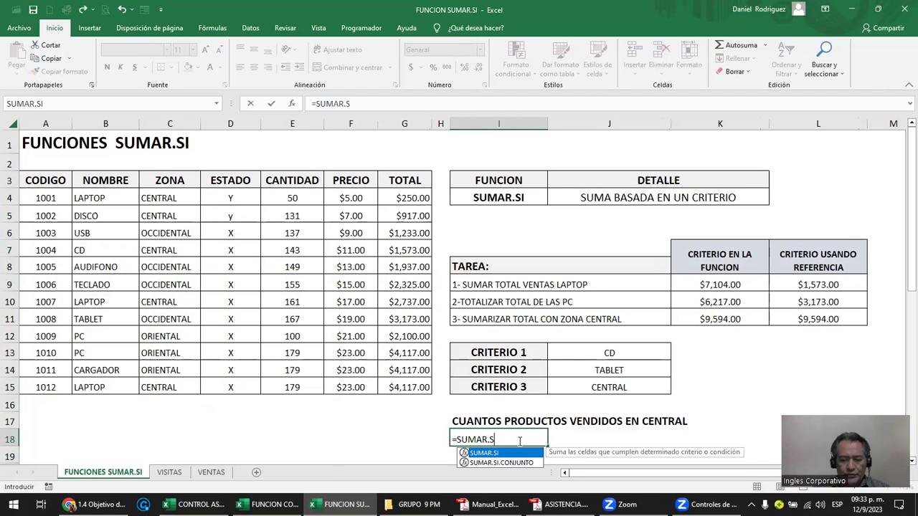
text(()
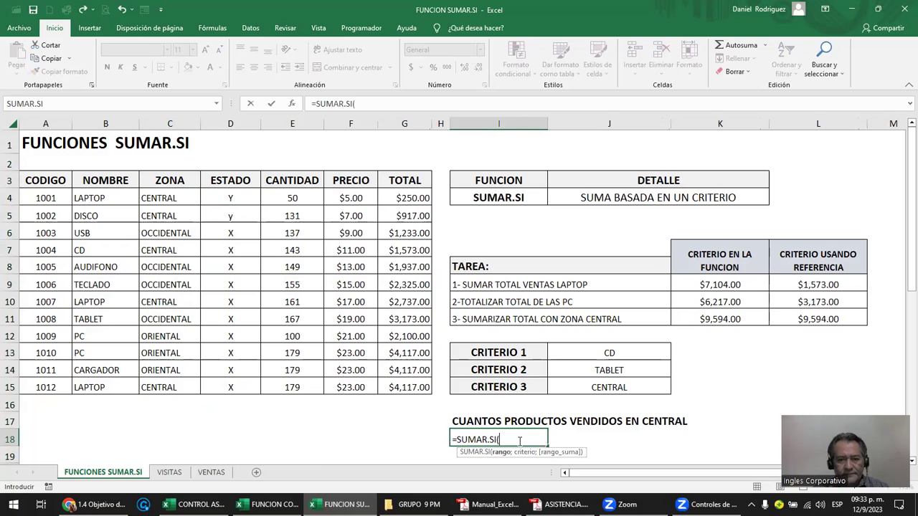
text(()
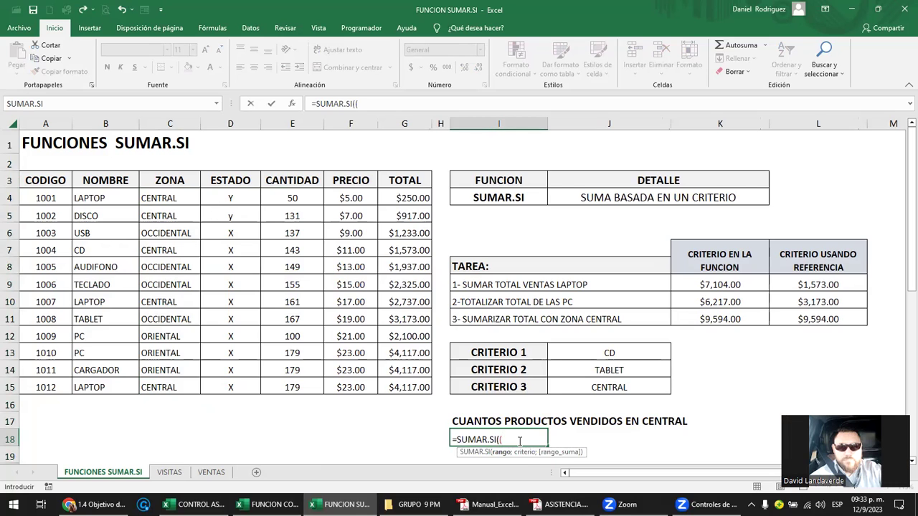
key(BackSpace)
key(BackSpace)
text(()
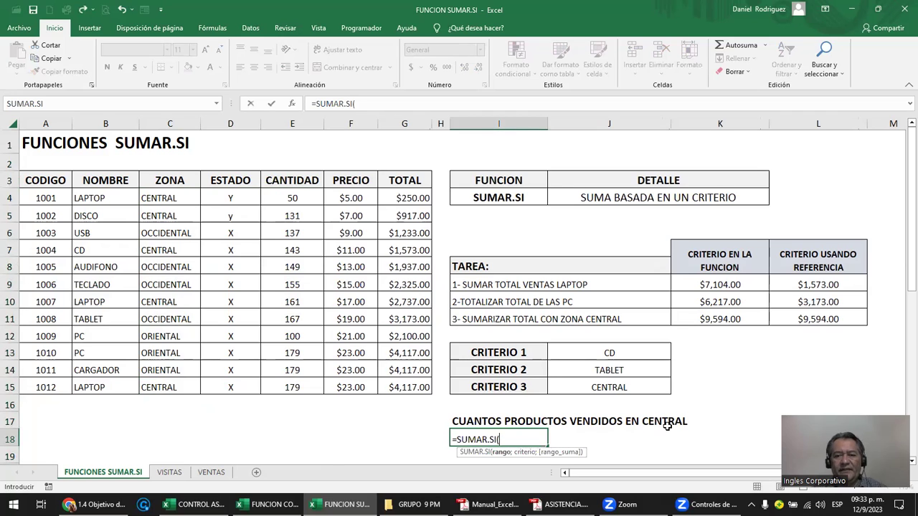
drag(171, 208, 173, 385)
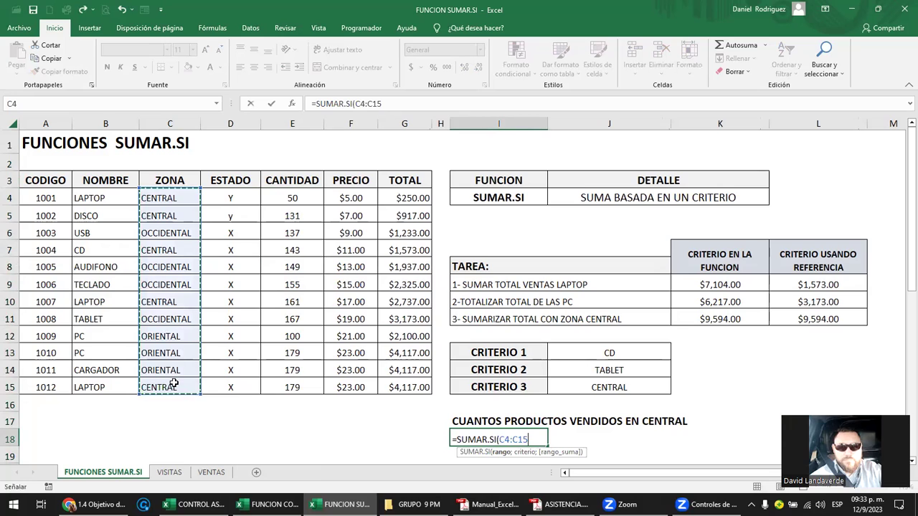
text(;)
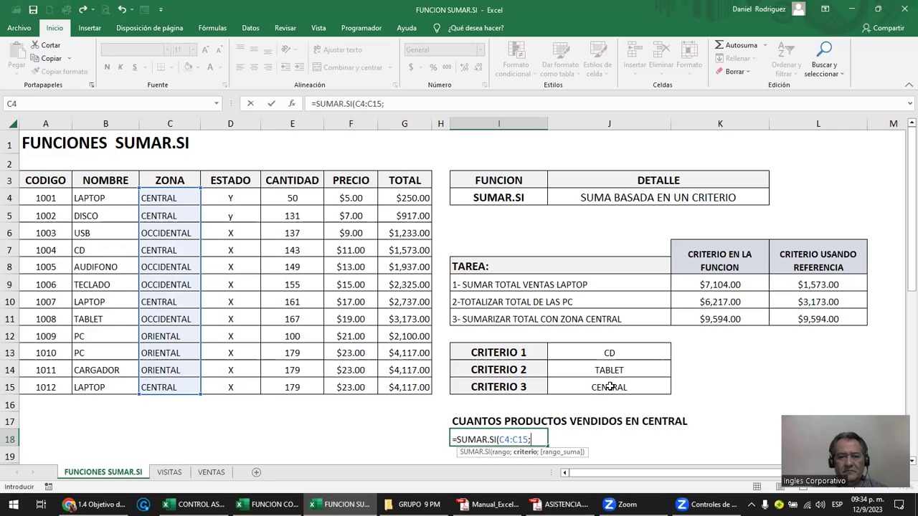
text("CENTRAL")
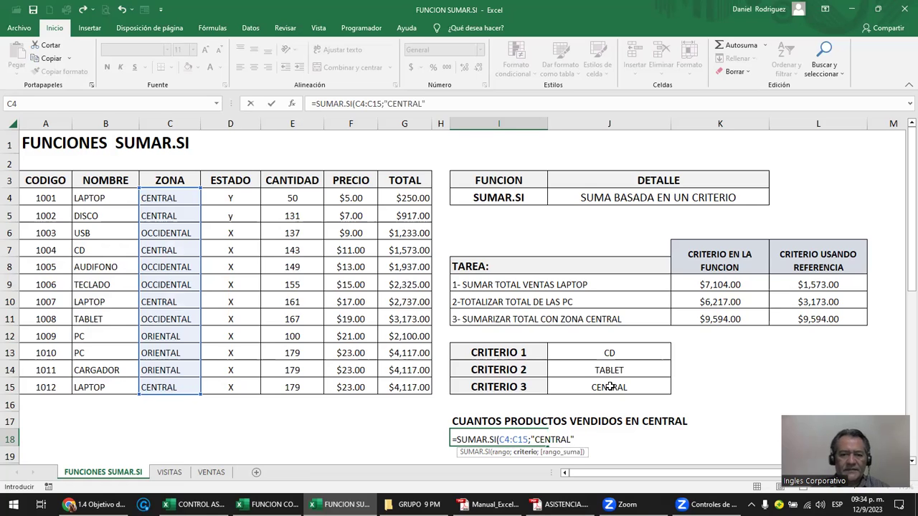
text(;)
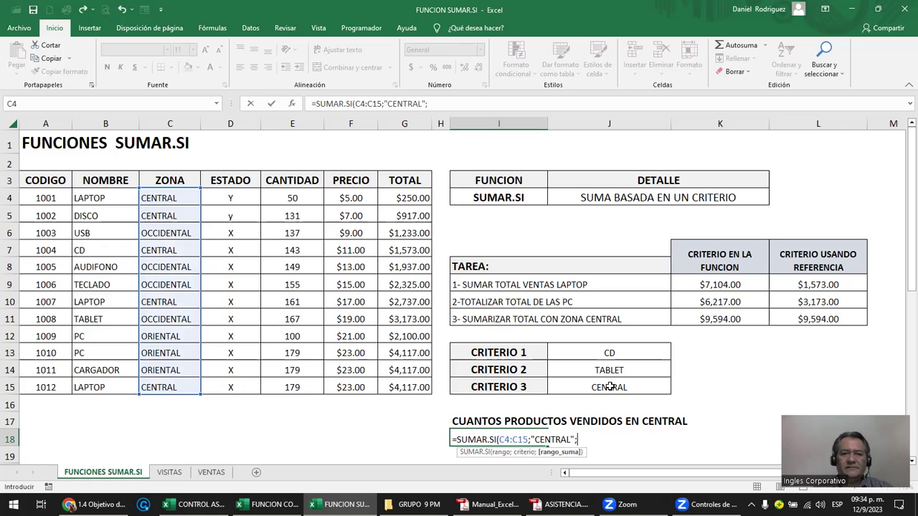
drag(300, 201, 308, 386)
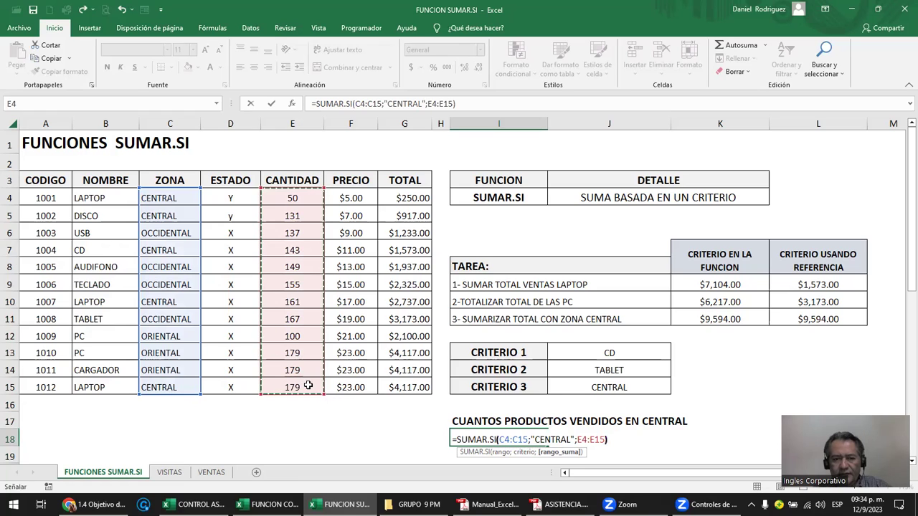
text())
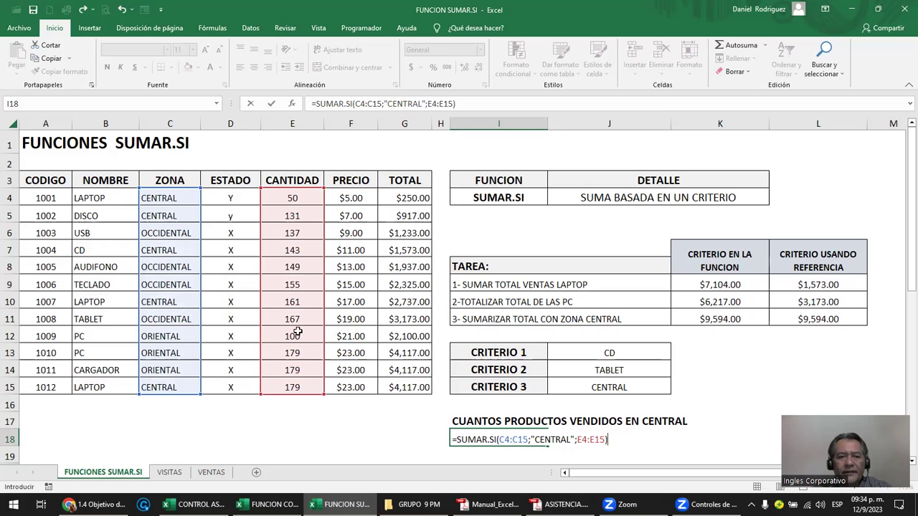
key(Return)
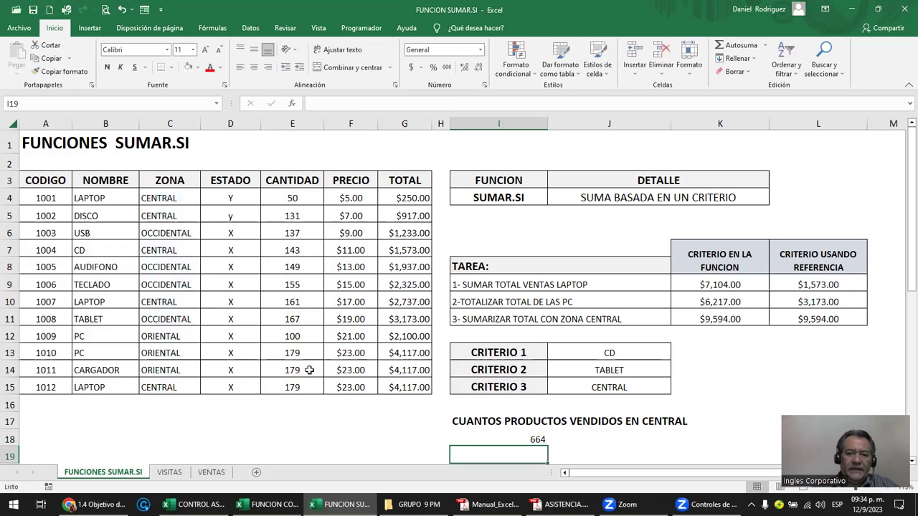
key(Up)
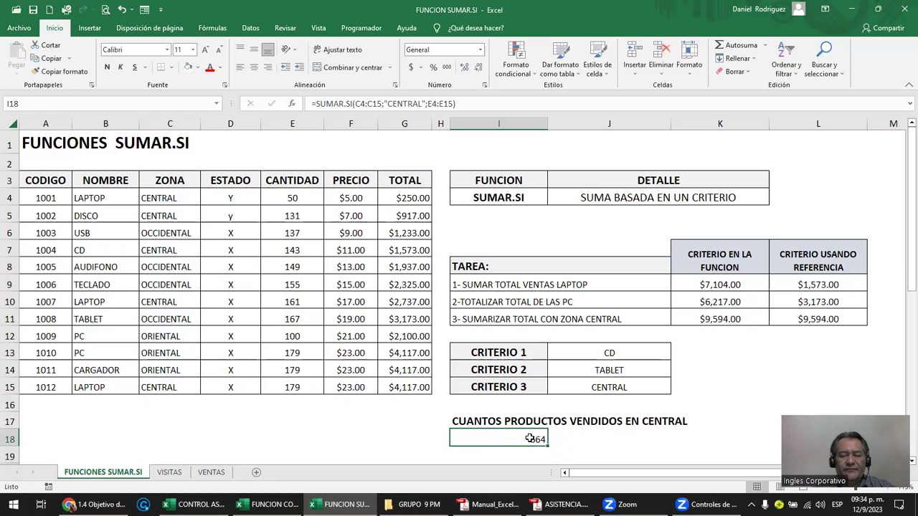
- Copy the I18 SUMAR.SI formula toward J18, then cancel the copy
click(595, 439)
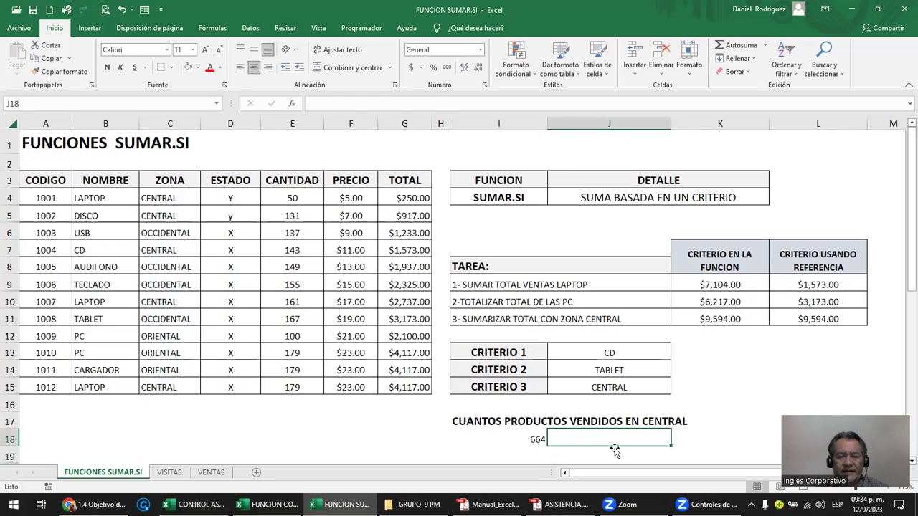
key(Left)
key(ctrl+c)
click(615, 448)
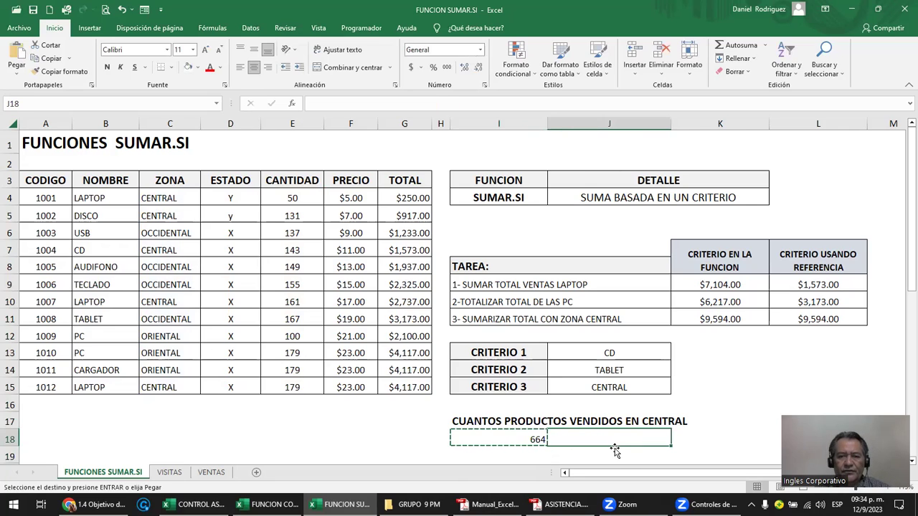
key(Escape)
- Enter =SUMAR.SI(C4:C15;J15;E4:E15) in J18, taking the criterion from J15
text(=)
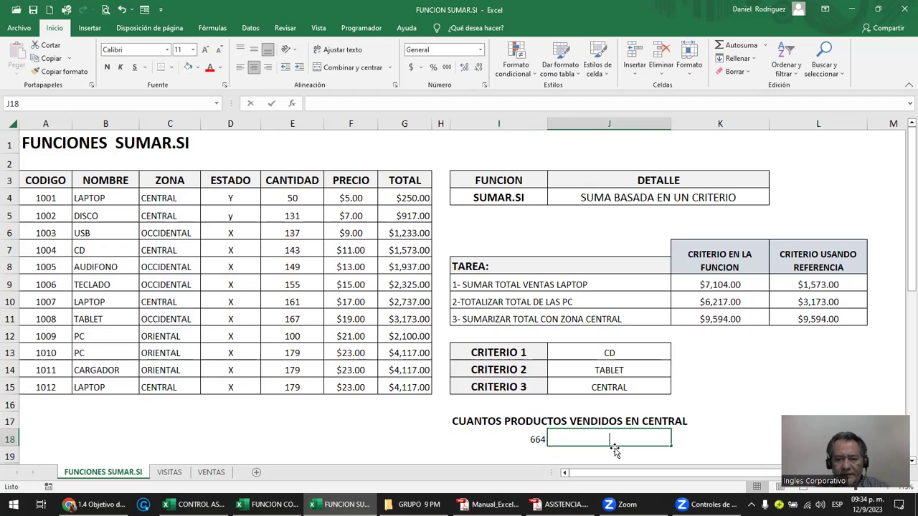
text(SUMAR)
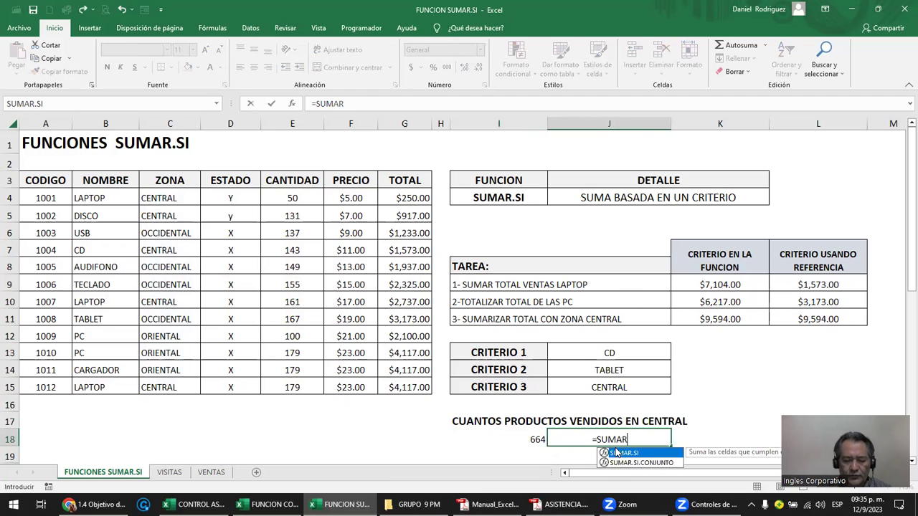
text(.SI)
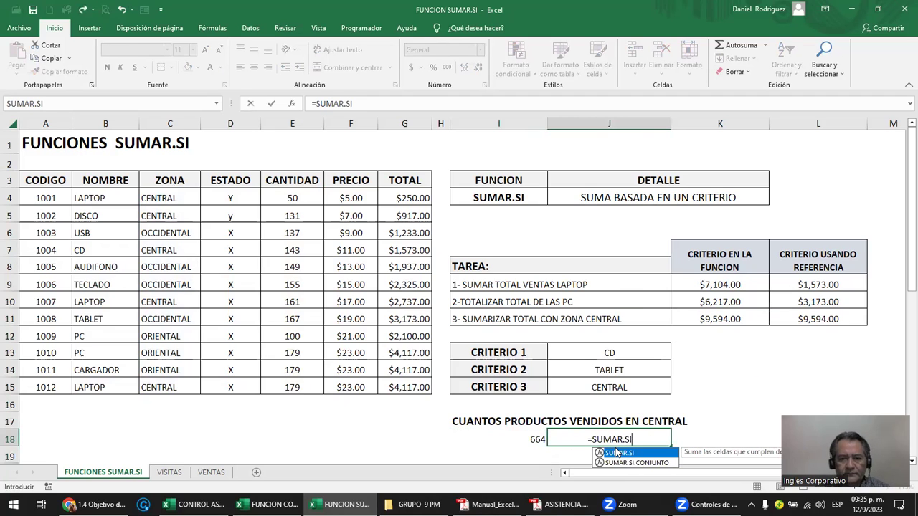
double_click(615, 453)
drag(182, 197, 171, 382)
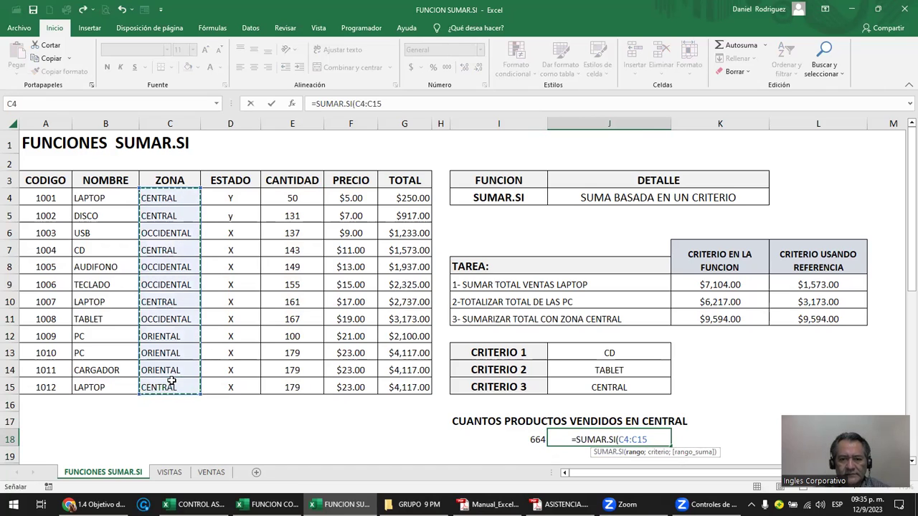
text(;)
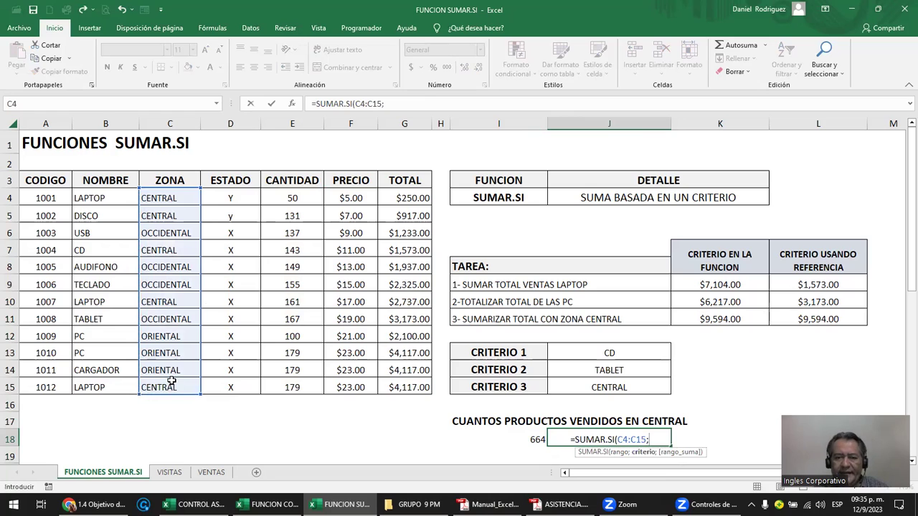
click(611, 387)
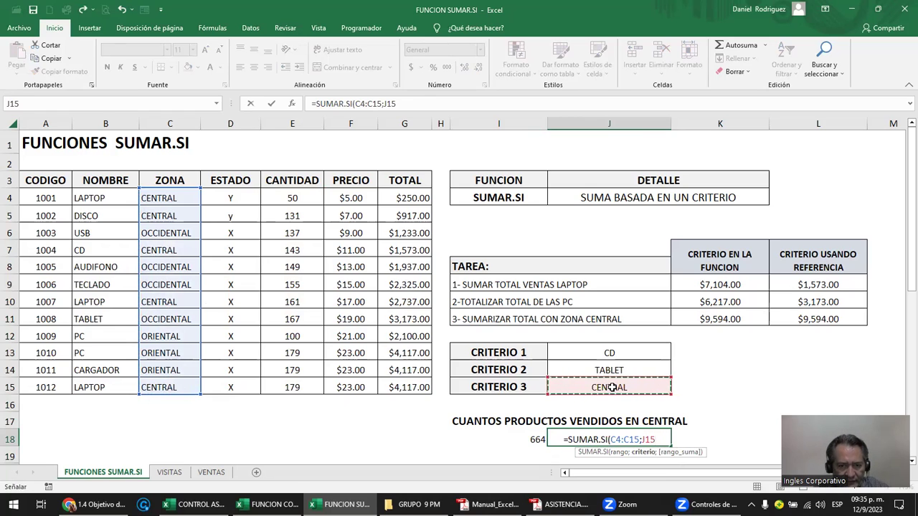
text(;)
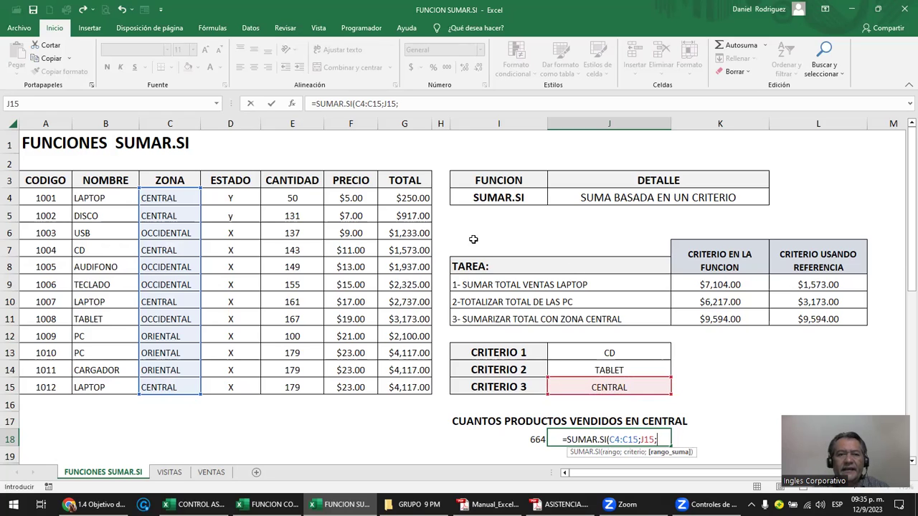
drag(302, 201, 302, 384)
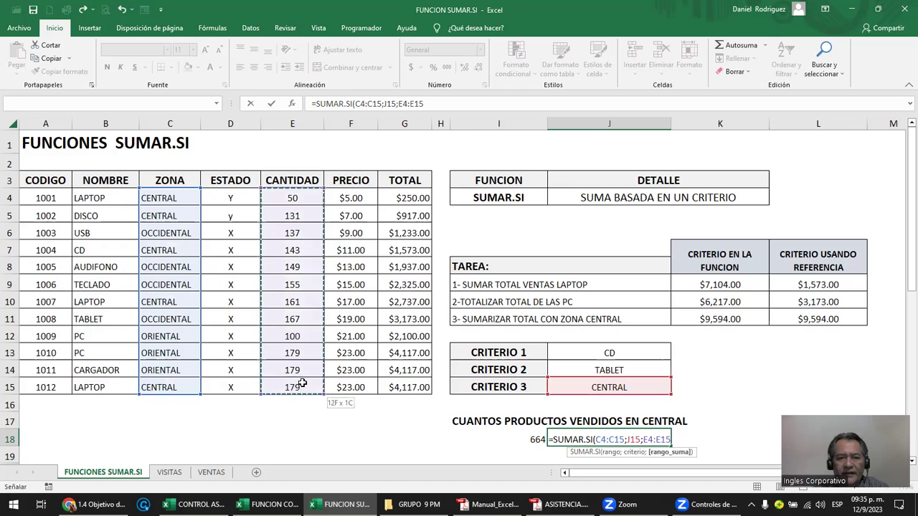
text())
key(ctrl+Return)
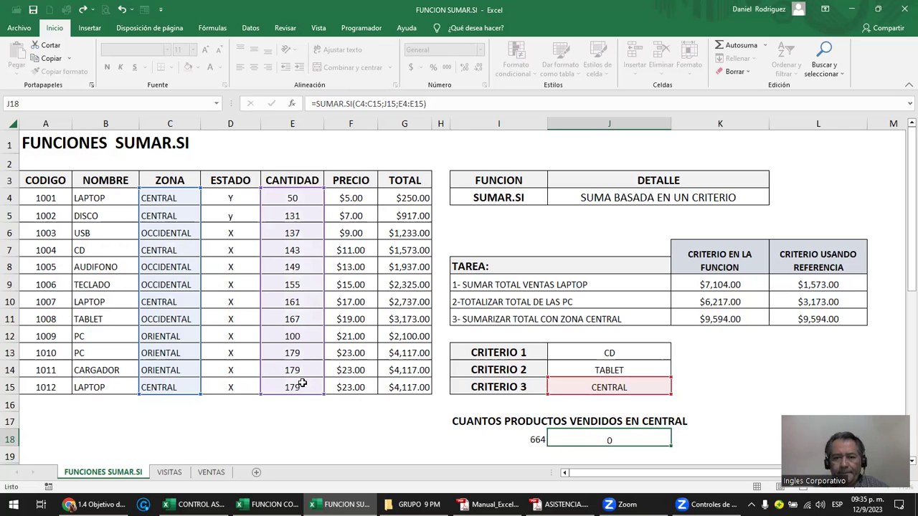
- Check J18's formula references, then type OCCIDENTAL into criterion cell J15
double_click(611, 437)
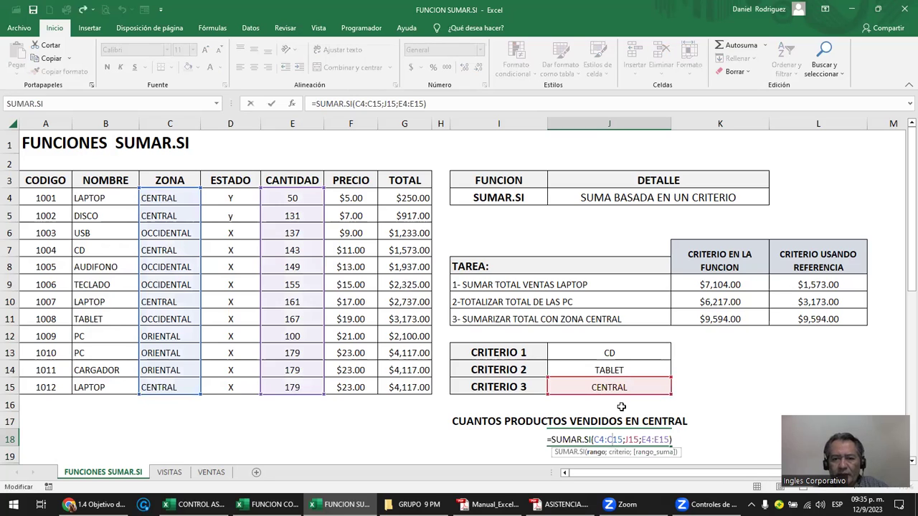
key(Escape)
click(606, 386)
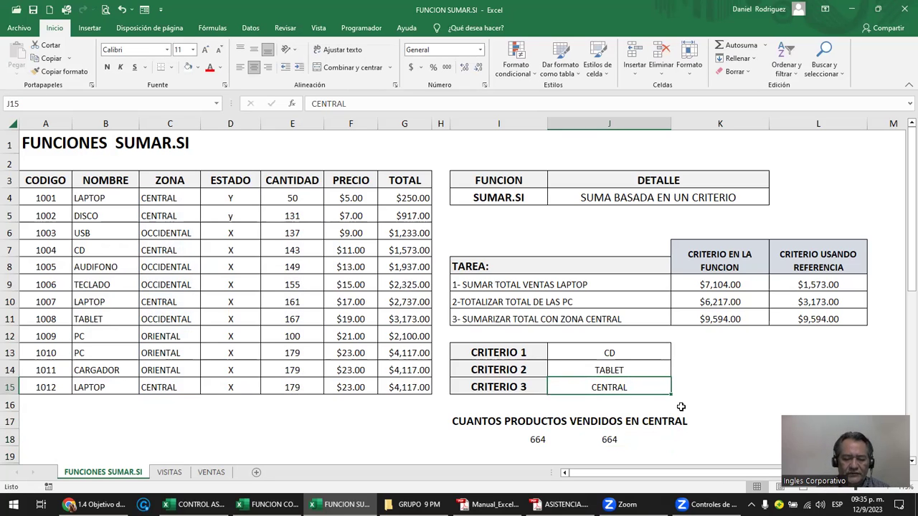
text(OCCIDENTAL)
- Confirm OCCIDENTAL in J15 so J18 shows 608, and view I18's fixed CENTRAL text
key(Return)
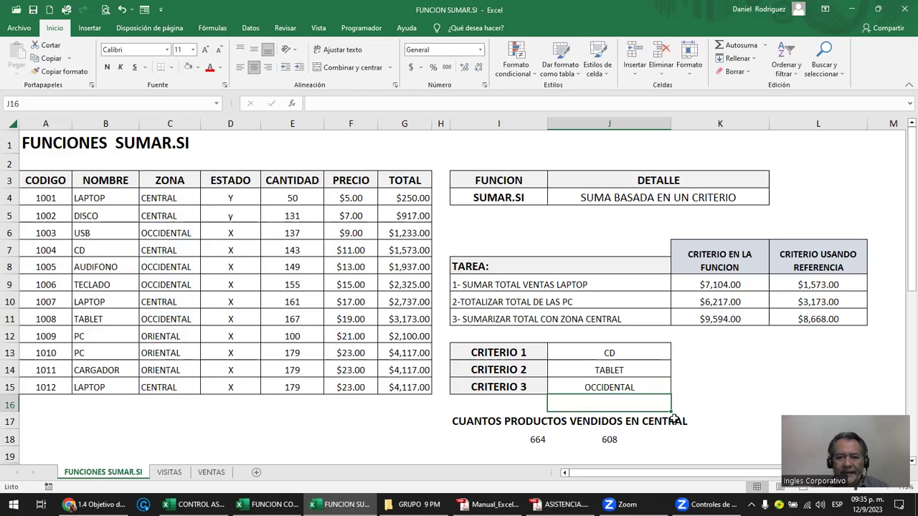
click(623, 436)
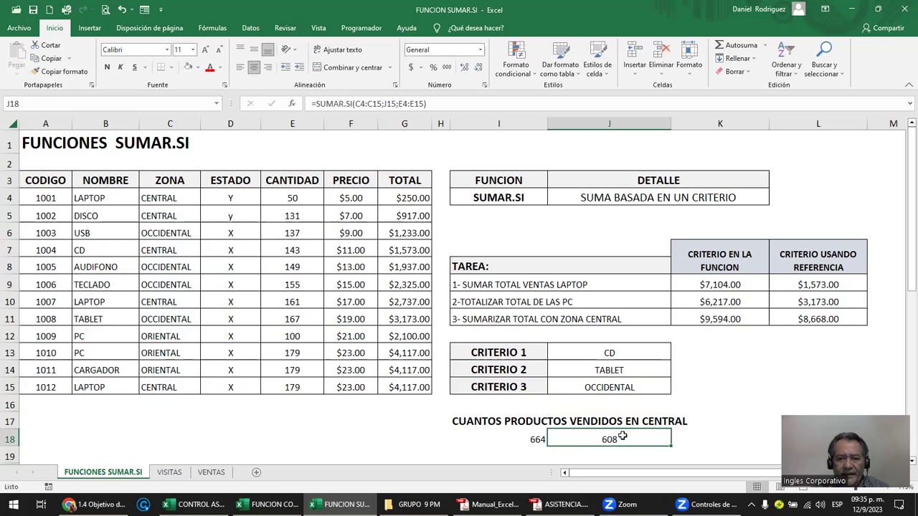
double_click(522, 440)
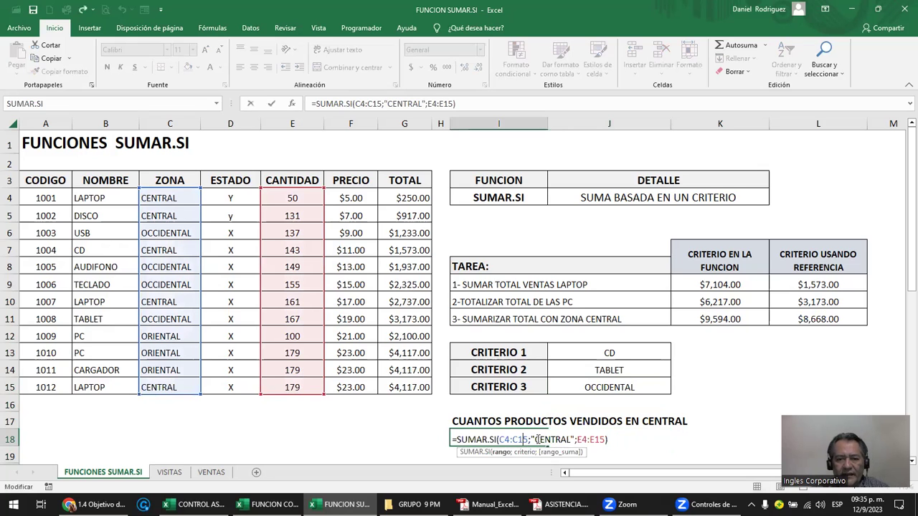
drag(531, 440, 578, 439)
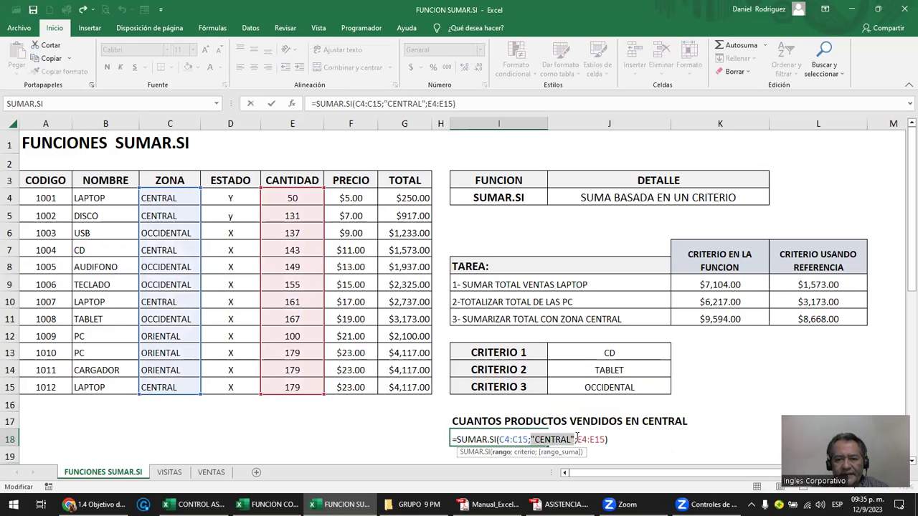
click(623, 437)
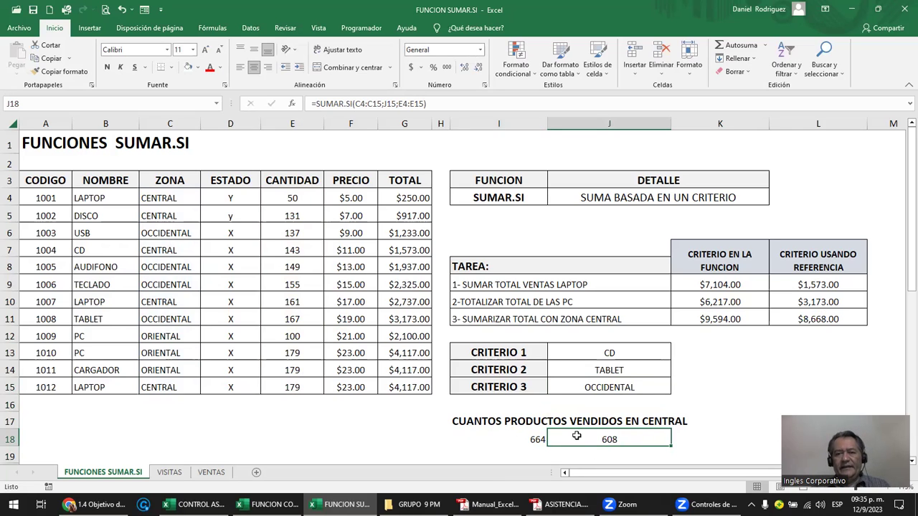
- Compare I18's hard-coded CENTRAL formula with J18's J15 reference, then save the workbook
double_click(523, 441)
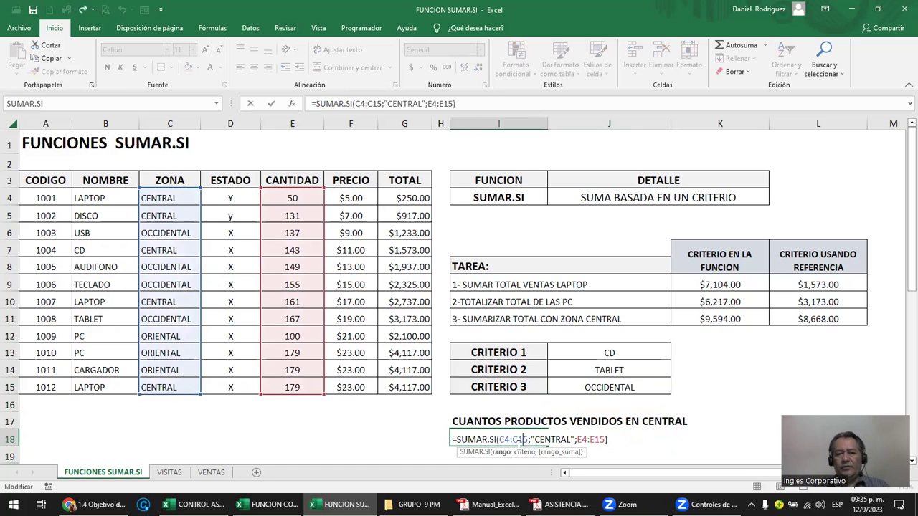
drag(532, 439, 567, 439)
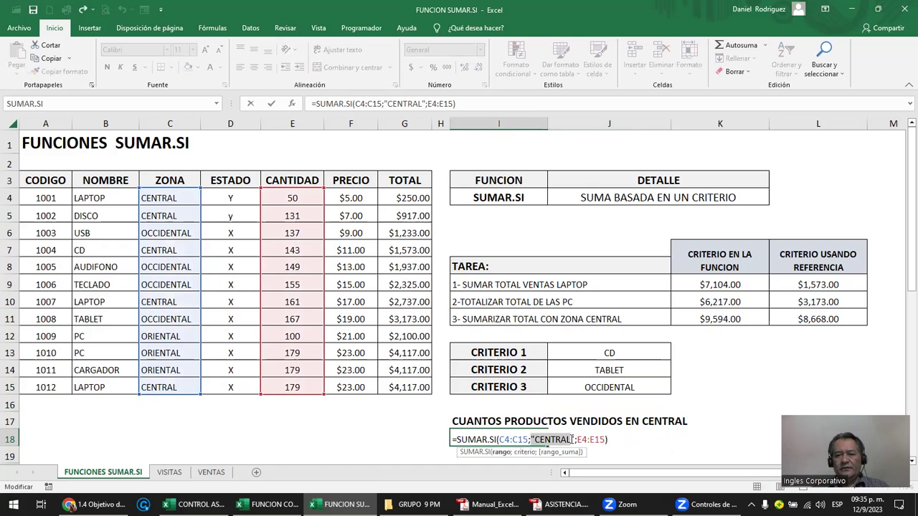
key(Escape)
click(611, 440)
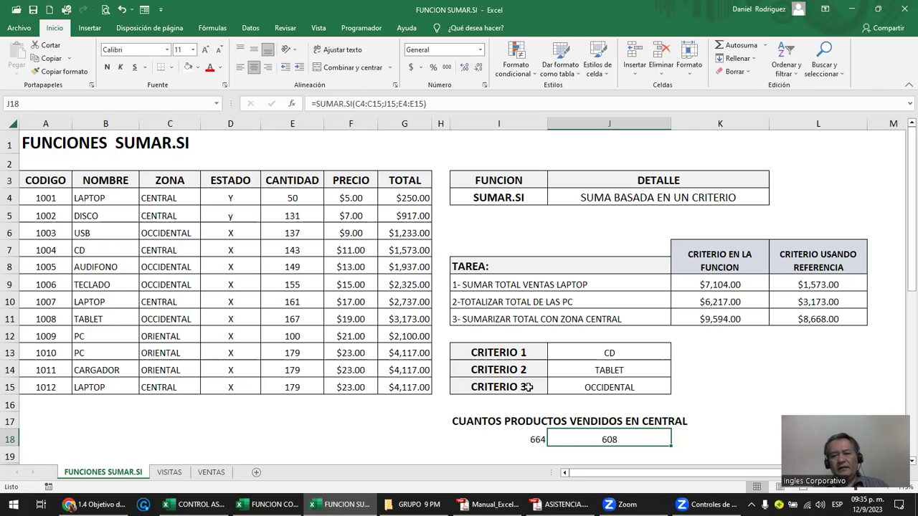
double_click(618, 437)
key(Escape)
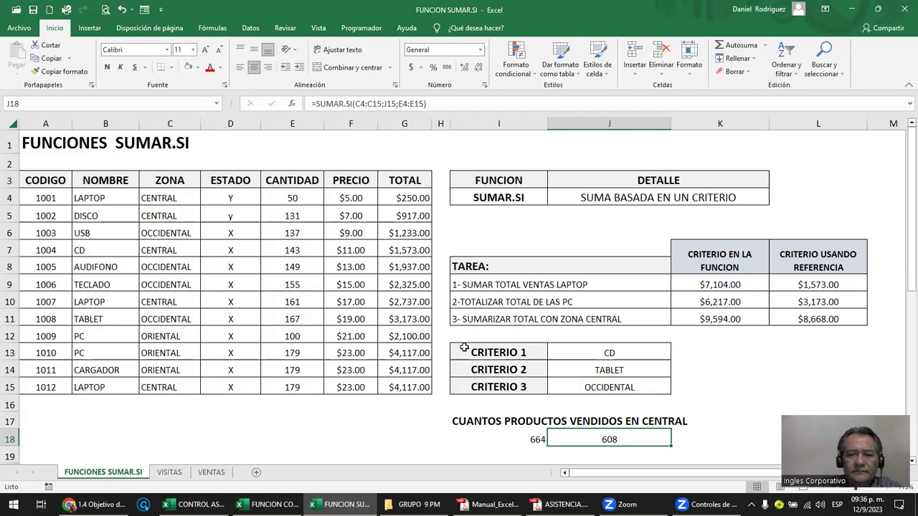
click(33, 10)
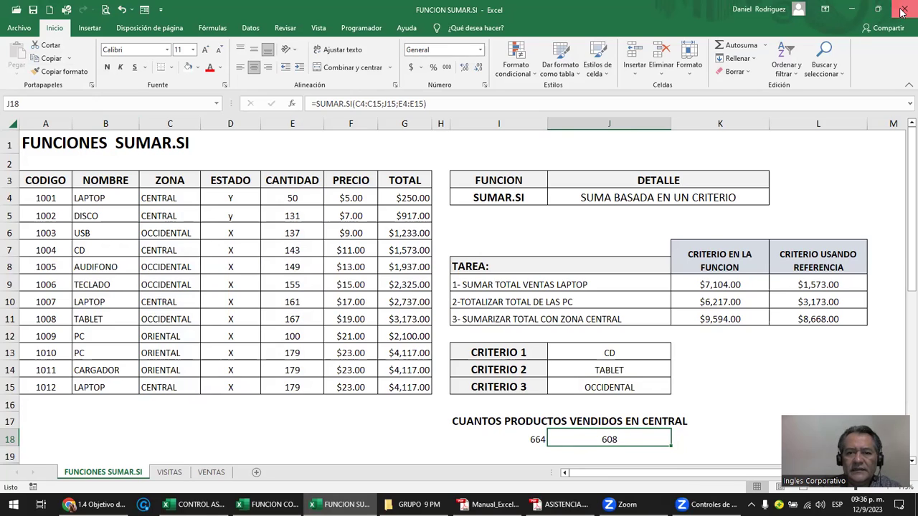
- Close the FUNCION SUMAR.SI workbook and show the Función CONTAR.SI sheet
click(478, 423)
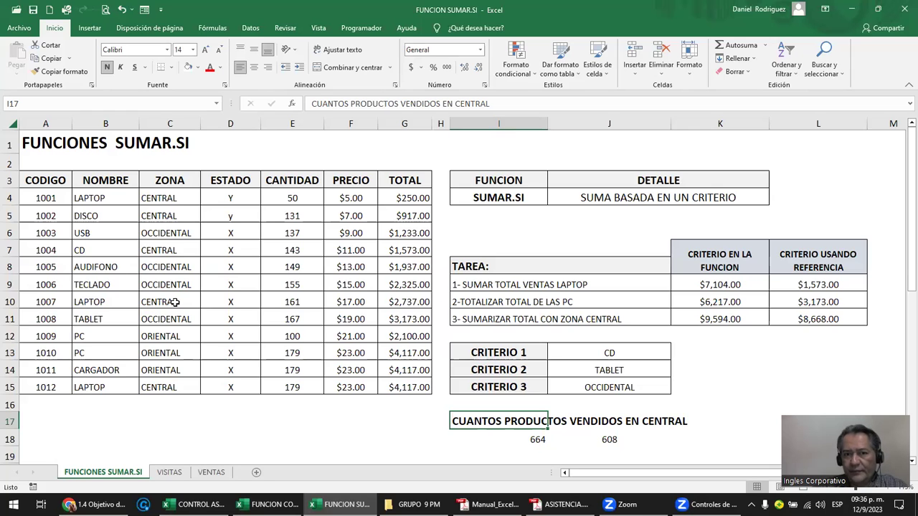
click(904, 9)
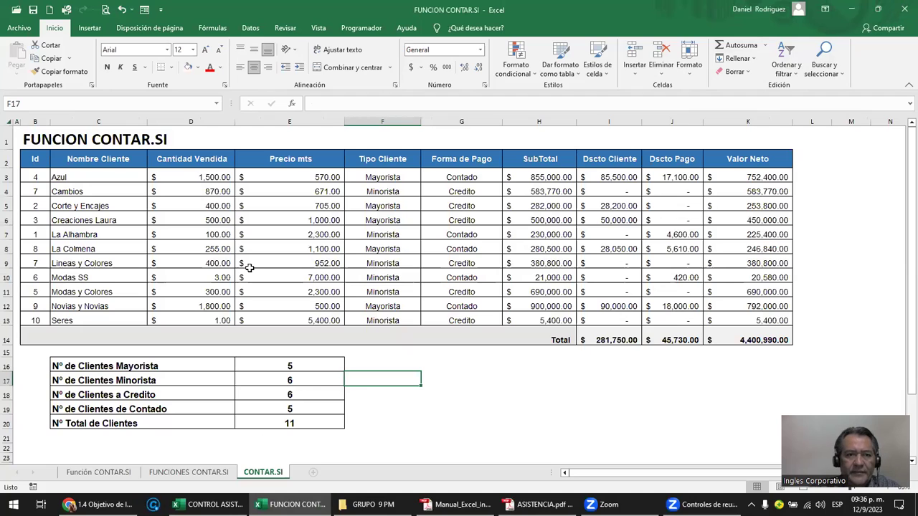
mouse_move(101, 504)
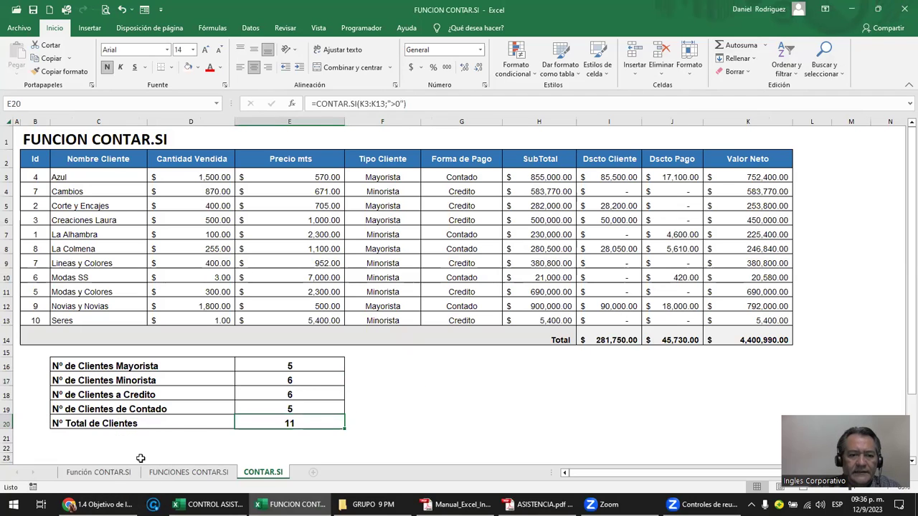
click(117, 474)
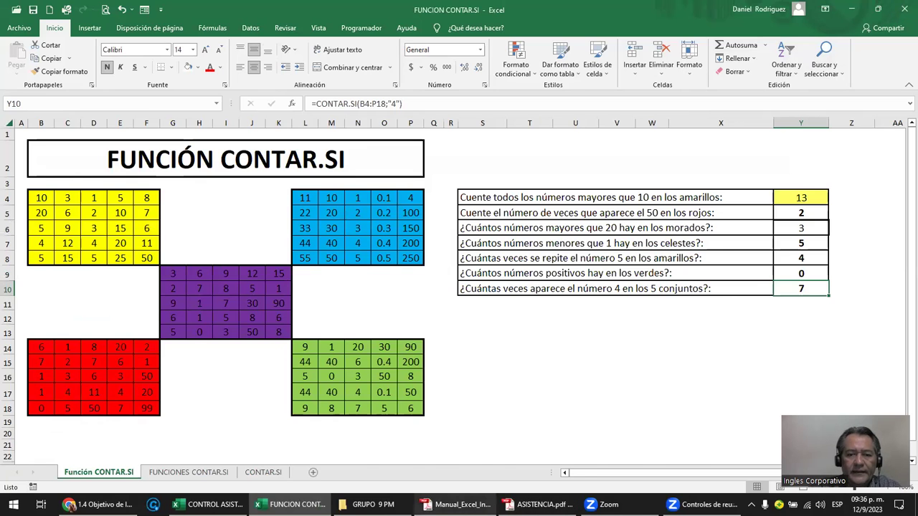
- Scroll through the course lesson's CONTAR.SI exercise in the browser, then return to the Excel manual PDF
click(488, 504)
click(101, 504)
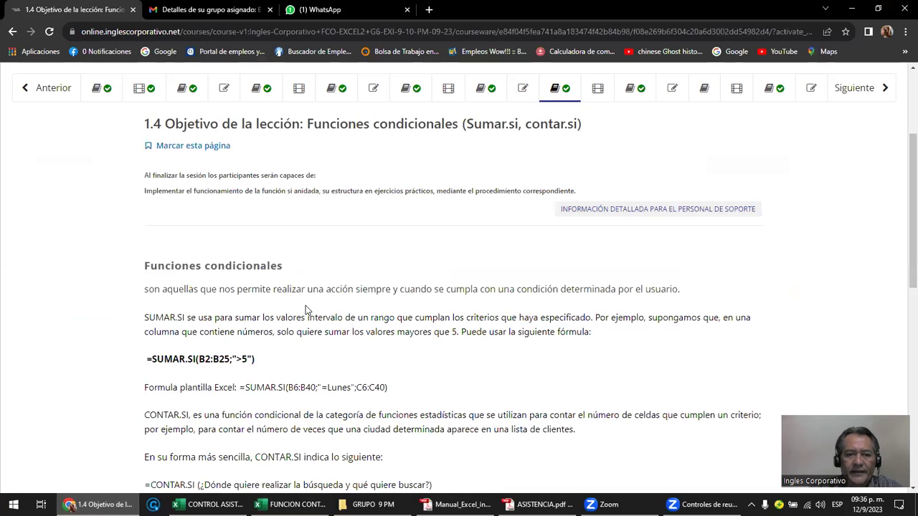
scroll(306, 309, down, 3)
scroll(305, 309, down, 2)
scroll(299, 267, down, 2)
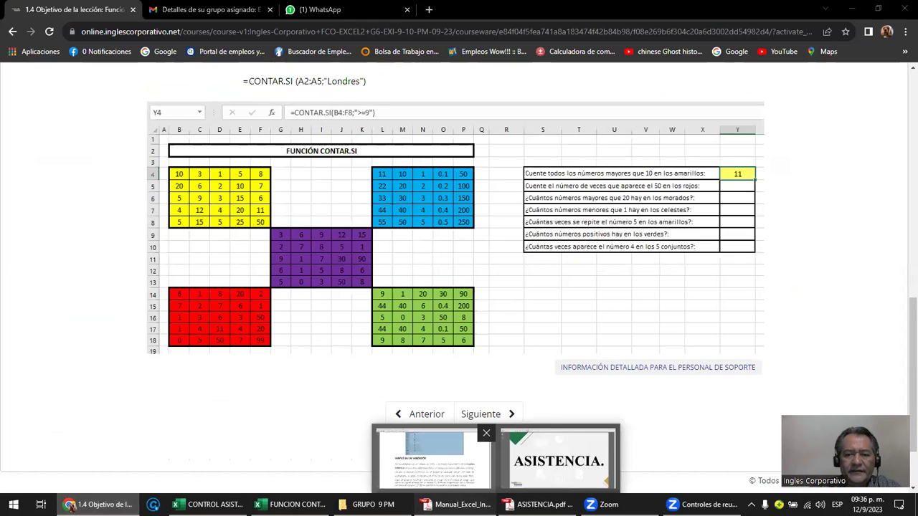
click(459, 504)
- Highlight the CONTAR.SI definition sentence on page 32 of the manual
click(391, 307)
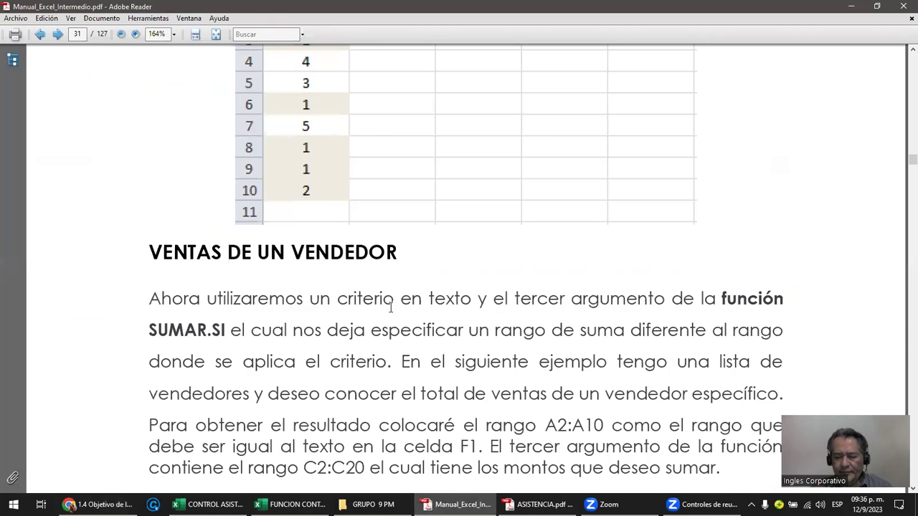
scroll(391, 308, down, 5)
scroll(391, 308, down, 5)
scroll(391, 309, down, 5)
scroll(390, 309, down, 5)
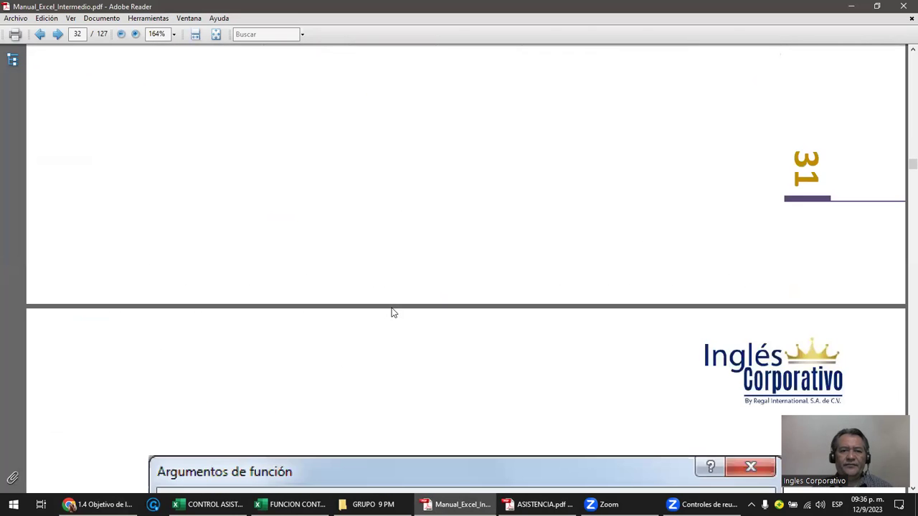
scroll(391, 308, down, 5)
scroll(391, 308, down, 10)
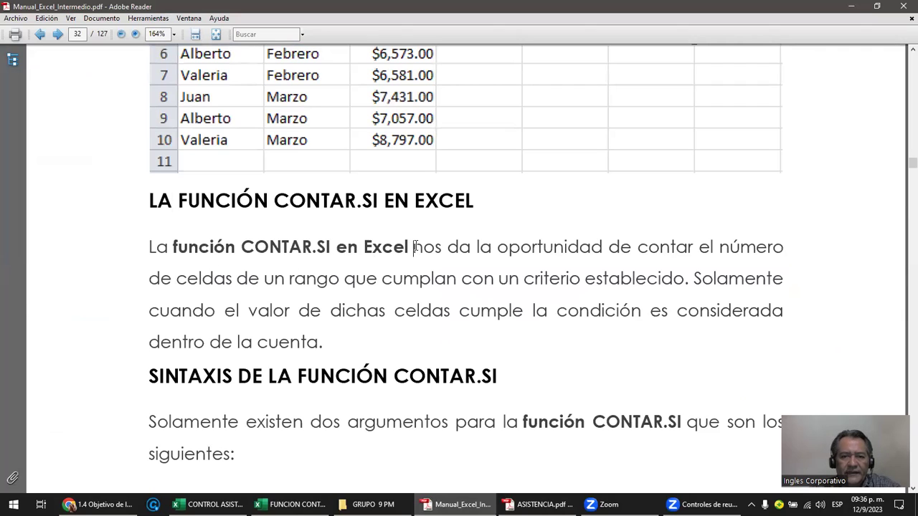
drag(413, 248, 571, 259)
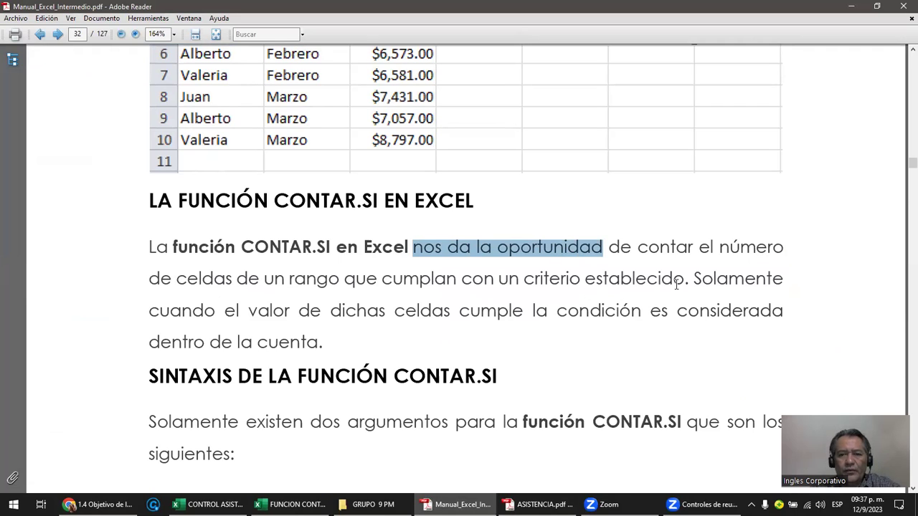
drag(686, 279, 162, 247)
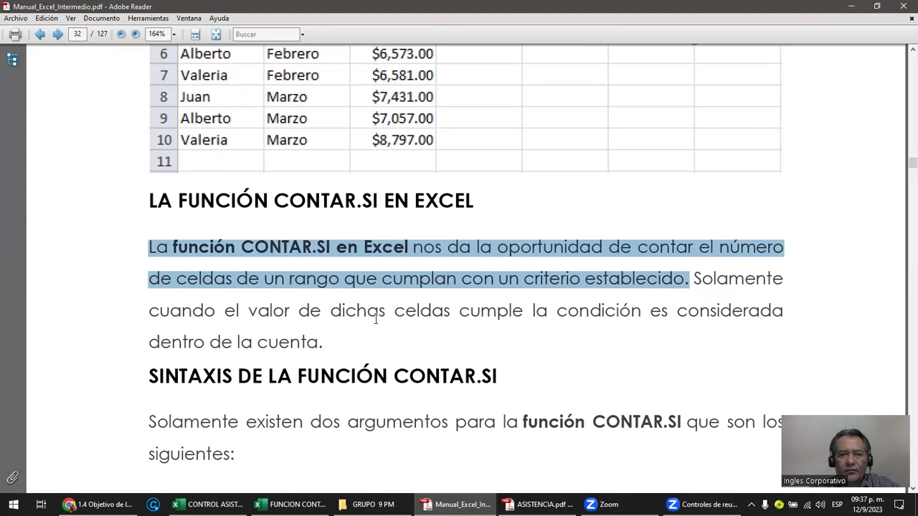
- Scroll to page 33 and mark the Rango row in the Argumentos de función image
scroll(402, 316, up, 2)
scroll(419, 312, up, 1)
scroll(421, 307, up, 2)
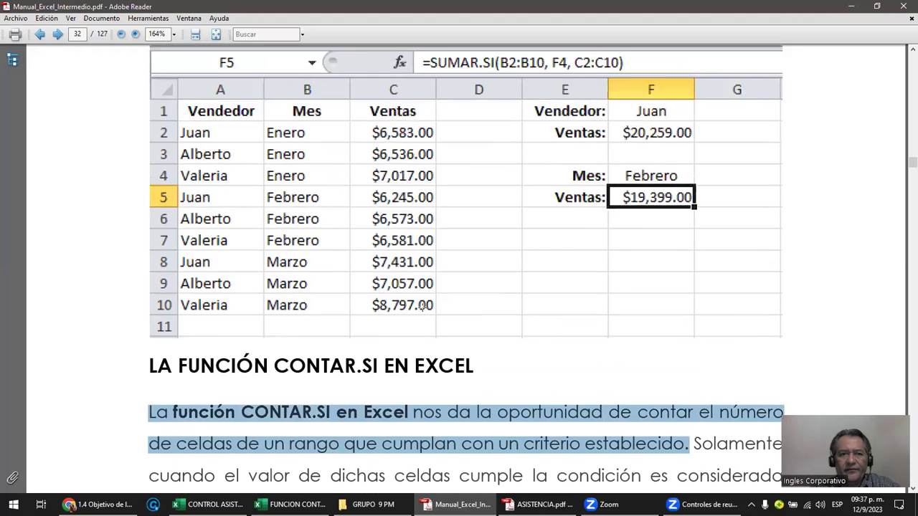
scroll(422, 307, up, 2)
scroll(423, 309, down, 5)
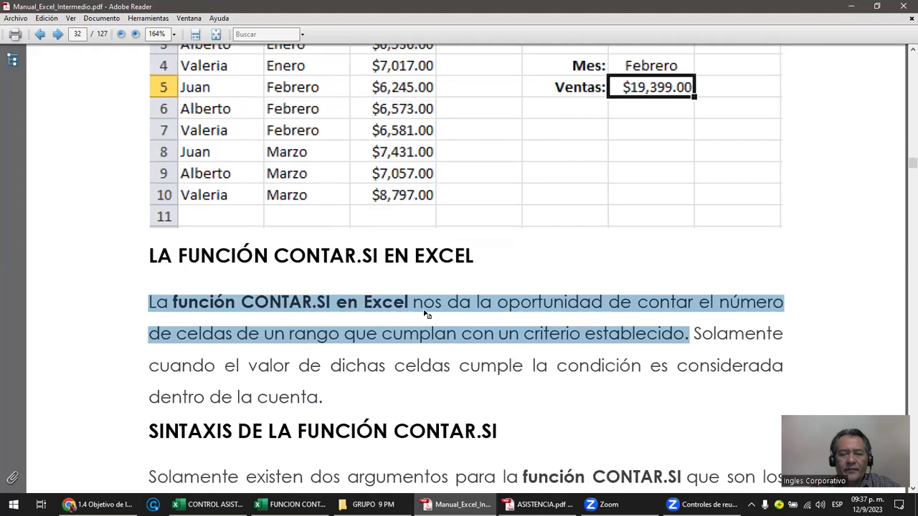
scroll(423, 310, down, 2)
scroll(423, 312, down, 3)
scroll(423, 315, down, 2)
scroll(424, 315, down, 4)
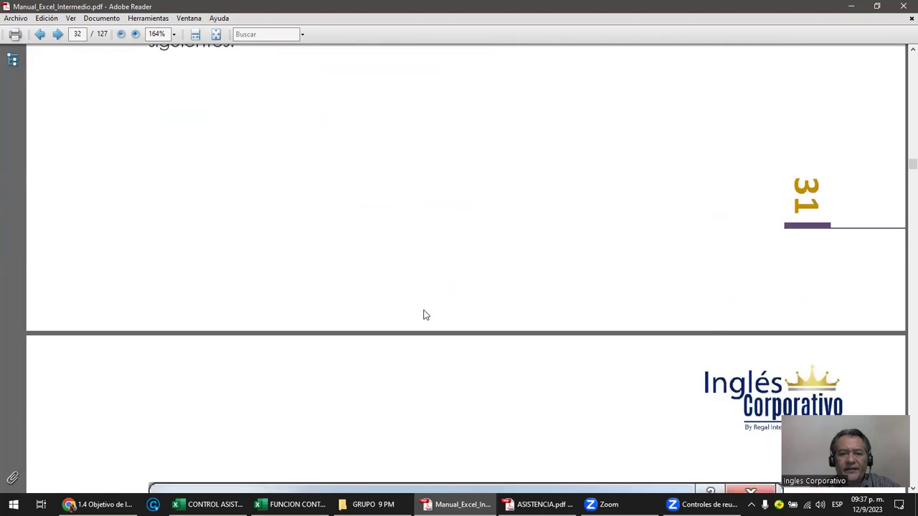
scroll(424, 314, down, 3)
scroll(424, 314, down, 3)
scroll(424, 313, down, 2)
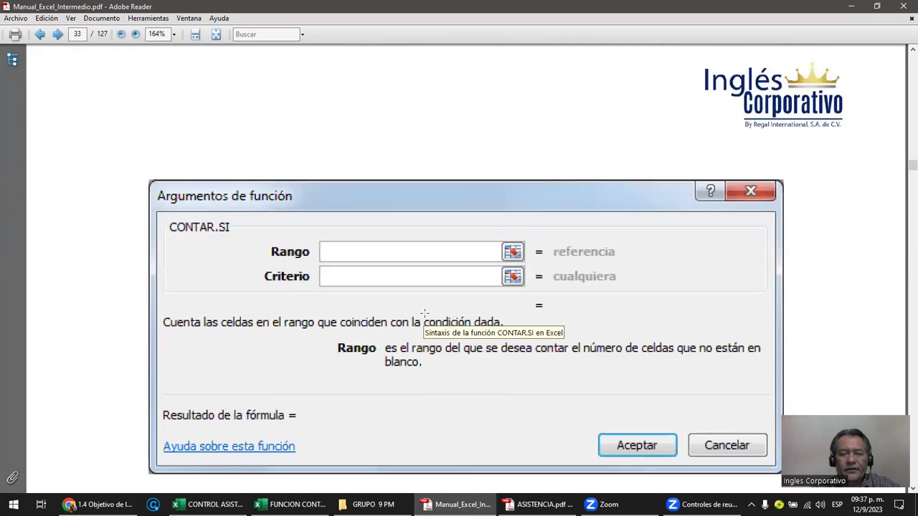
scroll(424, 312, down, 1)
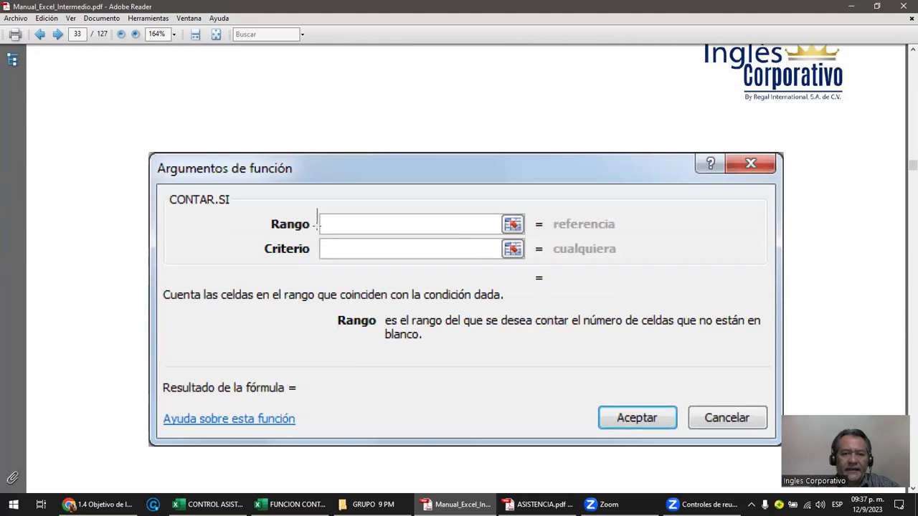
drag(317, 208, 569, 244)
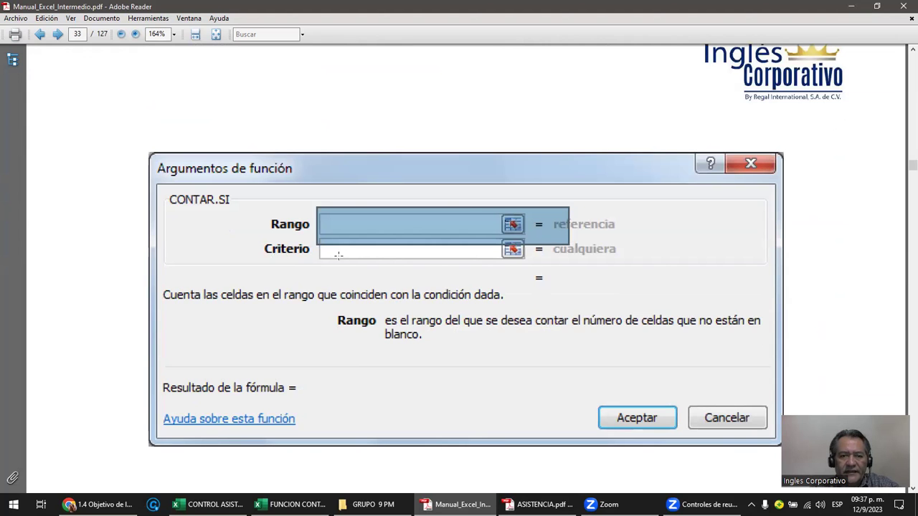
click(344, 265)
scroll(370, 317, down, 4)
scroll(371, 317, down, 3)
- Mark the colour list Blanco to Gris and the "azul" criterion in the page-34 example
scroll(371, 315, down, 4)
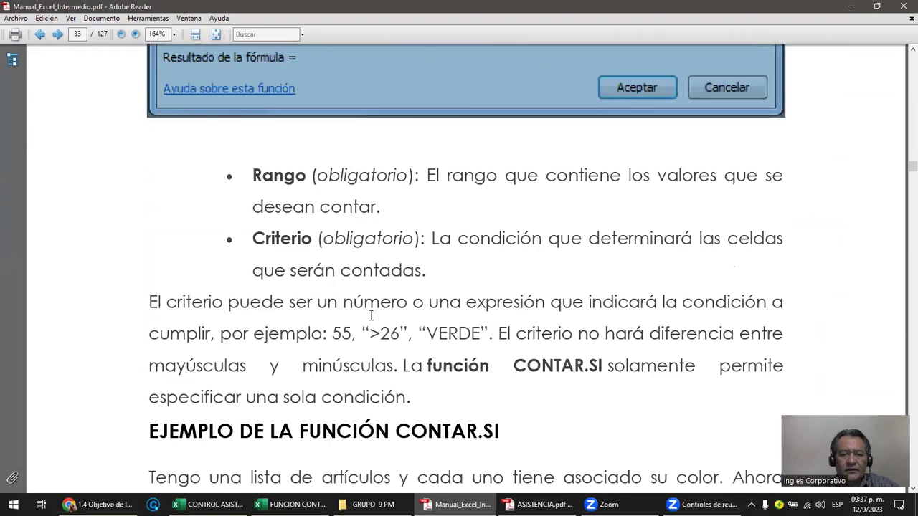
scroll(371, 317, down, 5)
scroll(370, 317, down, 3)
scroll(371, 320, down, 5)
scroll(371, 322, down, 3)
scroll(371, 320, down, 1)
scroll(370, 319, down, 6)
scroll(369, 319, down, 2)
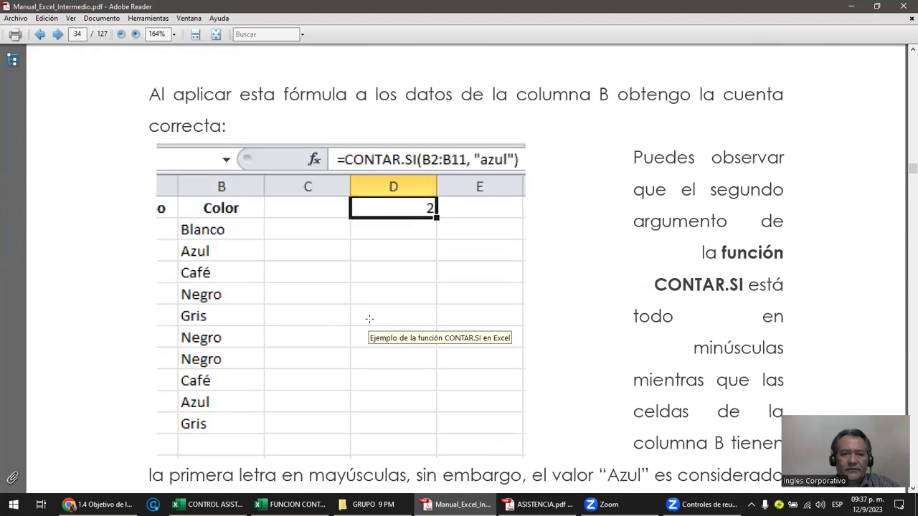
scroll(369, 318, down, 1)
click(204, 185)
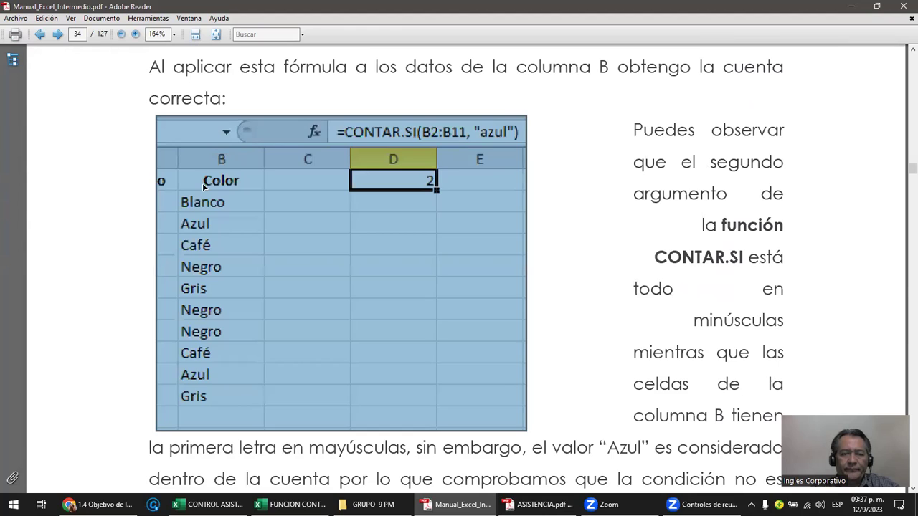
click(205, 206)
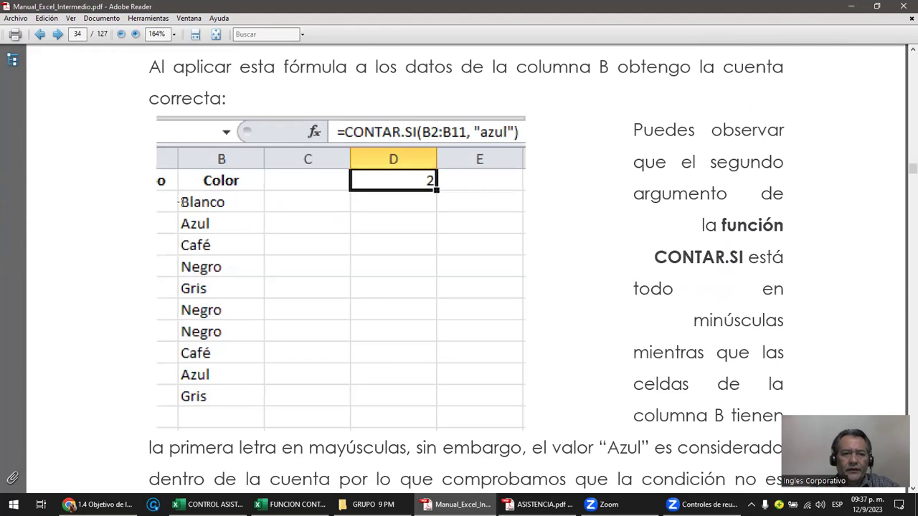
drag(179, 201, 228, 278)
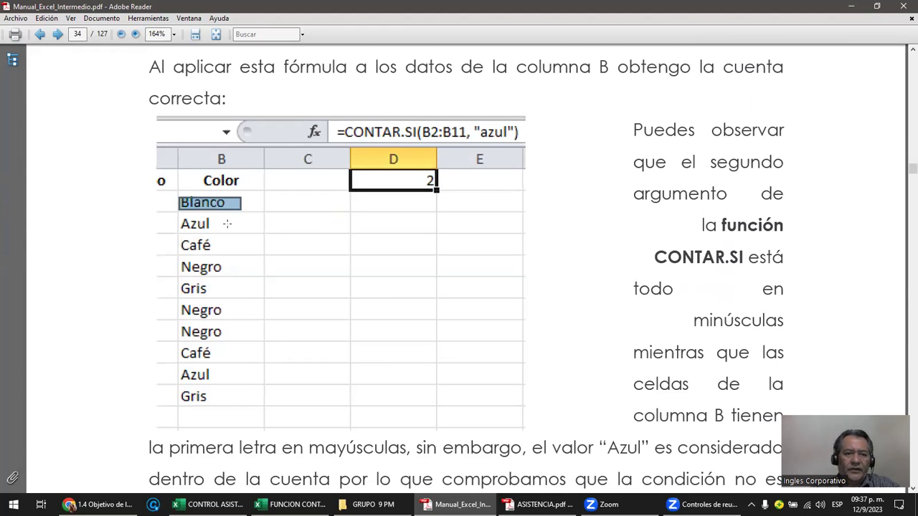
click(226, 289)
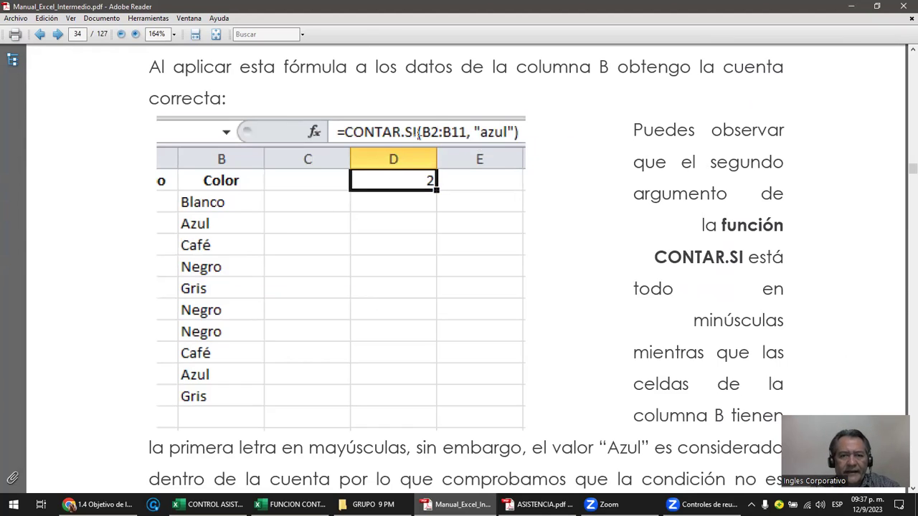
drag(175, 198, 250, 408)
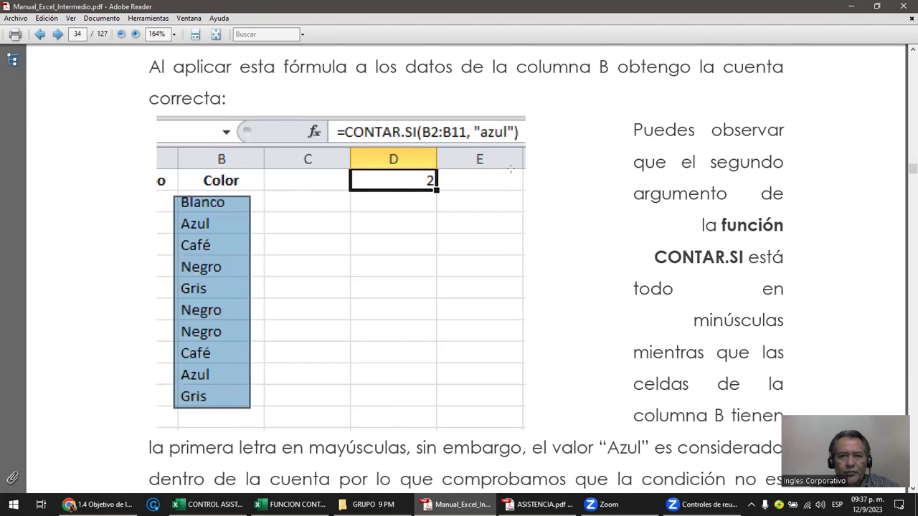
drag(472, 119, 525, 146)
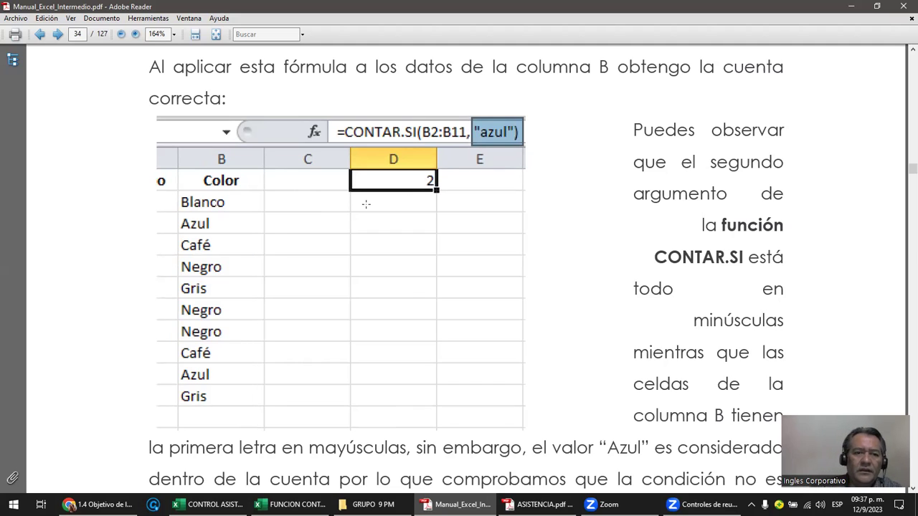
click(208, 225)
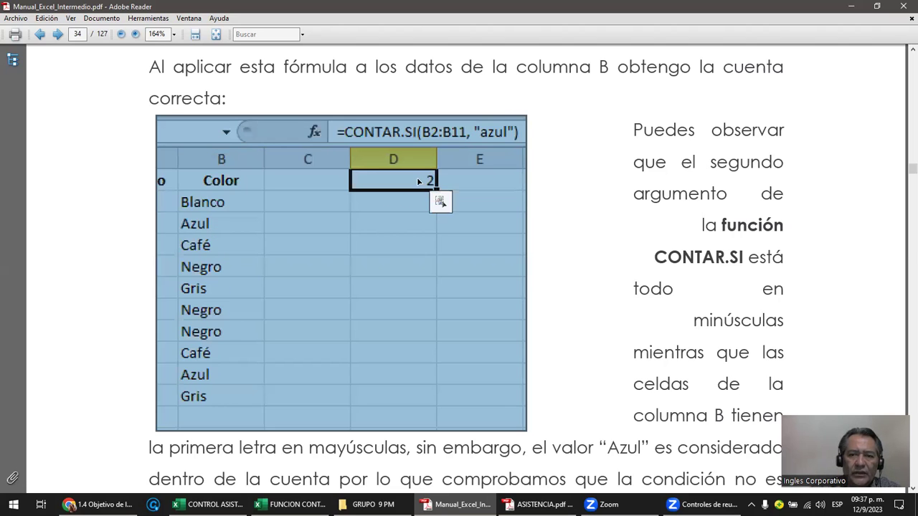
click(473, 201)
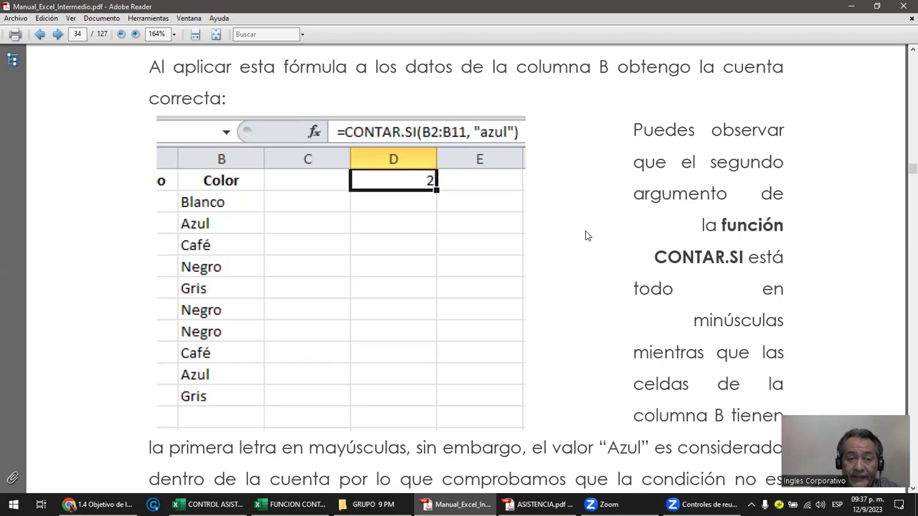
- Scroll to page 35's 'Referencias relativas, absolutas y mixtas', then switch to the FUNCION CONTAR.SI workbook
scroll(585, 236, down, 2)
scroll(583, 240, down, 3)
scroll(581, 243, down, 4)
scroll(580, 245, down, 3)
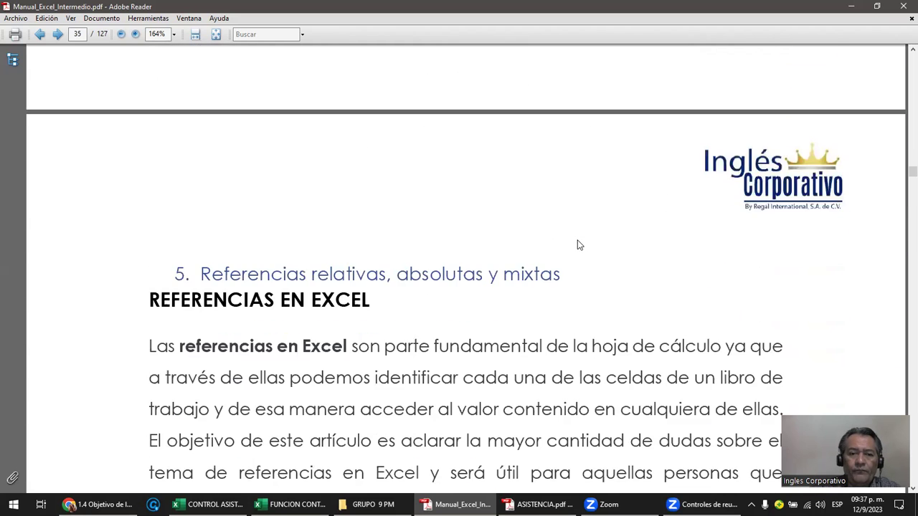
scroll(580, 245, down, 4)
mouse_move(286, 504)
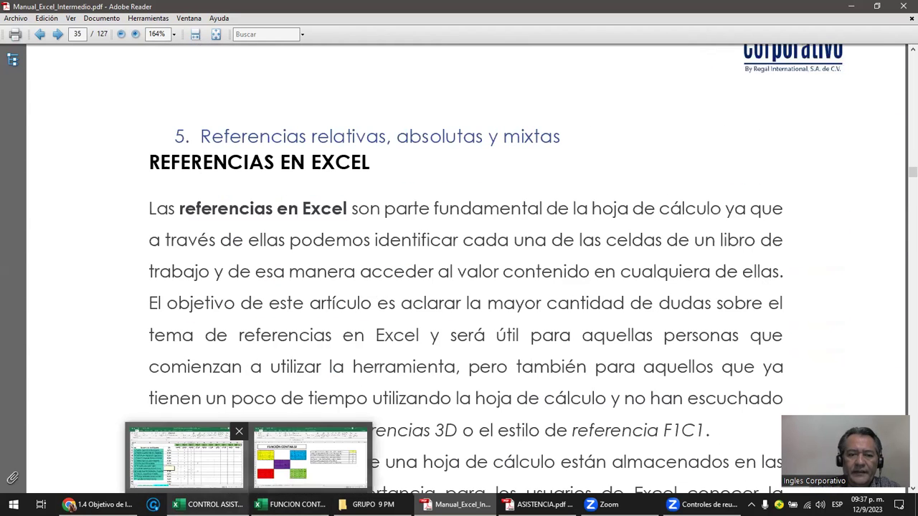
click(309, 459)
- Erase the answers in cells Y5 to Y10
click(328, 303)
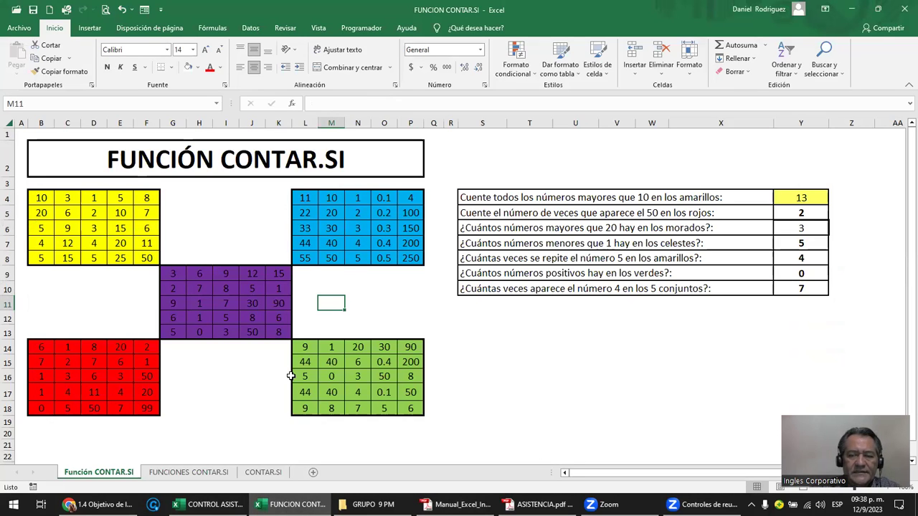
drag(798, 289, 798, 214)
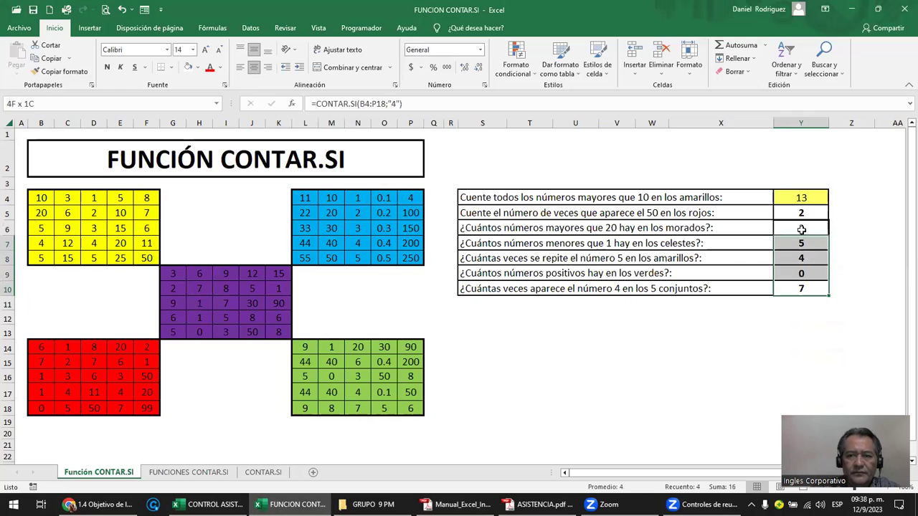
key(Delete)
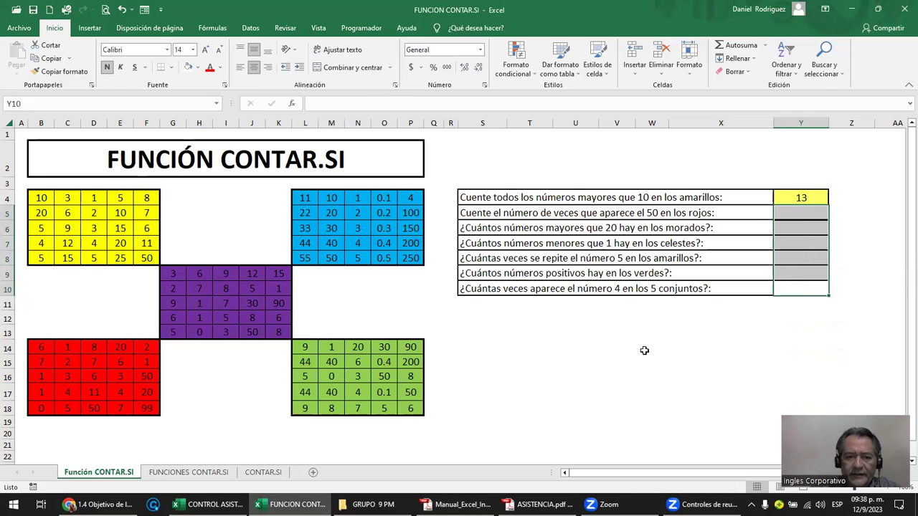
click(606, 352)
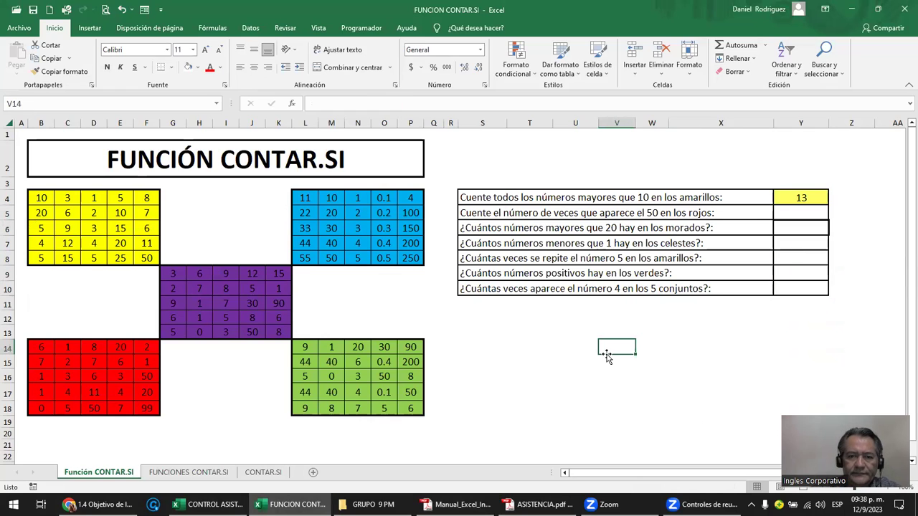
- Review the yellow B4:F8, blue L4:P8, purple G9:K13 and red number blocks against the above-10 question
click(43, 200)
drag(79, 200, 147, 254)
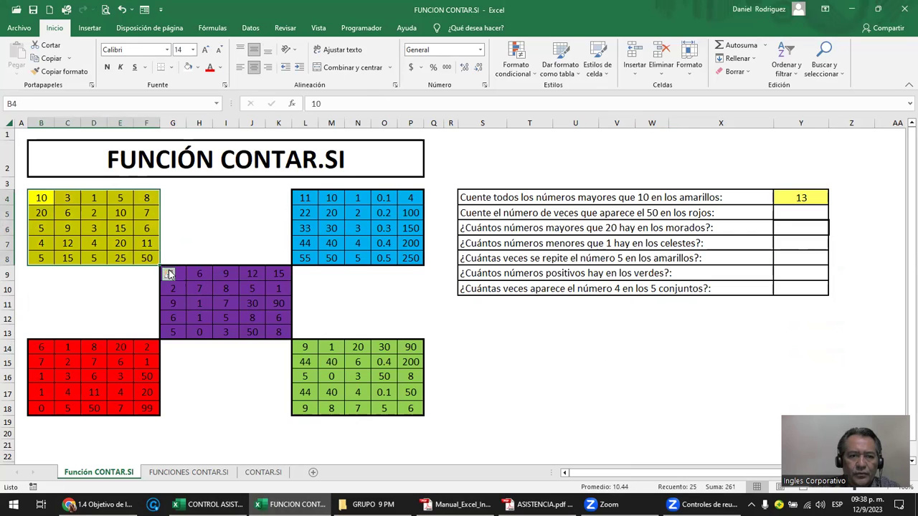
drag(306, 199, 406, 260)
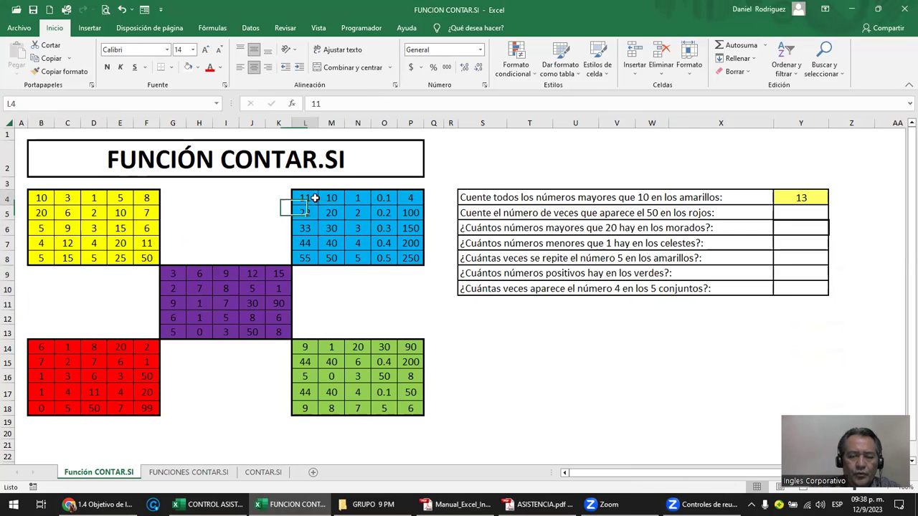
drag(174, 276, 278, 328)
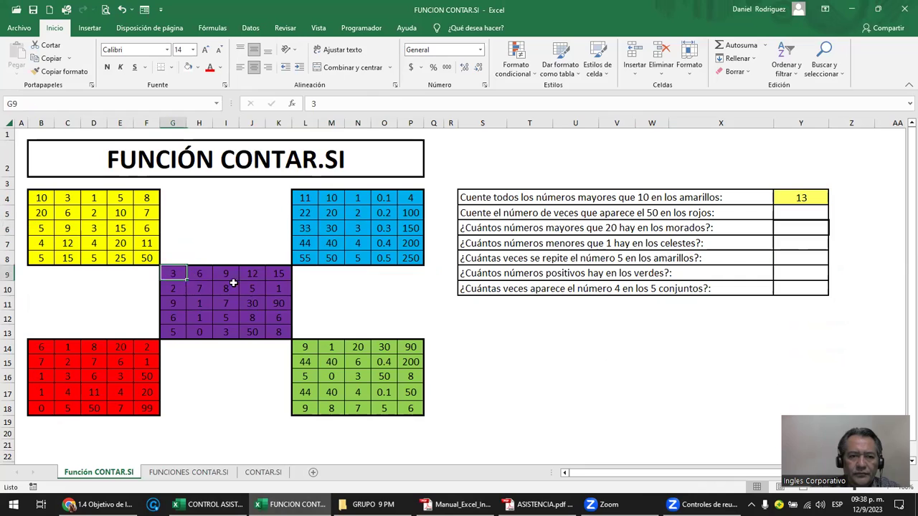
click(32, 347)
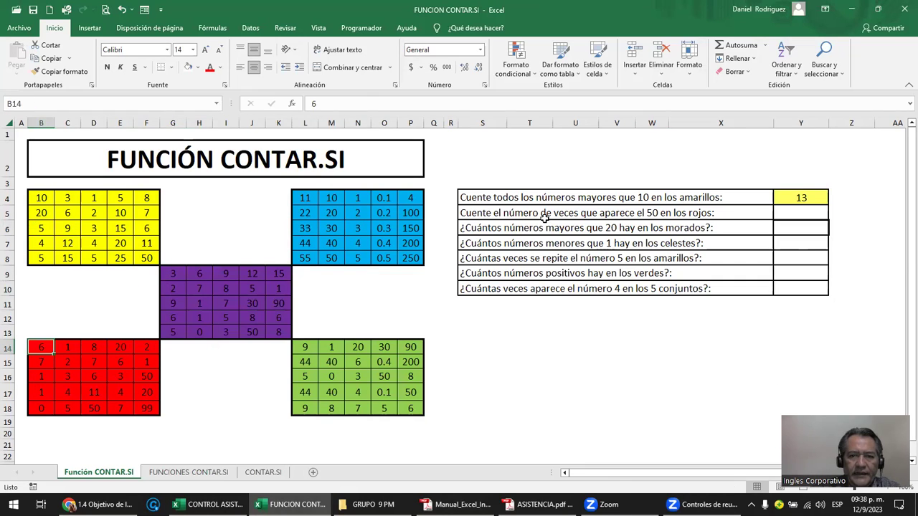
click(602, 197)
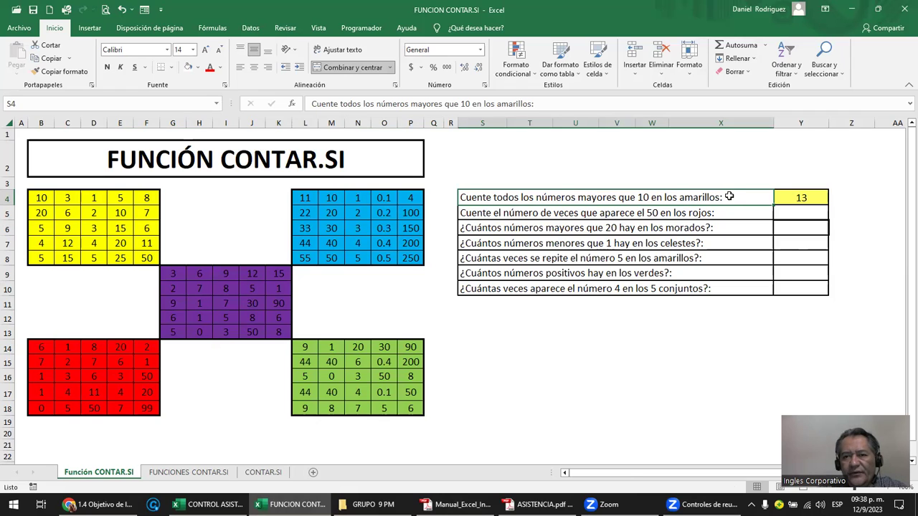
click(34, 197)
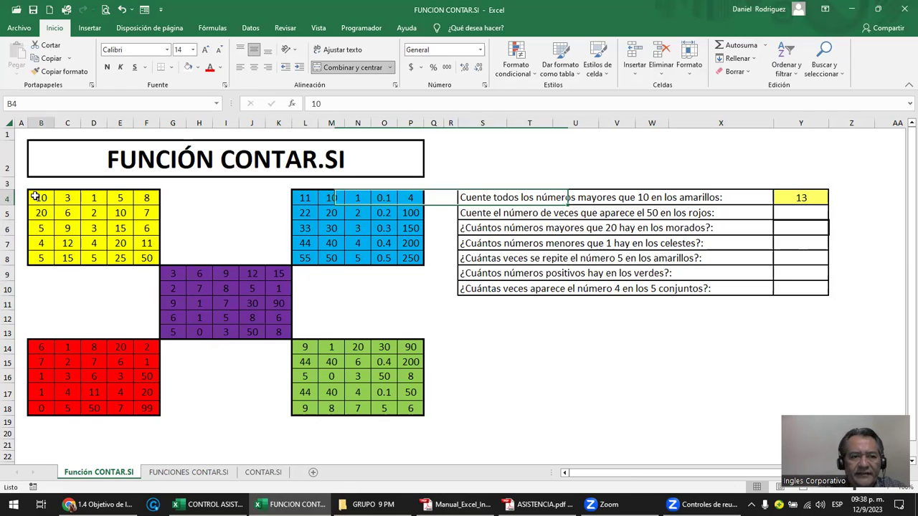
drag(34, 196, 146, 258)
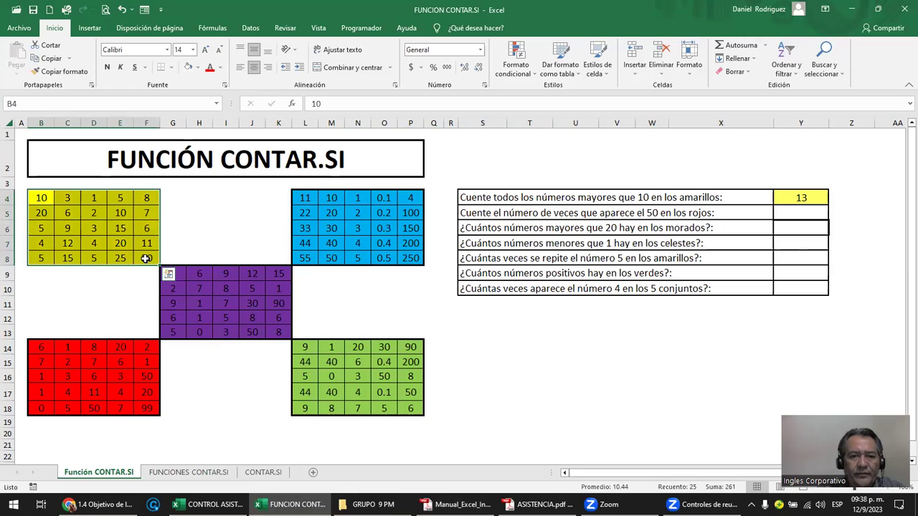
click(221, 237)
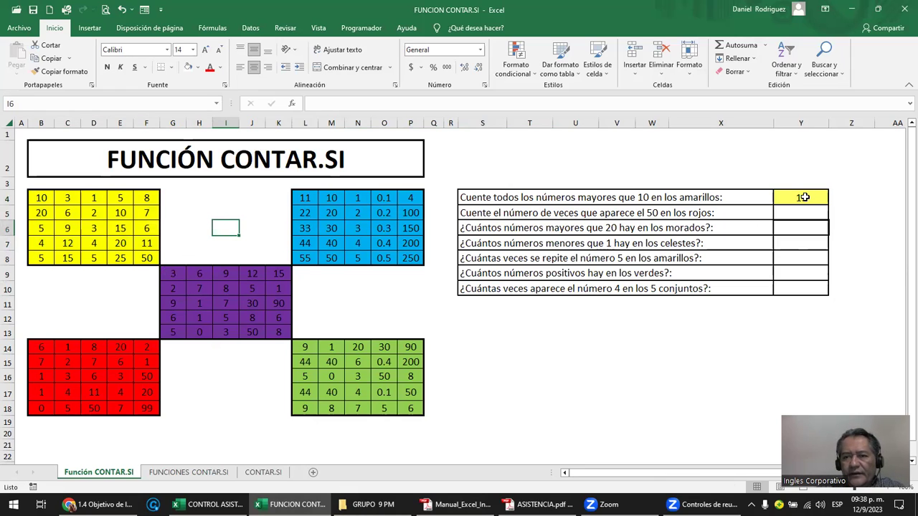
- Inspect Y4's old =CONTAR.SI(B4:F8;">=7") formula, then delete it
double_click(804, 198)
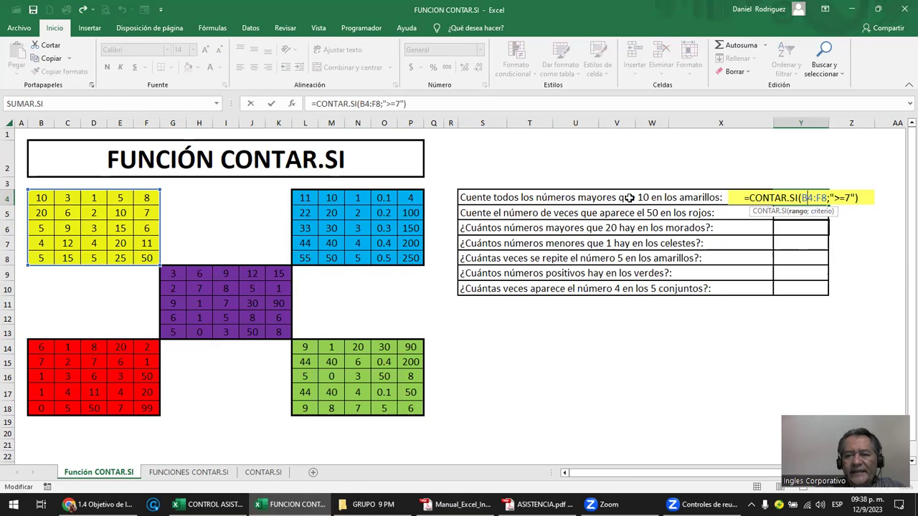
click(835, 197)
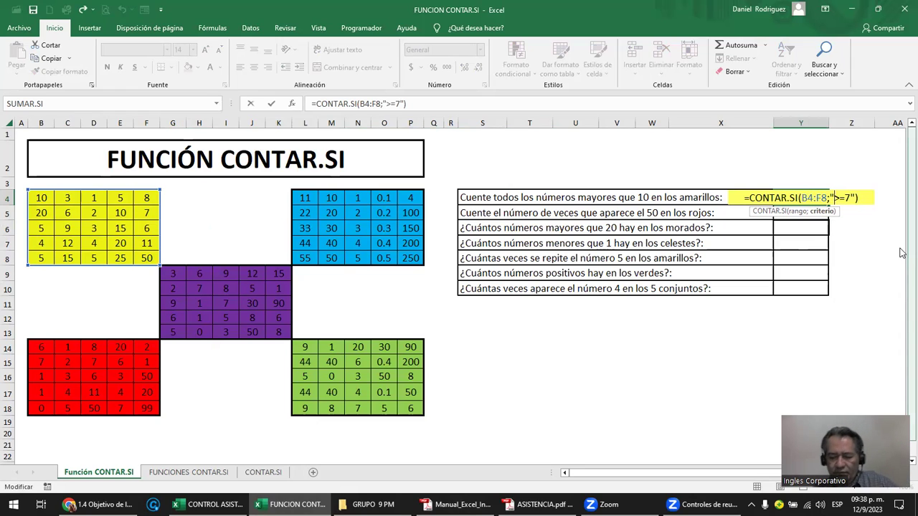
key(ctrl+Return)
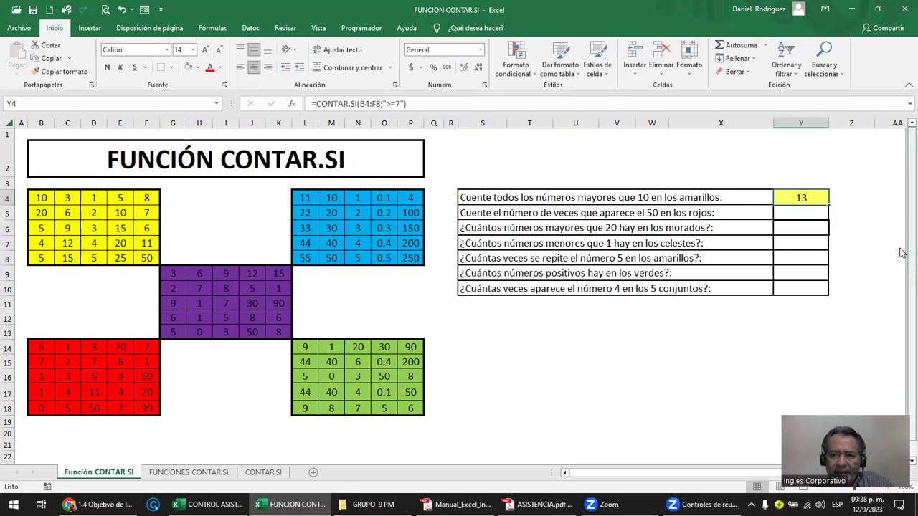
key(Delete)
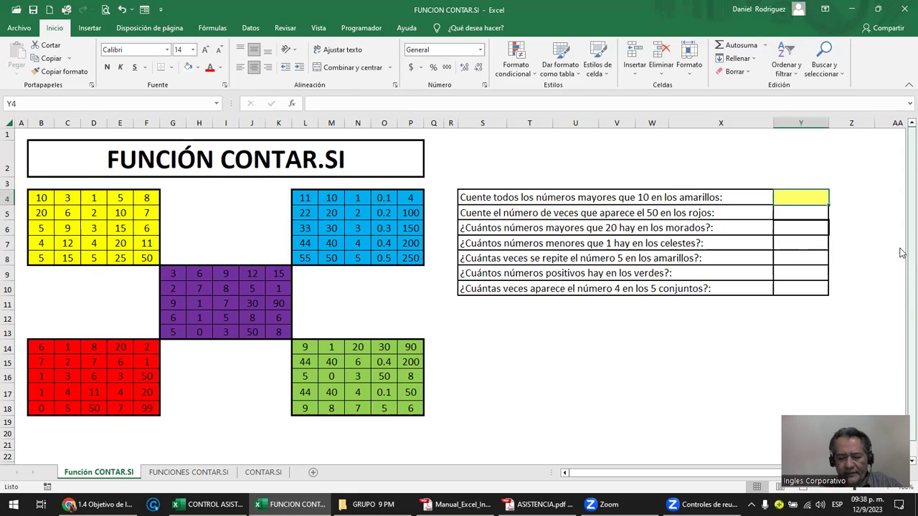
- Enter =CONTAR.SI(B4:F8;">10") in Y4 and reselect it to confirm the result of 8
text(=CONTAR)
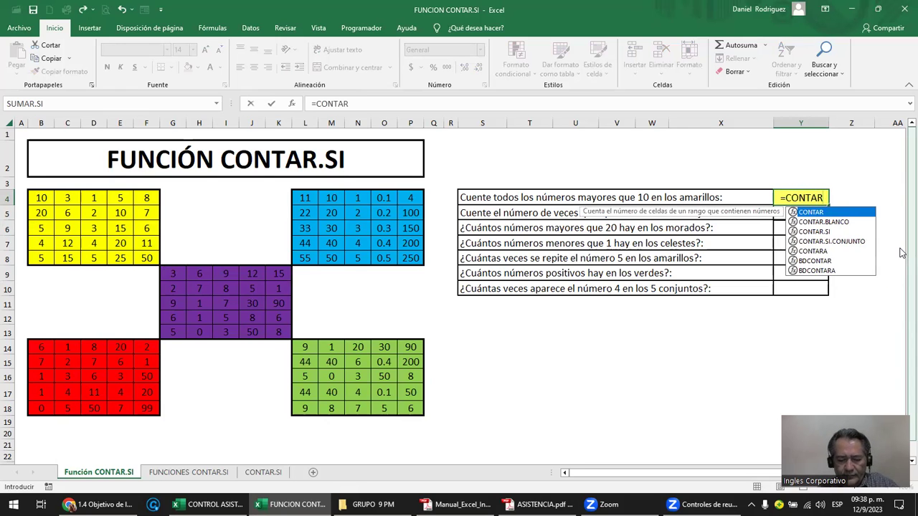
text(.SI)
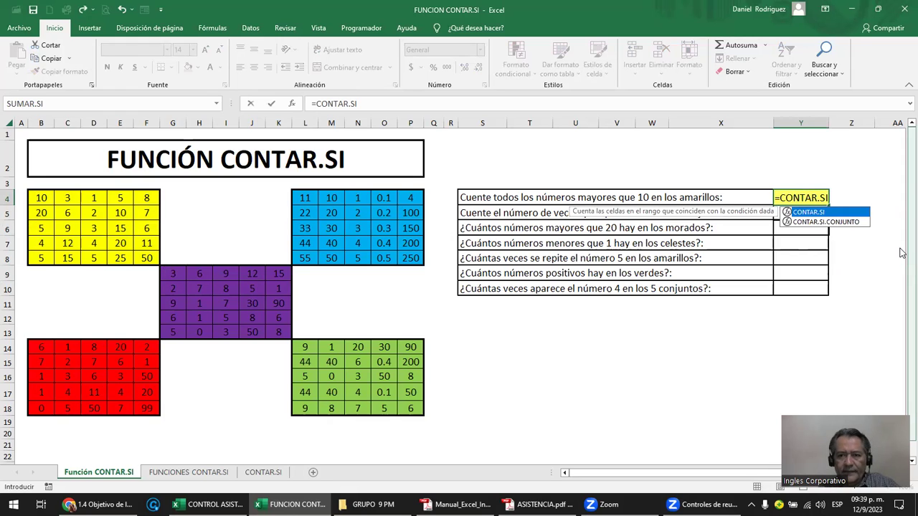
text(()
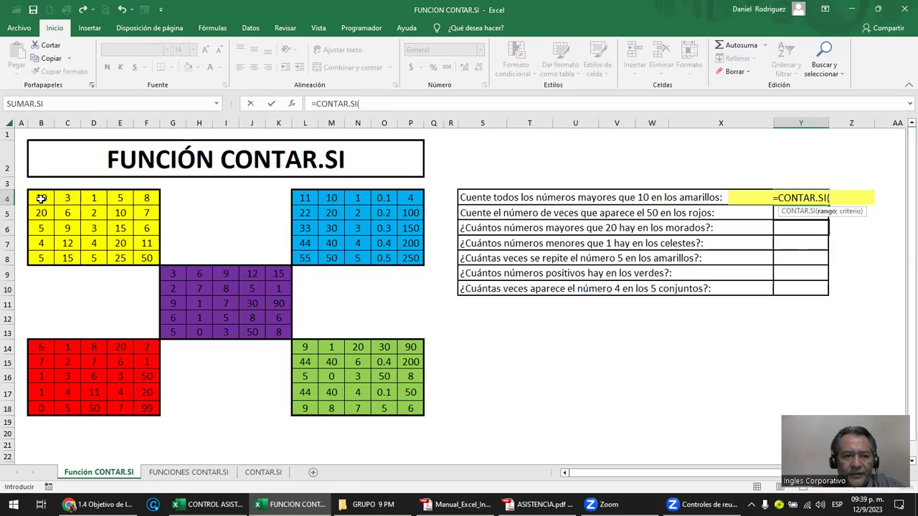
drag(41, 198, 142, 254)
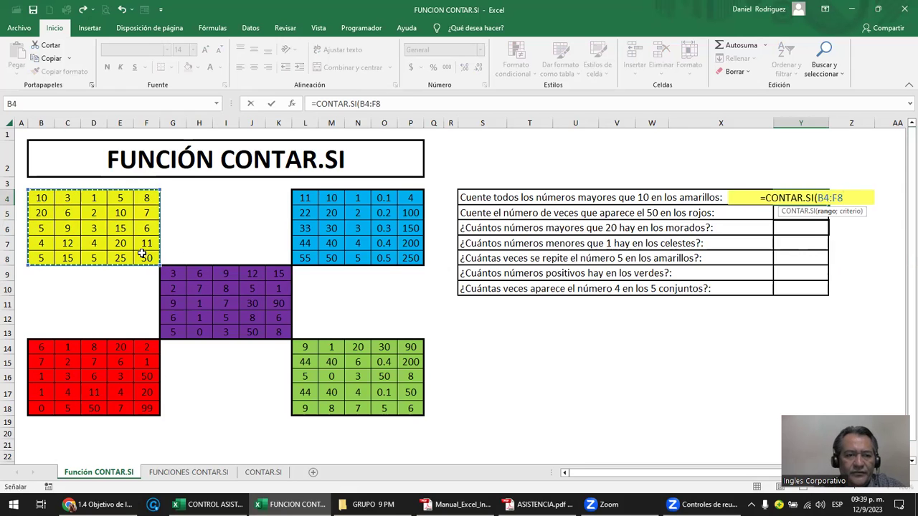
text(;)
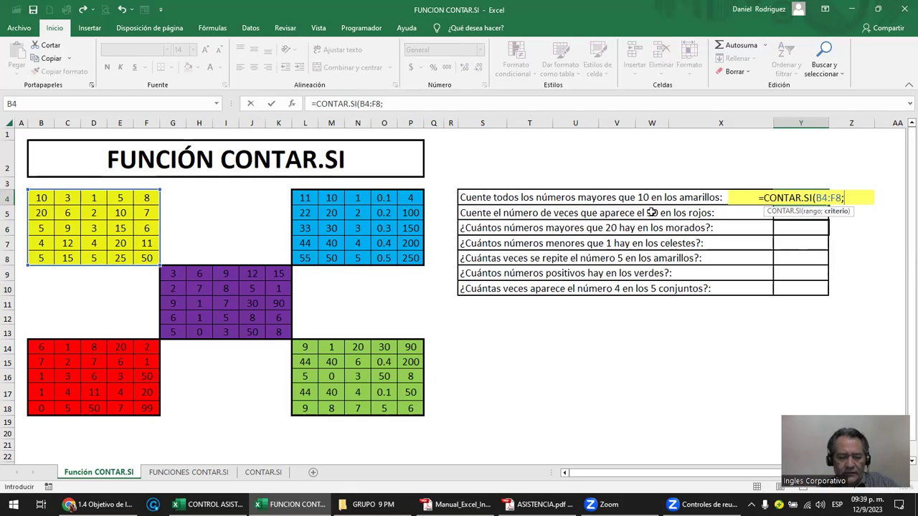
text(")
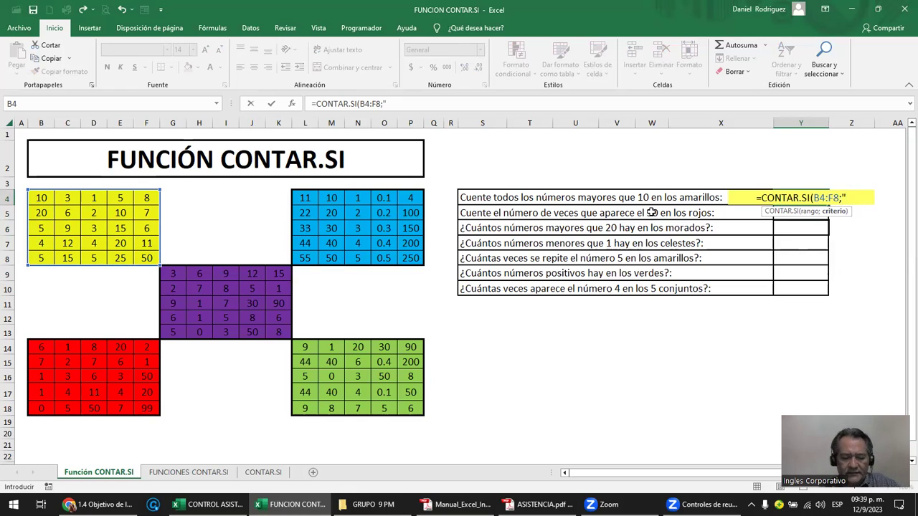
text(>10")
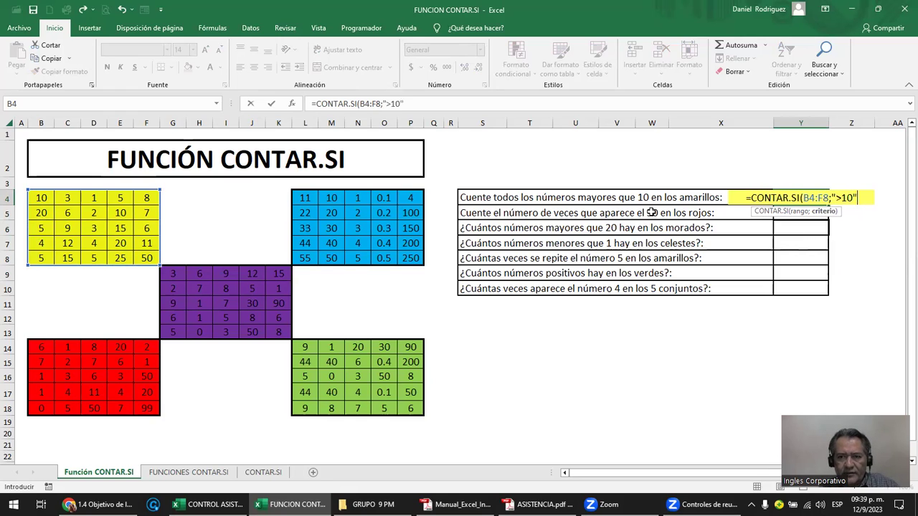
text())
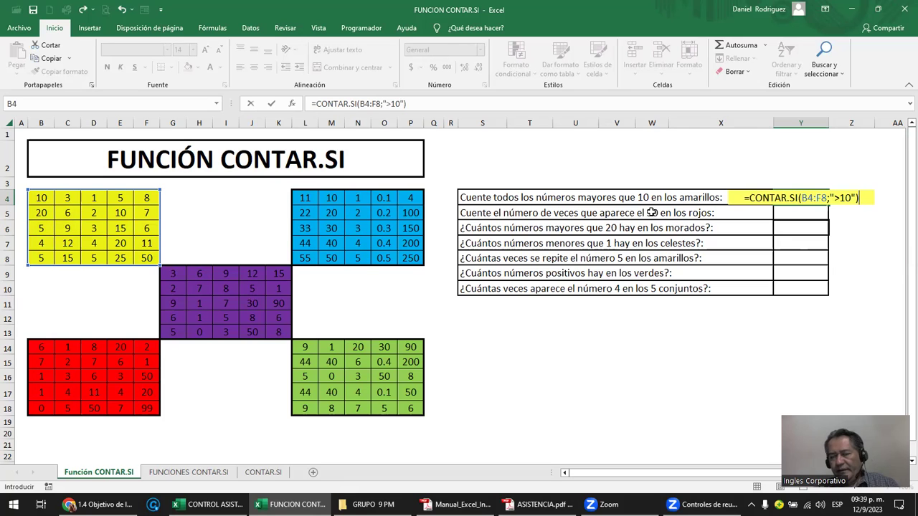
key(Return)
key(Up)
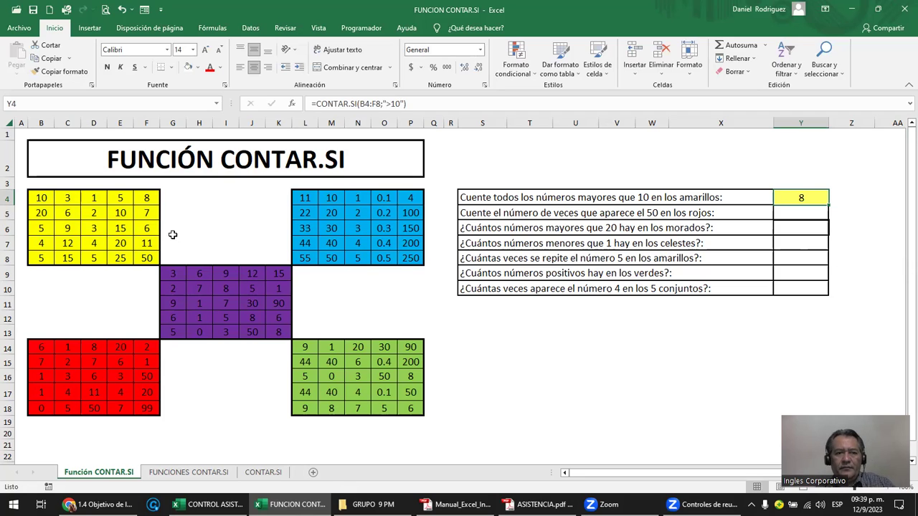
- Test the yellow count by clearing F8's 50, then undo to restore it
click(146, 259)
key(Delete)
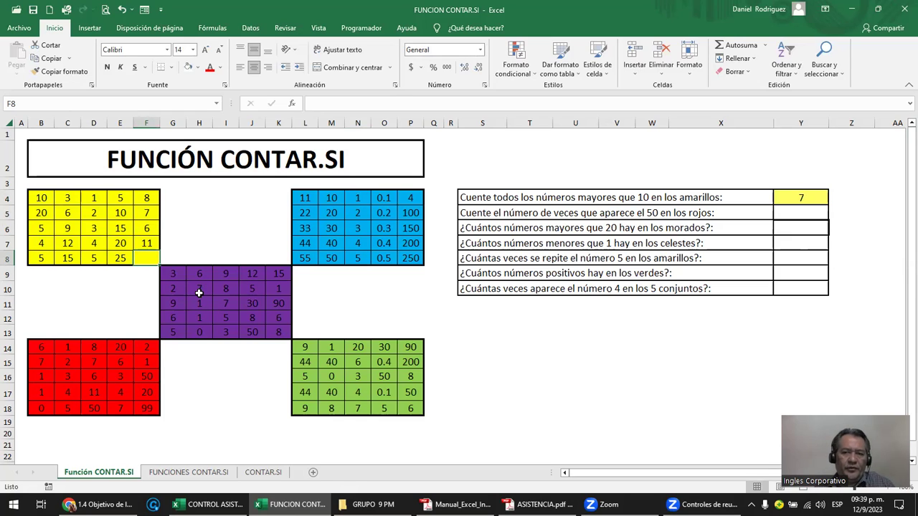
key(ctrl+z)
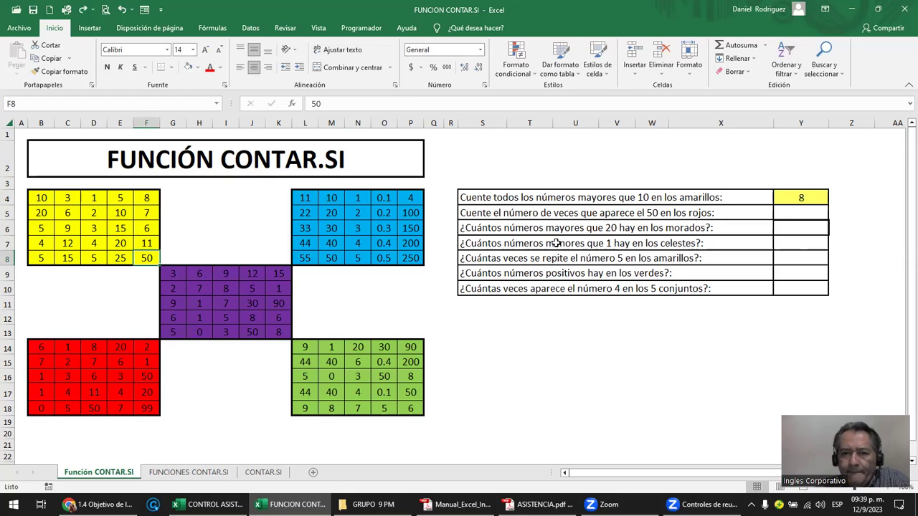
- Increase the S4:X10 question text size twice and widen answer column Y
click(543, 213)
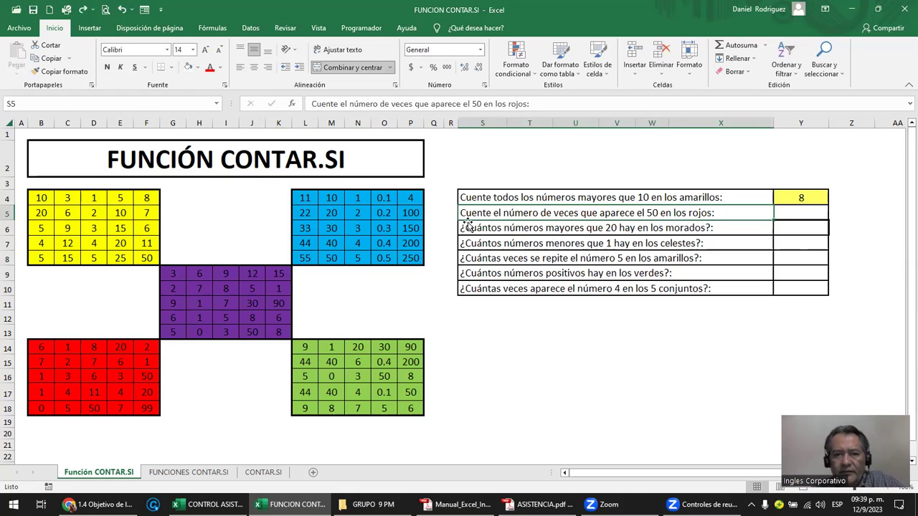
drag(620, 198, 635, 287)
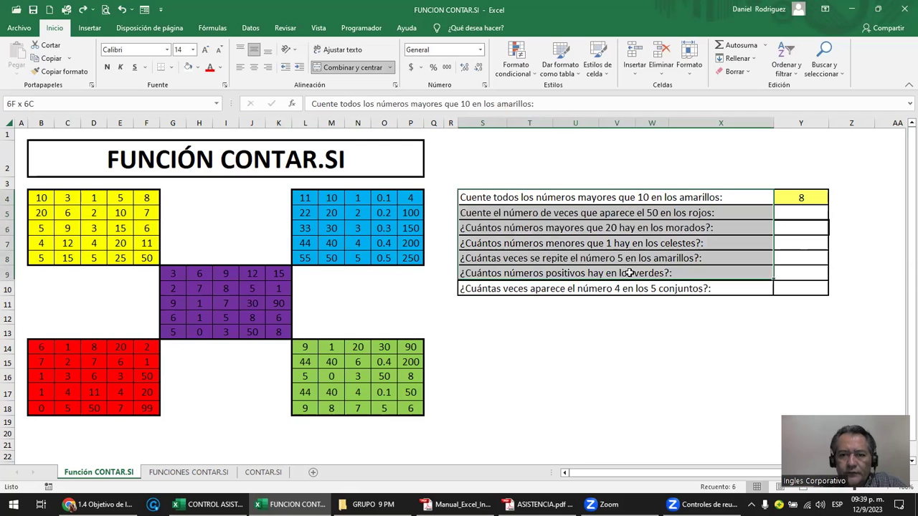
click(205, 50)
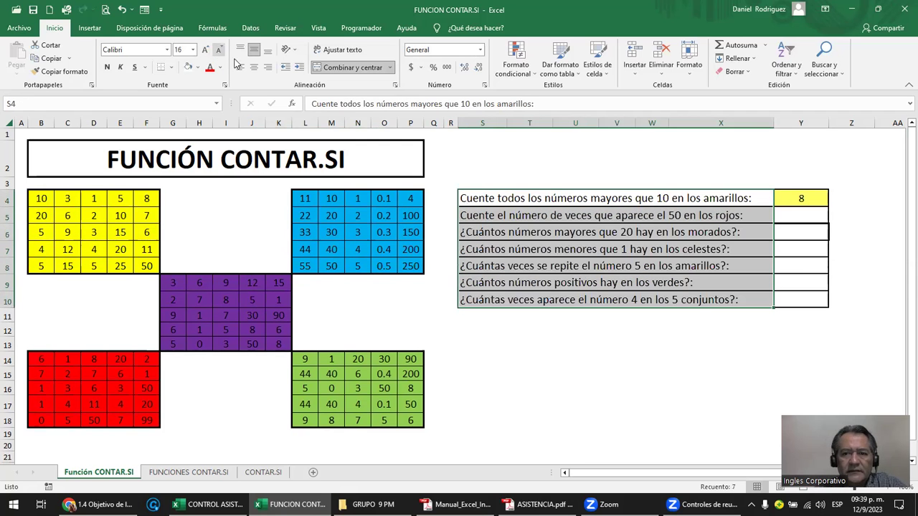
click(795, 218)
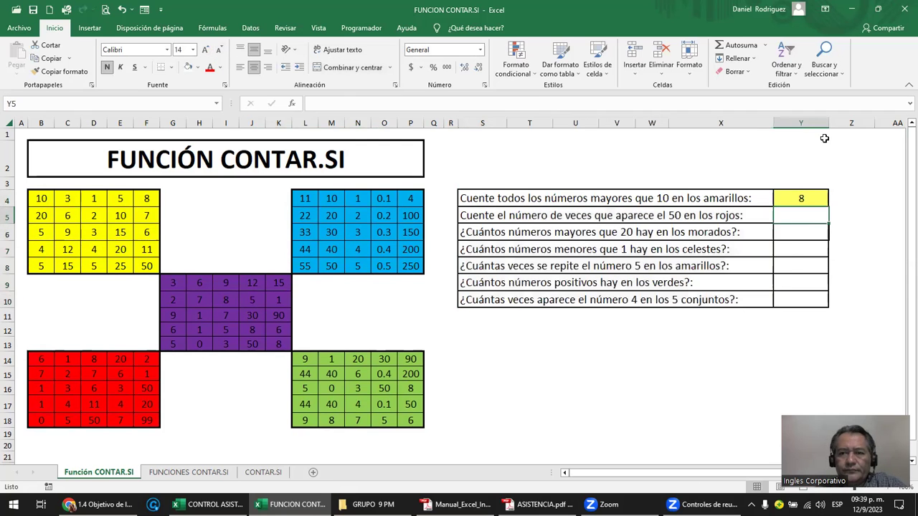
drag(829, 124, 845, 126)
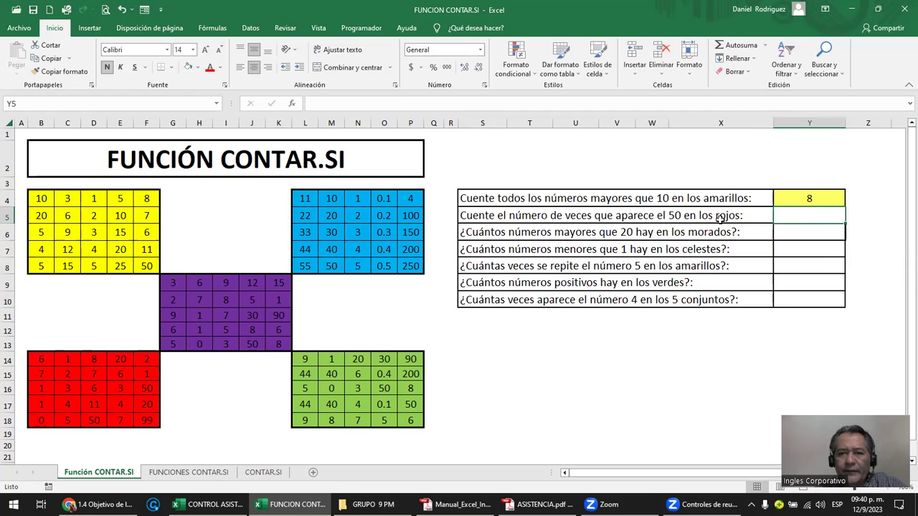
drag(48, 361, 147, 420)
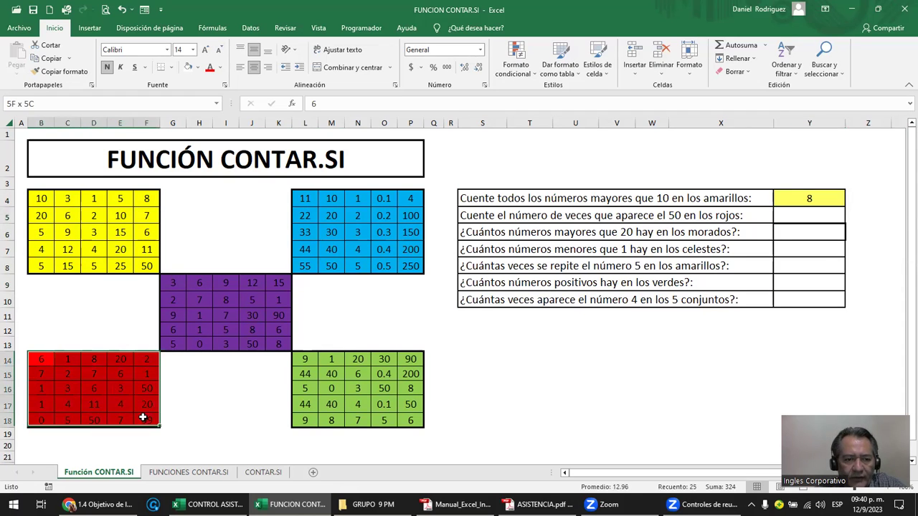
- Begin Y5's formula as =CONTAR.SI(B14:F18; after fixing typos in the function name
click(785, 216)
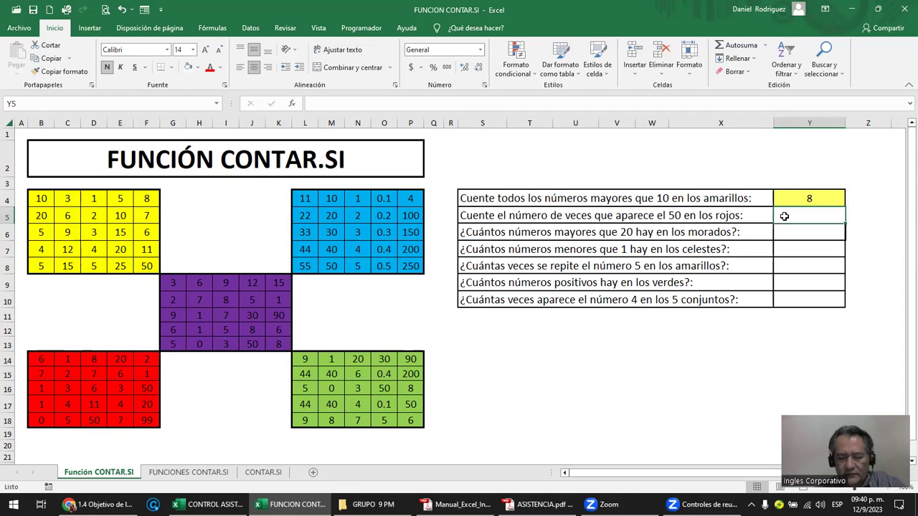
text(=CONR)
key(BackSpace)
text(TAR.SI)
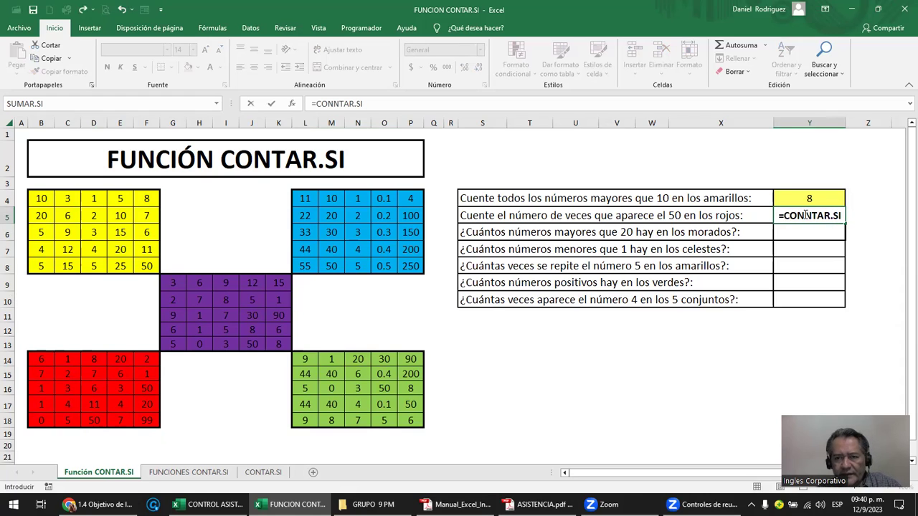
click(810, 216)
key(BackSpace)
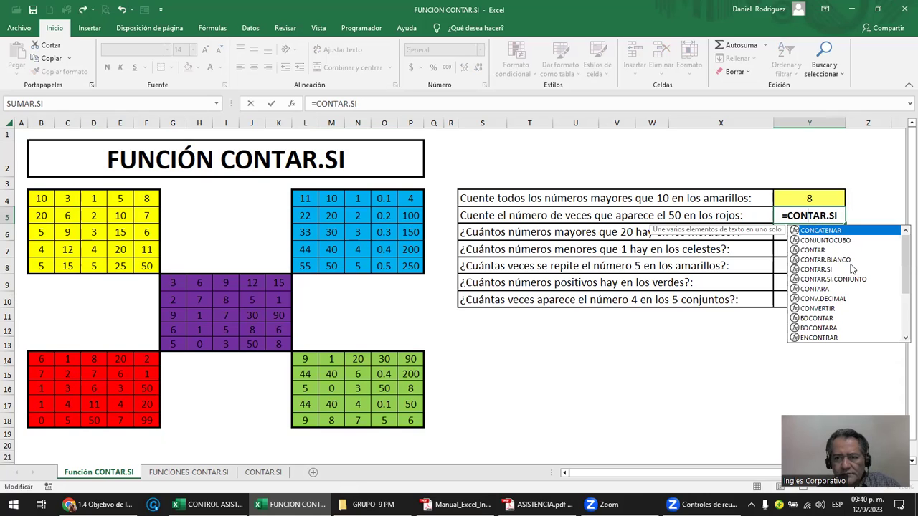
click(828, 269)
double_click(828, 269)
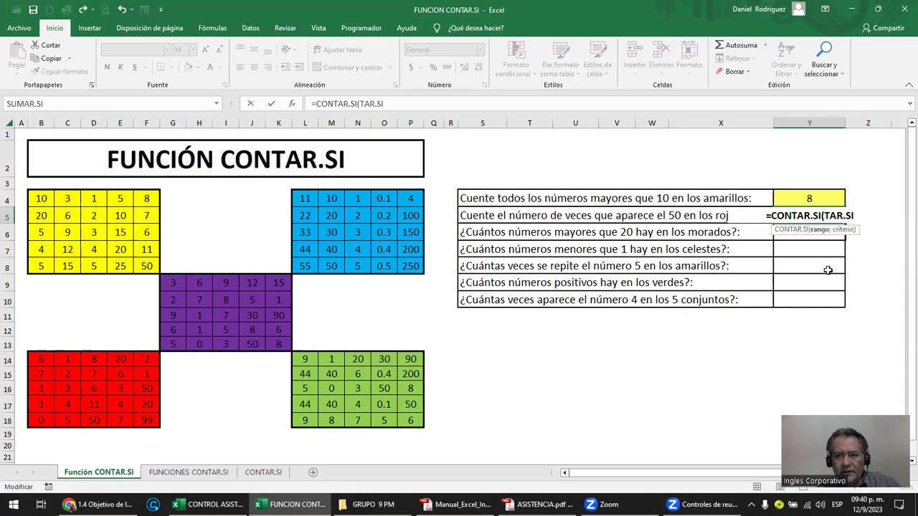
key(Delete)
key(Delete)
key(Delete)
key(Delete)
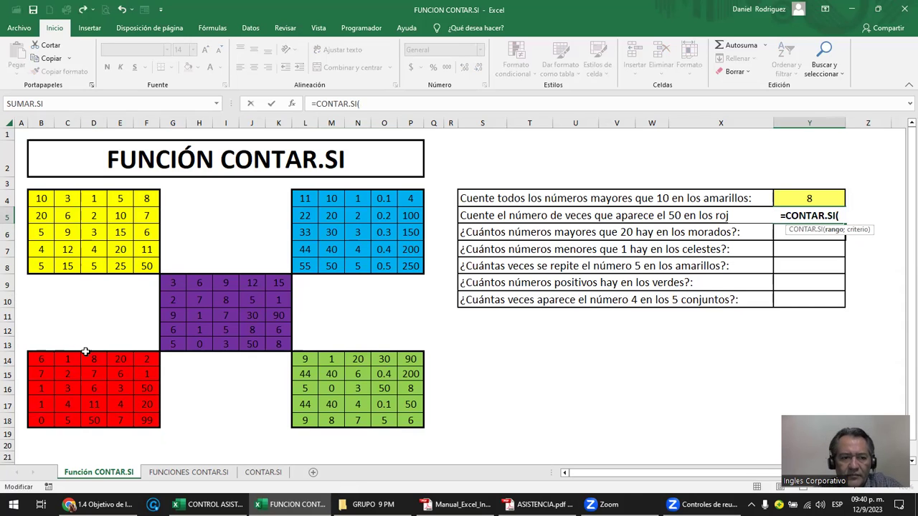
mouse_move(37, 359)
mouse_down()
mouse_move(78, 361)
mouse_move(138, 427)
mouse_up()
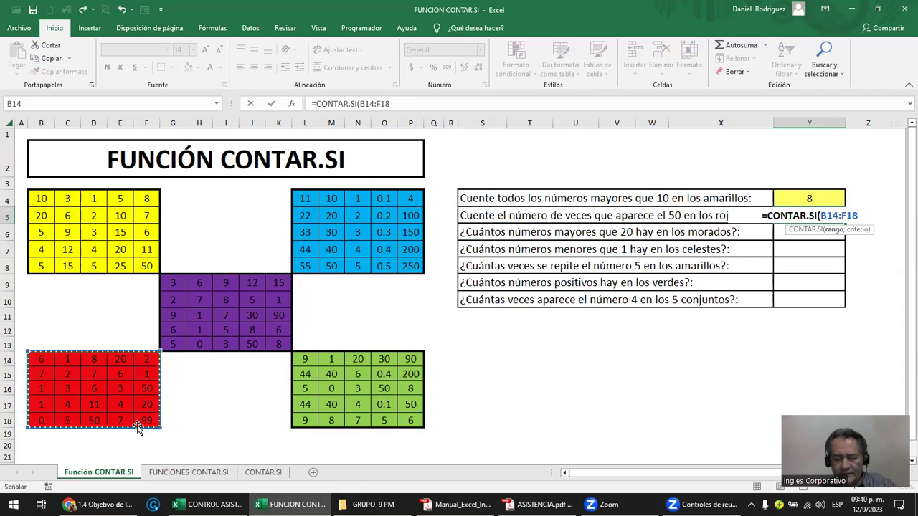
text(;"=50)
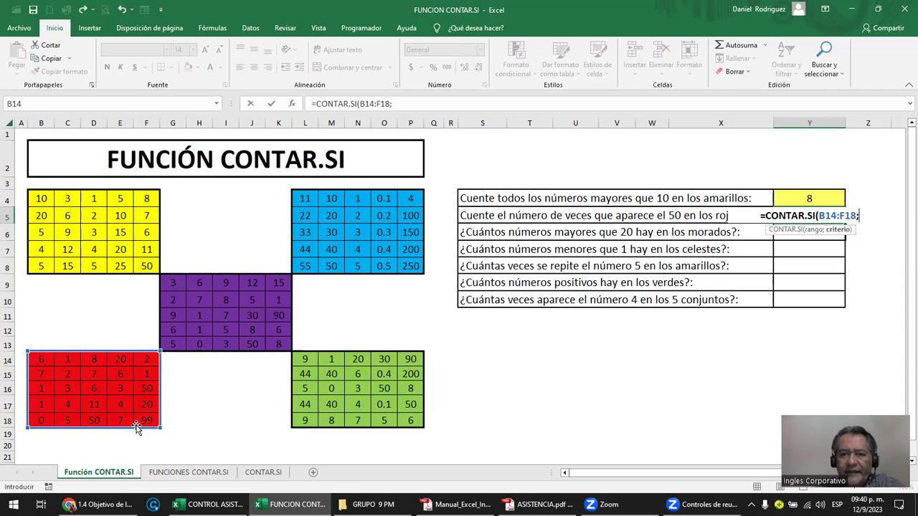
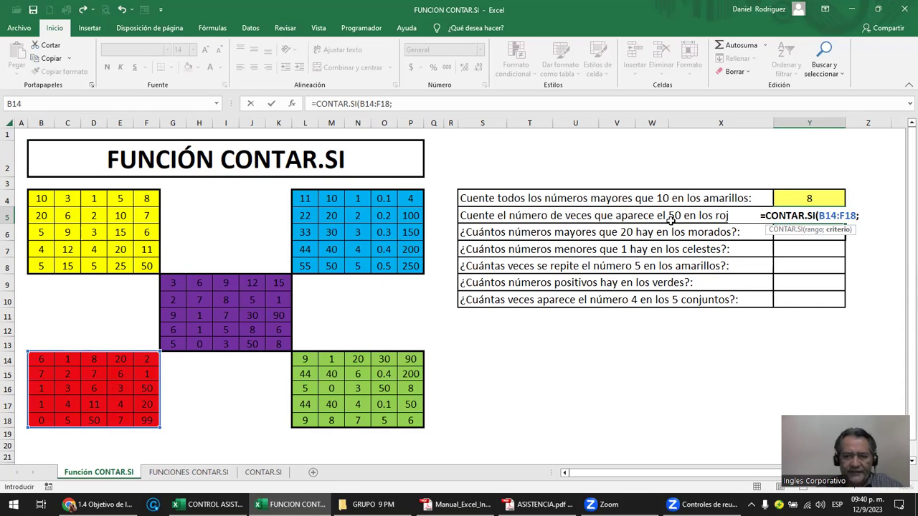
- Finish Y5 as =CONTAR.SI(B14:F18;"50") so it counts two 50s in the red block
text(")
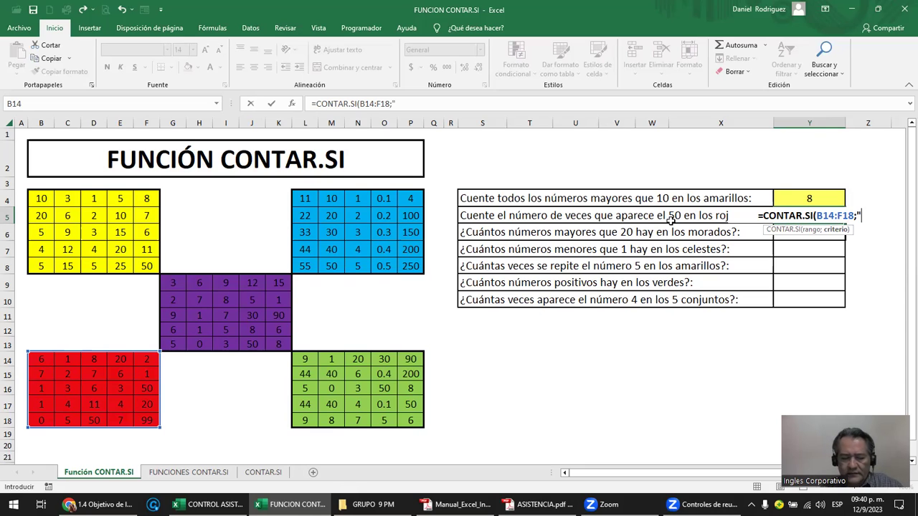
text(=)
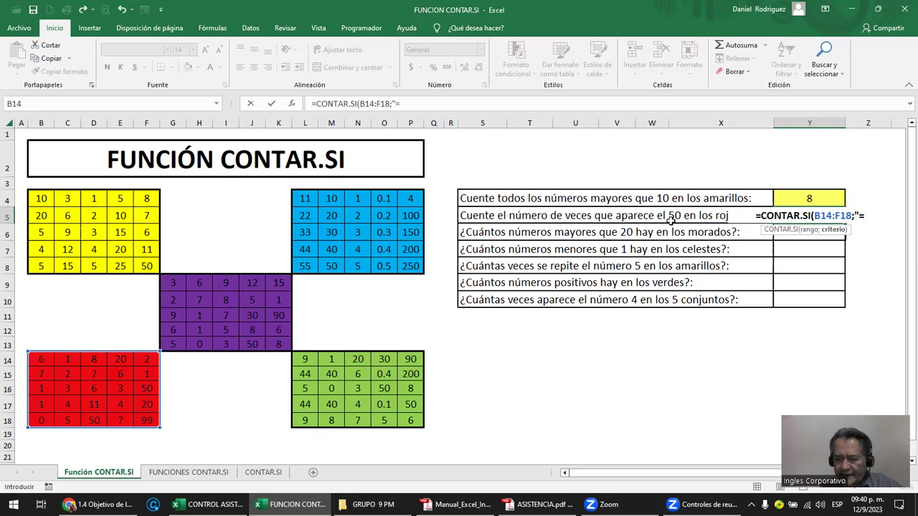
text(50")
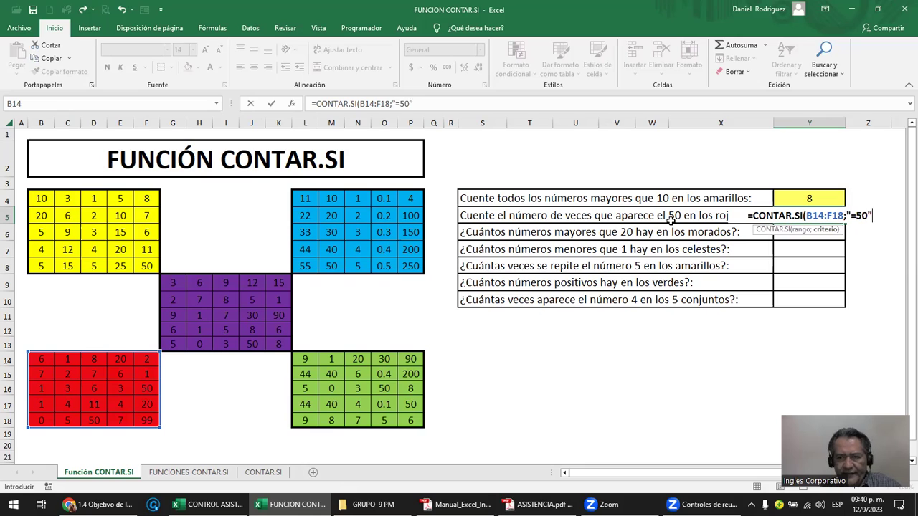
text())
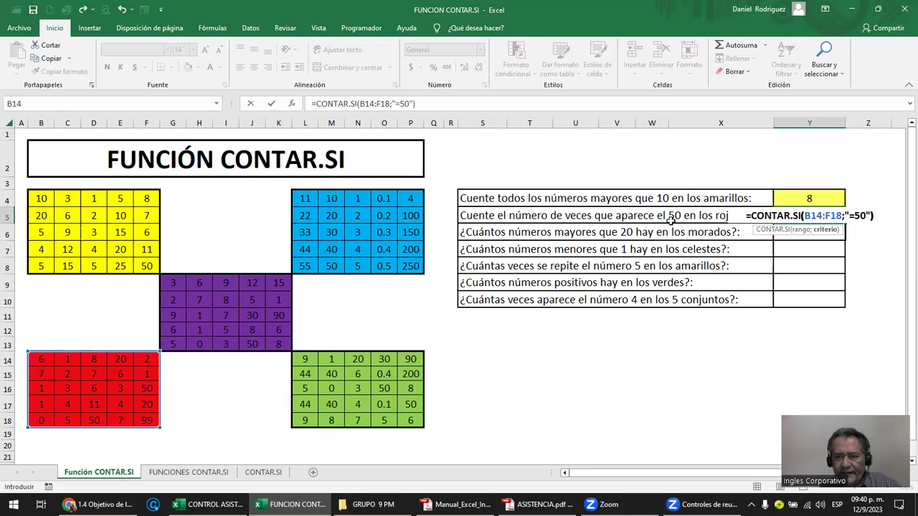
click(849, 215)
key(Delete)
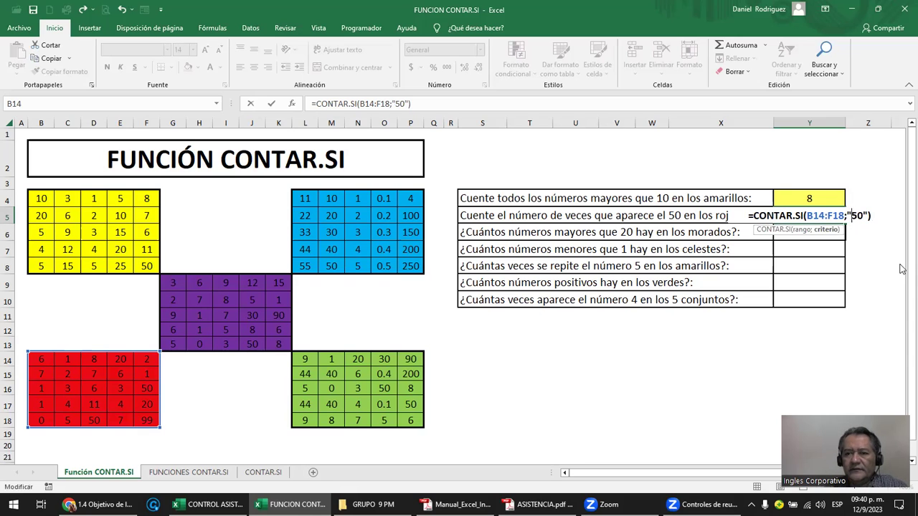
text(=)
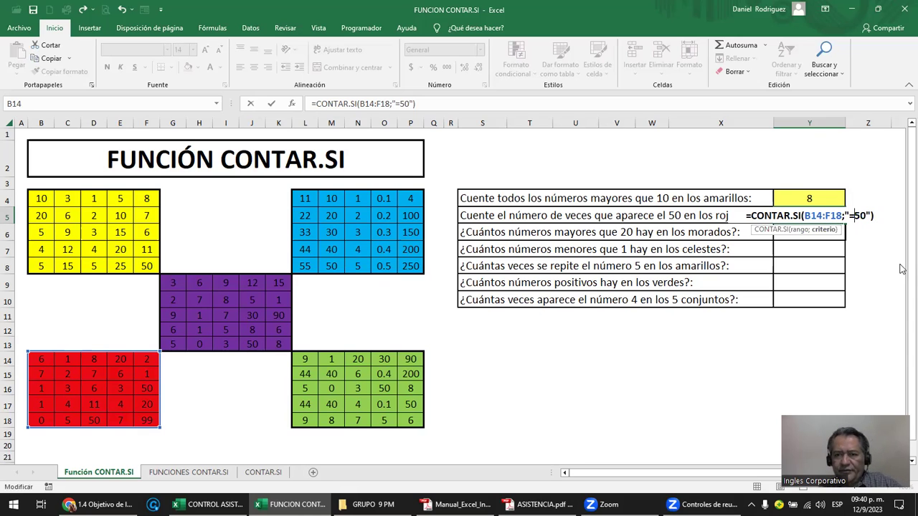
key(BackSpace)
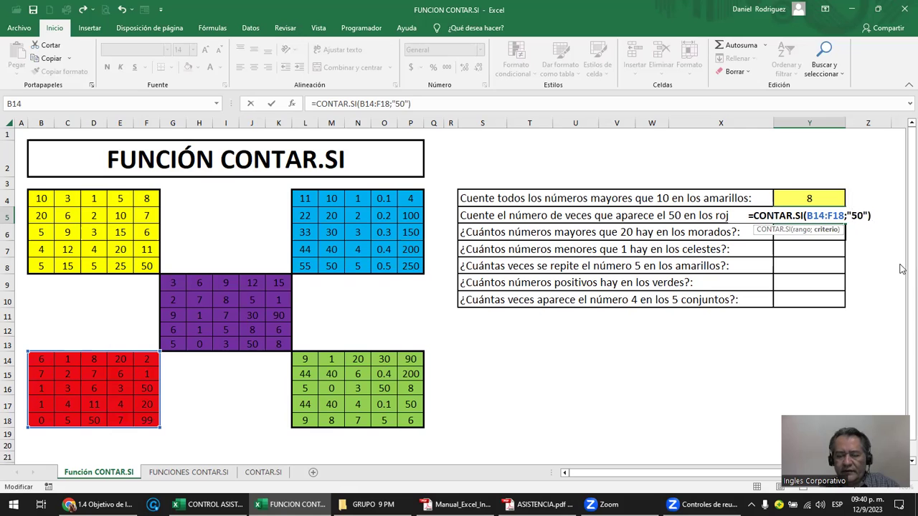
key(ctrl+Return)
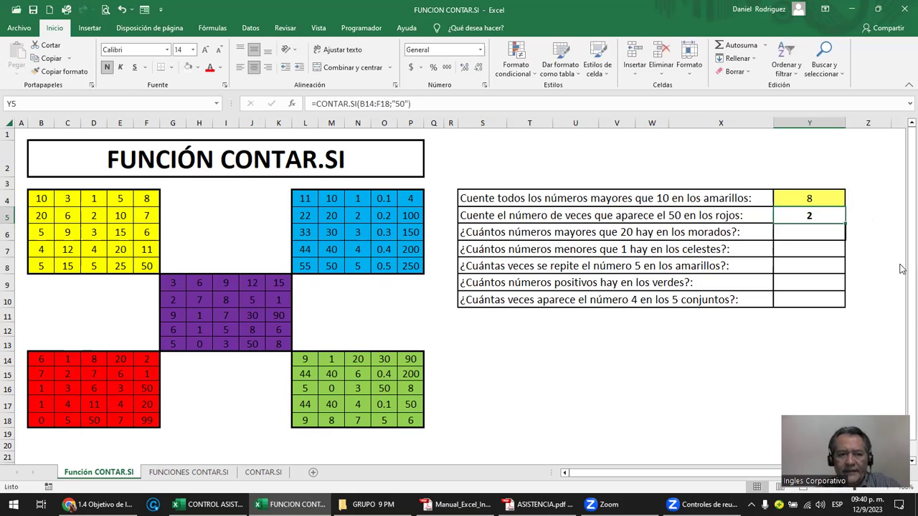
- Test the count by clearing the 50s in F16 and D18, then restore them
click(146, 391)
ctrl+click(94, 422)
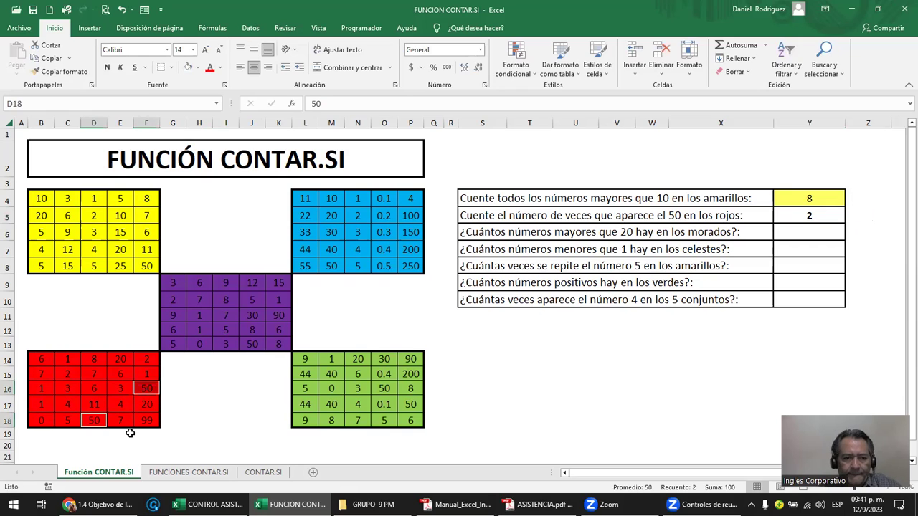
key(Delete)
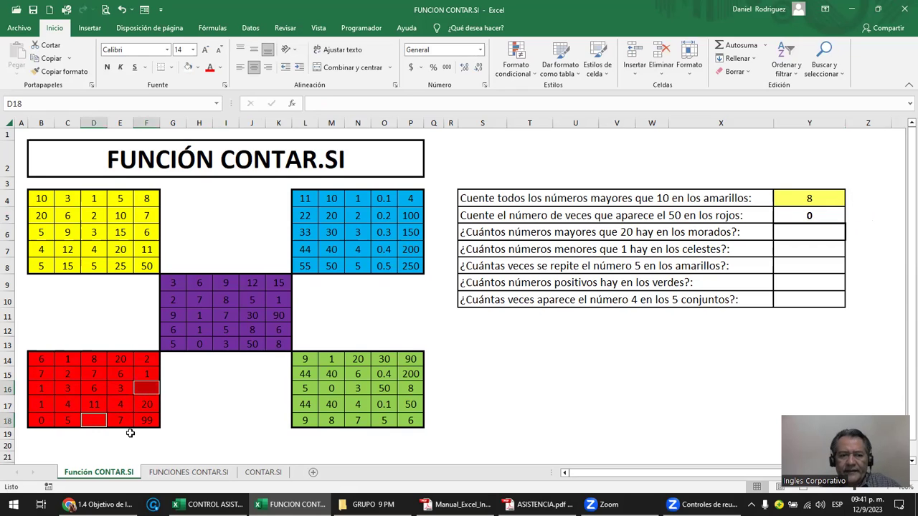
key(ctrl+z)
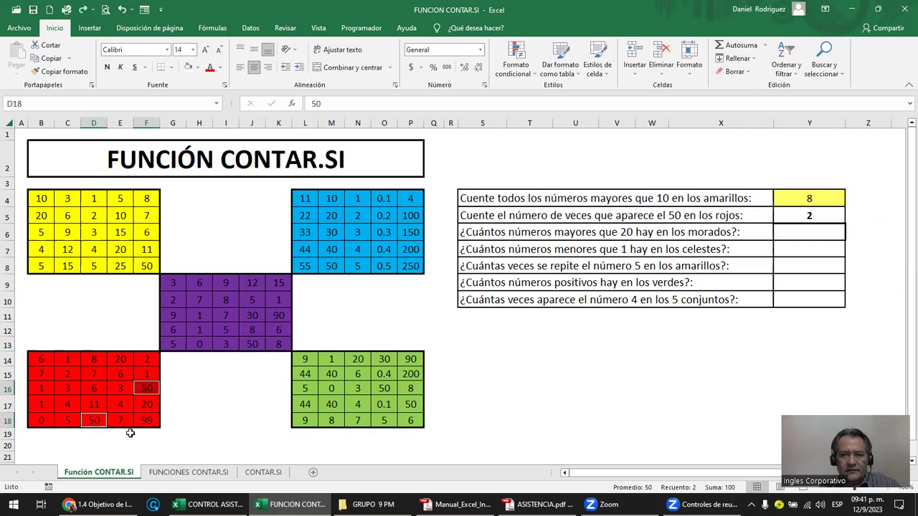
- Change Y5's criterion to "=50", keeping the count at 2
double_click(801, 215)
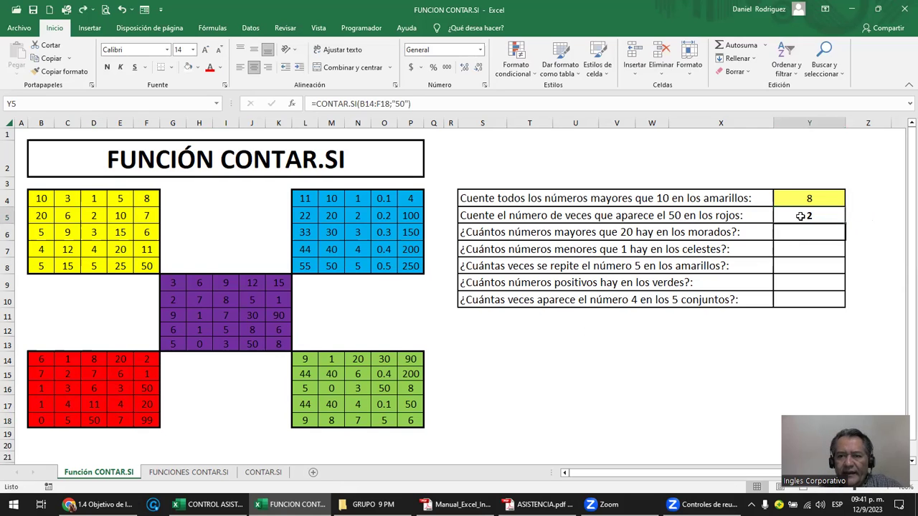
click(858, 216)
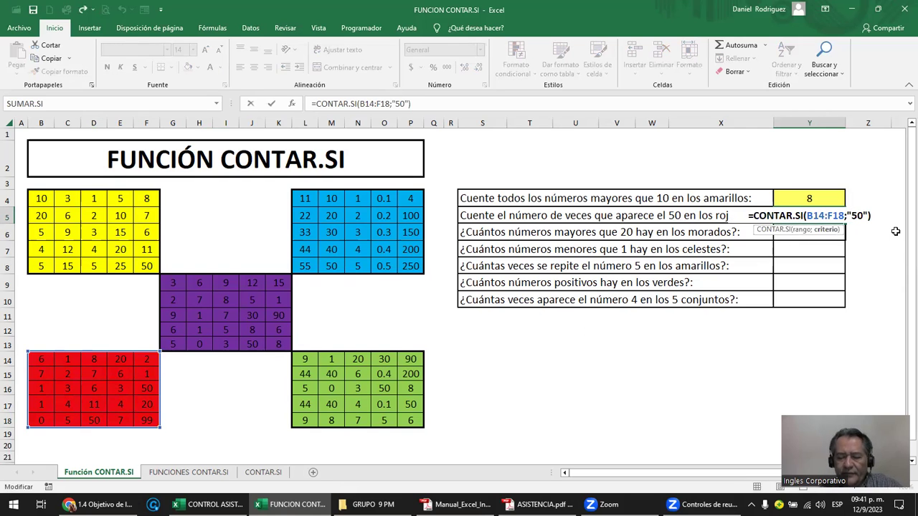
text(=)
key(Return)
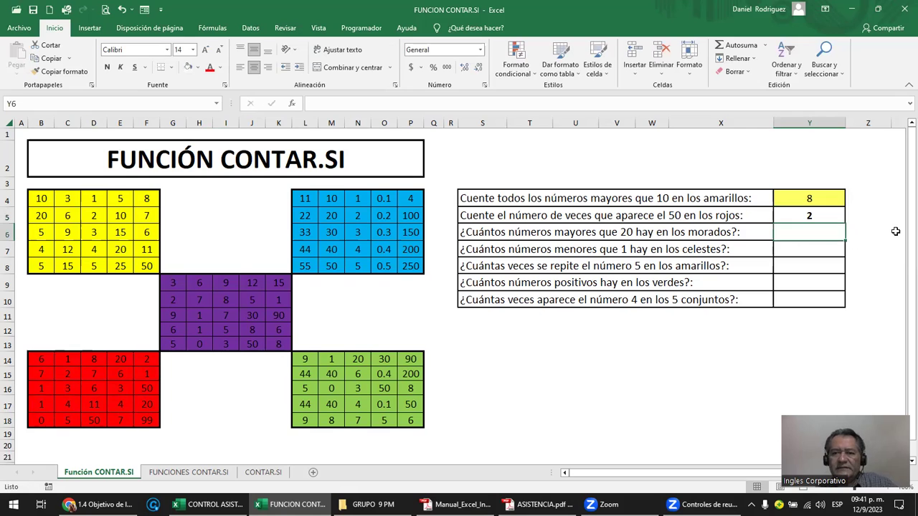
click(814, 215)
double_click(815, 217)
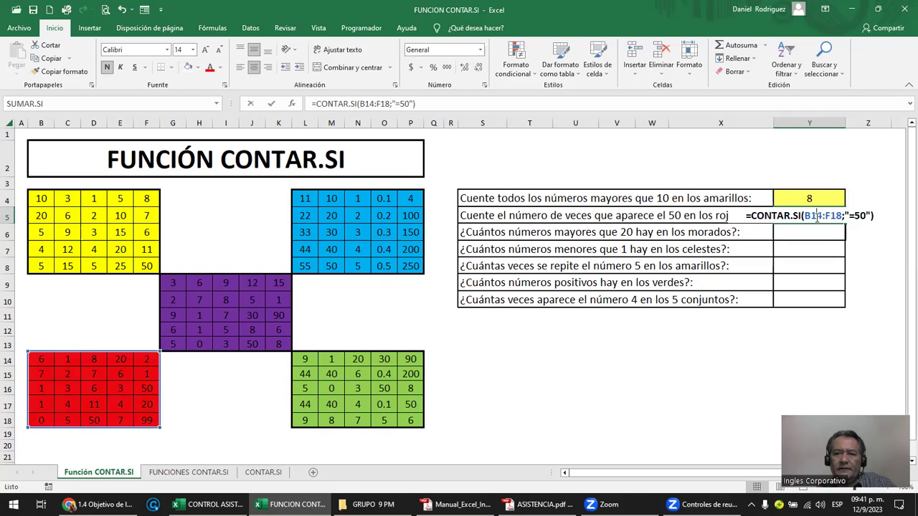
click(861, 216)
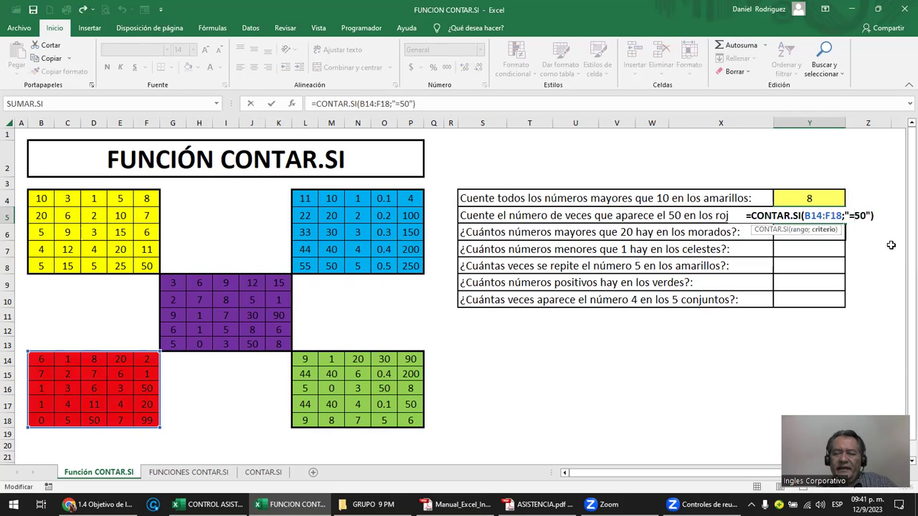
key(BackSpace)
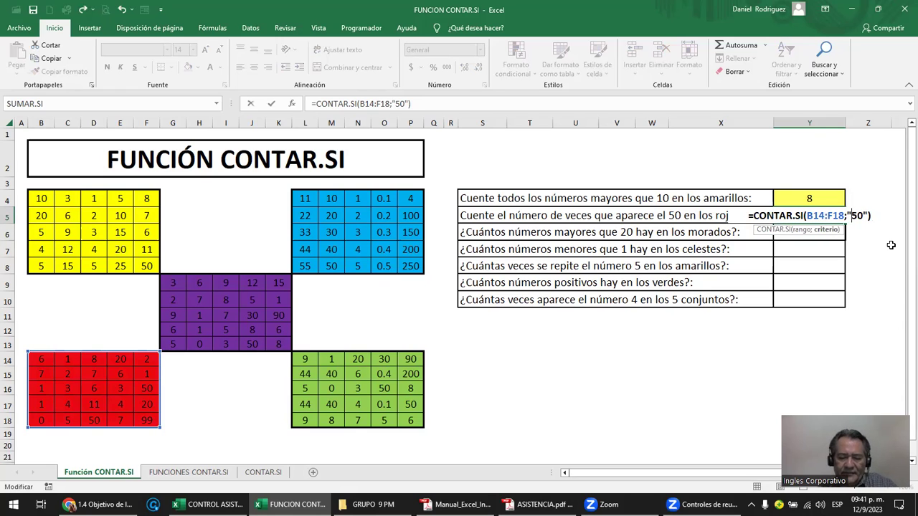
text(=)
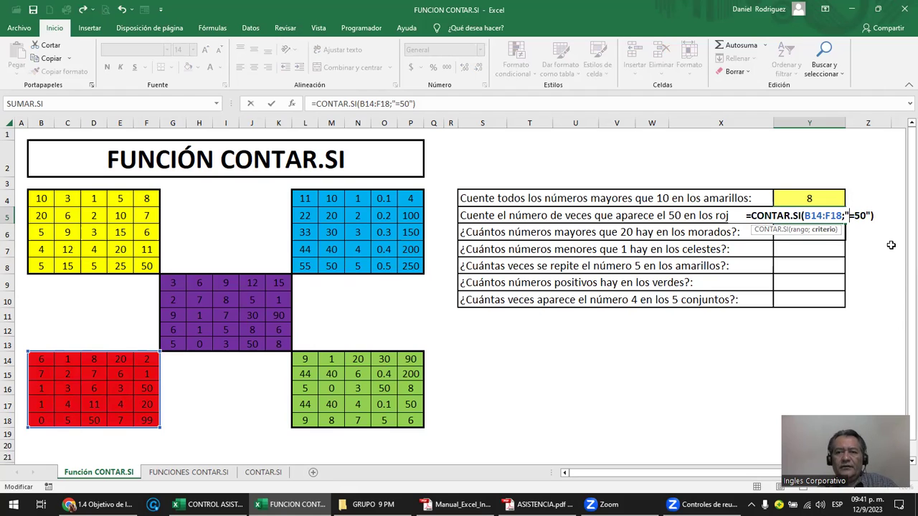
key(ctrl+Return)
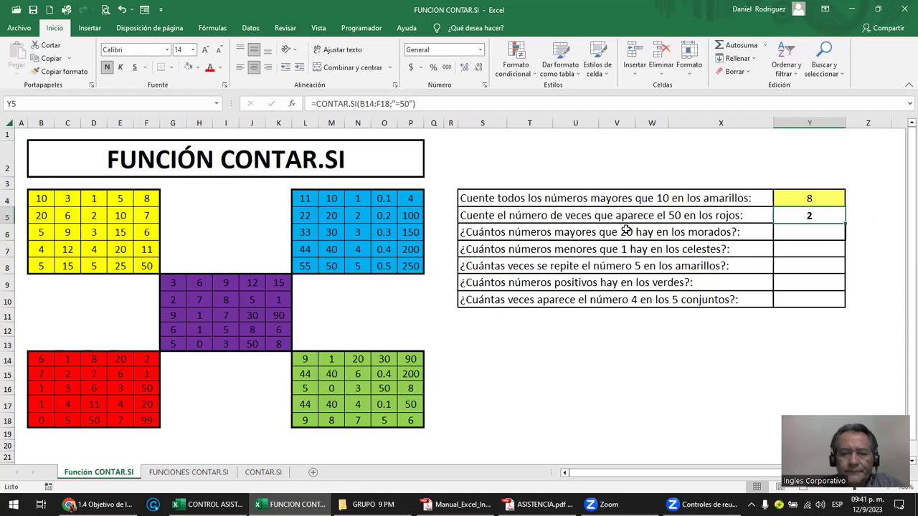
- Enter =CONTAR.SI(G9:K13;">20") in Y6 to count purple-block numbers above 20
click(514, 232)
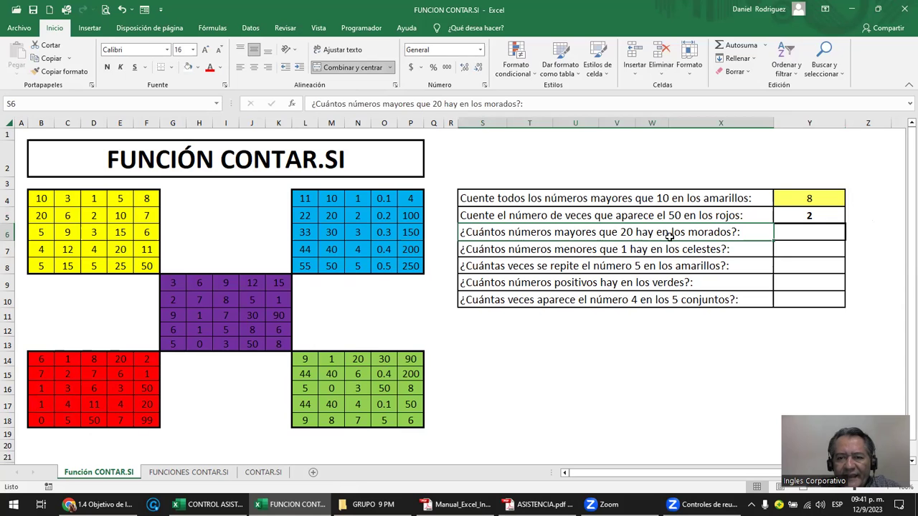
drag(171, 283, 279, 344)
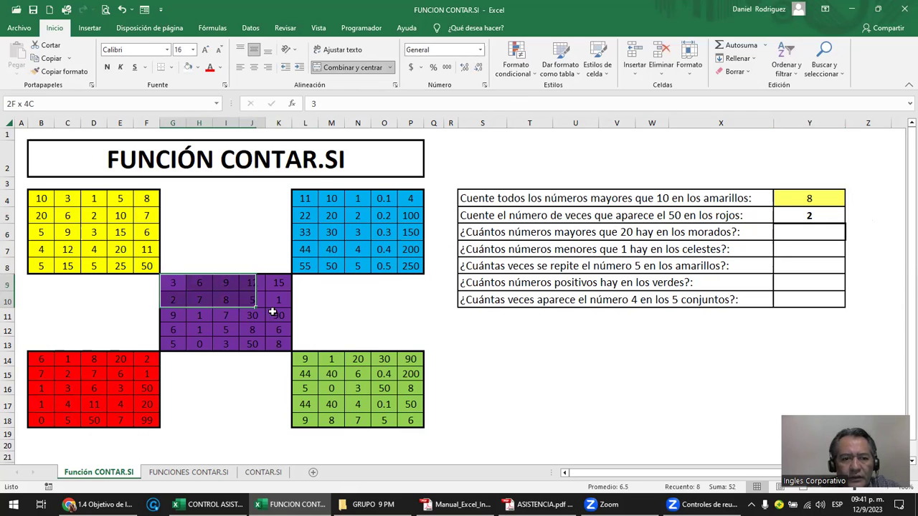
click(800, 233)
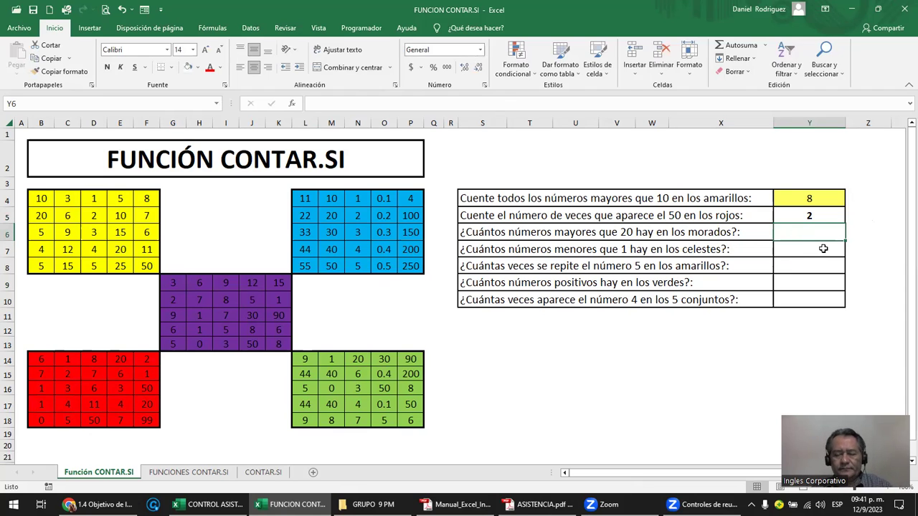
text(=CONTAR.SI)
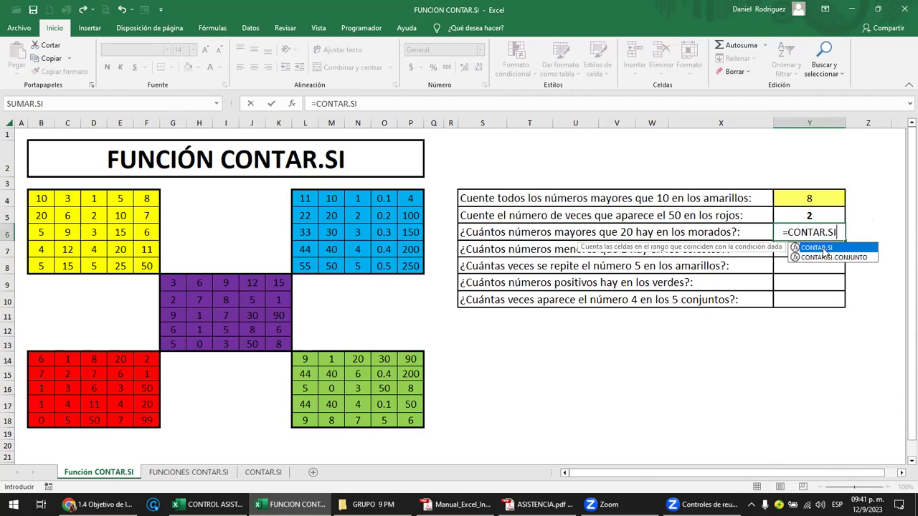
double_click(823, 248)
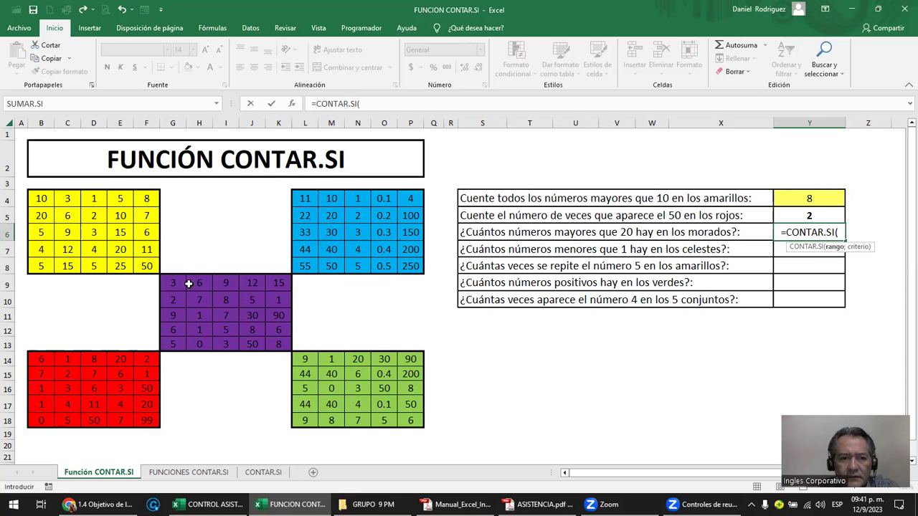
drag(174, 283, 273, 338)
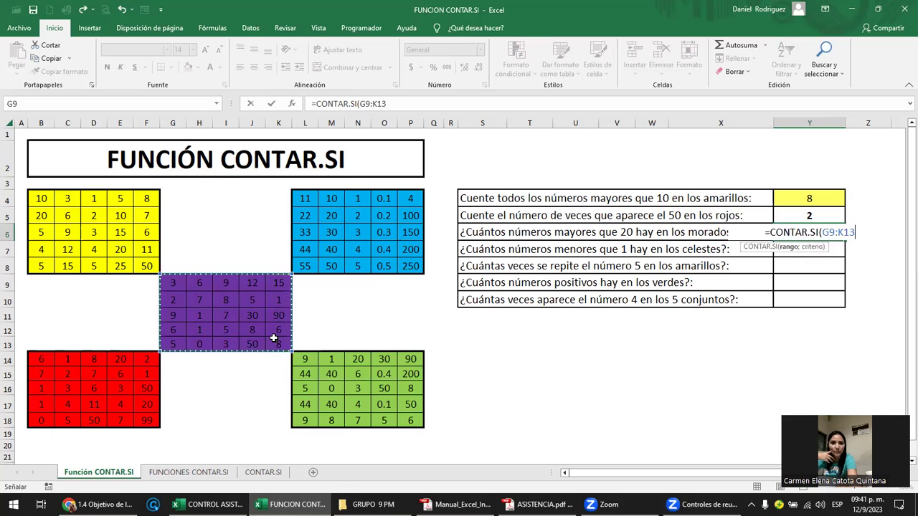
text(;)
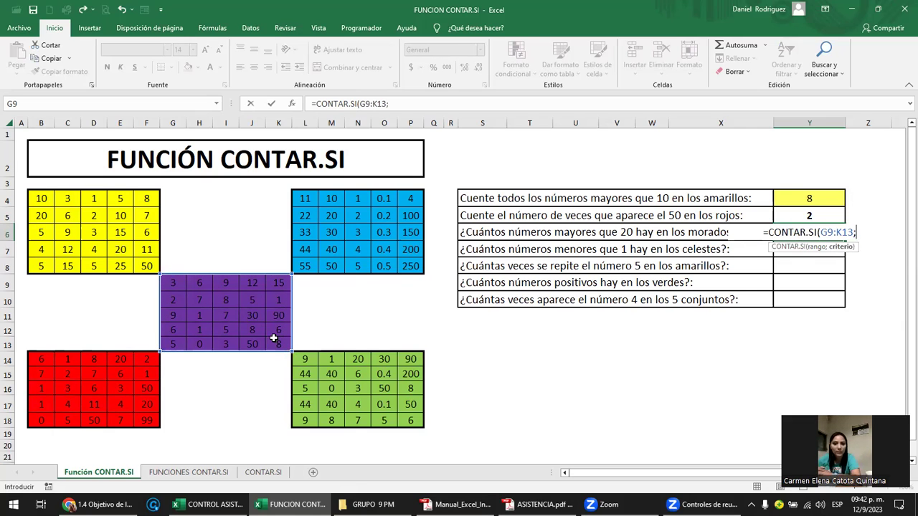
text(")
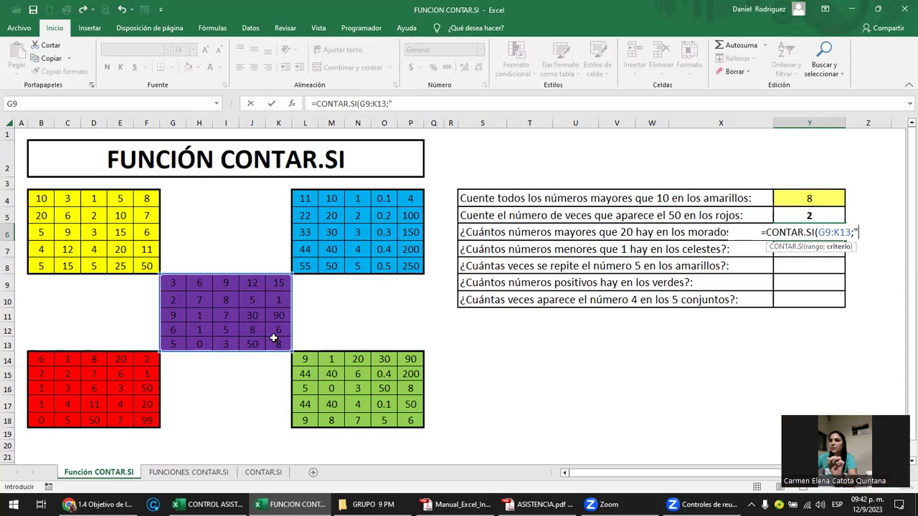
text(>)
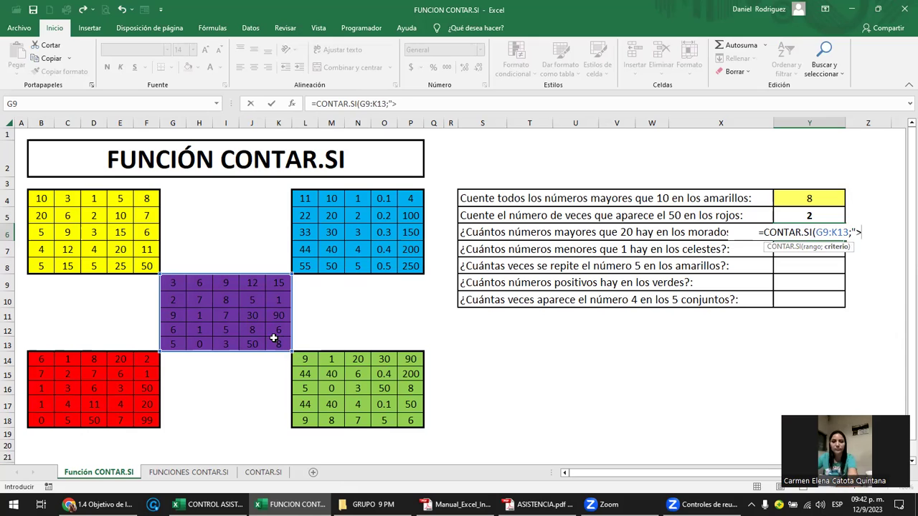
text(20")
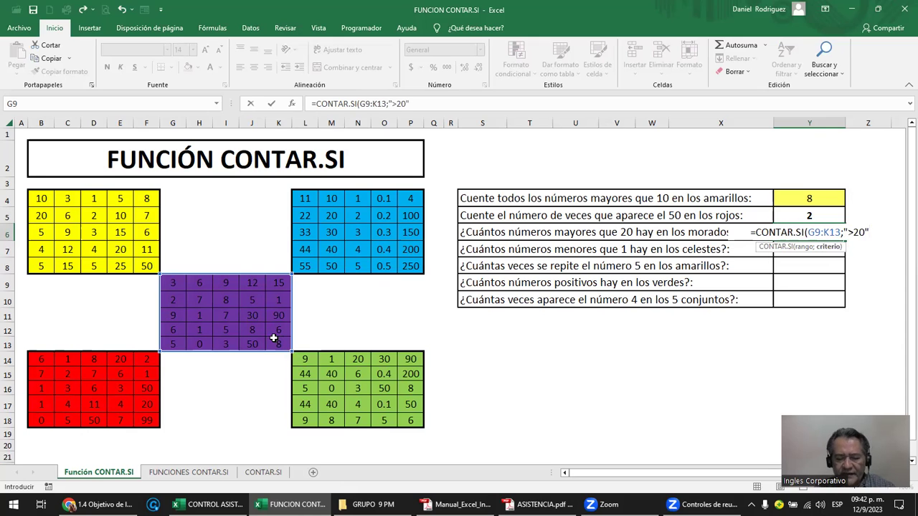
text())
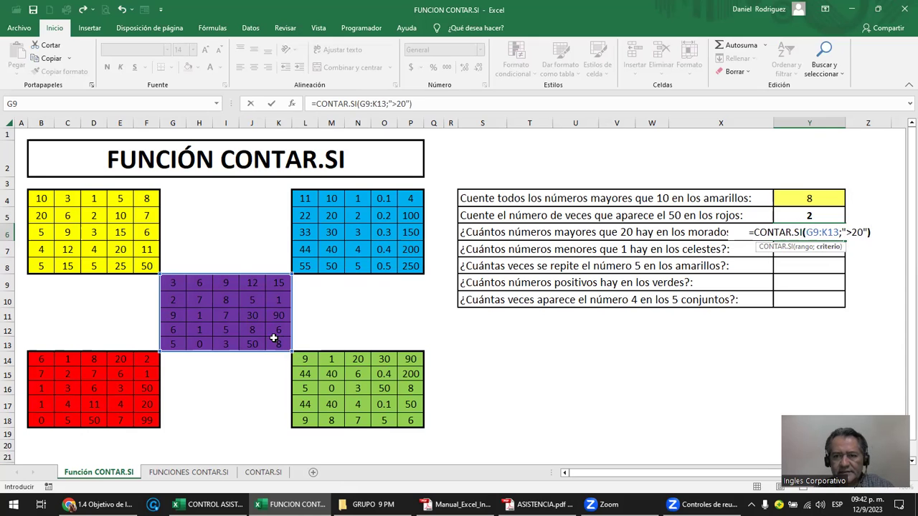
key(Return)
key(Up)
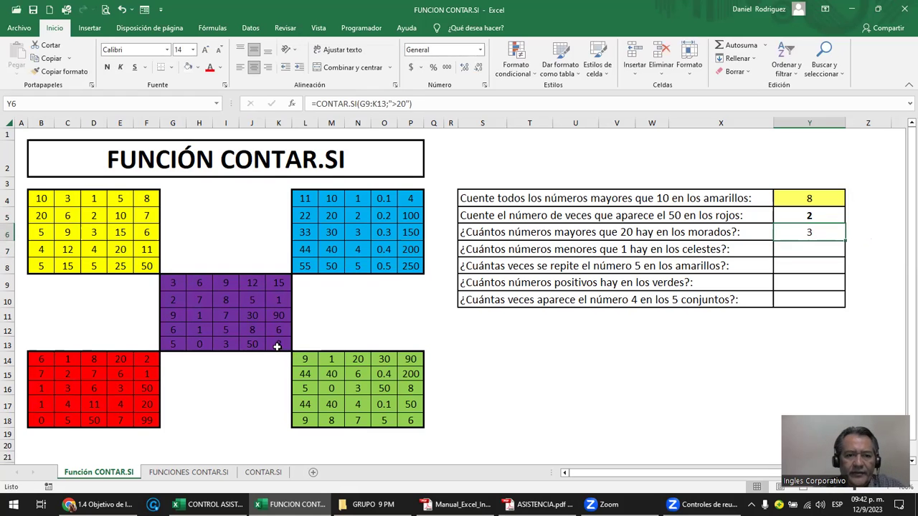
- Test Y6 by clearing the purple 30, 90 and 50 cells, then restore them
drag(254, 316, 278, 316)
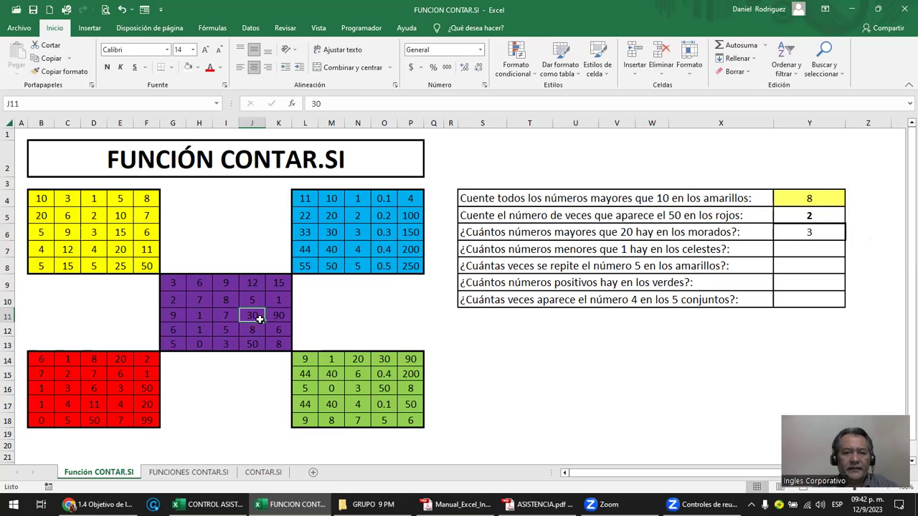
ctrl+click(253, 345)
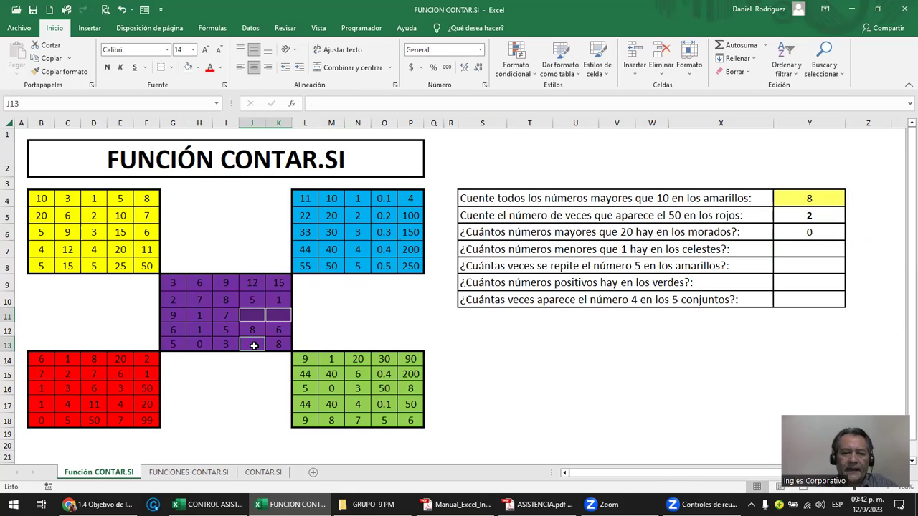
key(ctrl+z)
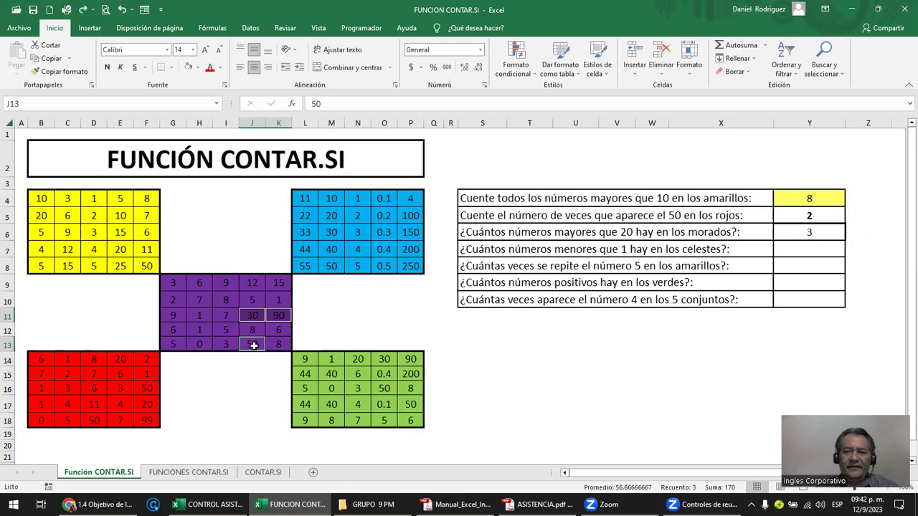
- Enter =CONTAR.SI(L4:P8;"<1") in Y7, counting 5 blue-block numbers below 1
click(755, 329)
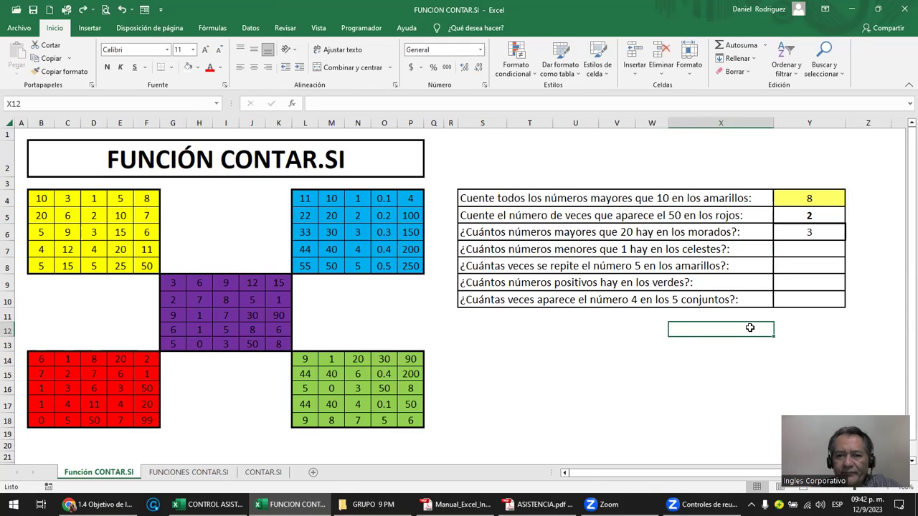
click(513, 250)
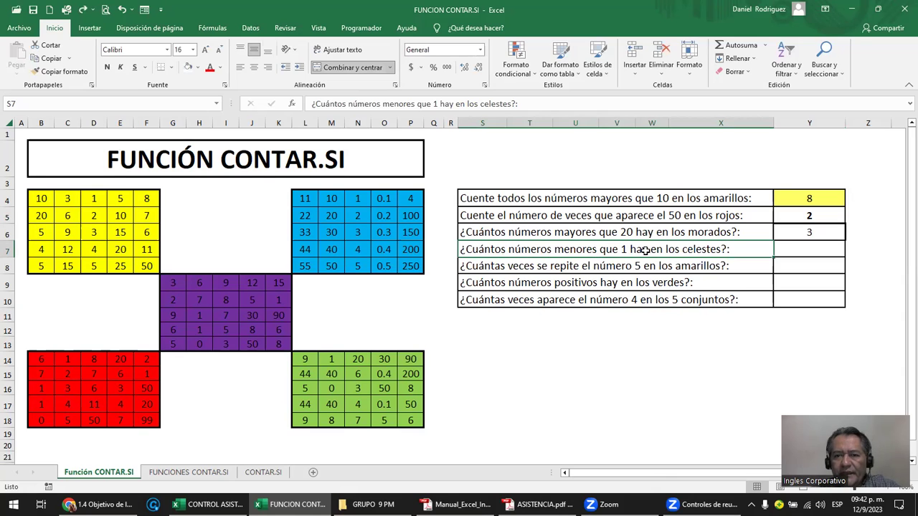
click(309, 200)
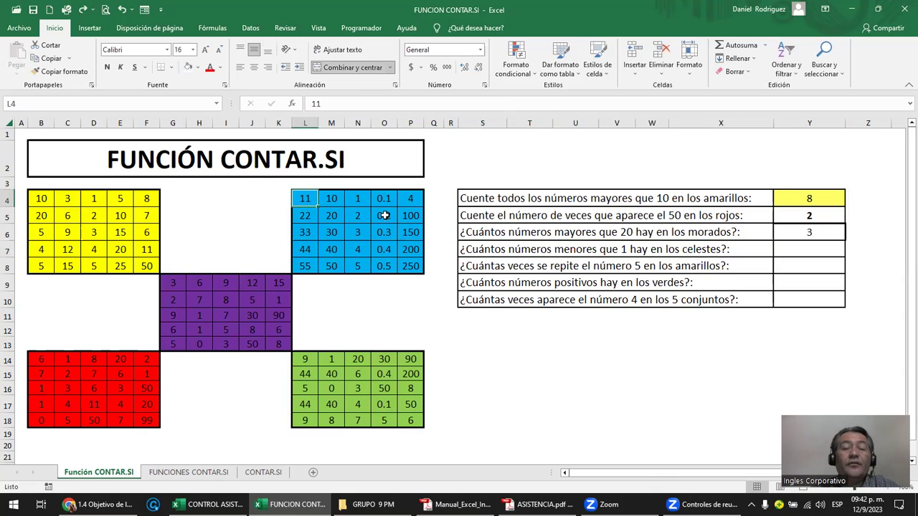
drag(385, 215, 416, 267)
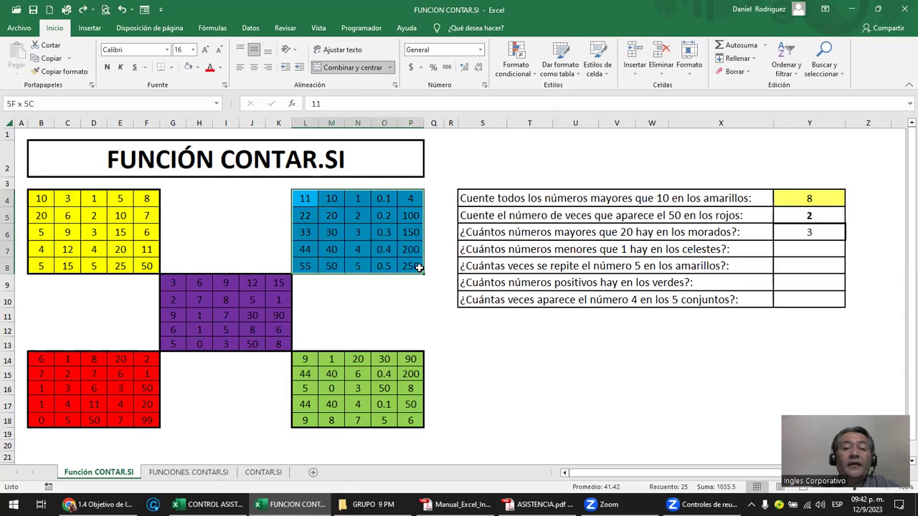
click(808, 250)
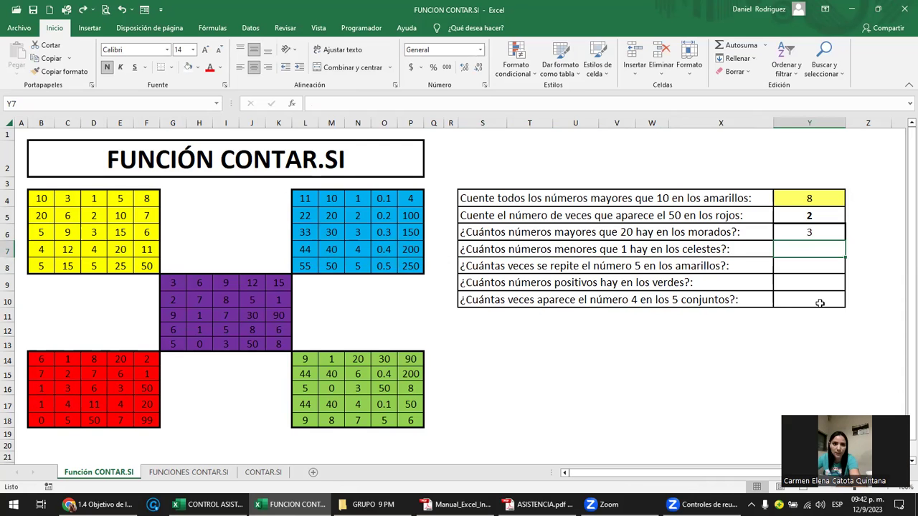
text(=CONTAR.SI)
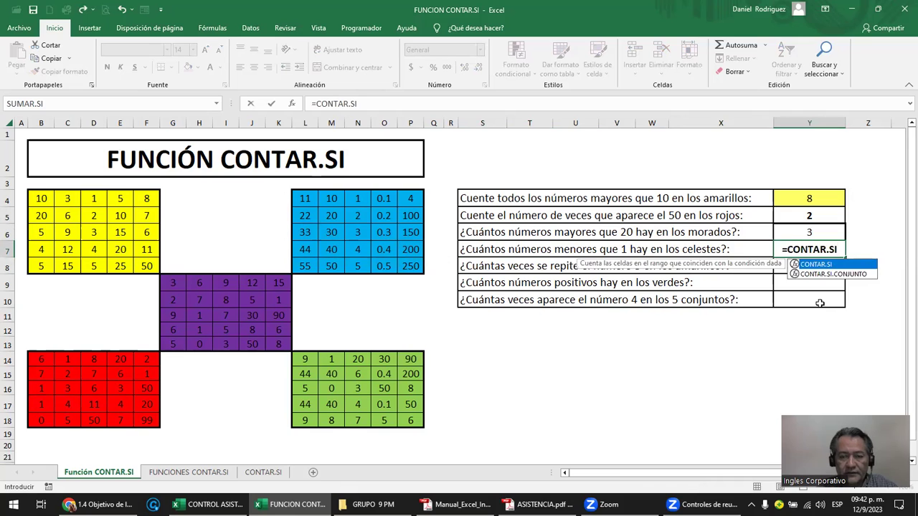
text(()
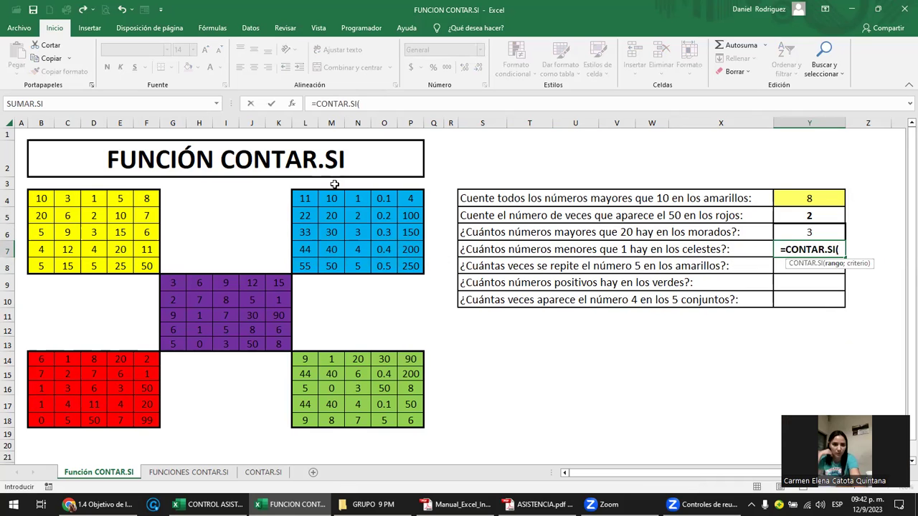
drag(300, 199, 405, 267)
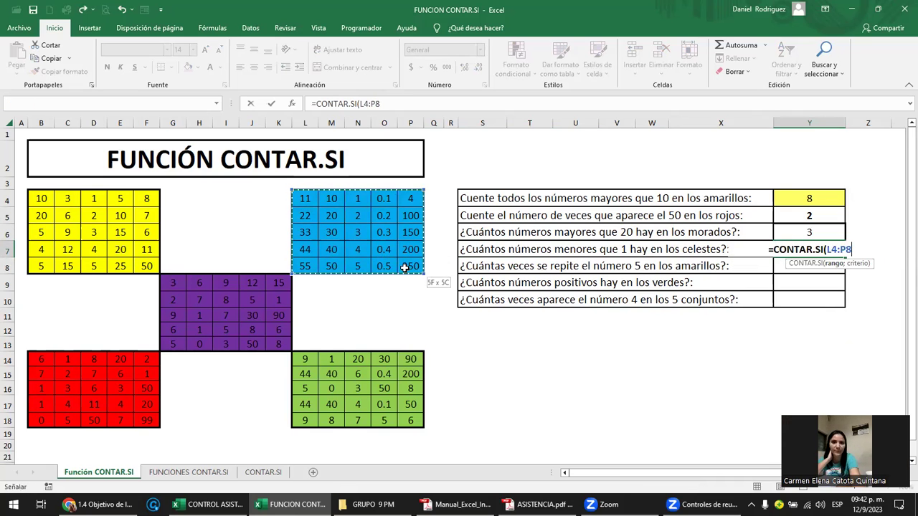
text(;)
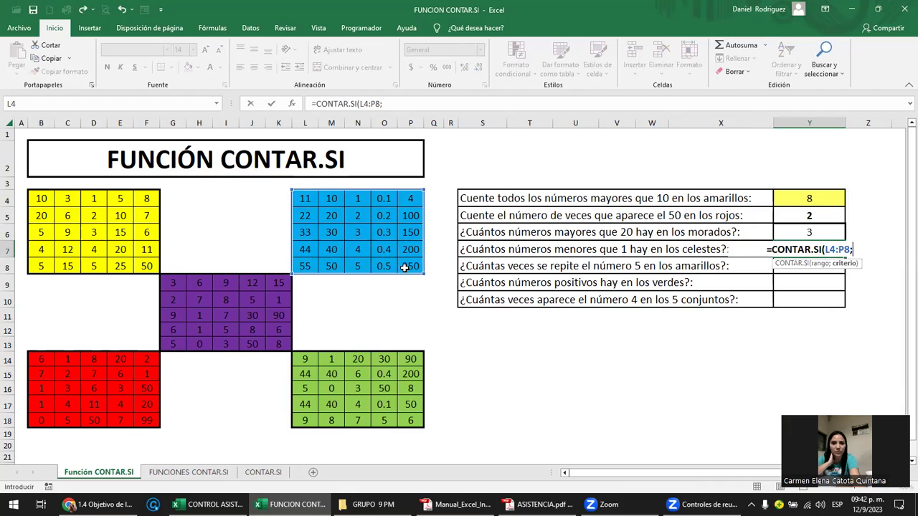
text(")
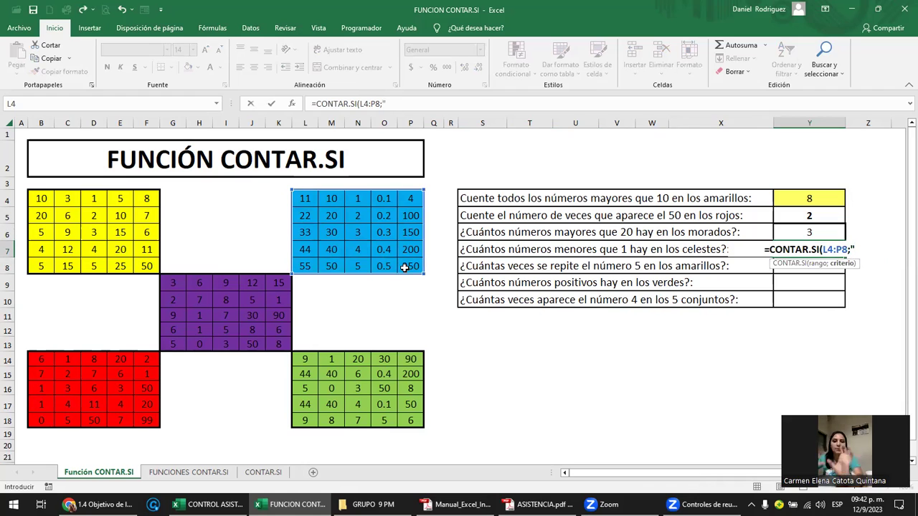
text(>)
key(BackSpace)
text(<1"))
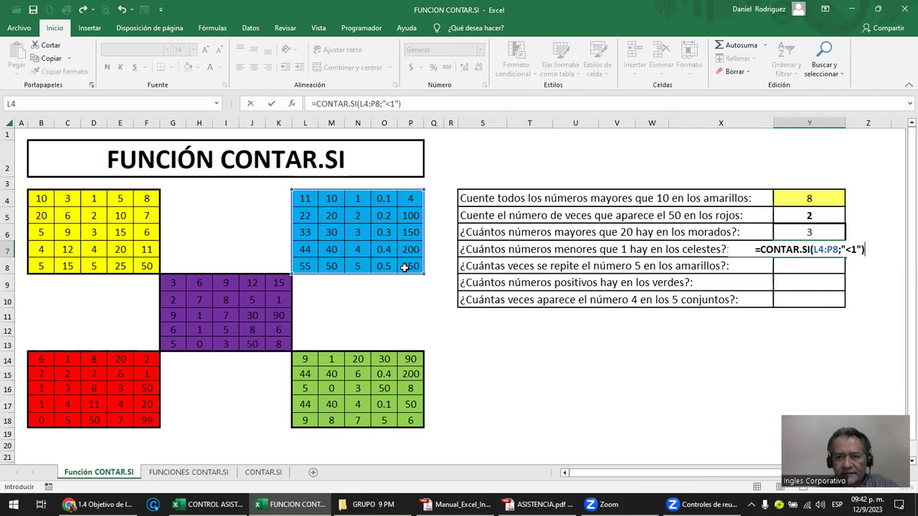
key(ctrl+Return)
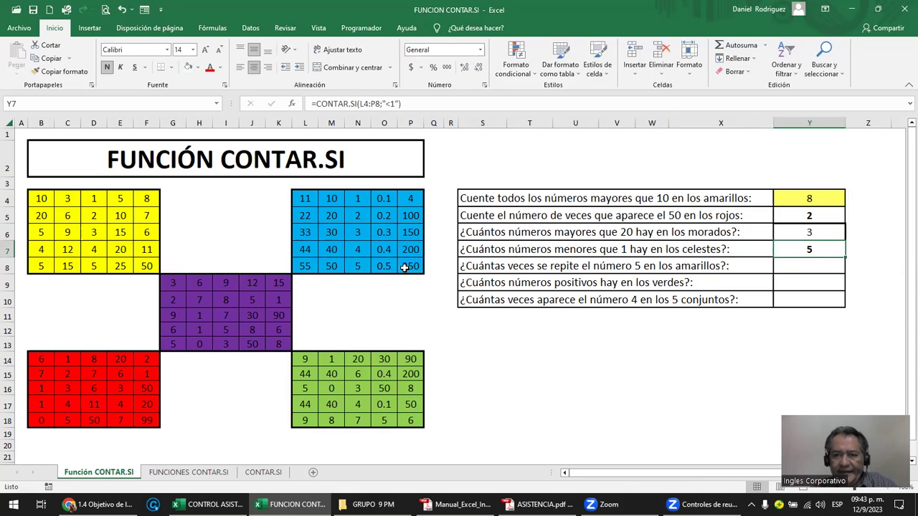
key(F2)
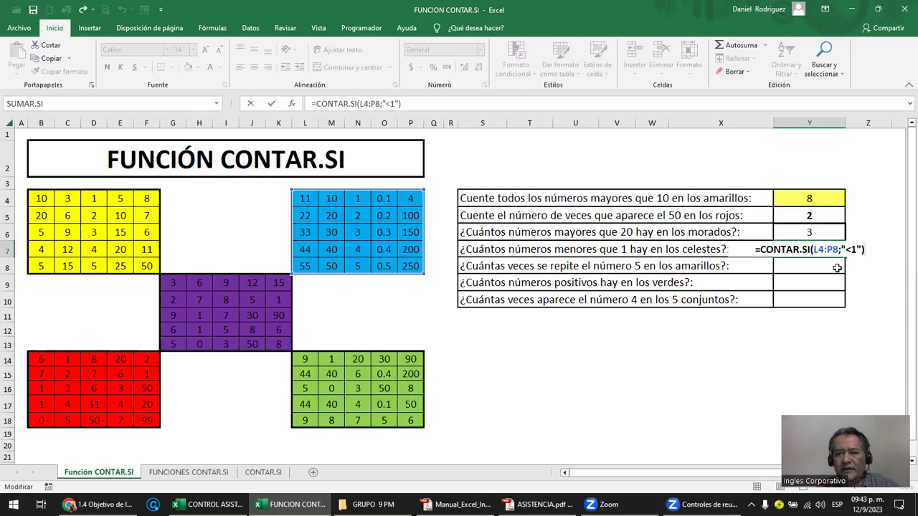
key(Return)
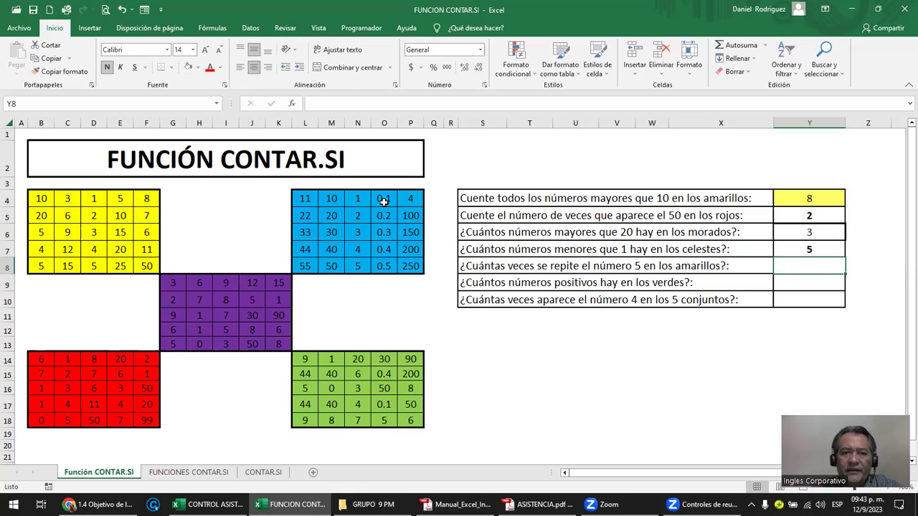
- Clear the decimals 0.1–0.5 to see Y7 drop to 0, then restore them
drag(383, 198, 382, 265)
key(Delete)
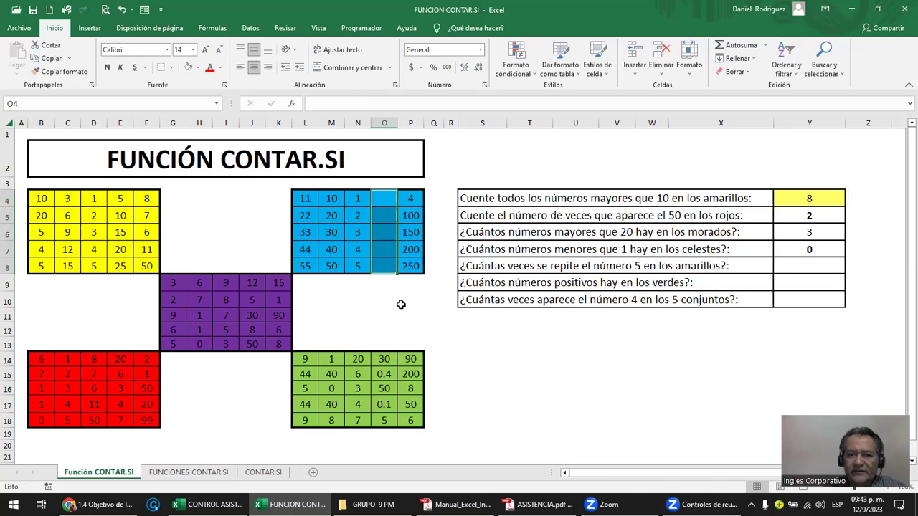
key(ctrl+z)
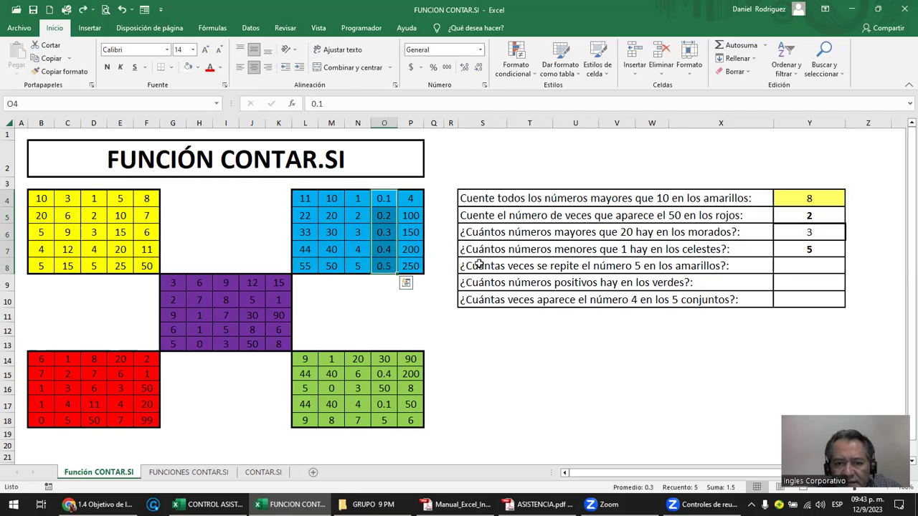
click(514, 266)
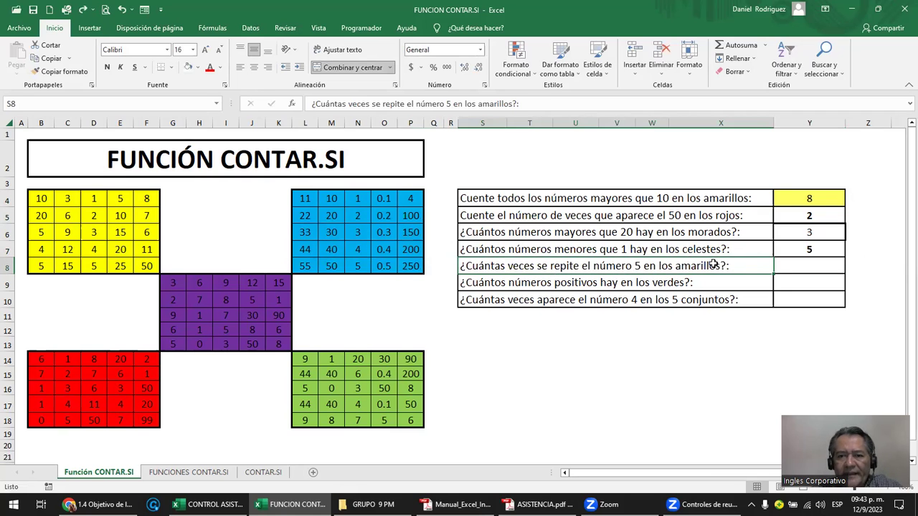
click(781, 263)
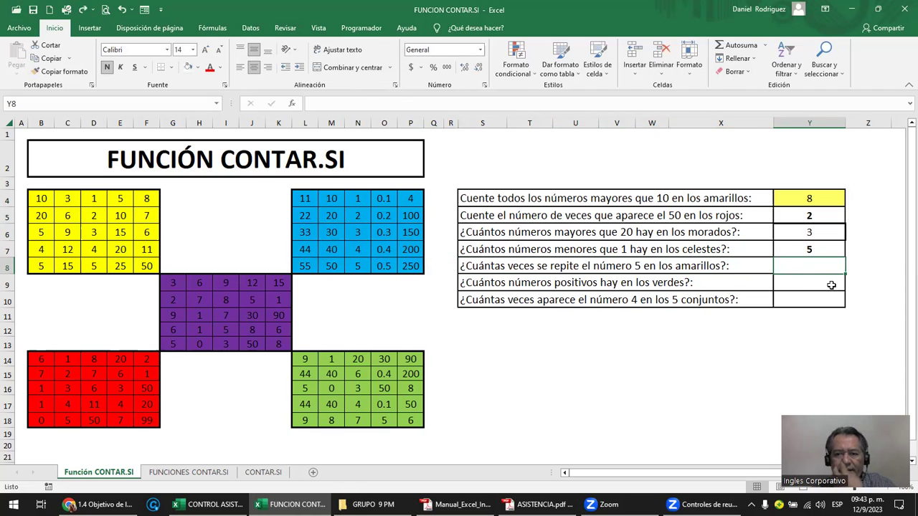
text(=S)
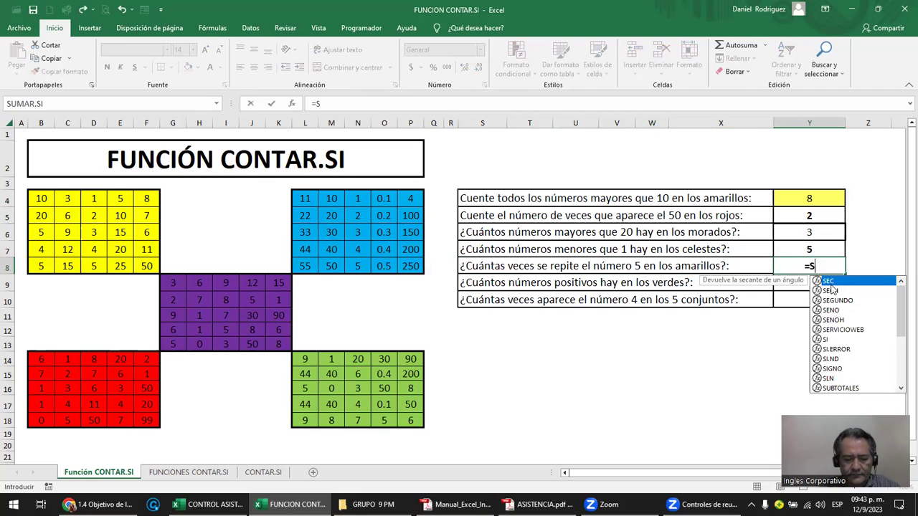
text(UMAR.SI)
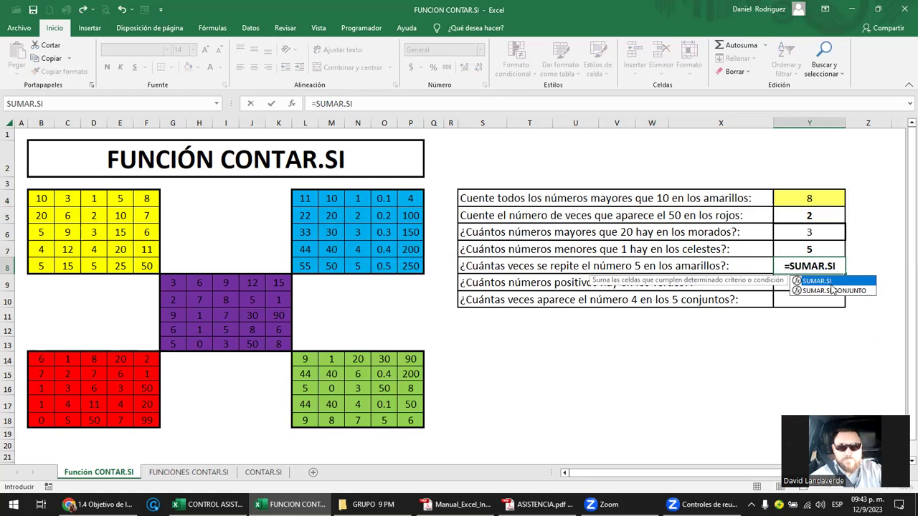
key(BackSpace)
key(BackSpace)
key(BackSpace)
key(BackSpace)
key(BackSpace)
key(BackSpace)
key(BackSpace)
key(BackSpace)
text(CONTA)
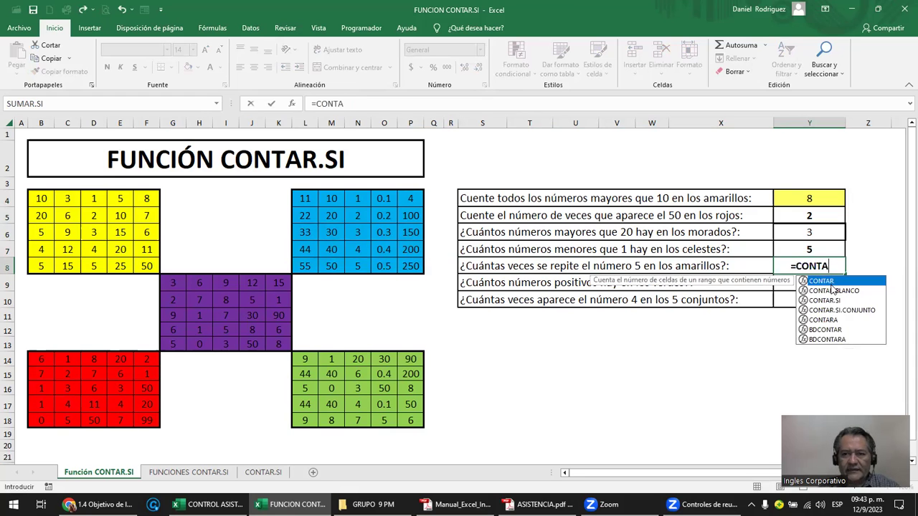
text(R)
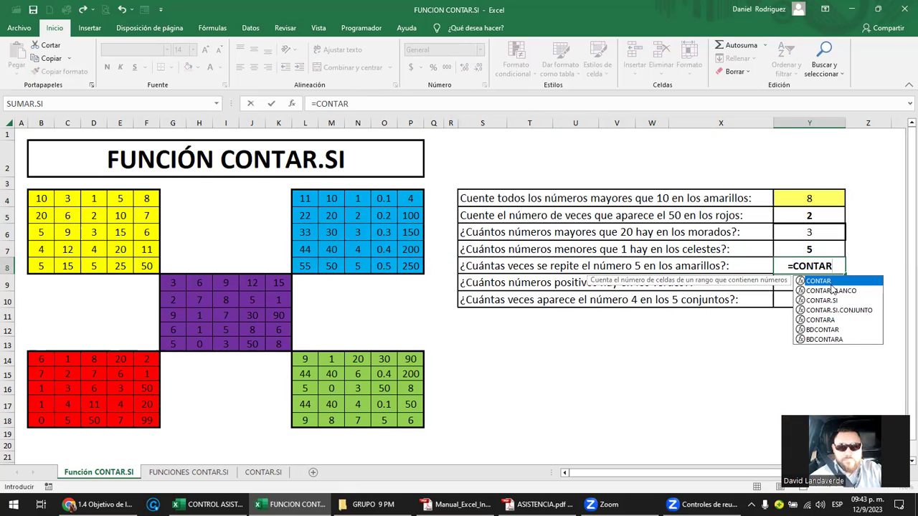
key(Down)
key(Down)
key(Tab)
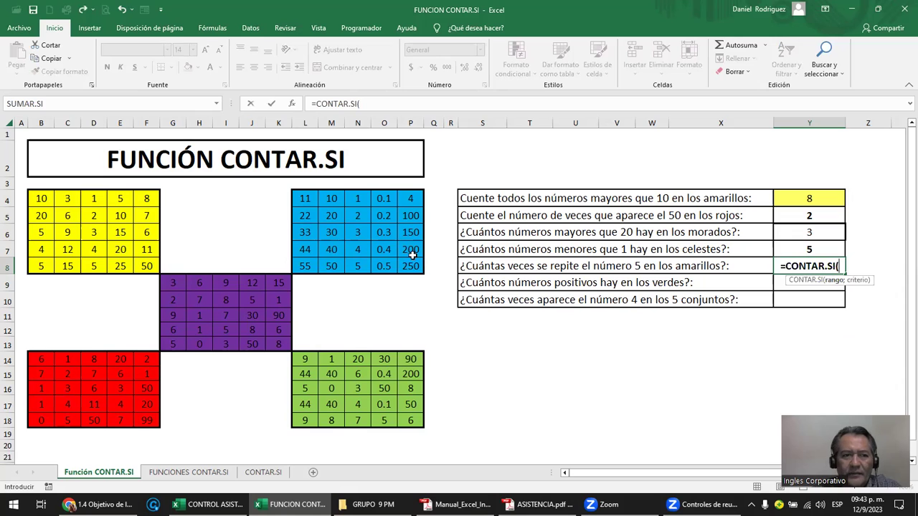
drag(45, 202, 146, 262)
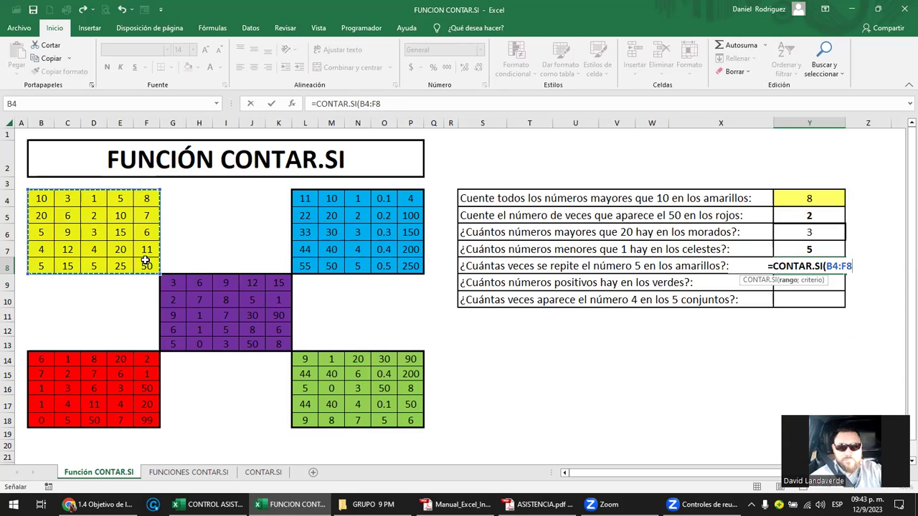
text(;)
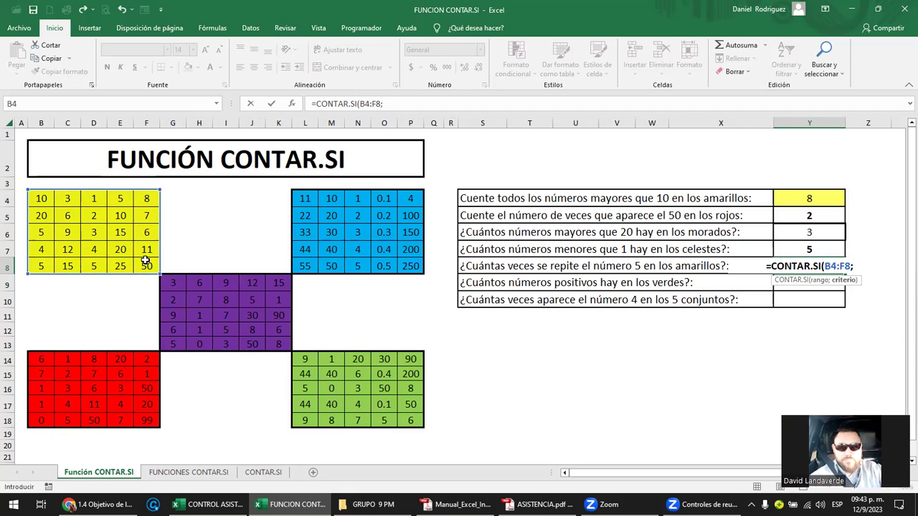
text(")
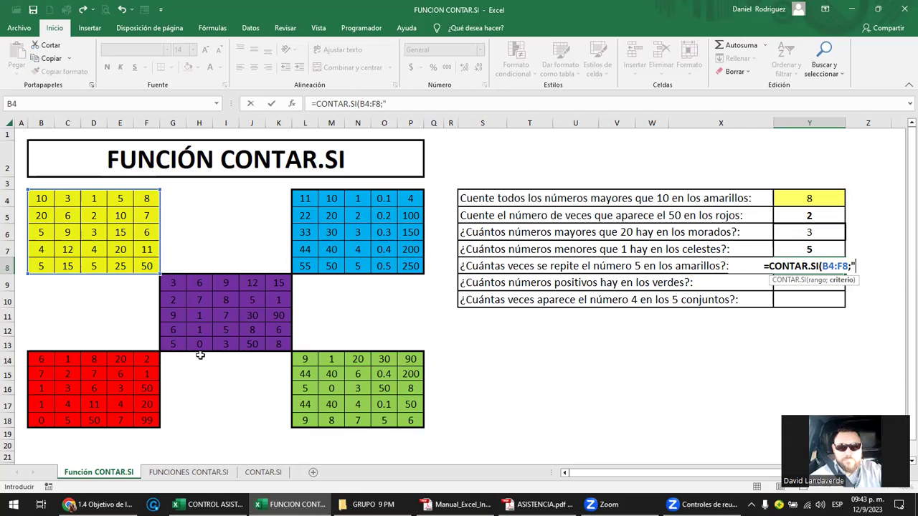
text(=)
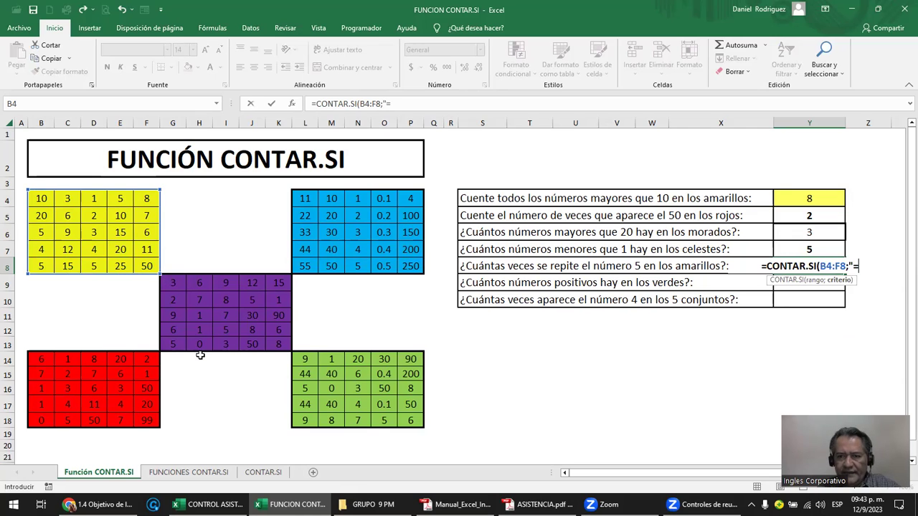
text(5"))
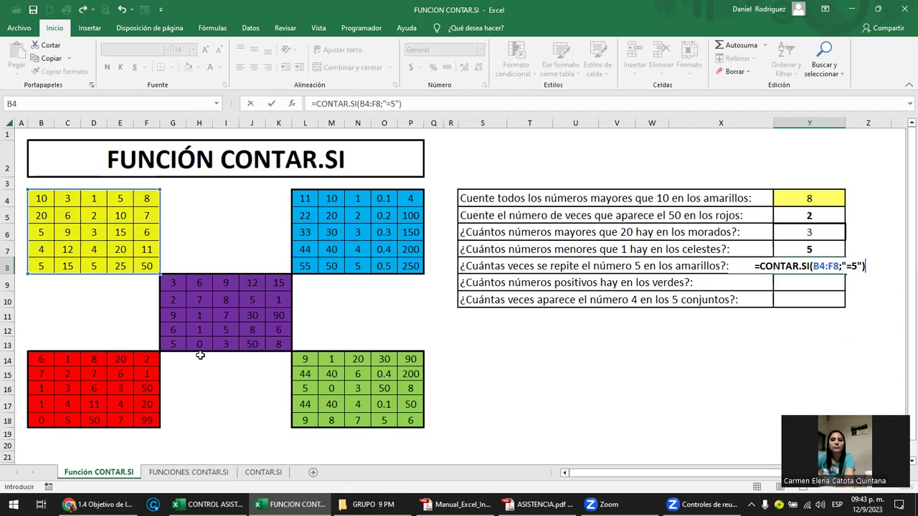
key(Return)
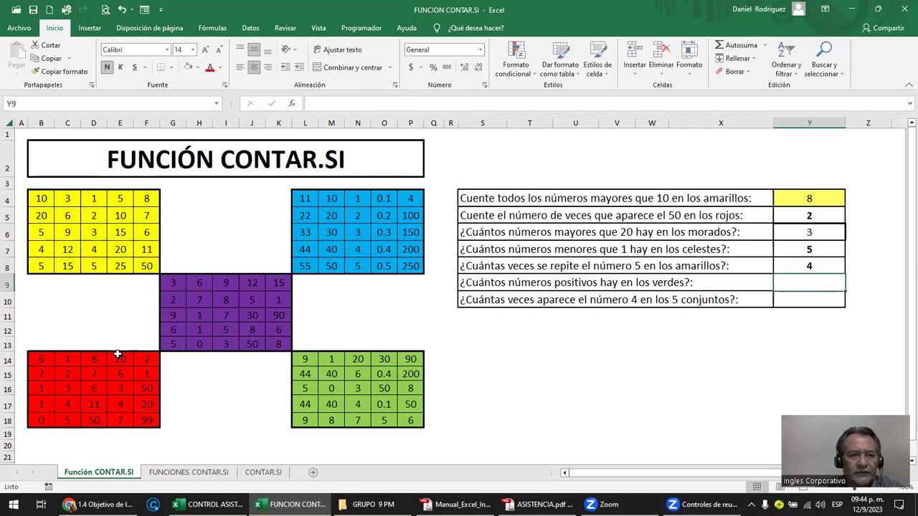
click(94, 263)
ctrl+click(123, 198)
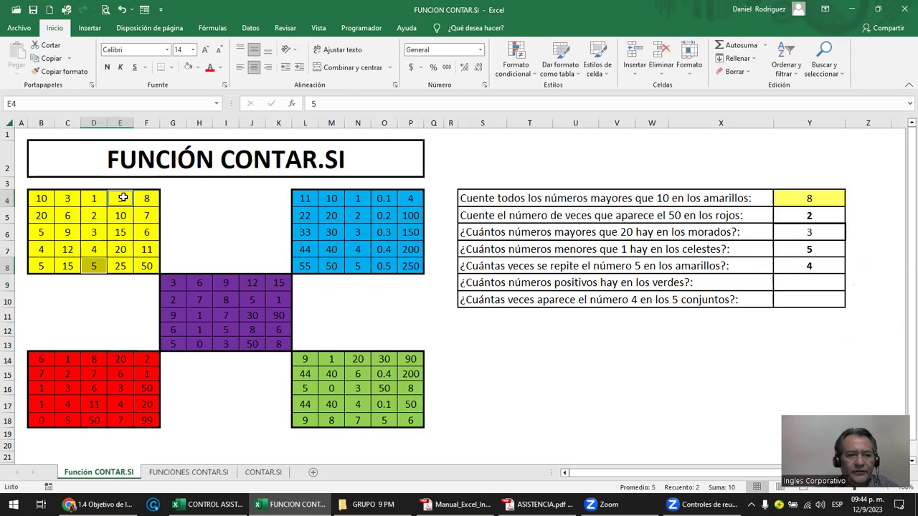
ctrl+click(39, 234)
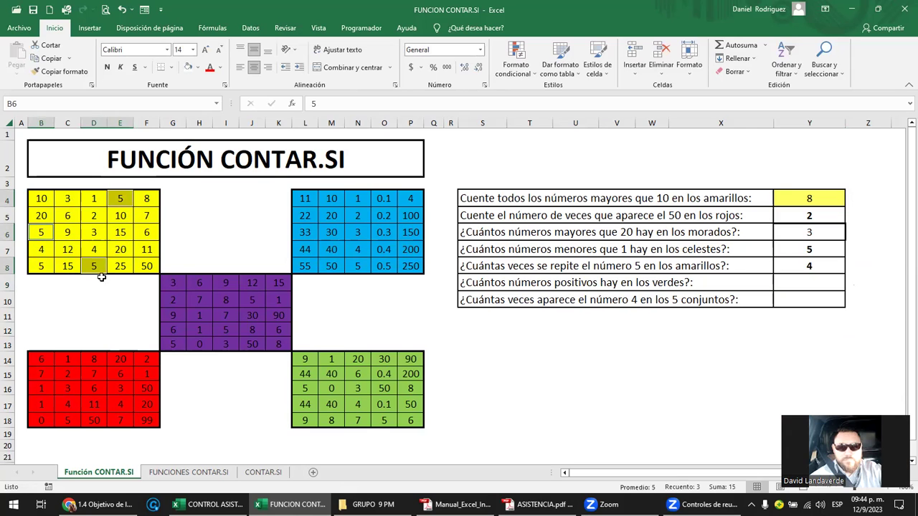
ctrl+click(40, 265)
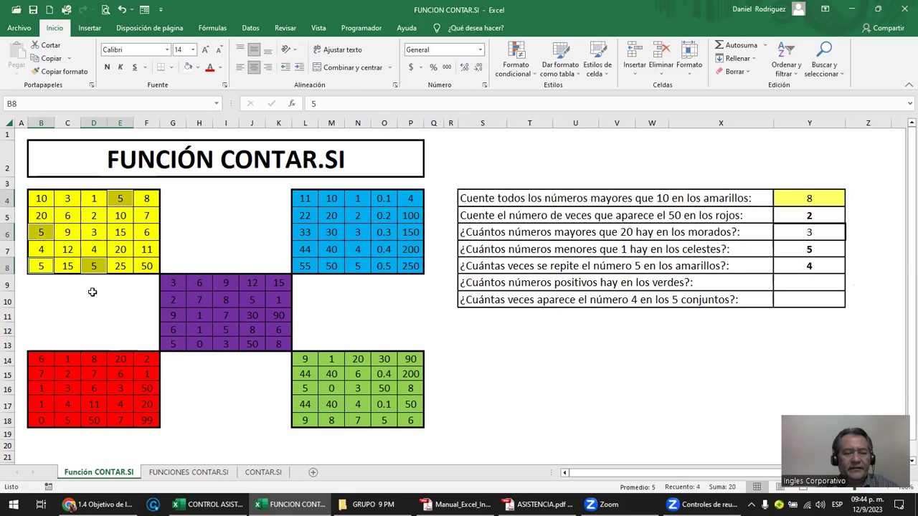
key(Delete)
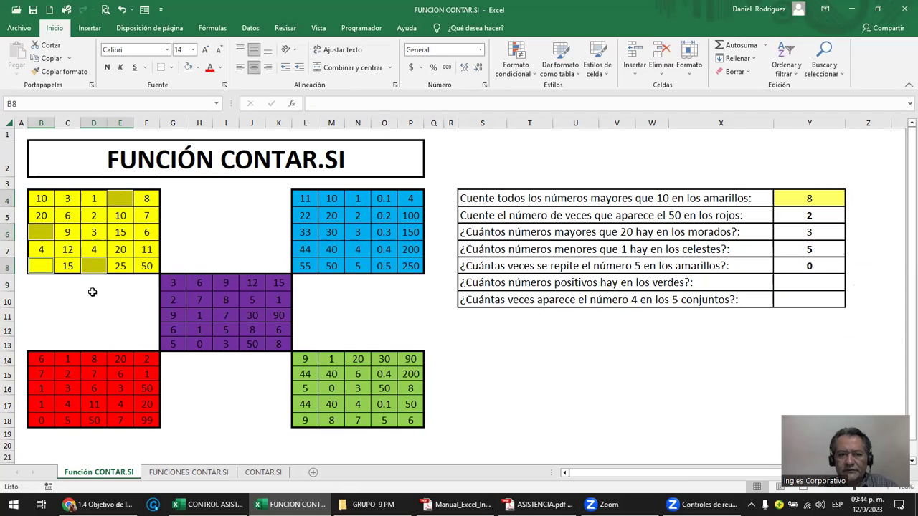
key(ctrl+z)
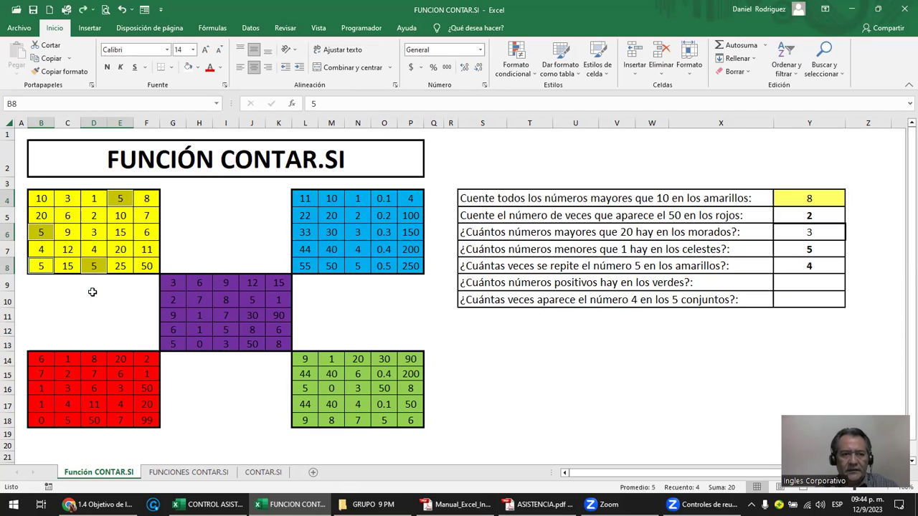
click(680, 284)
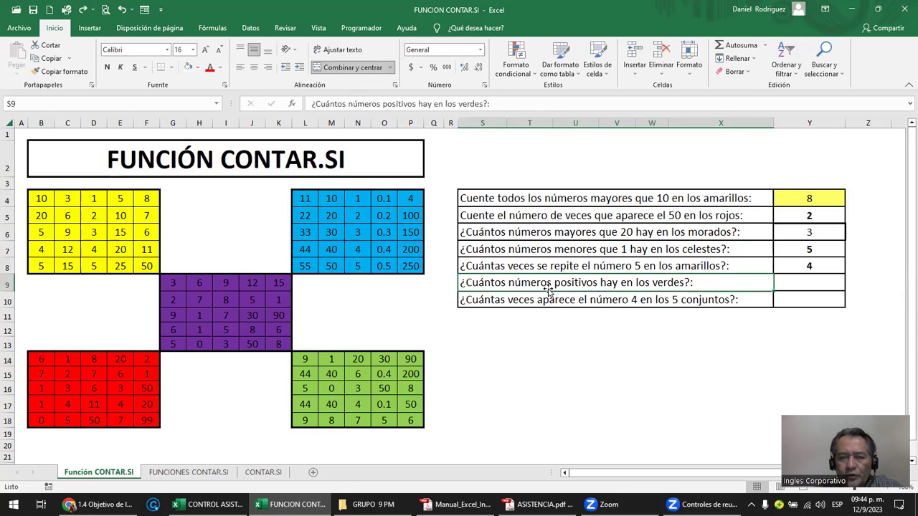
- Enter =CONTAR.SI(L14:P18;">0") in Y9, counting 24 positive green-block numbers
mouse_move(302, 360)
mouse_down()
mouse_move(428, 427)
mouse_move(412, 424)
mouse_up()
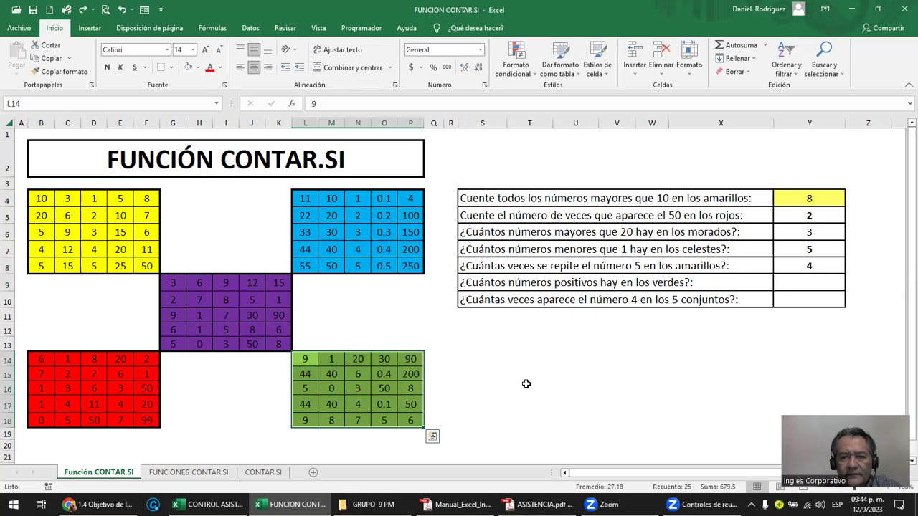
click(784, 281)
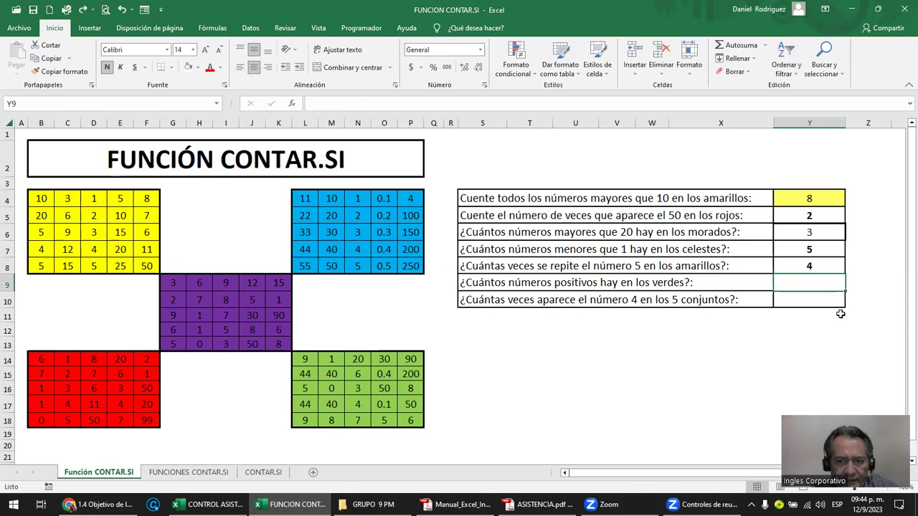
text(=)
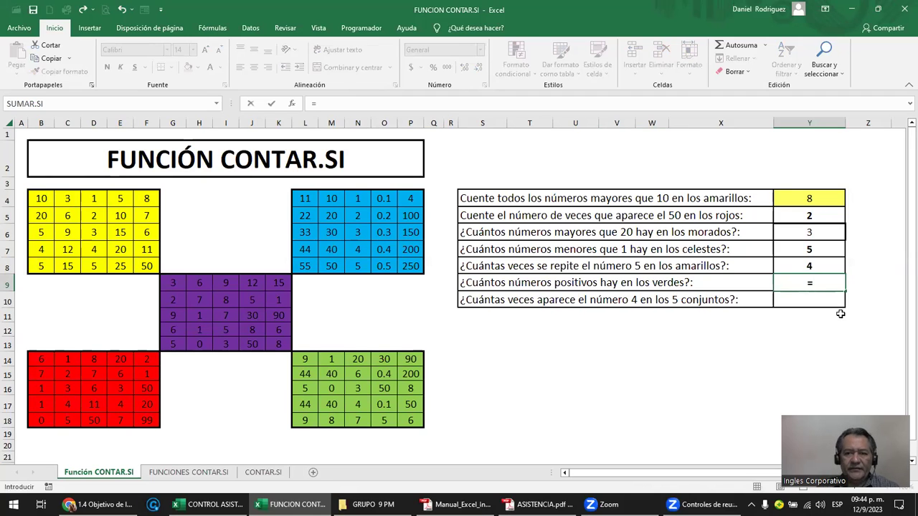
text(CO)
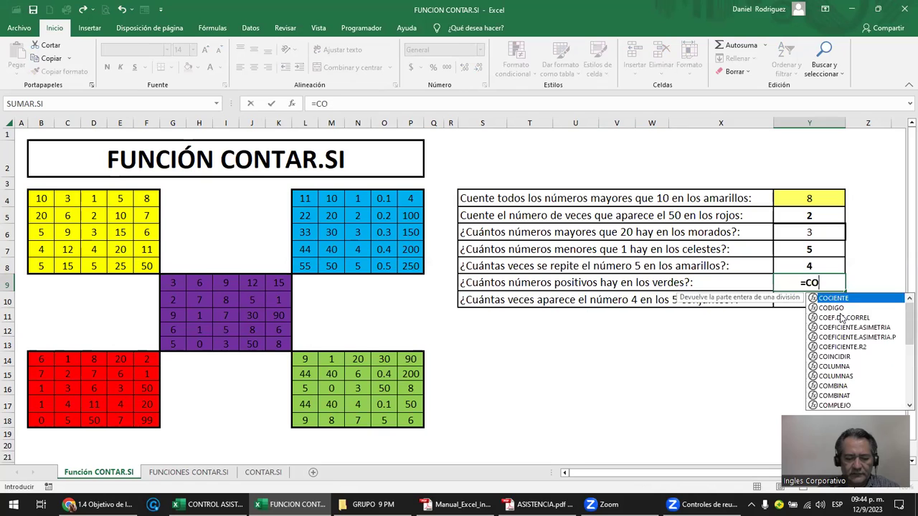
text(NTAR.SI)
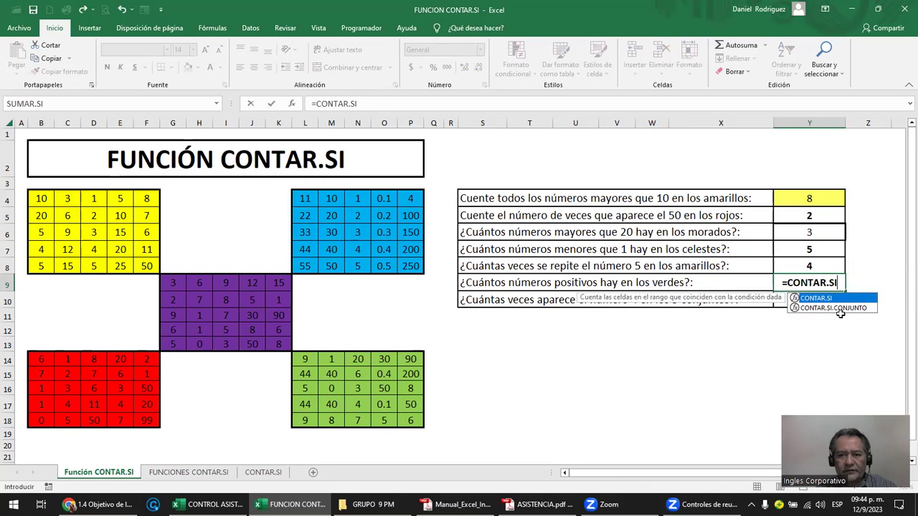
text(()
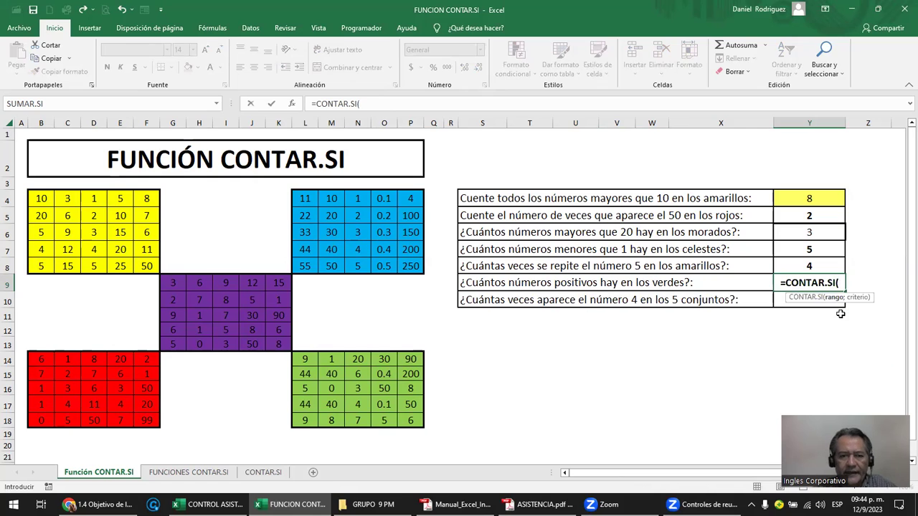
drag(304, 360, 402, 420)
text(;)
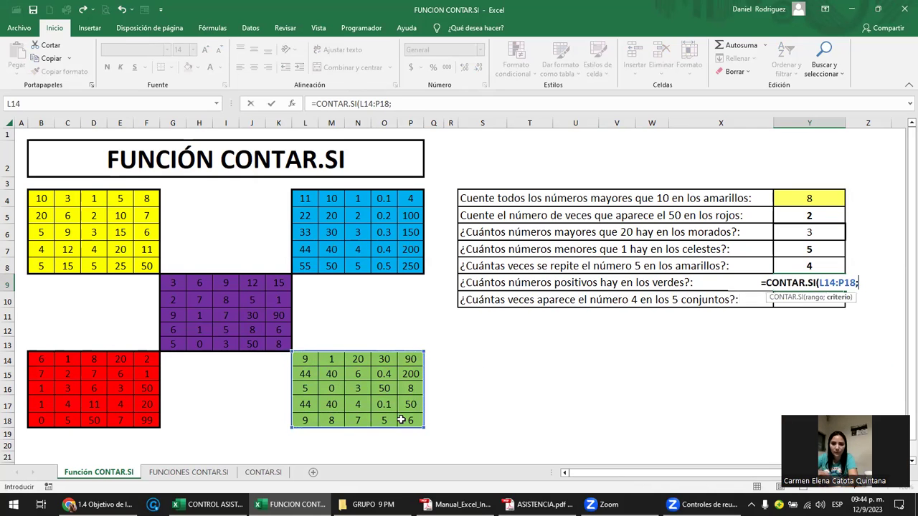
text(")
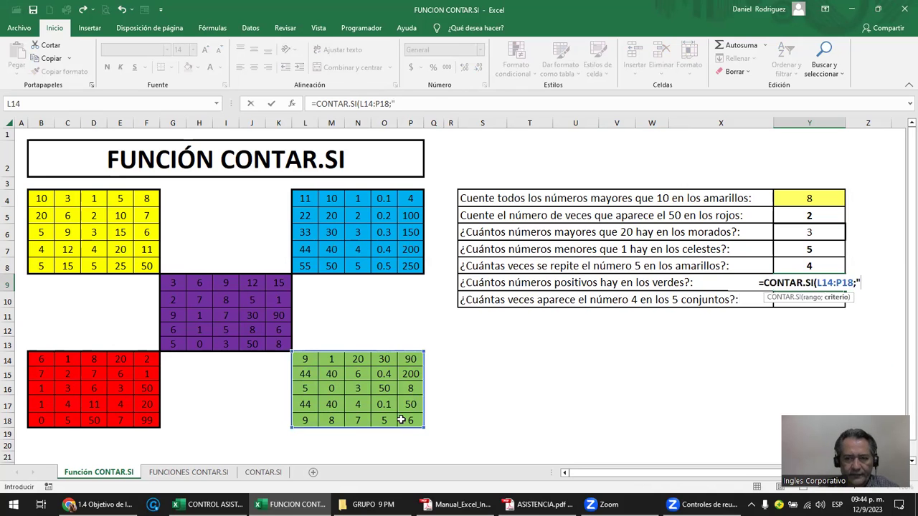
text(<)
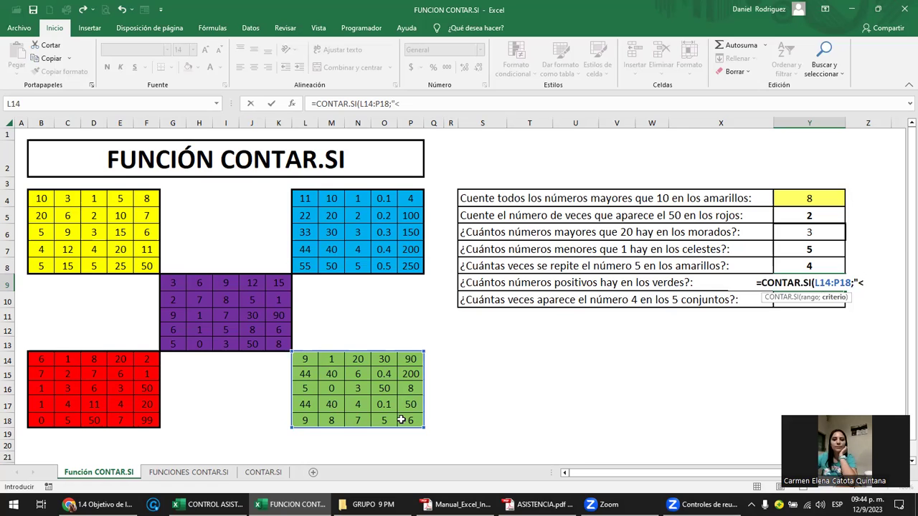
key(BackSpace)
text(>)
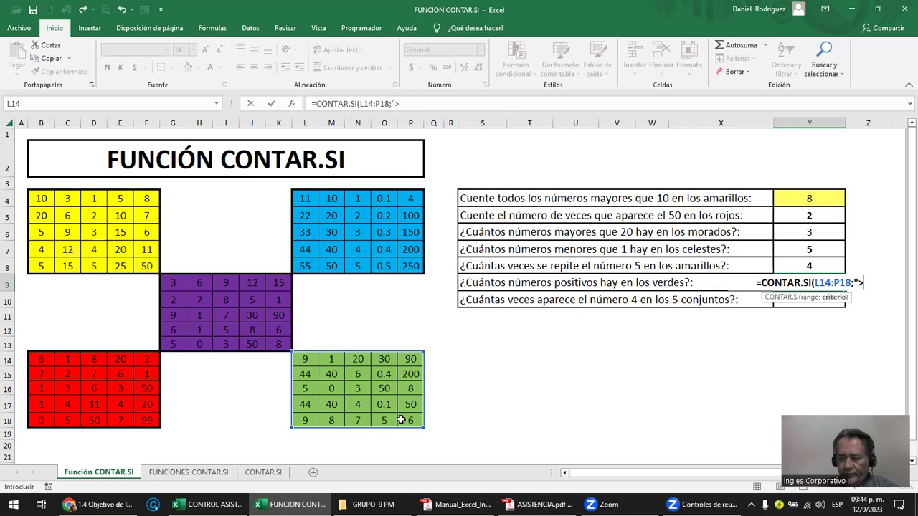
text(0")
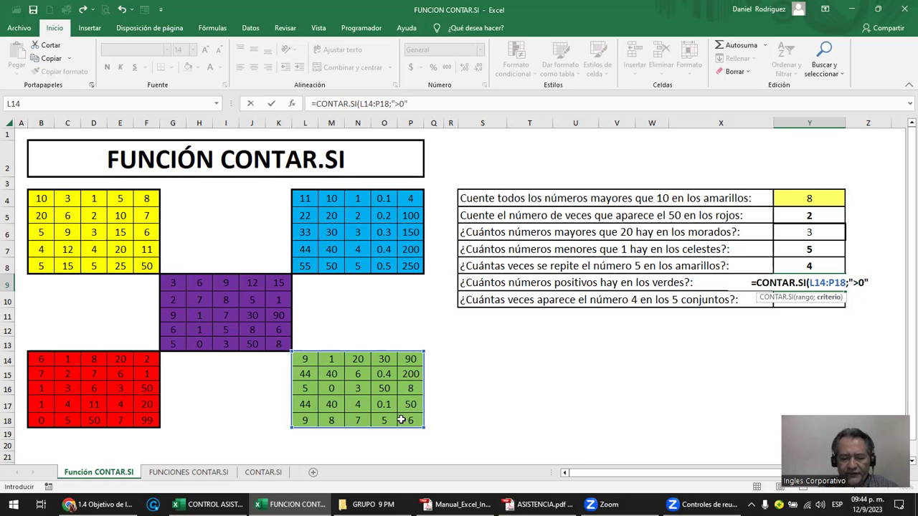
text())
key(Return)
key(Up)
- Change P18 from 6 to -1 so the Y9 count drops to 23
drag(308, 362, 403, 420)
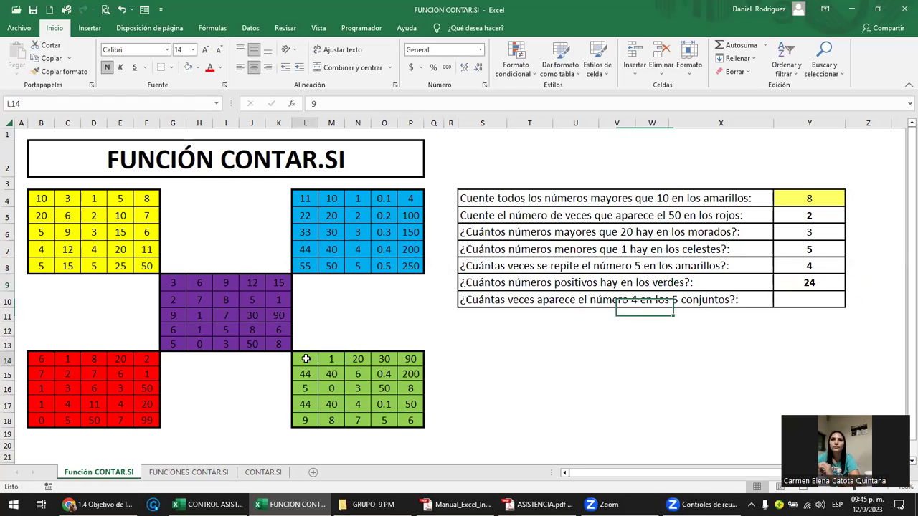
click(415, 422)
text(-1)
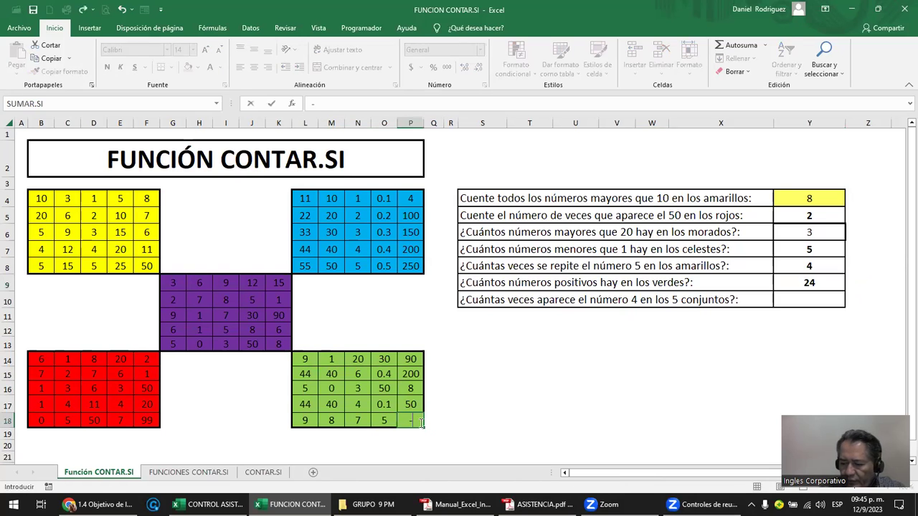
key(Return)
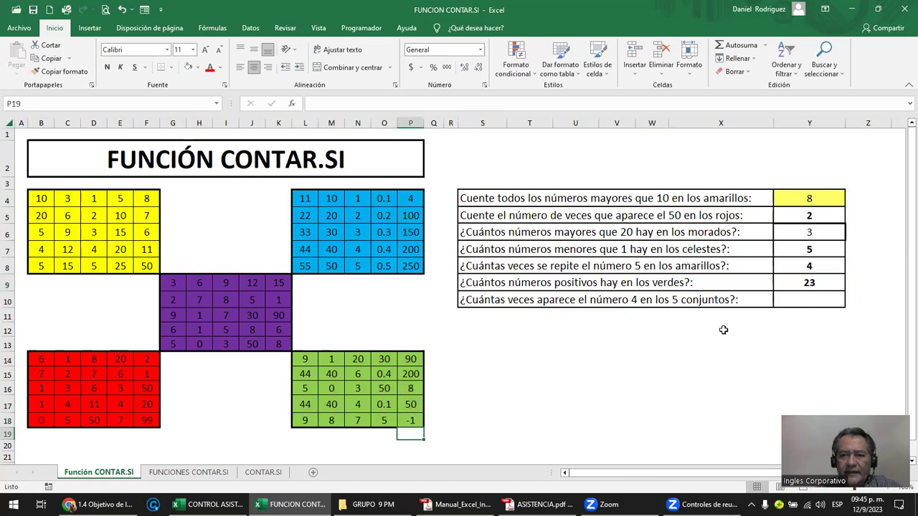
click(810, 284)
click(410, 422)
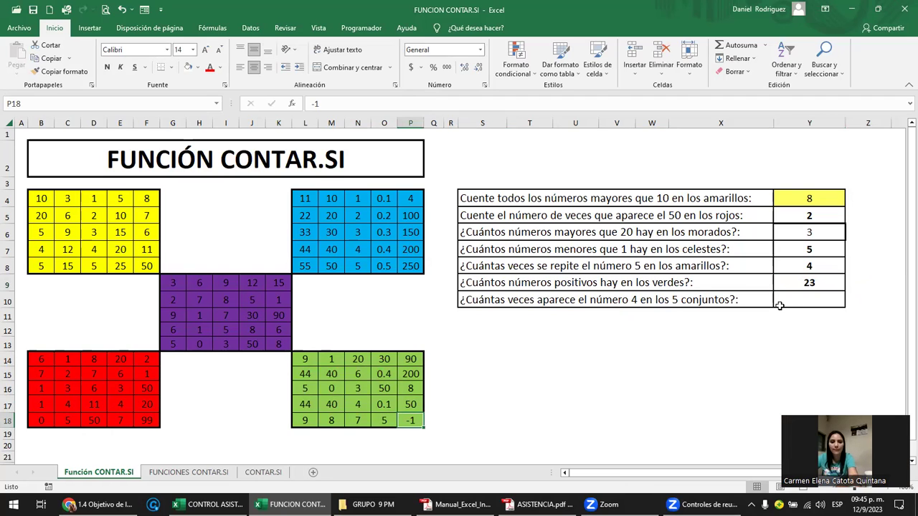
click(538, 301)
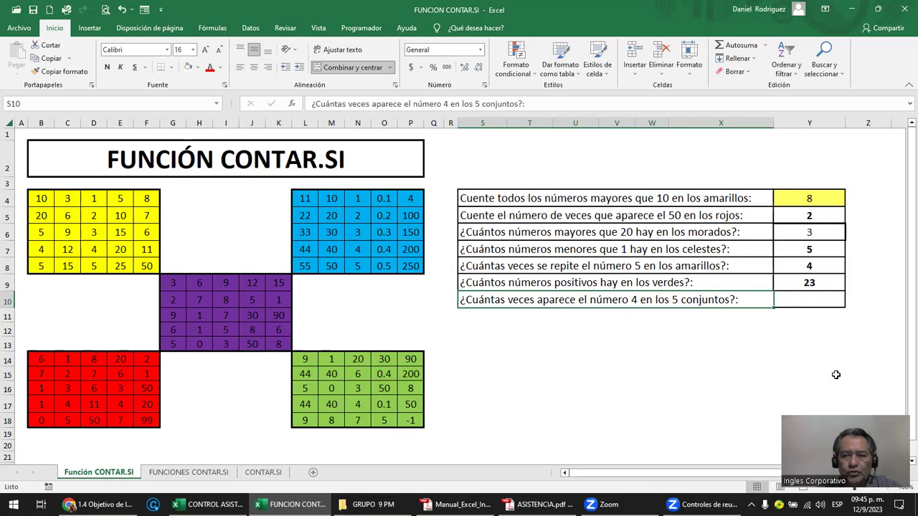
- Enter =CONTAR.SI(B4:P18;"4") in Y10, counting 7 occurrences of 4 across all blocks
click(806, 302)
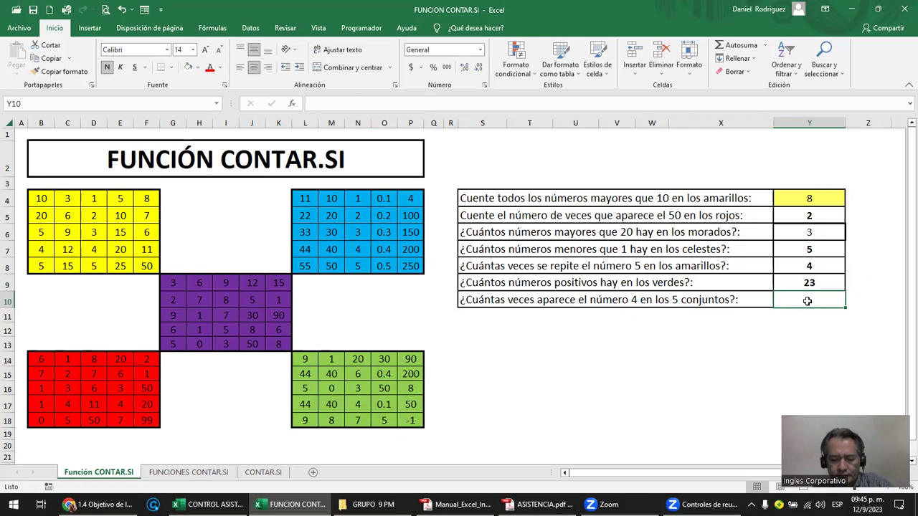
text(=CONTA.SI()
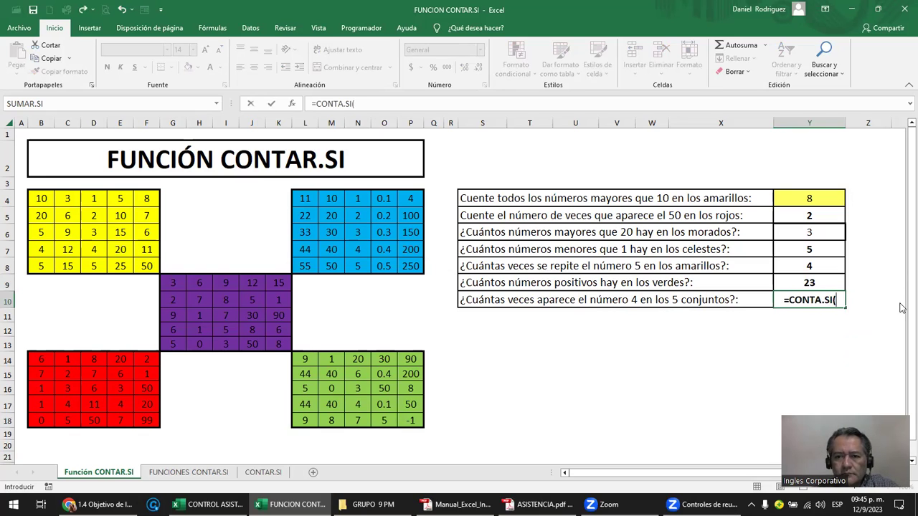
key(BackSpace)
key(BackSpace)
key(BackSpace)
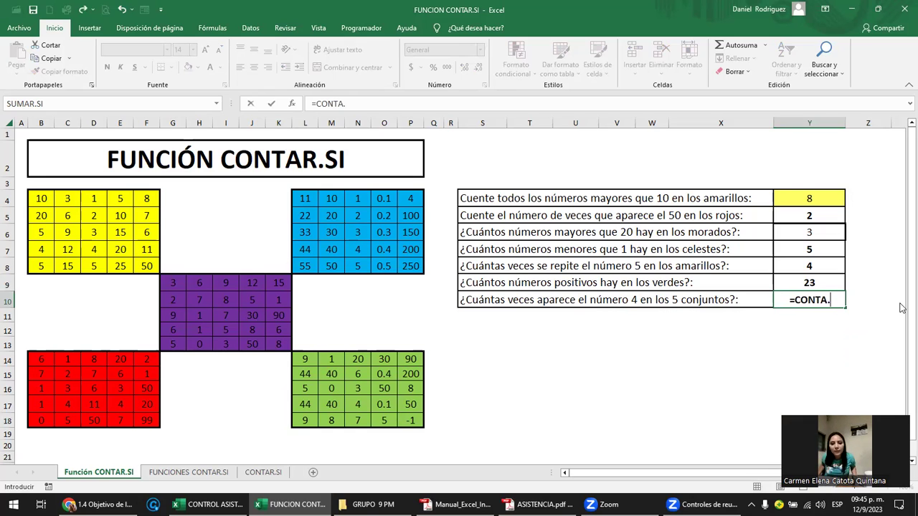
key(BackSpace)
text(R)
key(Down)
key(Down)
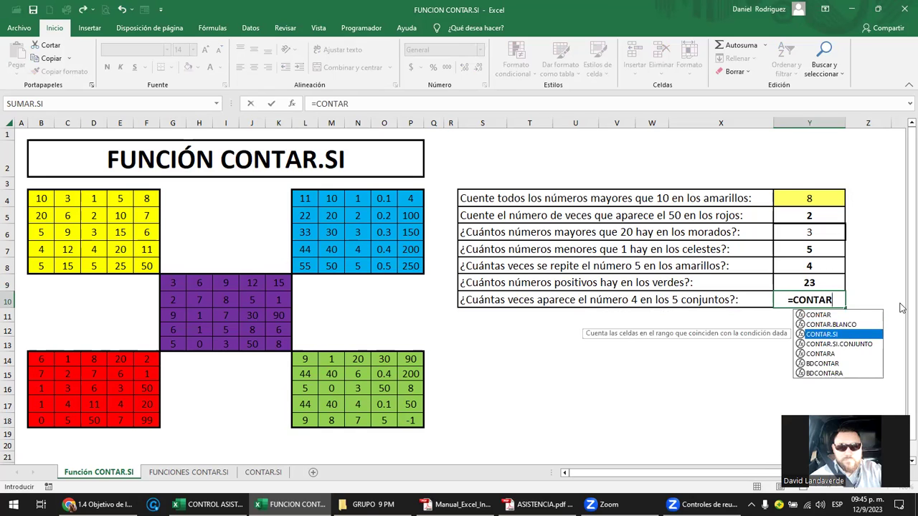
key(Tab)
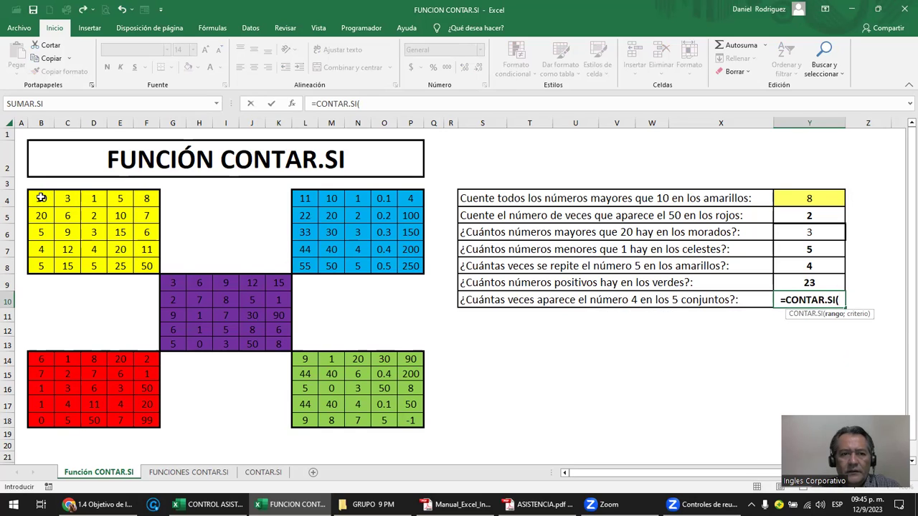
click(41, 198)
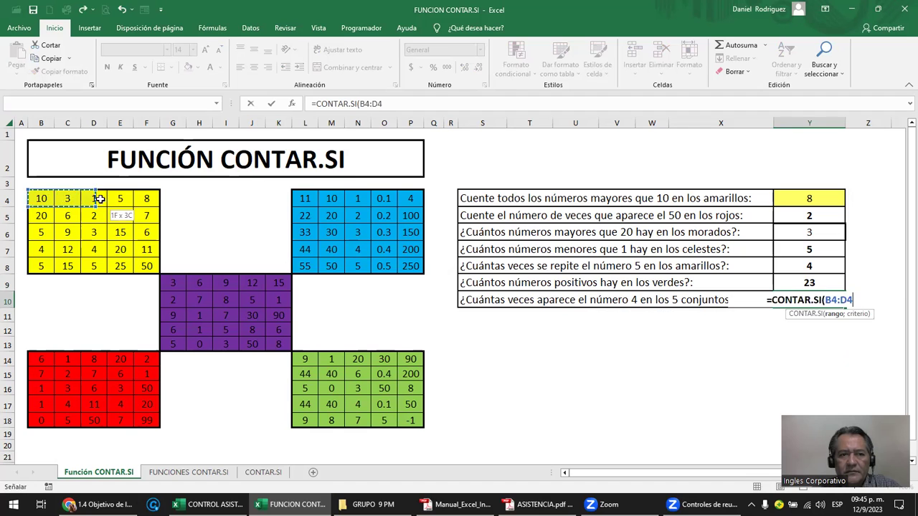
mouse_move(47, 198)
mouse_down()
mouse_move(403, 211)
mouse_move(412, 417)
mouse_up()
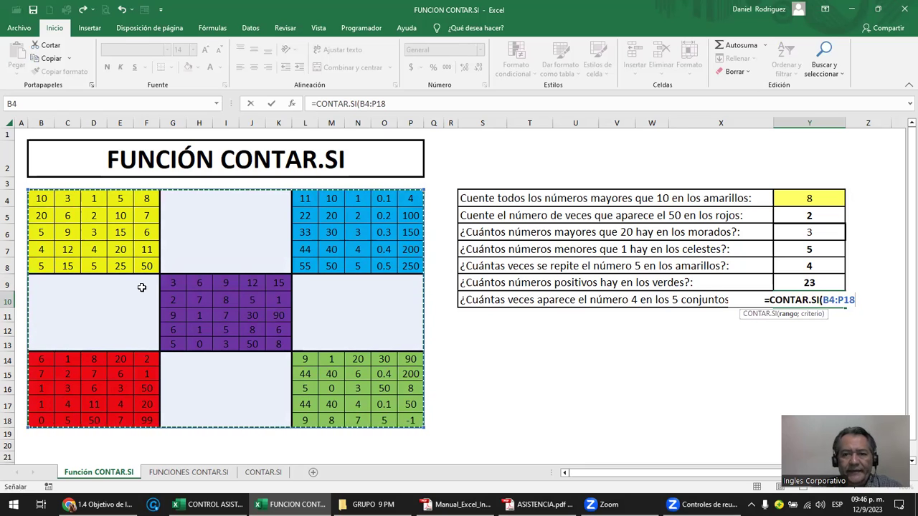
text(;)
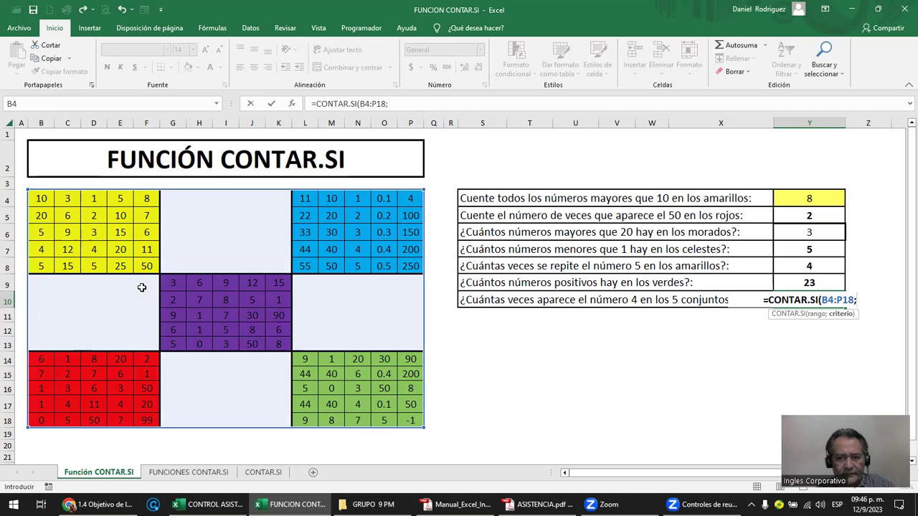
text(")
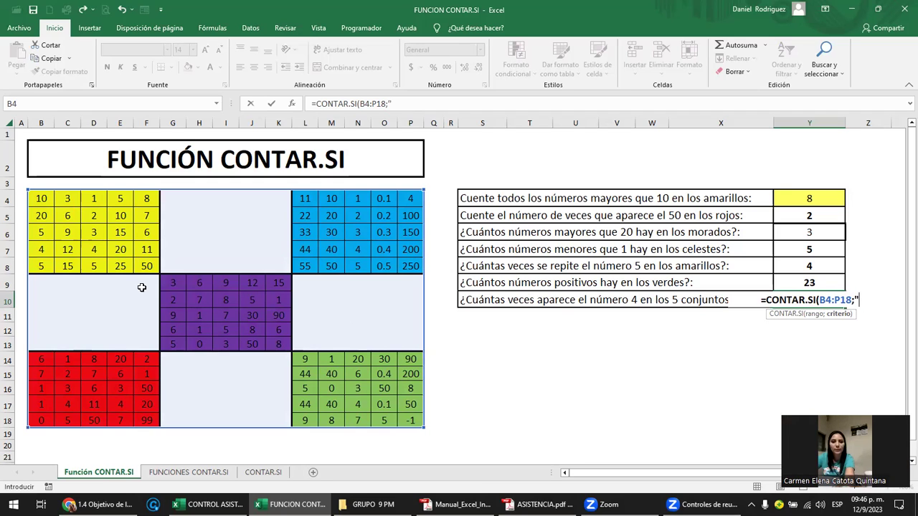
text(4"))
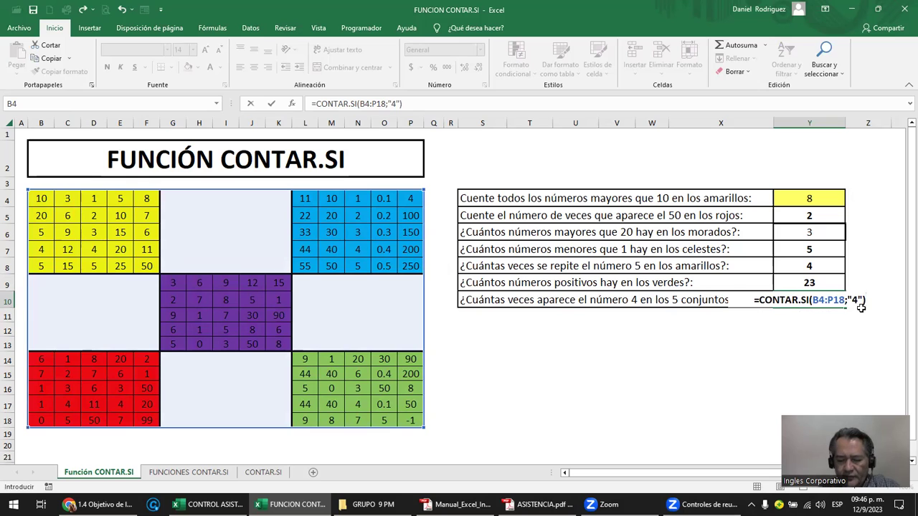
key(Return)
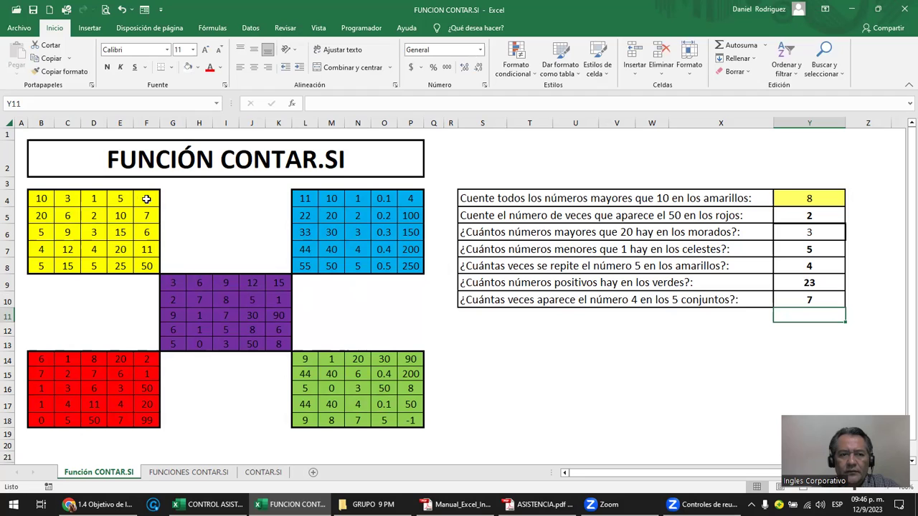
- Change B4 from 10 to 4, raising the count of 4s to 8
click(52, 199)
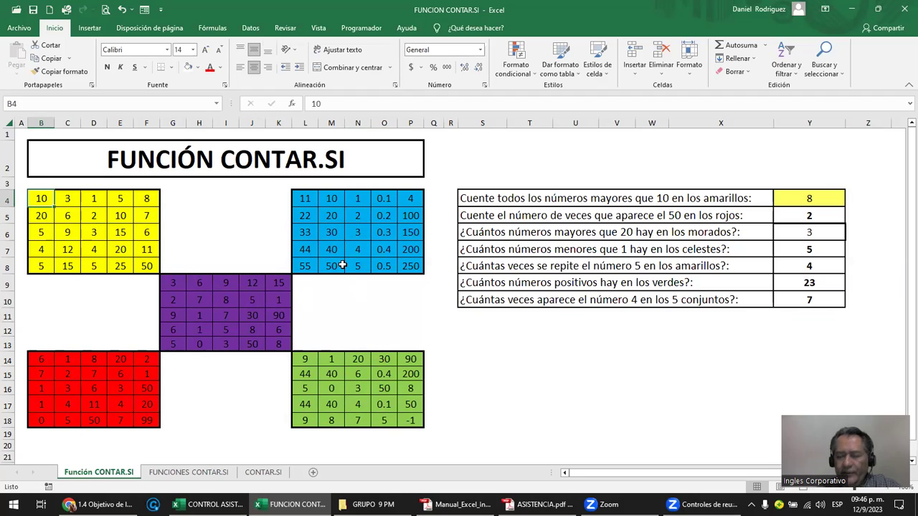
text(4)
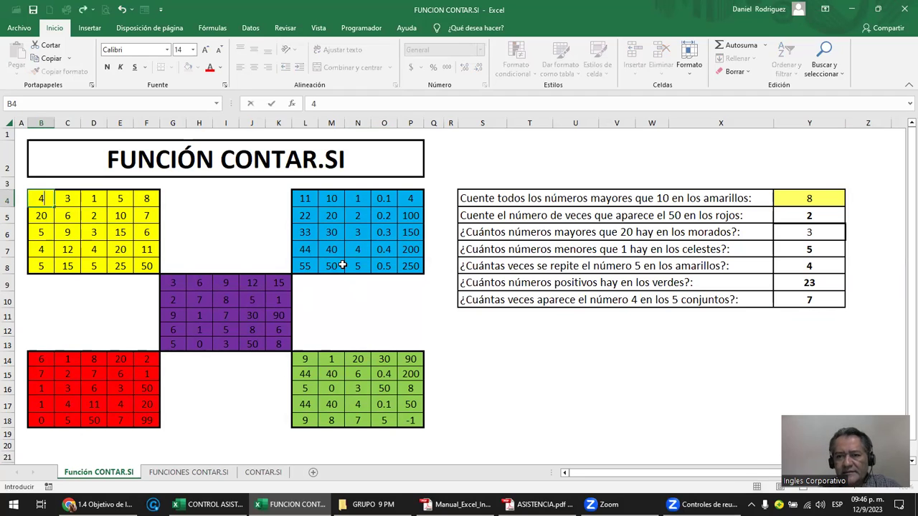
key(Return)
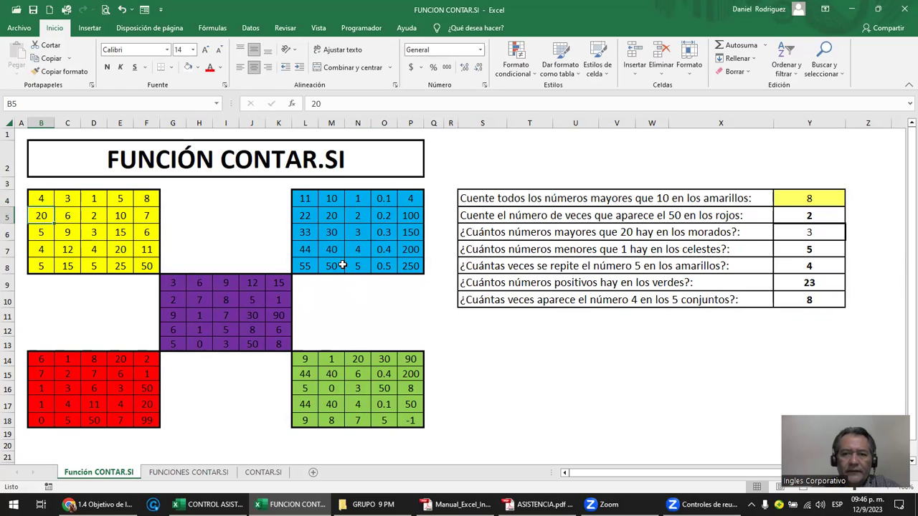
- Copy Y10's count formula into Y11 and open it for editing
click(823, 301)
double_click(824, 301)
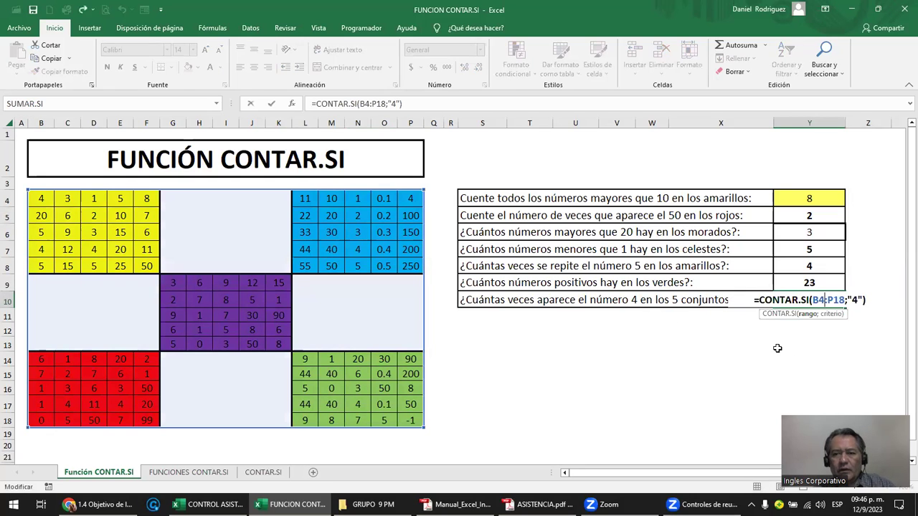
key(Escape)
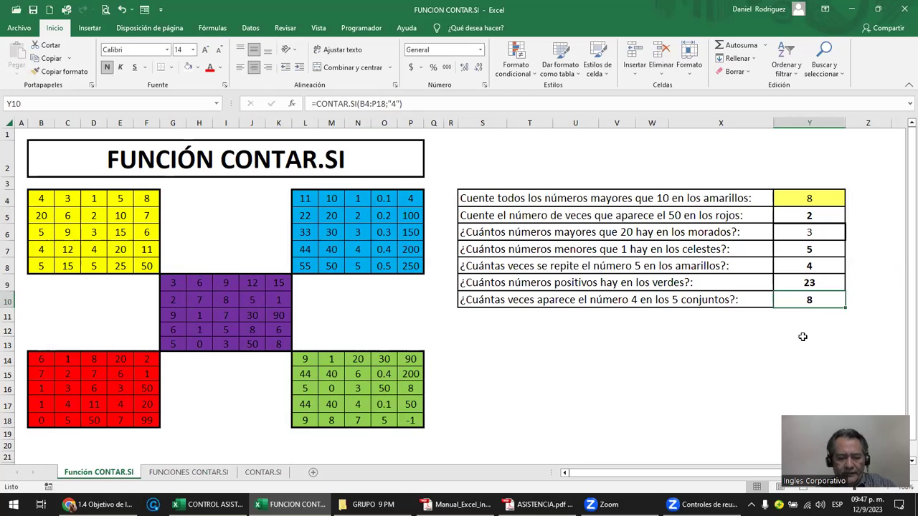
key(ctrl+c)
key(Down)
key(ctrl+v)
key(F2)
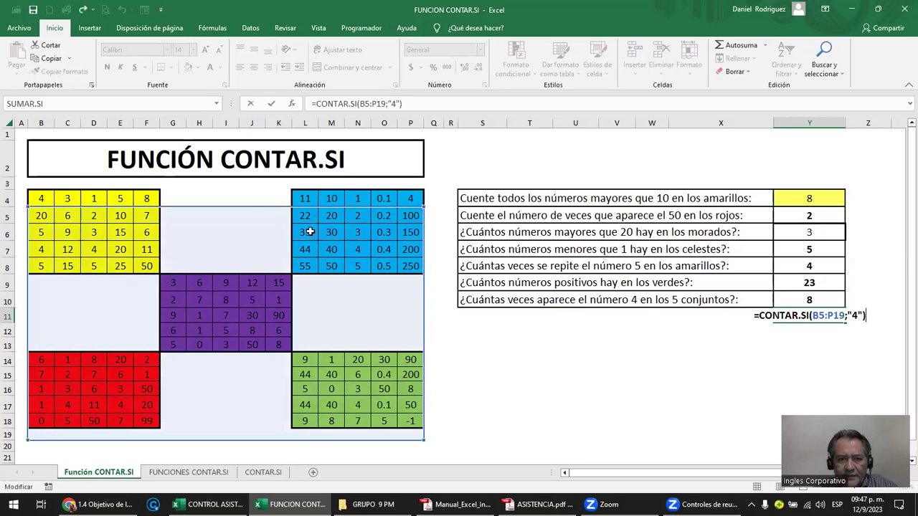
- Remove the range reference from Y11's copied formula
drag(236, 213, 236, 198)
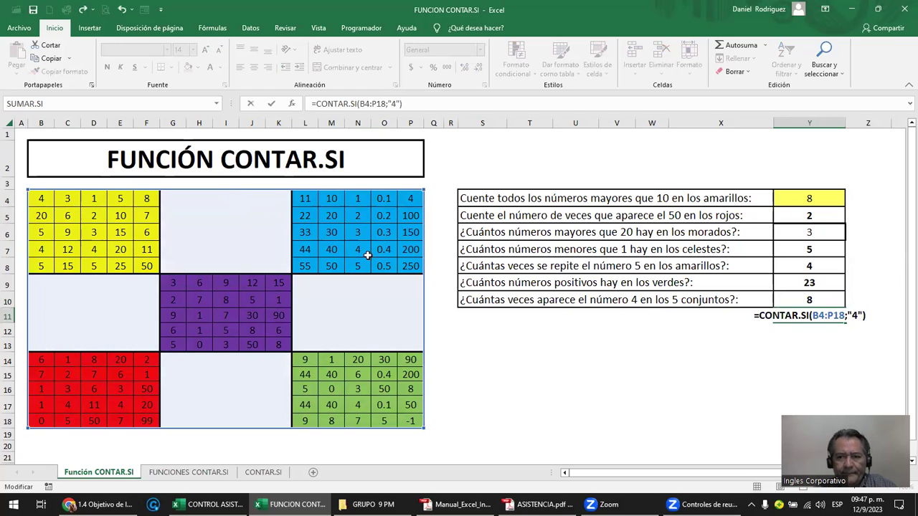
click(816, 313)
key(BackSpace)
key(Delete)
key(Delete)
key(Delete)
key(Delete)
key(Delete)
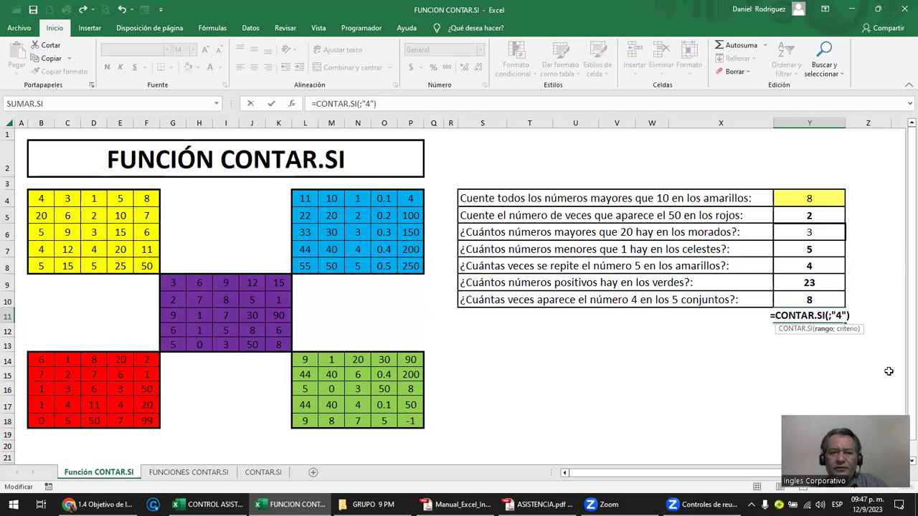
- Try the five coloured blocks as separate ranges; Excel rejects too many arguments, so cancel
mouse_move(41, 199)
mouse_down()
mouse_move(147, 248)
mouse_move(147, 266)
mouse_up()
drag(305, 197, 406, 264)
text(;)
mouse_move(173, 282)
mouse_down()
mouse_move(278, 330)
mouse_move(278, 344)
mouse_up()
text(;)
mouse_move(41, 359)
mouse_down()
mouse_move(120, 379)
mouse_move(147, 421)
mouse_up()
text(;)
mouse_move(305, 362)
mouse_down()
mouse_move(417, 406)
mouse_move(432, 428)
mouse_up()
key(Return)
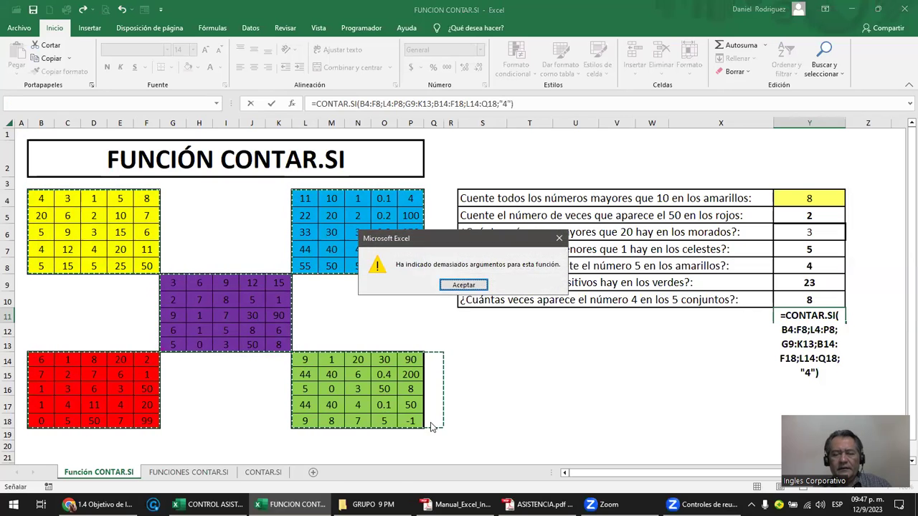
key(Return)
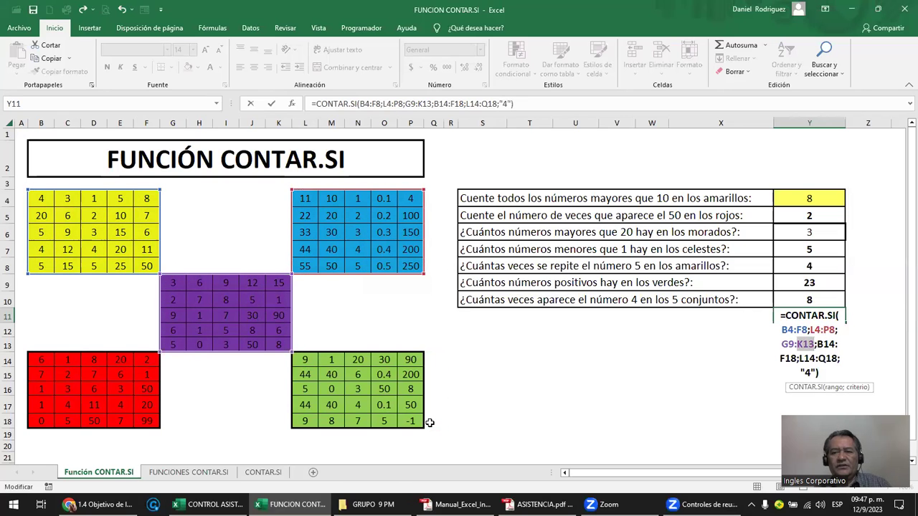
key(Escape)
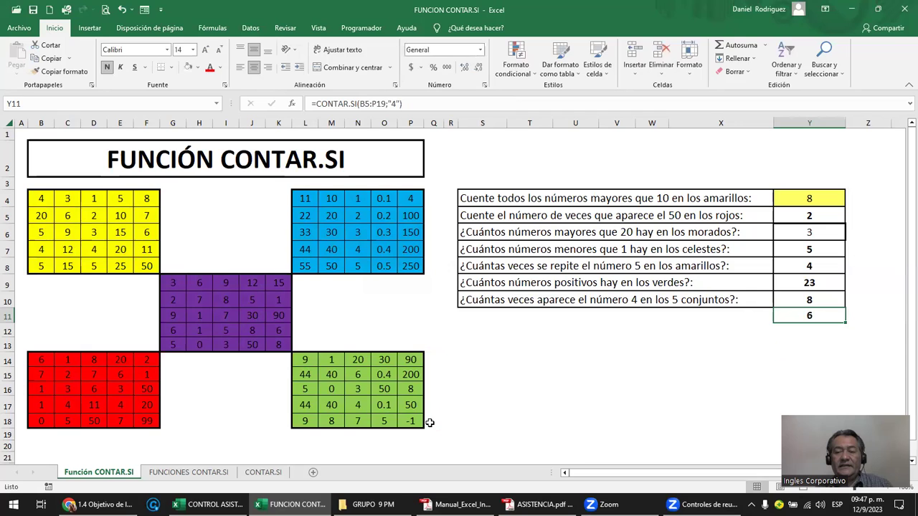
key(F2)
- Delete the extra count formula from Y11
key(Escape)
key(Up)
key(F2)
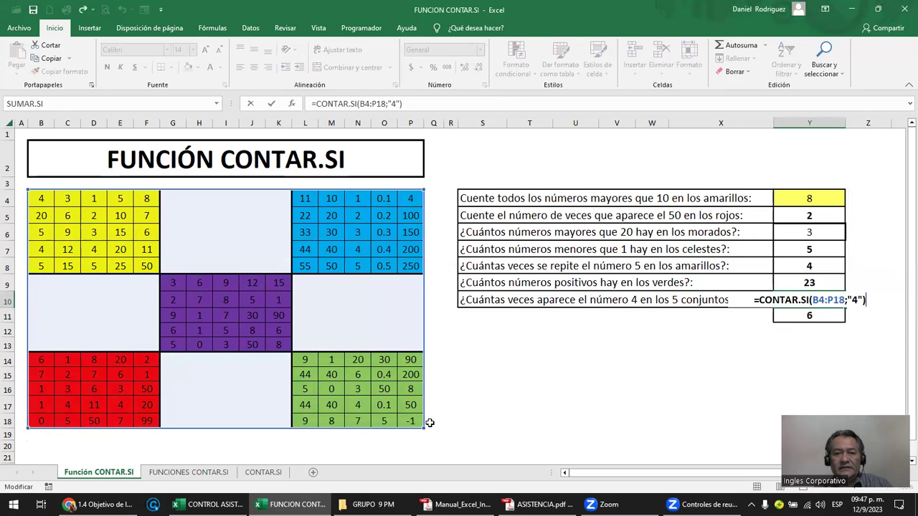
key(Return)
key(Delete)
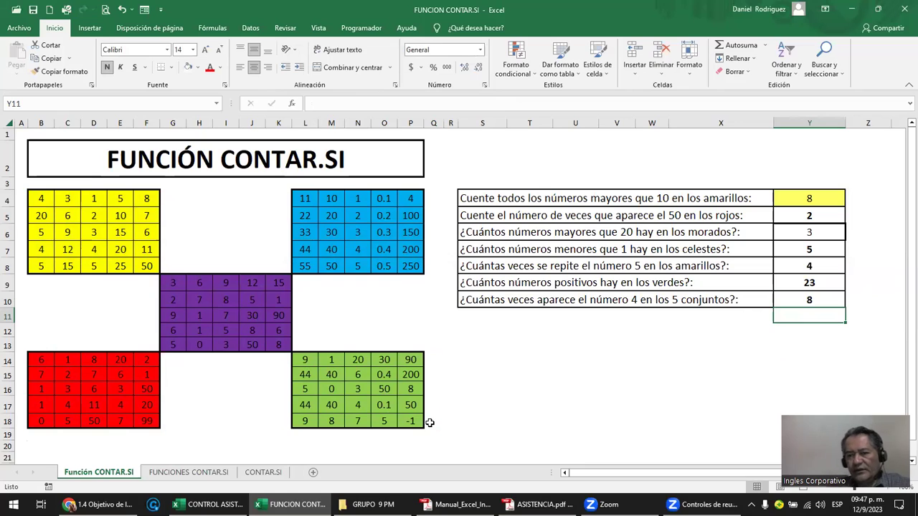
- Recheck Y10's =CONTAR.SI(B4:P18;"4") formula against cells B4 and L4
key(Up)
key(F2)
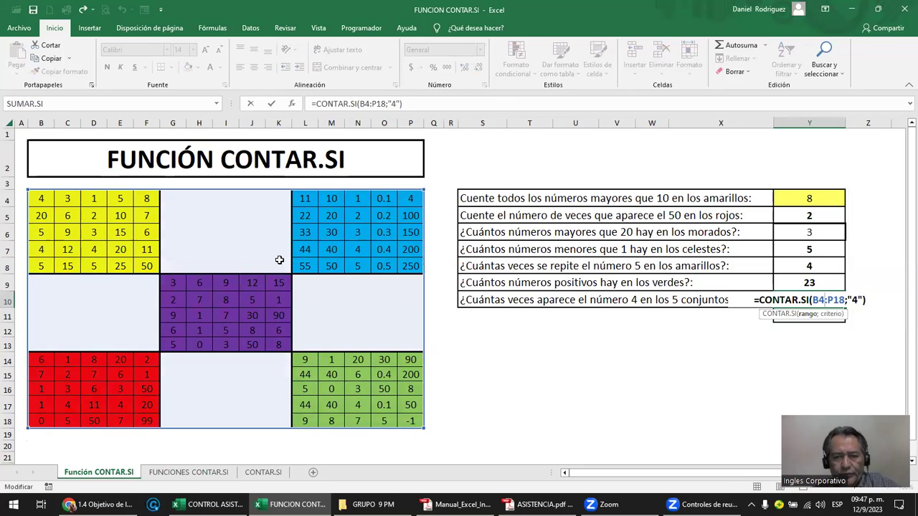
key(Escape)
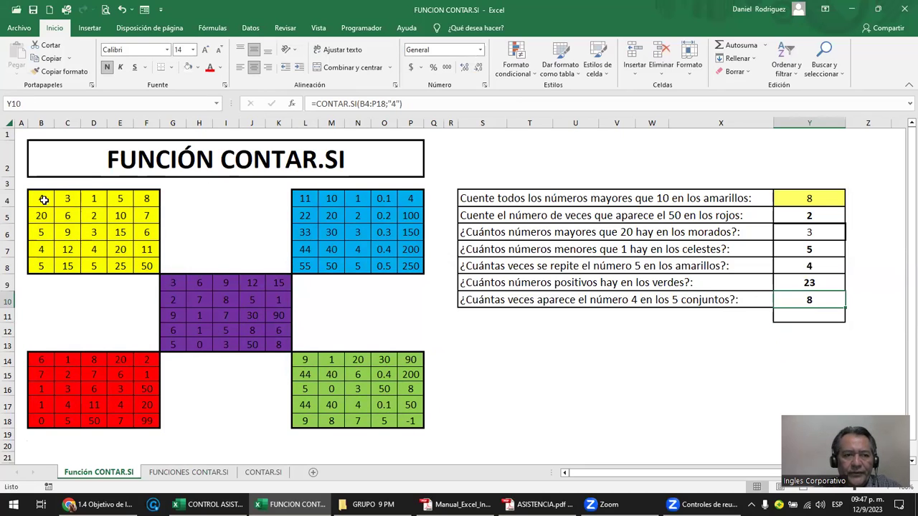
click(44, 200)
click(313, 200)
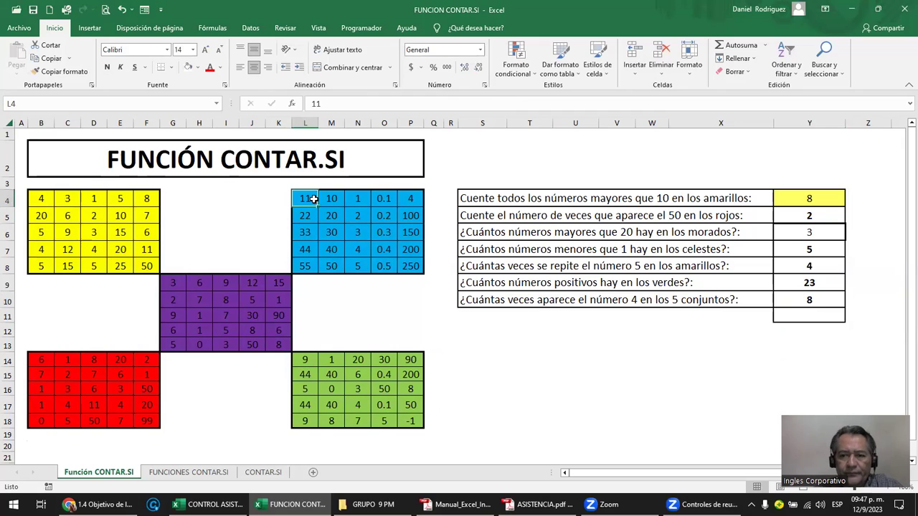
click(834, 343)
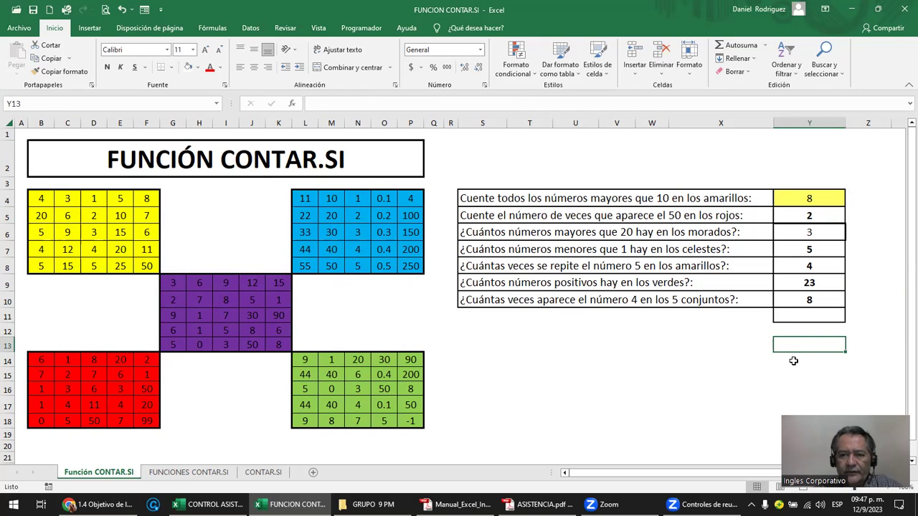
key(Up)
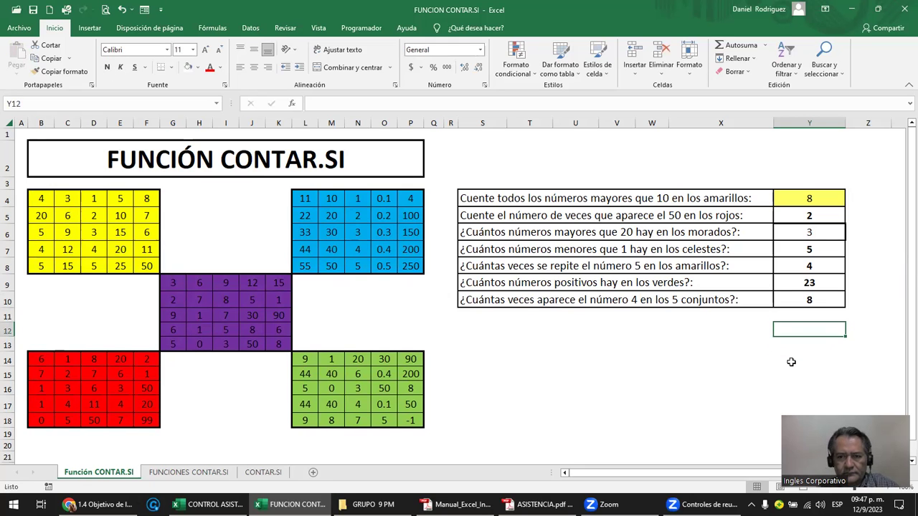
- On the FUNCIONES CONTAR.SI sheet, clear the PC and CENTRAL results in K10:K11 and L10:L11
click(190, 473)
click(268, 476)
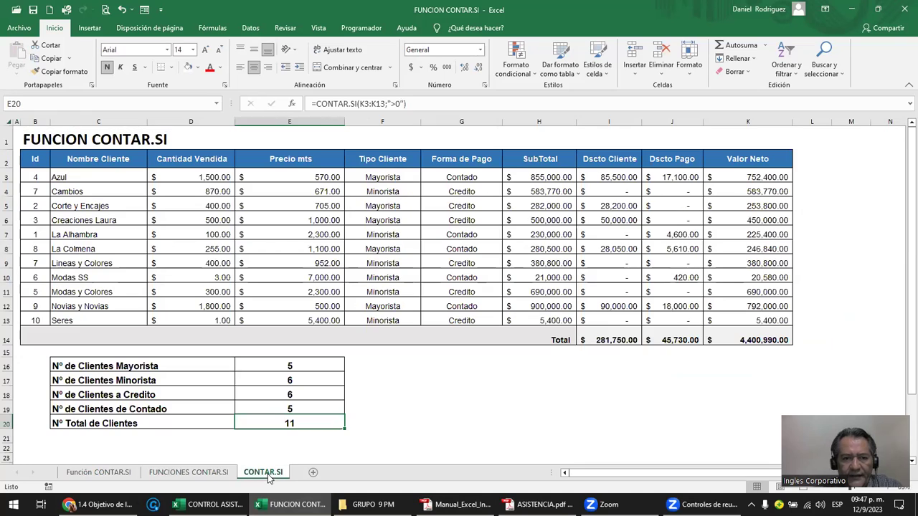
click(209, 477)
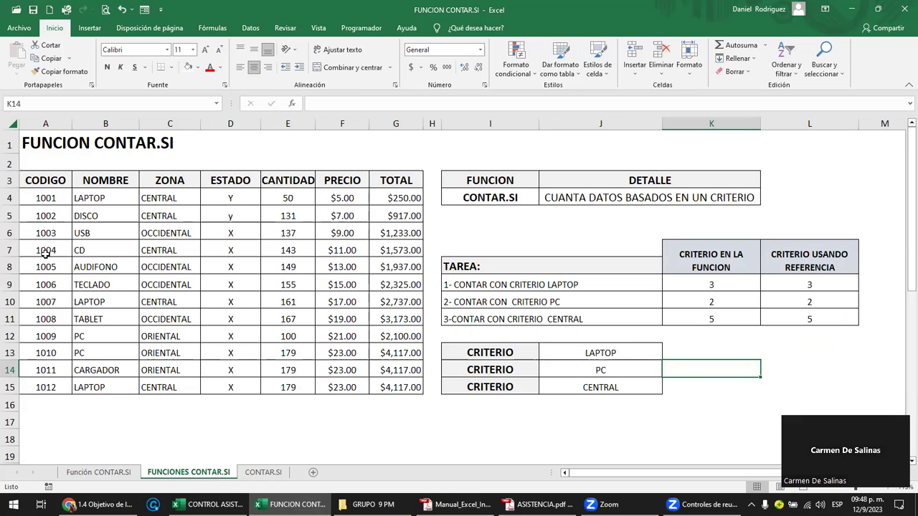
click(41, 185)
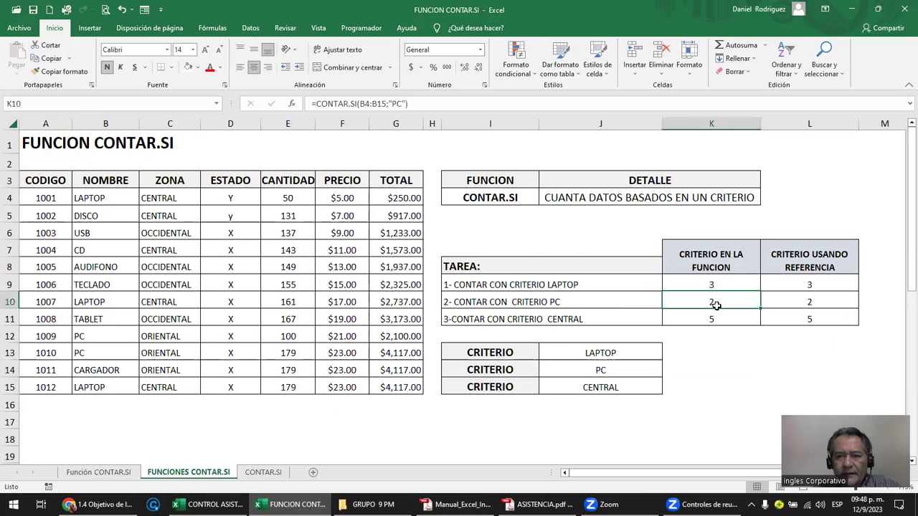
drag(707, 302, 711, 318)
key(Delete)
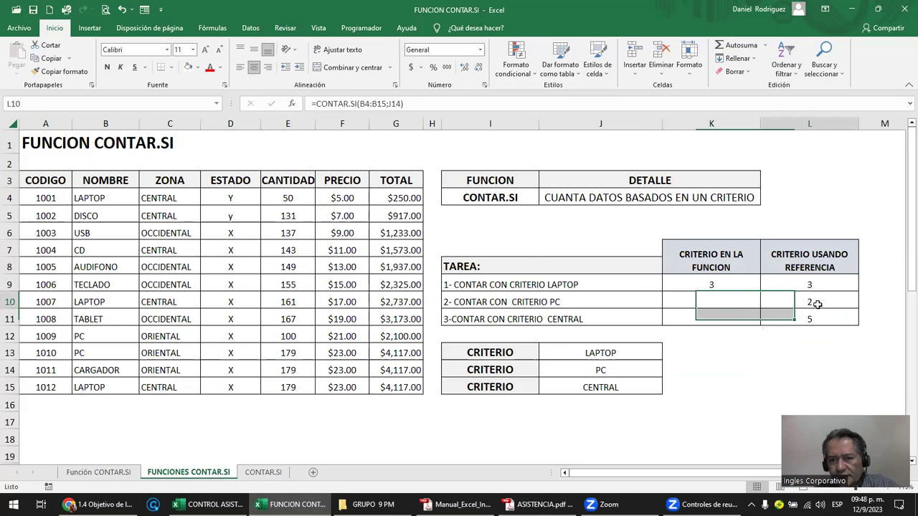
drag(809, 303, 813, 316)
key(Delete)
- Review K9's =CONTAR.SI(B4:B15;"LAPTOP") formula, returning 3, against the product names in column B
click(725, 299)
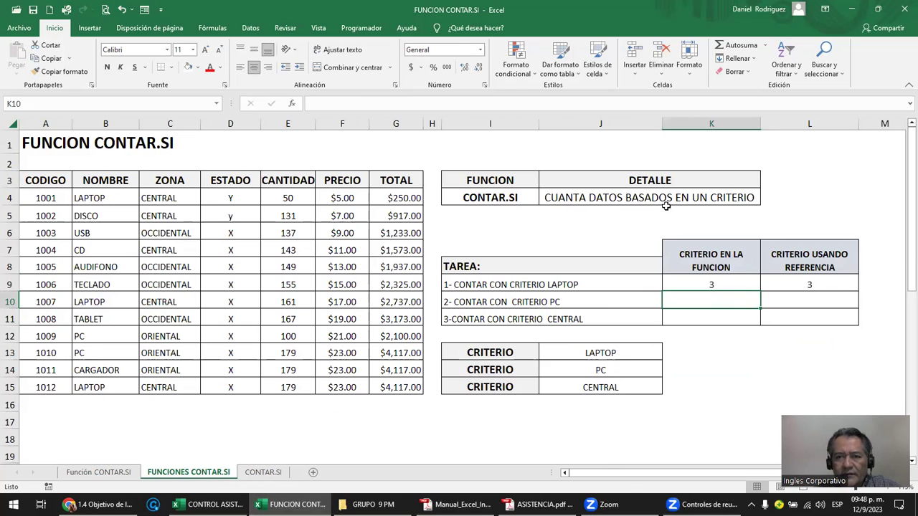
click(710, 284)
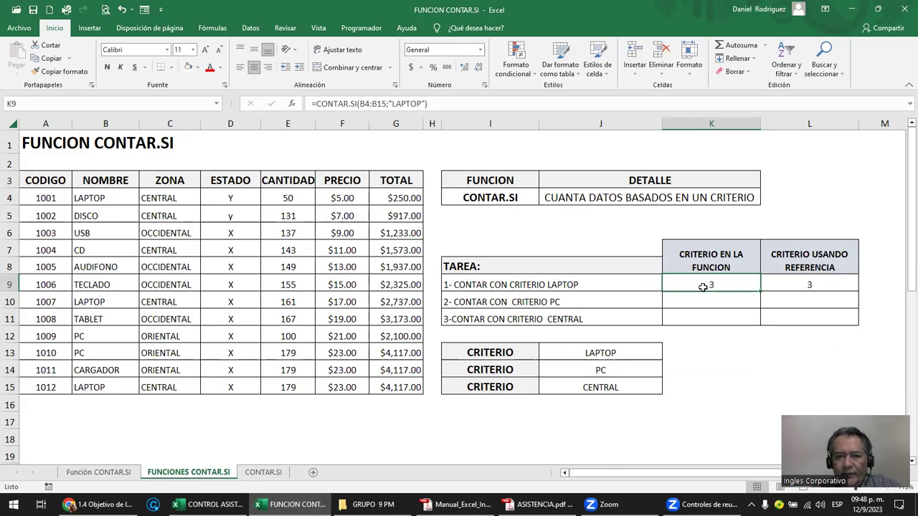
click(484, 282)
click(515, 303)
click(522, 320)
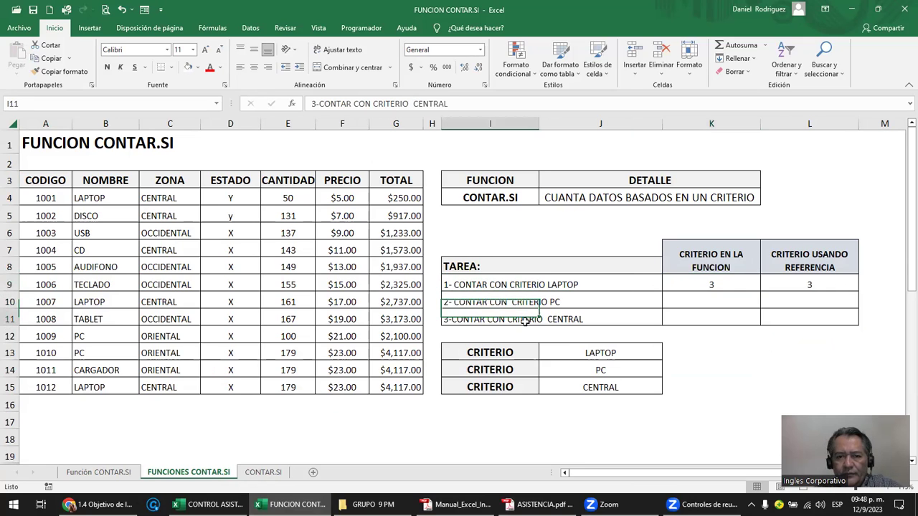
double_click(707, 285)
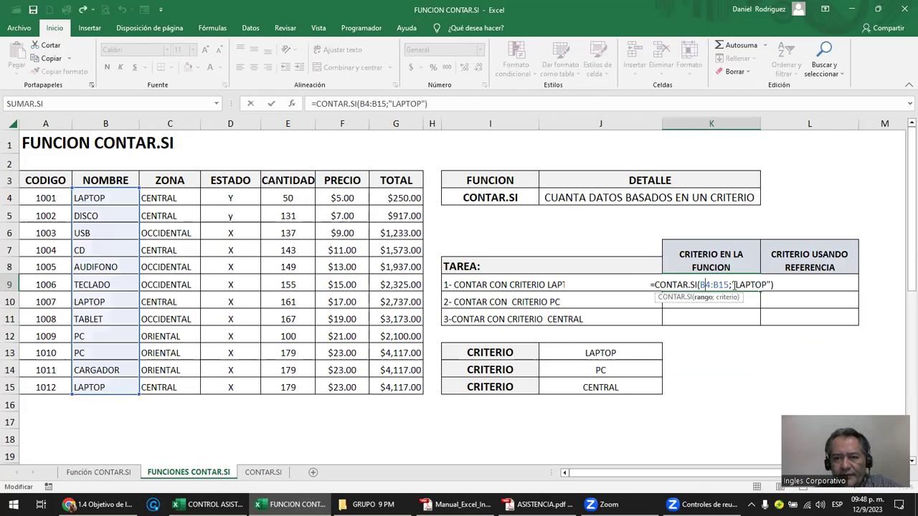
drag(733, 285, 766, 285)
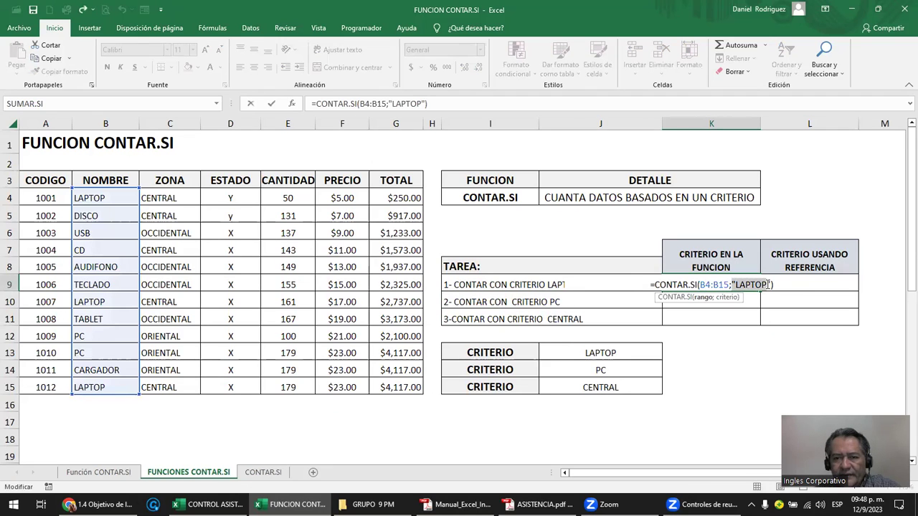
key(Return)
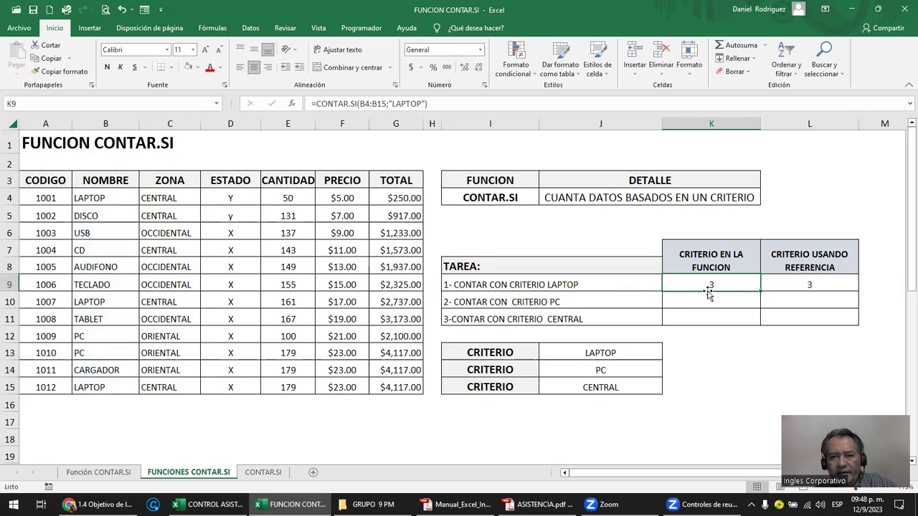
click(112, 204)
drag(112, 203, 115, 370)
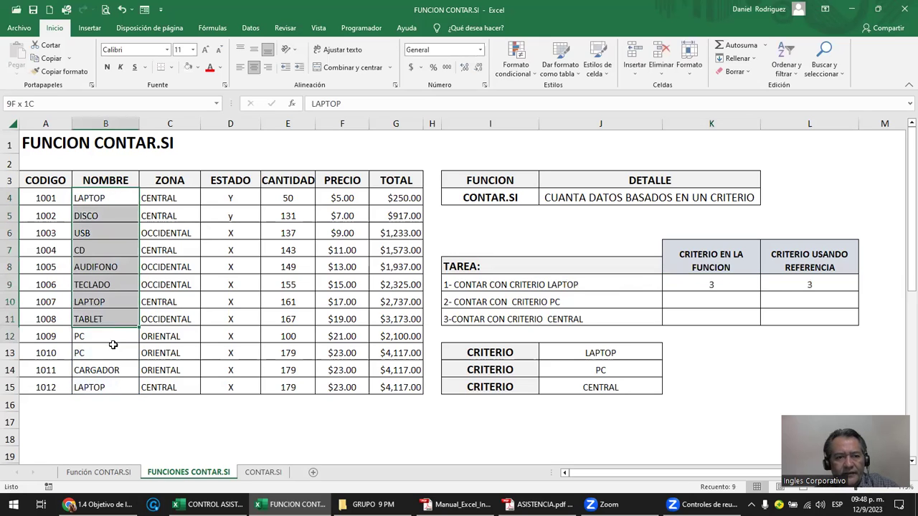
click(700, 298)
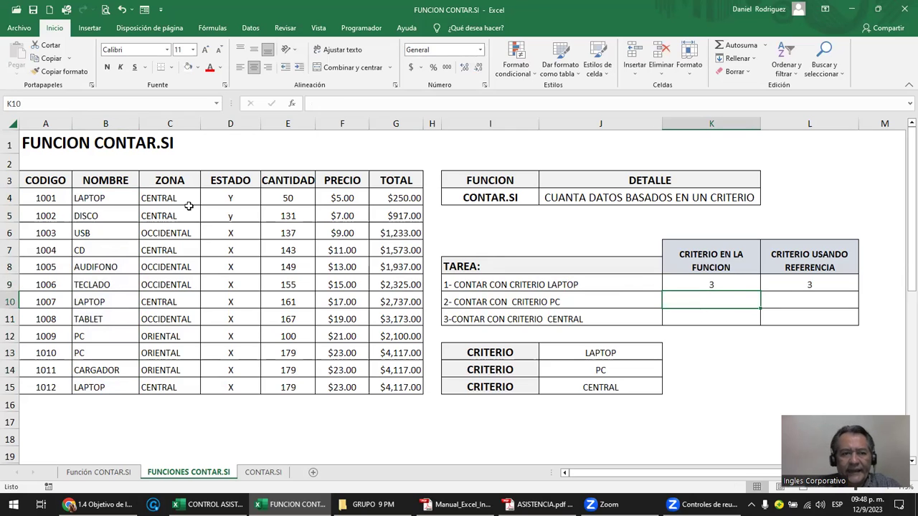
drag(122, 198, 118, 387)
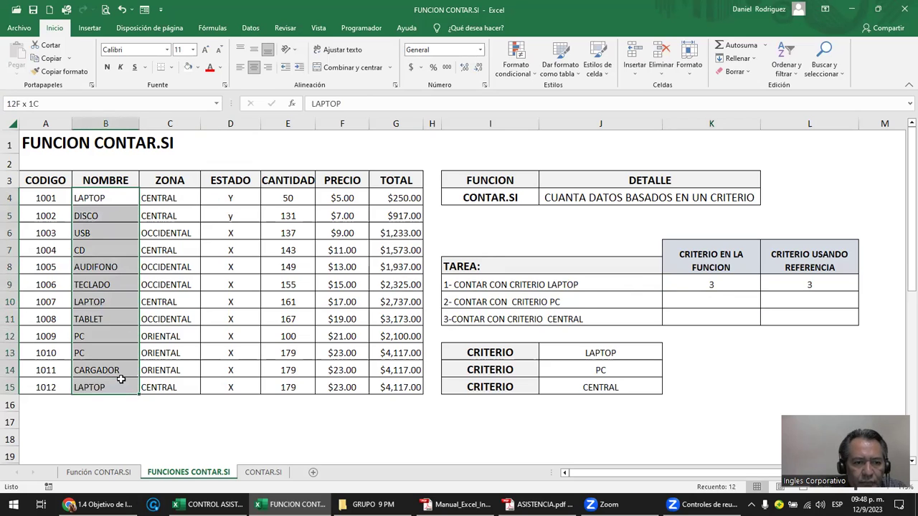
click(638, 302)
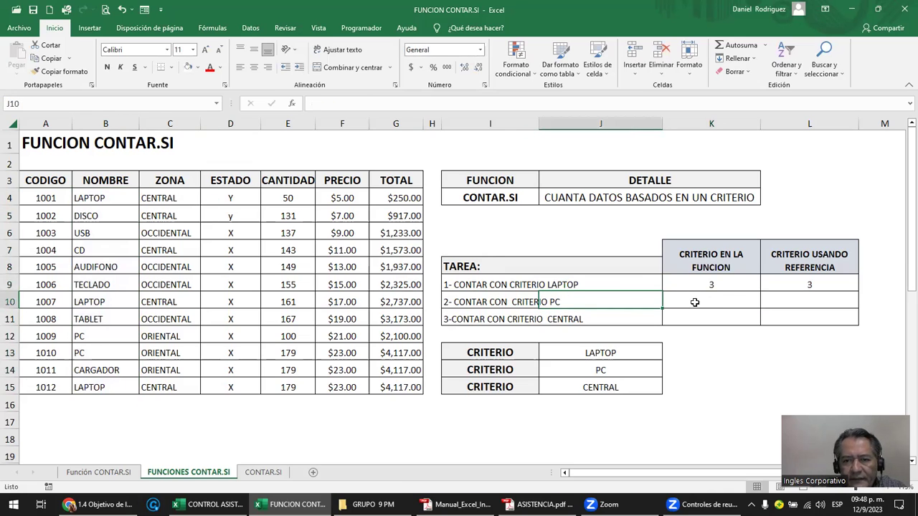
- Enter =CONTAR.SI(B4:B15;"PC") in K10 to count the PC items, returning 2
click(693, 302)
text(=)
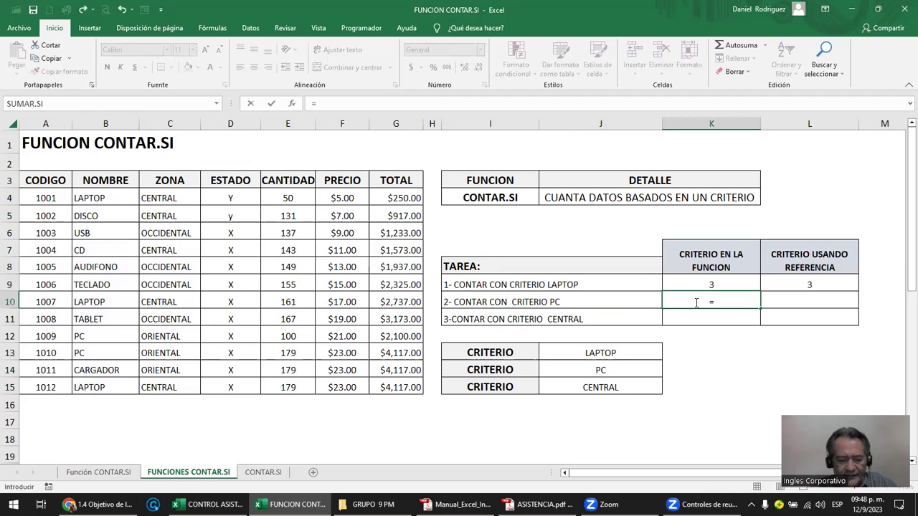
text(CONTAR.SI()
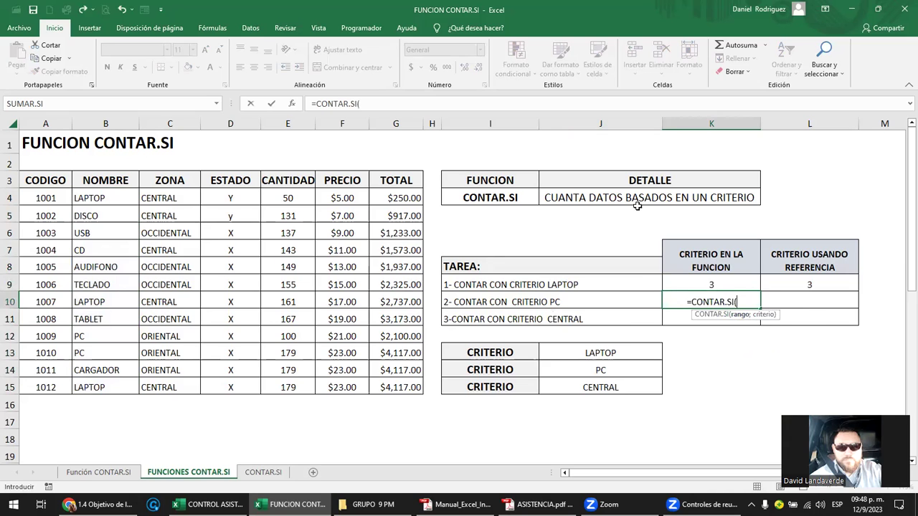
drag(123, 198, 116, 377)
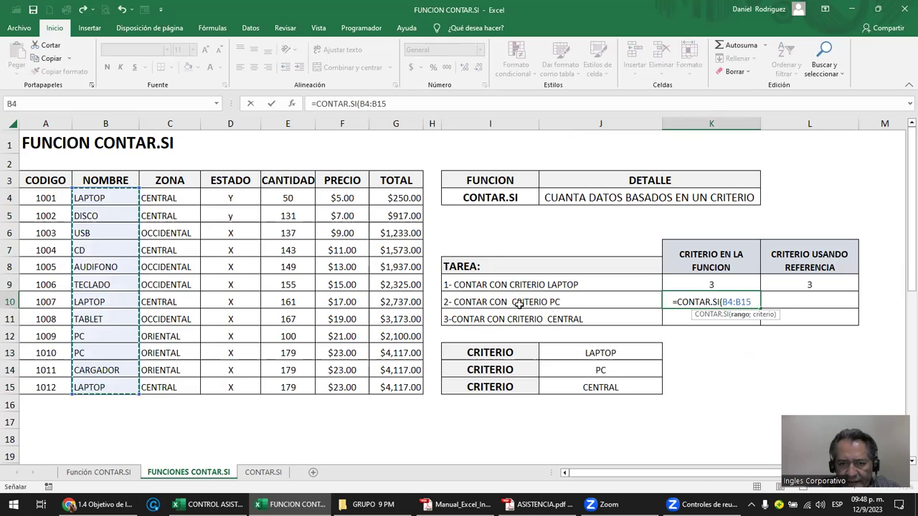
text(;"PC)
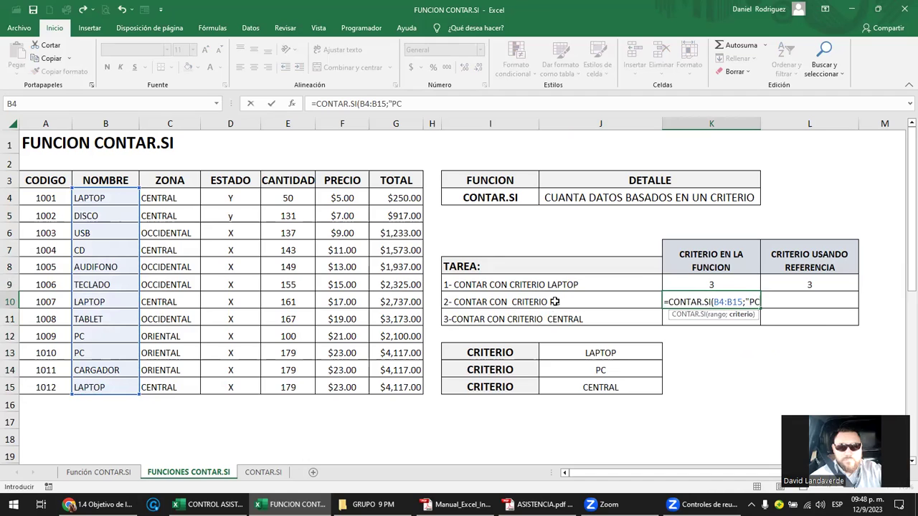
text(")
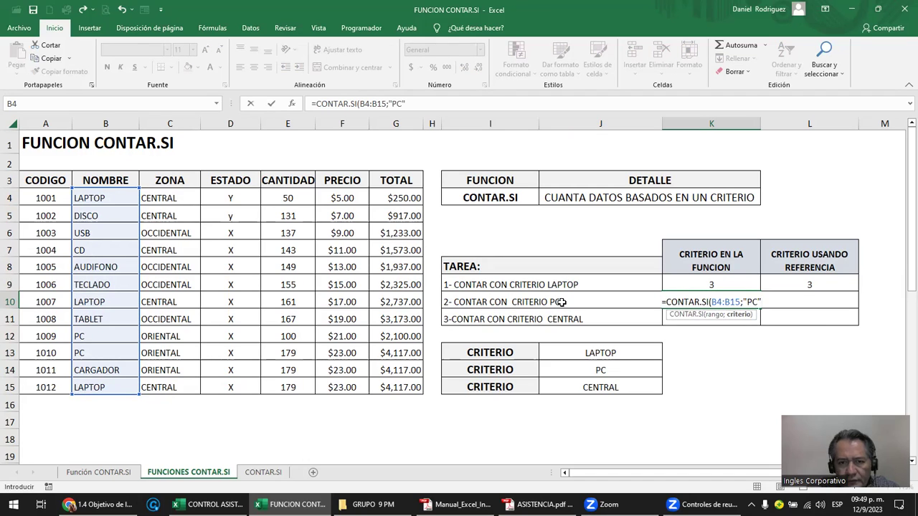
text())
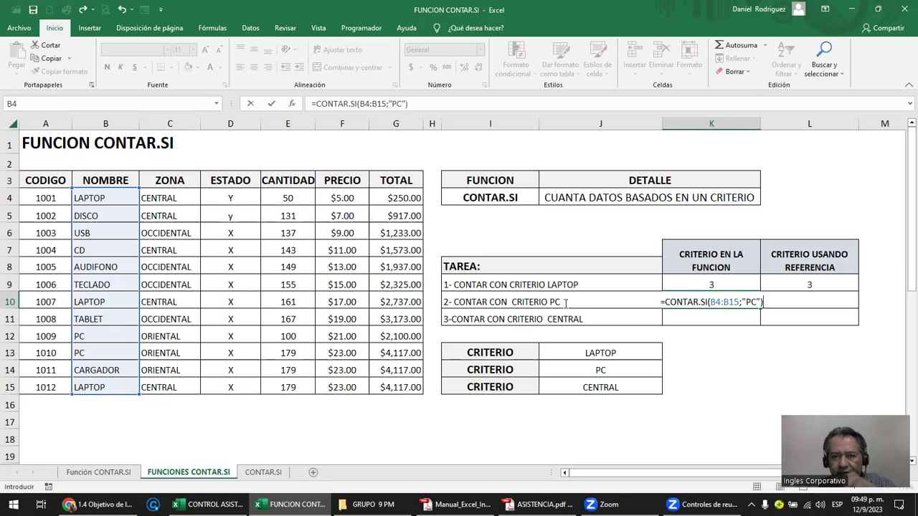
key(Return)
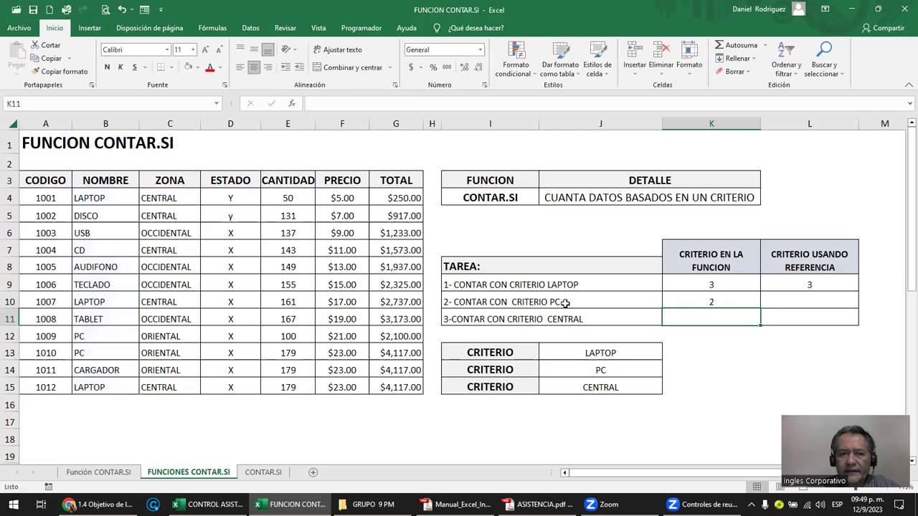
click(722, 302)
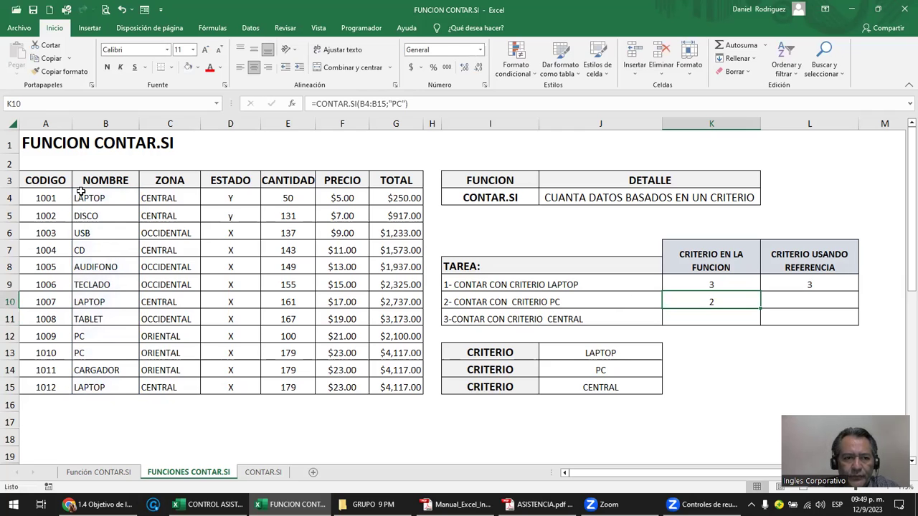
drag(81, 190, 97, 370)
click(92, 337)
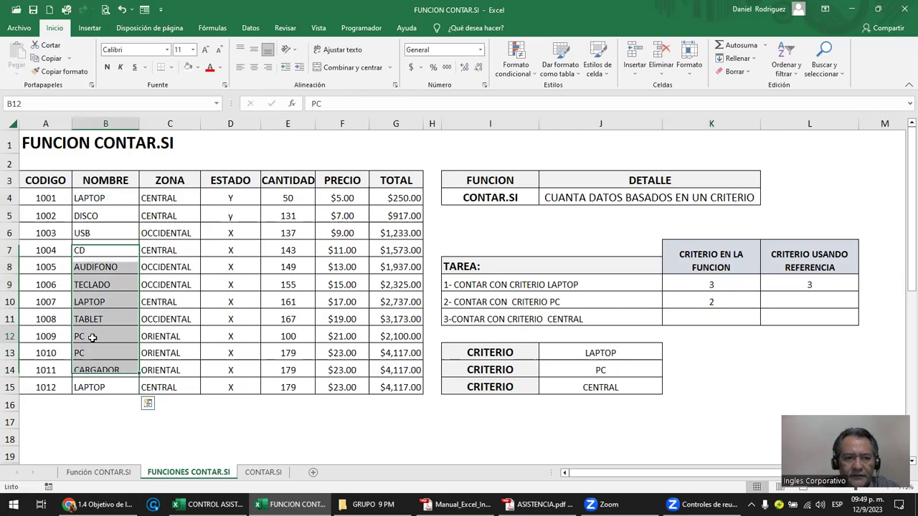
drag(92, 337, 93, 344)
key(Delete)
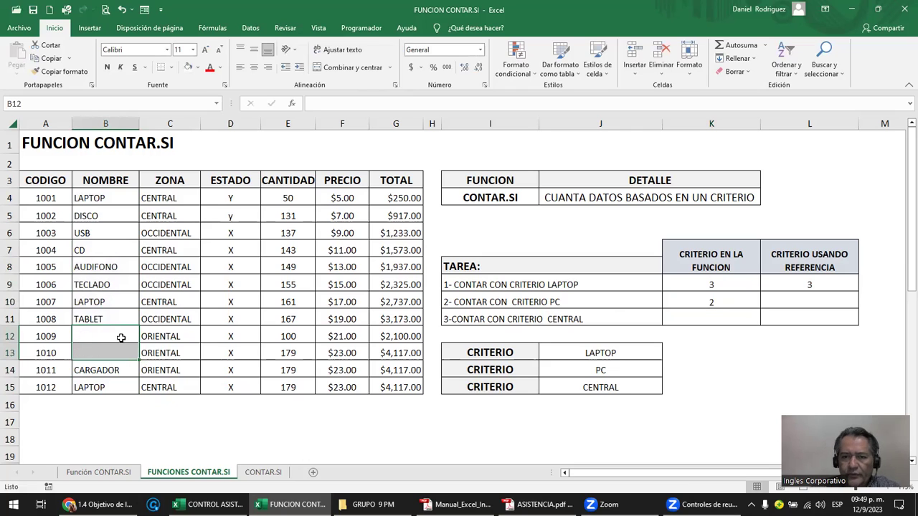
key(ctrl+z)
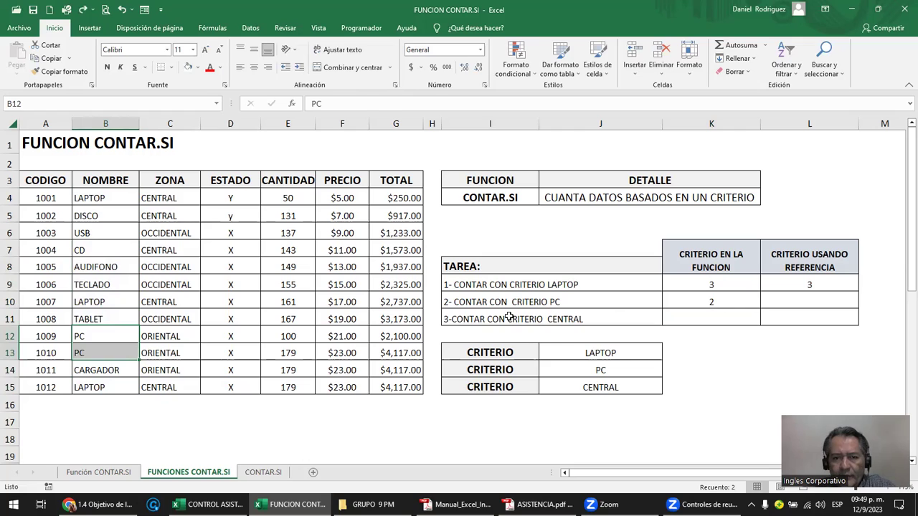
click(502, 320)
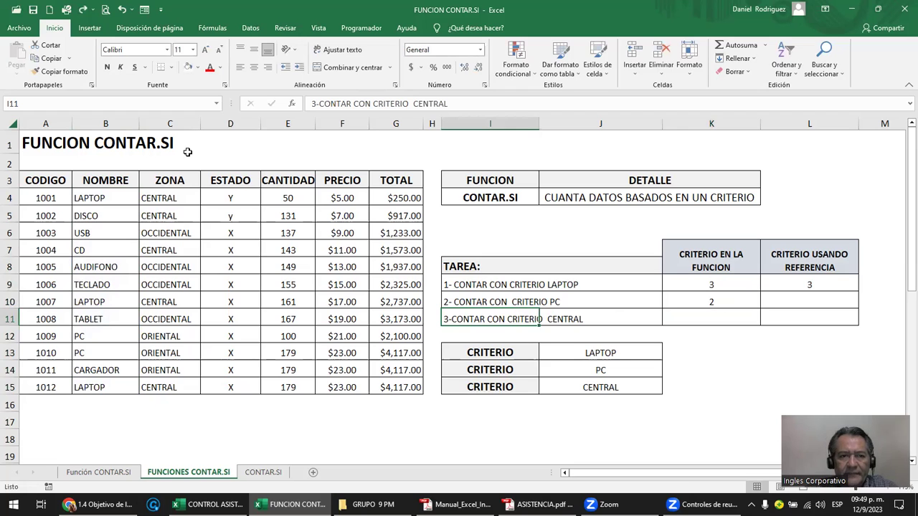
drag(170, 194, 180, 385)
- Enter =CONTAR.SI(C4:C15;"CENTRAL") in K11 to count the CENTRAL zone entries, returning 5
click(710, 317)
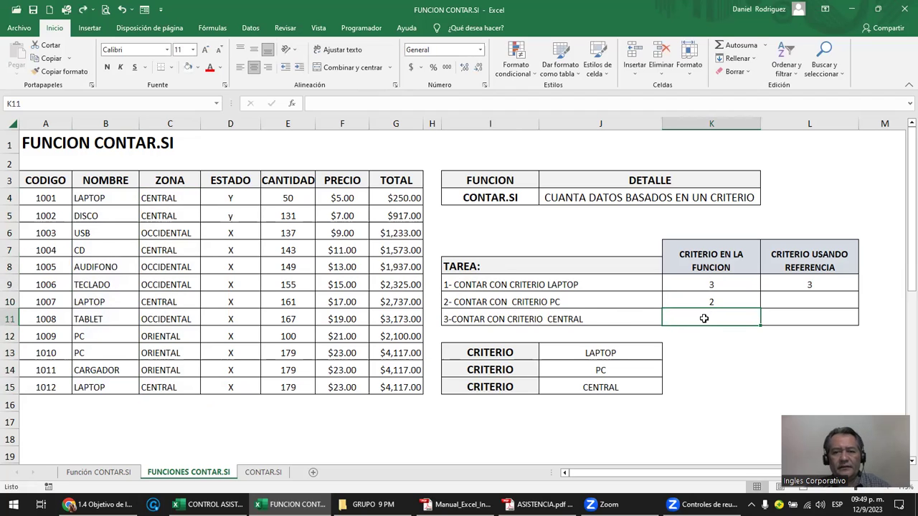
text(=CO)
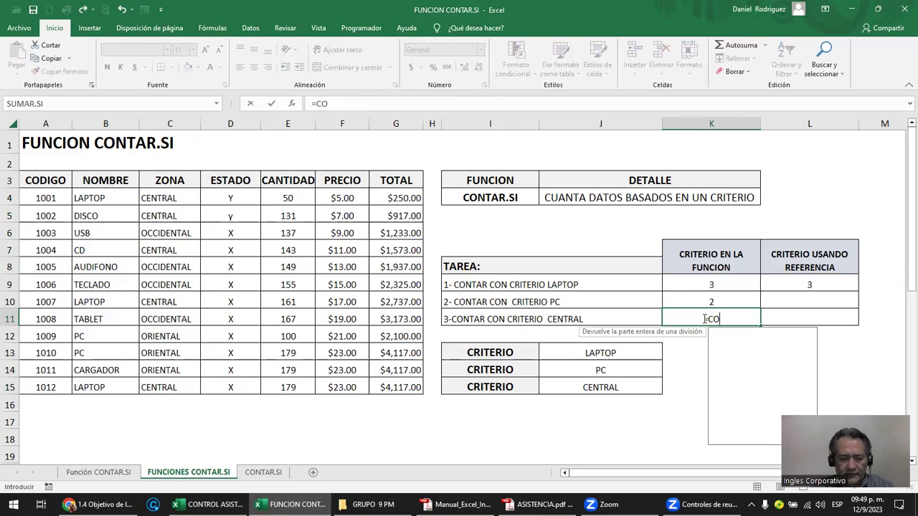
text(NTAR.SI)
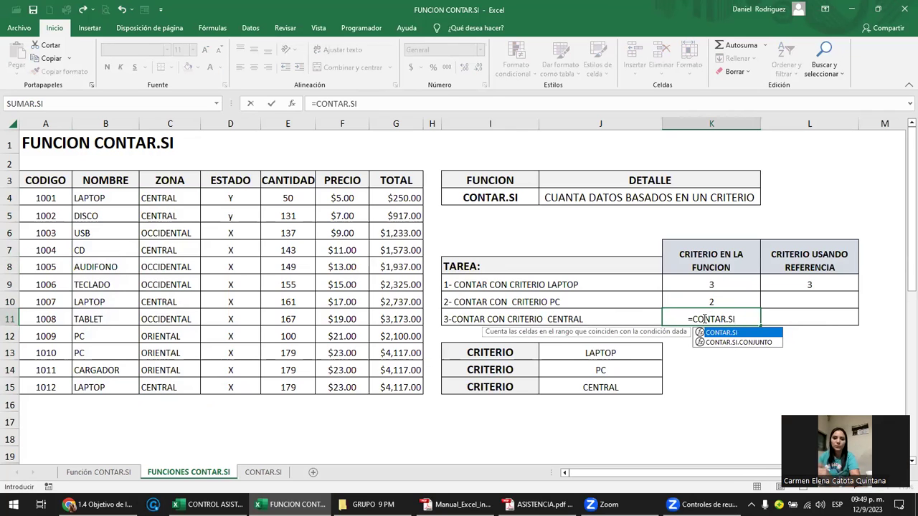
text(()
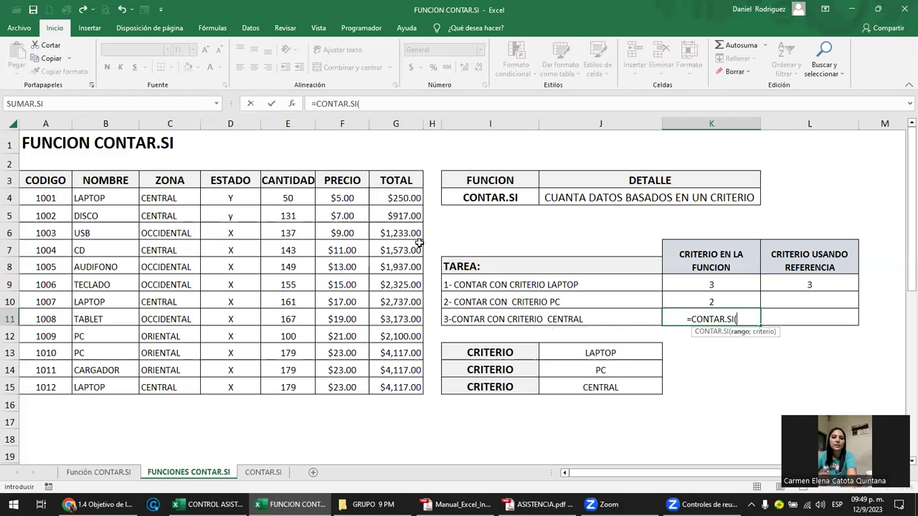
drag(179, 200, 187, 378)
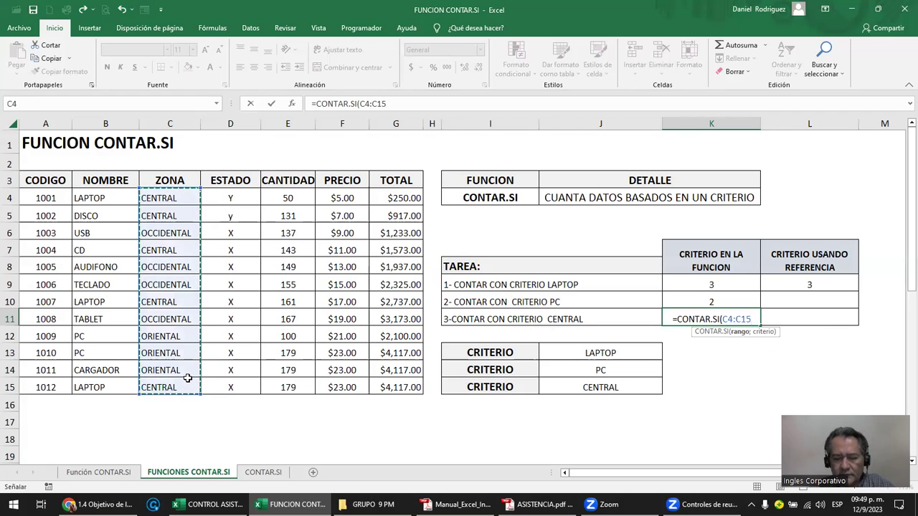
text(;)
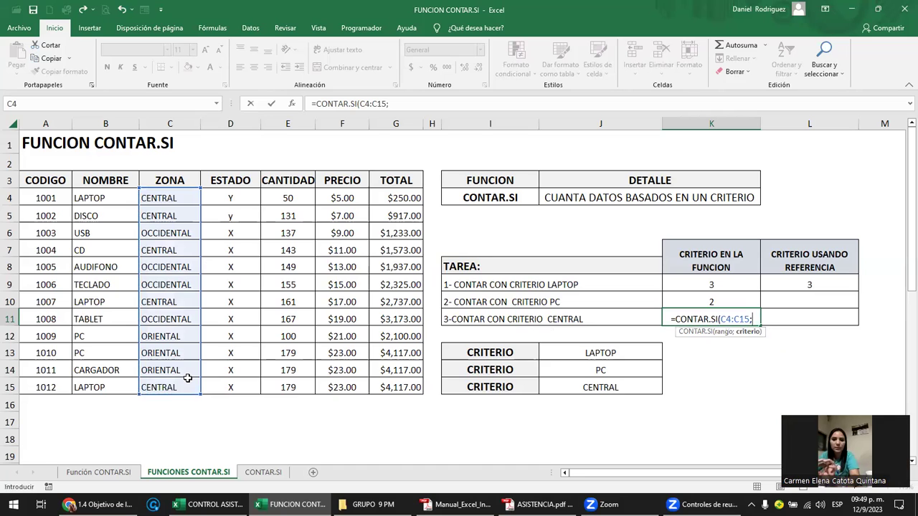
text("CENTRAL"))
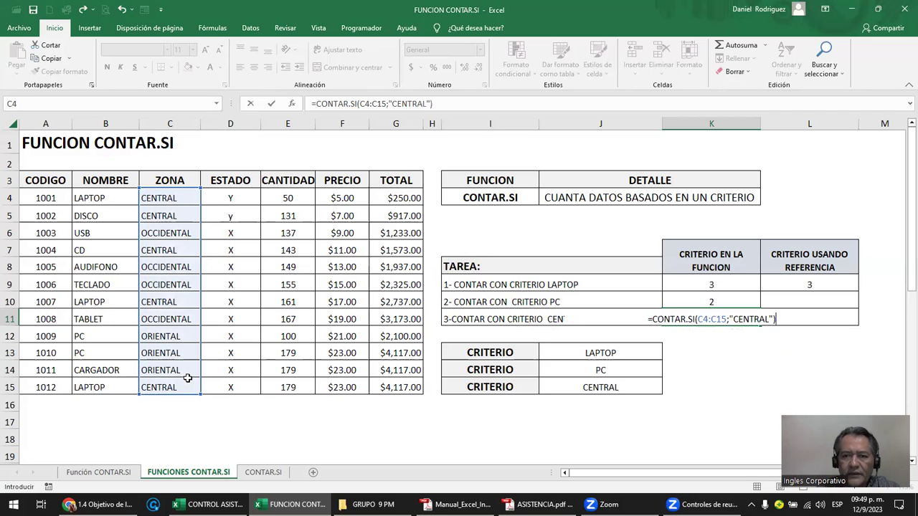
key(Return)
click(724, 316)
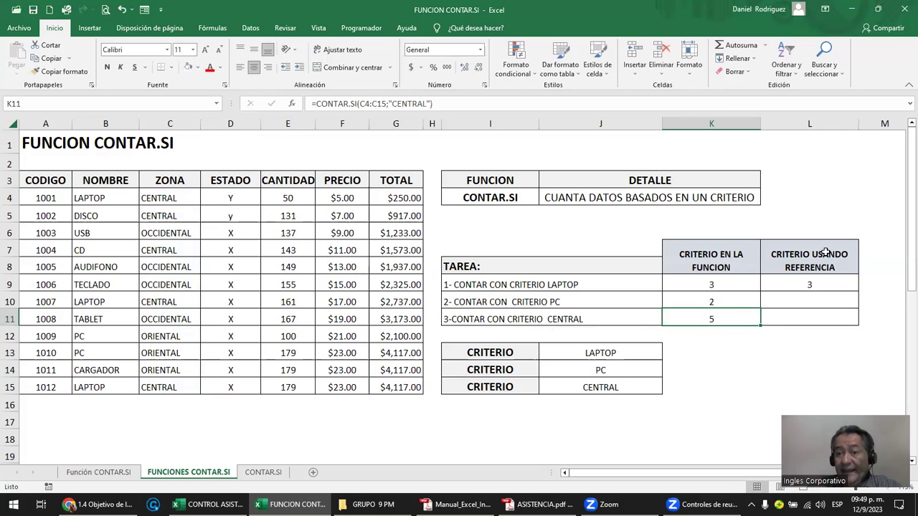
click(811, 285)
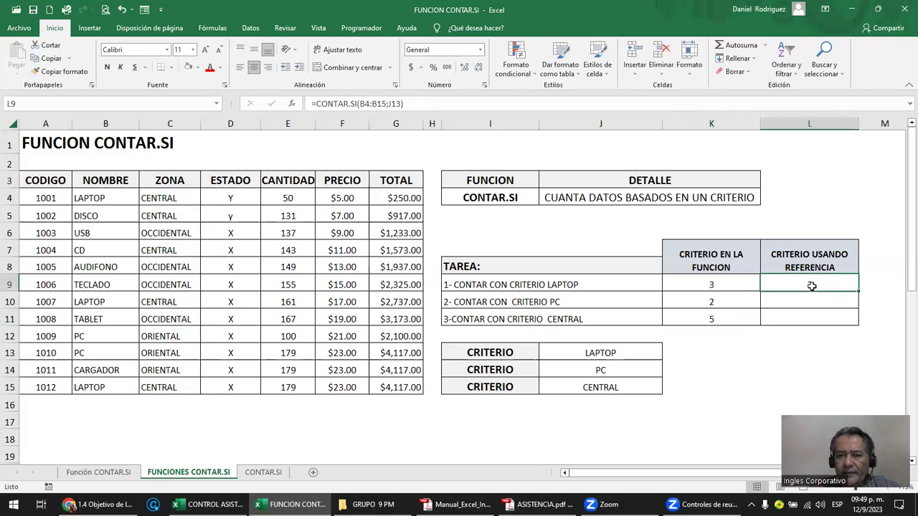
- Append 1, 2 and 3 to the labels in I13:I15 so they read CRITERIO 1, 2 and 3
click(476, 353)
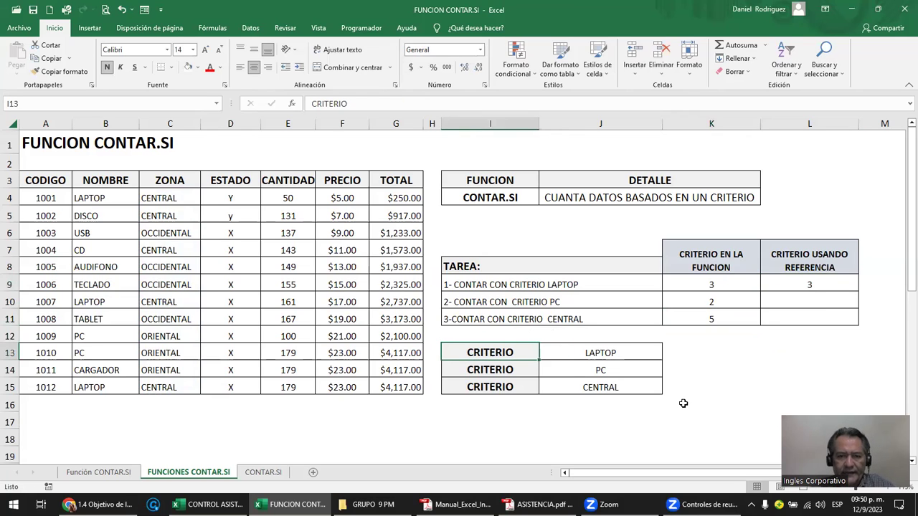
key(F2)
text( 1)
key(Return)
key(F2)
text(2)
key(Return)
key(F2)
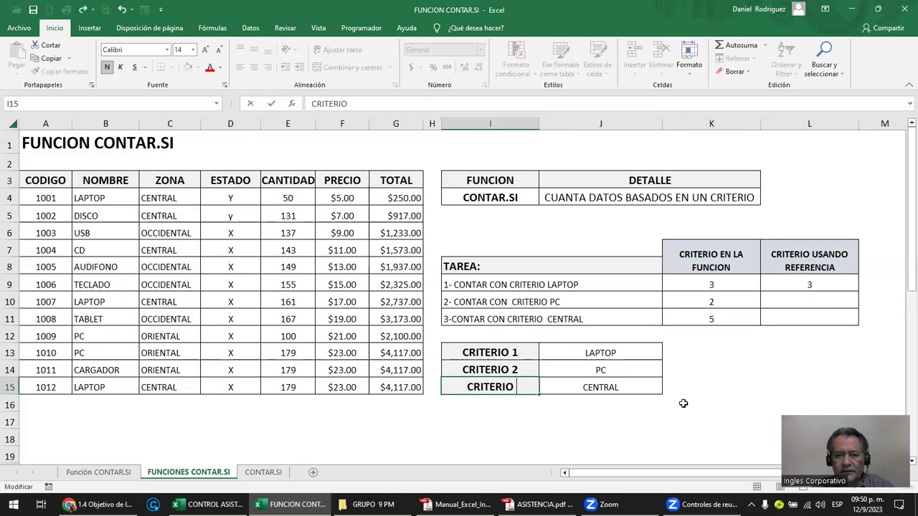
text(3)
key(Return)
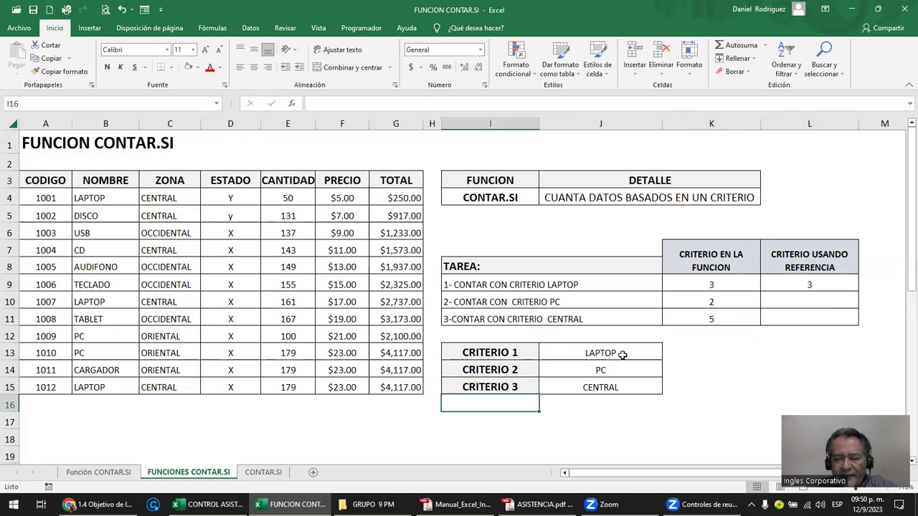
- Inspect the LAPTOP formulas in K9 and L9, where L9 uses =CONTAR.SI(B4:B15;J13) returning 3
click(622, 354)
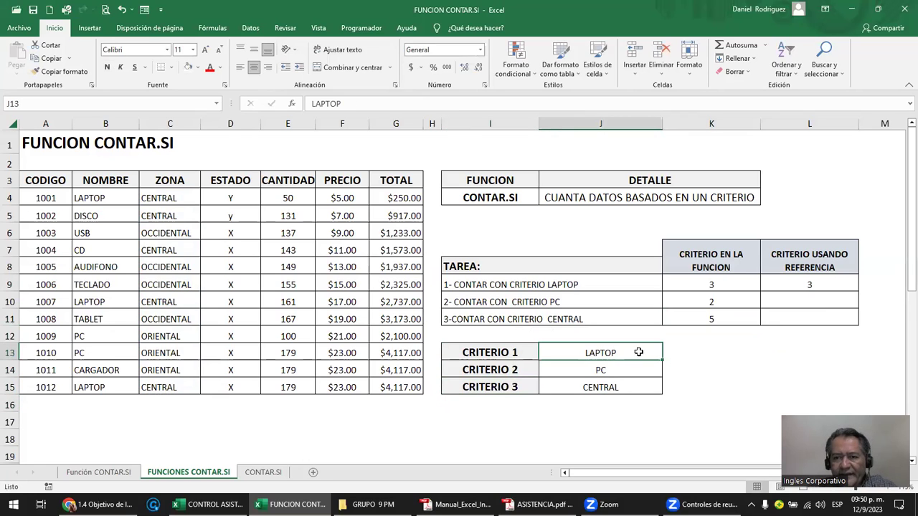
double_click(699, 286)
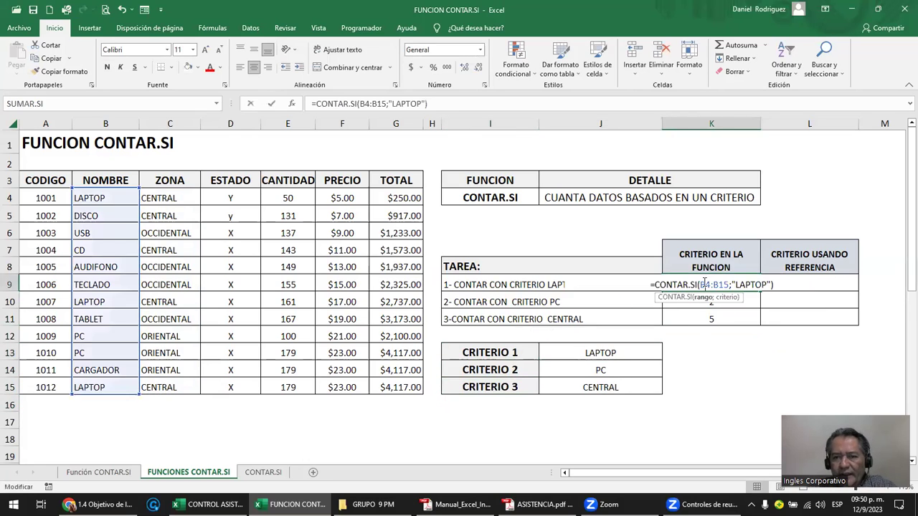
key(Escape)
double_click(791, 285)
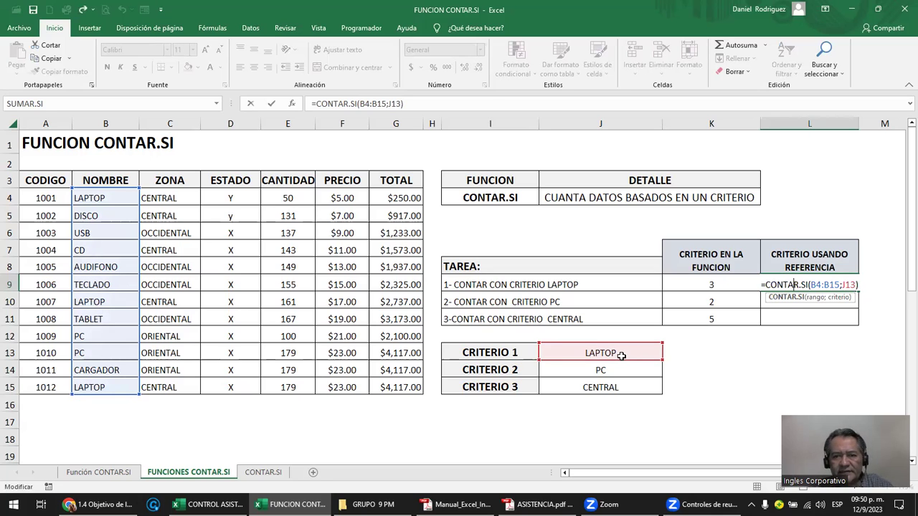
key(ctrl+Return)
drag(720, 289, 772, 285)
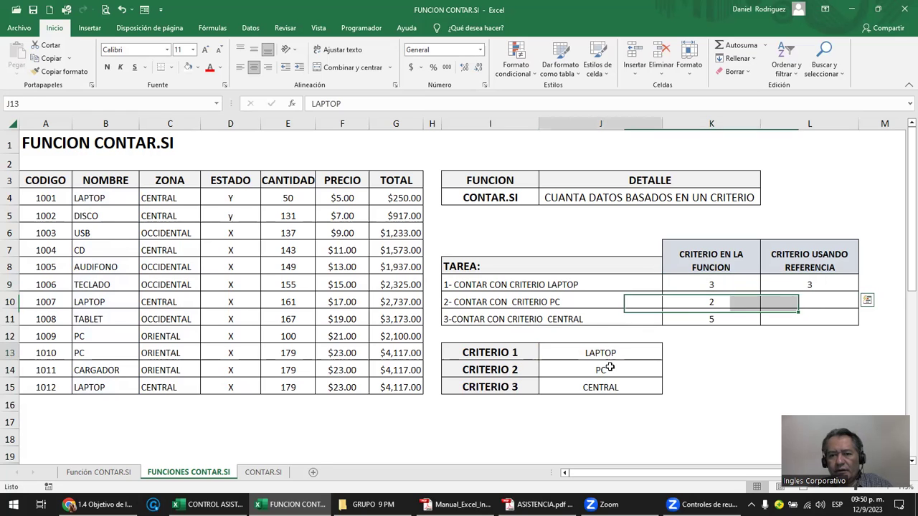
drag(625, 355, 600, 387)
- Enter =CONTAR.SI(B4:B15;J14) in L10 so it counts PC from the J14 criterion, returning 2
click(808, 309)
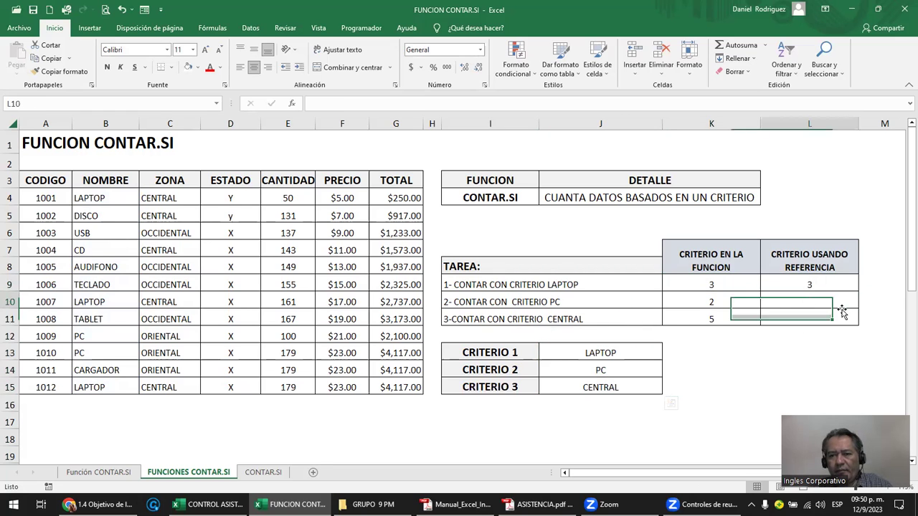
text(=CONTAR.S)
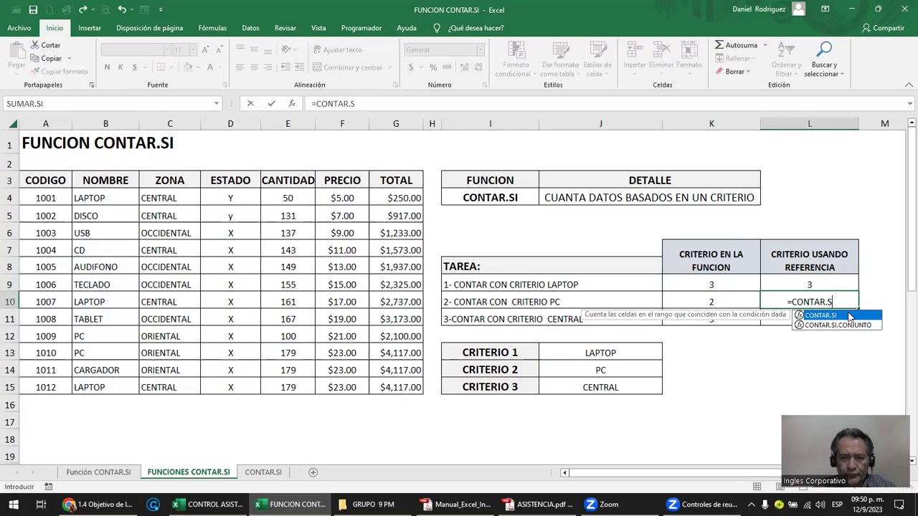
double_click(850, 316)
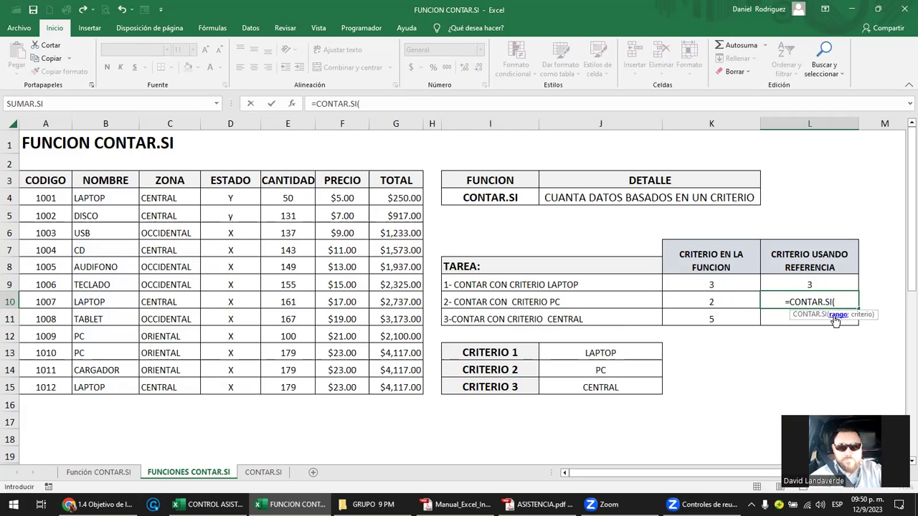
drag(100, 195, 107, 384)
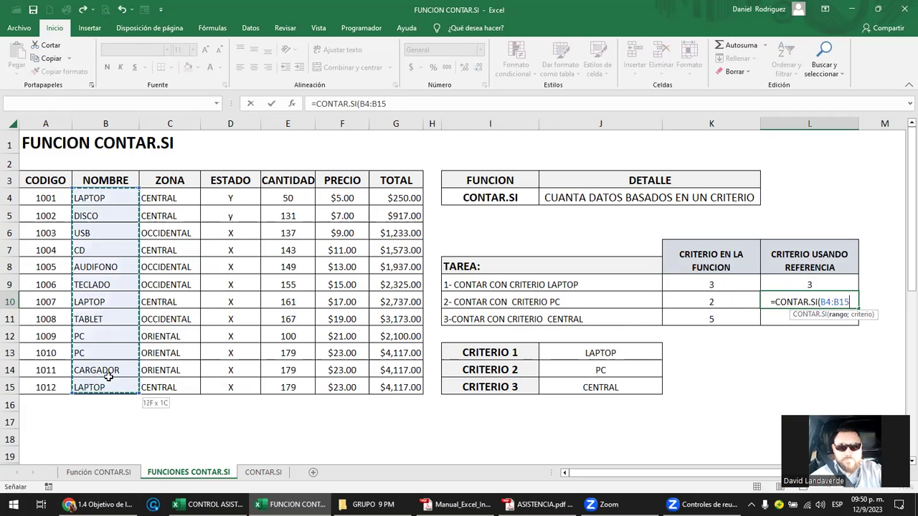
text(;)
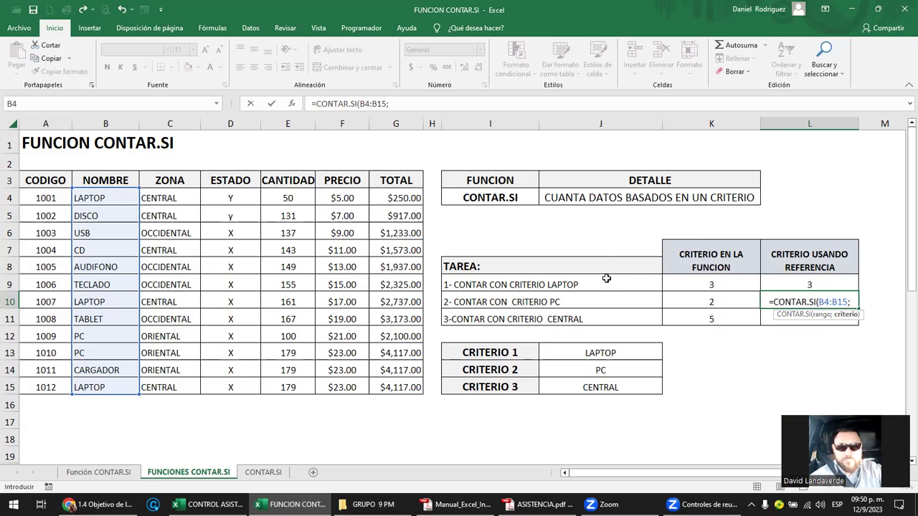
click(589, 375)
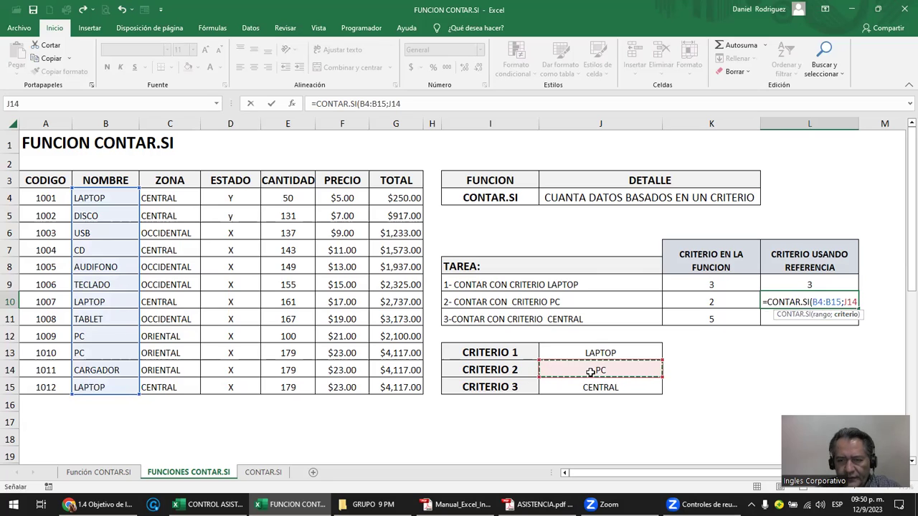
text())
key(Return)
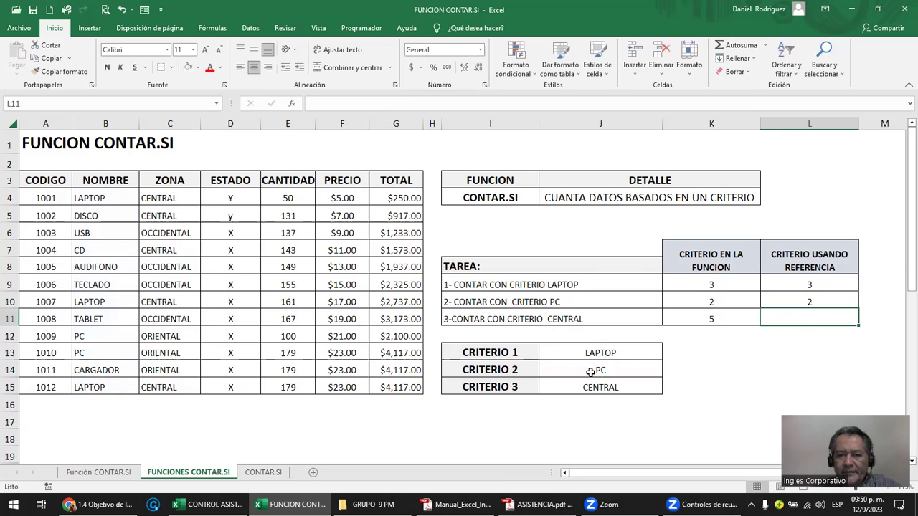
- Compare the PC count formulas in K10 and L10
click(717, 301)
click(785, 297)
click(721, 300)
click(768, 298)
click(722, 301)
click(768, 301)
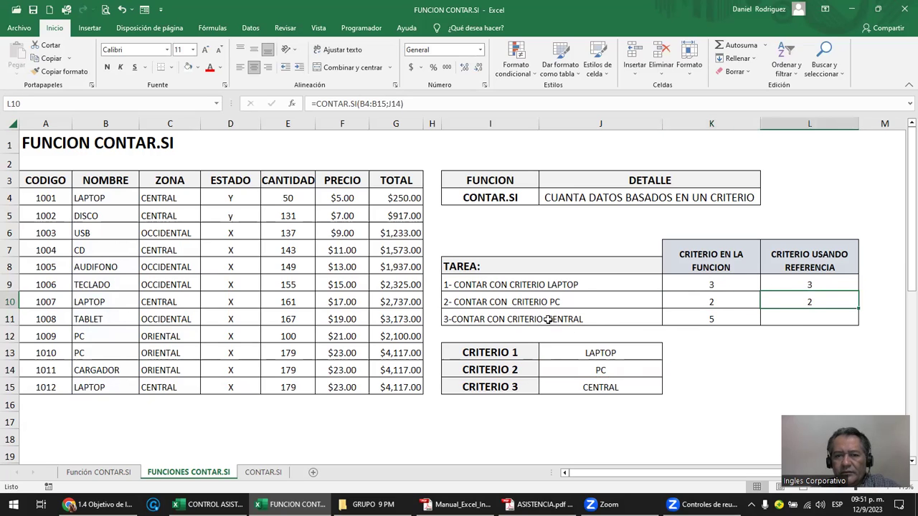
- Enter =CONTAR.SI(C4:C15;J15) in L11, counting the CENTRAL criterion from J15 to return 5
click(809, 318)
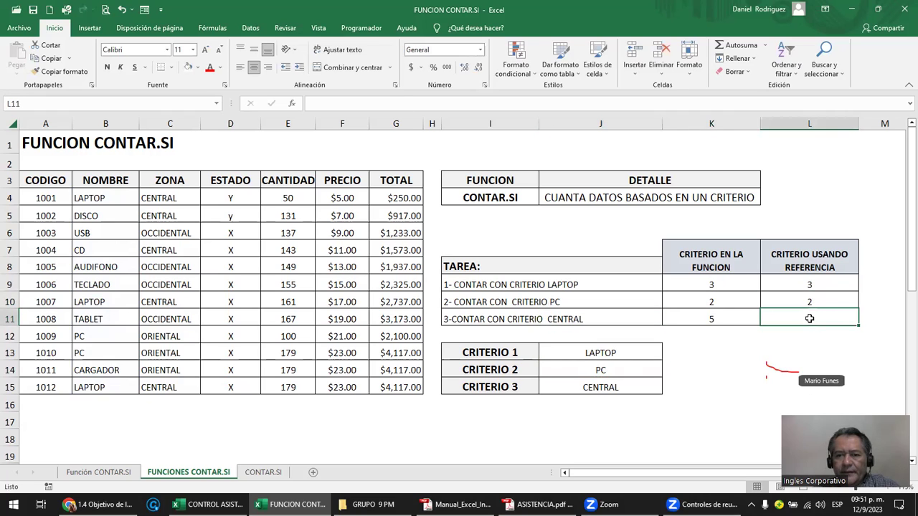
text(=)
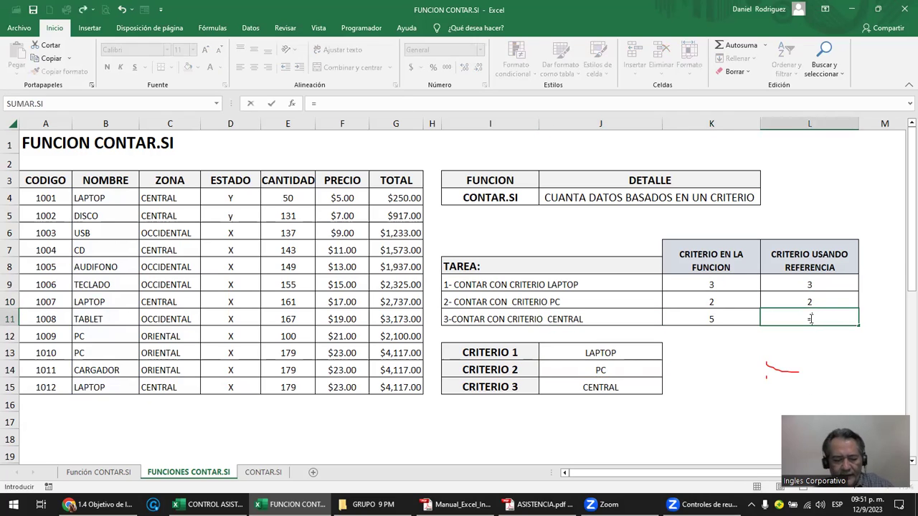
text(CONTAR)
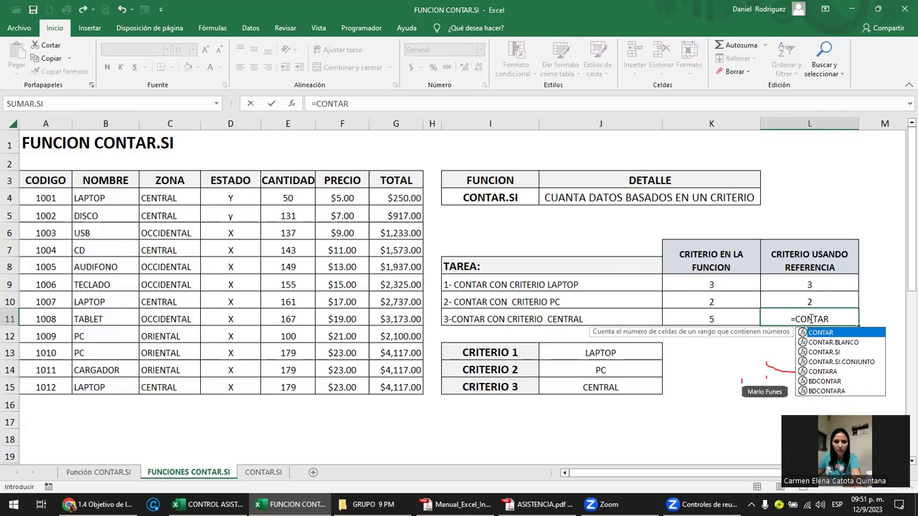
key(Down)
key(Down)
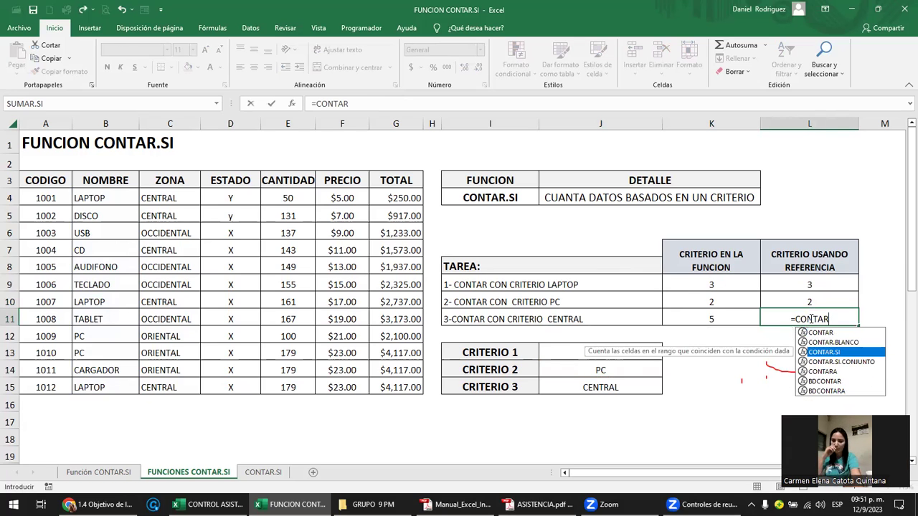
key(Tab)
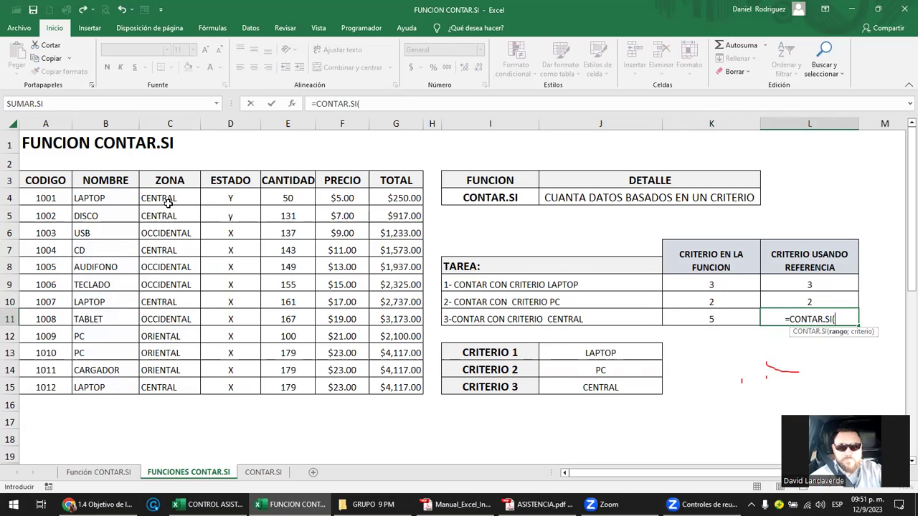
drag(168, 203, 161, 382)
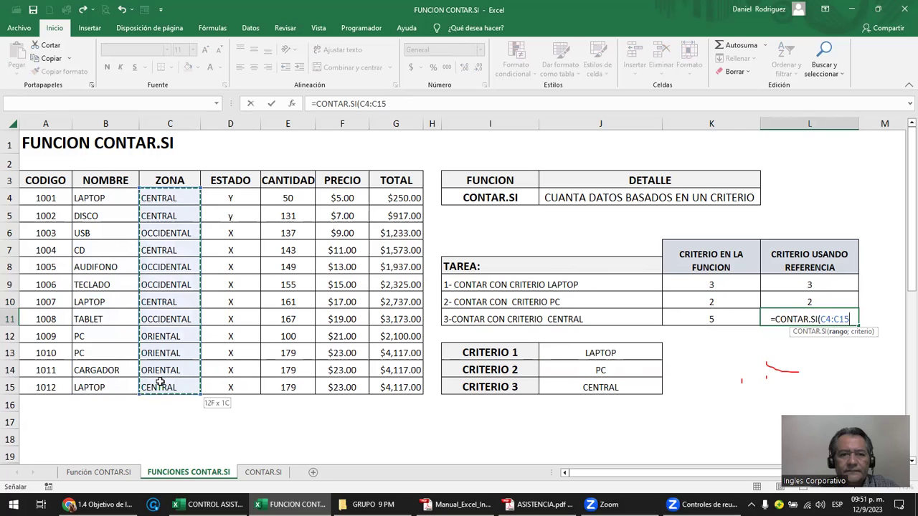
text(;)
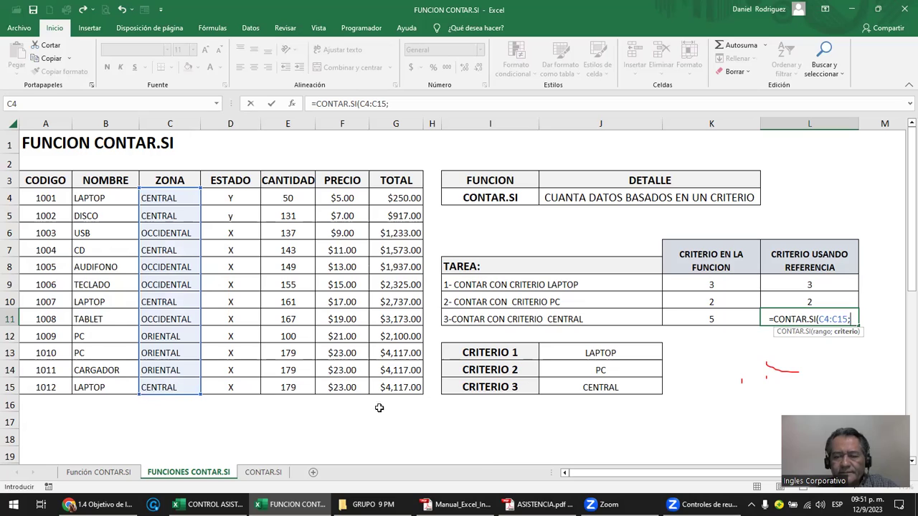
click(591, 387)
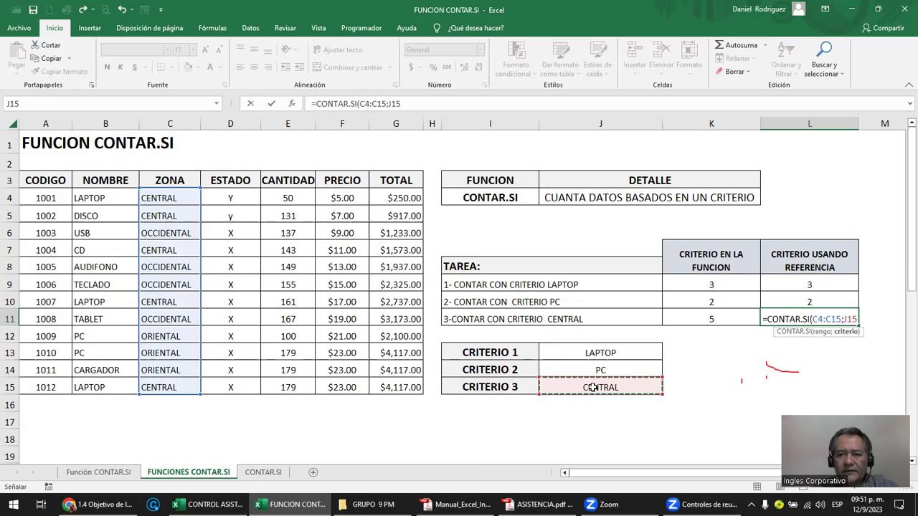
key(ctrl+v)
text())
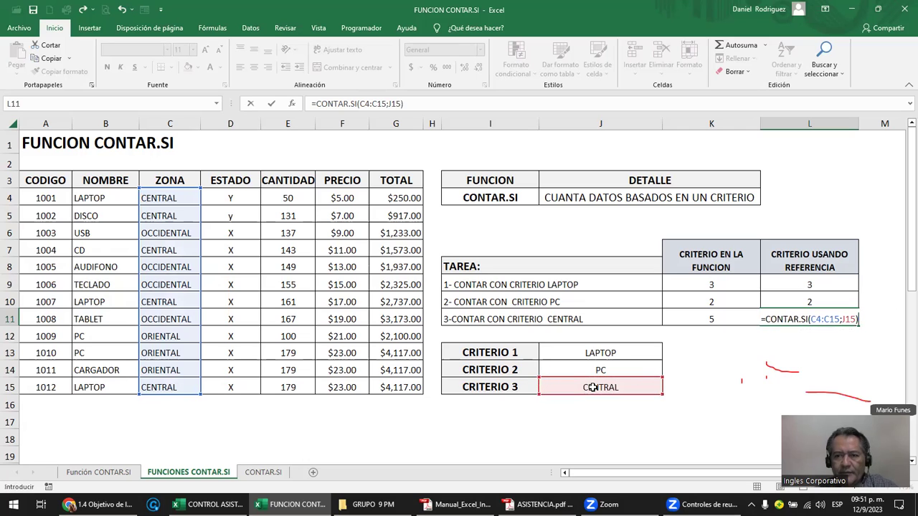
key(Return)
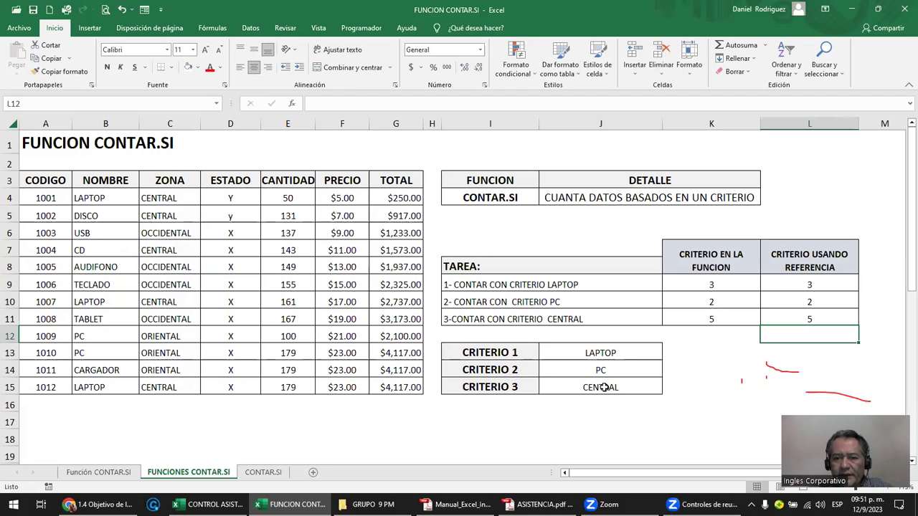
- Replace the criteria in J13:J15 with CD, AUDIFONO and OCCIDENTAL
click(596, 354)
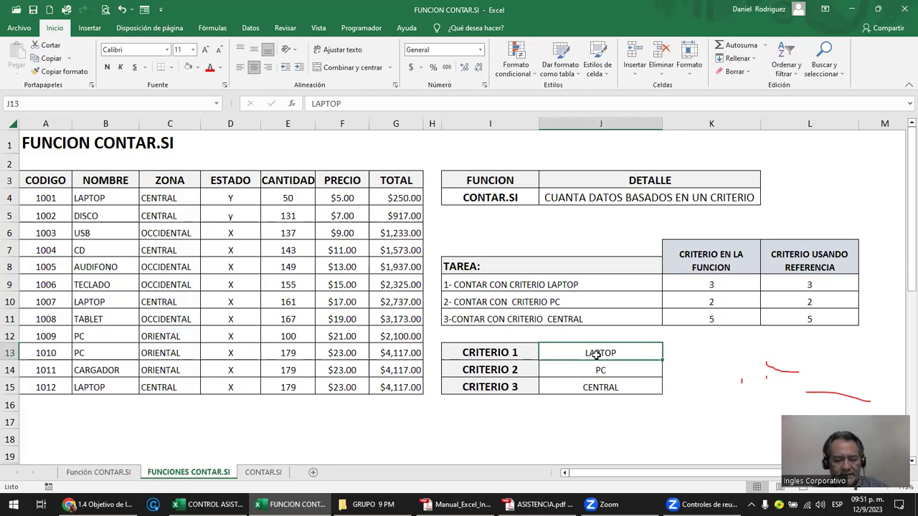
text(CD)
key(Return)
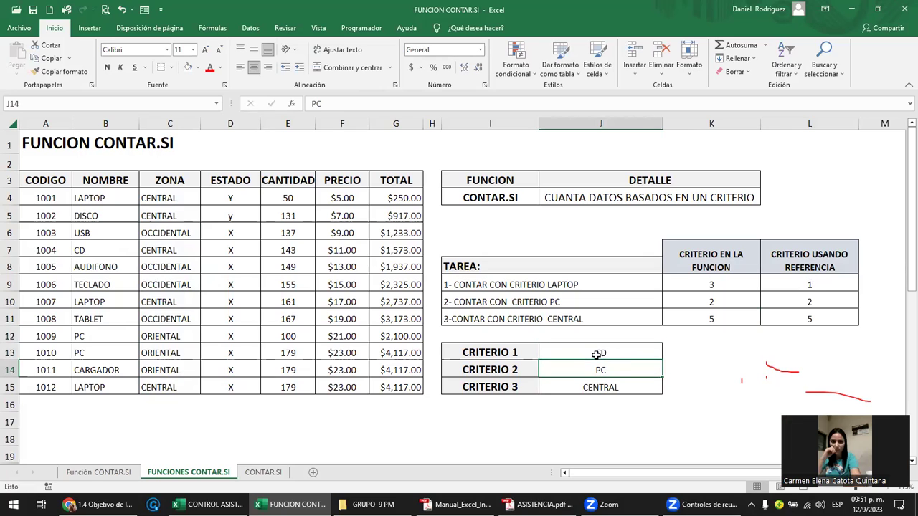
click(813, 284)
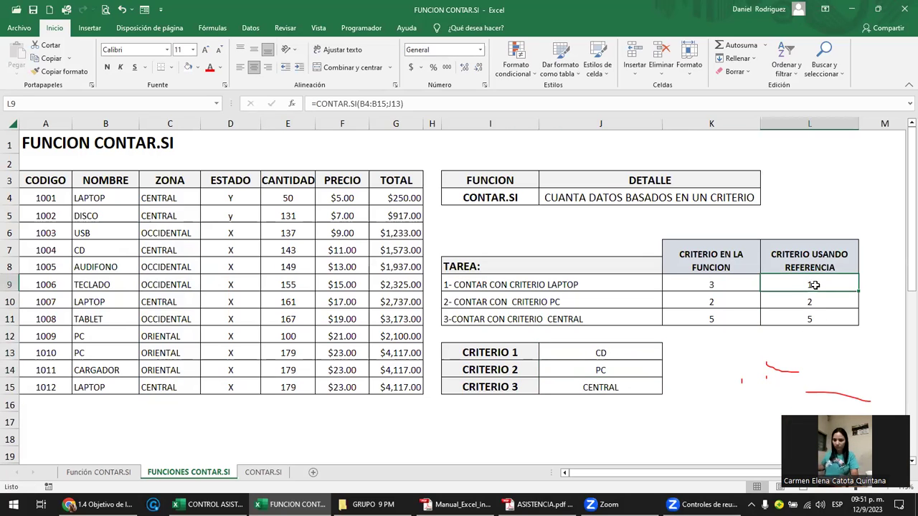
click(609, 367)
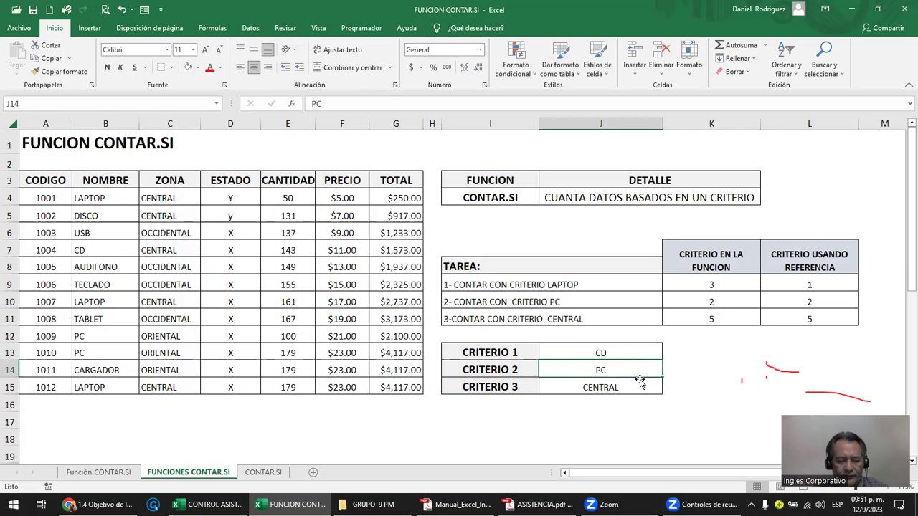
text(AUDIFONO)
key(Return)
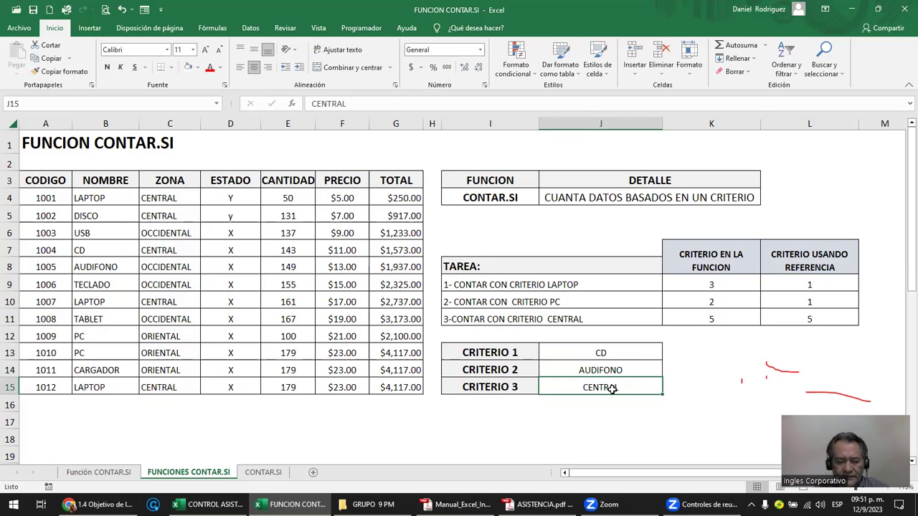
text(OCCIDENTAL)
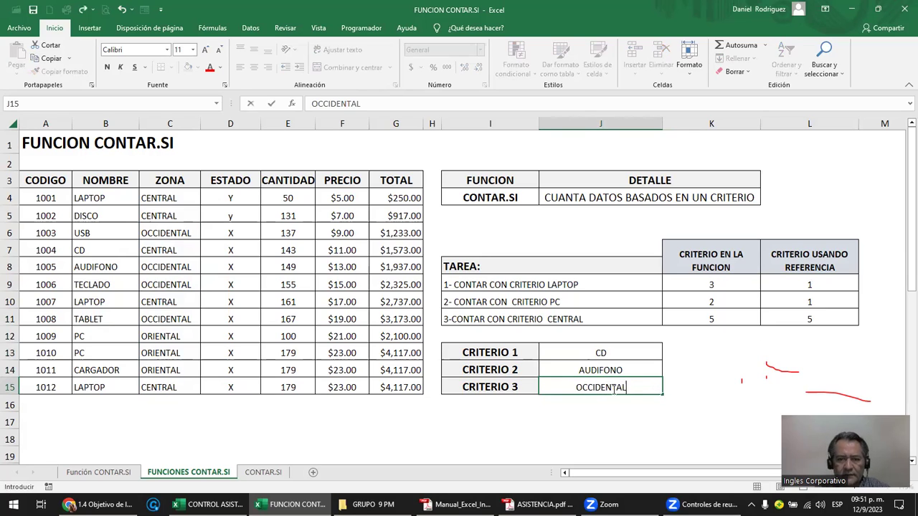
key(Return)
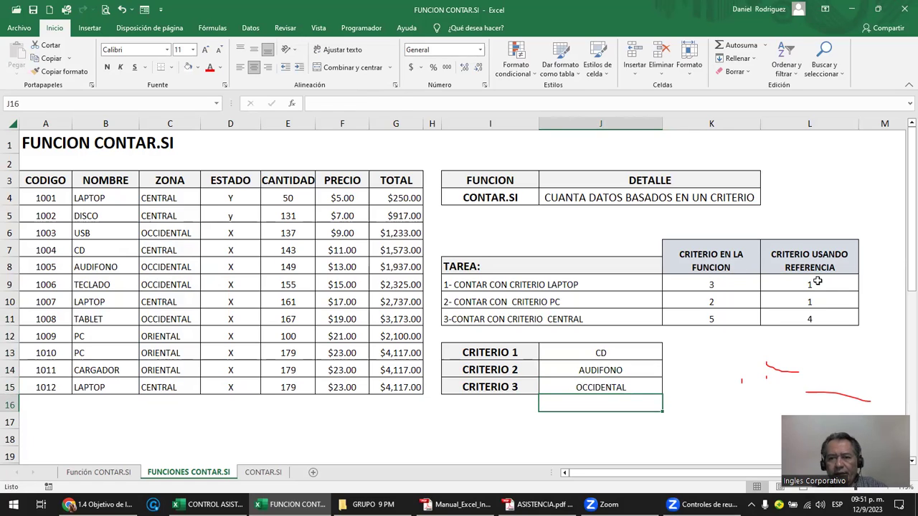
- Review the updated counts 1, 1 and 4 and the formulas in K9 and L10
drag(816, 284, 811, 316)
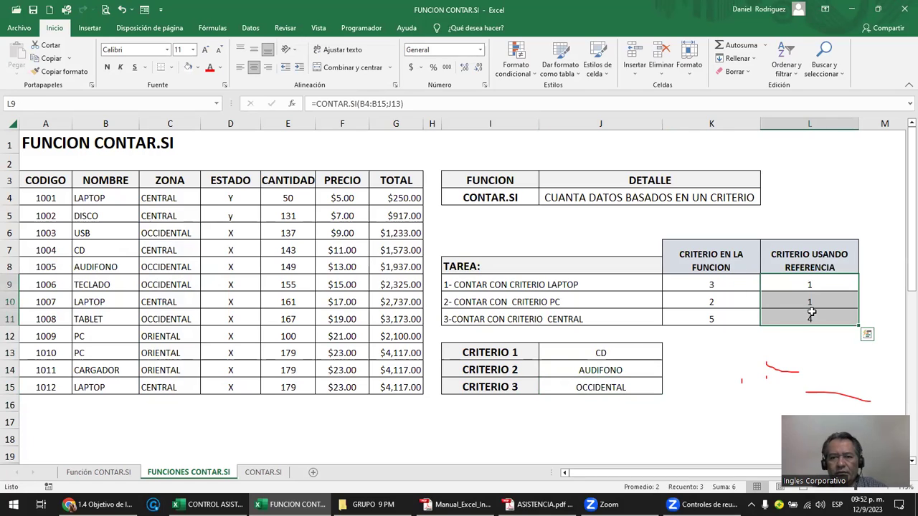
double_click(727, 285)
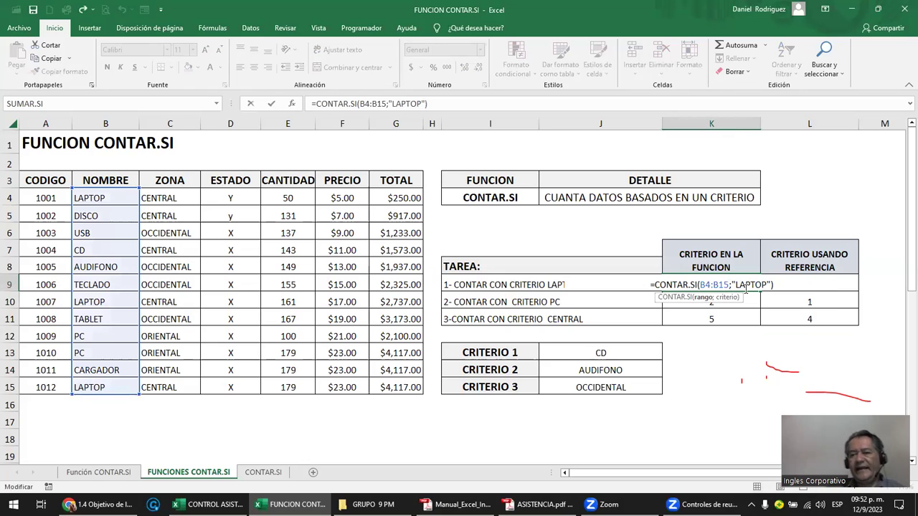
key(Escape)
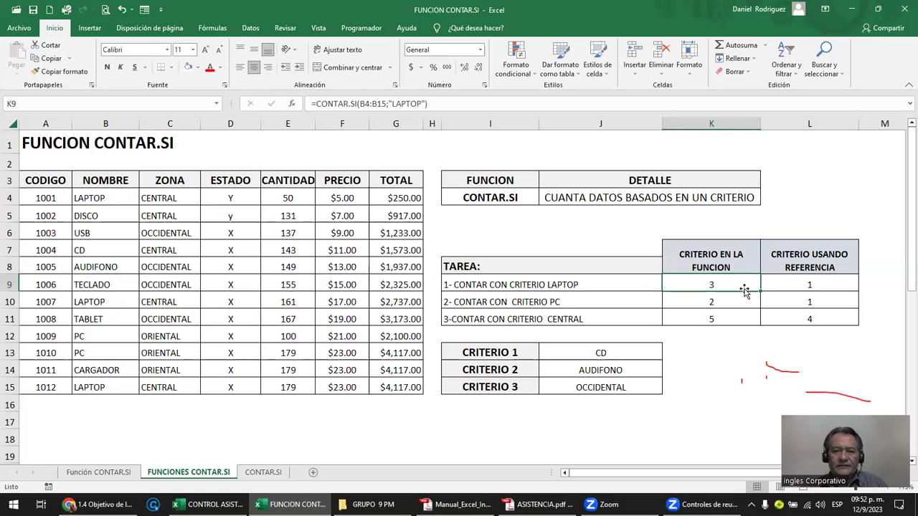
click(814, 285)
click(813, 302)
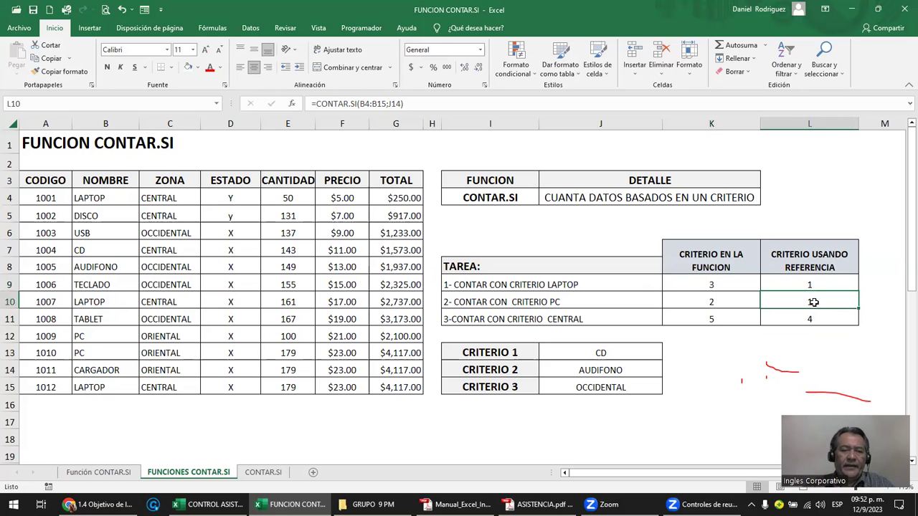
click(512, 424)
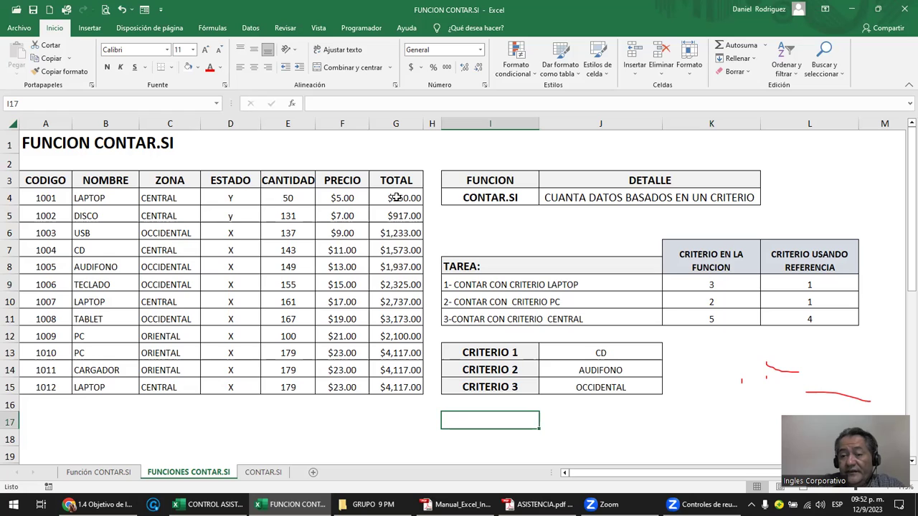
drag(400, 198, 407, 387)
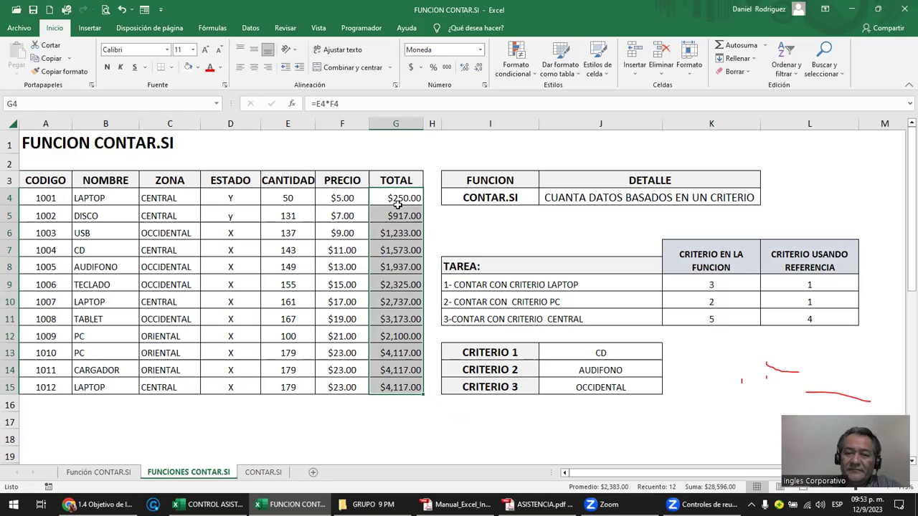
click(534, 427)
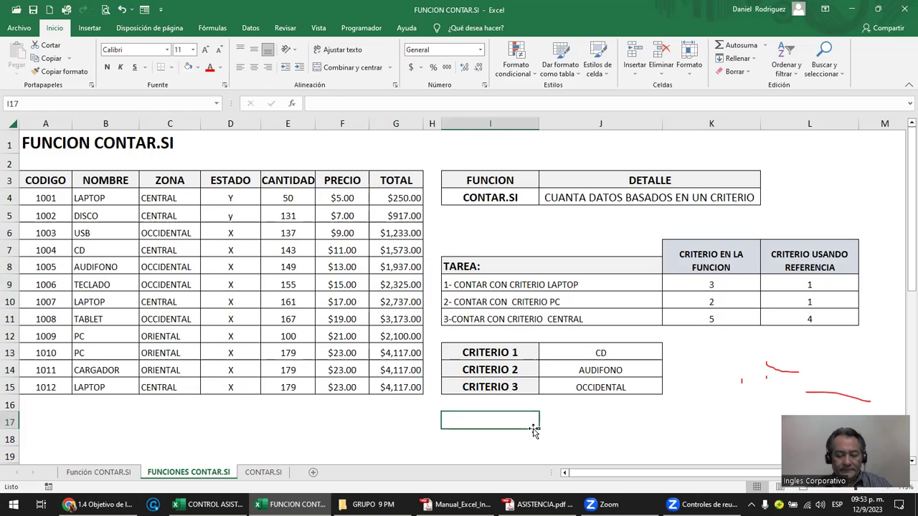
- Abandon the draft CONTAR.SI formula in I17 and review L9's =CONTAR.SI(B4:B15;J13)
text(=)
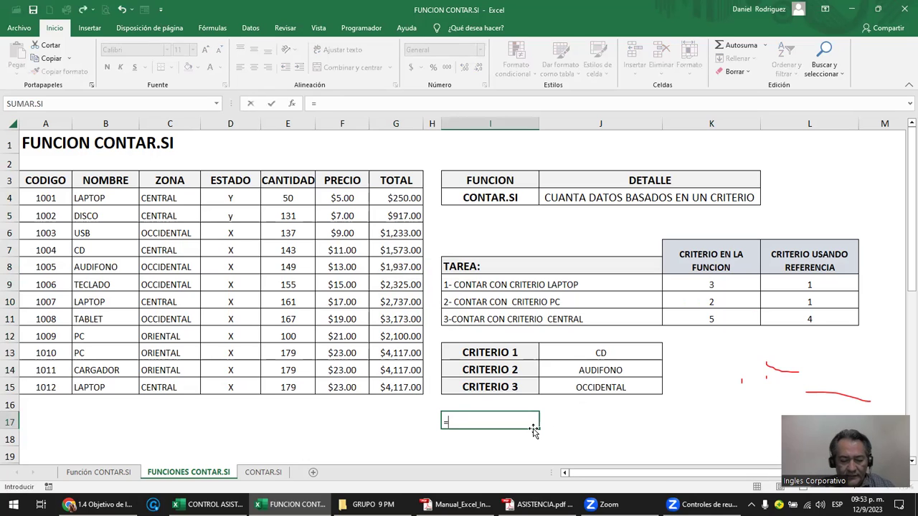
text(CONTAR)
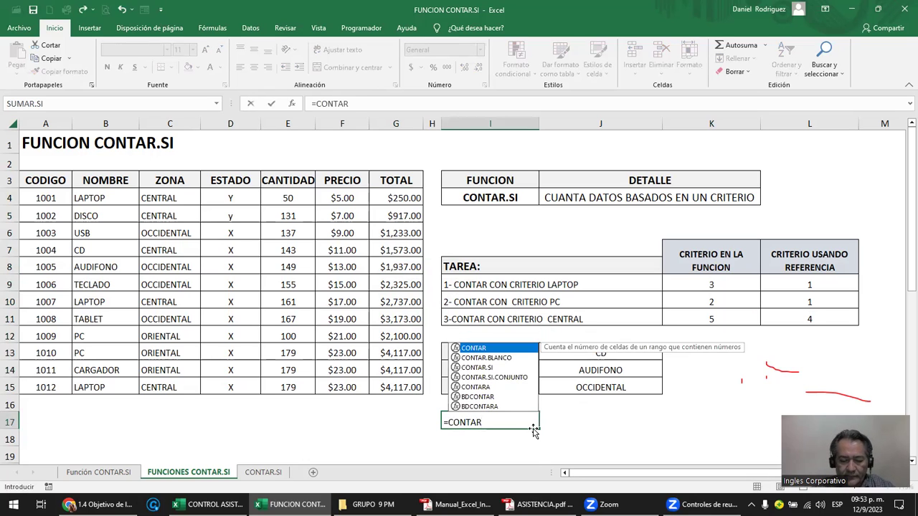
text(.SI()
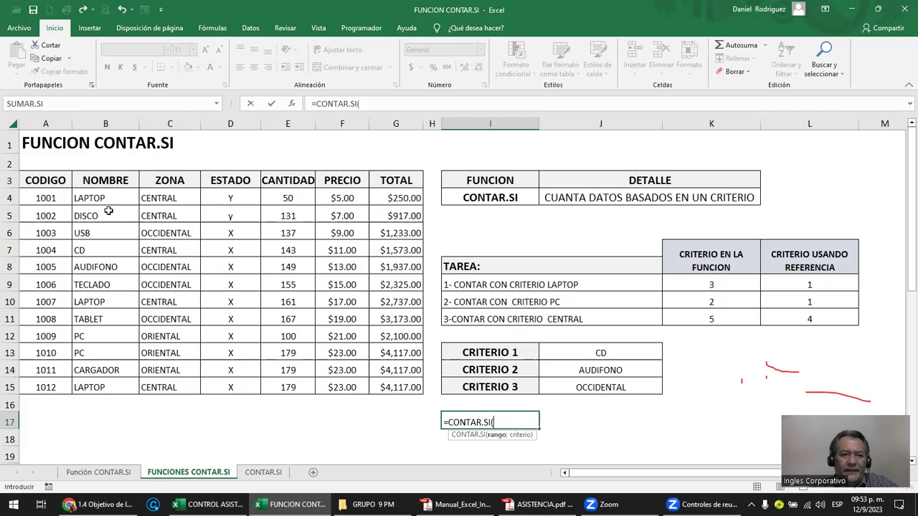
drag(95, 199, 133, 381)
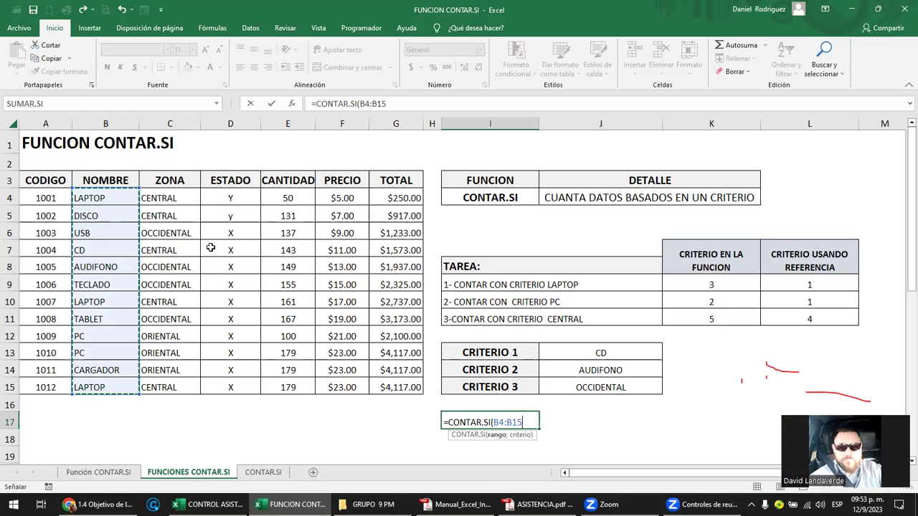
key(Escape)
double_click(813, 284)
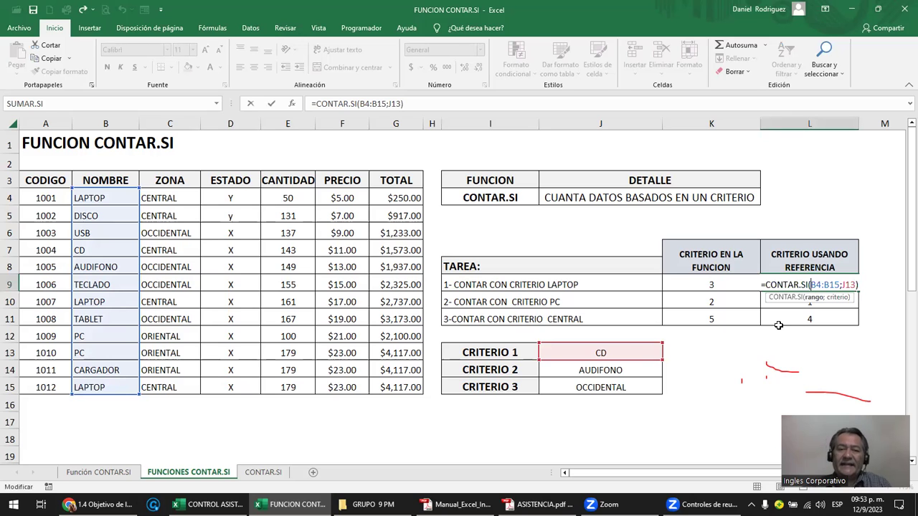
key(Escape)
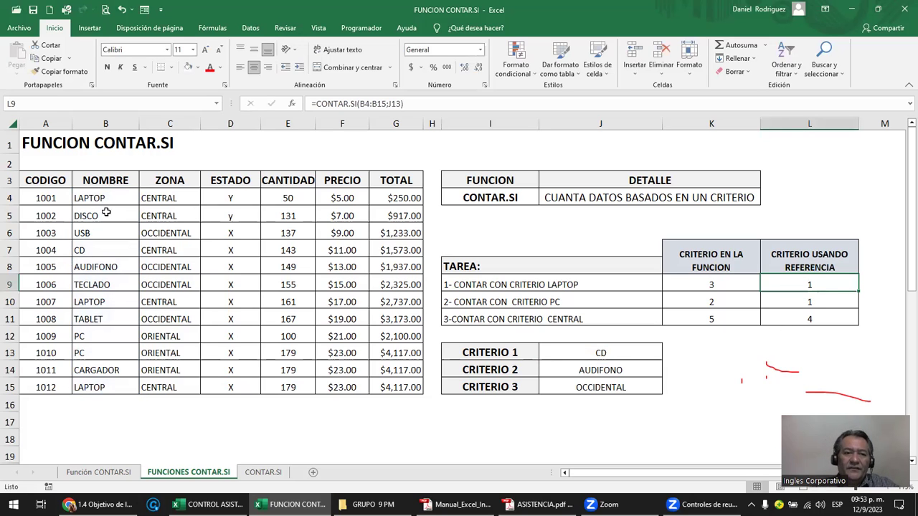
click(99, 233)
key(Delete)
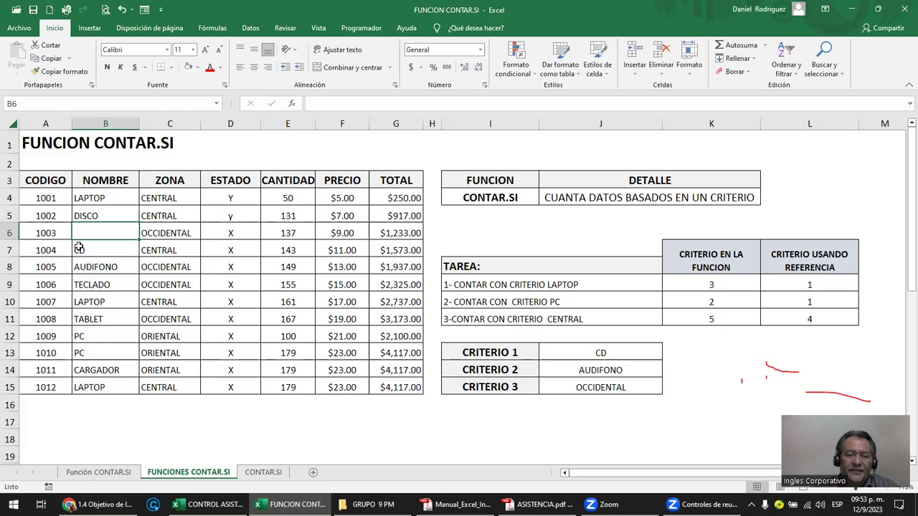
key(ctrl+z)
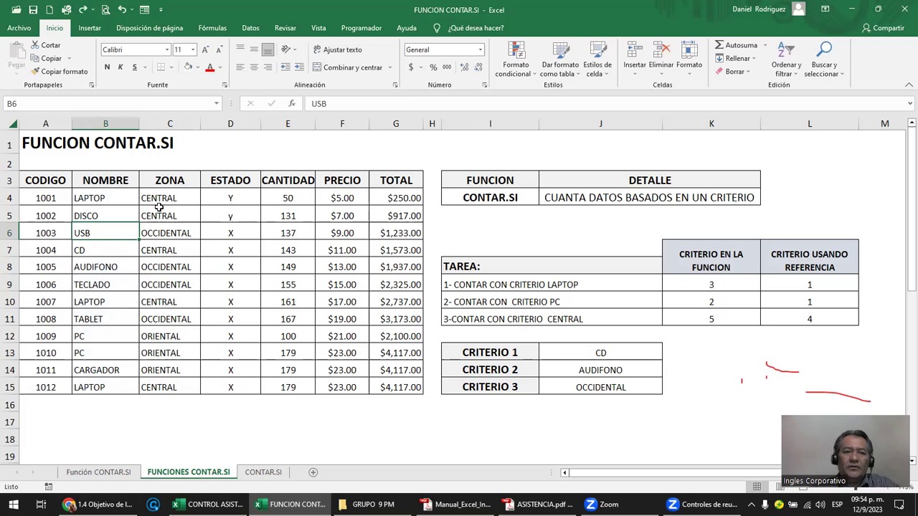
drag(393, 203, 400, 382)
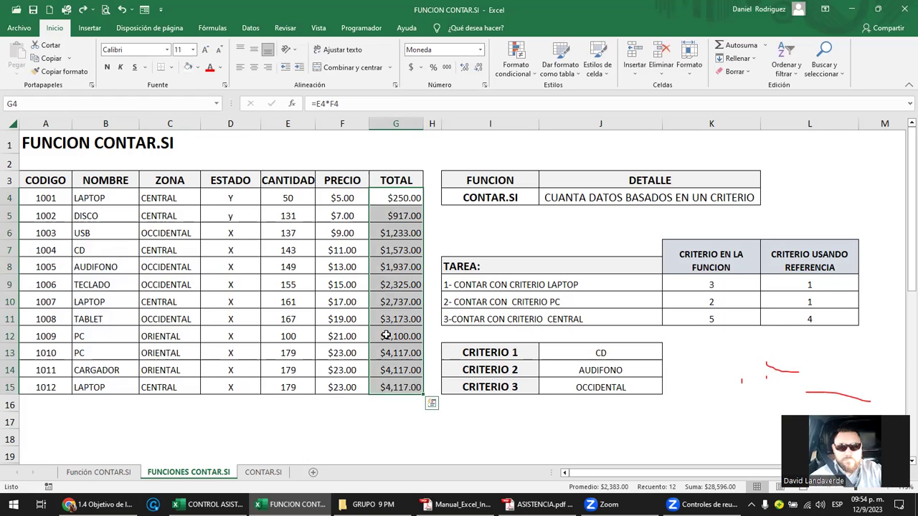
click(502, 428)
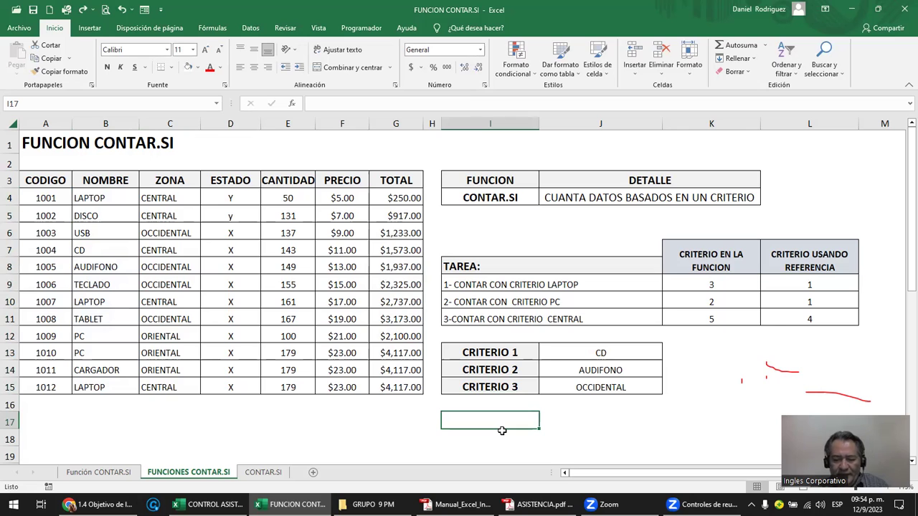
- Enter =CONTAR.SI(G4:G15;">0") in I17 to count the 12 positive TOTAL amounts
text(=CONTAR.SI)
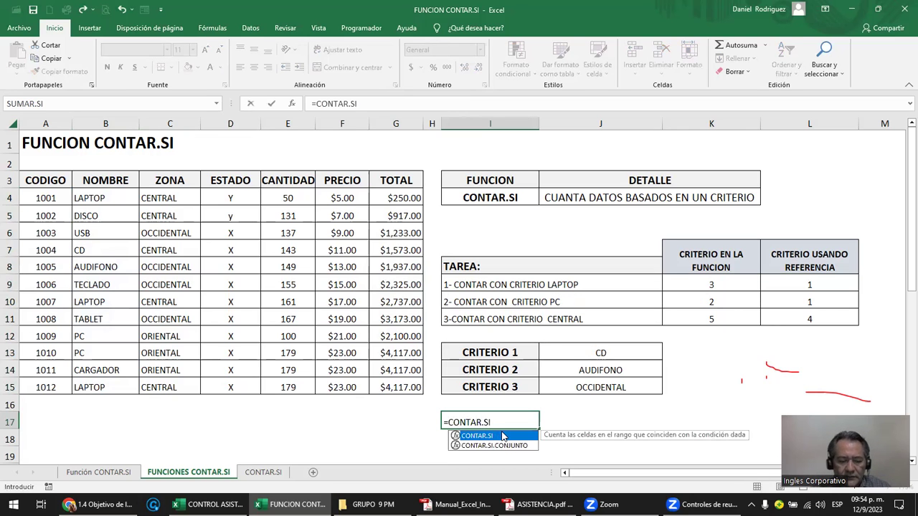
text(()
drag(400, 199, 403, 384)
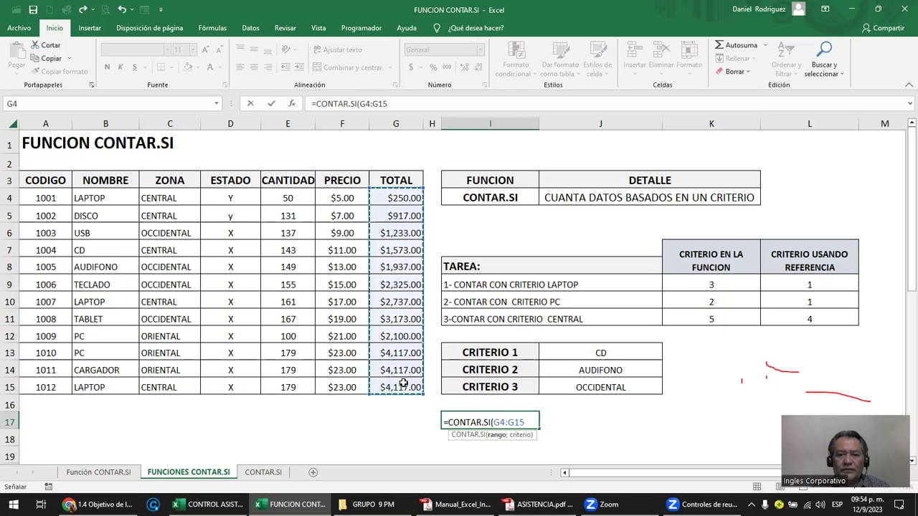
text(;)
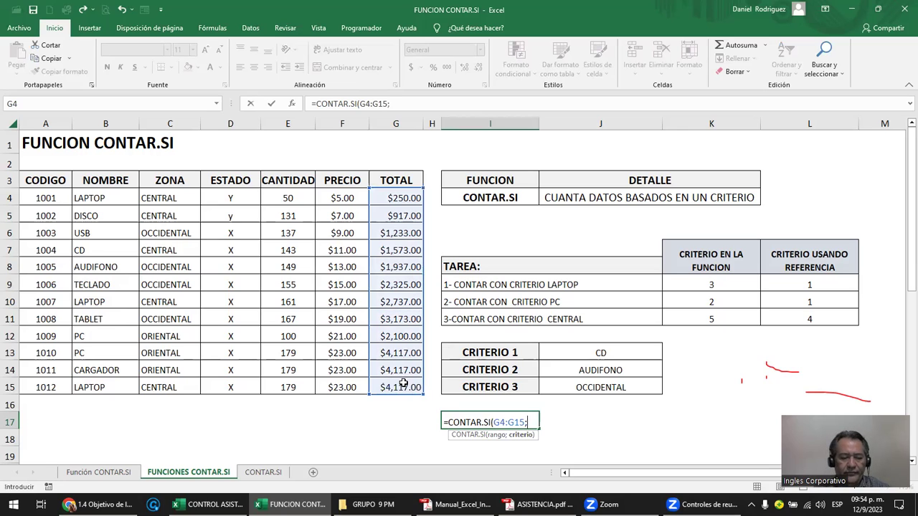
text(")
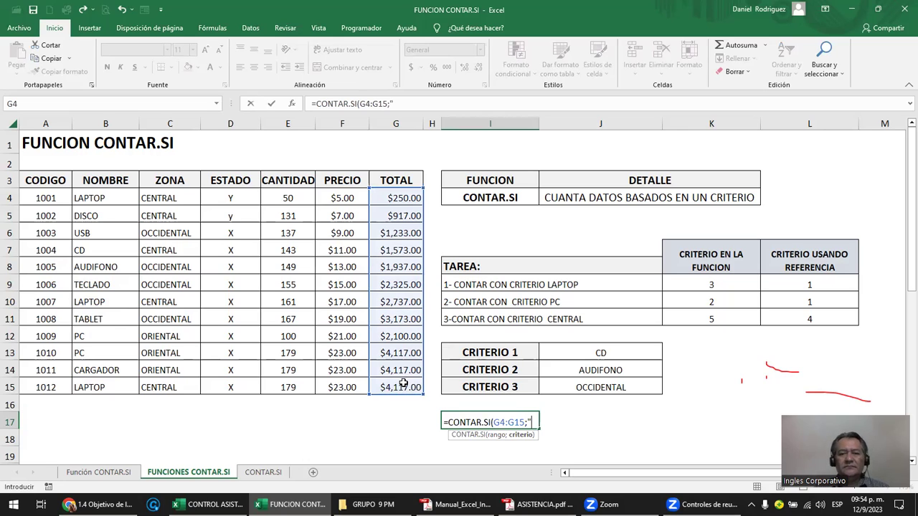
text(>0")
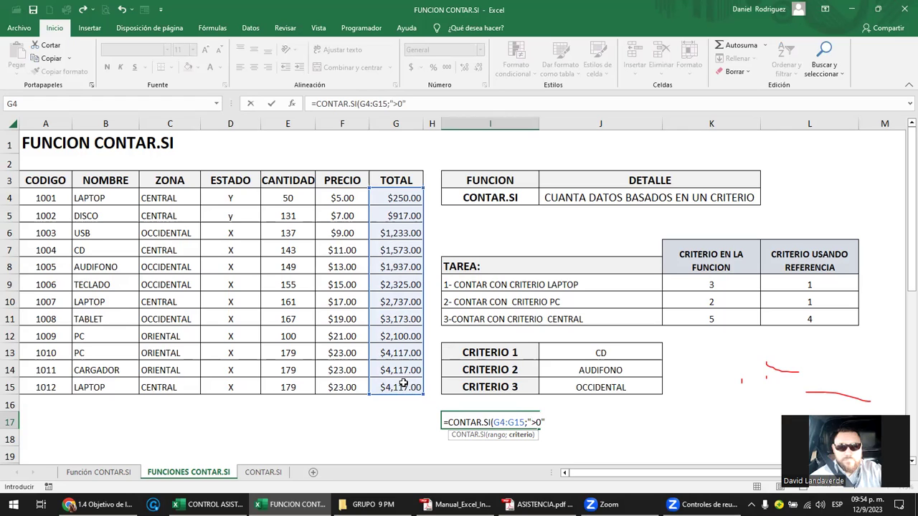
text())
key(ctrl+Return)
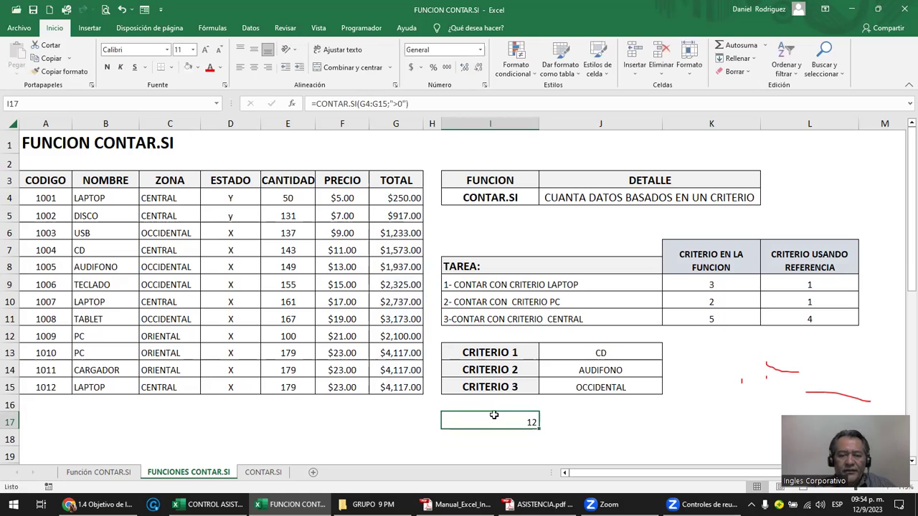
drag(393, 198, 414, 387)
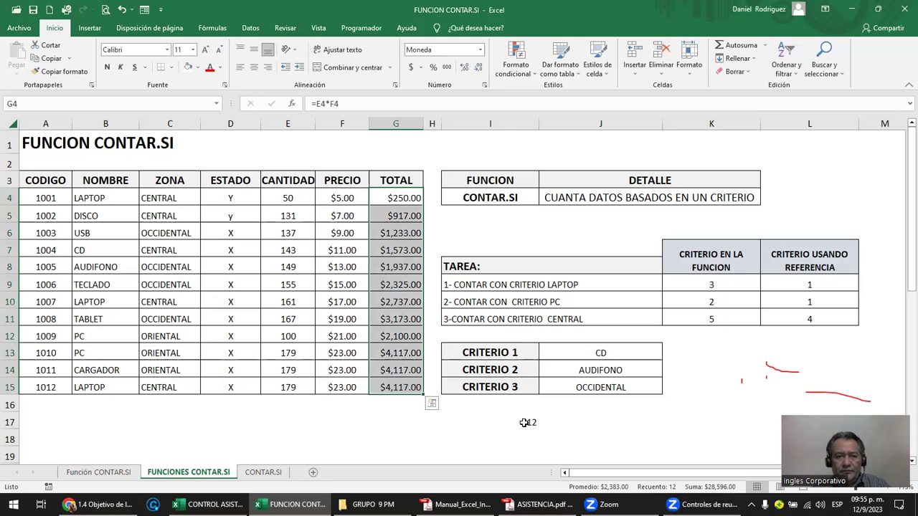
- Clear the product codes in A4:A15, then restore them with undo
click(36, 197)
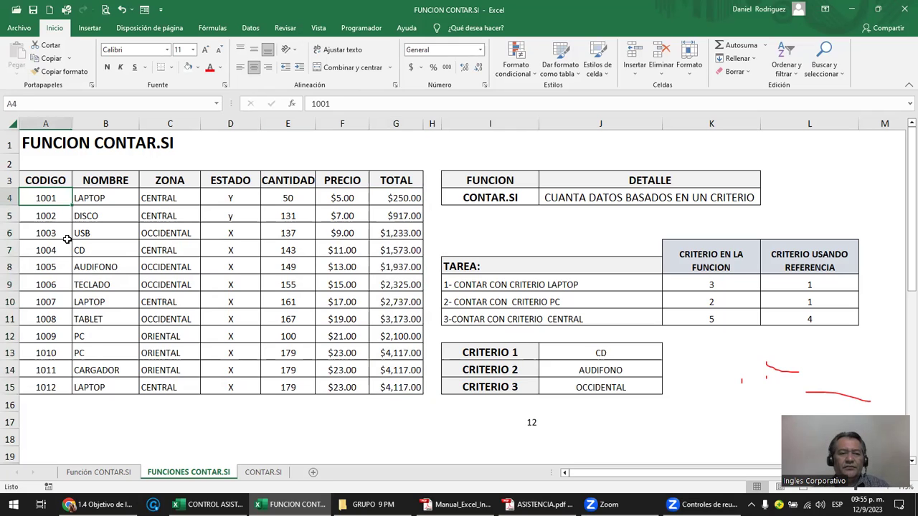
drag(50, 199, 51, 381)
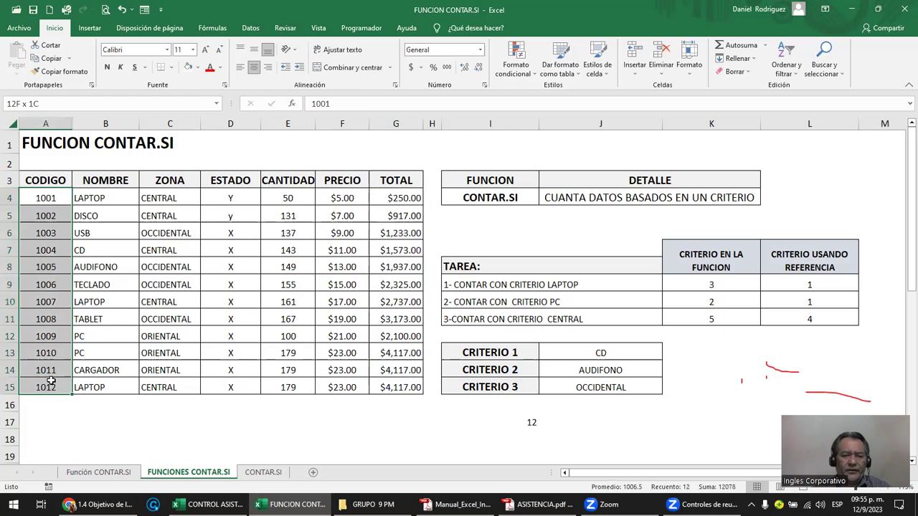
key(Delete)
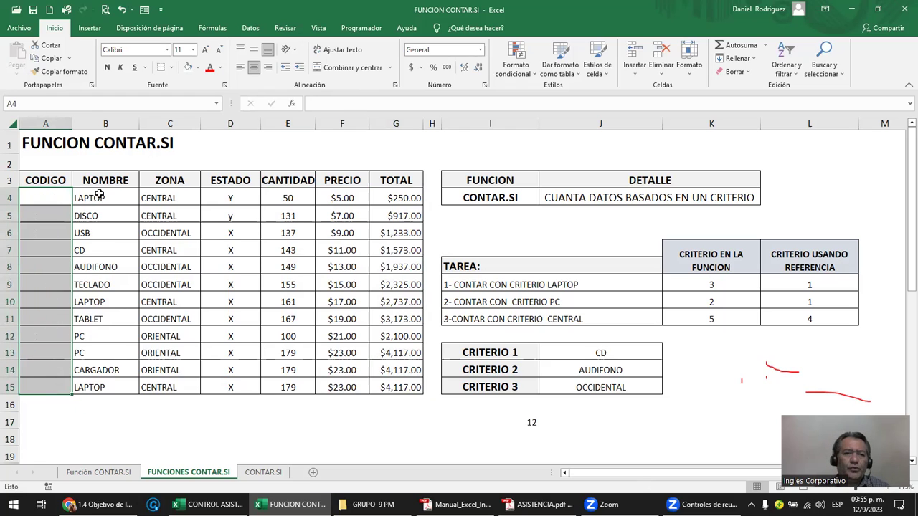
drag(100, 195, 120, 382)
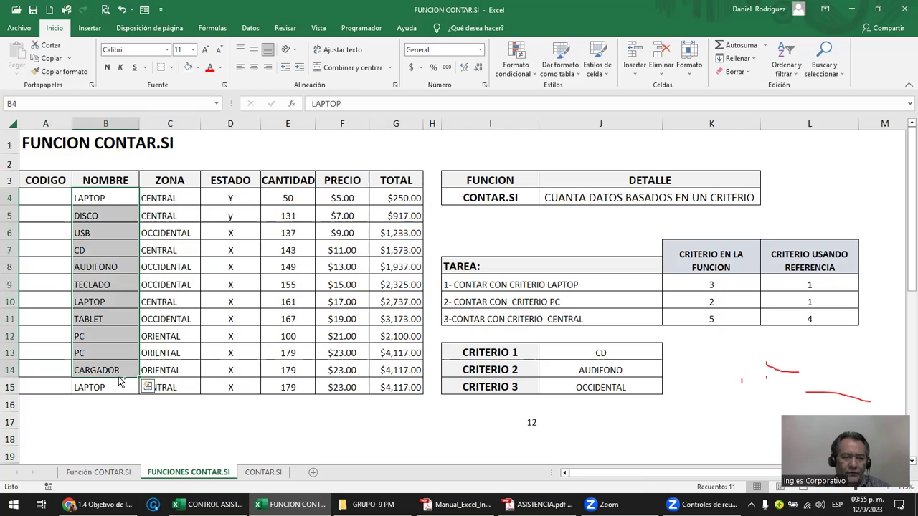
key(ctrl+z)
- Show the I17 count formula returning 12, then switch to the CONTAR.SI sheet
double_click(531, 422)
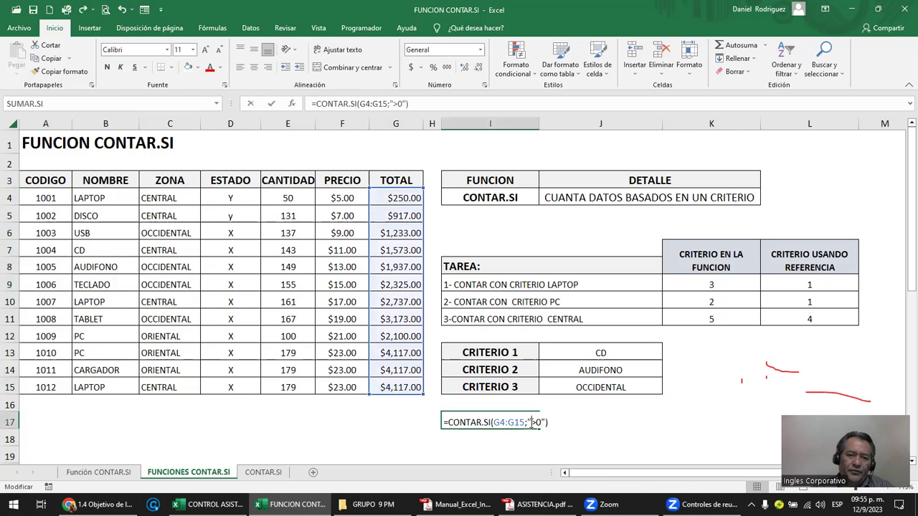
mouse_move(537, 504)
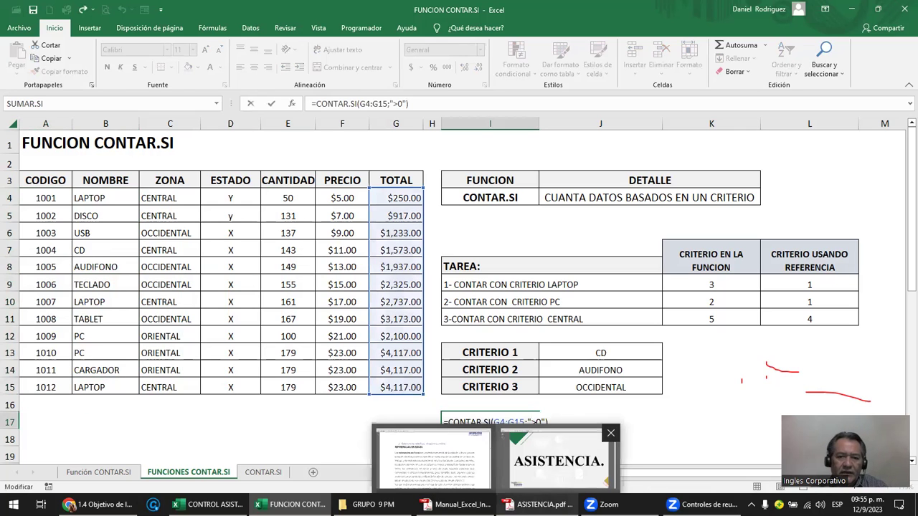
key(Escape)
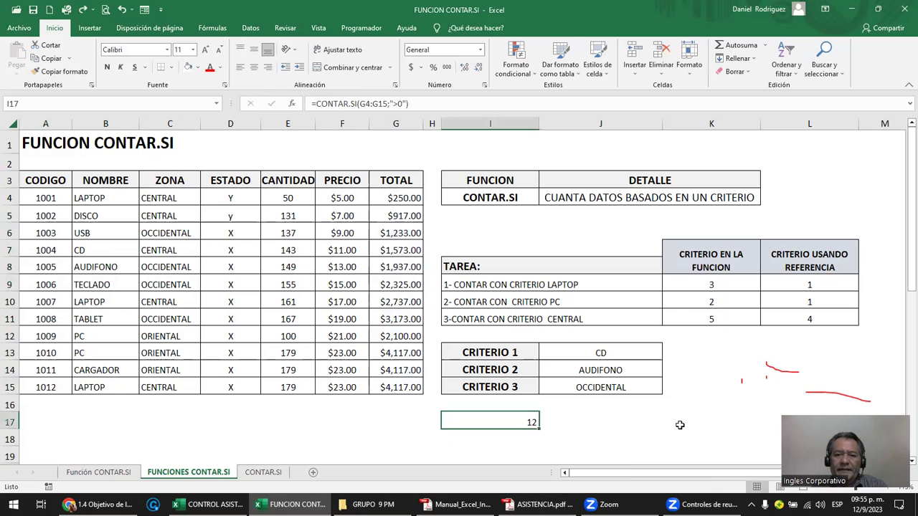
double_click(523, 420)
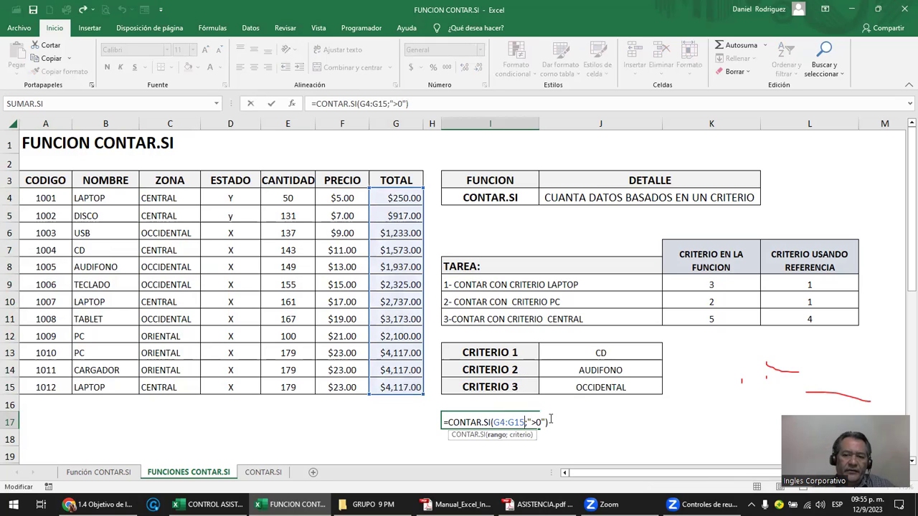
click(613, 432)
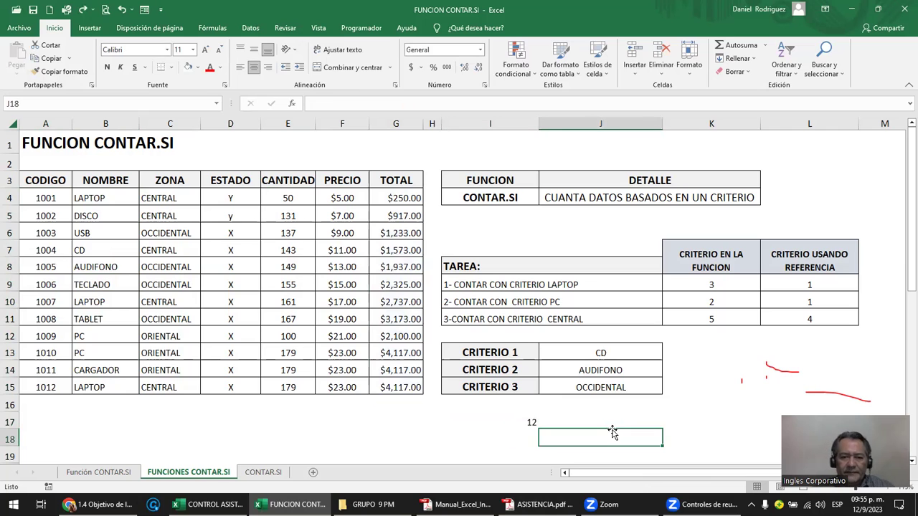
click(265, 473)
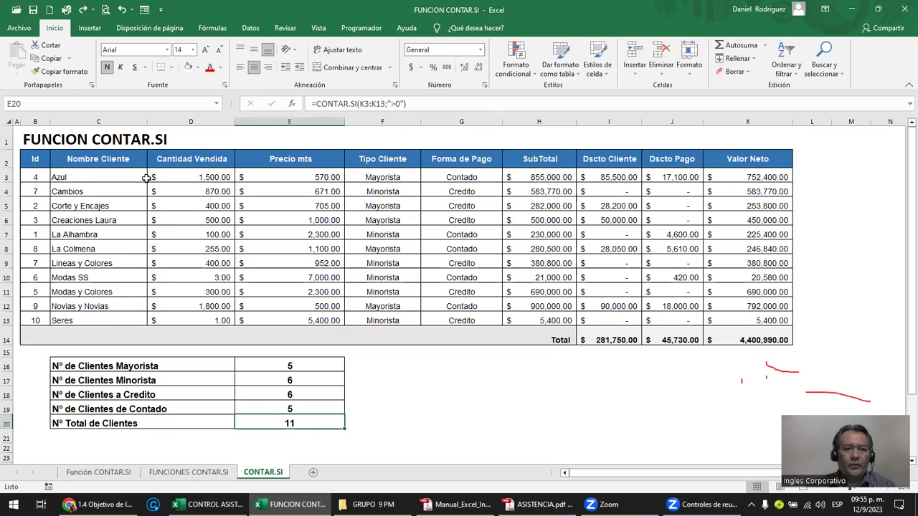
click(40, 161)
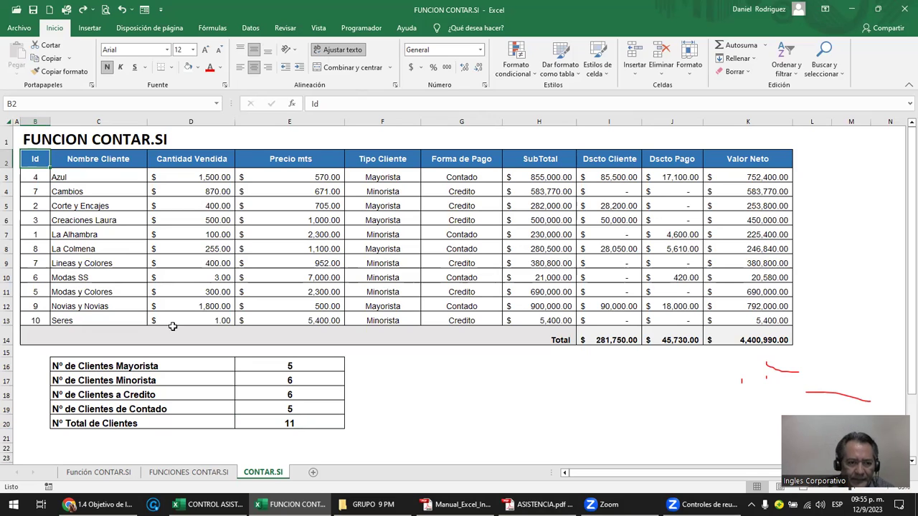
drag(136, 368, 305, 423)
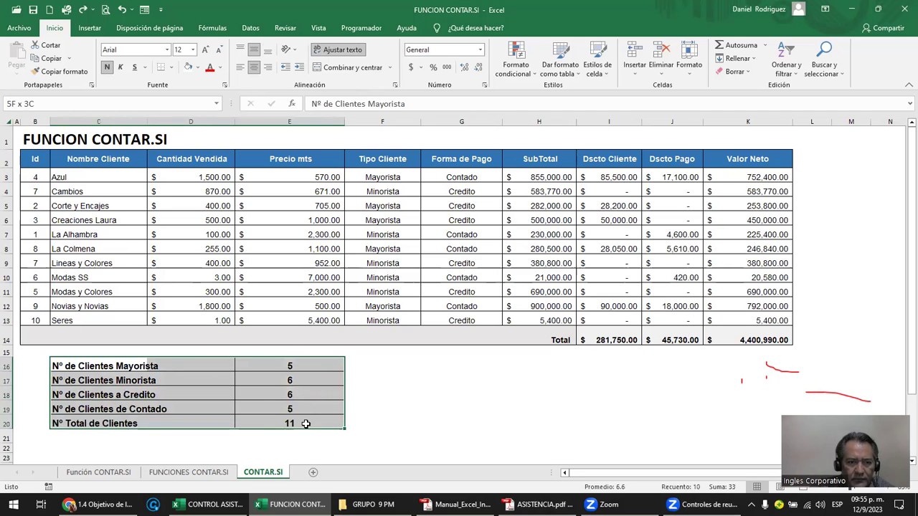
ctrl+scroll(304, 426, up, 1)
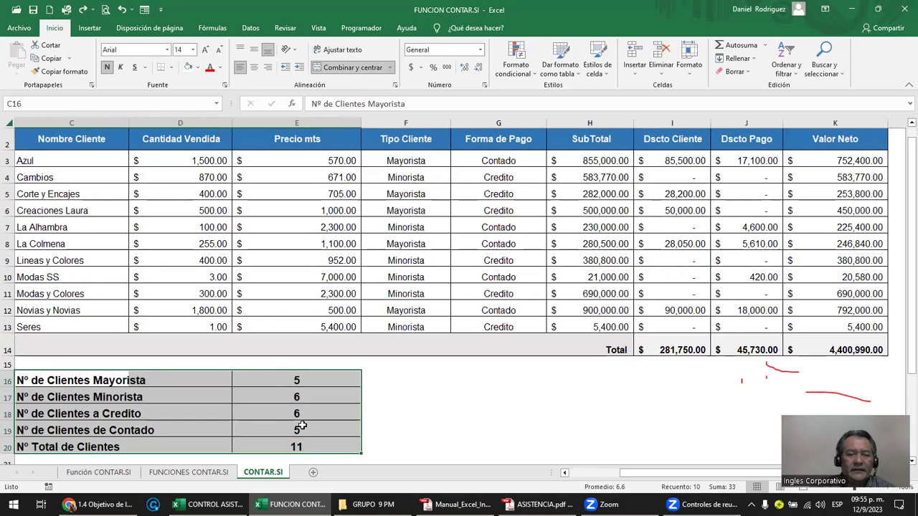
click(415, 391)
key(Left)
key(Left)
key(Left)
key(Left)
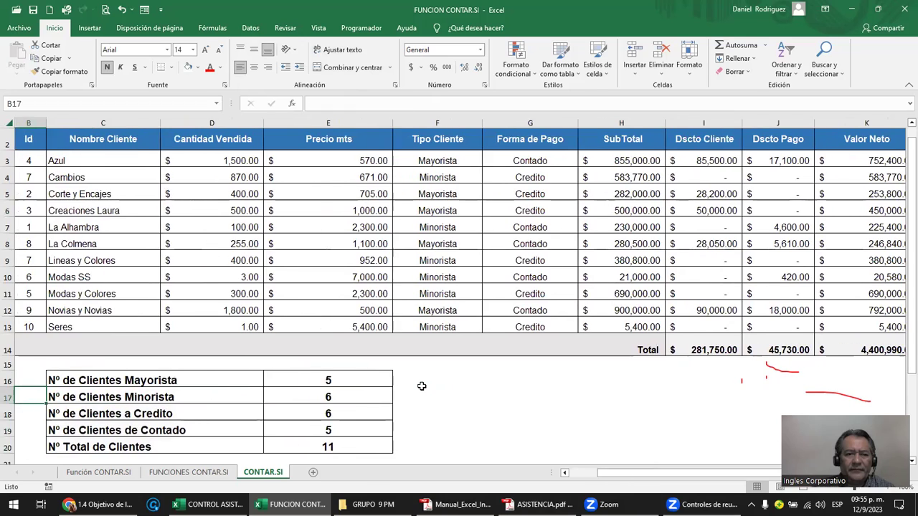
click(171, 379)
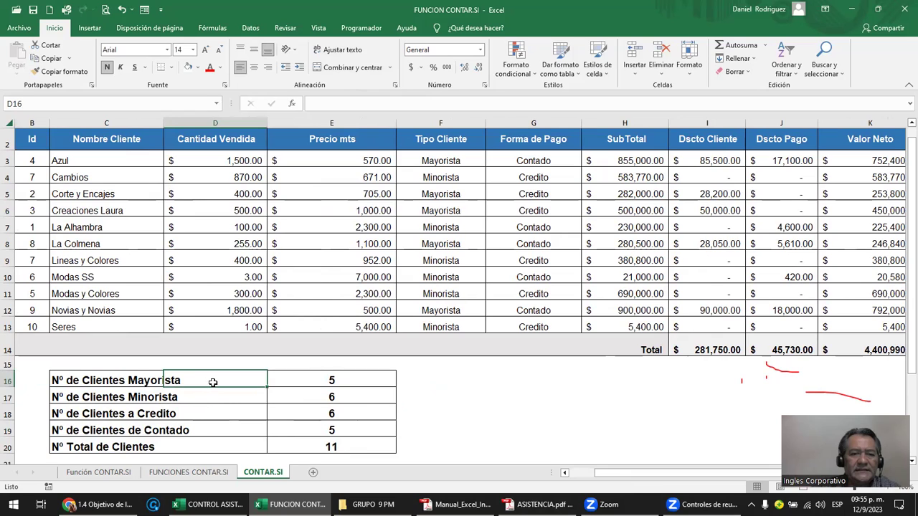
click(298, 381)
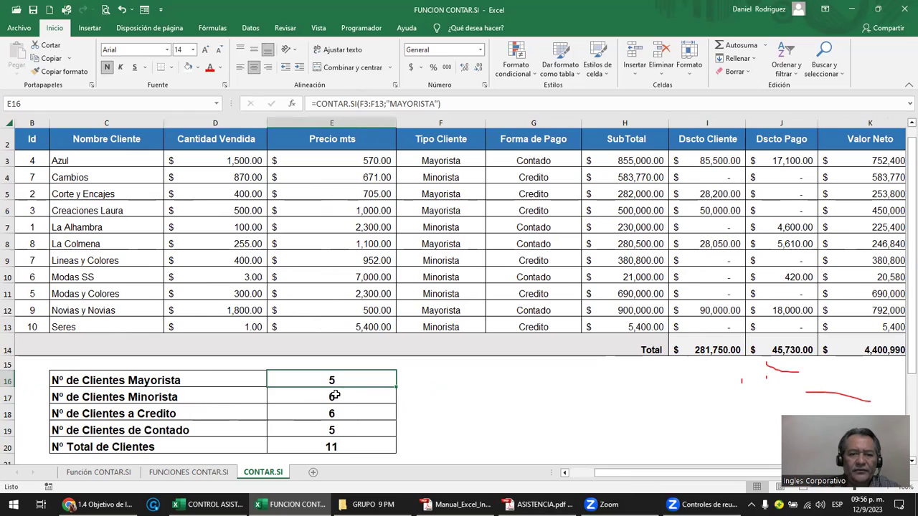
drag(335, 385, 348, 444)
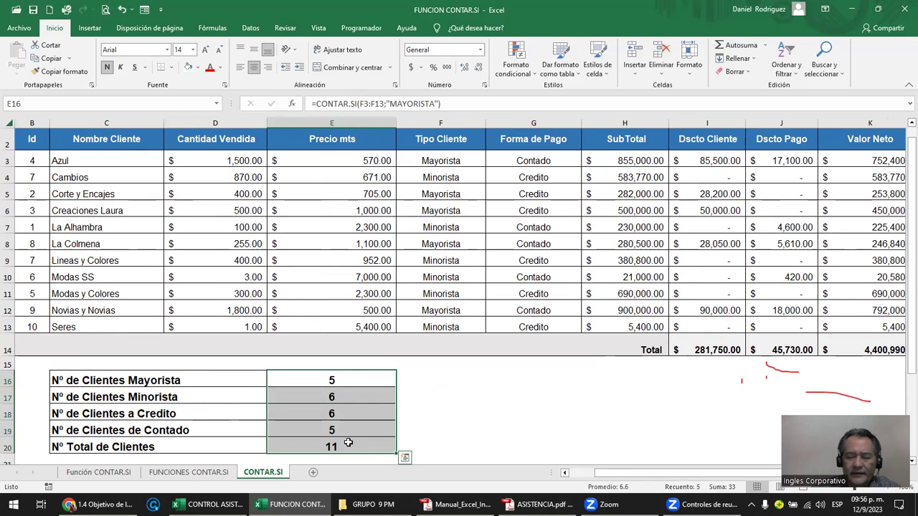
key(Delete)
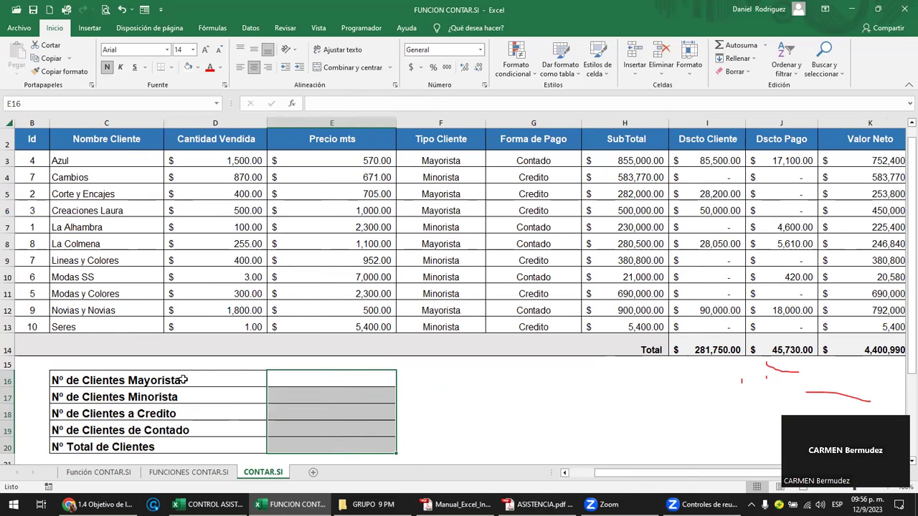
click(183, 380)
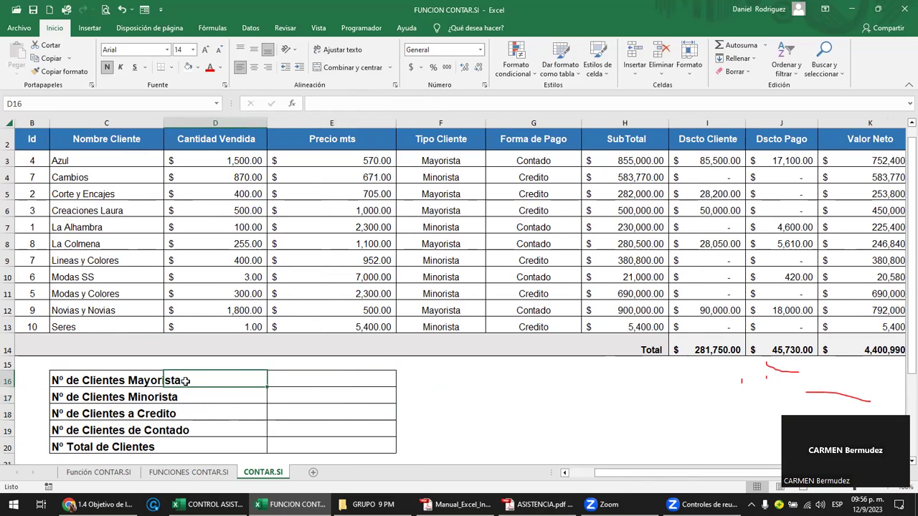
click(102, 144)
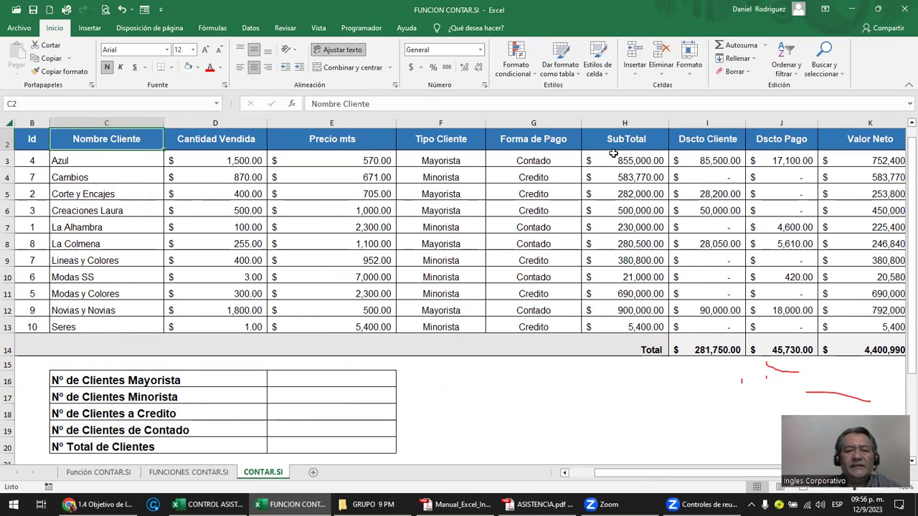
click(133, 381)
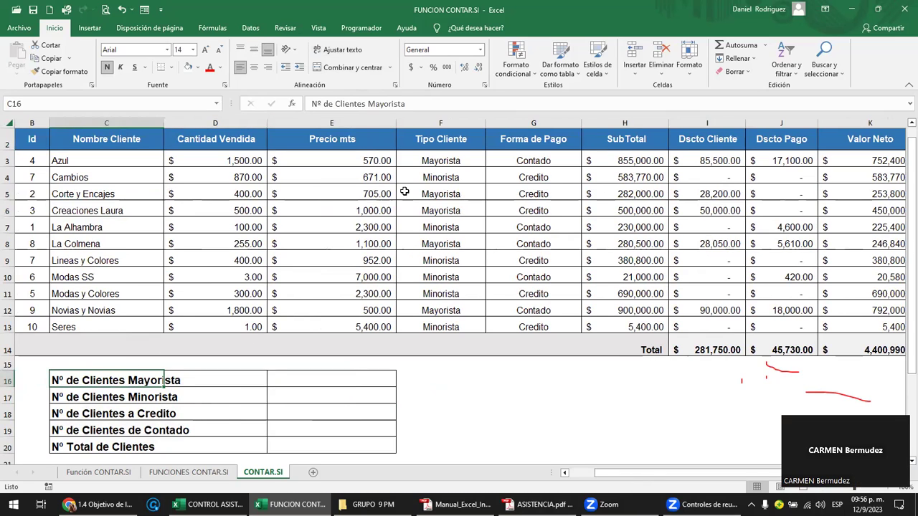
click(446, 139)
drag(441, 162, 458, 324)
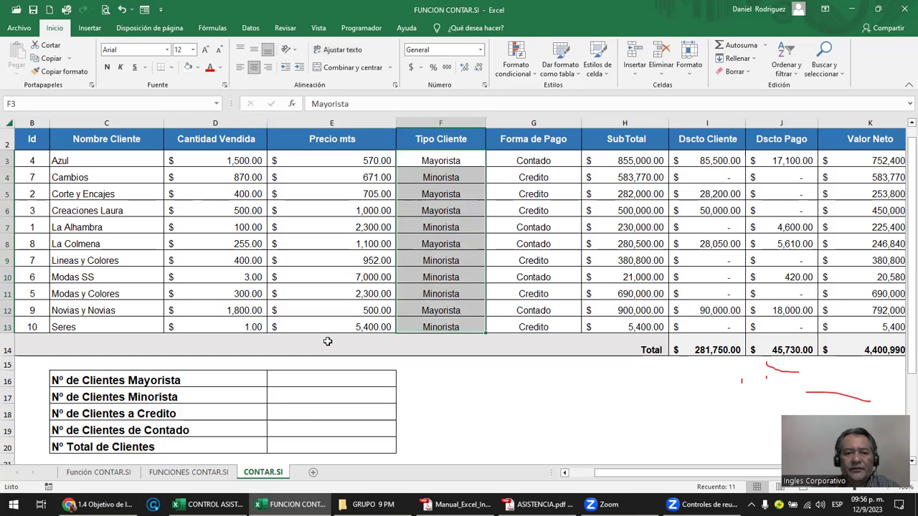
click(287, 380)
mouse_move(440, 139)
mouse_down()
mouse_move(452, 192)
mouse_move(445, 326)
mouse_up()
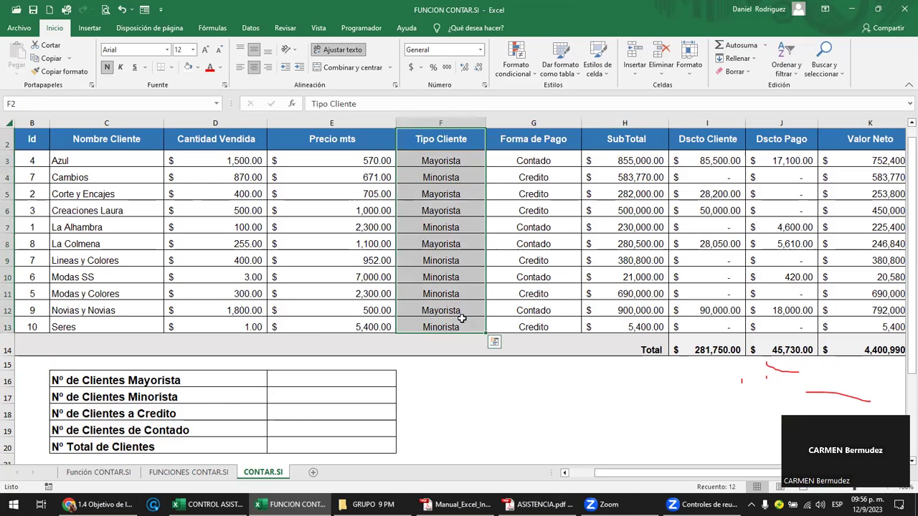
- Enter =CONTAR.SI(F3:F13;"MAYORISTA") in E16, fixing the MARORISTA typo, to count 5 Mayorista clients
click(293, 378)
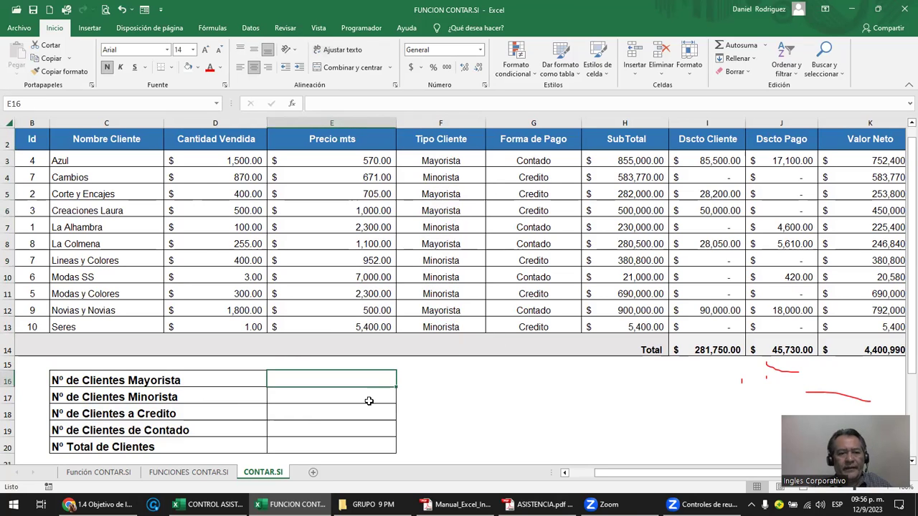
text(=CONTAR.)
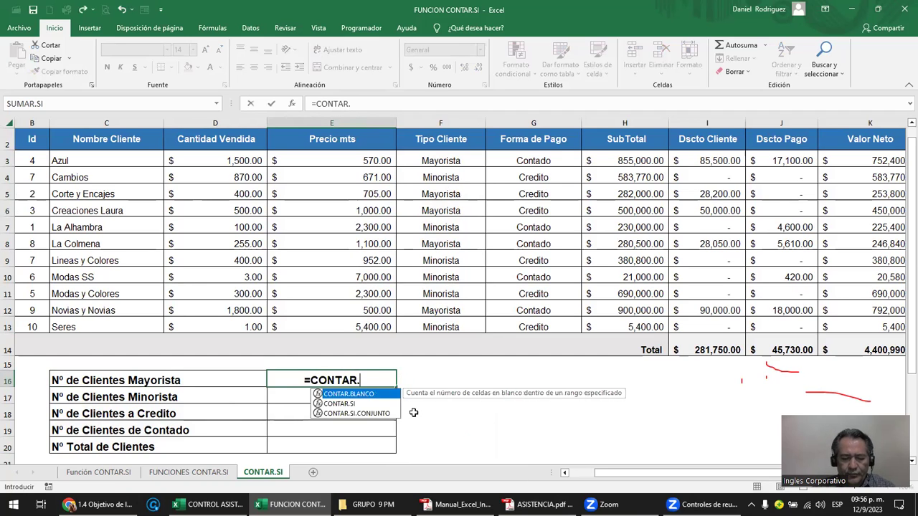
text(CI)
key(BackSpace)
key(BackSpace)
text(S)
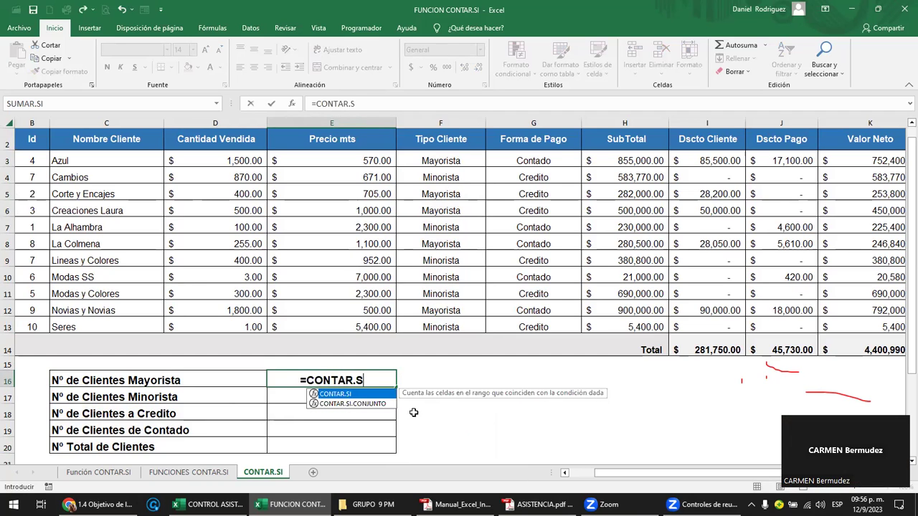
text(I()
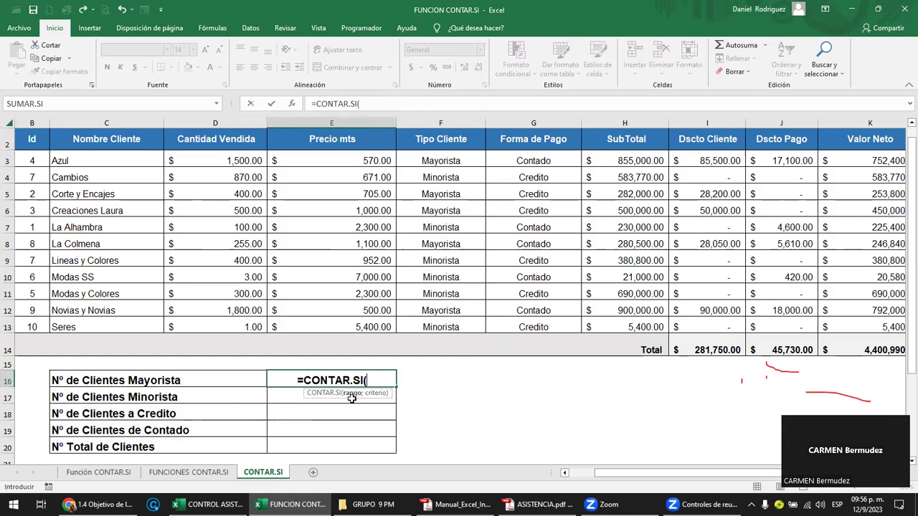
drag(450, 157, 465, 324)
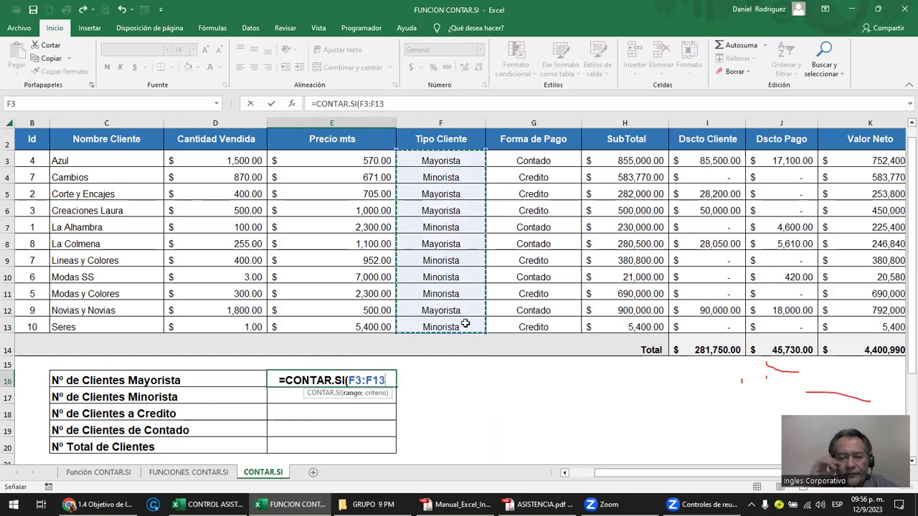
text(;)
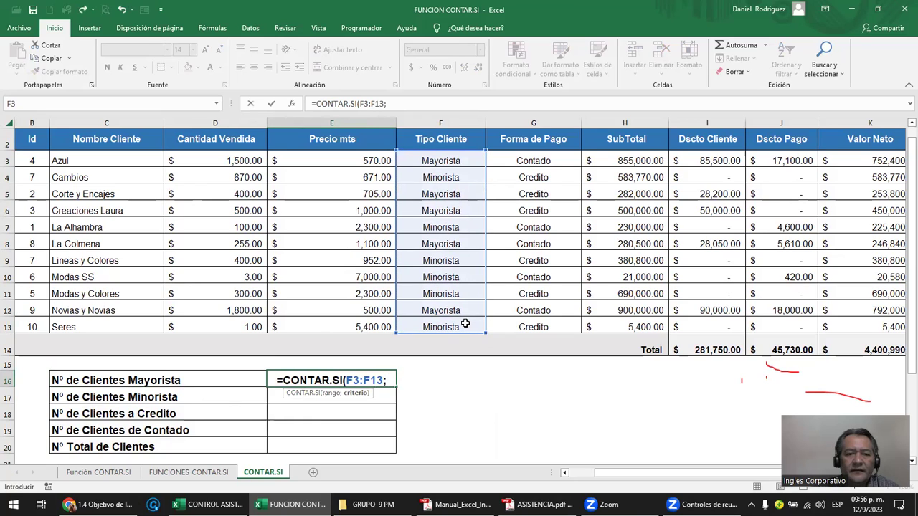
text("MARORISTA")
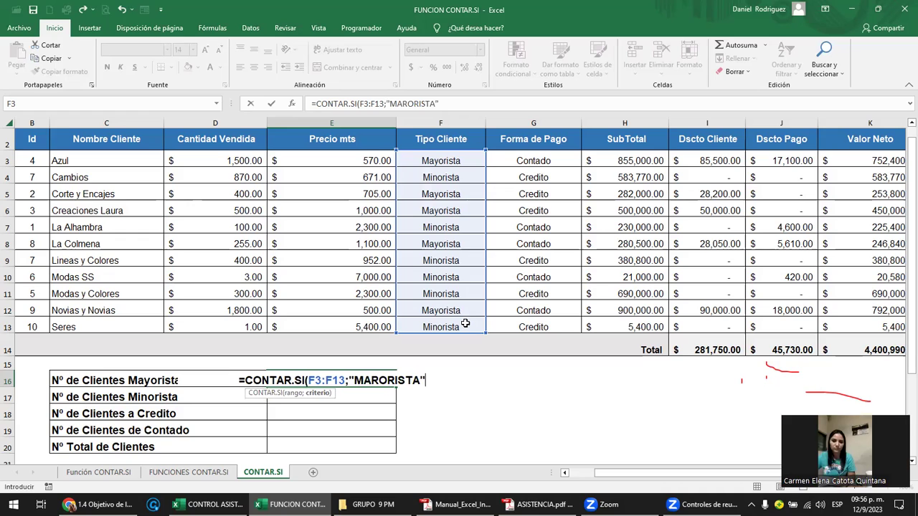
text())
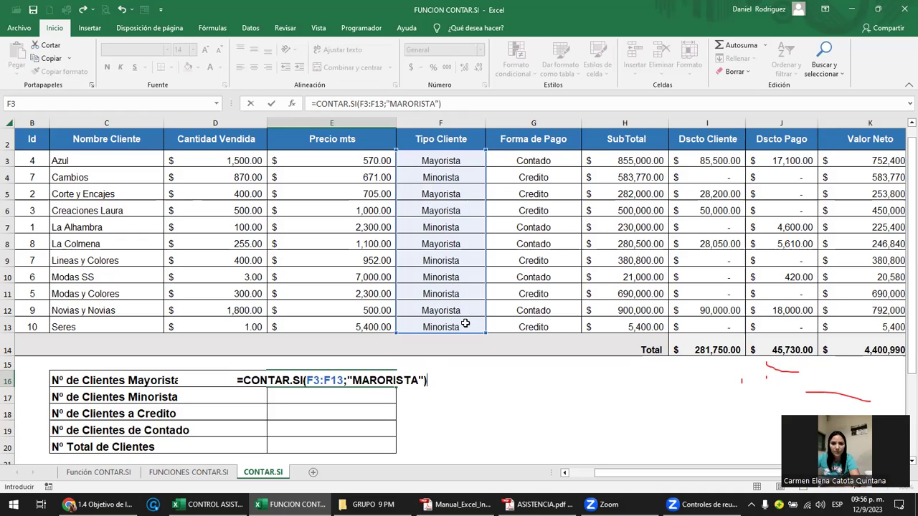
click(370, 380)
key(Delete)
text(Y)
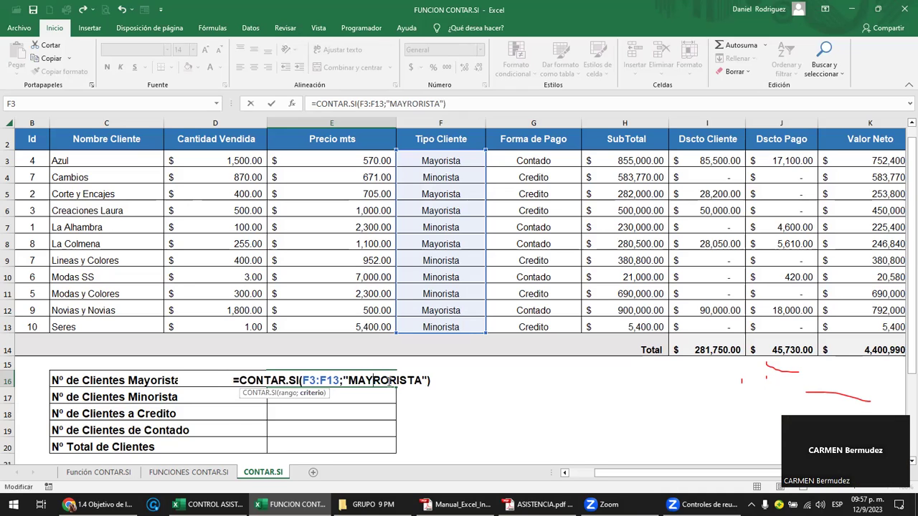
key(Return)
click(387, 382)
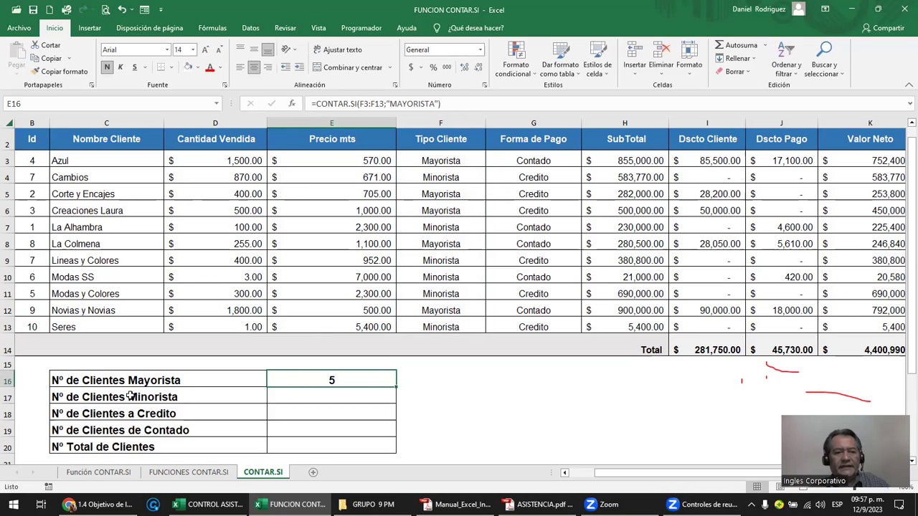
- Enter =CONTAR.SI(F3:F13;"MINORISTA") in E17 to count the 6 Minorista clients
click(338, 397)
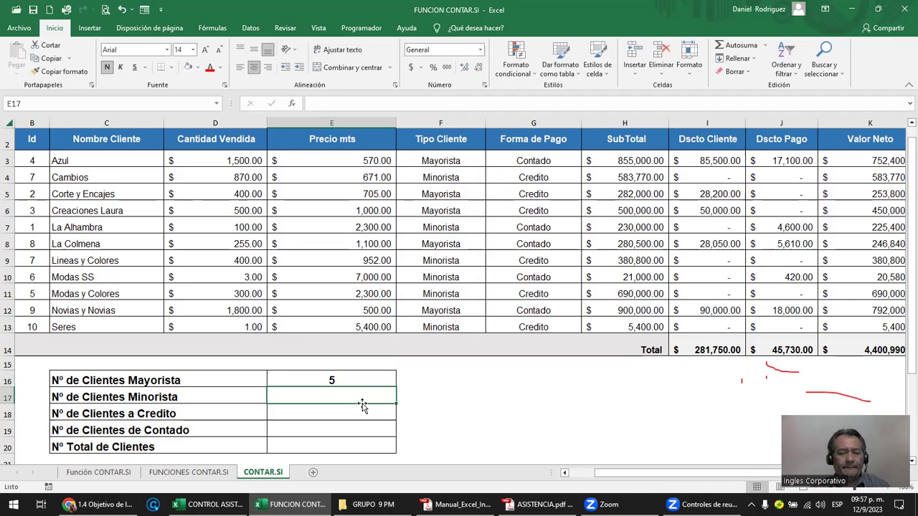
text(=)
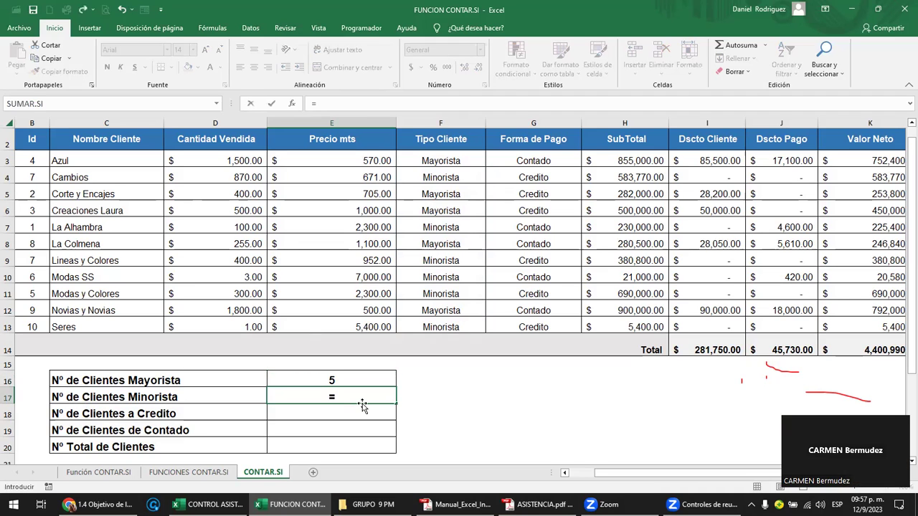
text(CONTAR.SI)
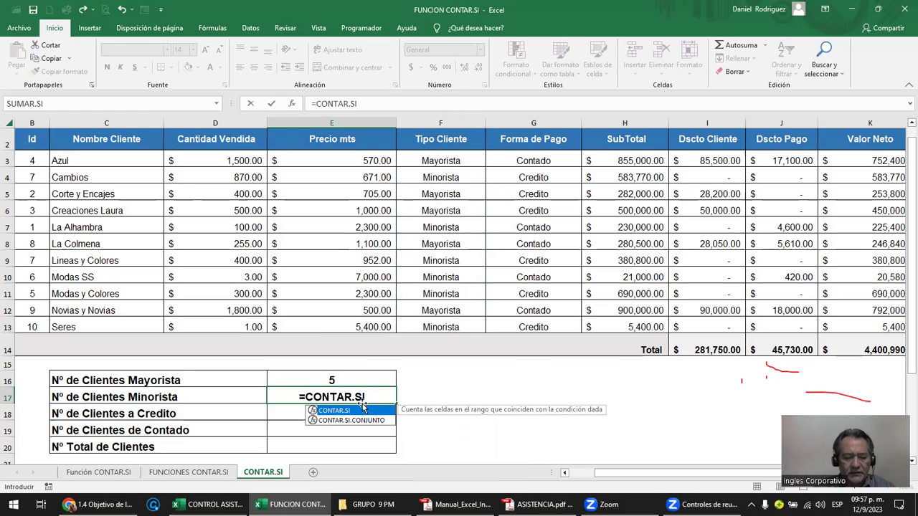
text(()
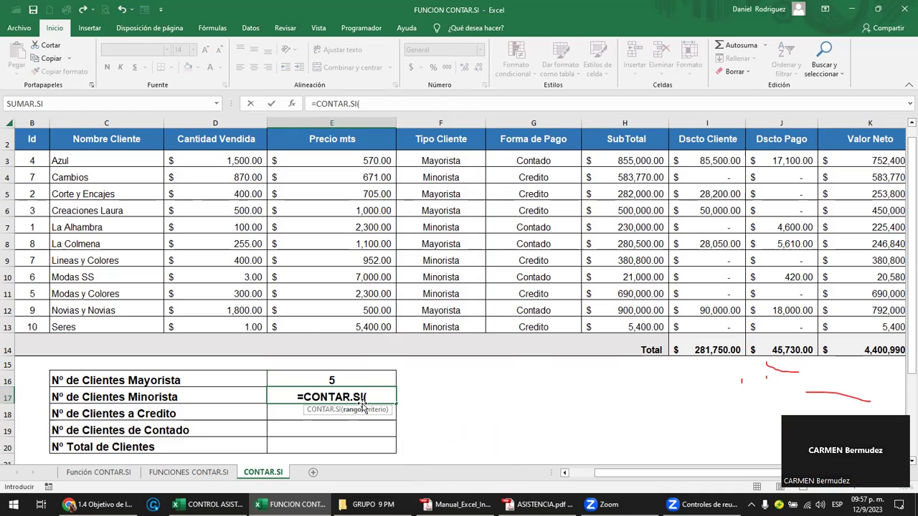
click(446, 157)
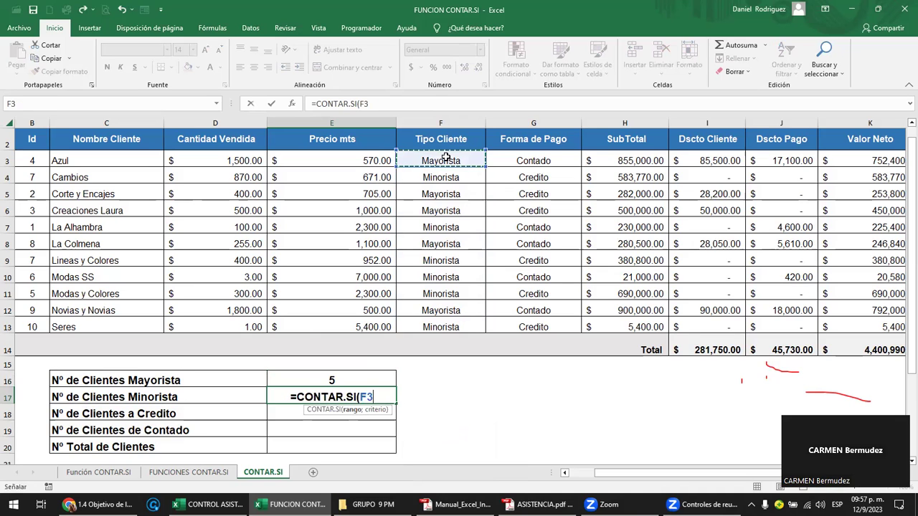
drag(445, 157, 462, 323)
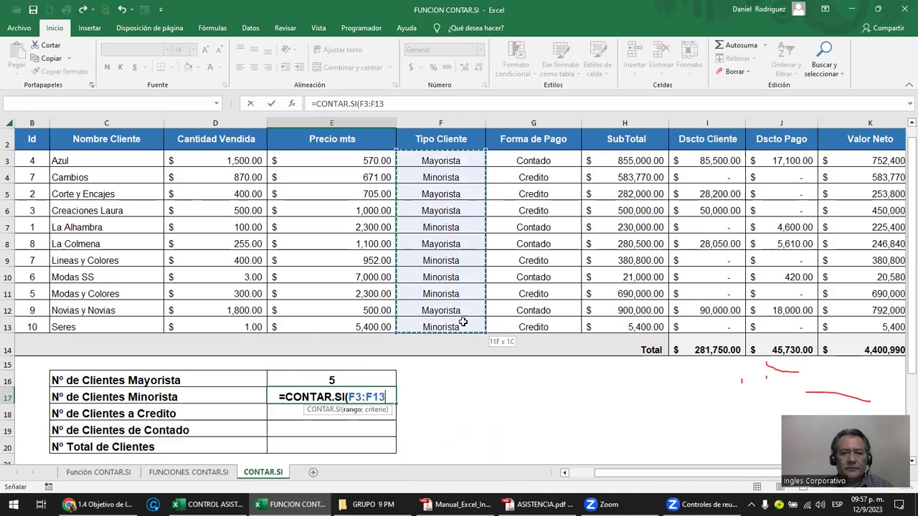
text(;)
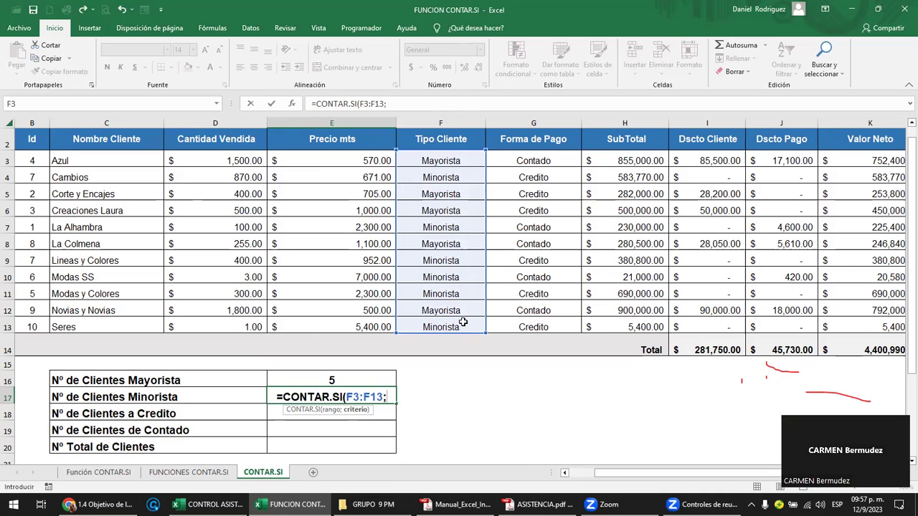
text("MINORISTA)
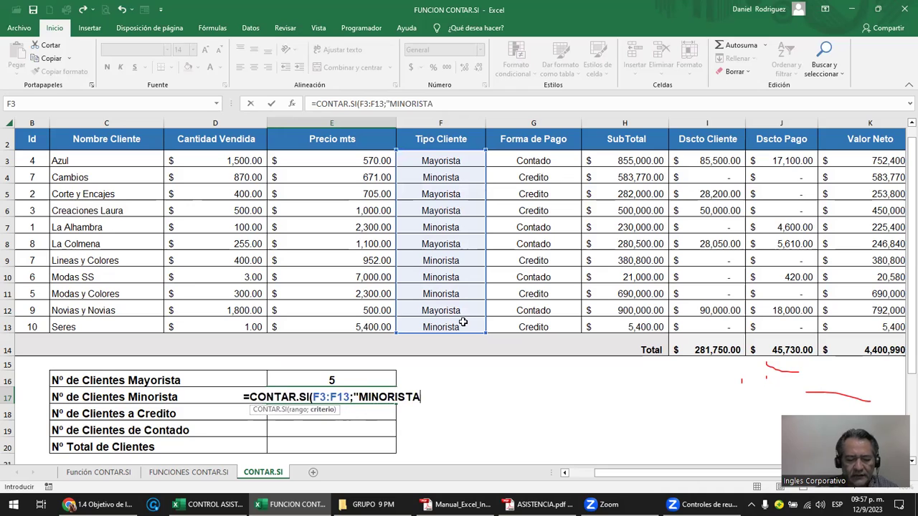
text("))
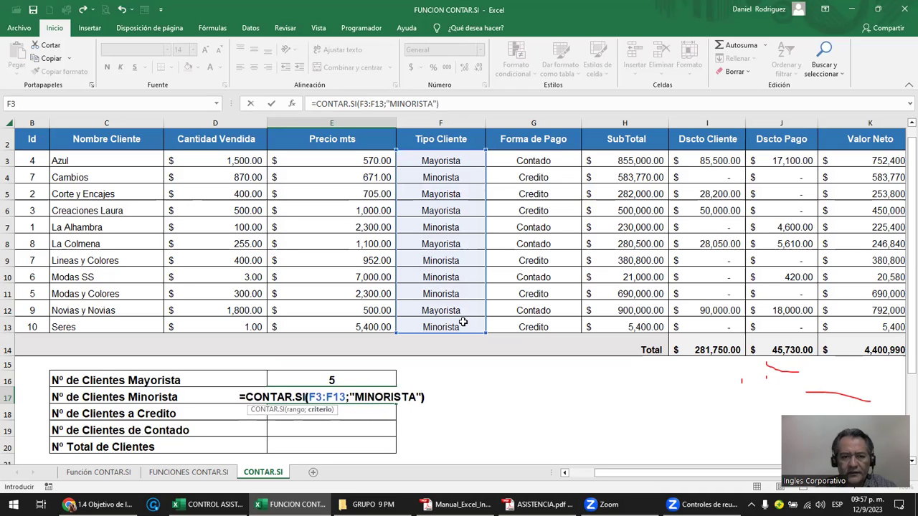
key(ctrl+Return)
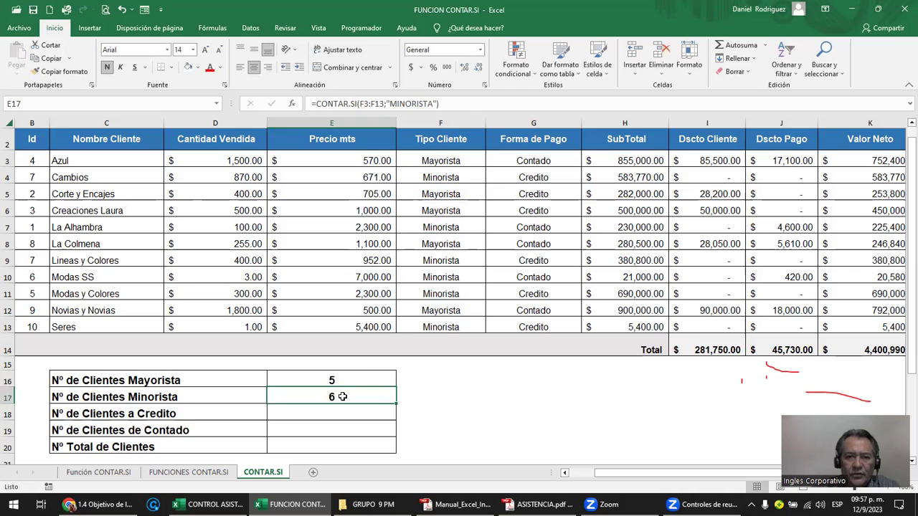
drag(439, 160, 437, 327)
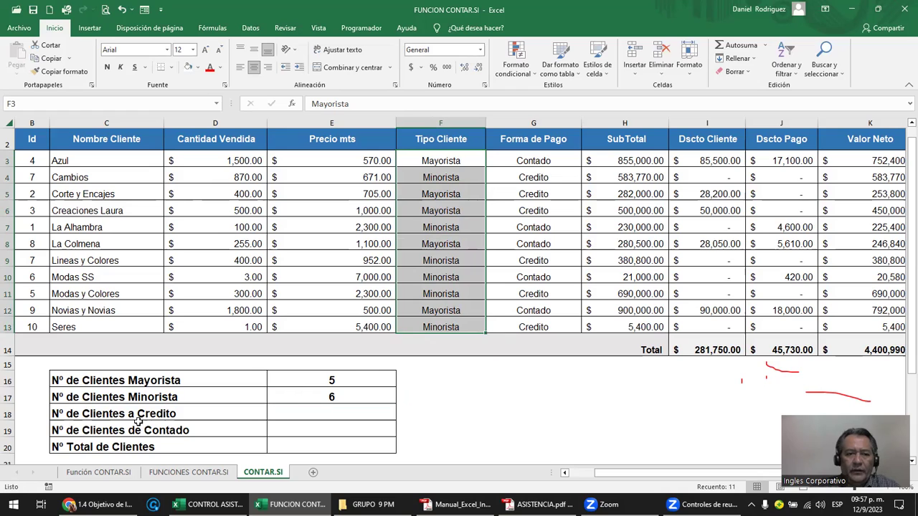
drag(136, 422, 107, 425)
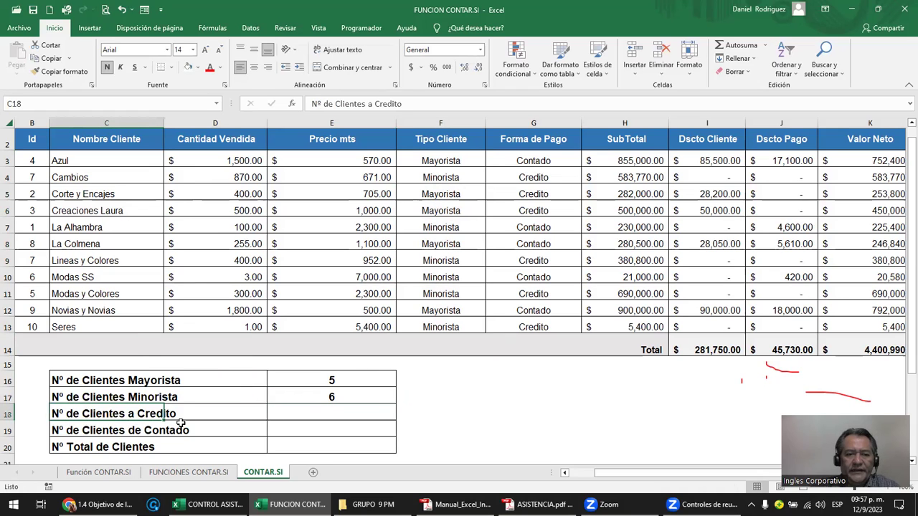
click(321, 412)
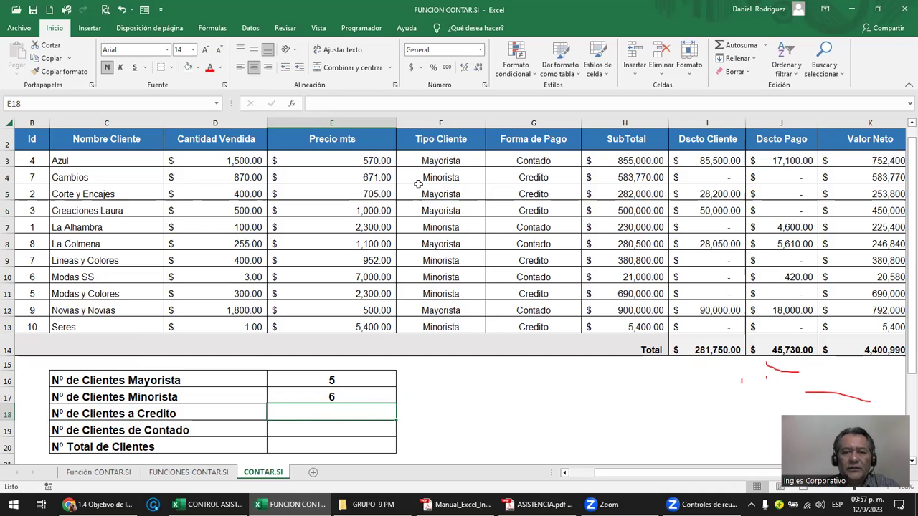
click(532, 140)
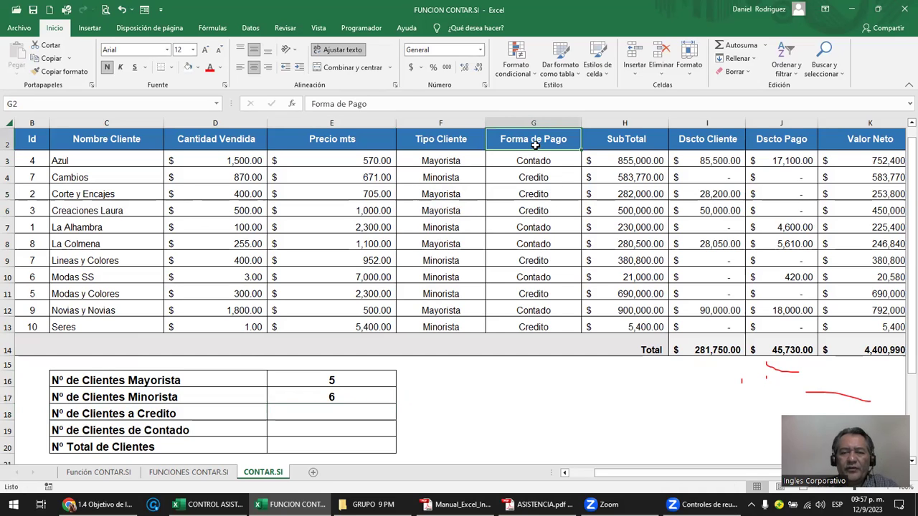
click(537, 162)
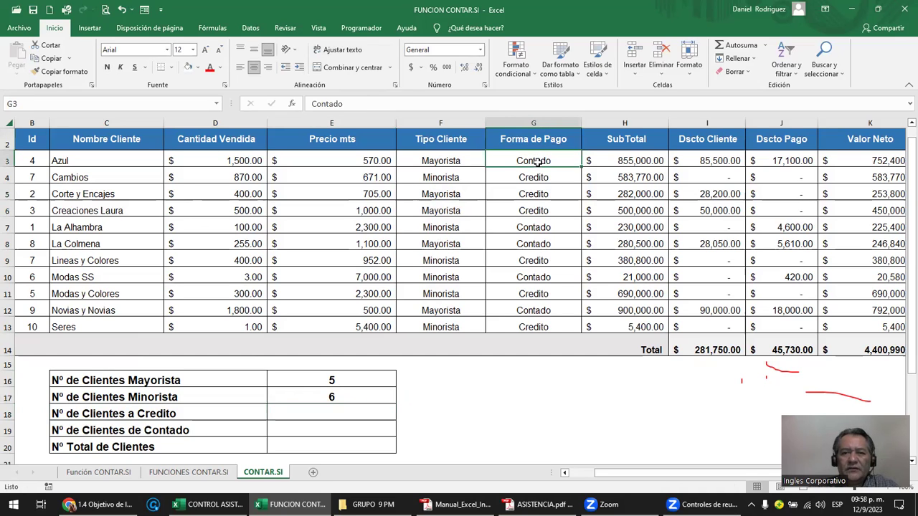
click(546, 215)
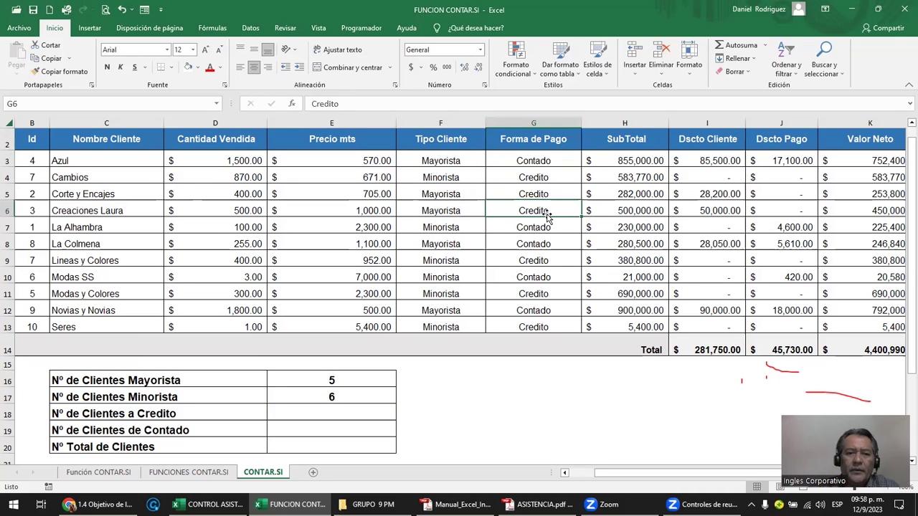
click(309, 414)
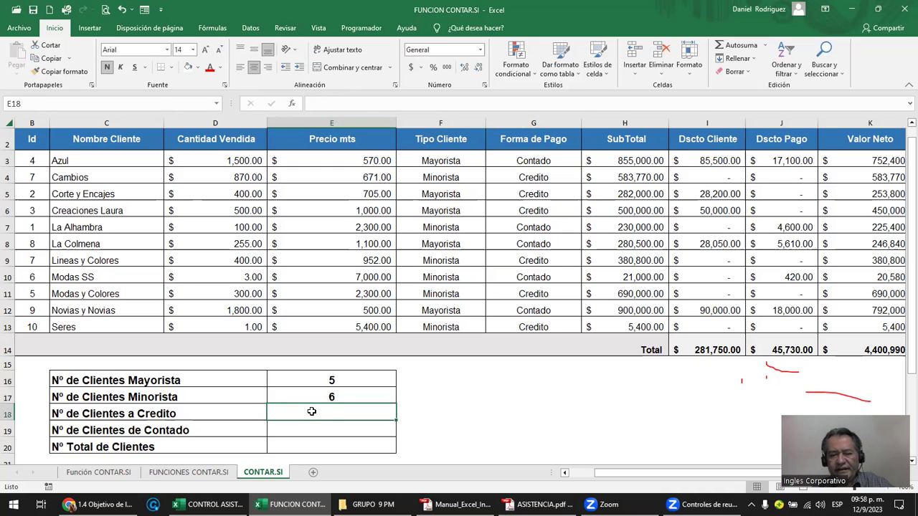
- Enter =CONTAR.SI(G3:G13;"CREDITO") in E18, counting 6 Credito clients
text(=CONT)
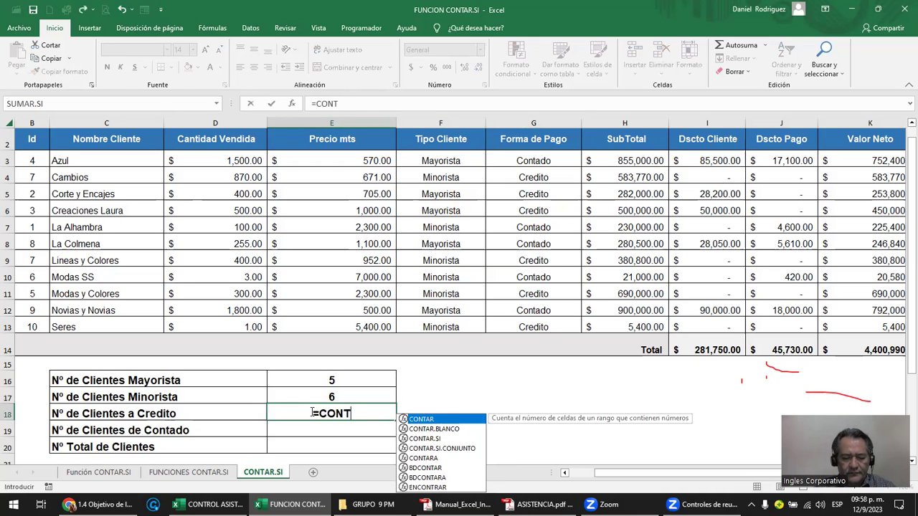
text(AS)
key(BackSpace)
text(R)
key(Down)
key(Down)
key(Tab)
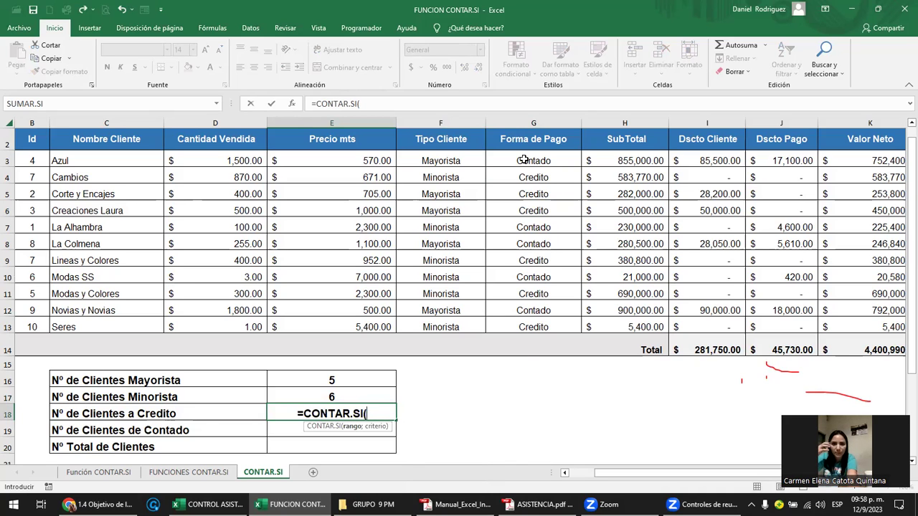
drag(524, 159, 554, 323)
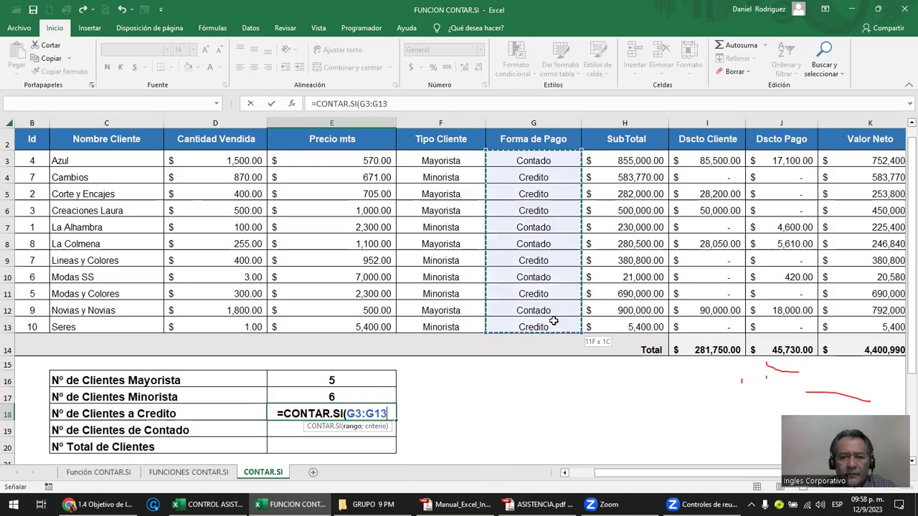
text(;)
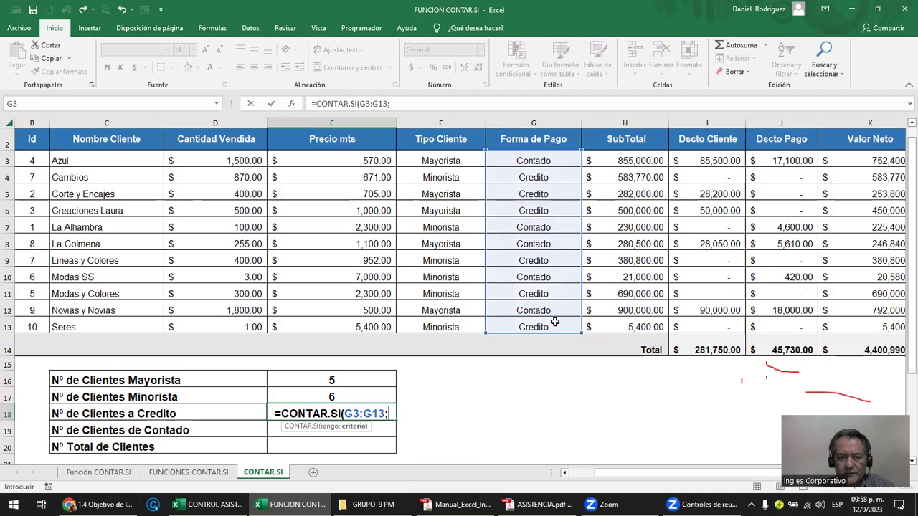
text(")
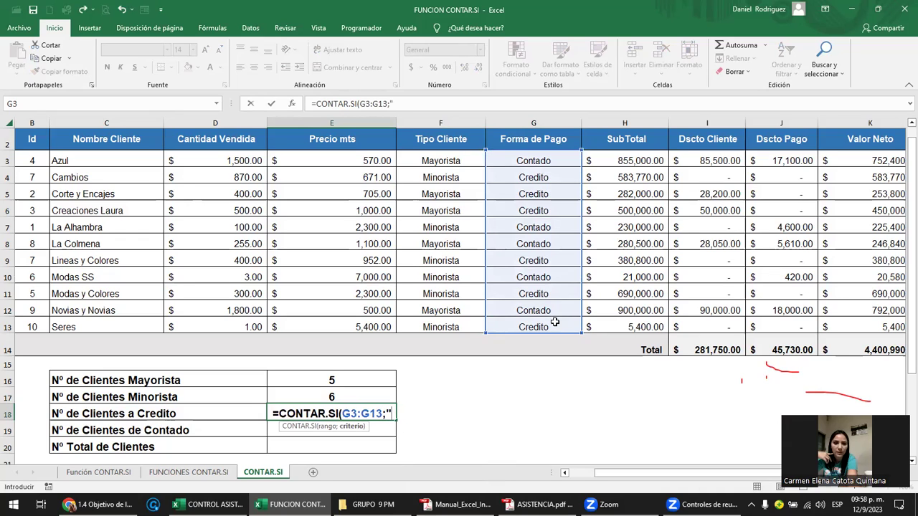
text(CREDITO)
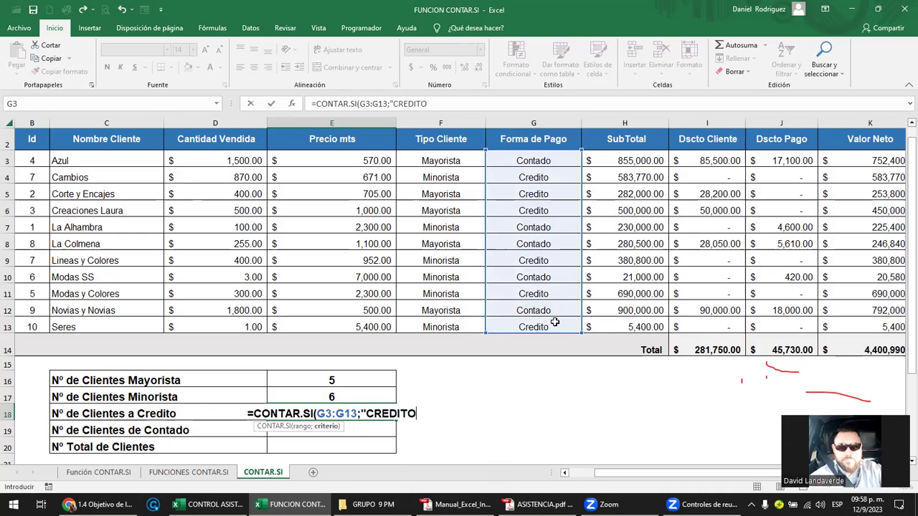
text(")
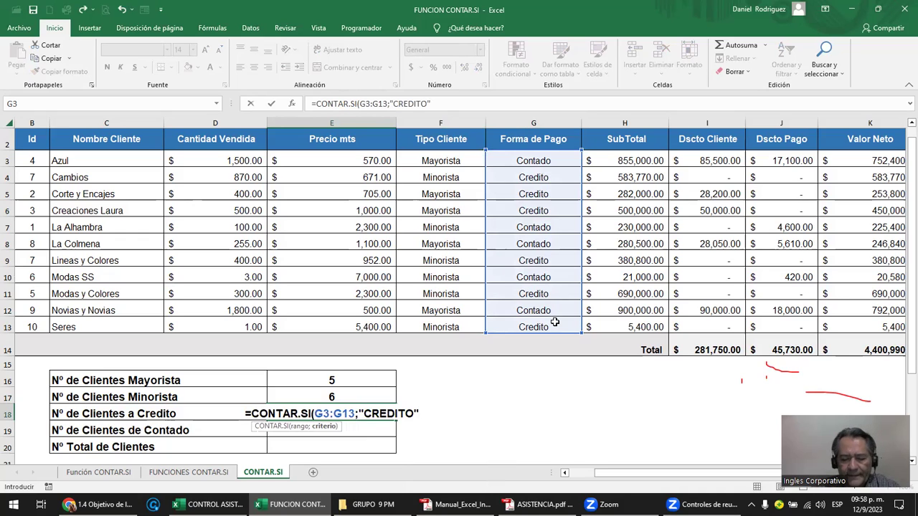
text())
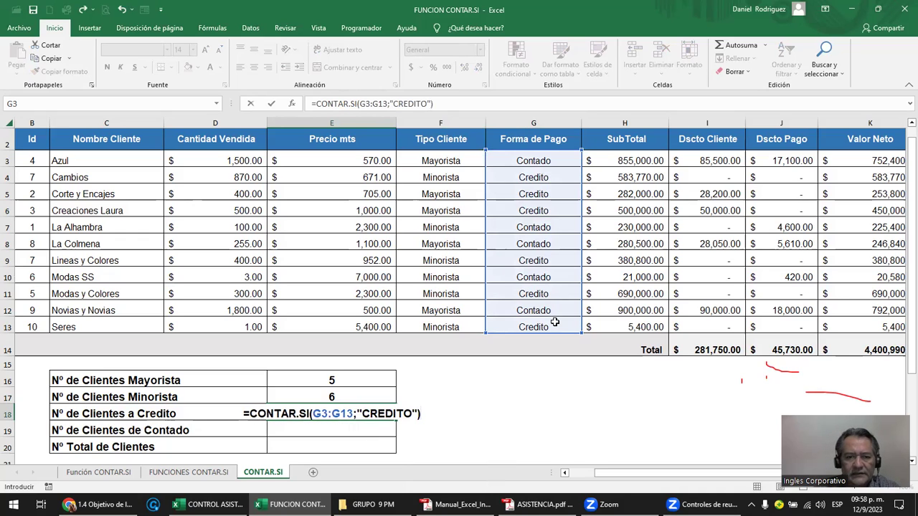
key(Return)
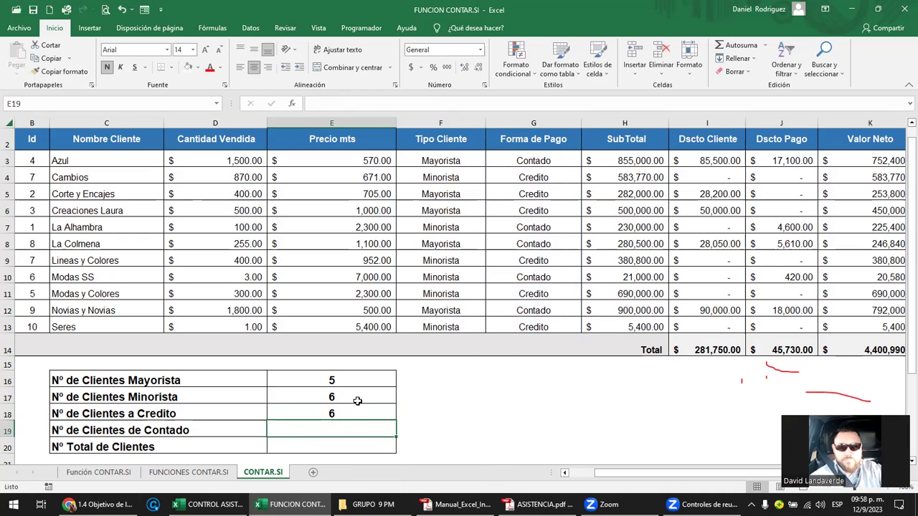
click(335, 415)
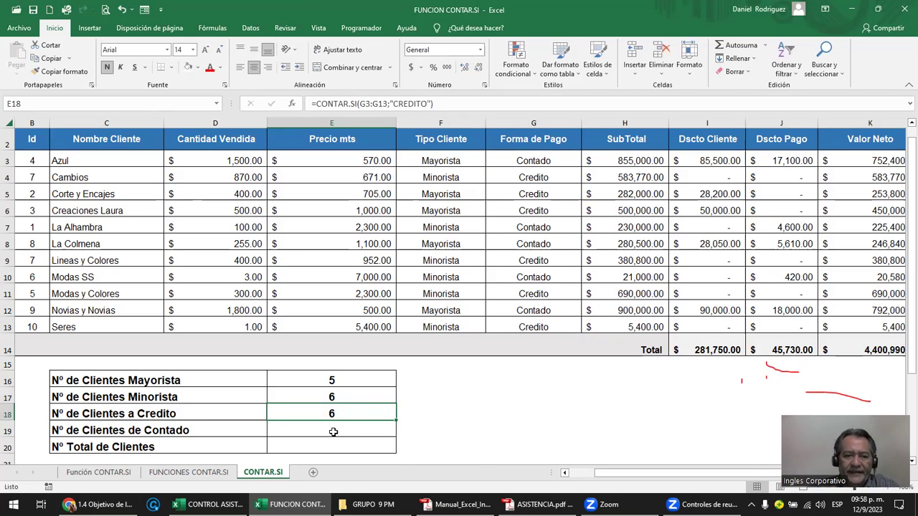
- Enter =CONTAR.SI(G3:G13;"CONTADO") in E19, counting 5 Contado clients
click(286, 429)
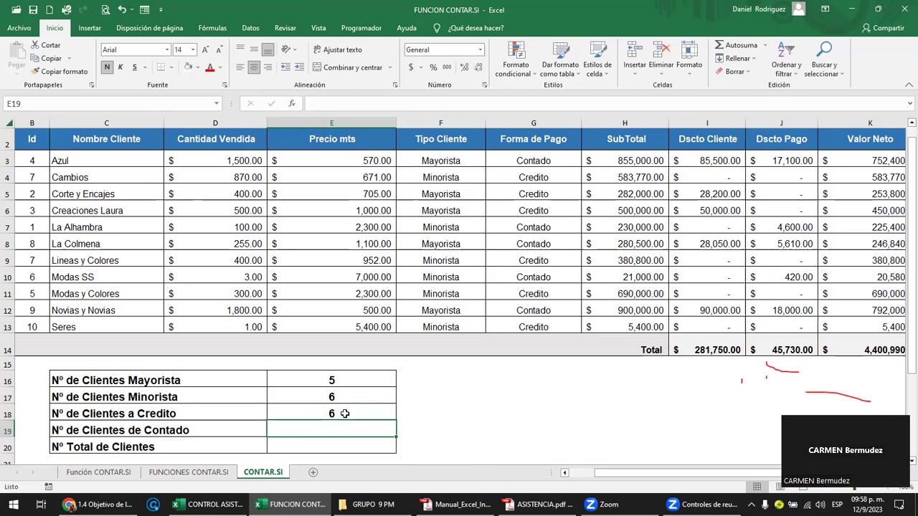
text(=)
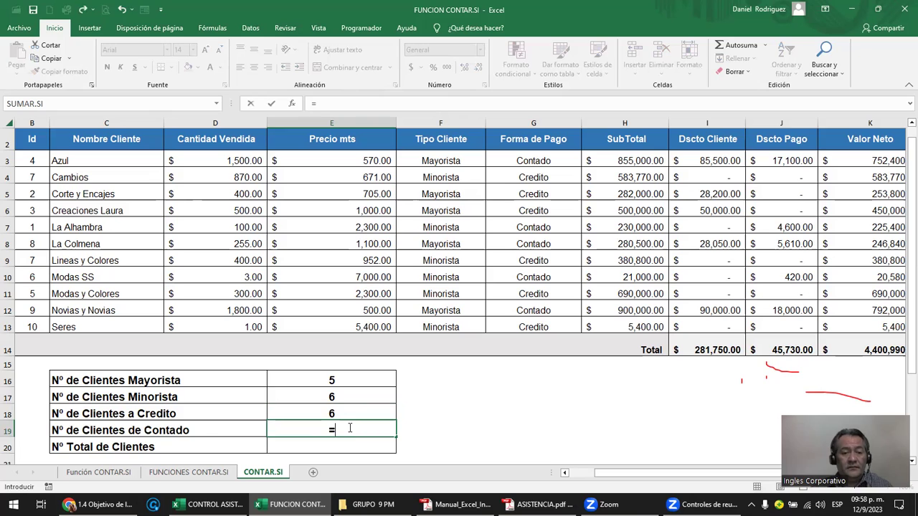
text(CON)
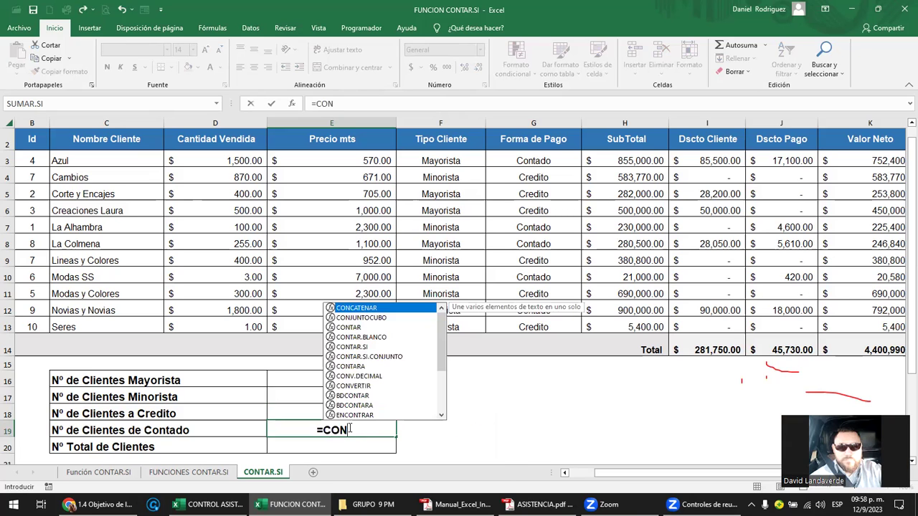
key(Down)
key(Down)
key(Down)
key(Down)
key(Tab)
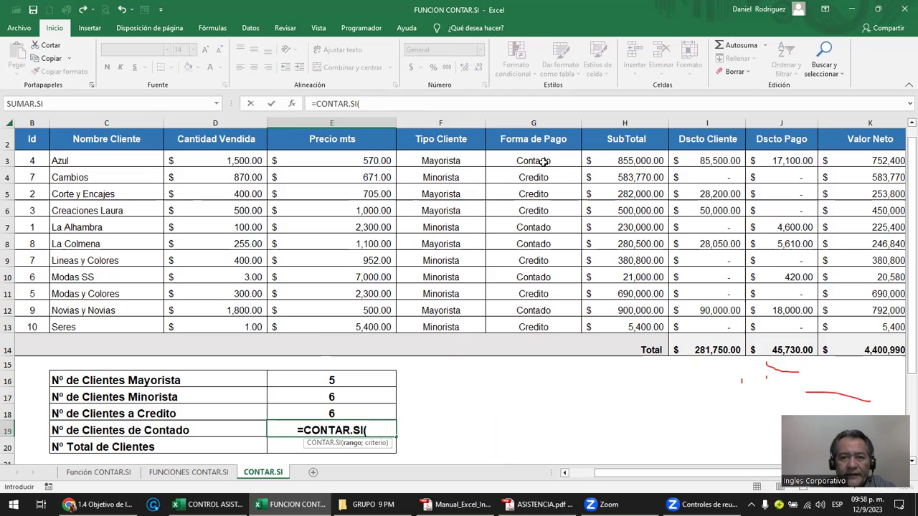
drag(543, 161, 537, 322)
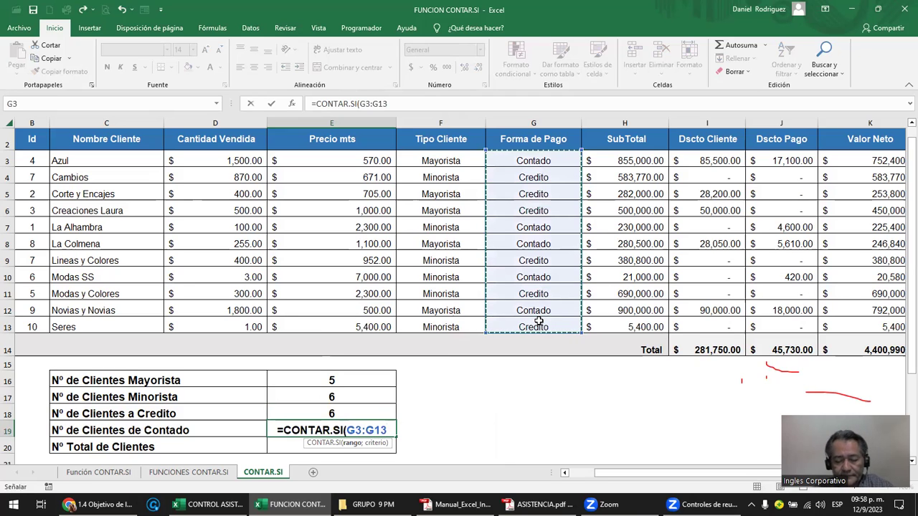
text(;)
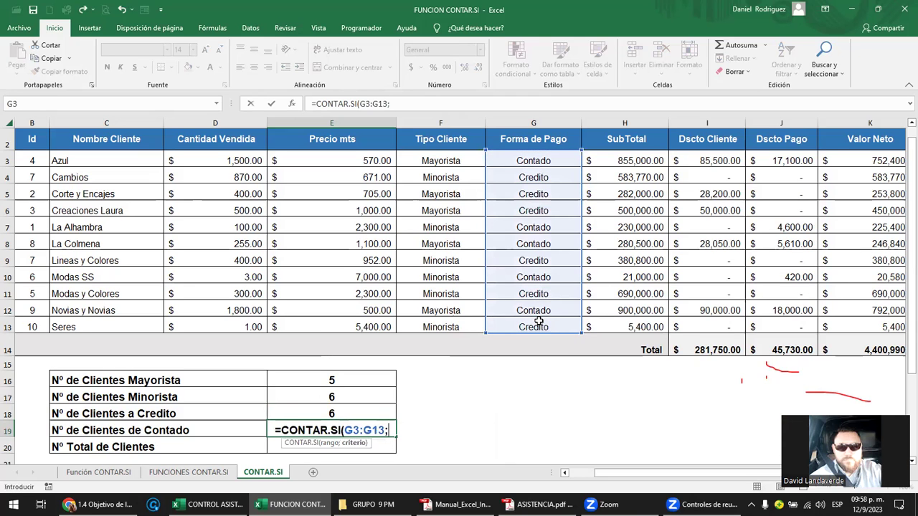
text("CONTADO")
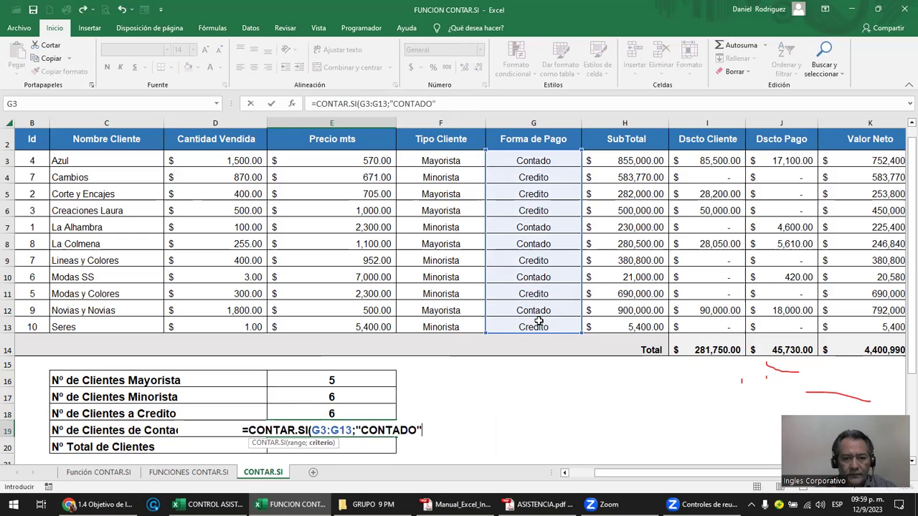
text())
key(ctrl+Return)
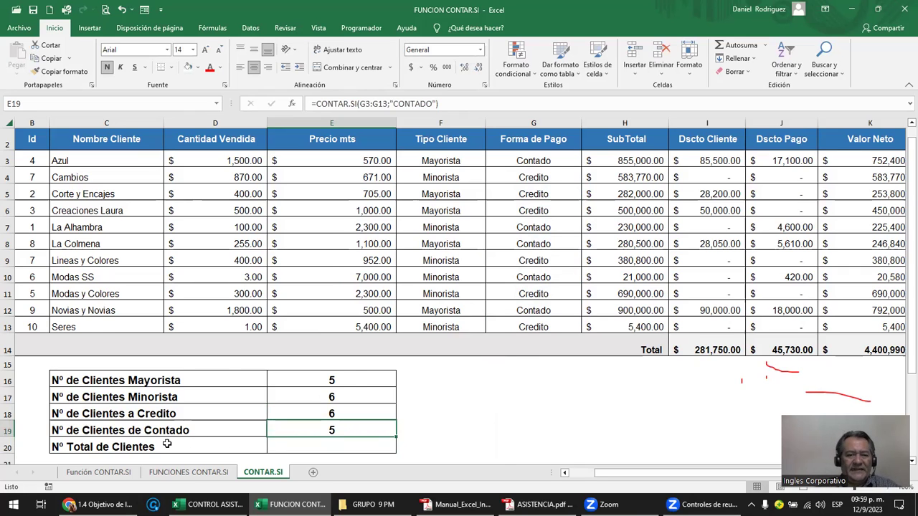
click(188, 472)
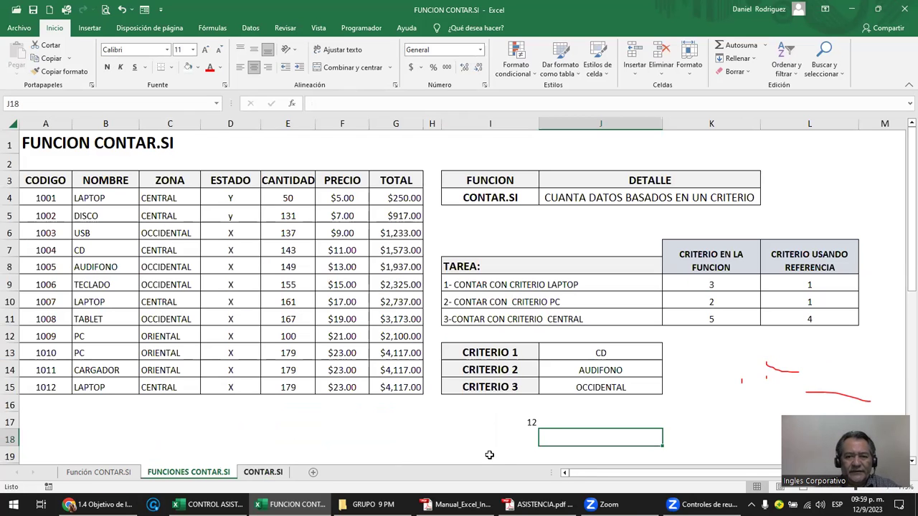
double_click(531, 422)
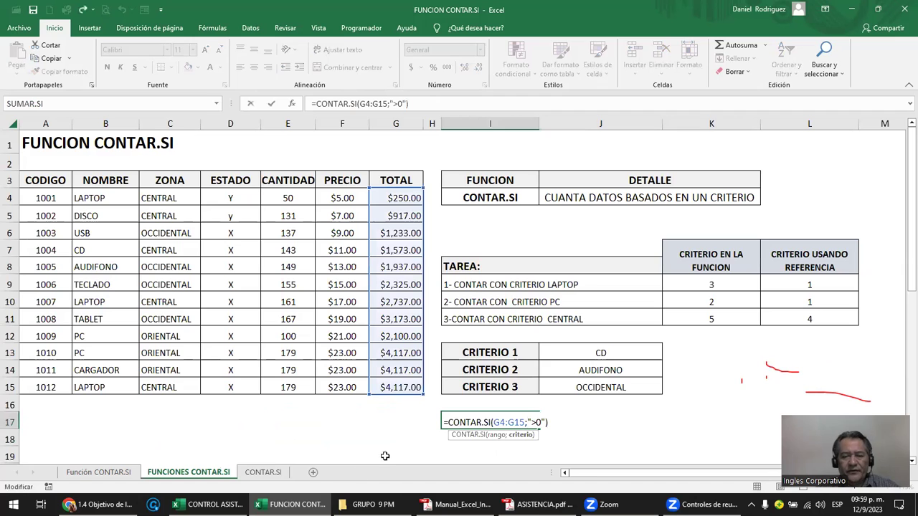
click(263, 472)
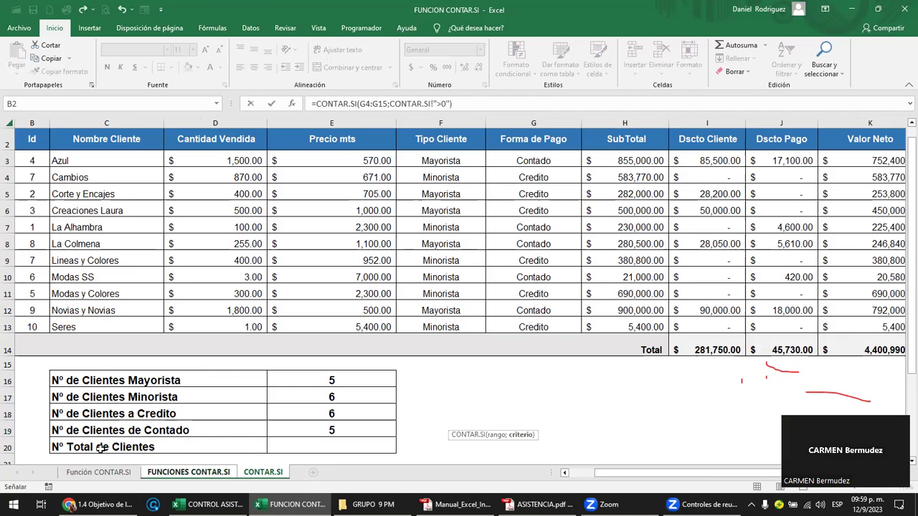
click(95, 448)
click(309, 452)
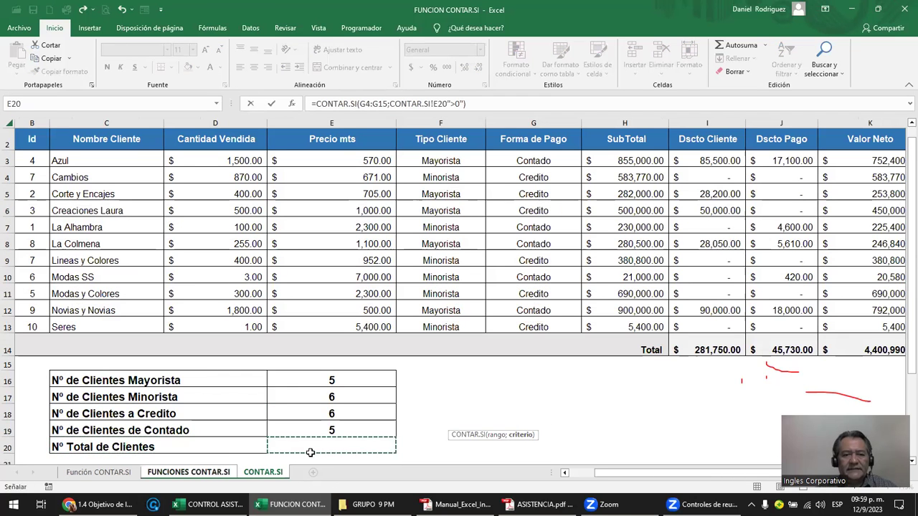
key(Escape)
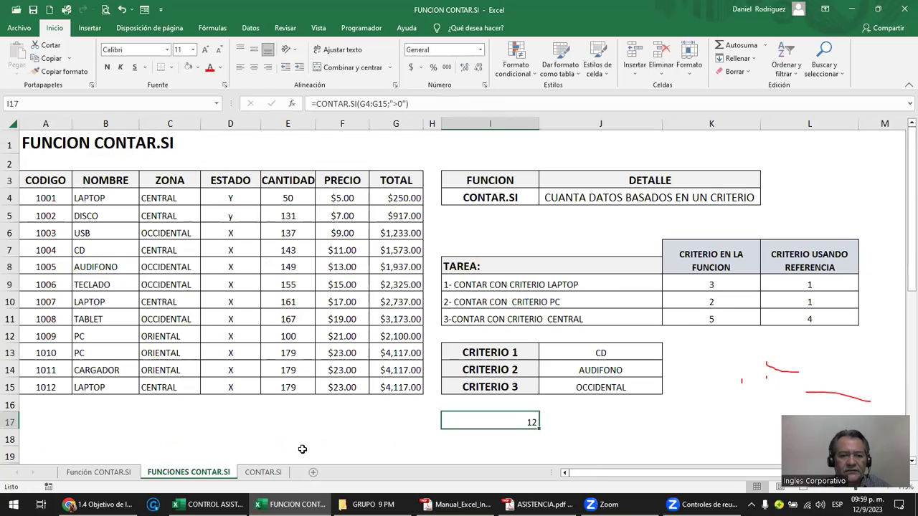
click(269, 475)
click(321, 447)
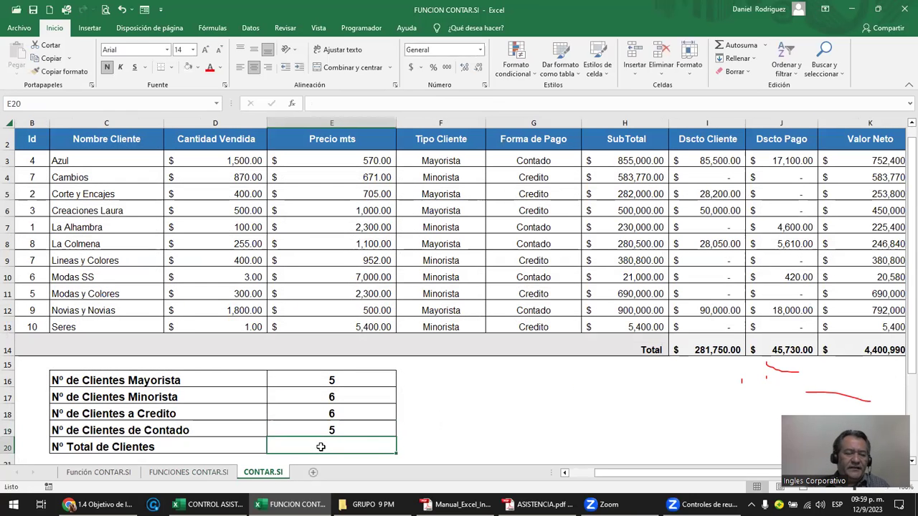
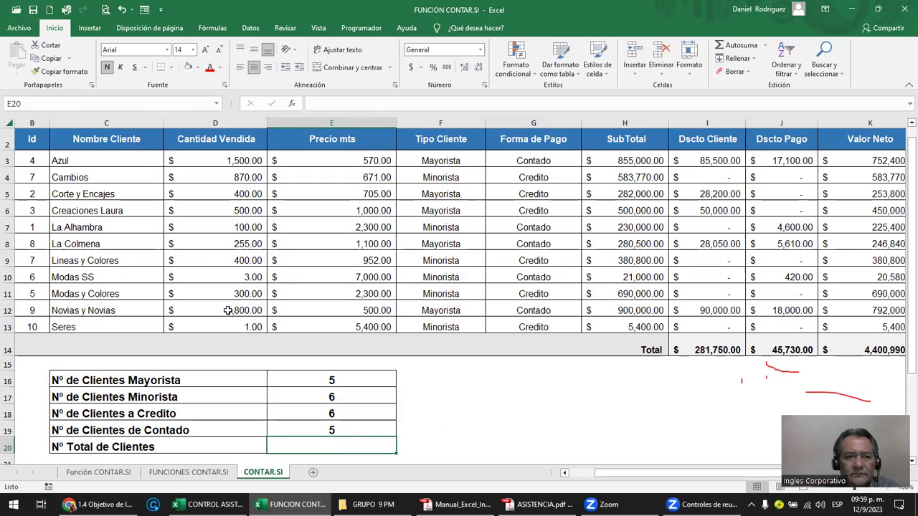
- Start a CONTAR.SI formula in E20 over the client names C3:C13, then cancel it
drag(74, 163, 97, 324)
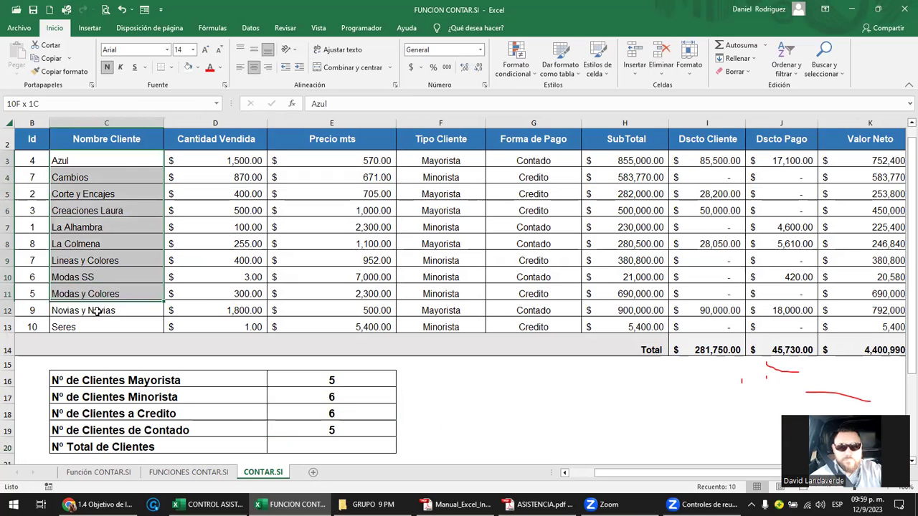
click(332, 447)
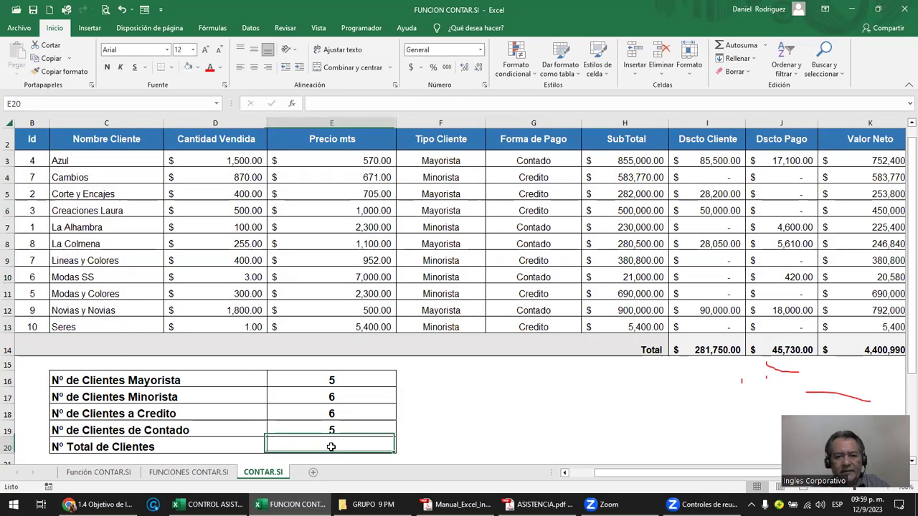
text(=)
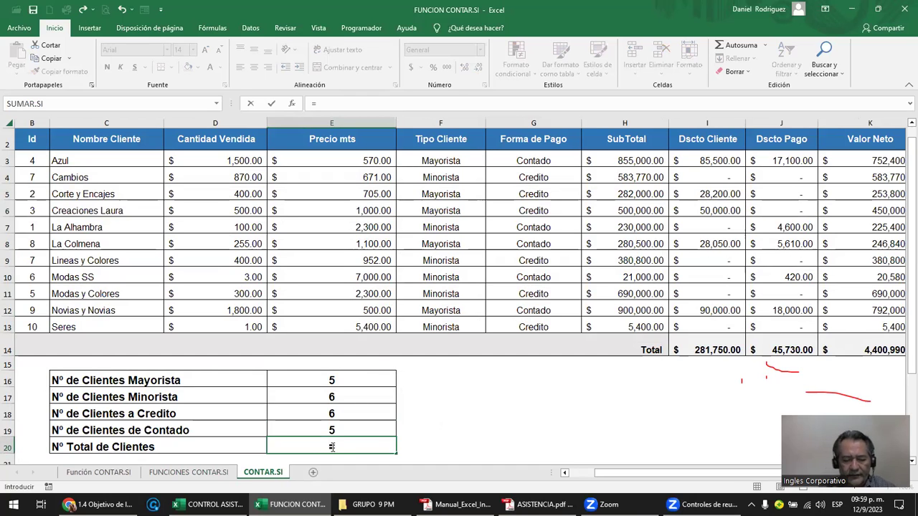
text(CONR)
key(BackSpace)
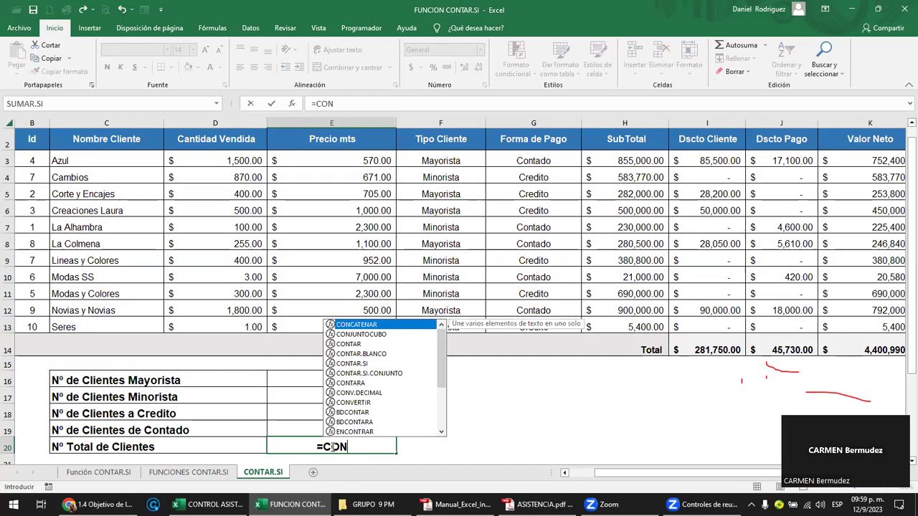
text(TAR)
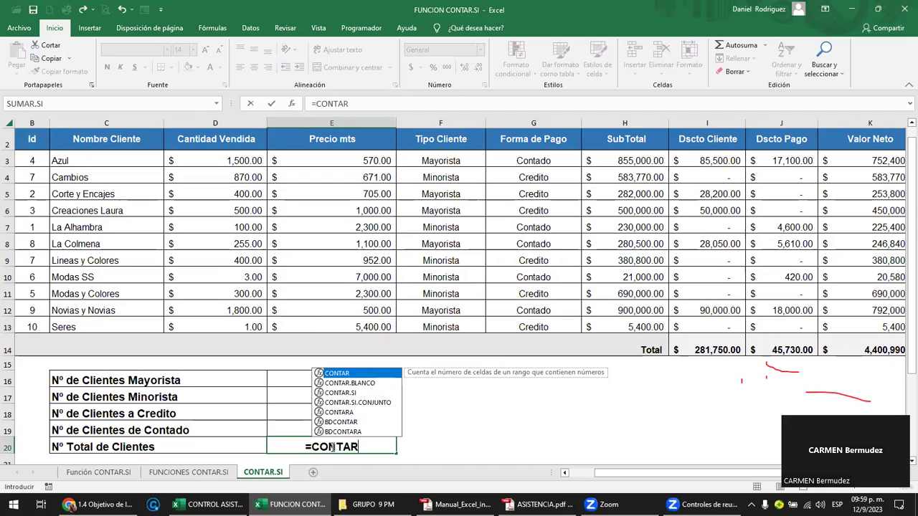
key(Down)
key(Down)
key(Tab)
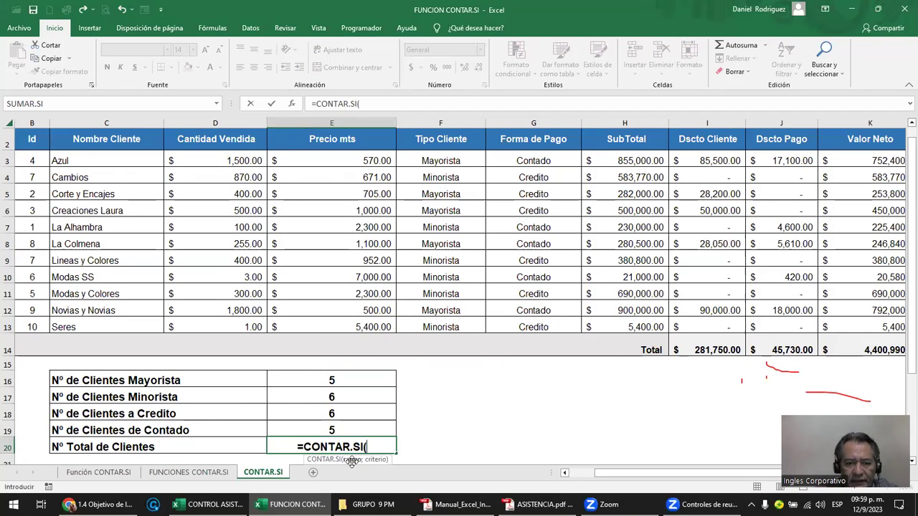
drag(100, 162, 109, 325)
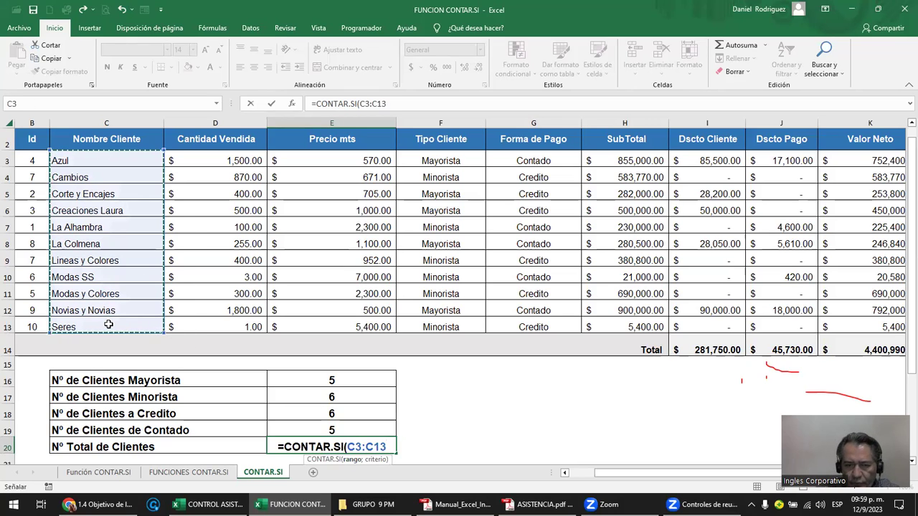
text(;)
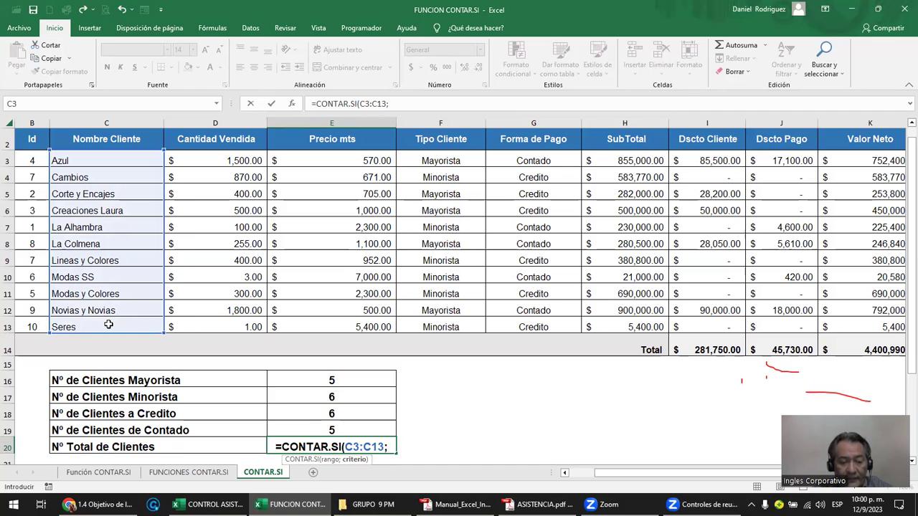
key(Escape)
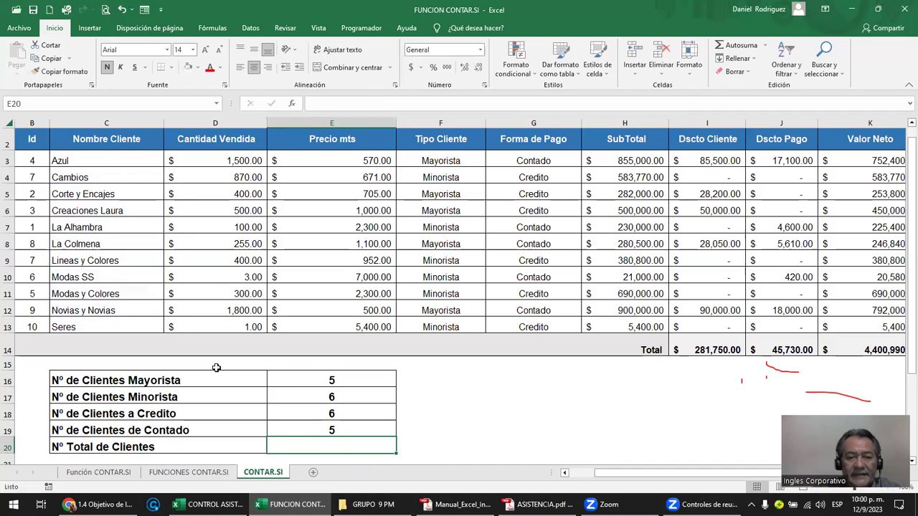
- Inspect the Id values in B3:B13 and the first client name, Azul
click(34, 163)
drag(79, 178, 31, 168)
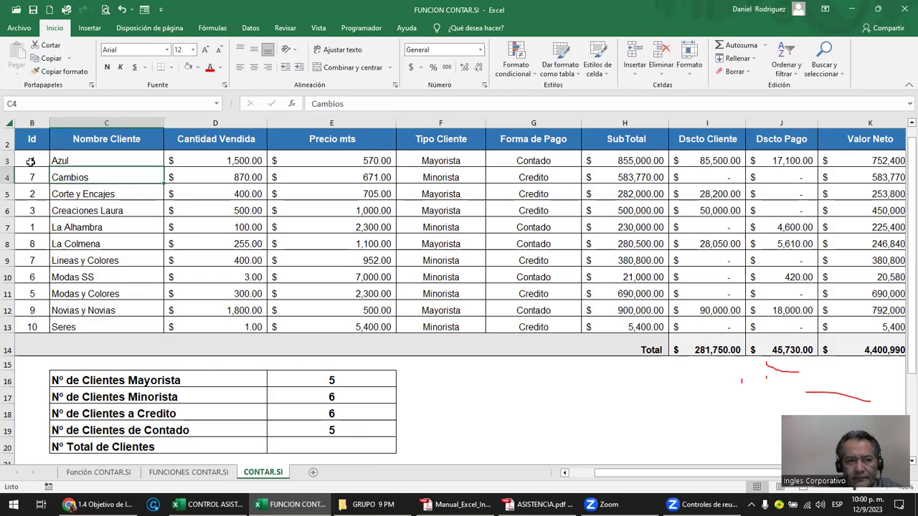
click(33, 162)
click(72, 162)
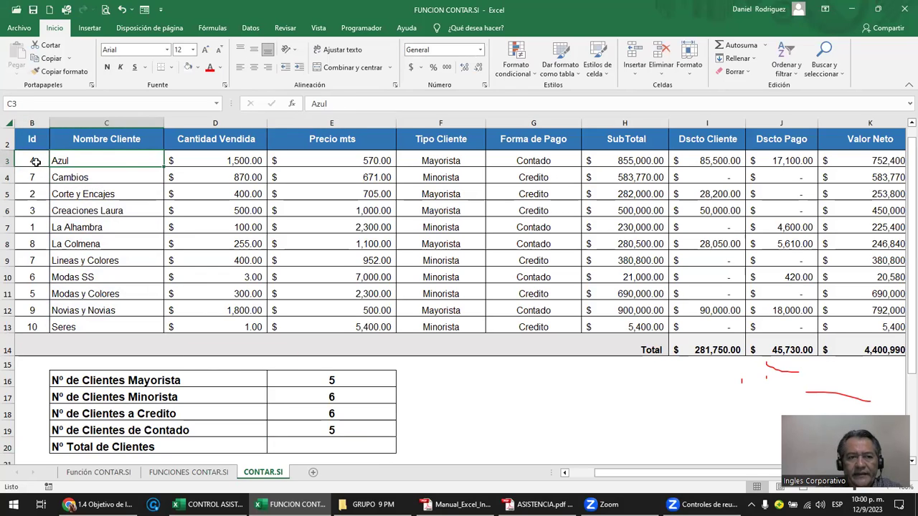
click(36, 162)
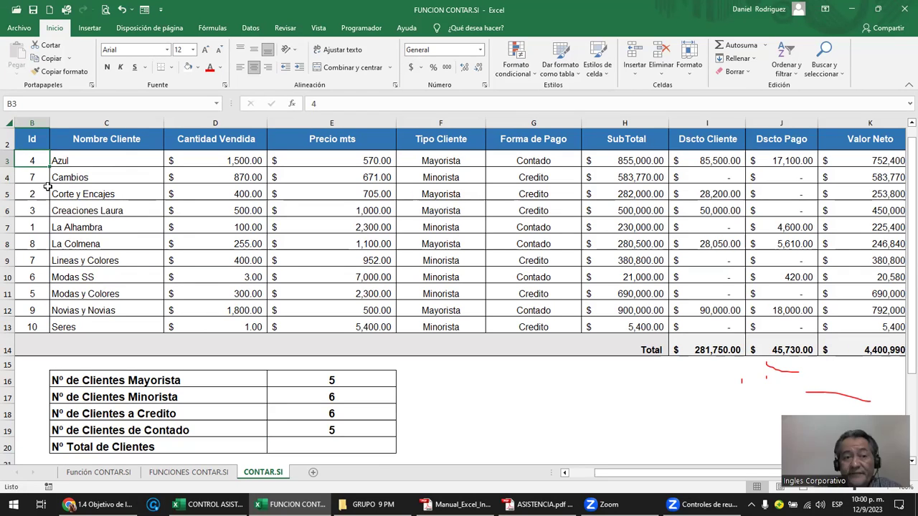
drag(34, 158, 31, 324)
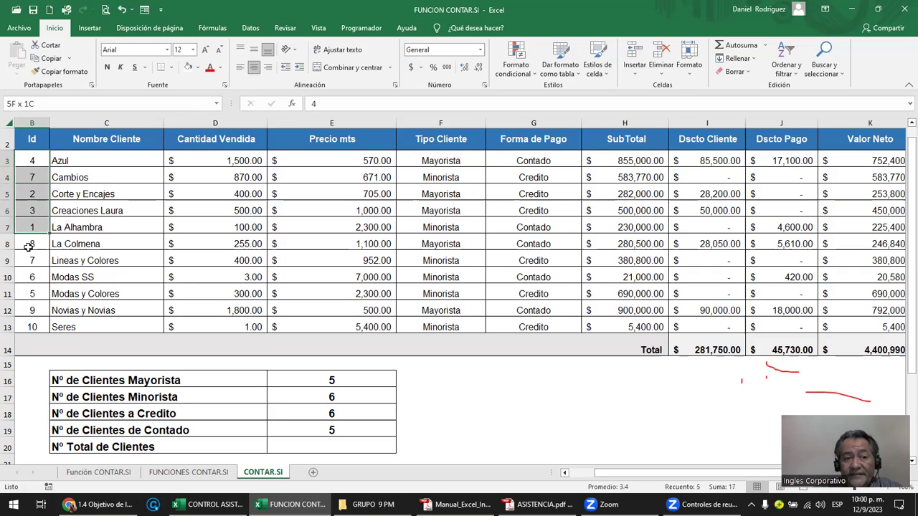
click(34, 161)
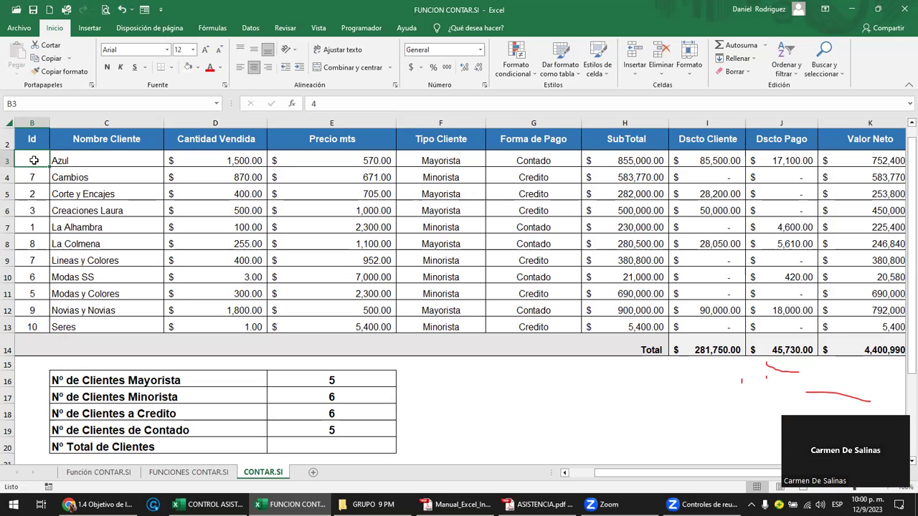
- Compare the Id and client-name selections, confirming B3:B13 counts 11 clients
click(299, 446)
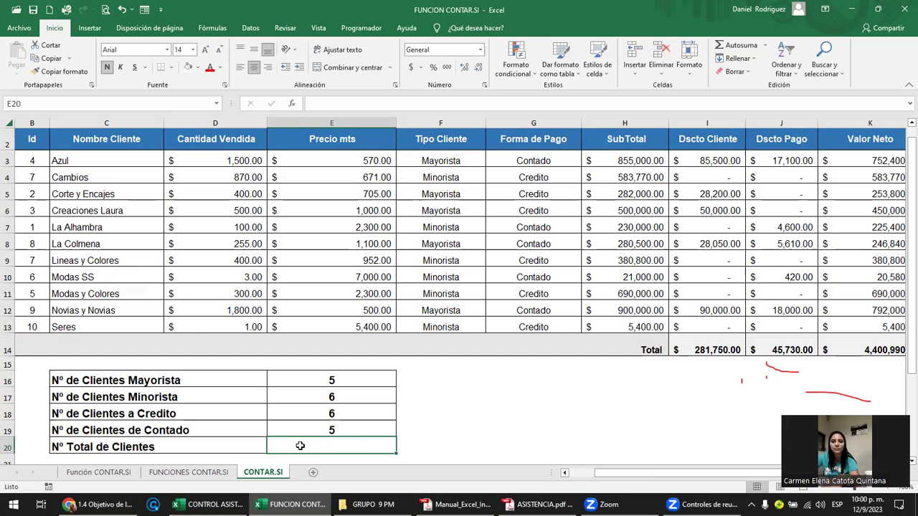
click(32, 165)
drag(31, 164, 32, 290)
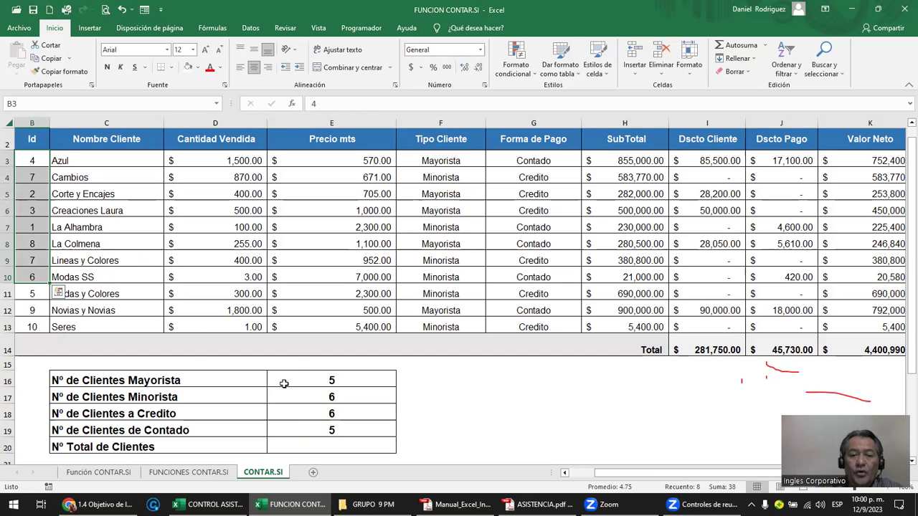
click(348, 446)
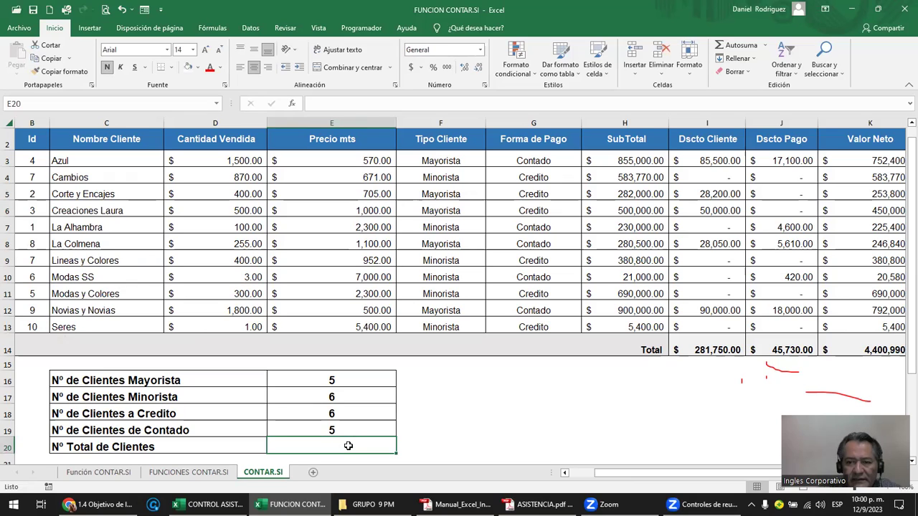
click(437, 445)
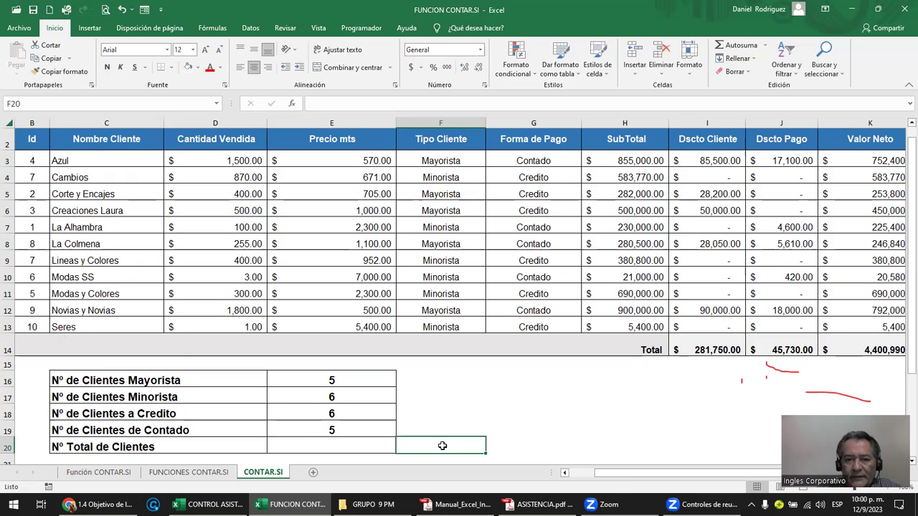
click(505, 441)
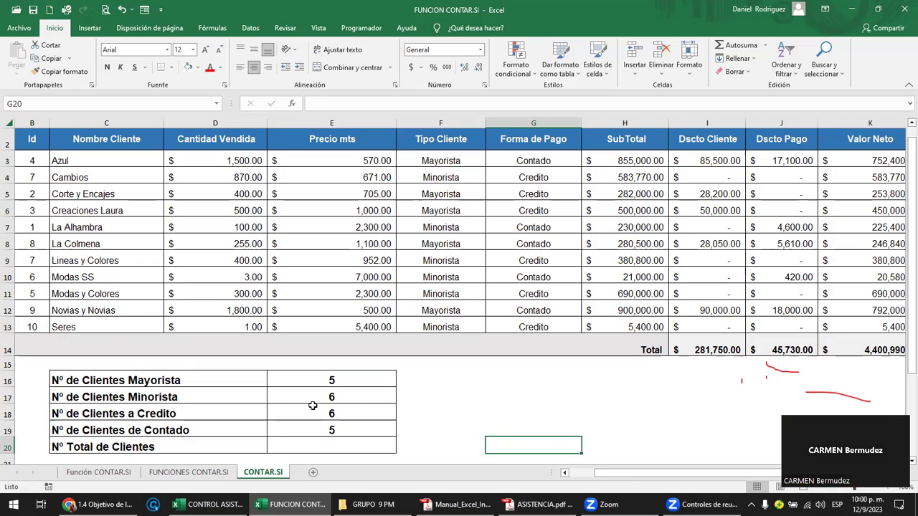
drag(102, 331, 108, 242)
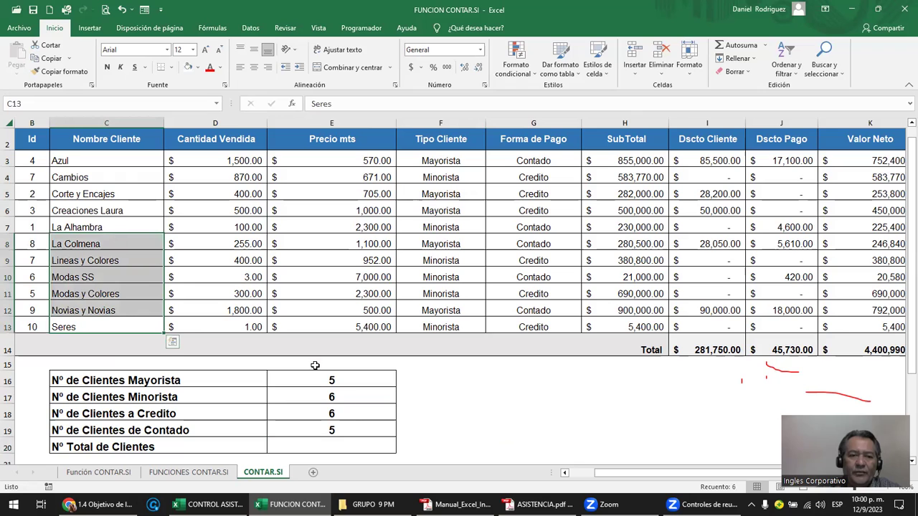
click(347, 446)
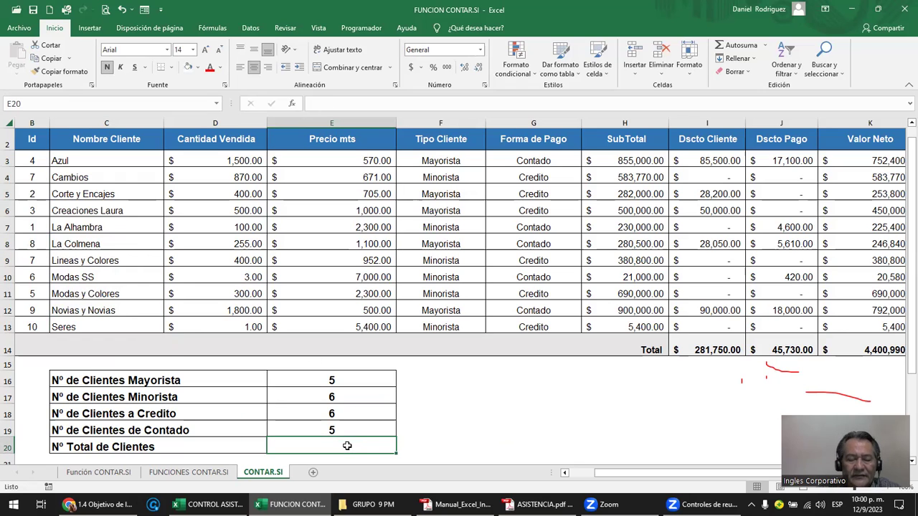
drag(33, 327, 37, 164)
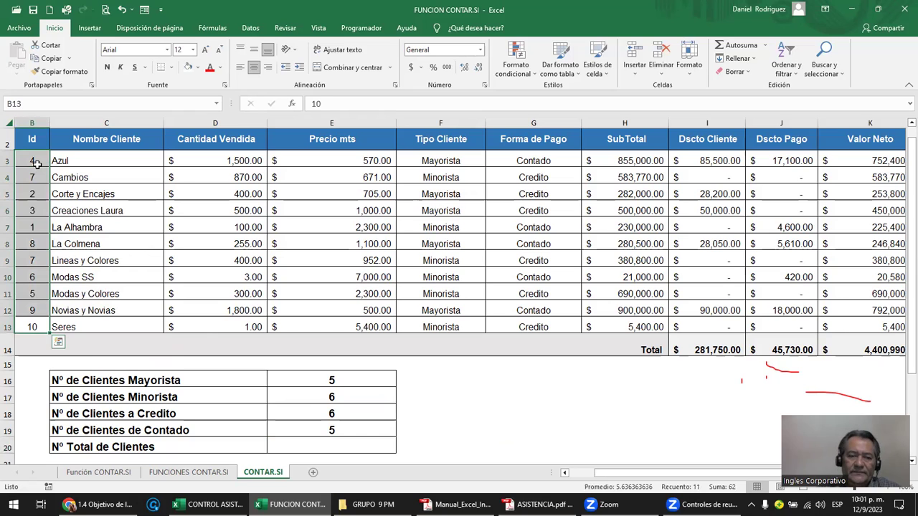
- Enter =CONTAR.SI(B3:B13;">0") in E20 so Nº Total de Clientes shows 11
click(321, 446)
text(=CON)
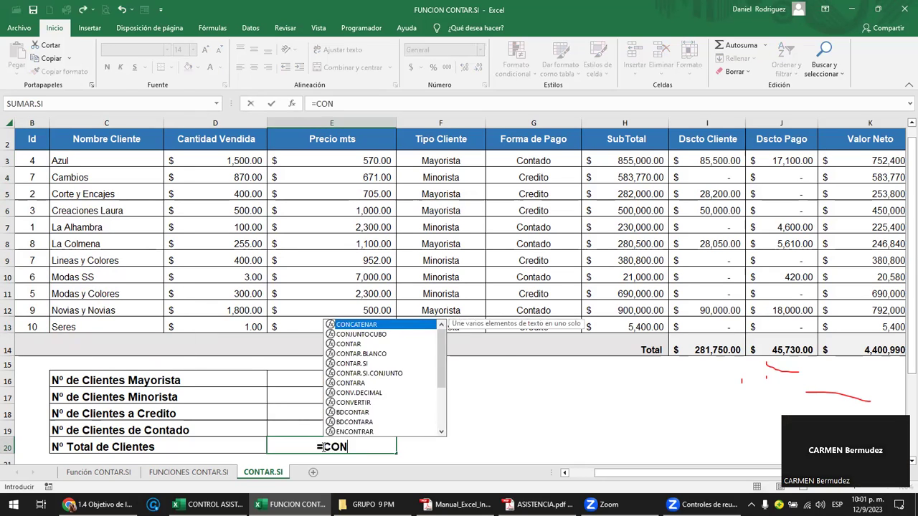
text(TAR)
key(Down)
key(Down)
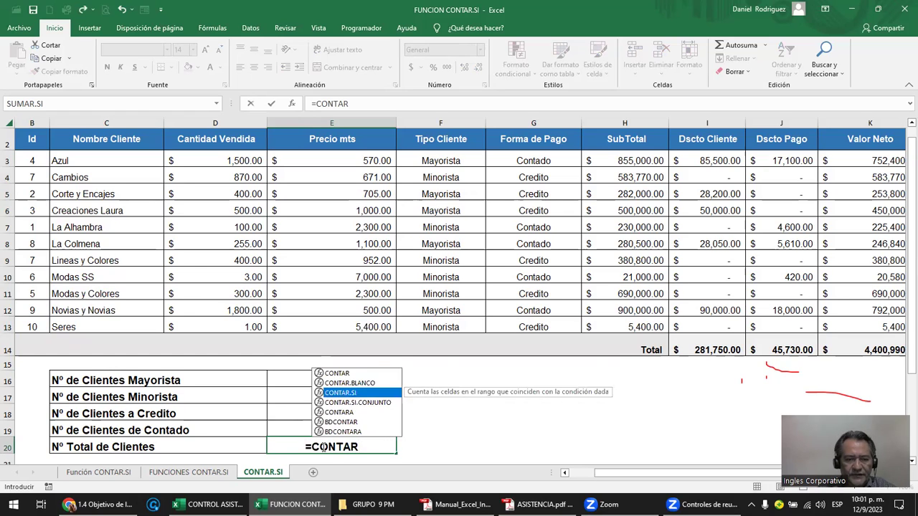
key(Tab)
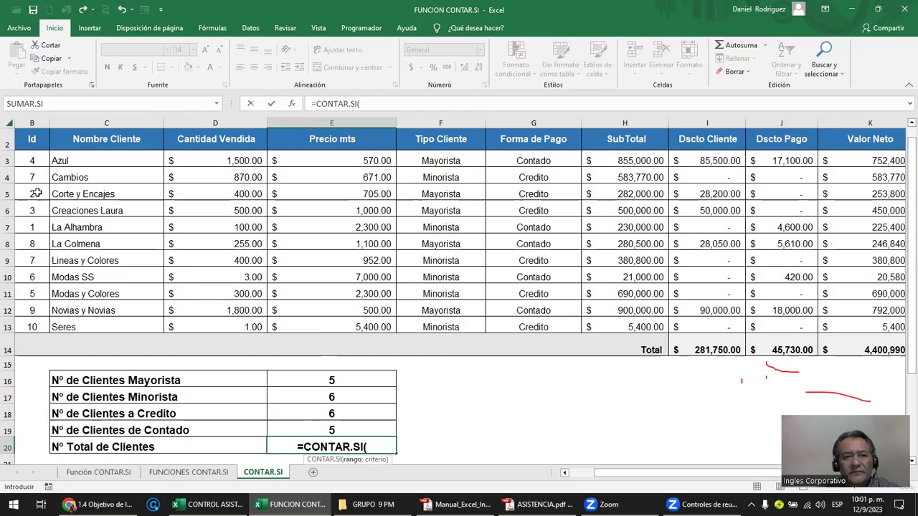
drag(32, 158, 35, 327)
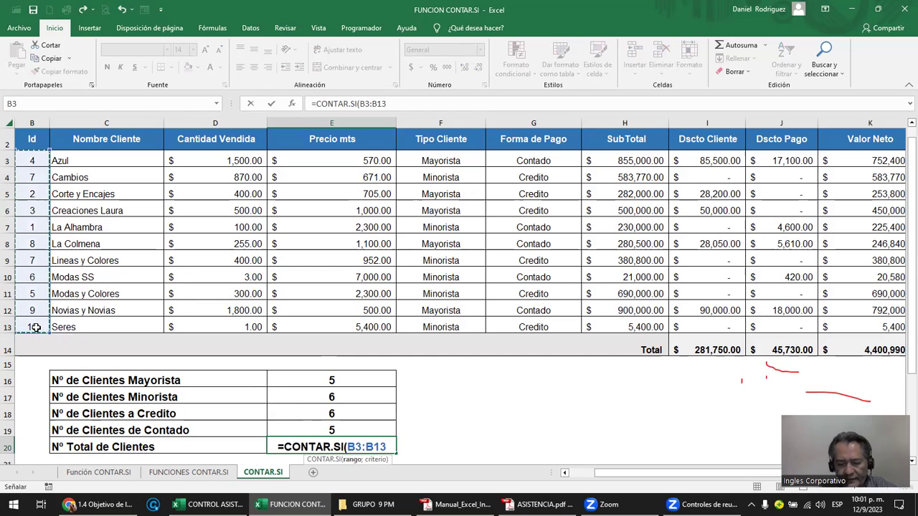
text(;">)
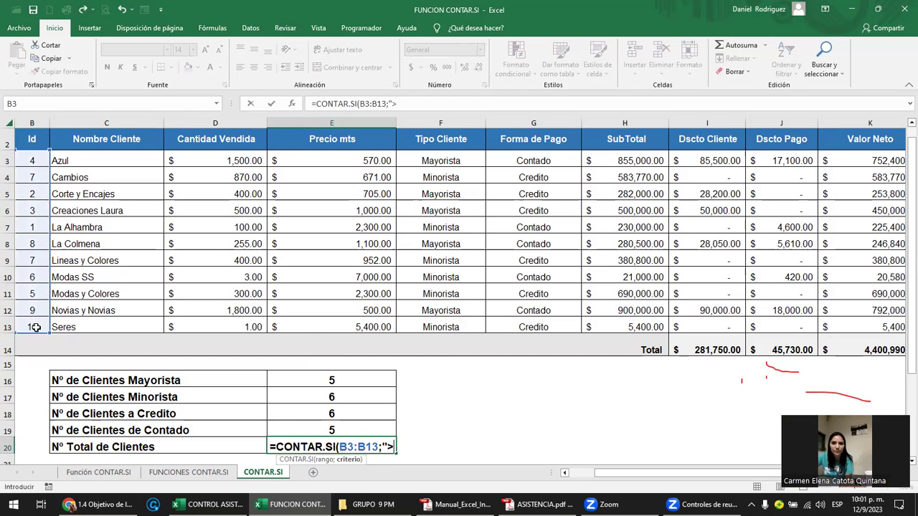
text(0)
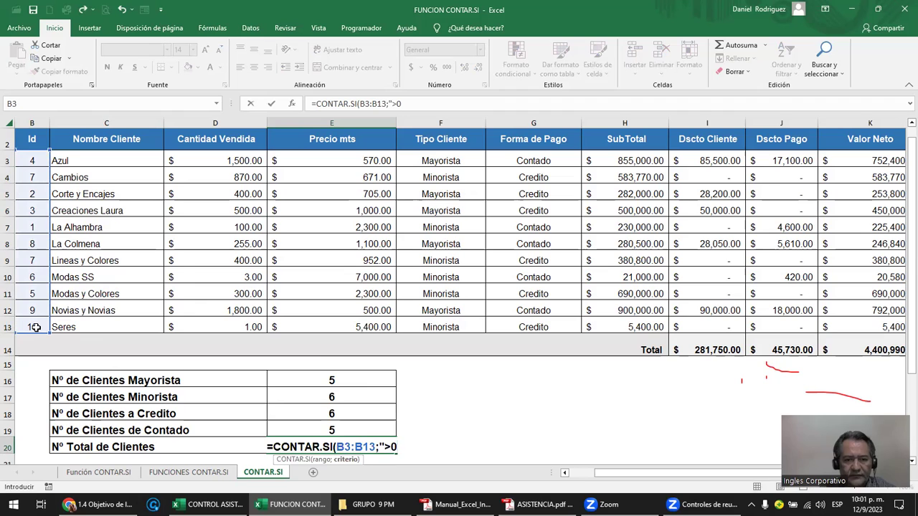
text("))
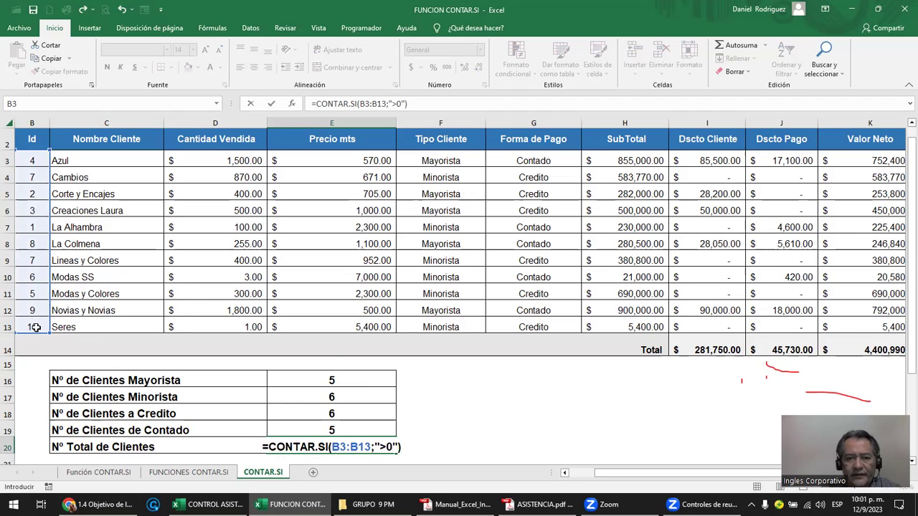
key(Return)
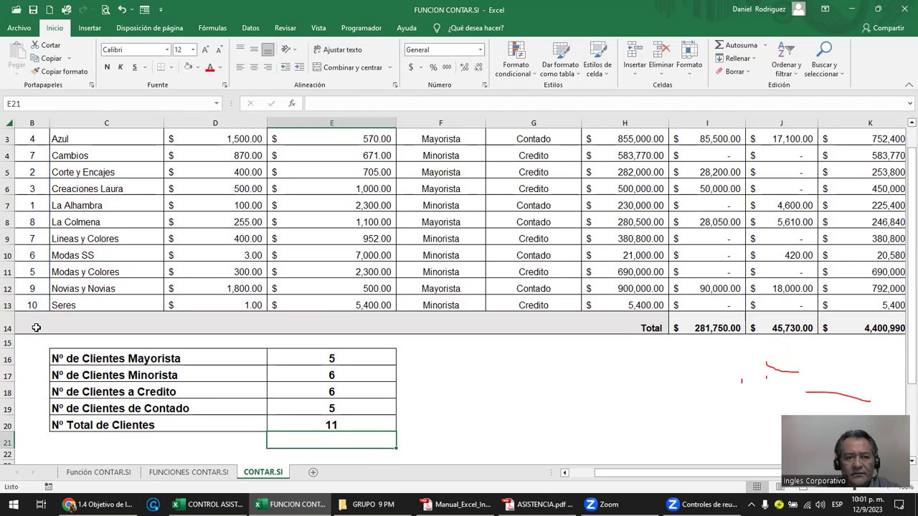
- Review the E20 result, the Valor Neto values K3:K13 and several client names
scroll(36, 327, up, 1)
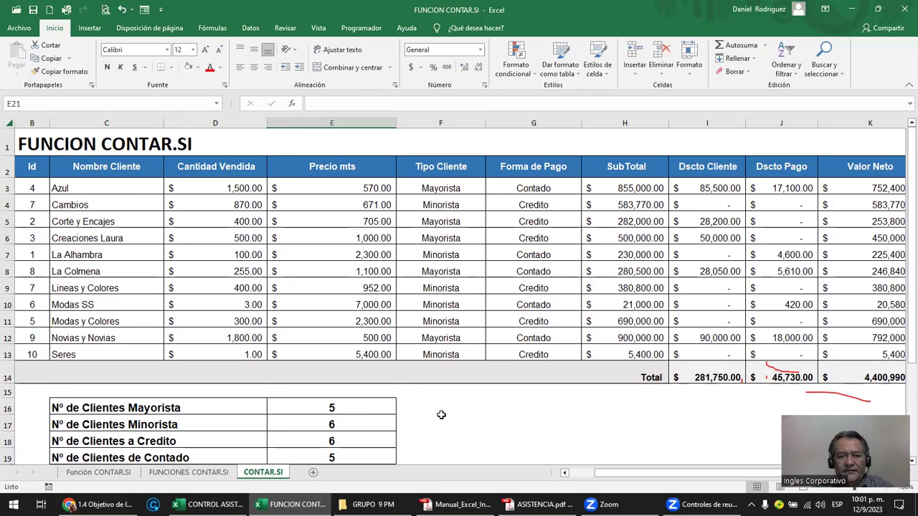
ctrl+scroll(441, 414, down, 2)
click(309, 424)
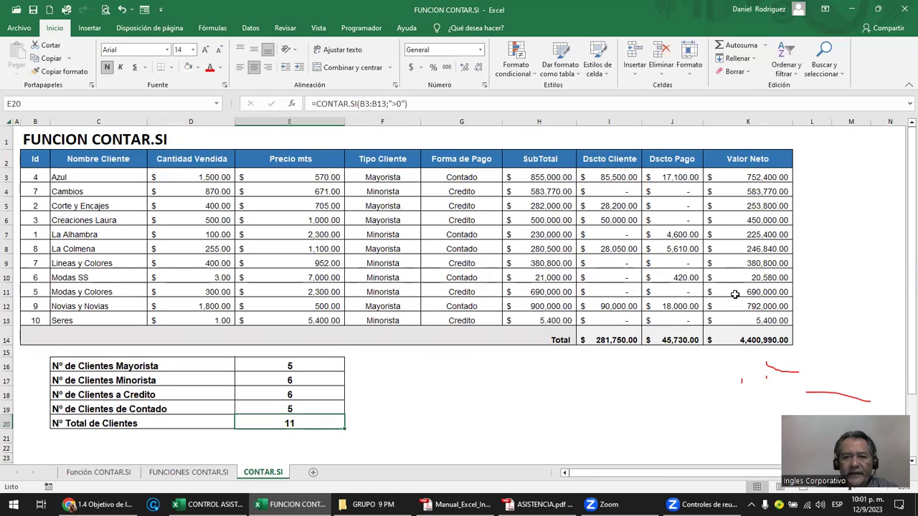
drag(755, 176, 772, 313)
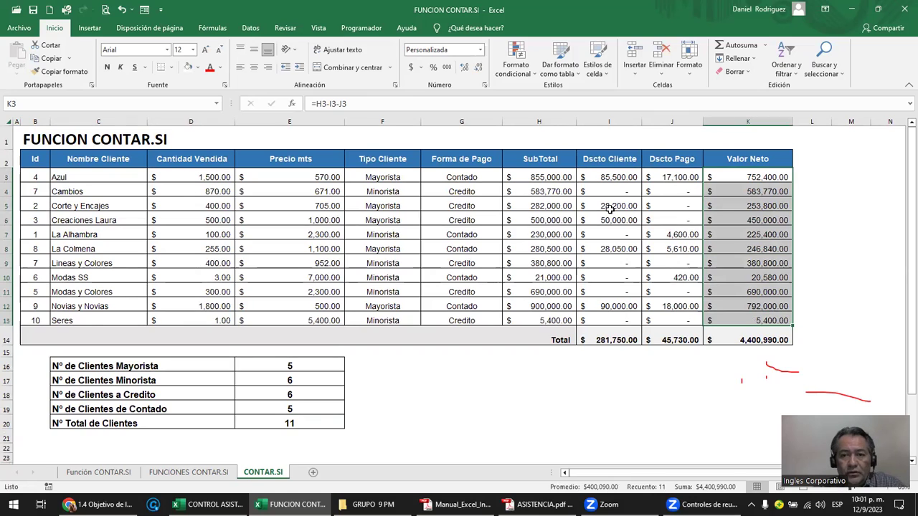
click(767, 177)
drag(766, 188, 766, 321)
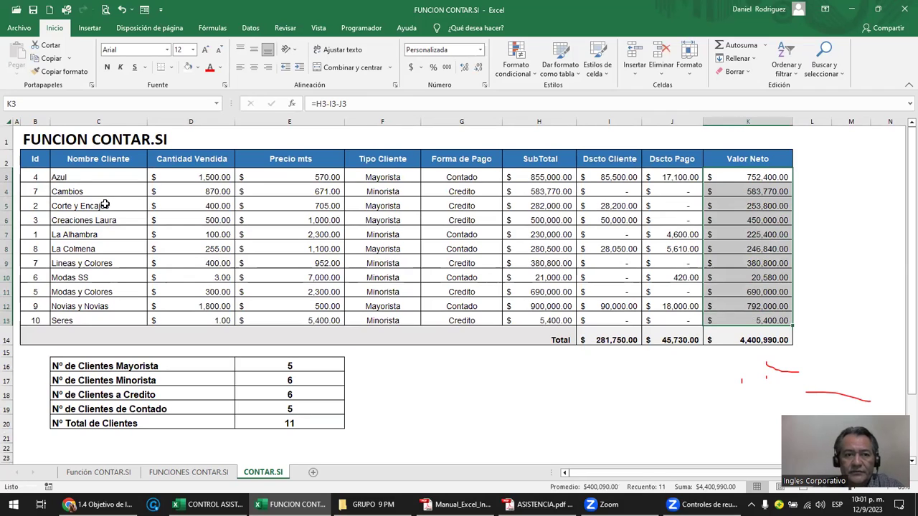
click(87, 179)
click(85, 192)
click(116, 207)
- Inspect the E20 formula, cancel the accidental edit, and review summary table B16:E20
click(295, 418)
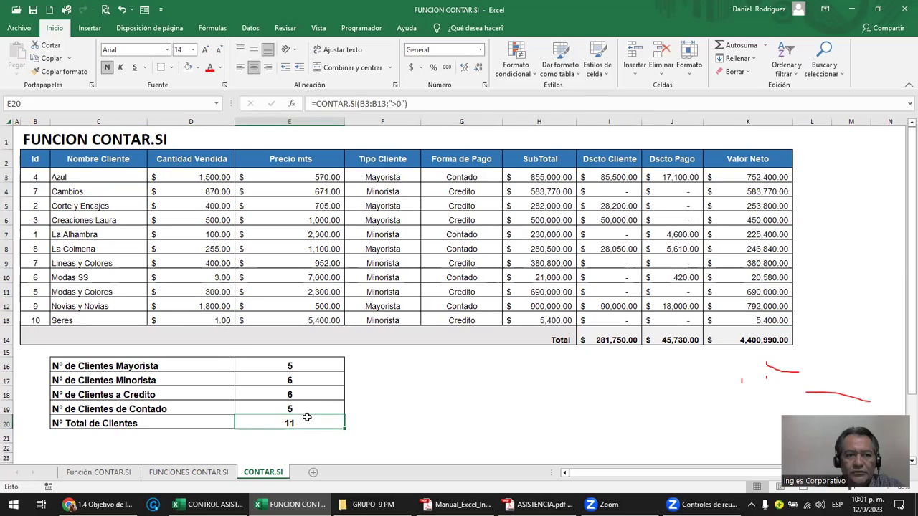
double_click(304, 421)
click(398, 408)
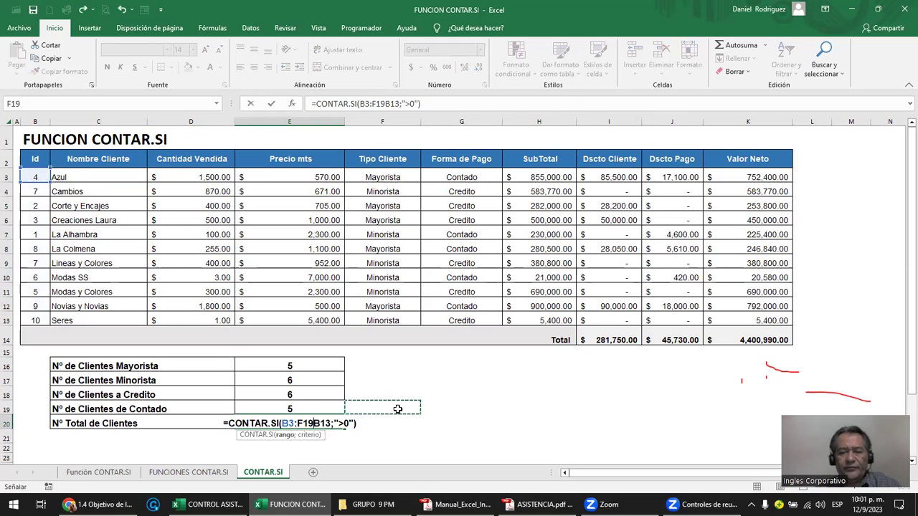
key(Escape)
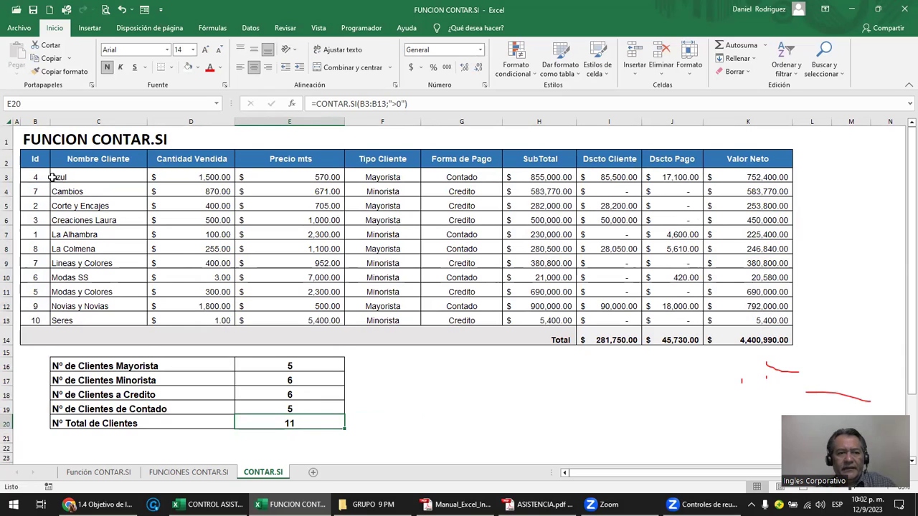
drag(108, 367, 301, 423)
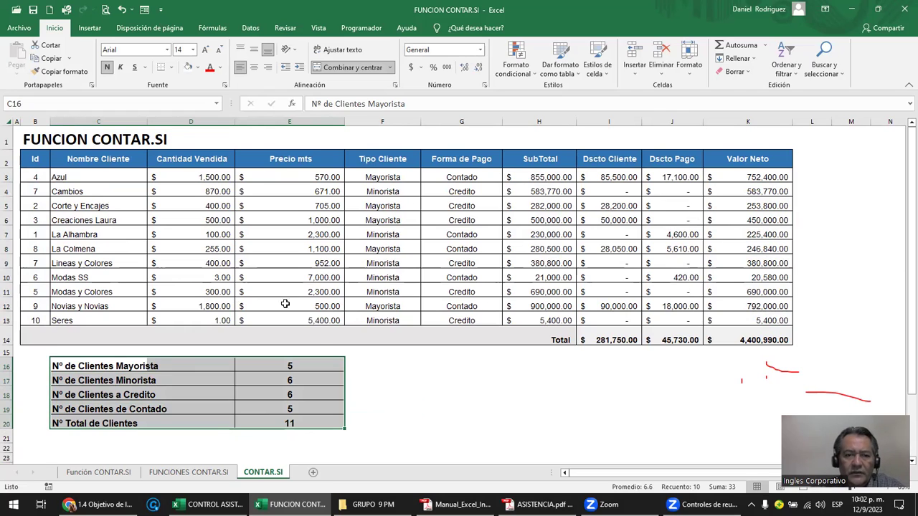
click(388, 379)
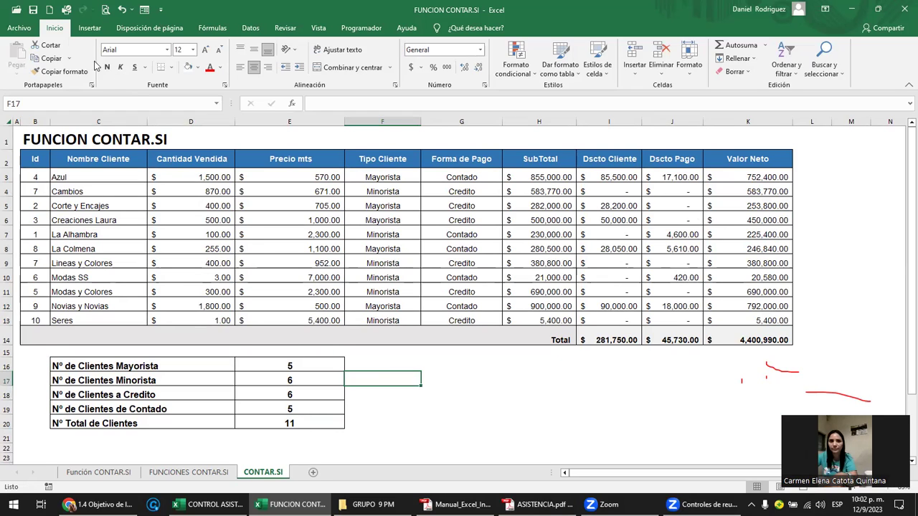
- Save the workbook and close Excel
click(33, 11)
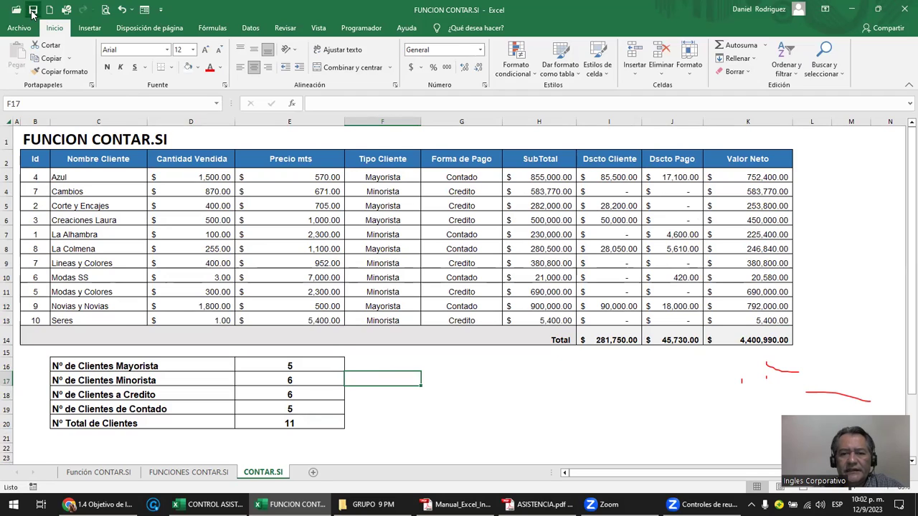
click(99, 435)
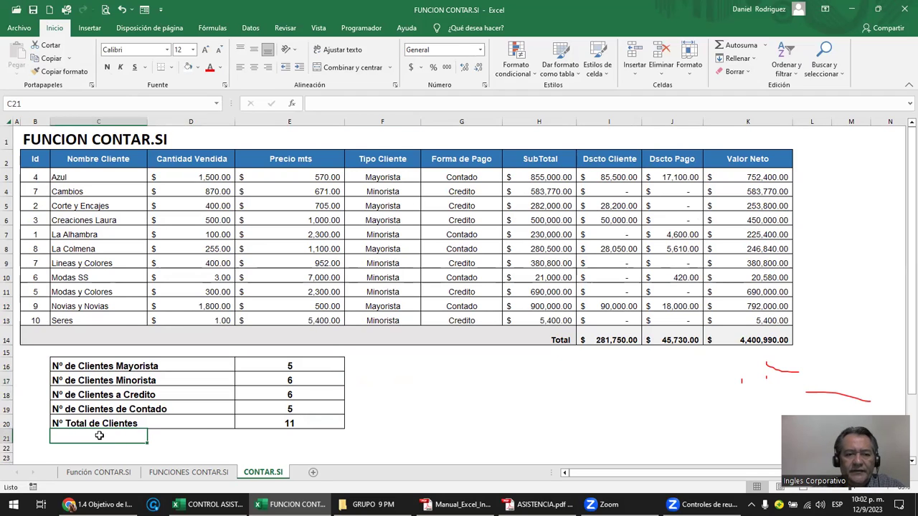
click(297, 449)
click(902, 7)
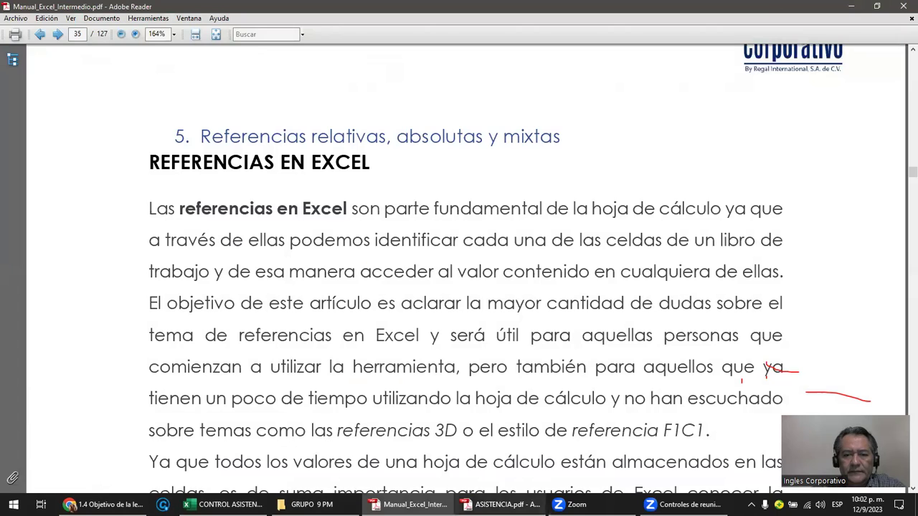
mouse_move(683, 504)
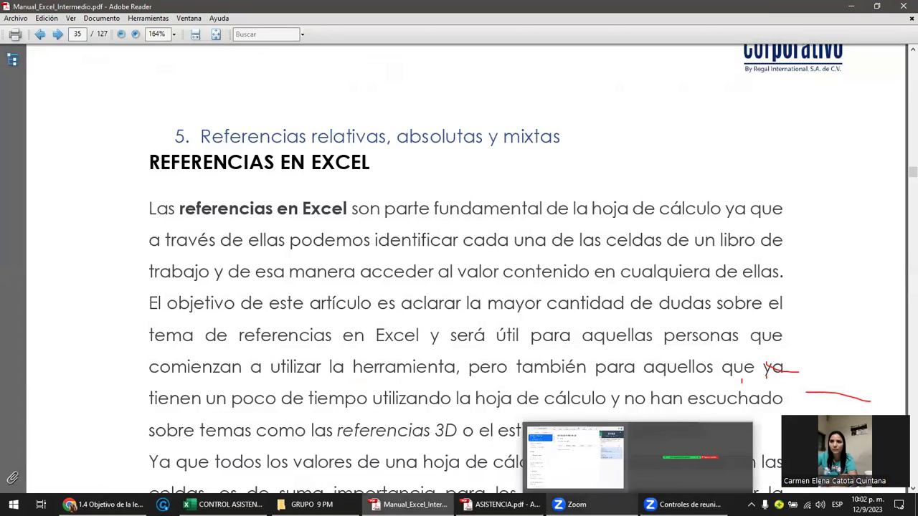
click(683, 504)
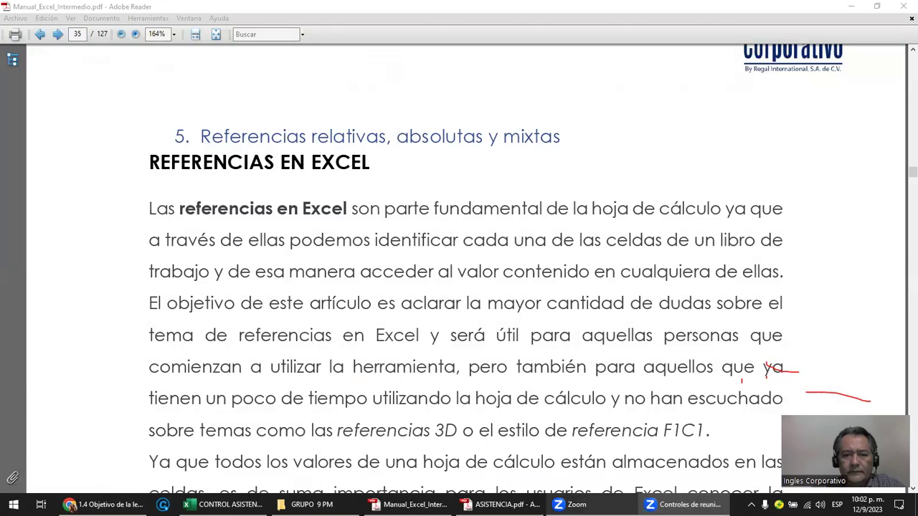